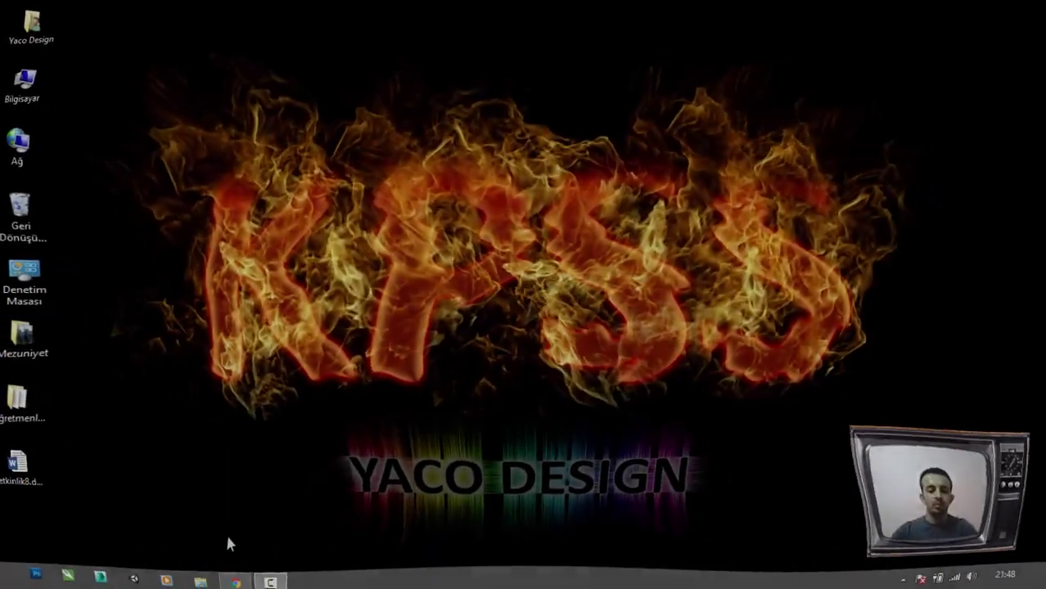
- Start a new 3D project named 'Survival Shooter' in the default Documents location
left_click(134, 579)
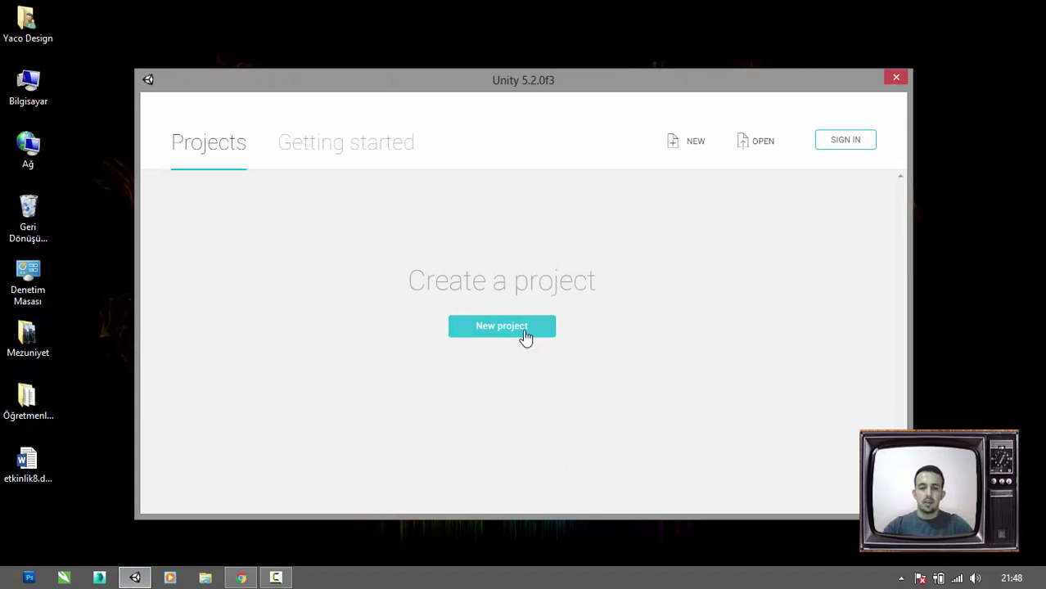
left_click(699, 145)
left_click(537, 259)
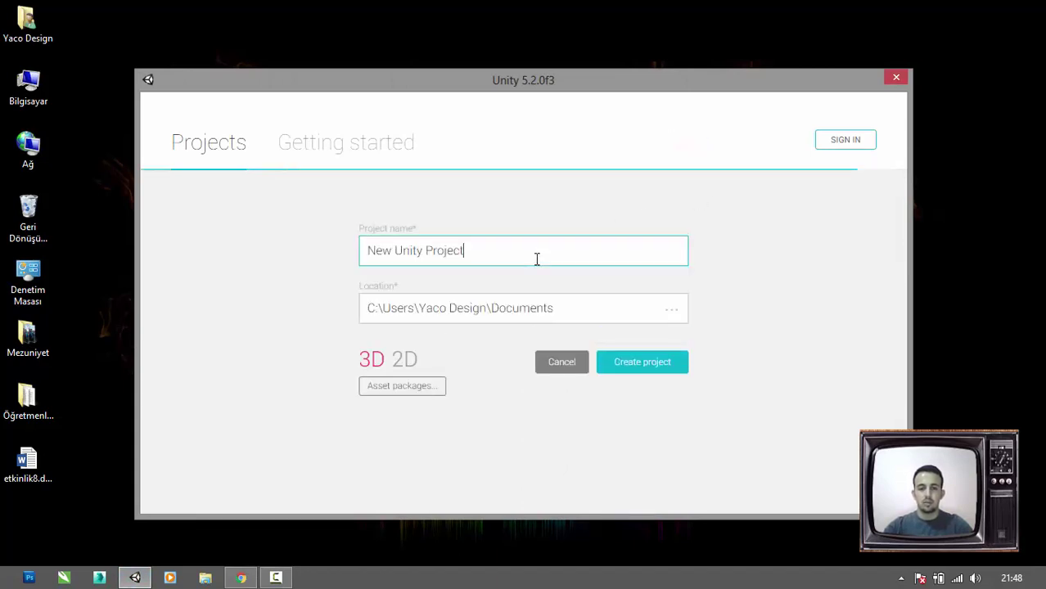
left_click_drag(500, 250, 355, 235)
type("S")
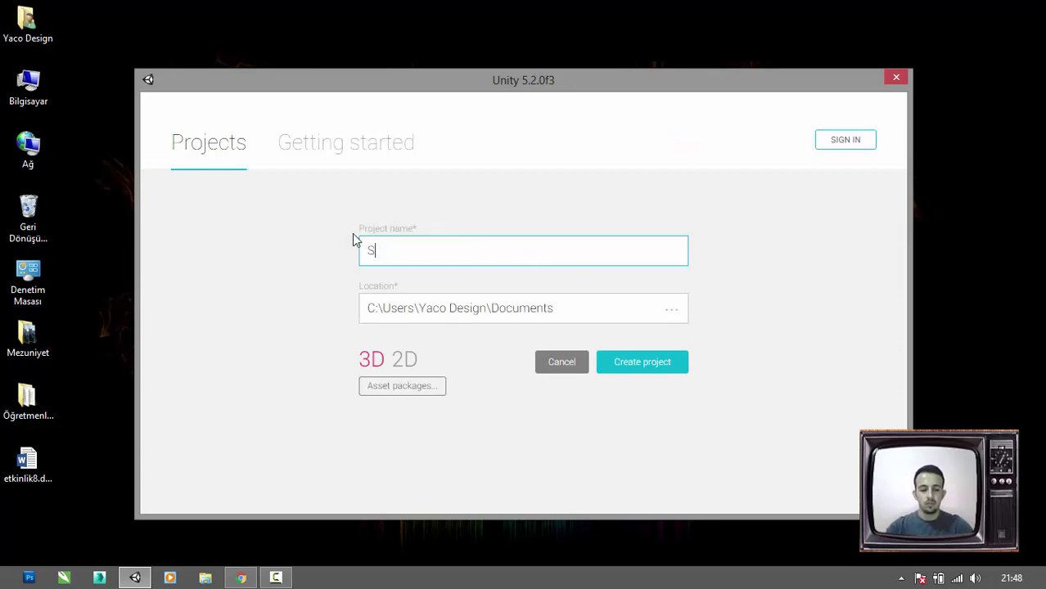
type("urvival")
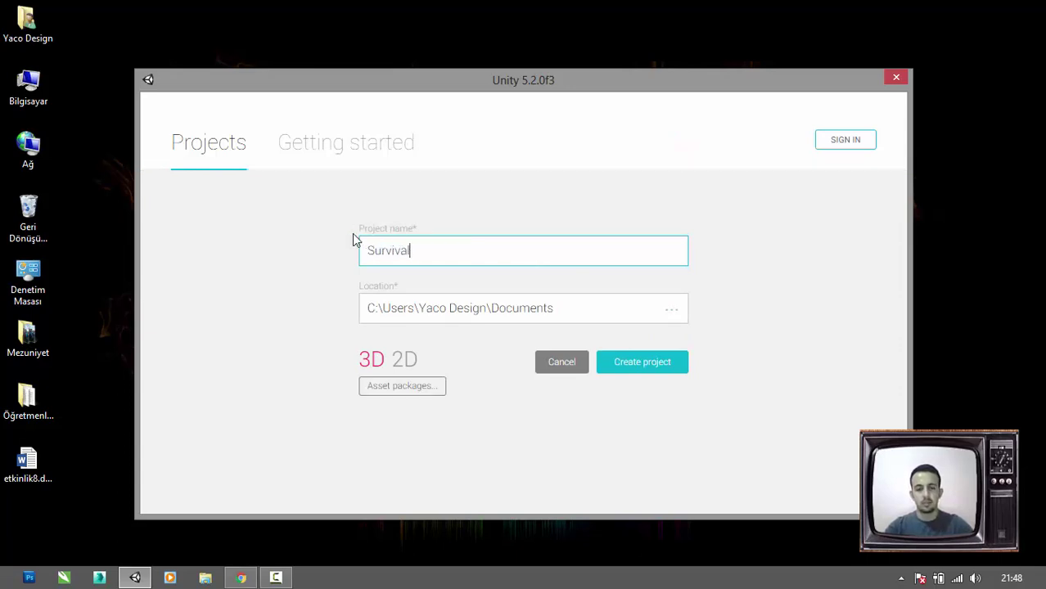
type(" Shoo")
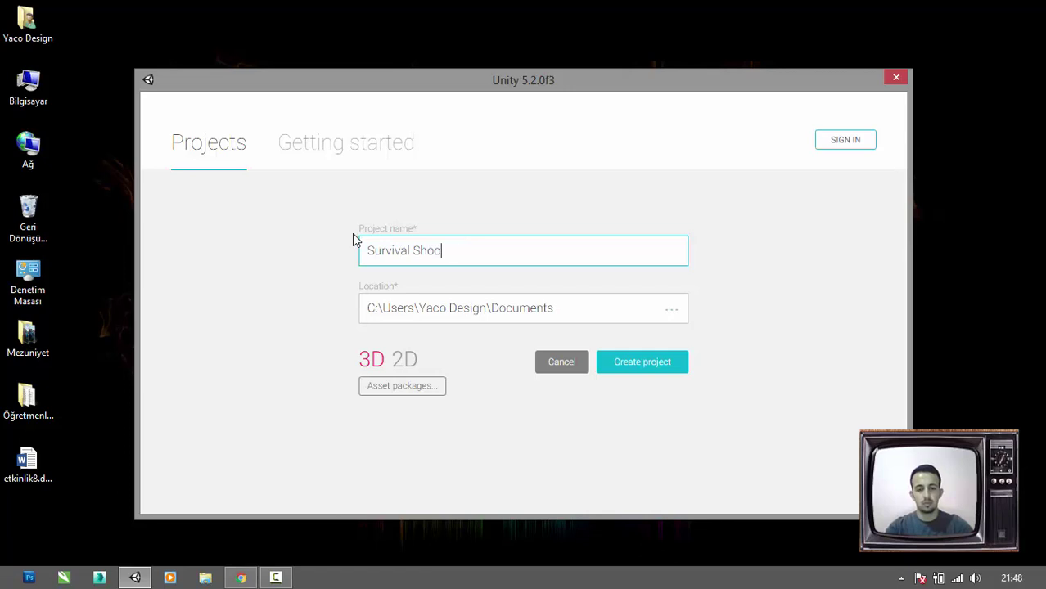
type("ter")
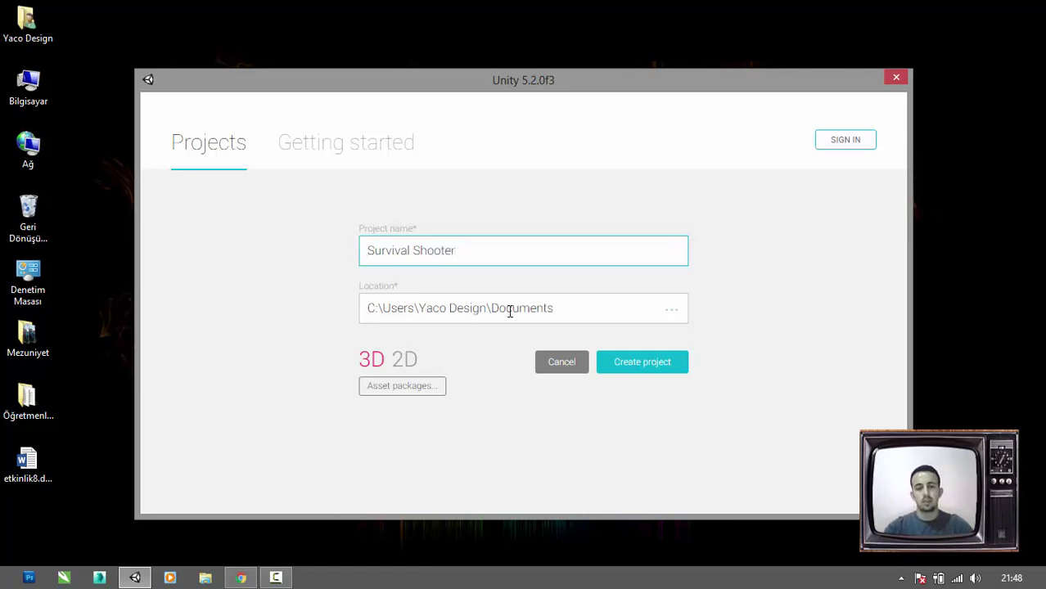
left_click(586, 306)
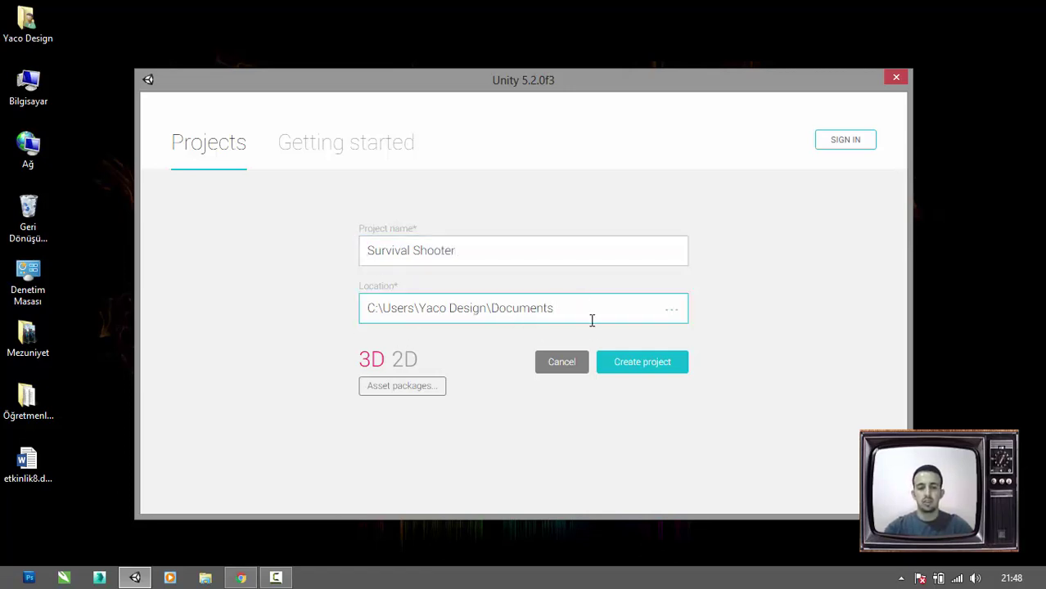
- Create the Survival Shooter project and show the Asset Store inside the editor
left_click(627, 363)
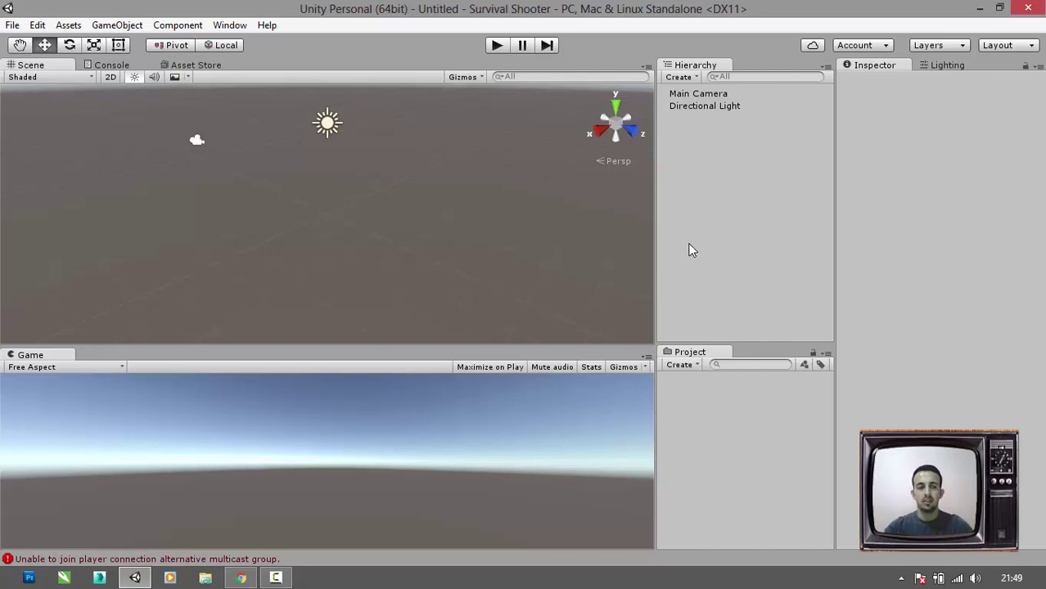
left_click(189, 67)
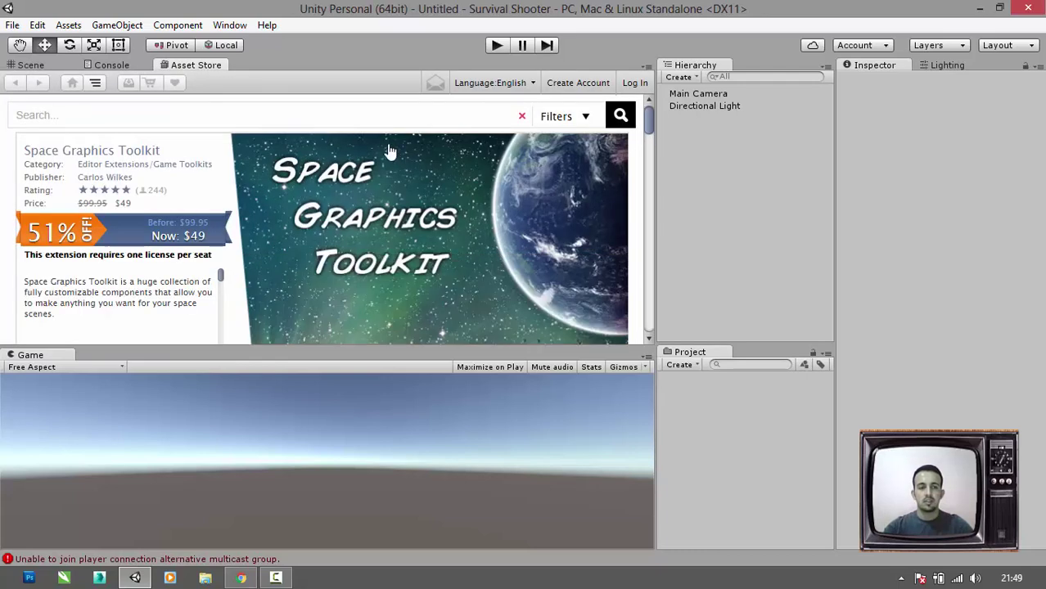
- Search the Asset Store for 'survival shooter', open the Survival Shooter package and start importing it
left_click(385, 114)
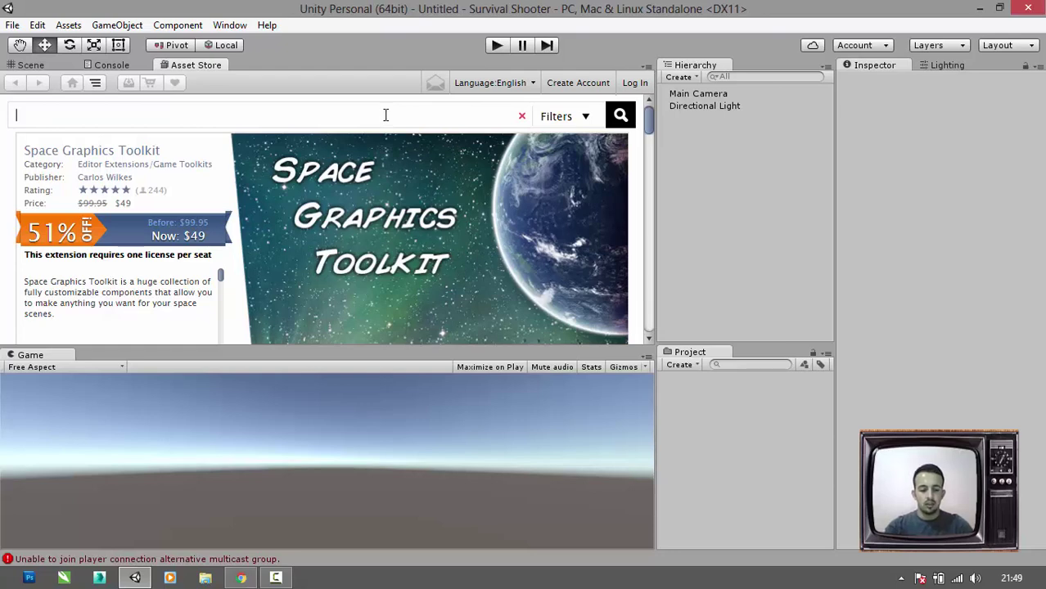
type("surviv")
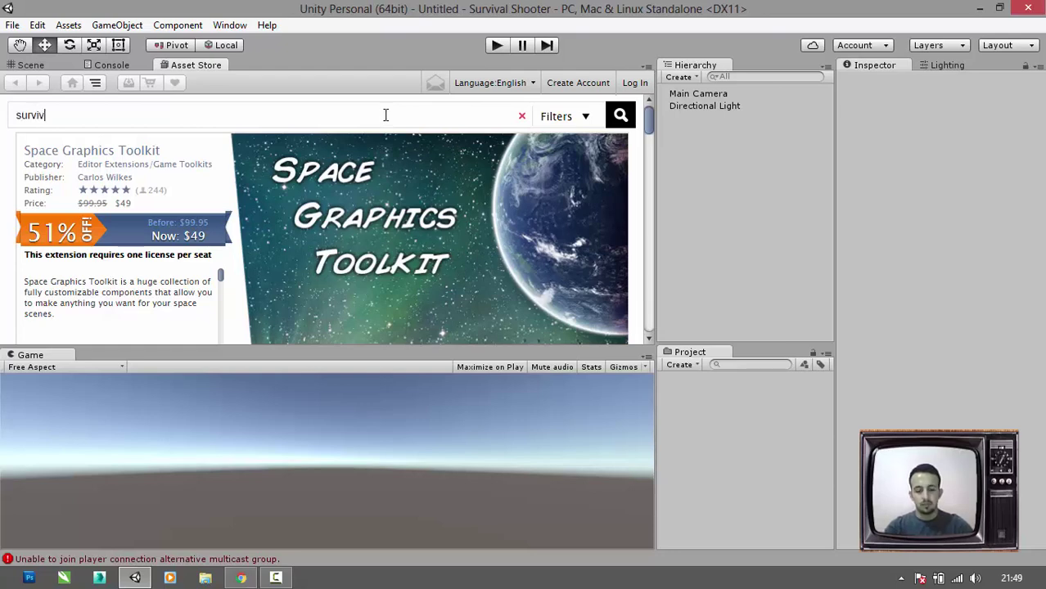
type("al sho")
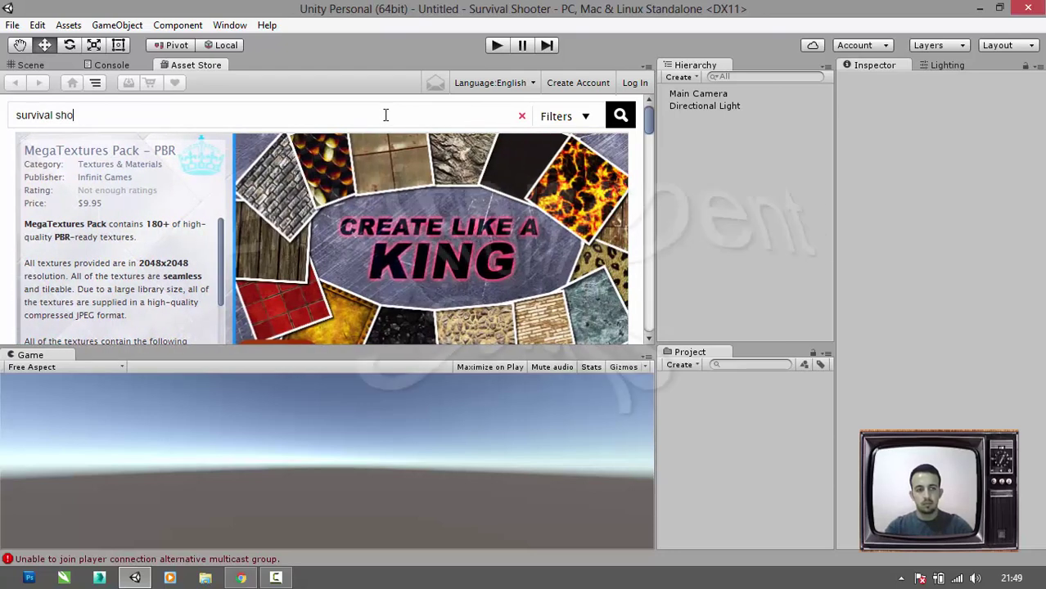
type("oter")
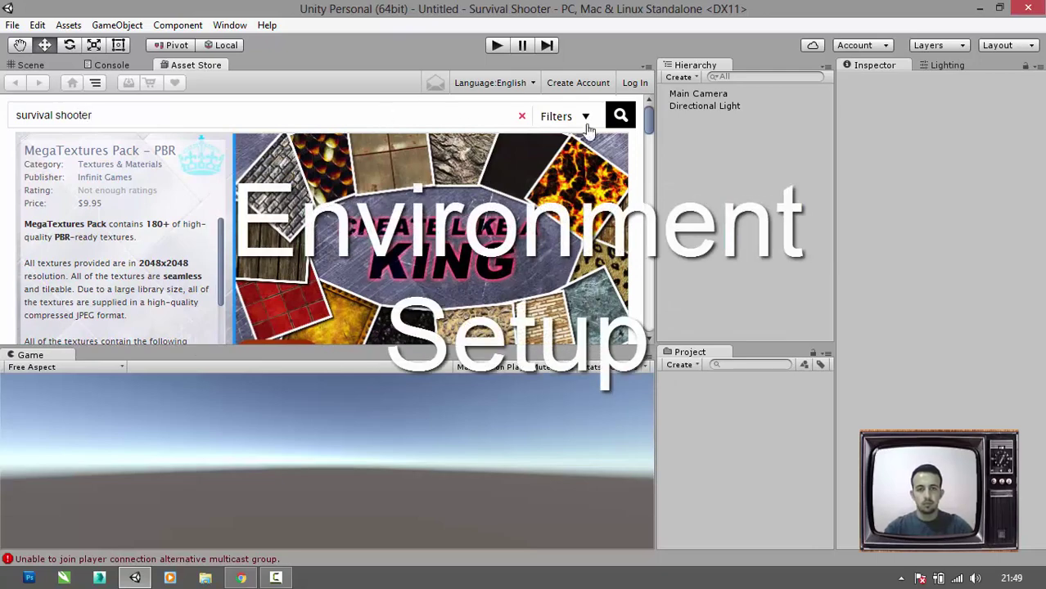
left_click(618, 119)
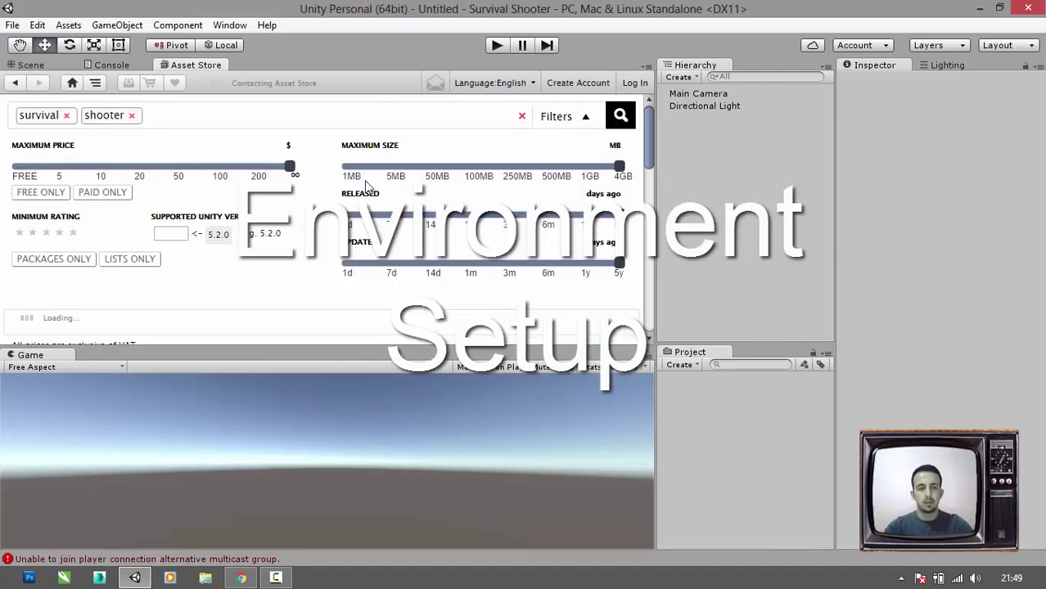
left_click(582, 123)
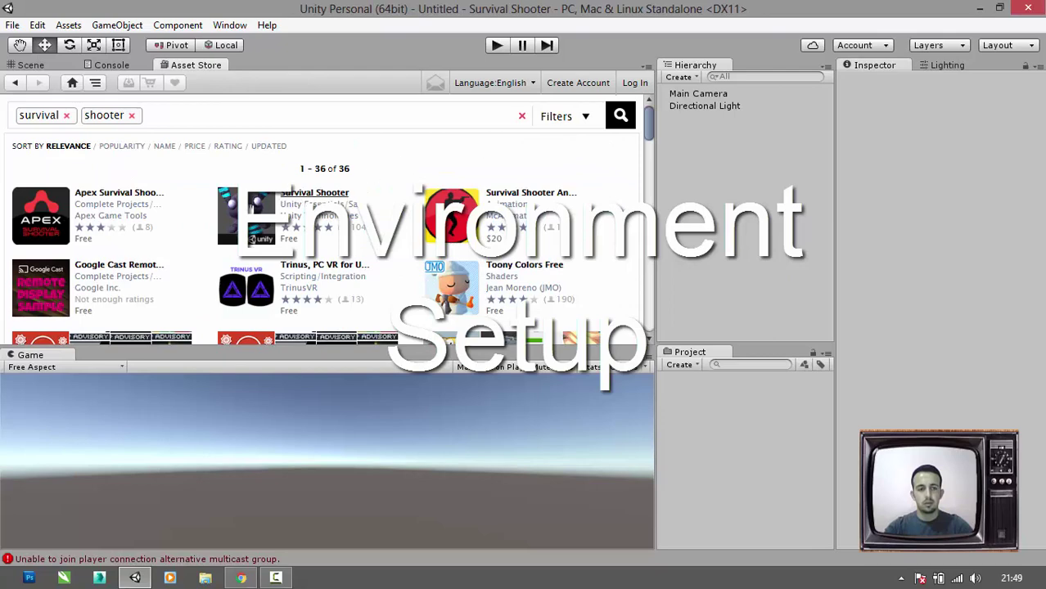
left_click(300, 197)
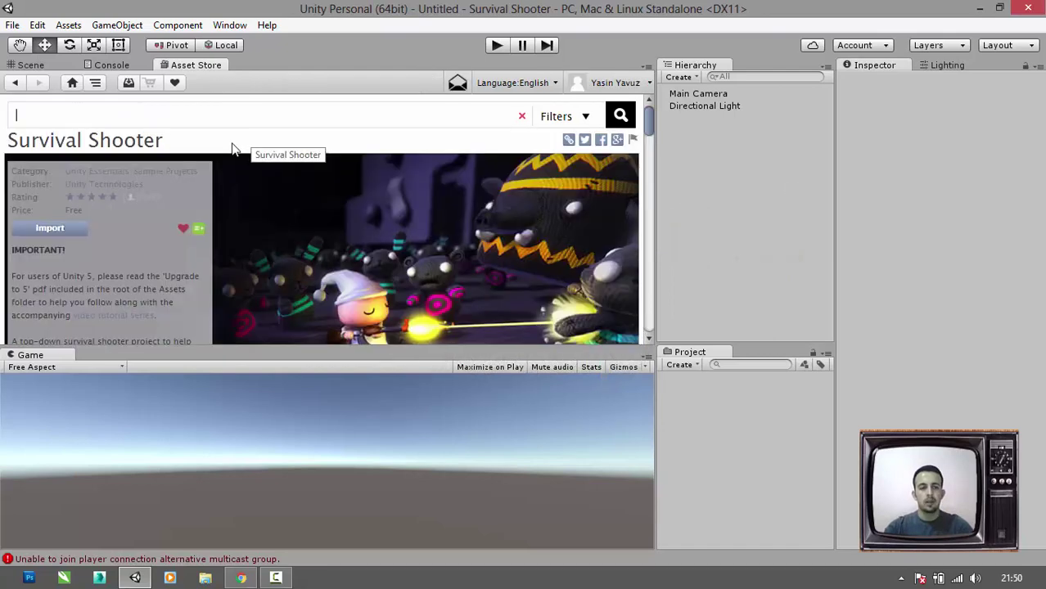
left_click(41, 233)
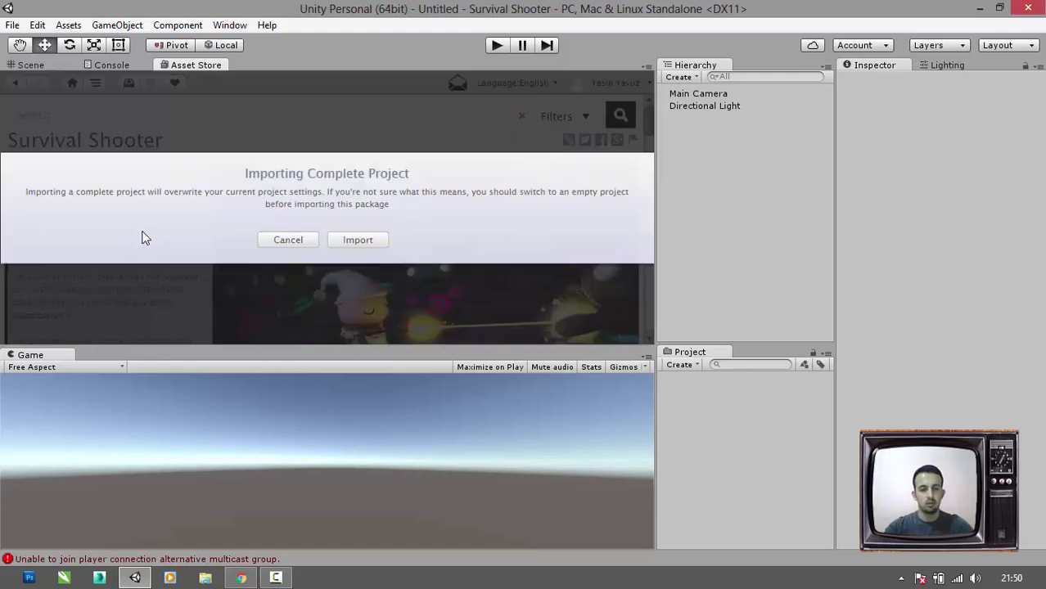
- Confirm the complete-project import, import all package files, and return to the Scene view
left_click(357, 240)
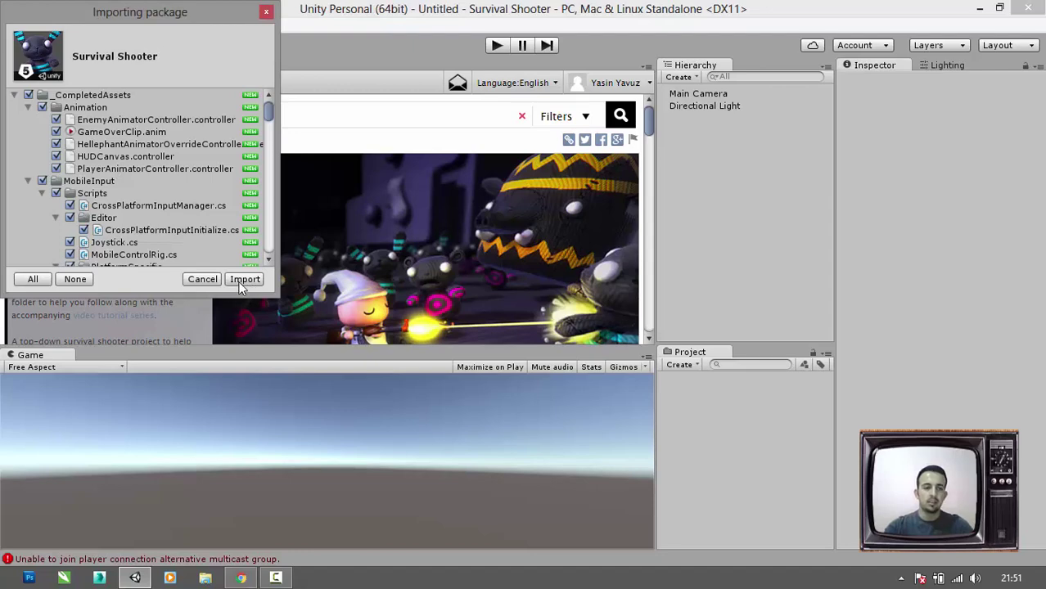
left_click(243, 280)
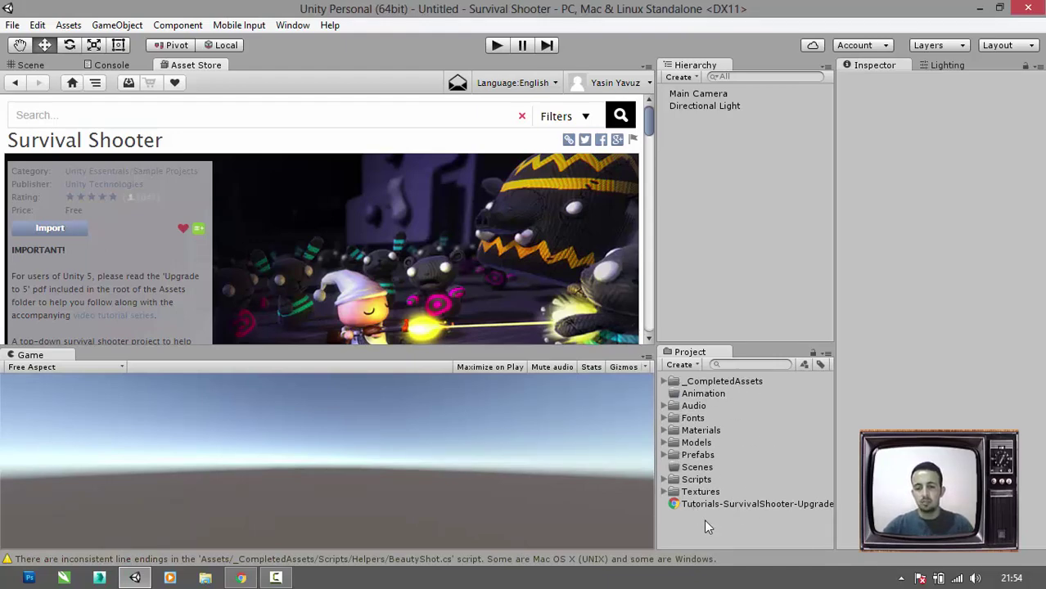
left_click(36, 69)
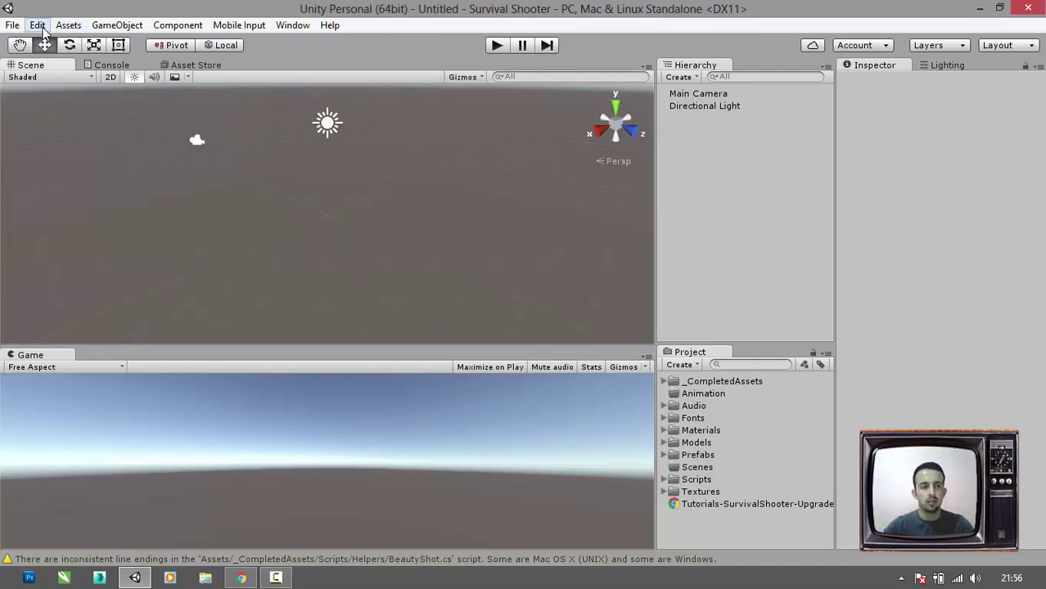
- Save the scene as 'Level_01' in the Assets/Scenes folder
left_click(13, 26)
left_click(79, 98)
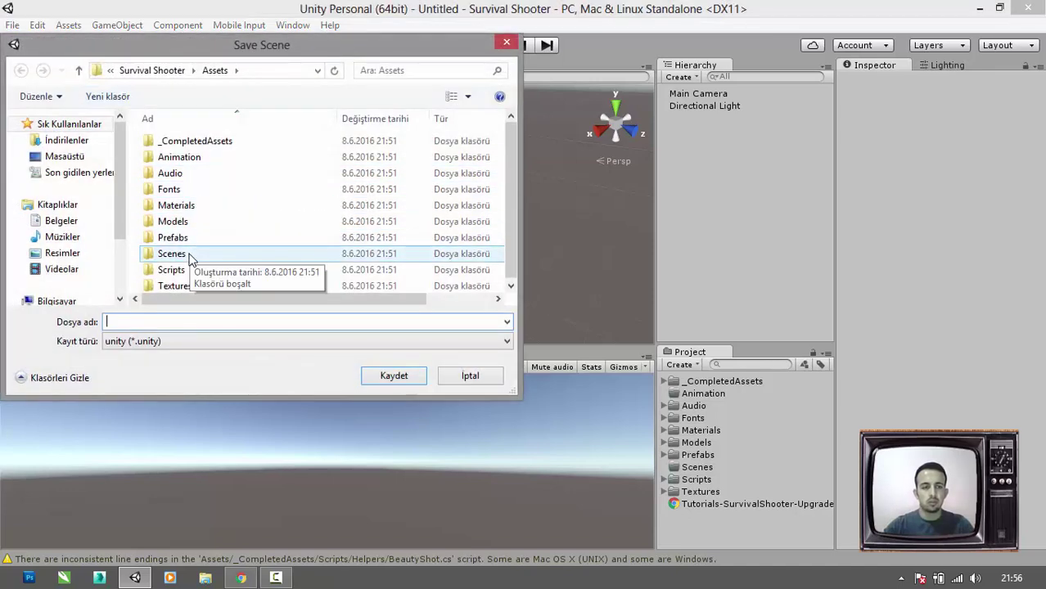
double_click(187, 256)
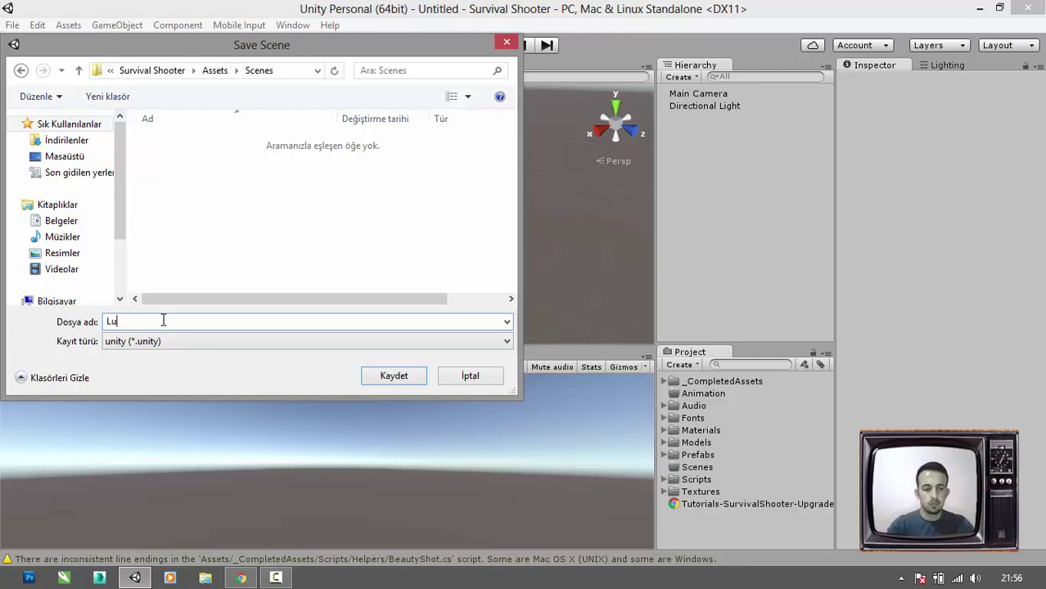
key("BackSpace")
key("BackSpace")
type("evel01")
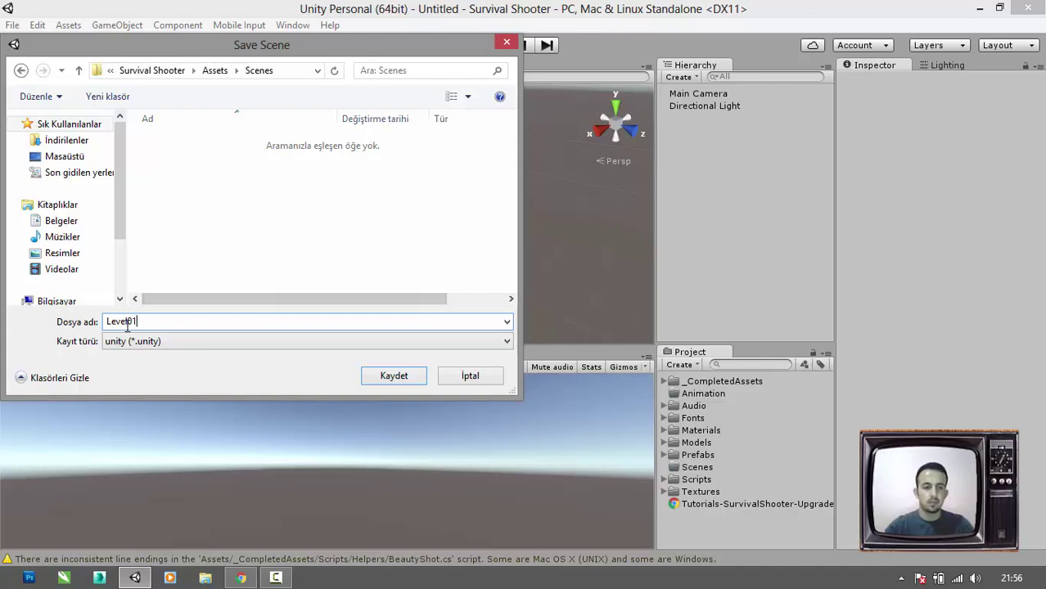
key("Left")
key("Left")
type("_")
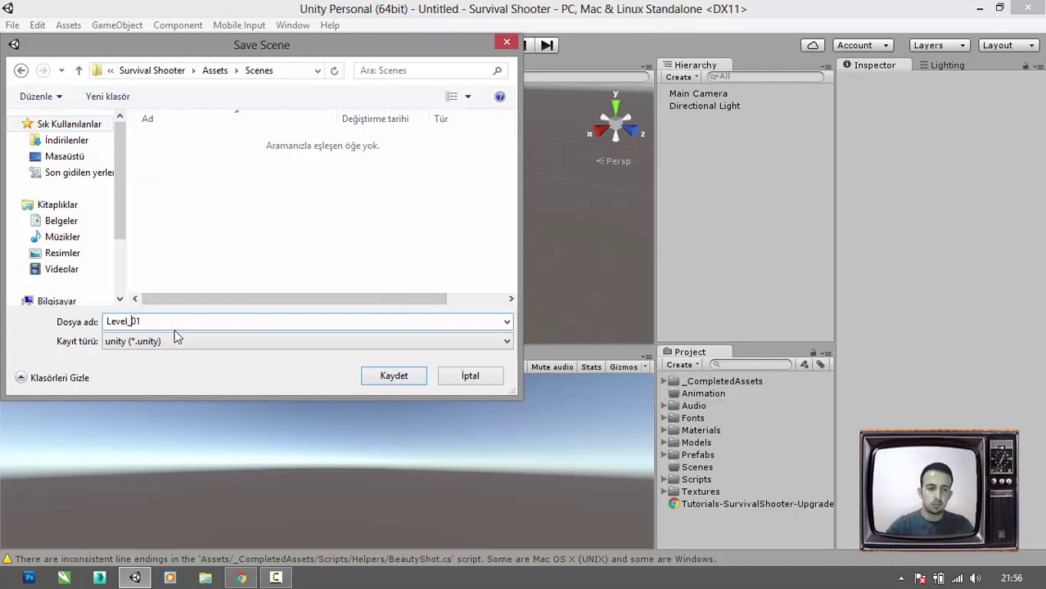
left_click(379, 375)
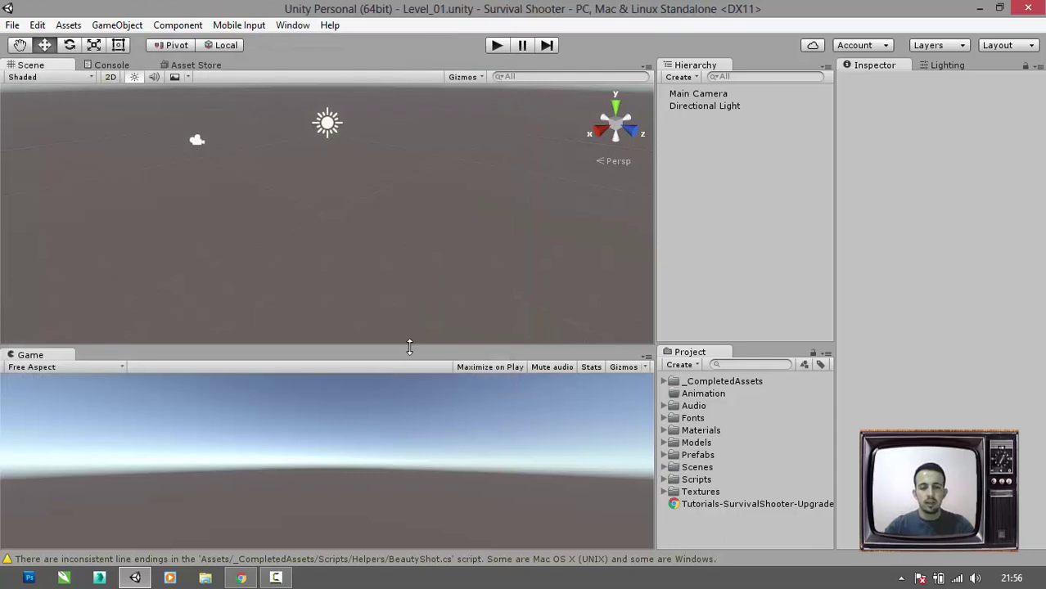
- Check the new Level_01 scene file in the Project's Scenes folder, then collapse it
left_click(672, 467)
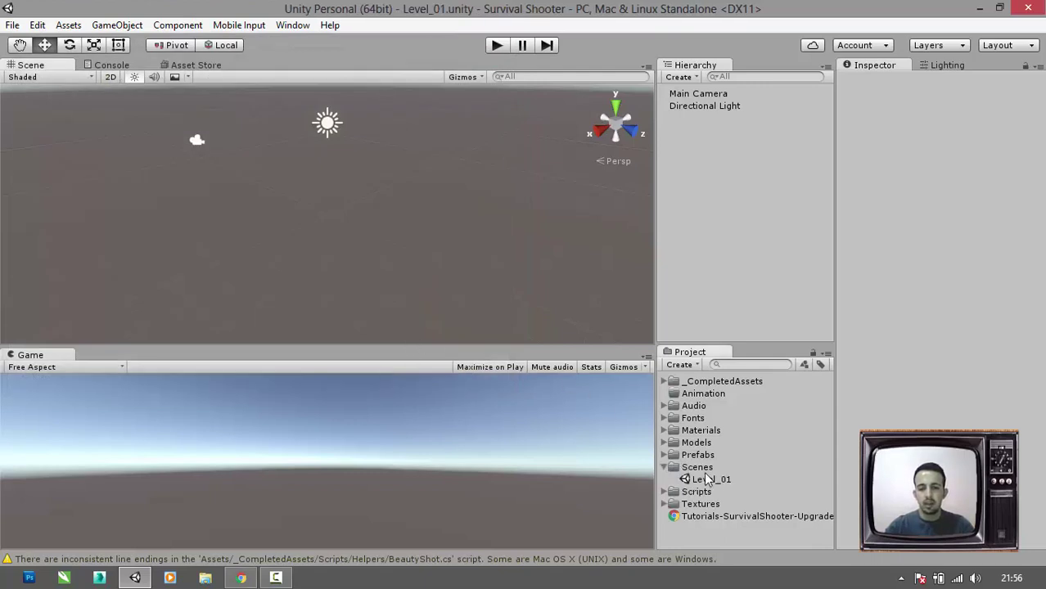
left_click(709, 480)
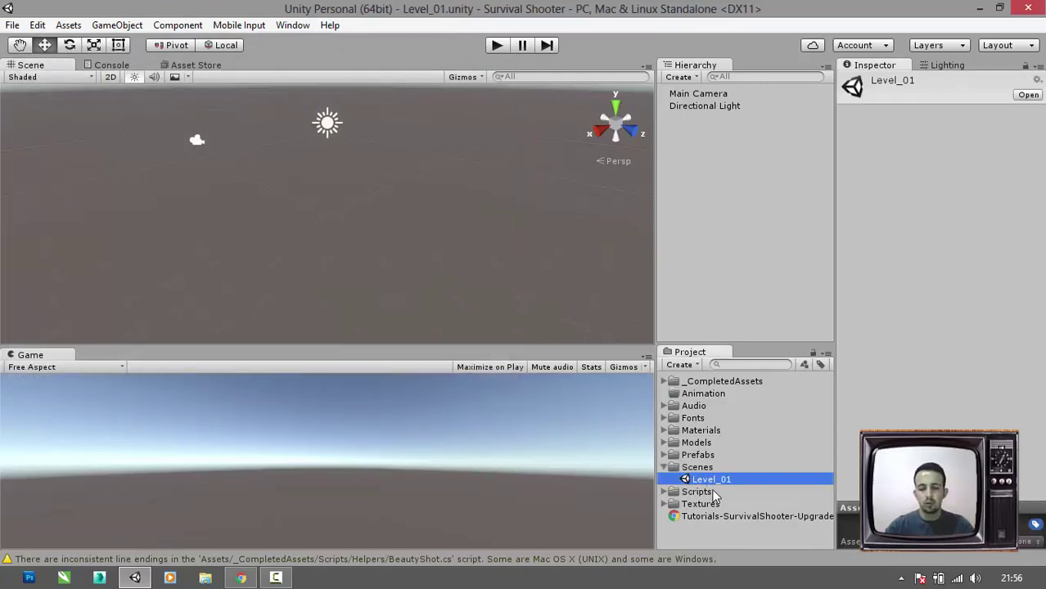
left_click(664, 467)
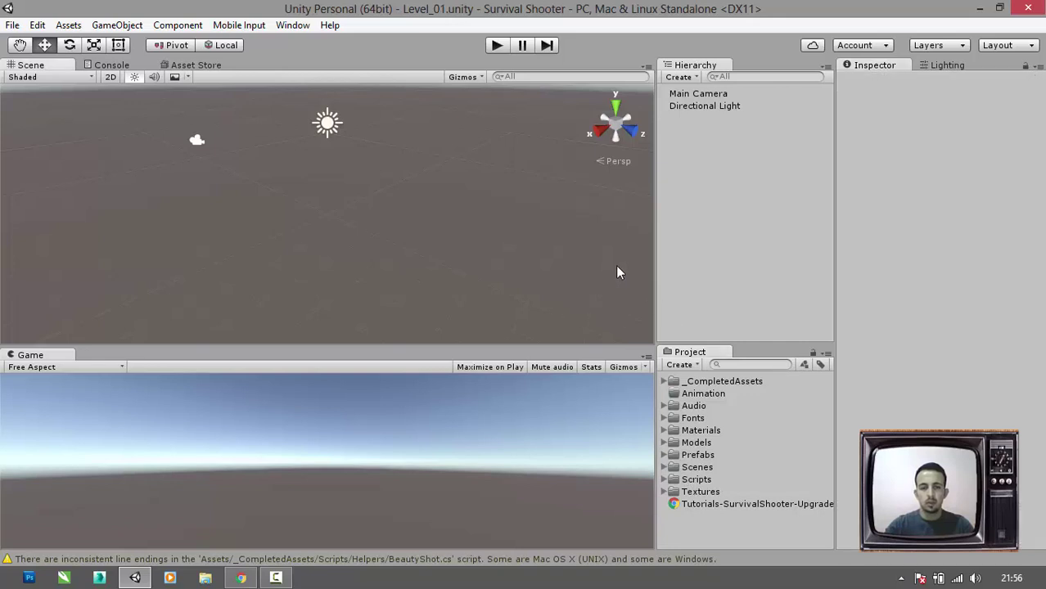
- Delete the default Directional Light and place the Environment prefab into the scene
left_click(692, 108)
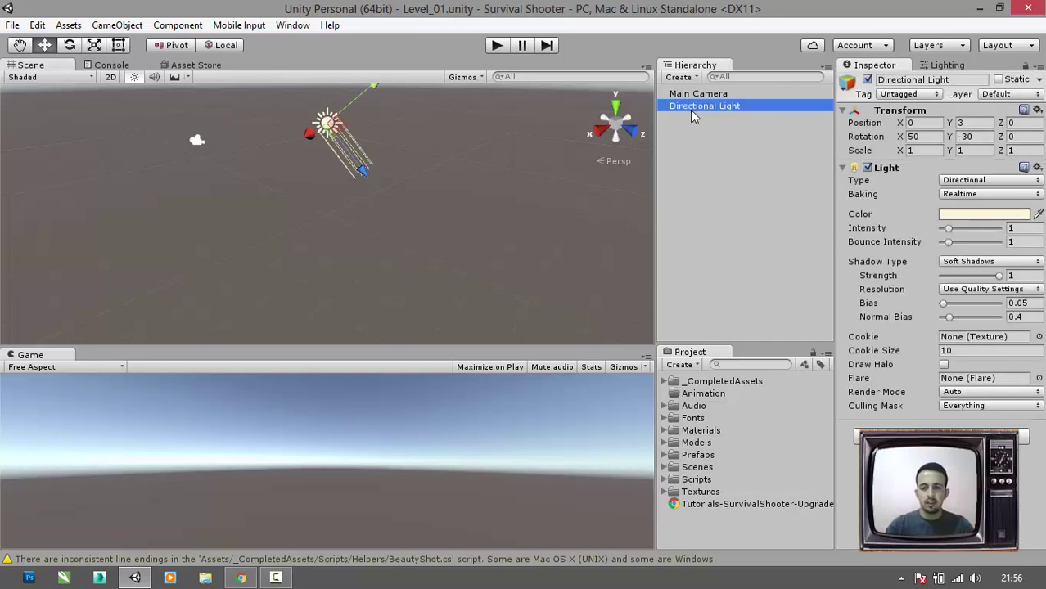
key("Delete")
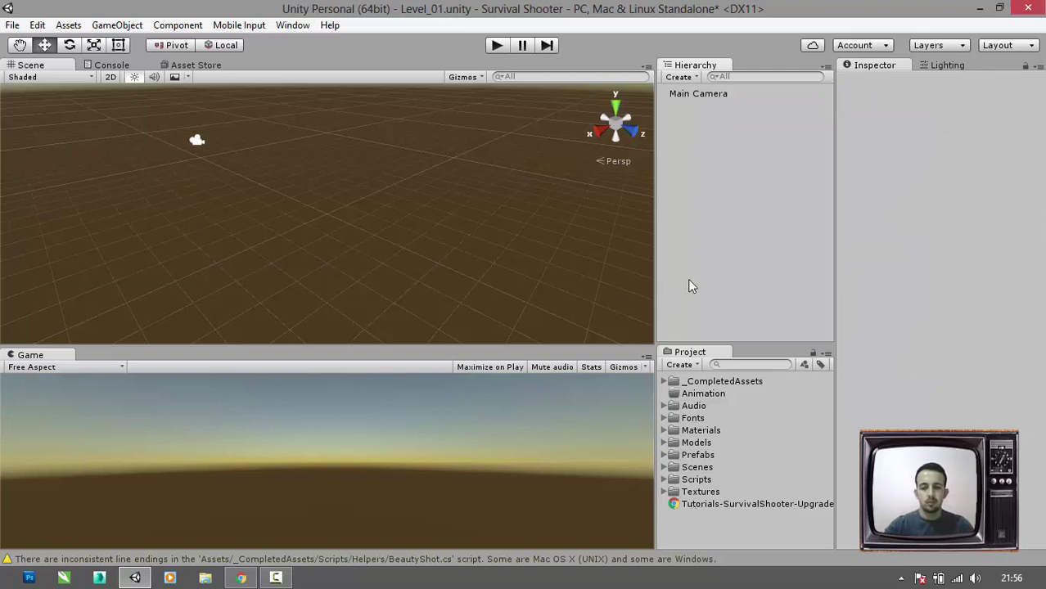
left_click(665, 456)
left_click(722, 470)
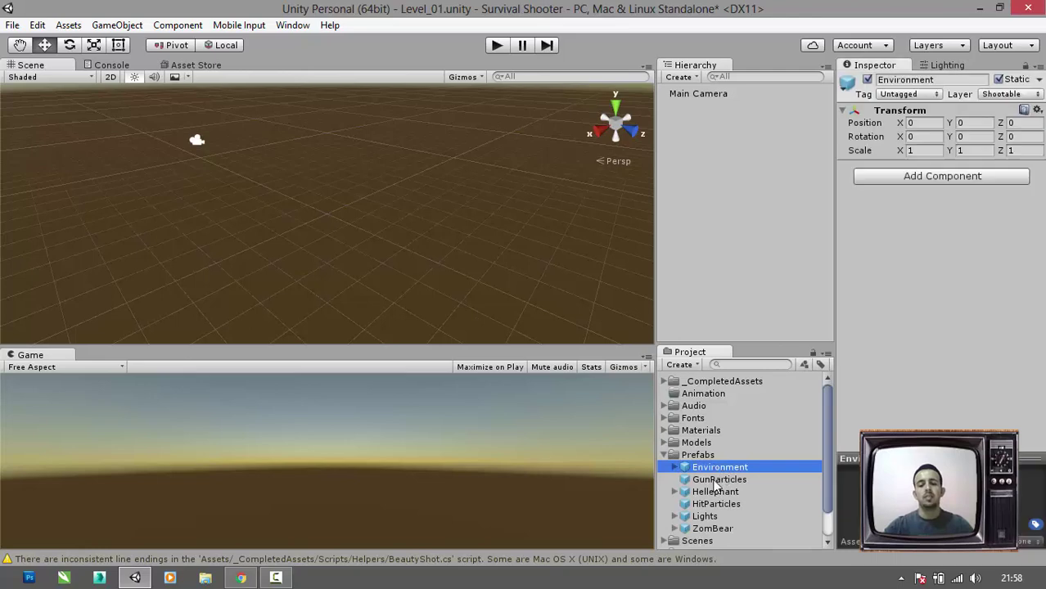
left_click_drag(701, 467, 718, 179)
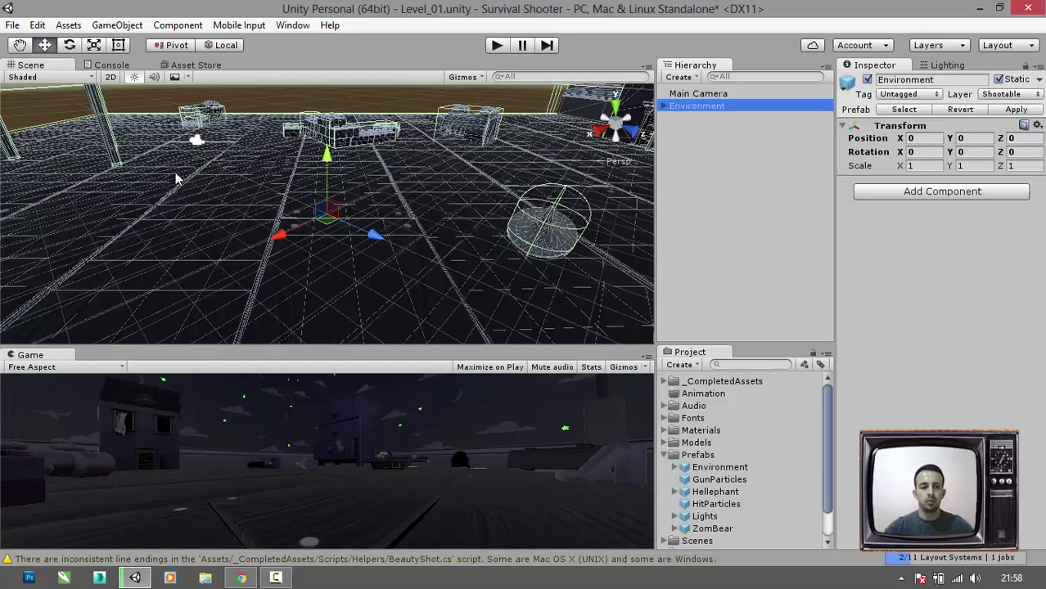
left_click_drag(300, 222, 343, 200)
scroll(343, 200, "down", 10, "alt")
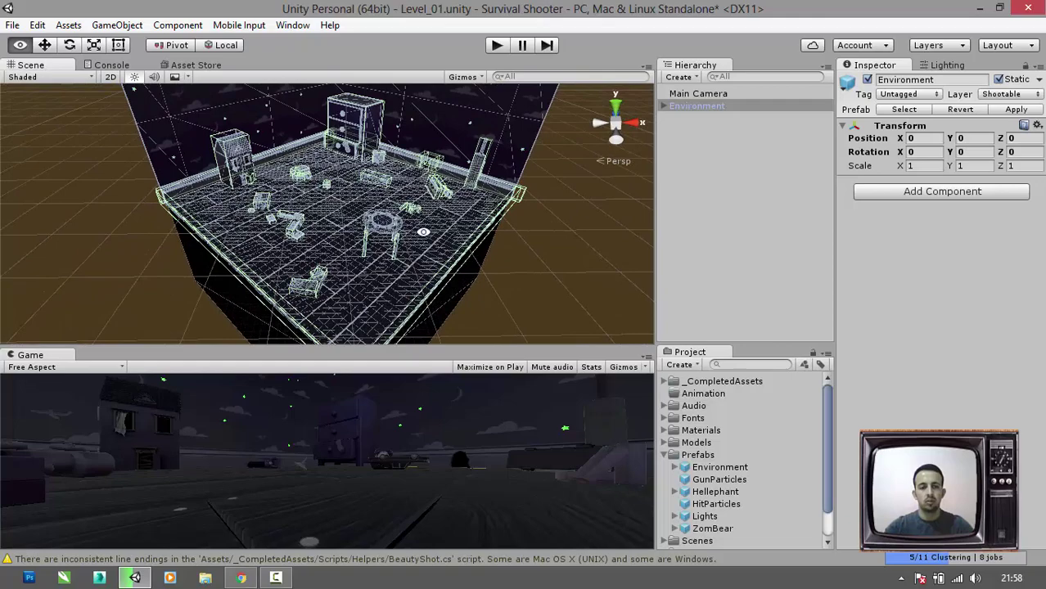
left_click_drag(423, 232, 378, 171, "alt")
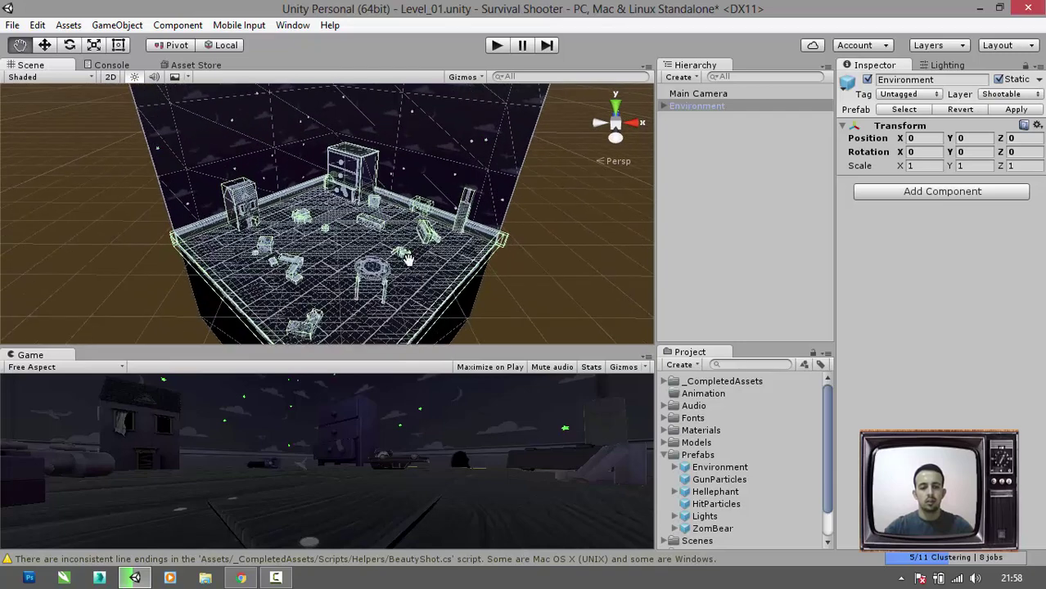
left_click(711, 218)
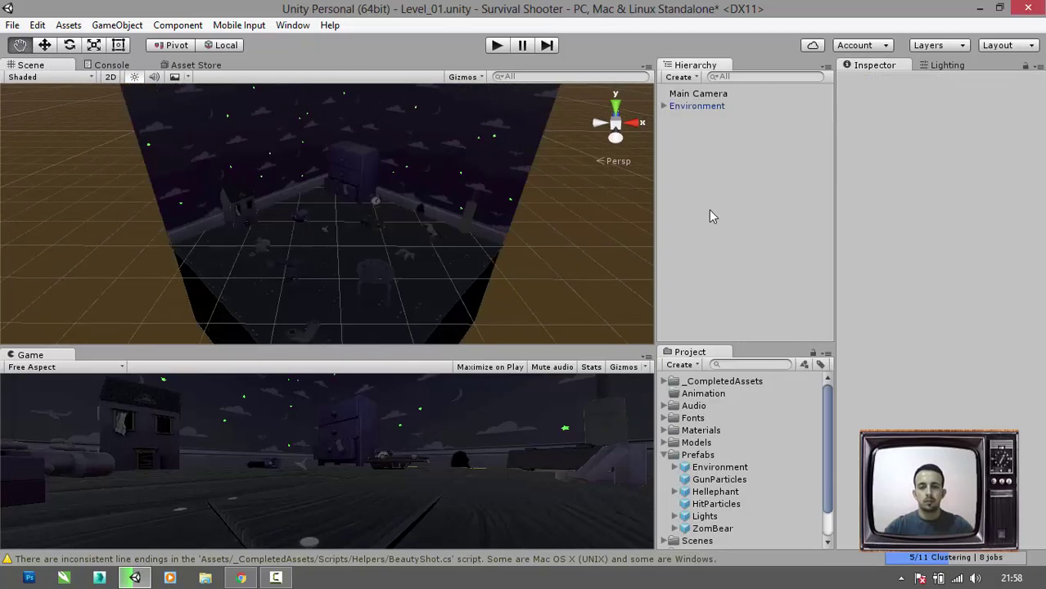
- Reset the Environment's transform to the origin, then deselect it
left_click(711, 108)
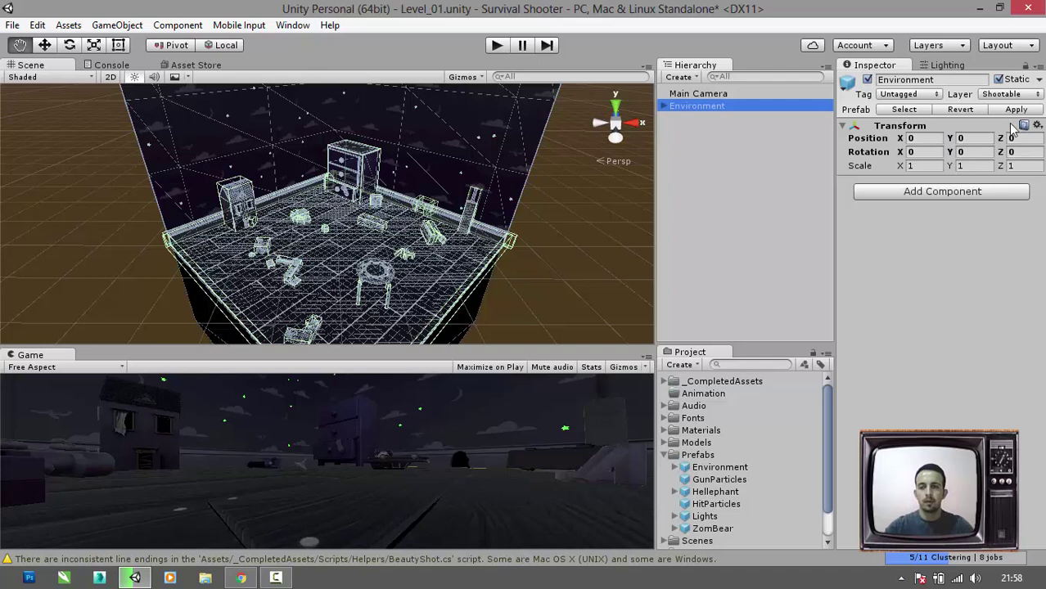
left_click(1037, 124)
left_click(910, 141)
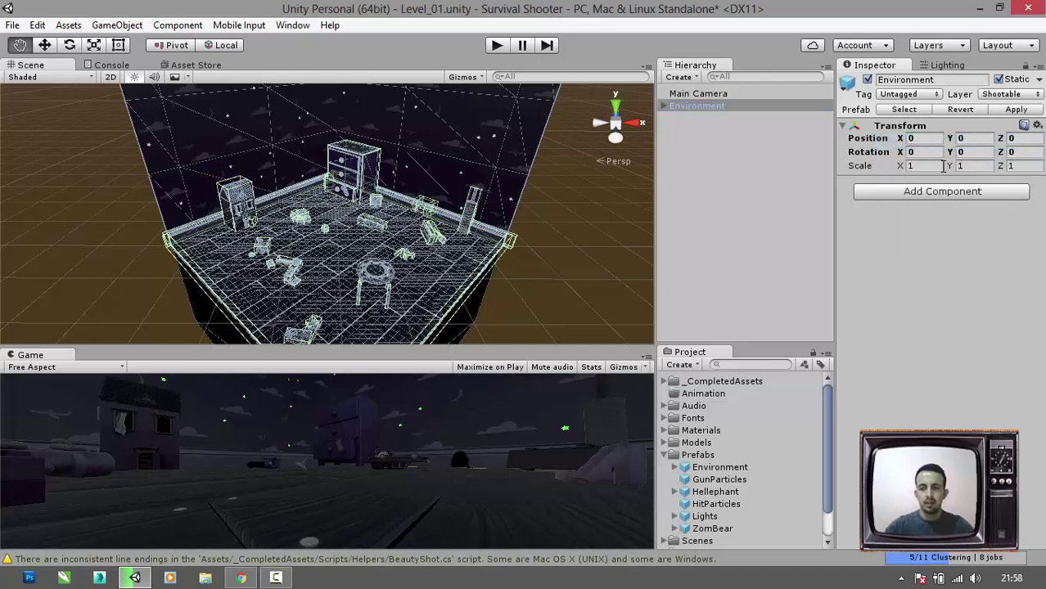
left_click(712, 167)
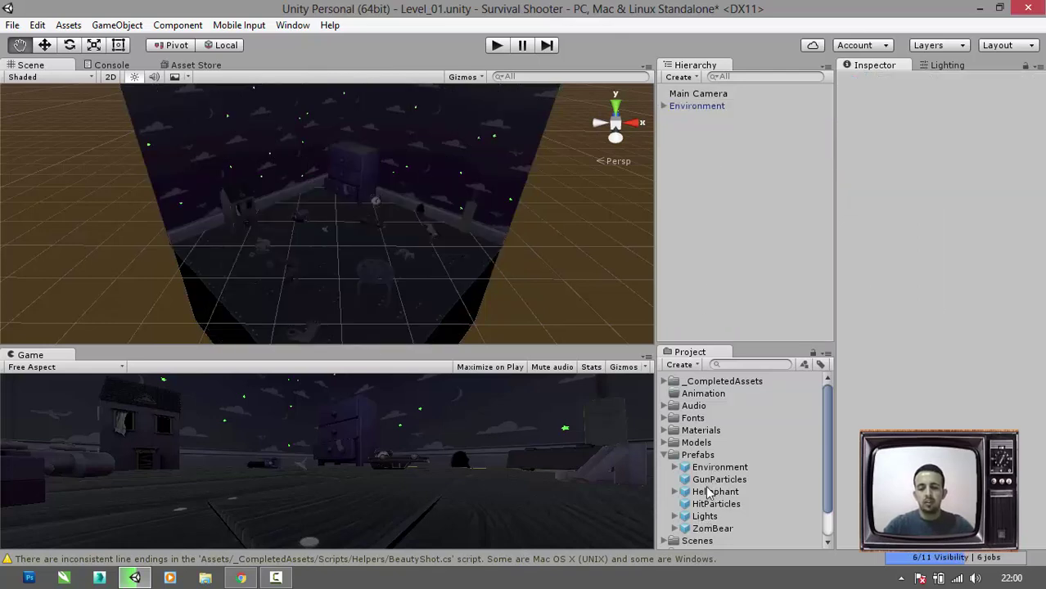
- Add the Lights prefab to the Hierarchy and create a 3D Quad object
left_click_drag(704, 518, 717, 147)
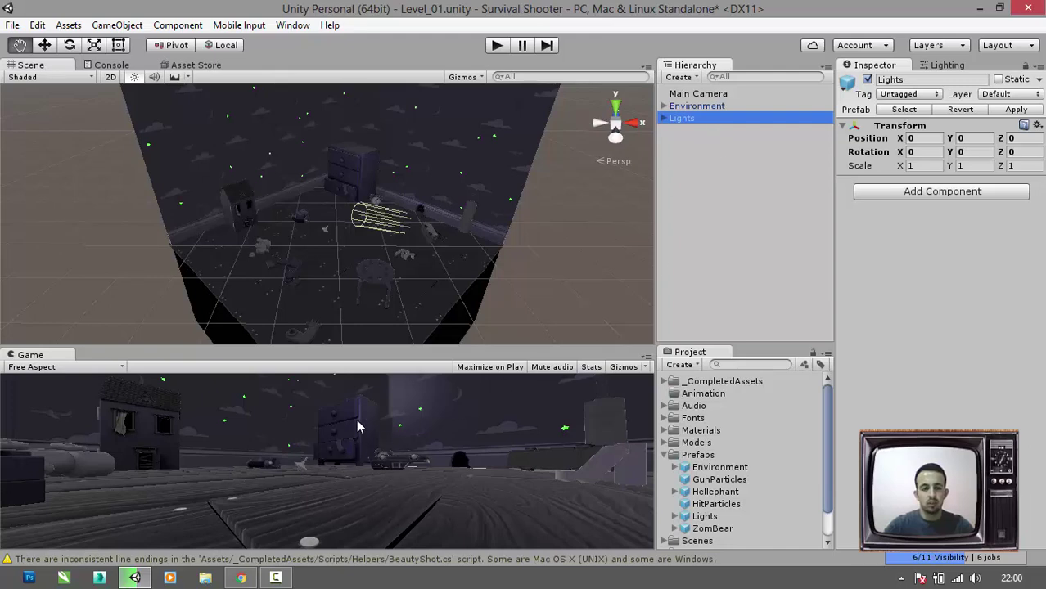
left_click(703, 182)
left_click(131, 25)
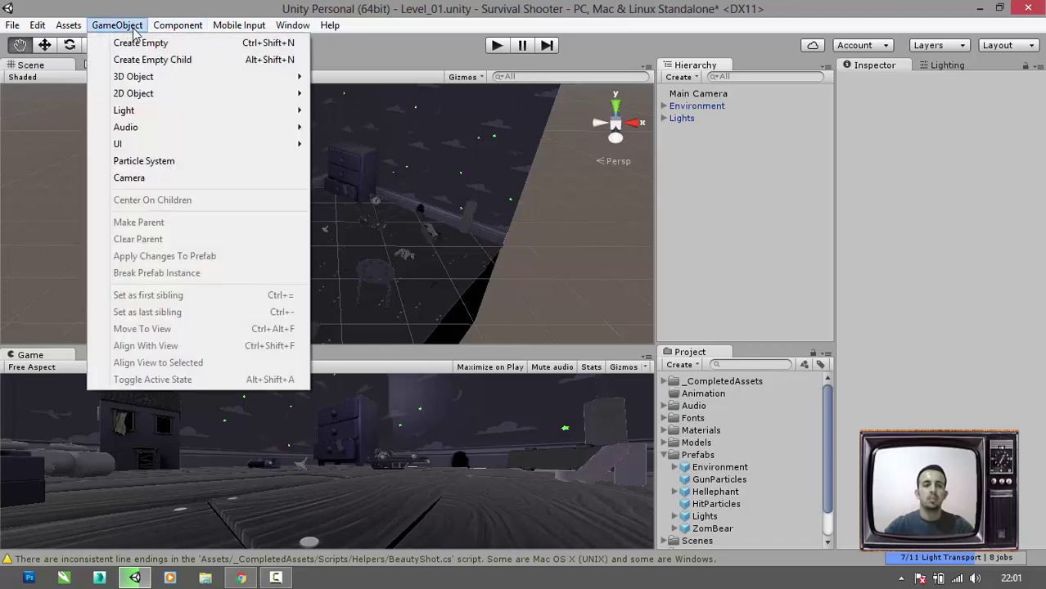
mouse_move(285, 78)
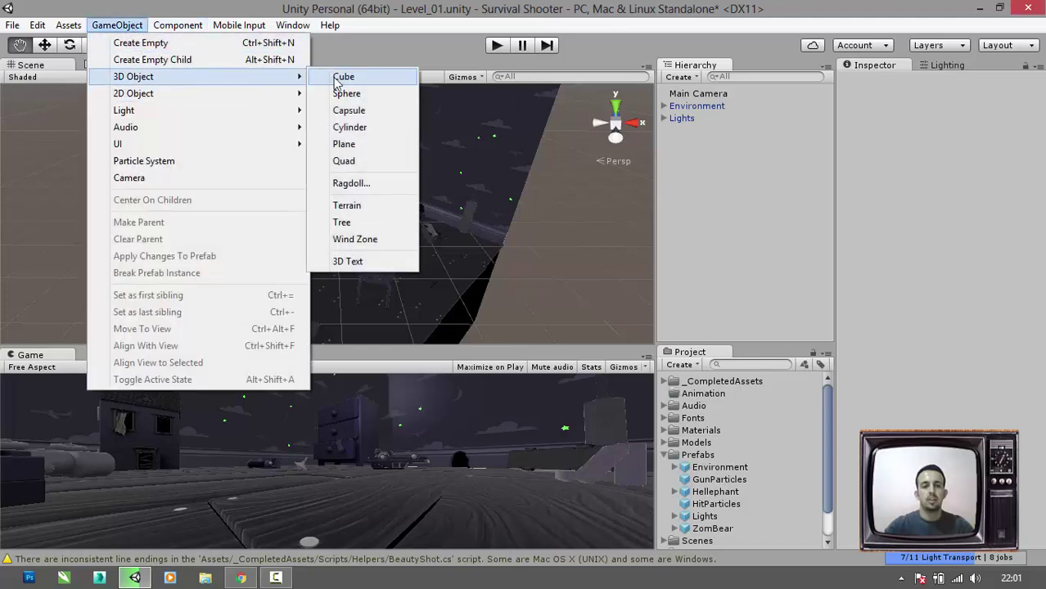
left_click(358, 163)
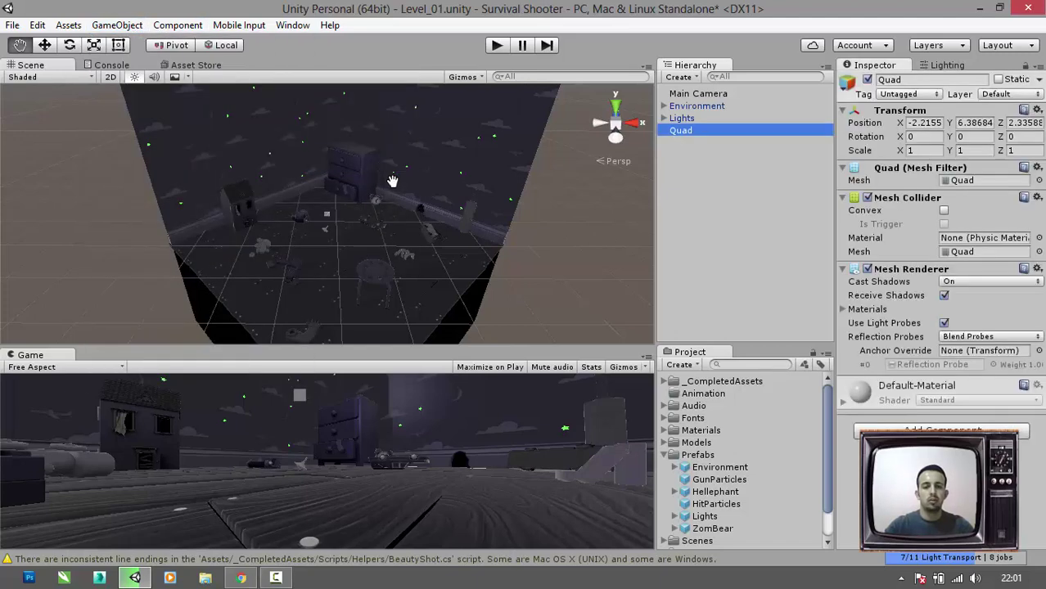
scroll(323, 219, "up", 3)
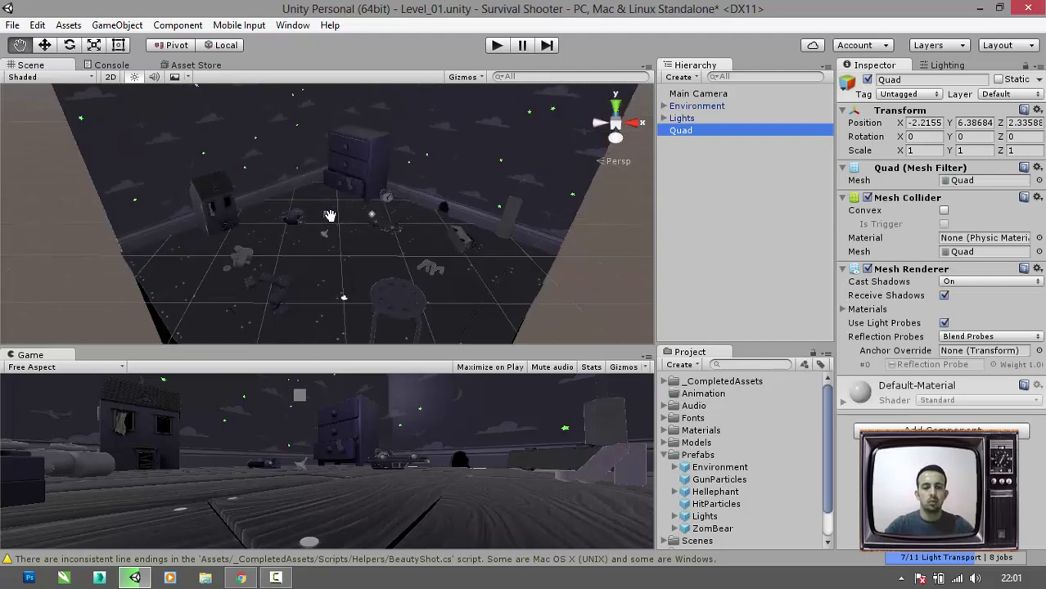
scroll(329, 216, "up", 8)
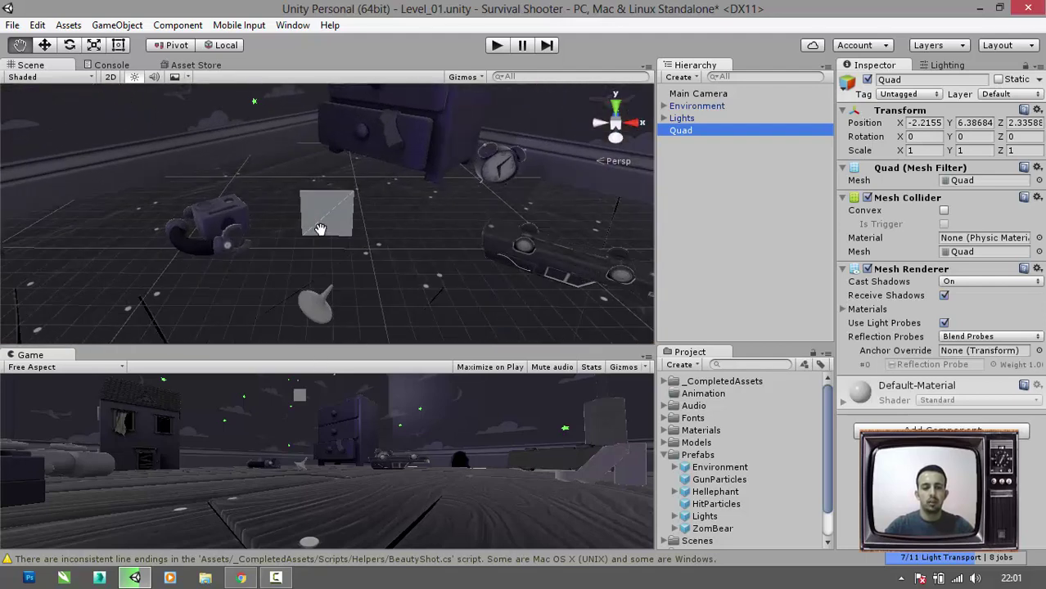
scroll(319, 230, "up", 2)
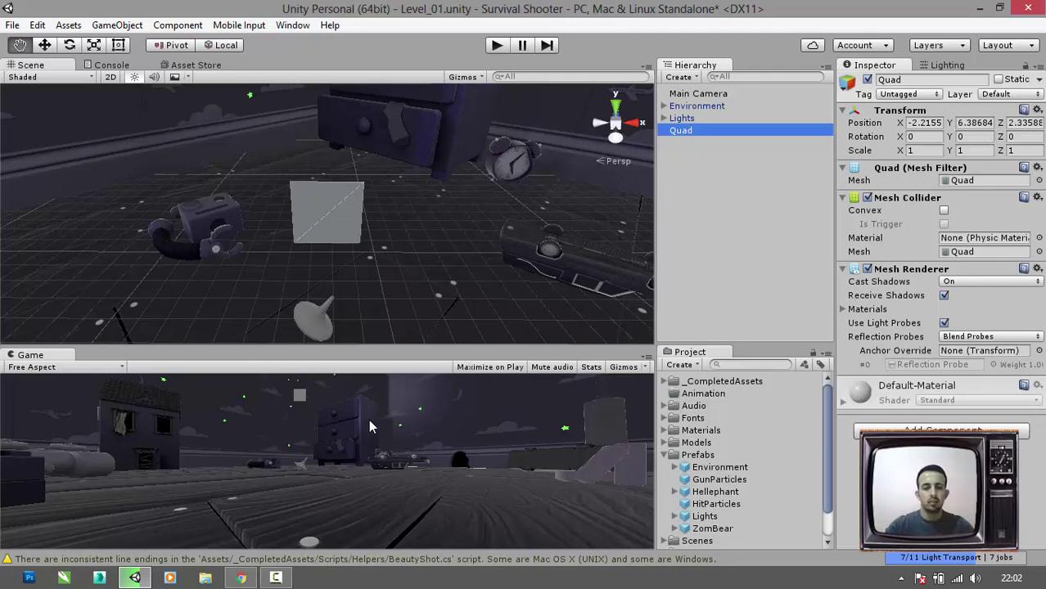
- Set Realtime Resolution to 0.5, disable Baked GI, set CPU Usage to Unlimited, then select the Quad
left_click(945, 67)
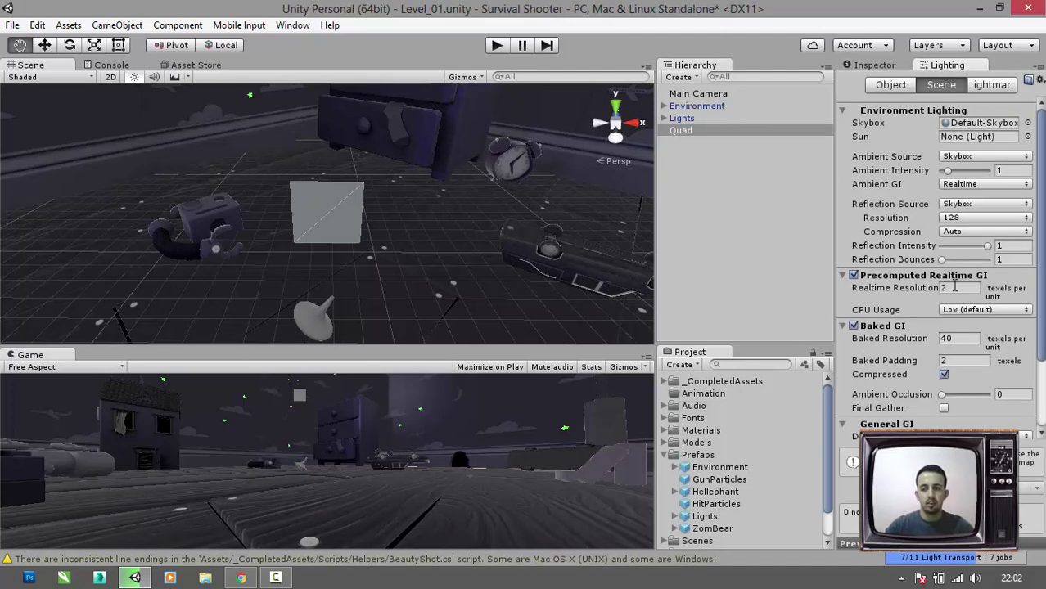
left_click(954, 288)
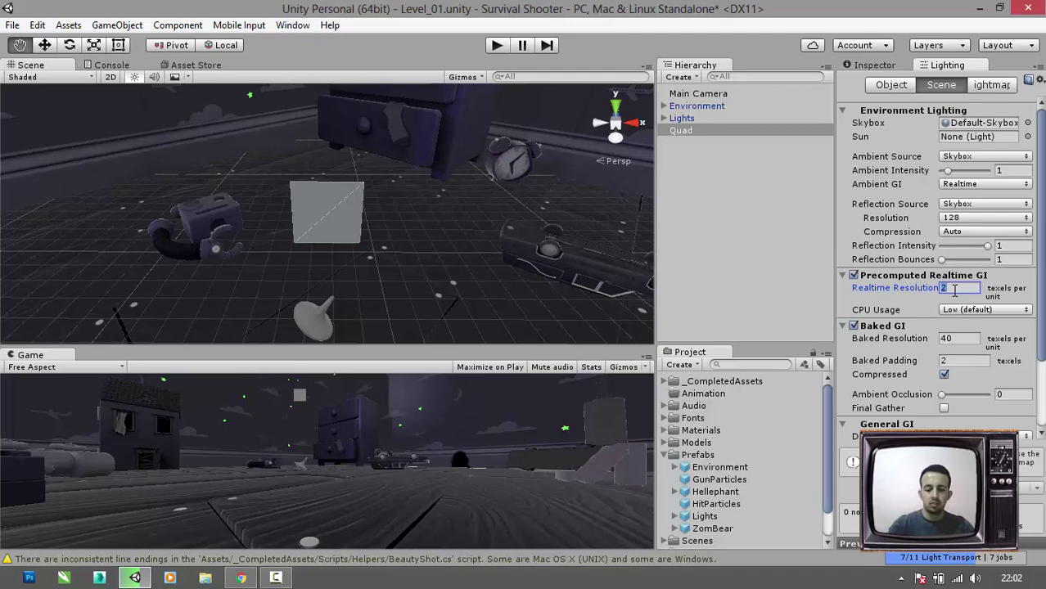
type("0.")
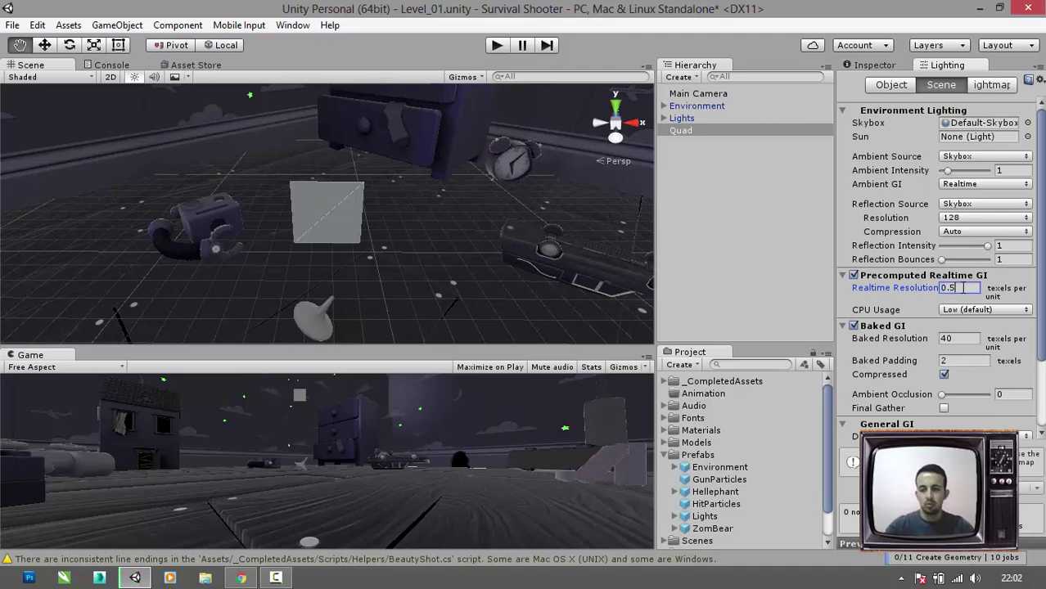
type("5")
left_click(853, 325)
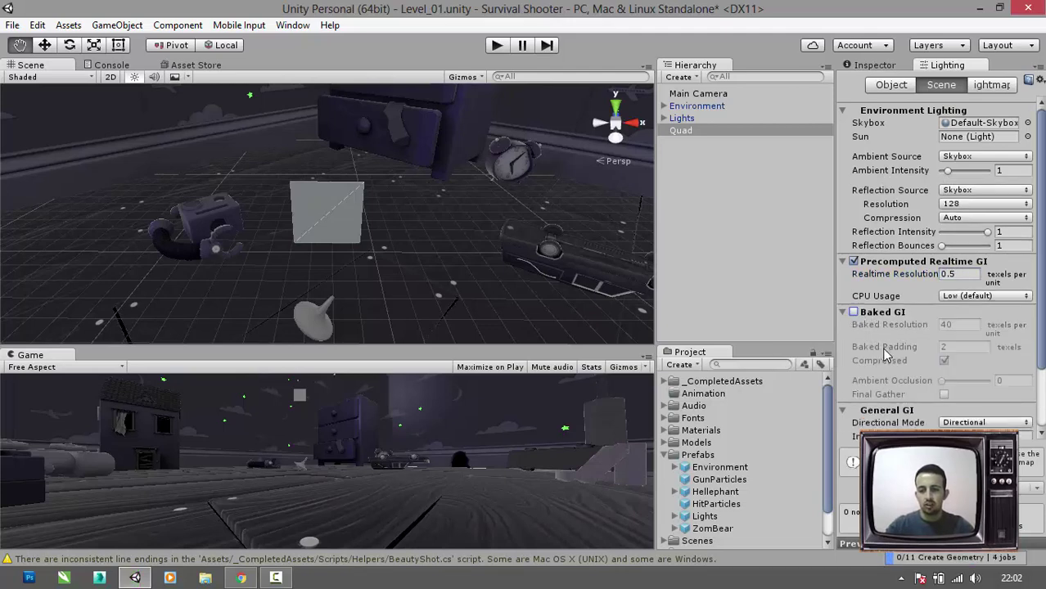
scroll(884, 352, "down", 3)
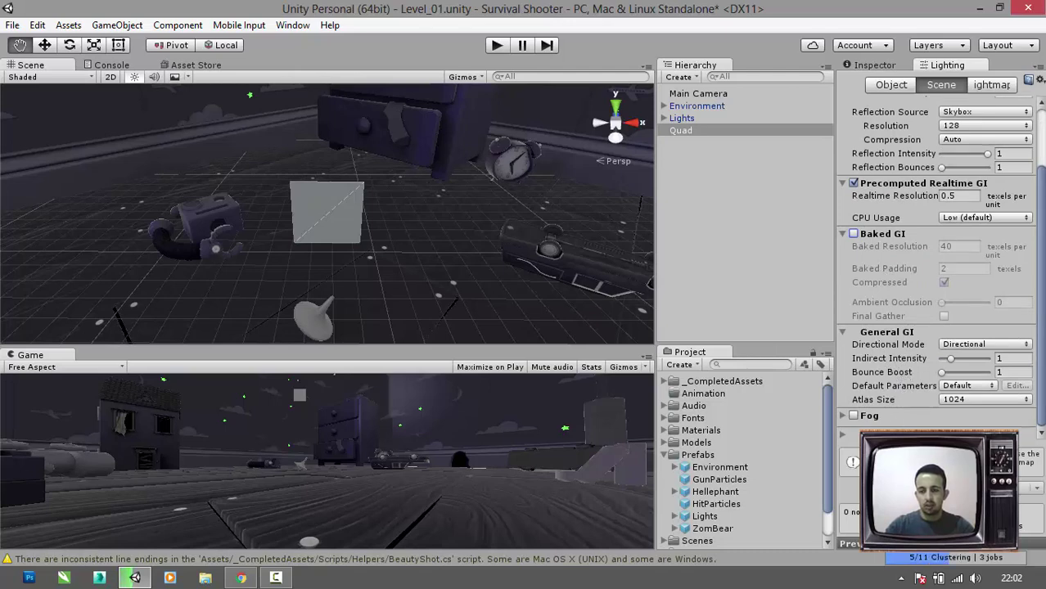
scroll(932, 424, "up", 3)
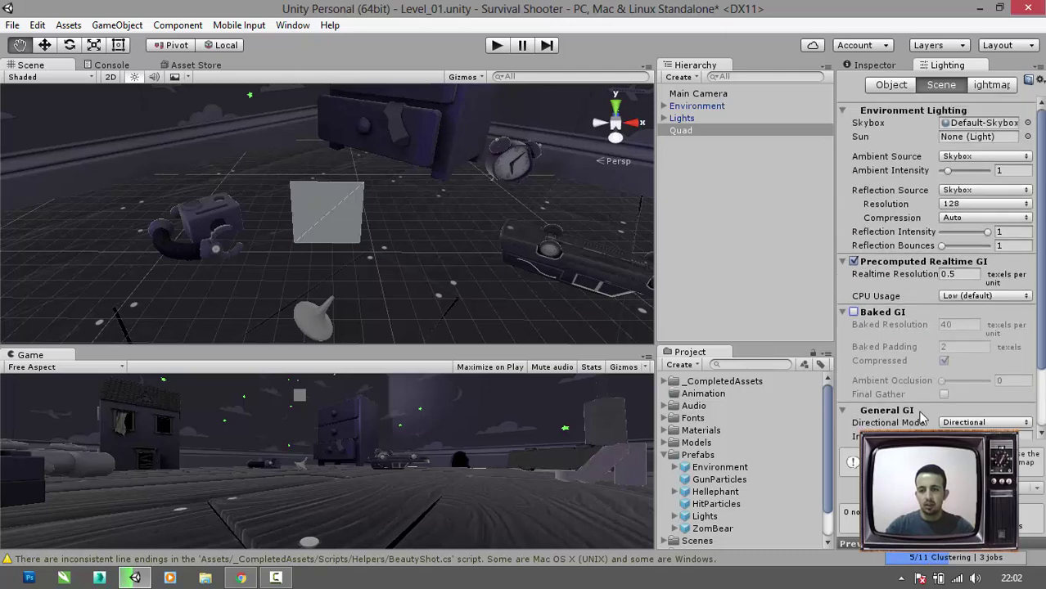
scroll(930, 351, "down", 3)
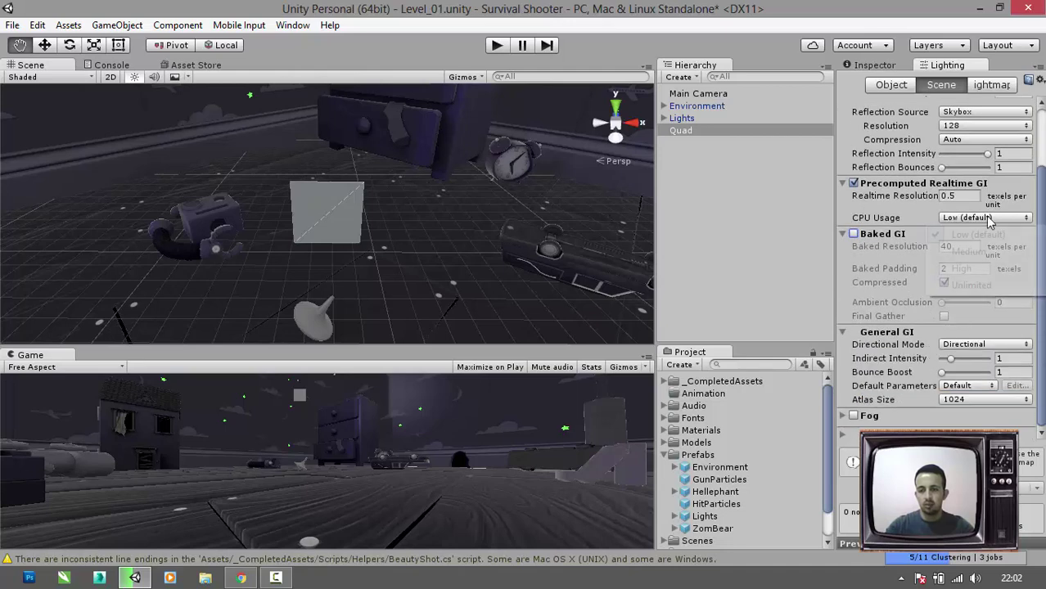
left_click(983, 218)
left_click(967, 284)
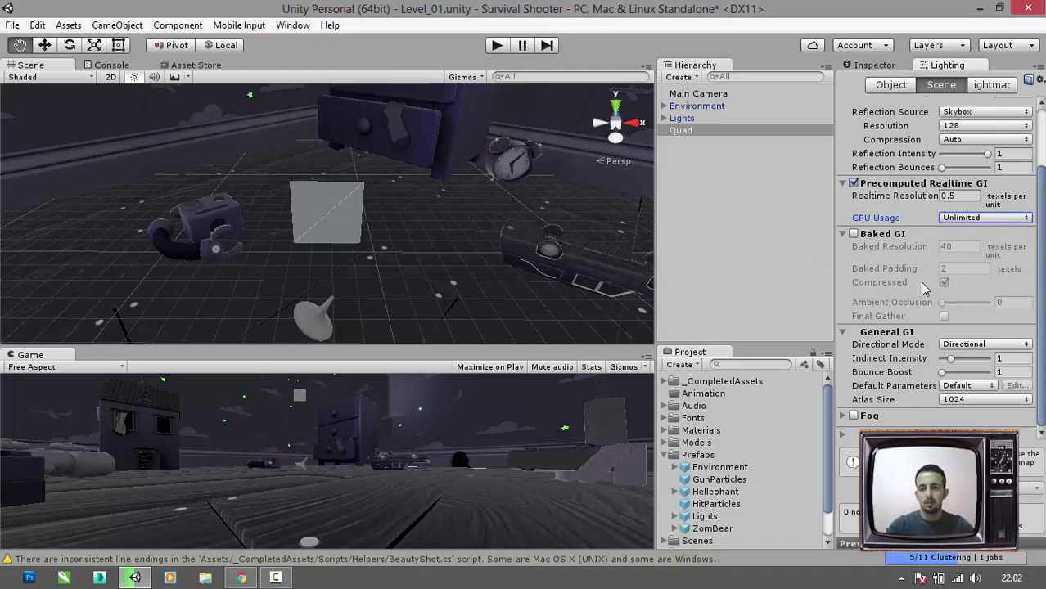
scroll(922, 284, "up", 3)
left_click(679, 262)
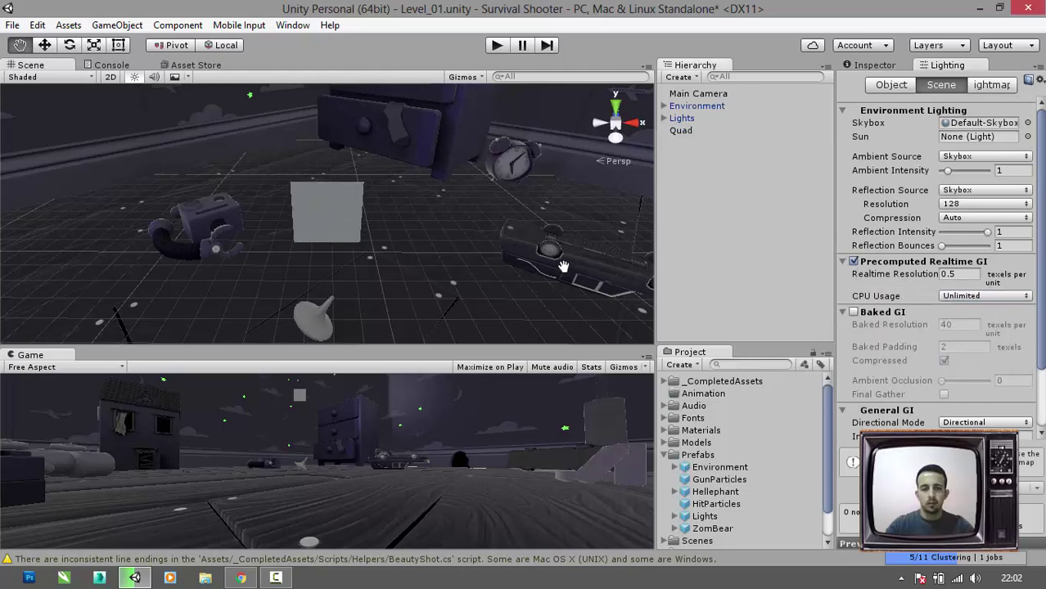
left_click(686, 131)
- Reset the Quad's position to 0, 0, 0
left_click(876, 66)
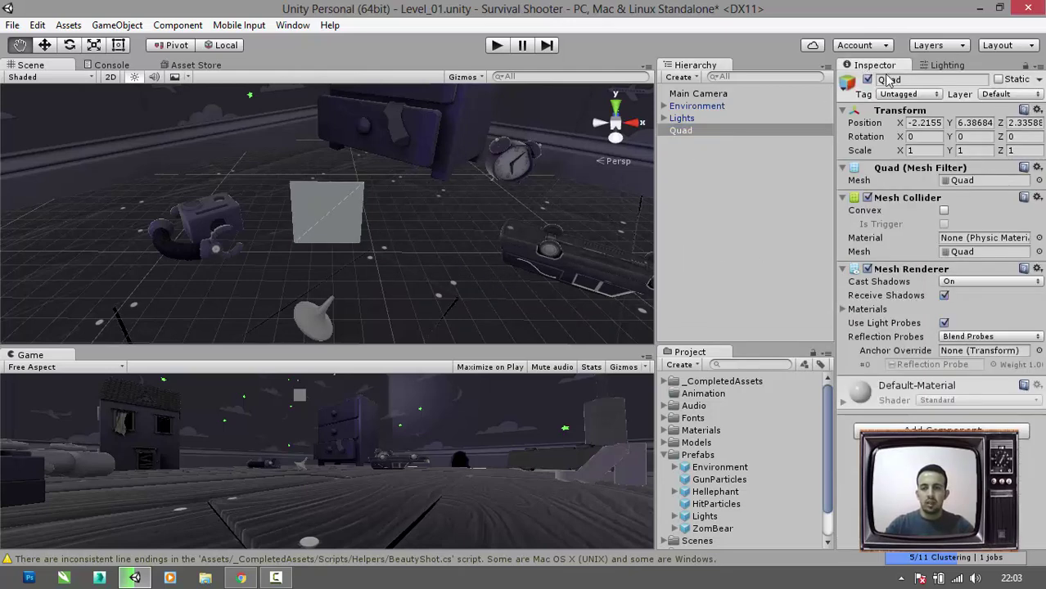
left_click(1037, 110)
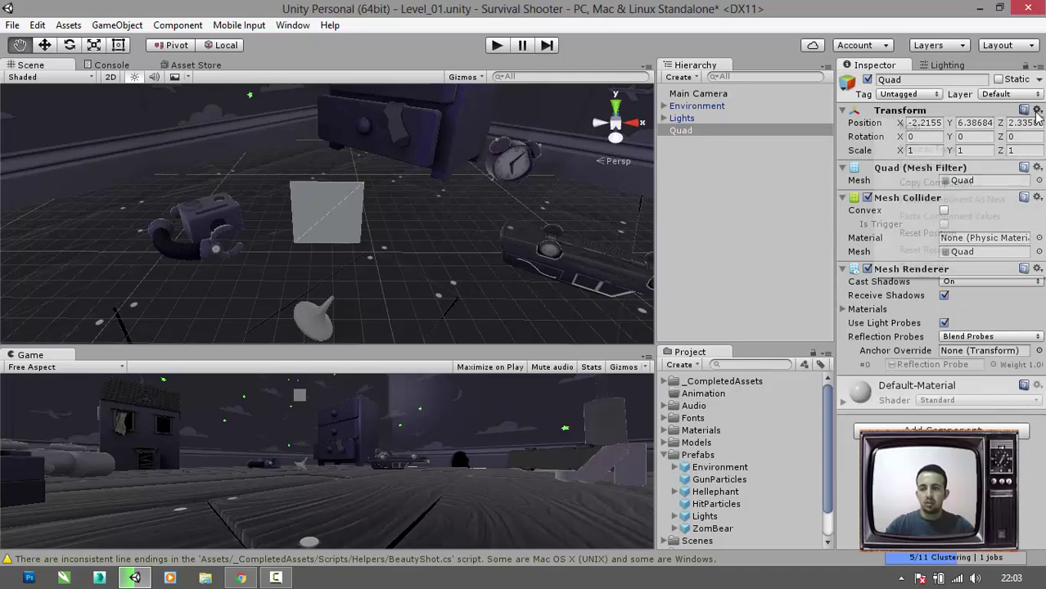
left_click(929, 232)
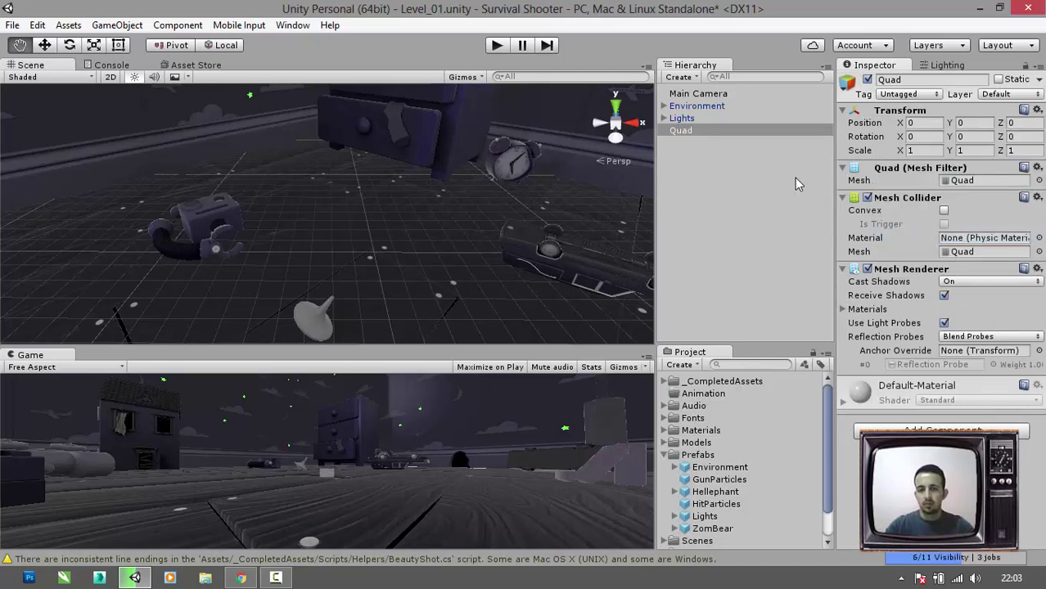
- Pan and zoom the Scene view to centre on the player character
scroll(402, 319, "down", 5)
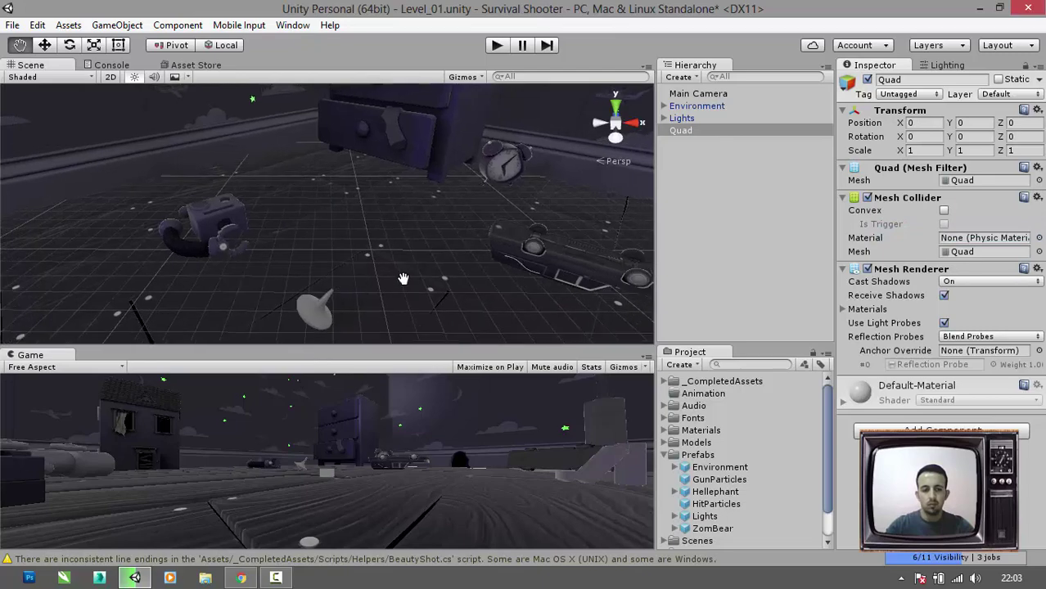
scroll(402, 319, "down", 1)
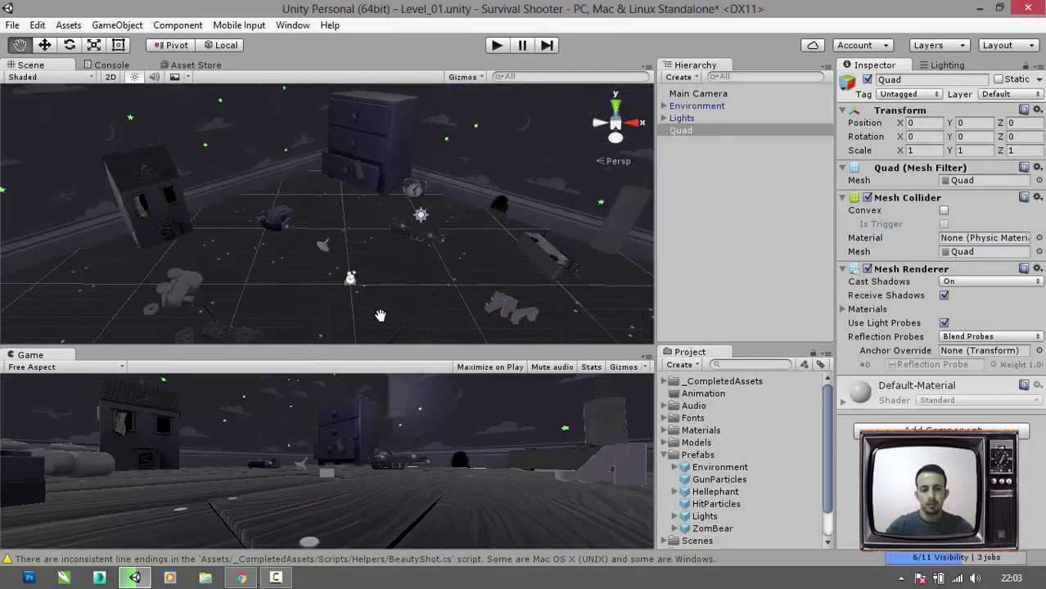
scroll(371, 308, "down", 1)
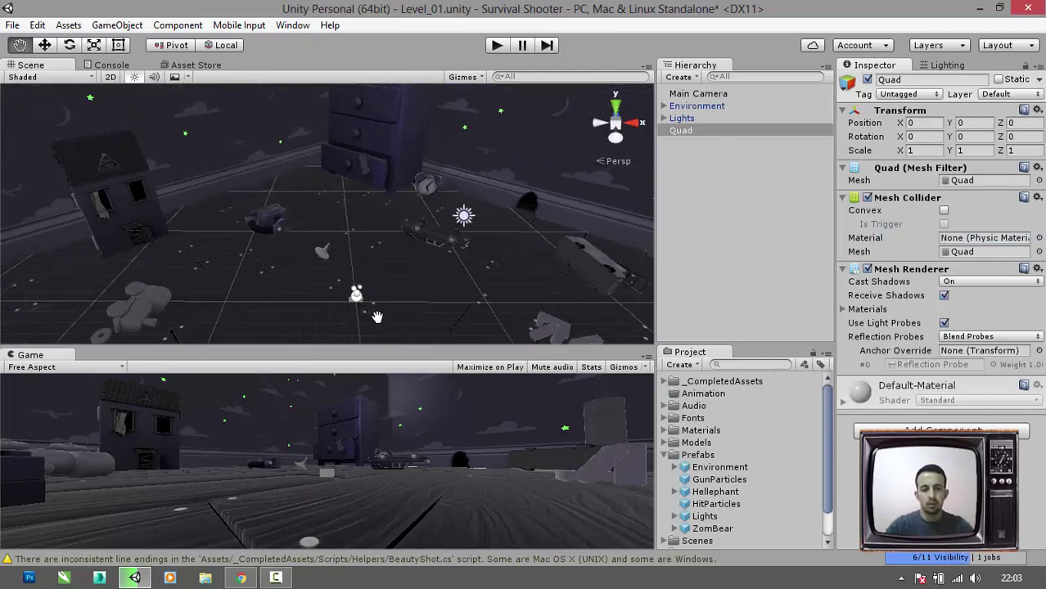
left_click_drag(392, 308, 411, 221)
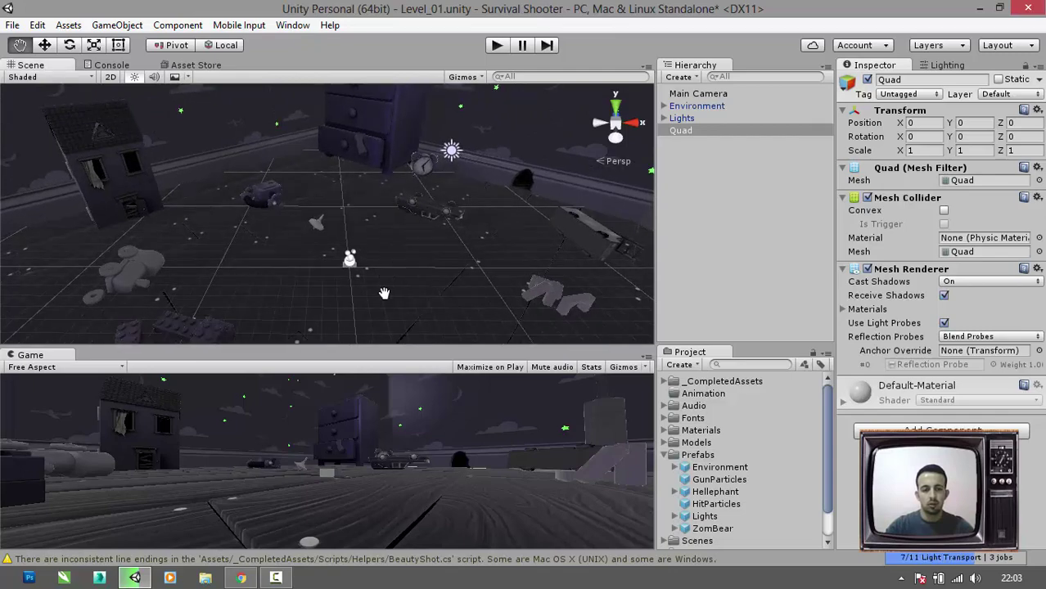
left_click_drag(386, 292, 491, 239)
scroll(523, 303, "up", 2)
left_click_drag(522, 303, 325, 223)
scroll(325, 223, "up", 3)
scroll(327, 226, "up", 6)
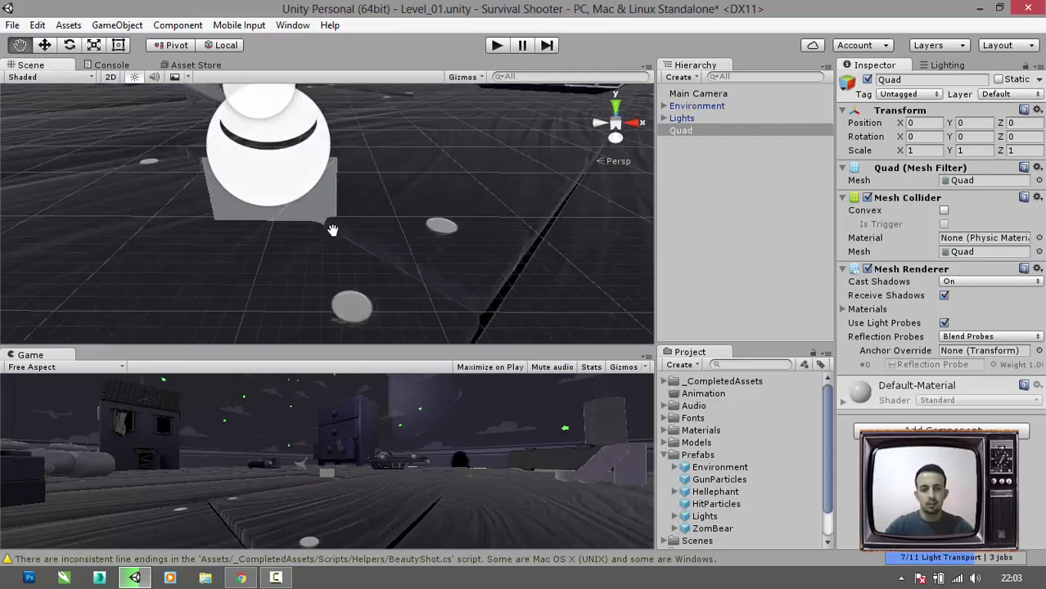
scroll(319, 236, "down", 2)
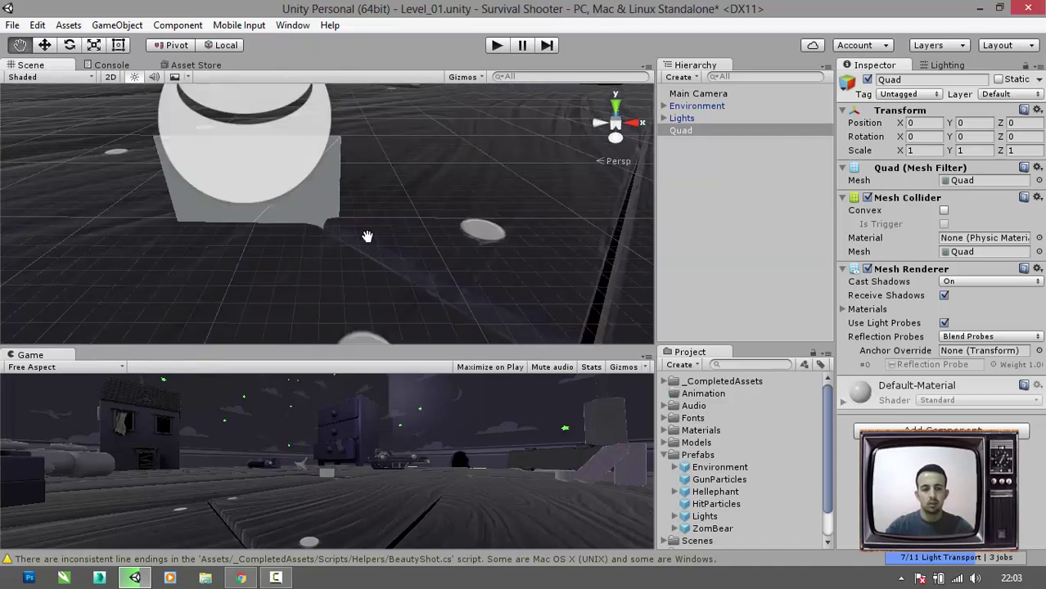
left_click_drag(367, 235, 430, 263)
- Give the Quad X rotation 90 and scale 100 × 100, then show the Lighting settings
left_click(931, 137)
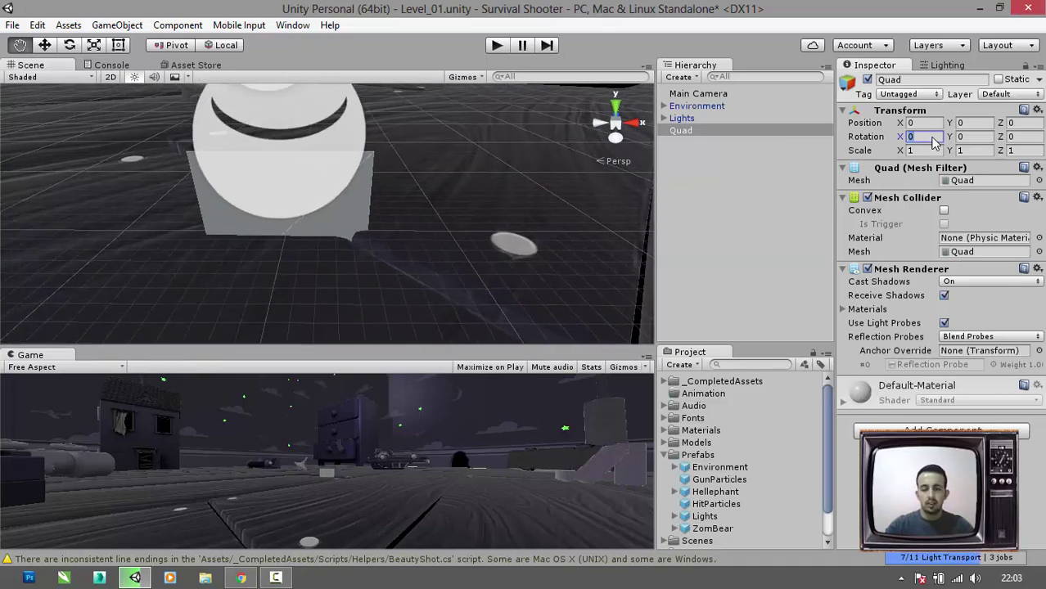
type("90")
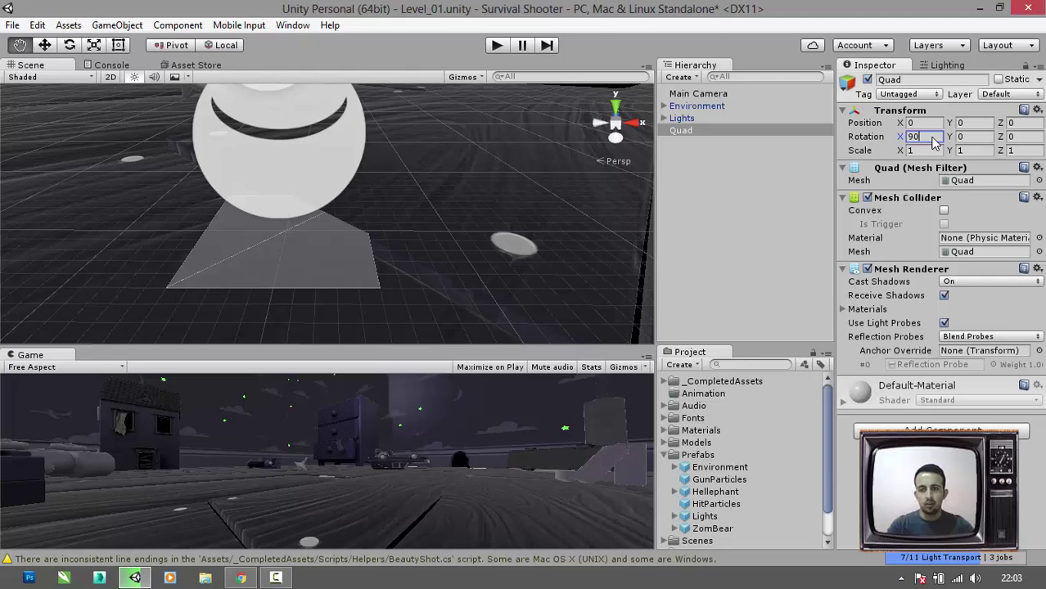
key("Tab")
key("Tab")
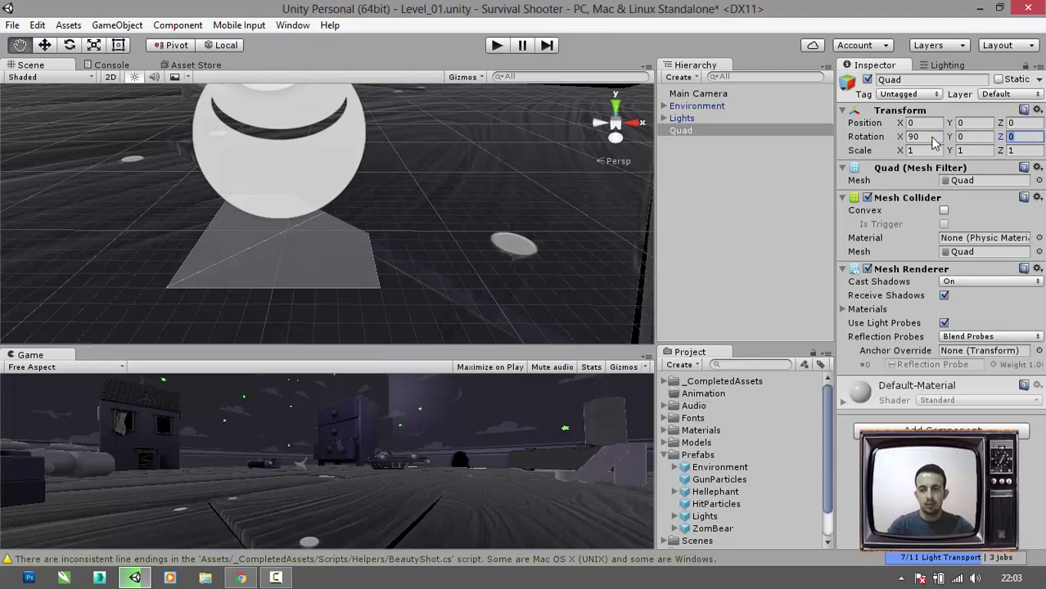
key("Tab")
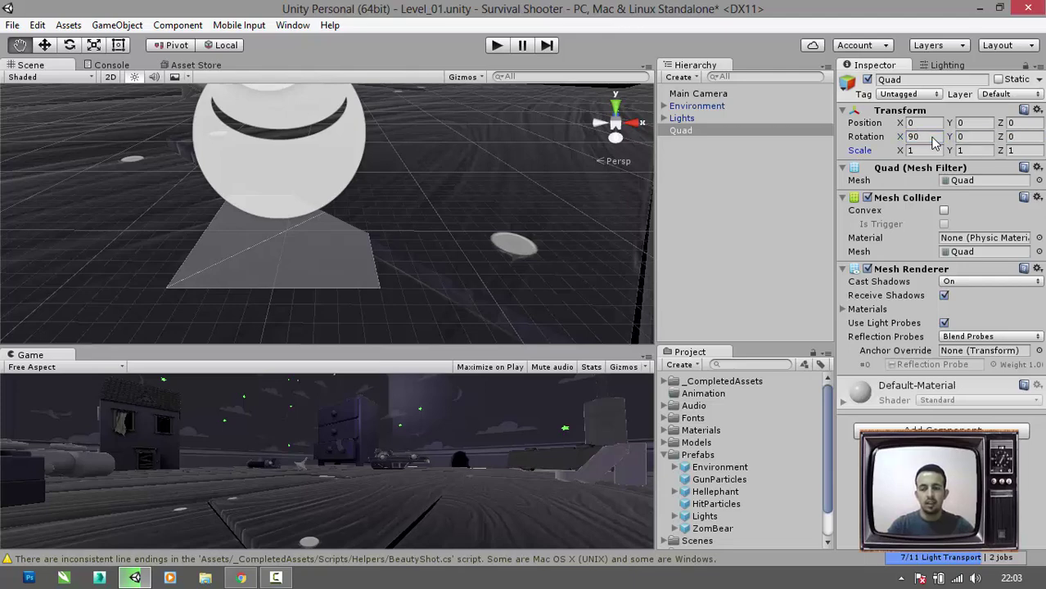
type("100")
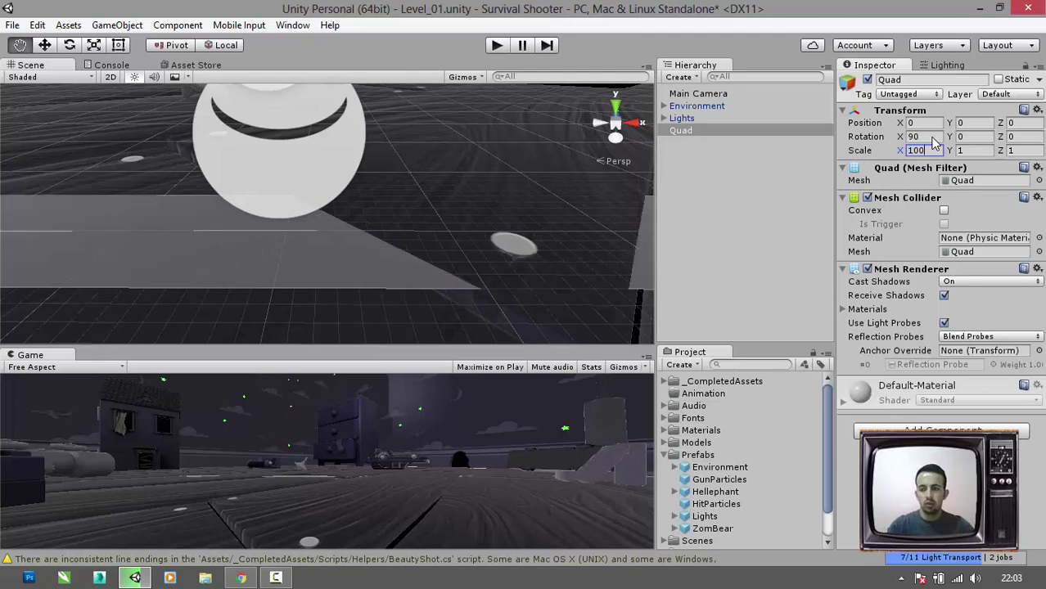
key("Tab")
type("100")
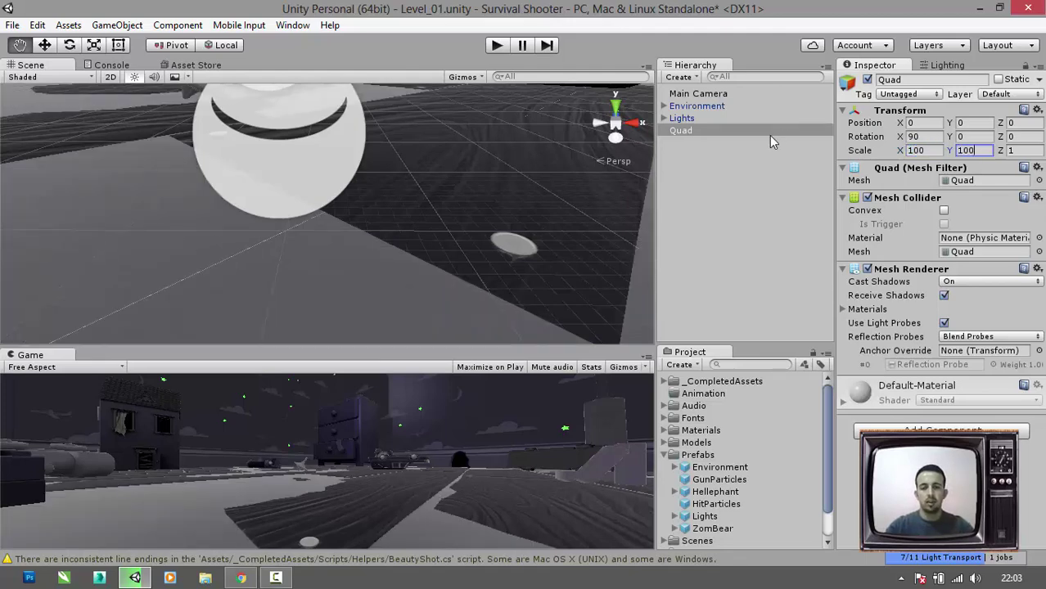
key("Return")
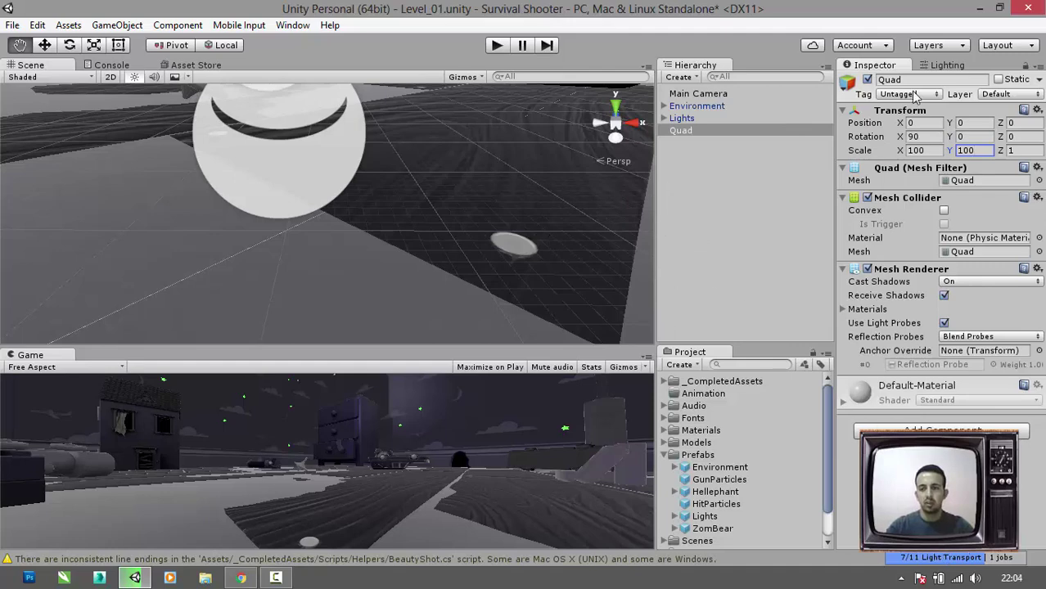
left_click(941, 67)
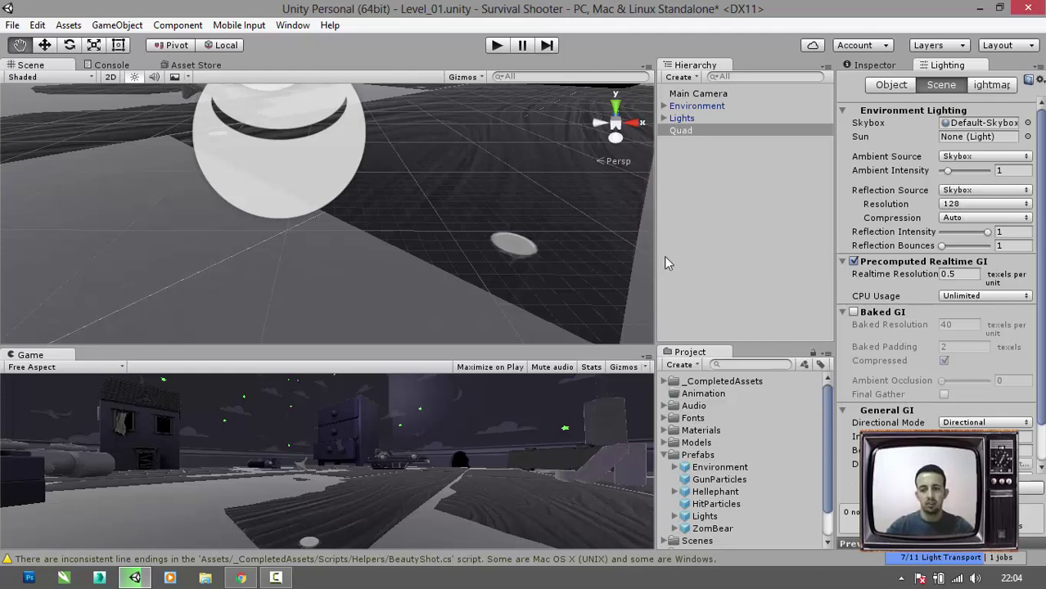
scroll(456, 243, "down", 10)
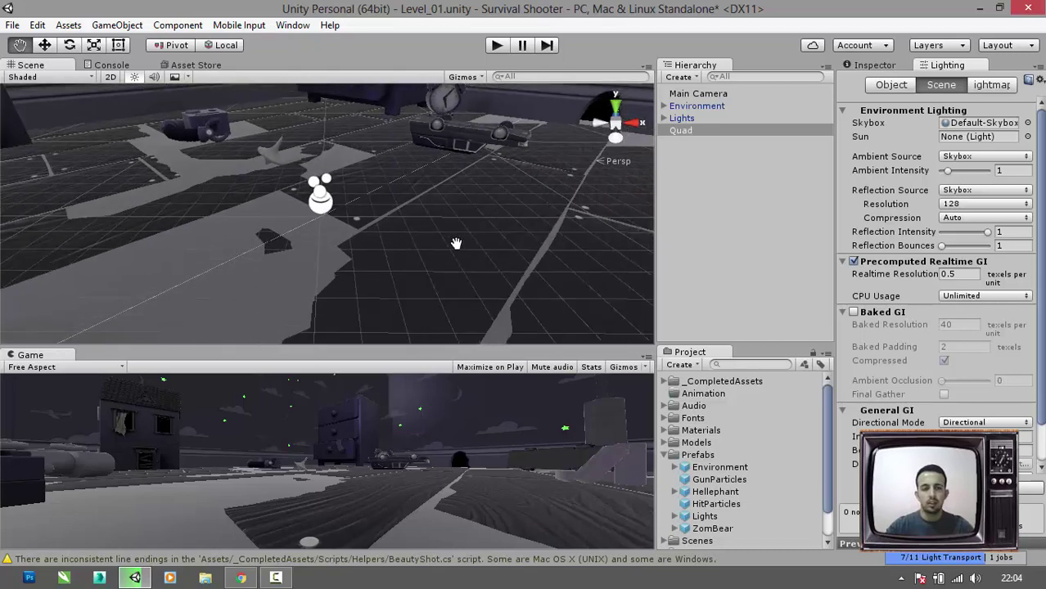
scroll(456, 243, "down", 10)
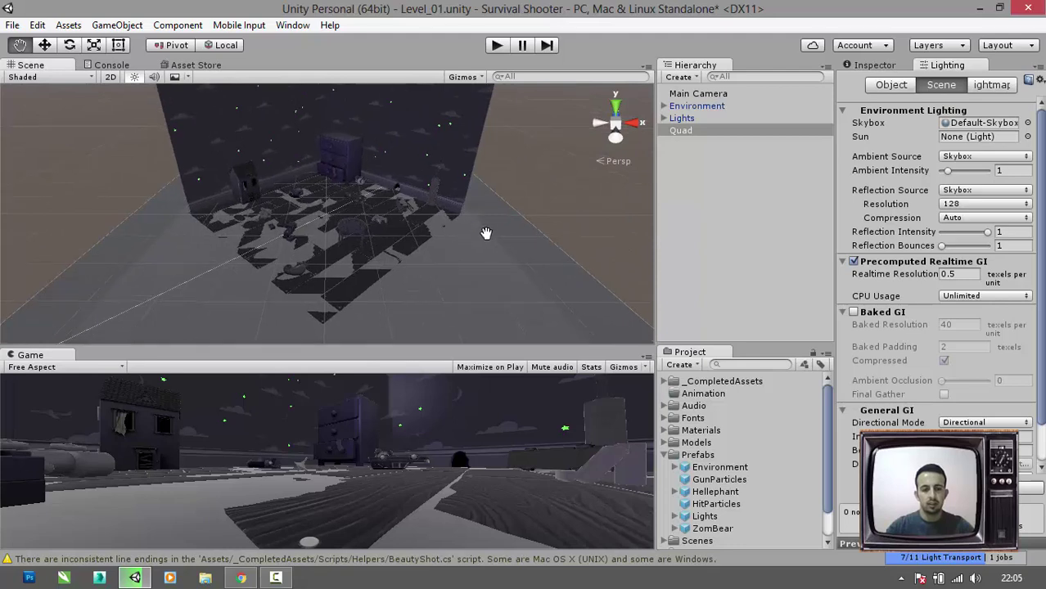
left_click_drag(486, 234, 501, 240)
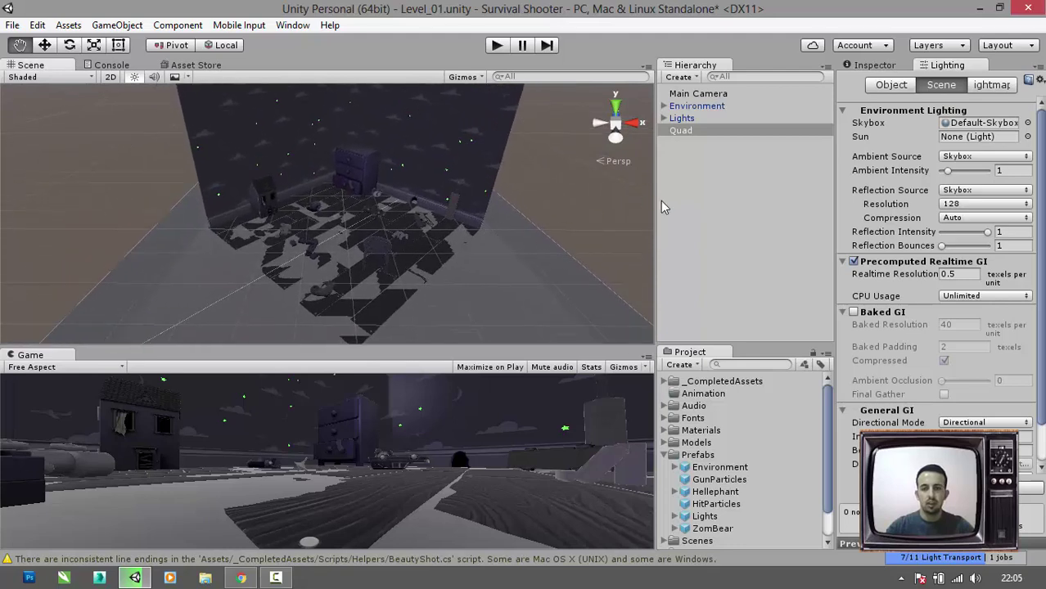
- Rename Quad to Floor in the Hierarchy and reselect it to view its components
right_click(694, 131)
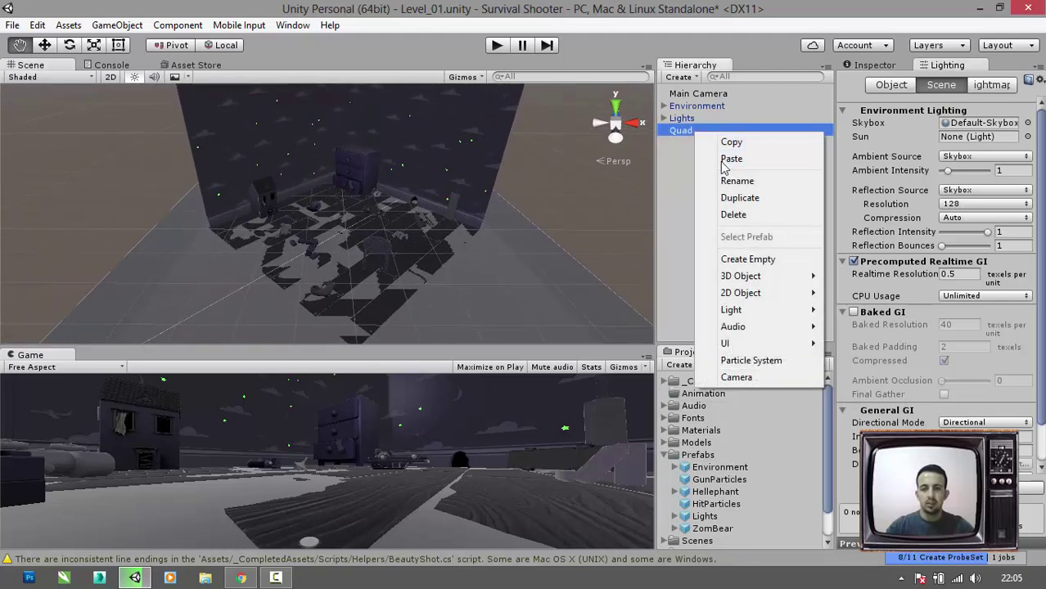
left_click(737, 181)
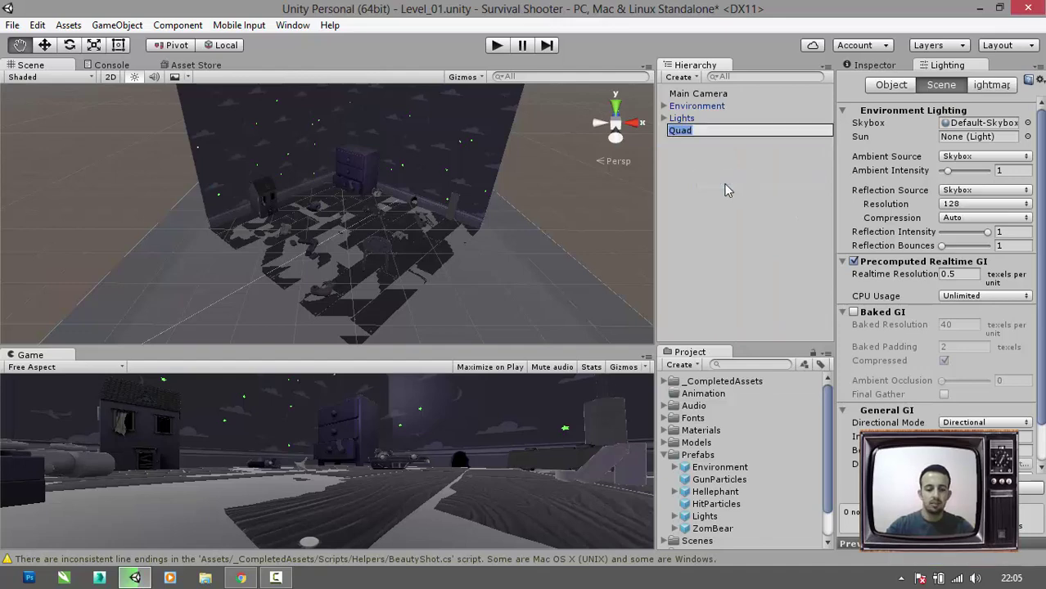
type("Floo")
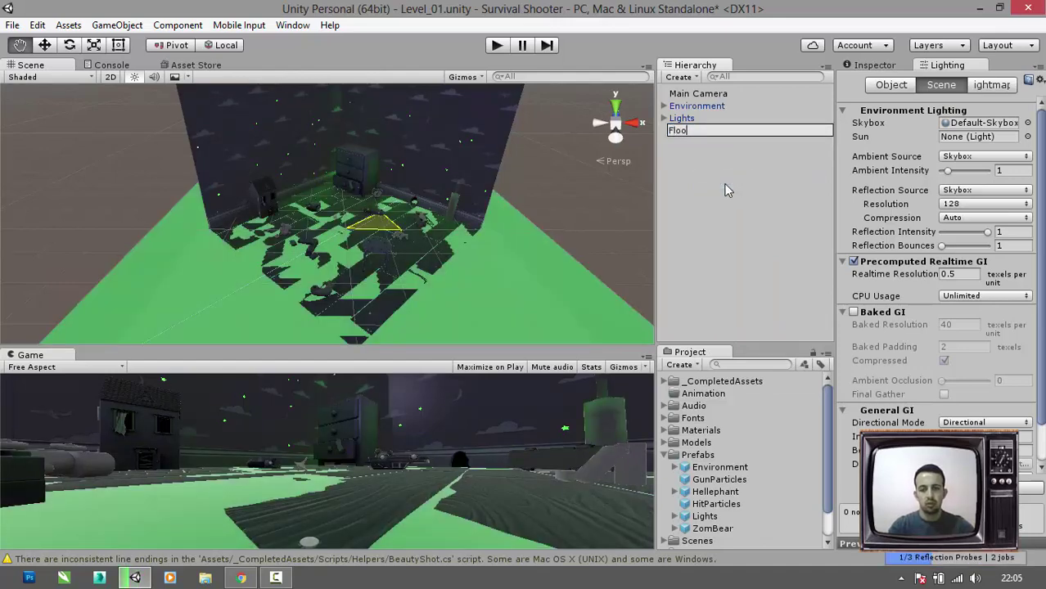
type("r")
key("Return")
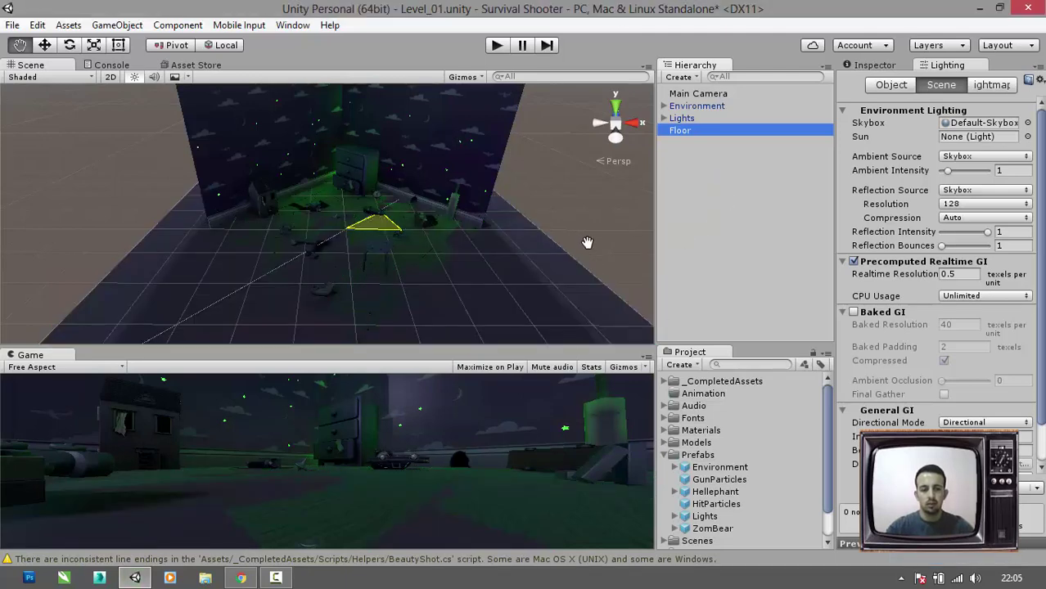
left_click(692, 131)
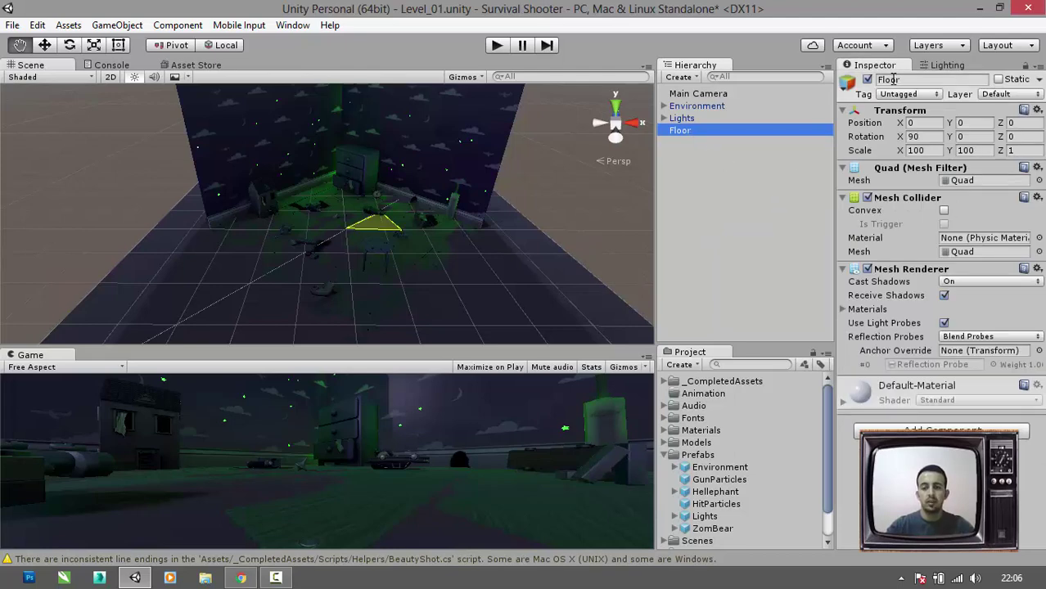
- Remove the Floor's Mesh Renderer component and assign the object to the Floor layer
left_click(1037, 269)
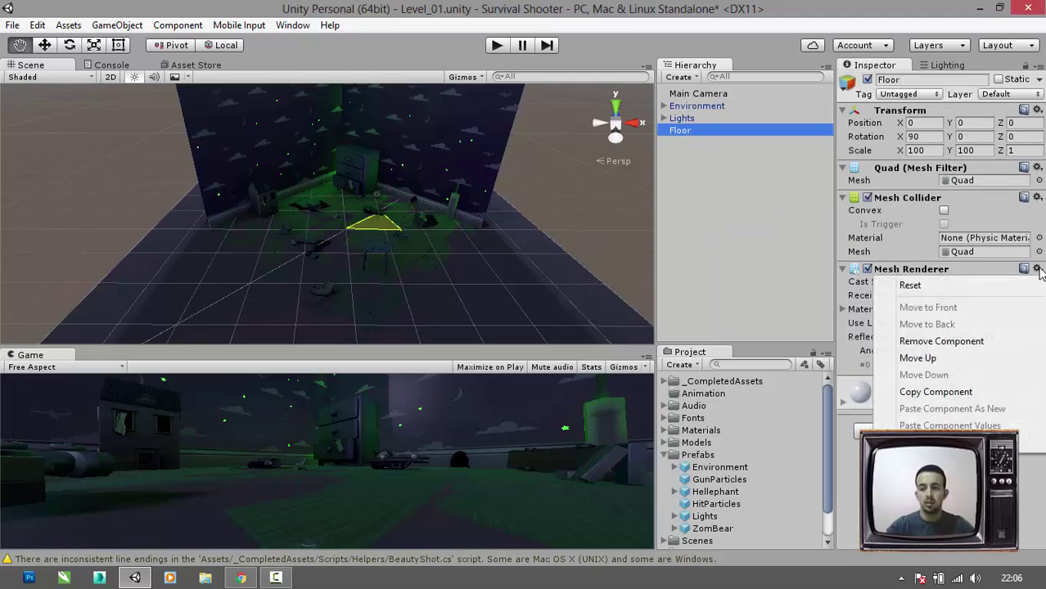
left_click(941, 343)
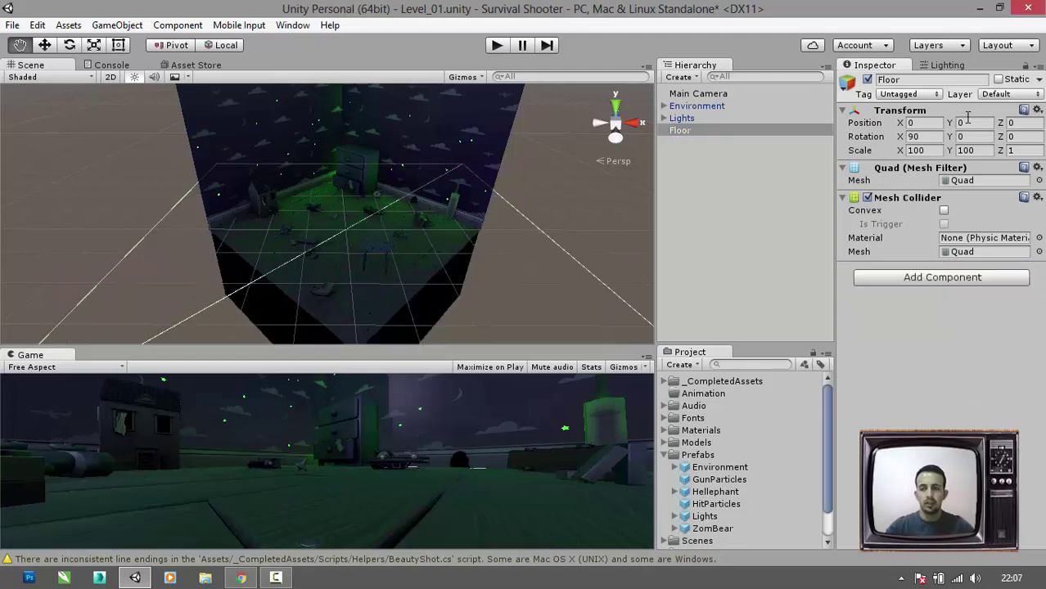
left_click(1009, 96)
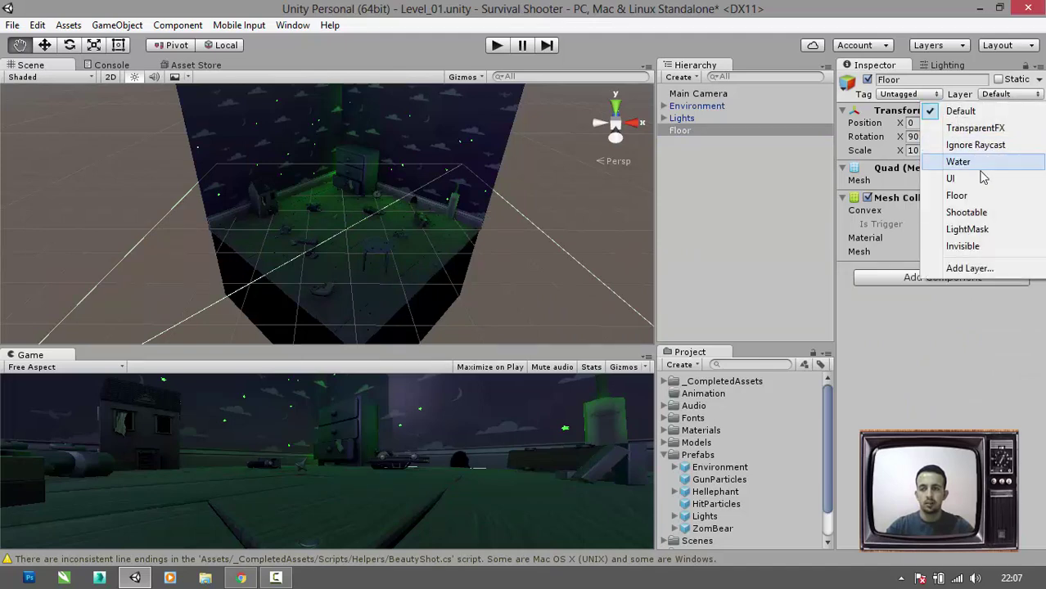
left_click(986, 196)
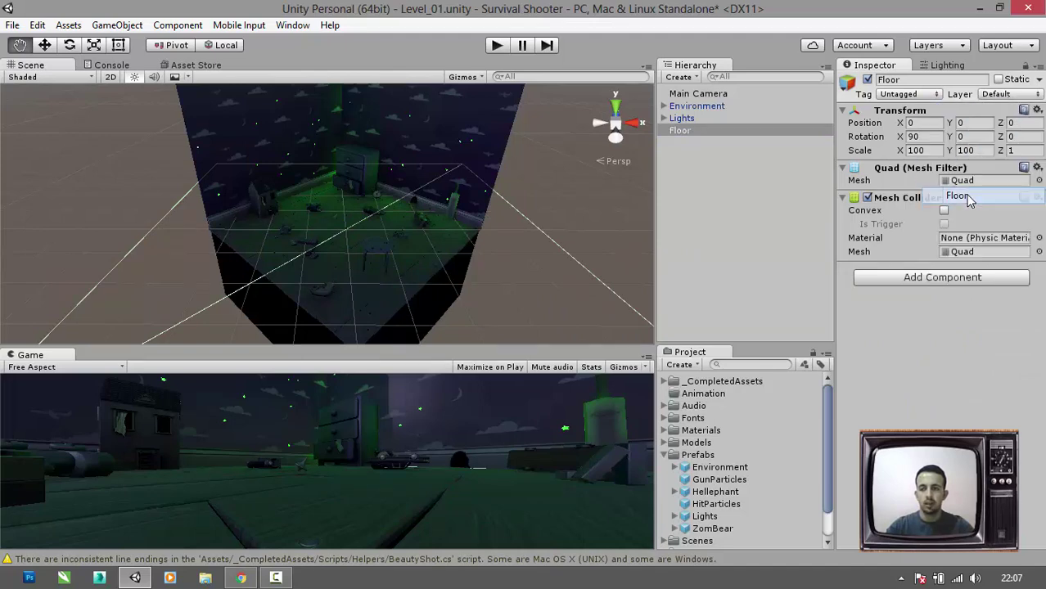
left_click(752, 262)
left_click(682, 77)
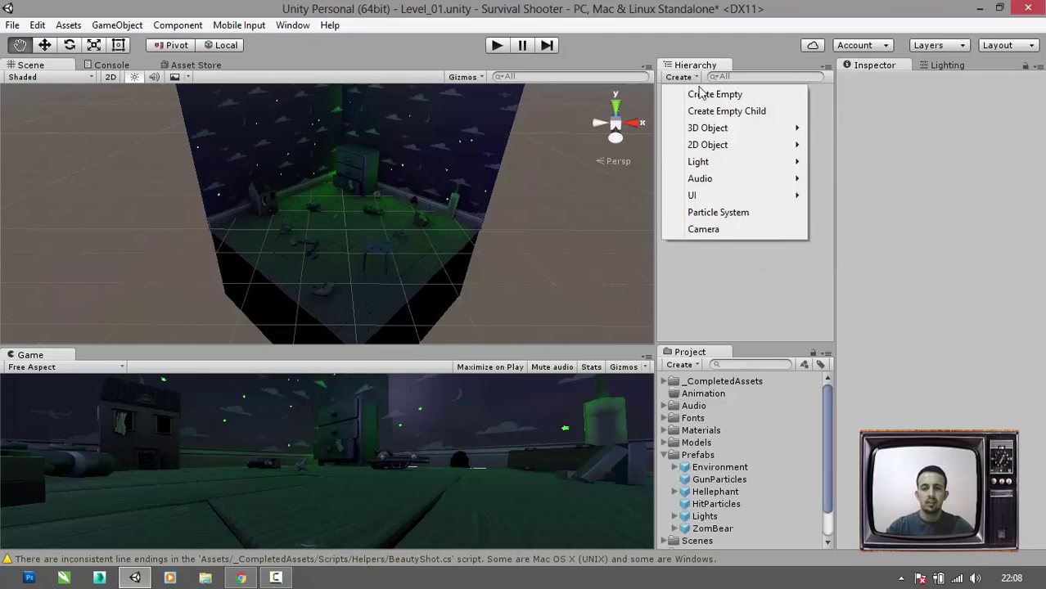
- Create an empty GameObject in the Hierarchy and rename it BackgroundMusic
left_click(714, 95)
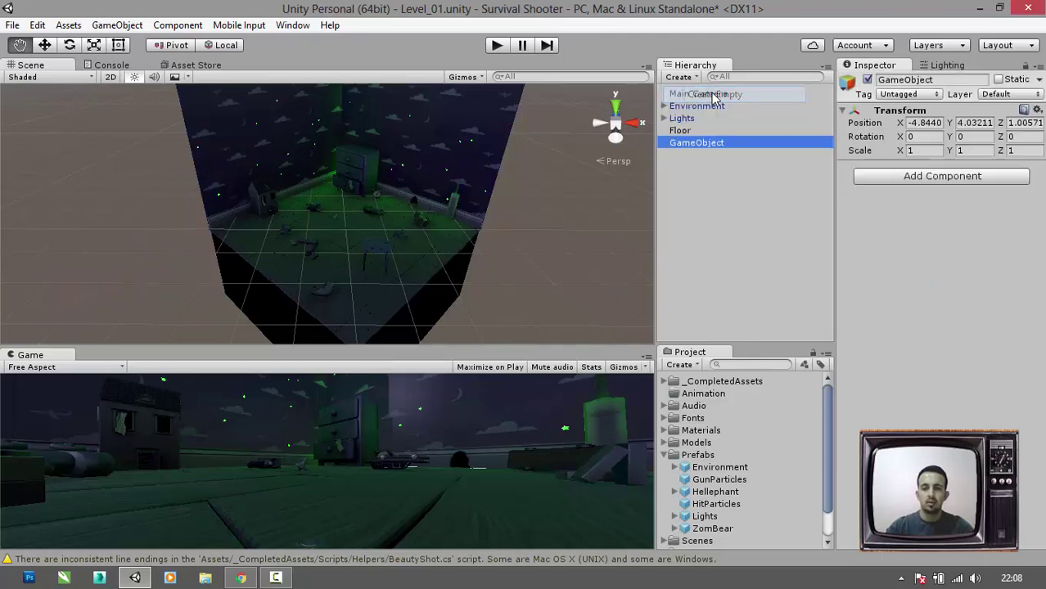
right_click(711, 143)
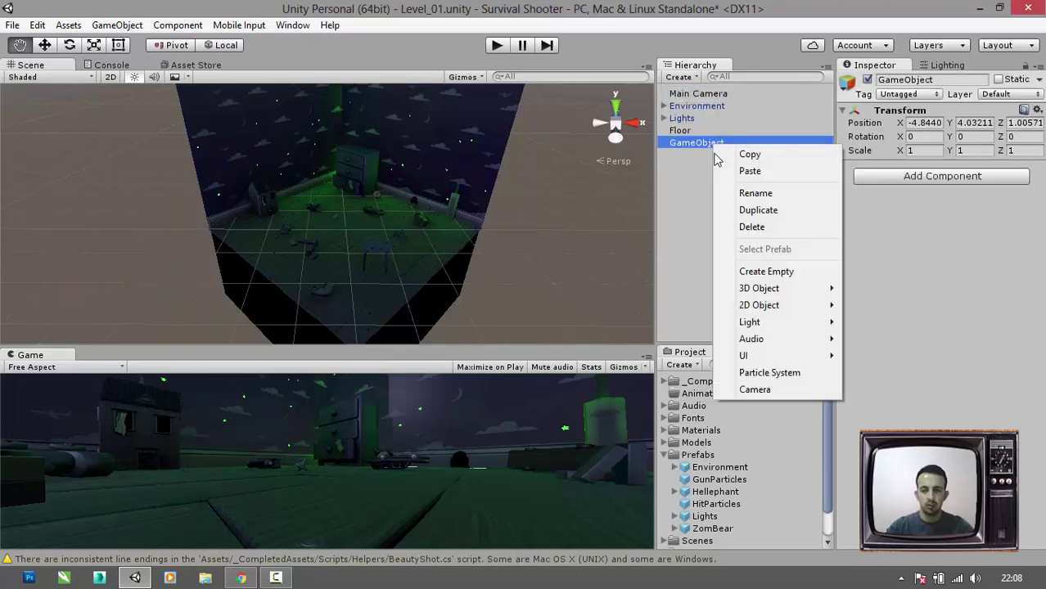
left_click(751, 193)
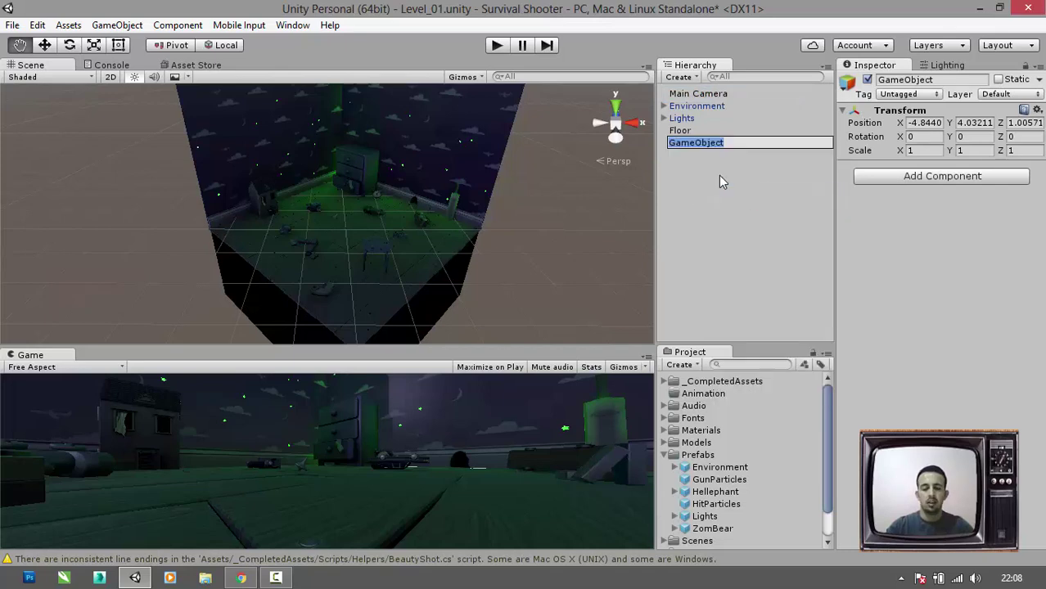
type("B")
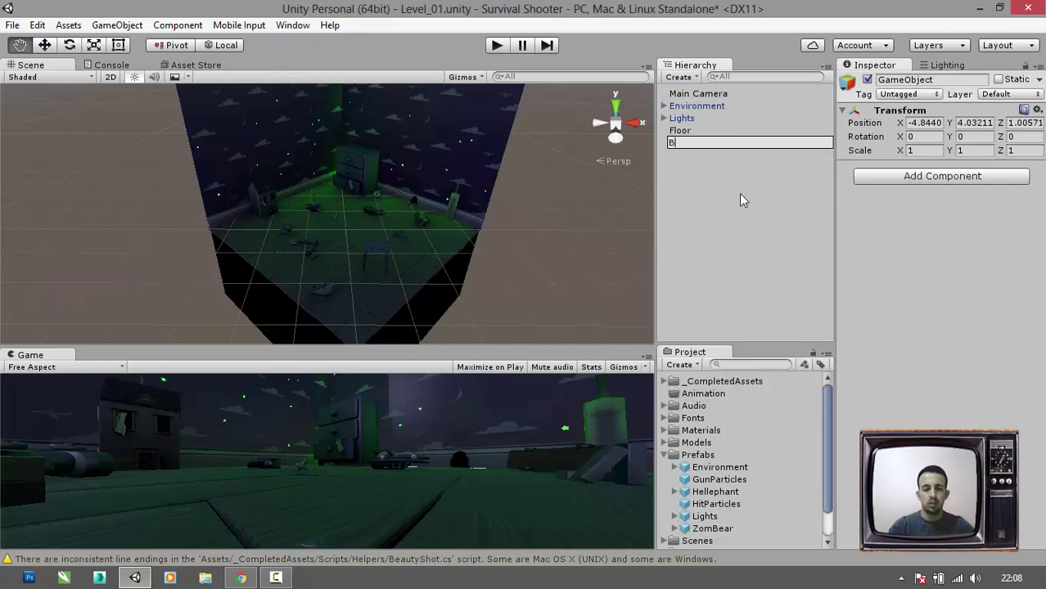
type("ackgrou")
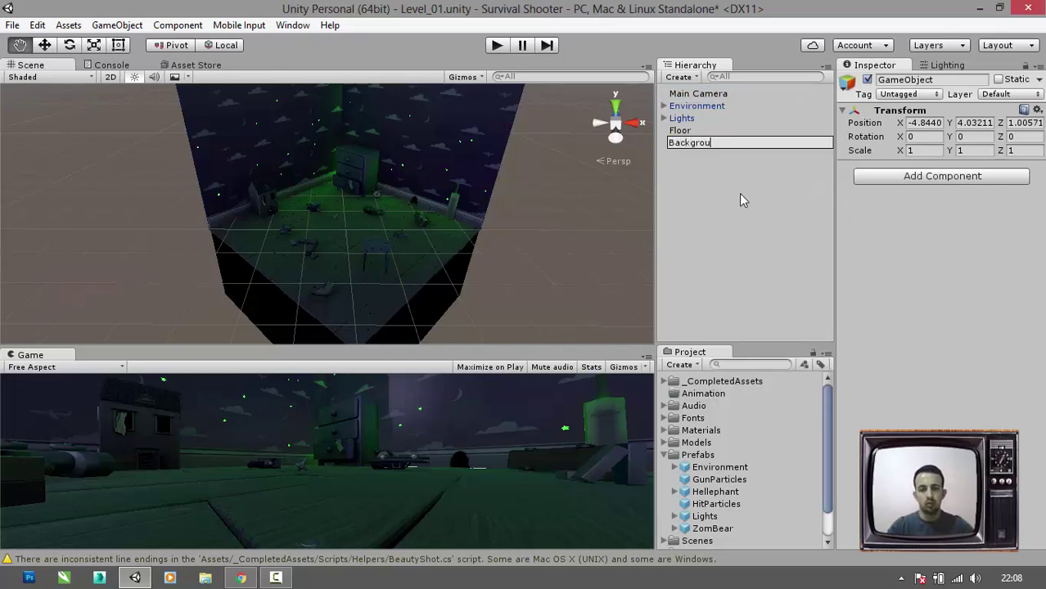
type("ndMusic")
key("Return")
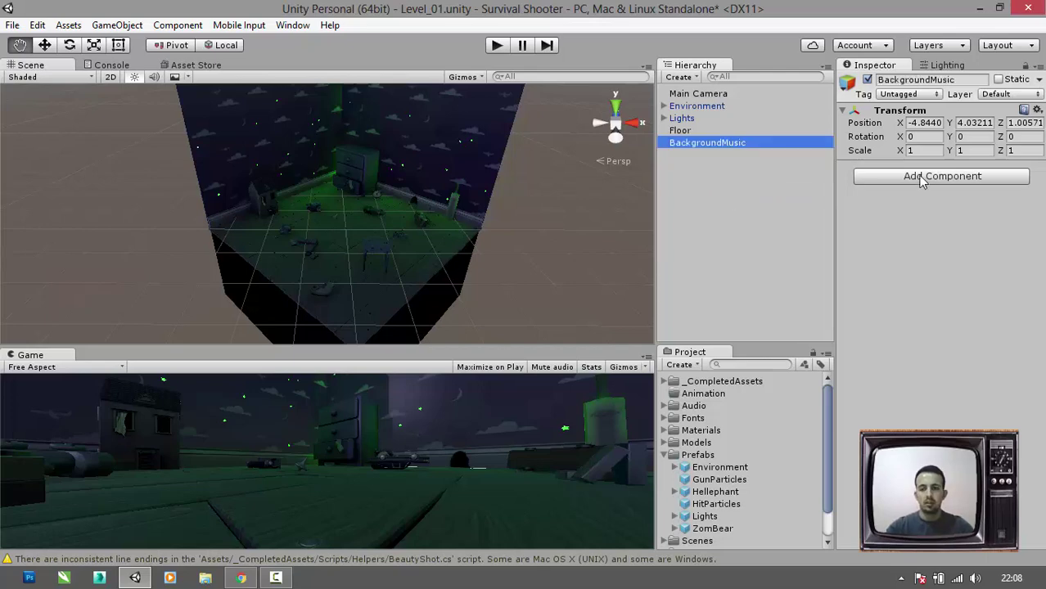
- Add an Audio Source to BackgroundMusic and assign the Background Music clip
left_click(923, 177)
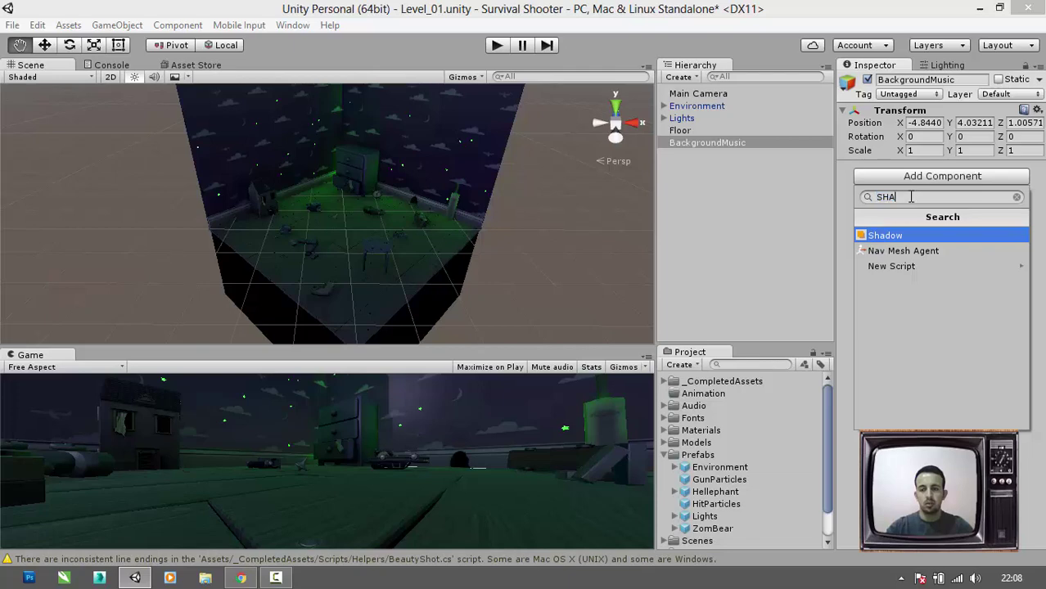
type("aud")
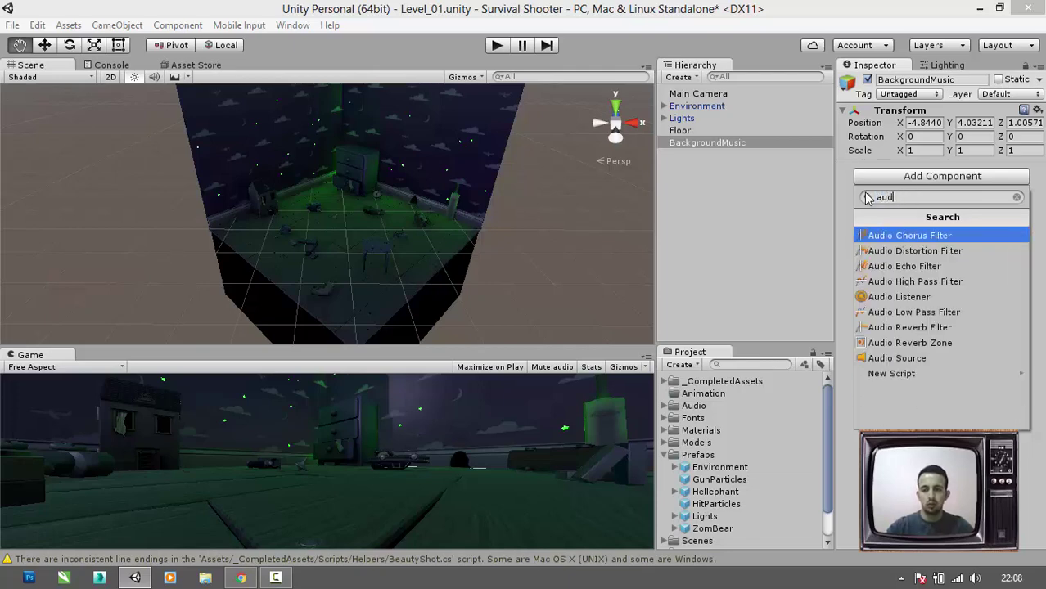
left_click(888, 359)
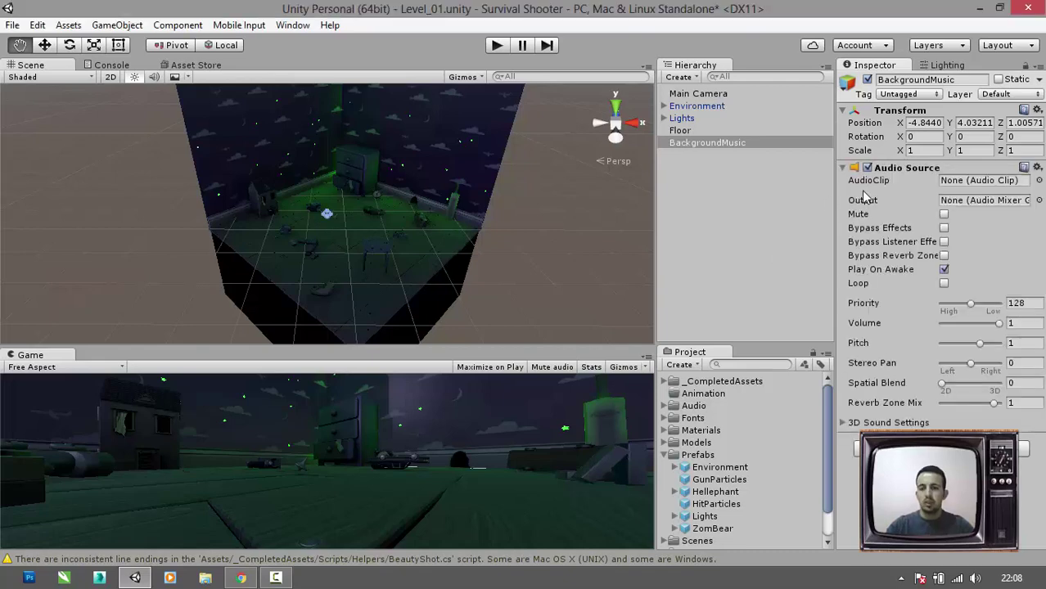
left_click(1039, 181)
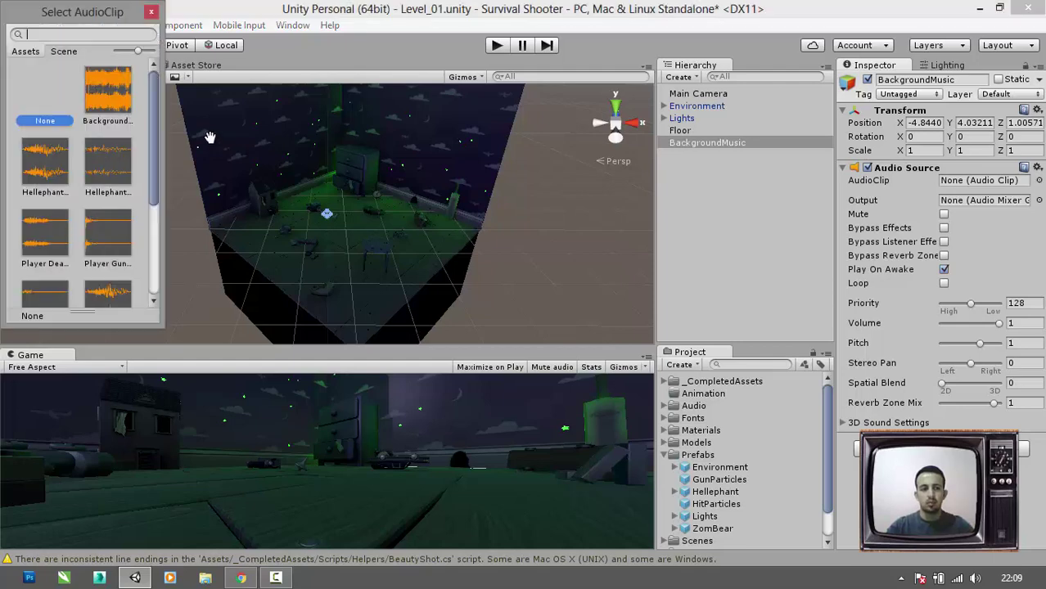
left_click(104, 95)
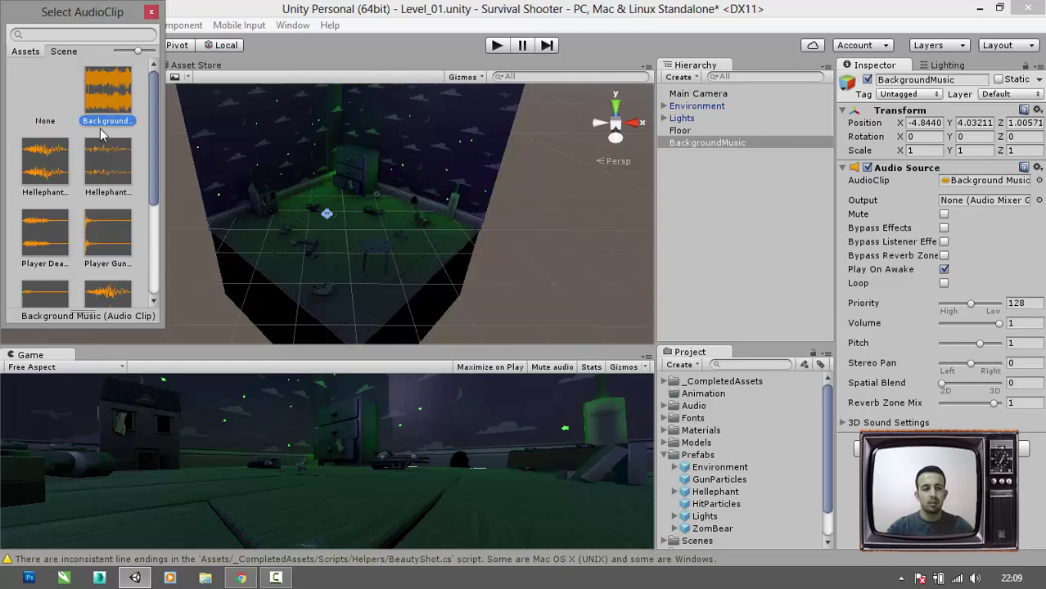
left_click(151, 12)
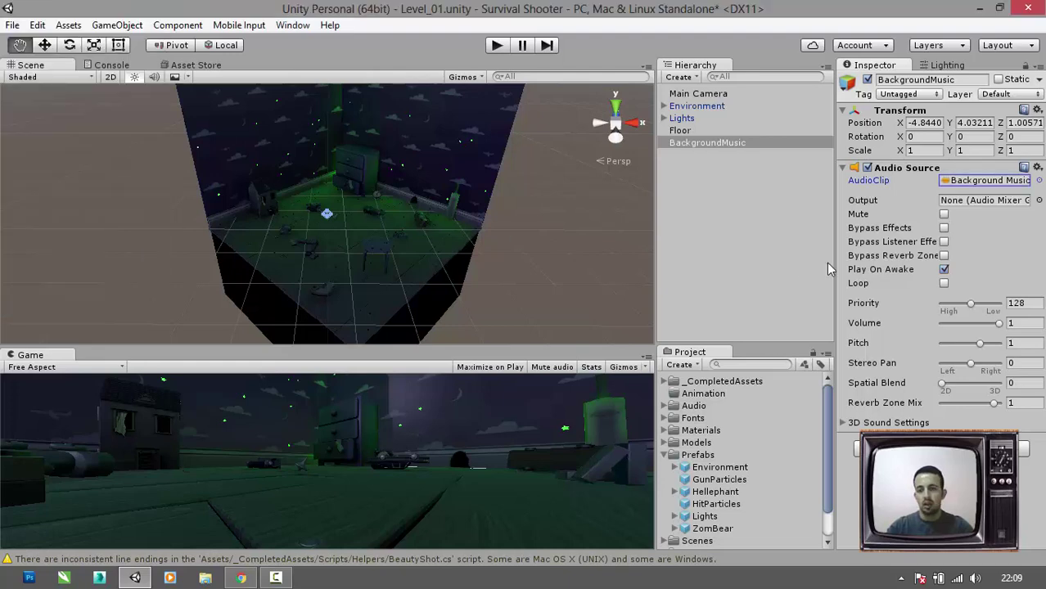
- Enable Loop on the Audio Source and set its Volume to 0.1
left_click(944, 283)
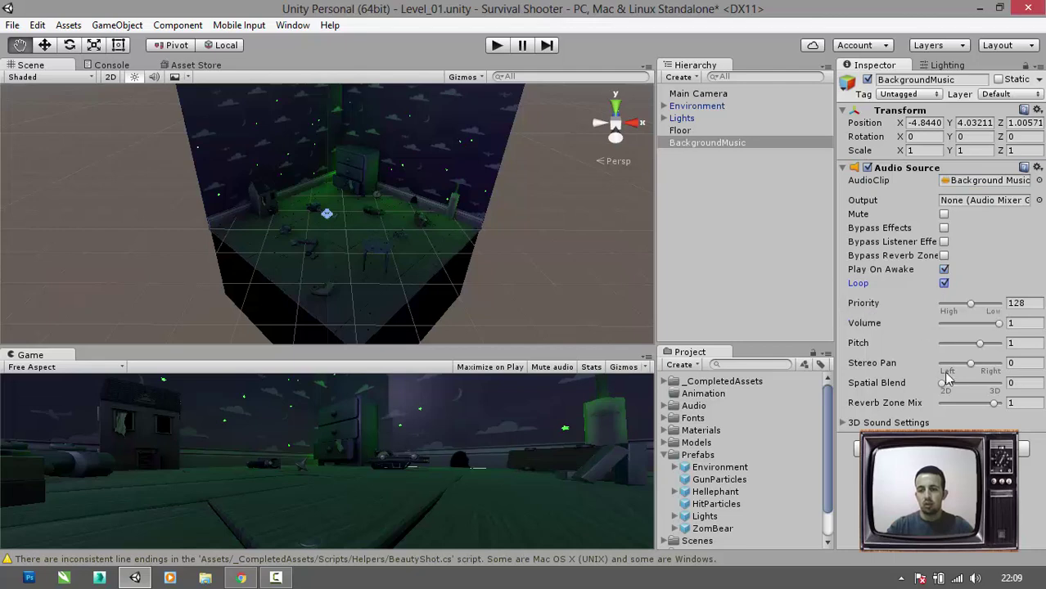
left_click(1012, 324)
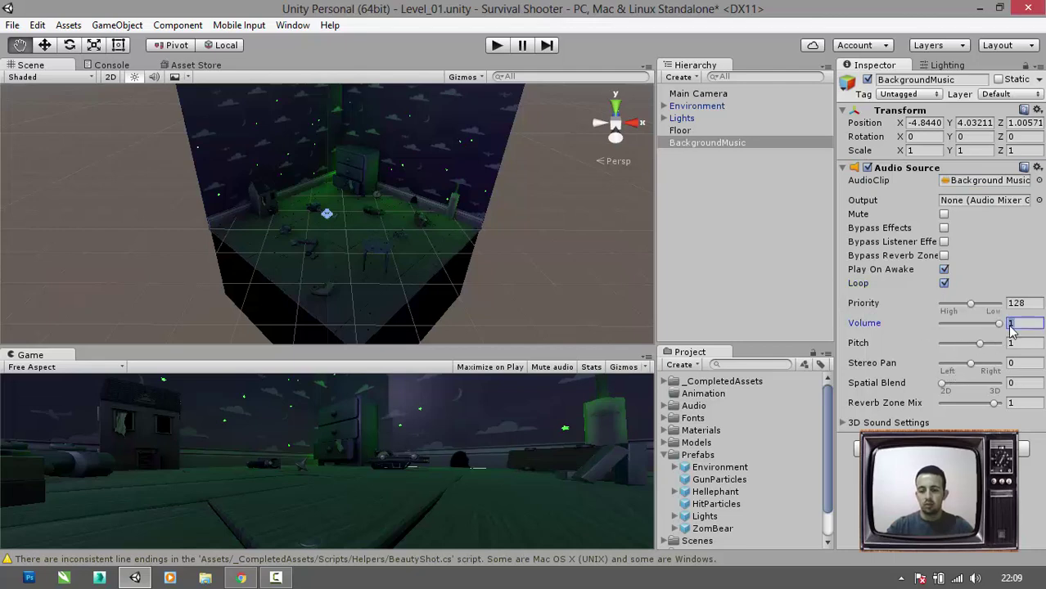
type("0.")
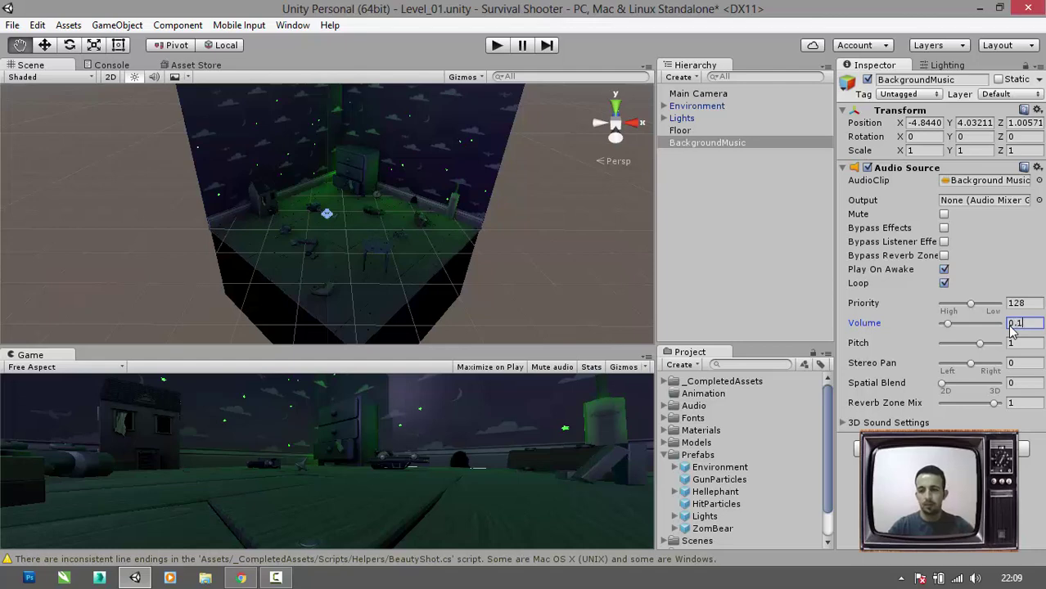
left_click(781, 279)
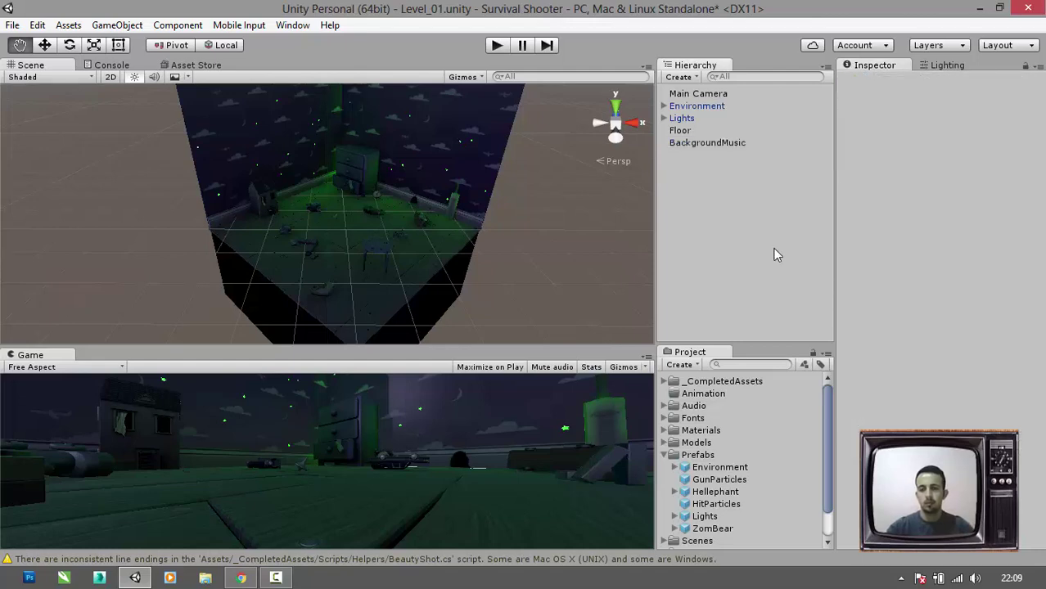
left_click(720, 143)
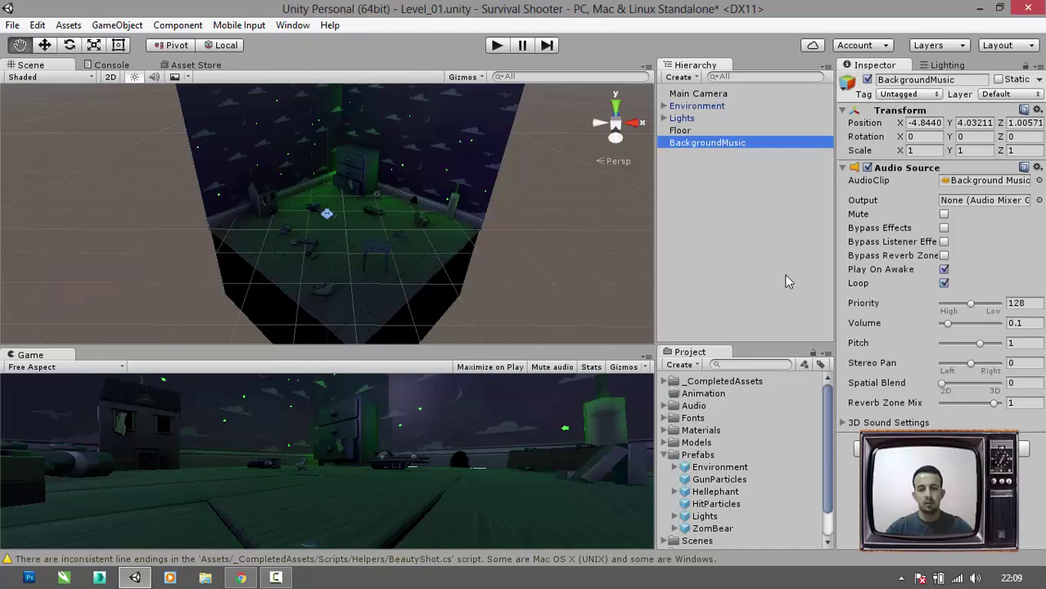
- Save the Level_01 scene with Ctrl+S, then start and stop Play mode to test it
key("ctrl+s")
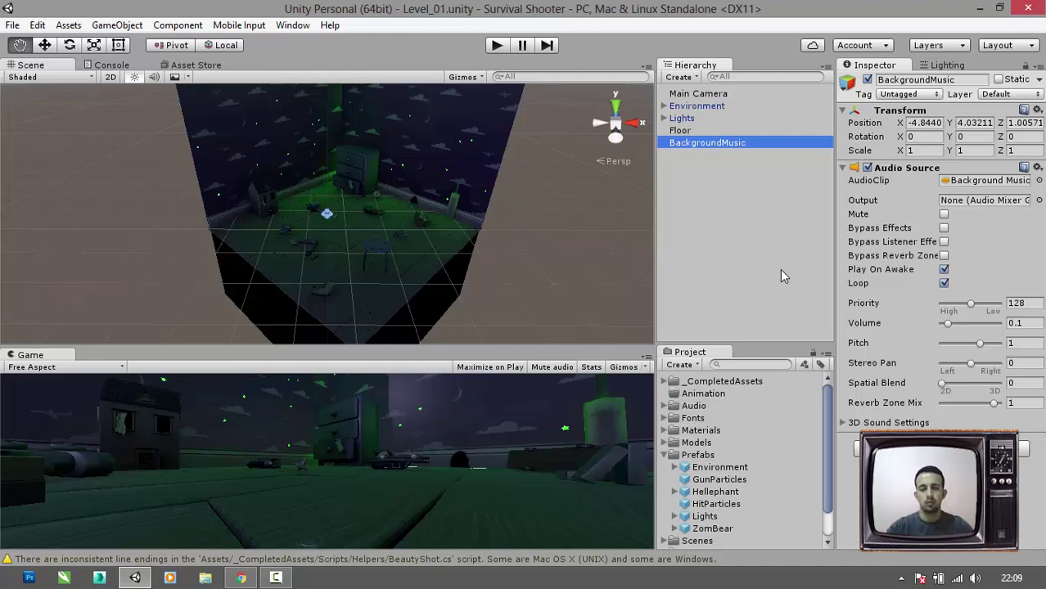
left_click(500, 46)
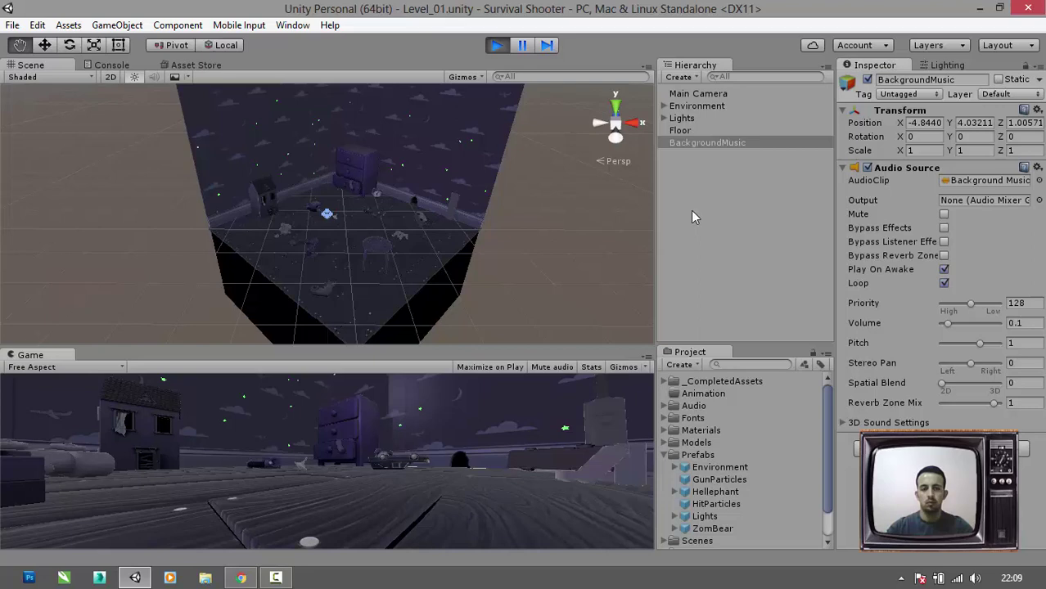
left_click(496, 46)
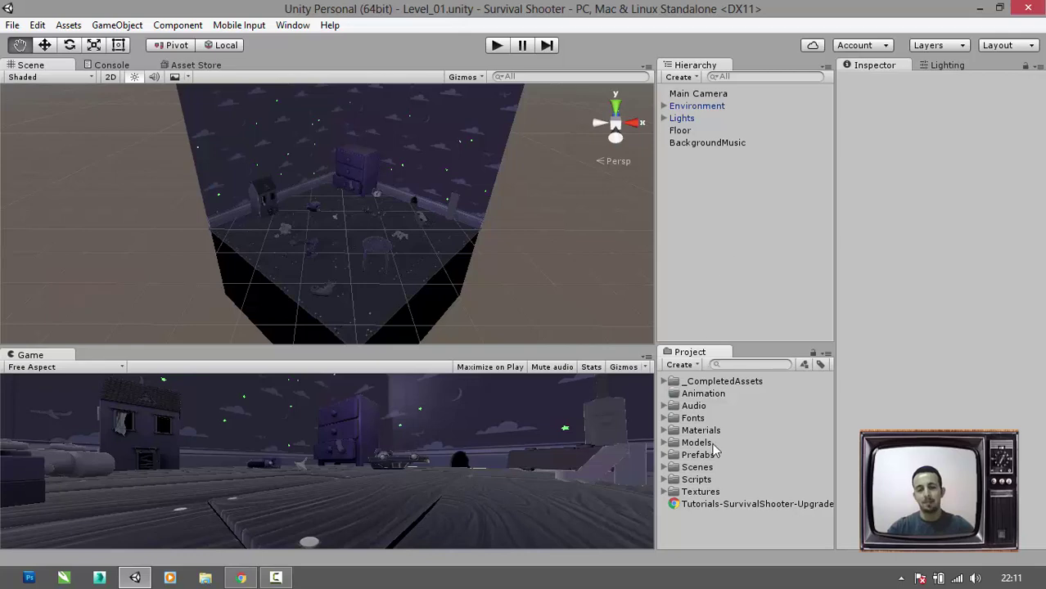
- Drag the Player model from Models > Characters into the scene, frame it, and tag it Player
left_click(664, 443)
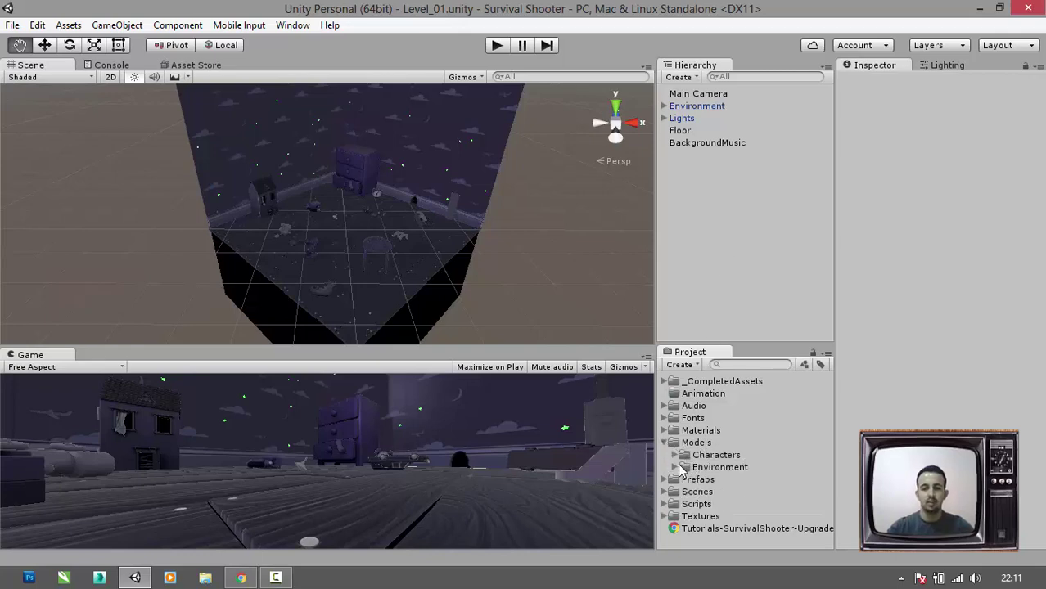
left_click(675, 456)
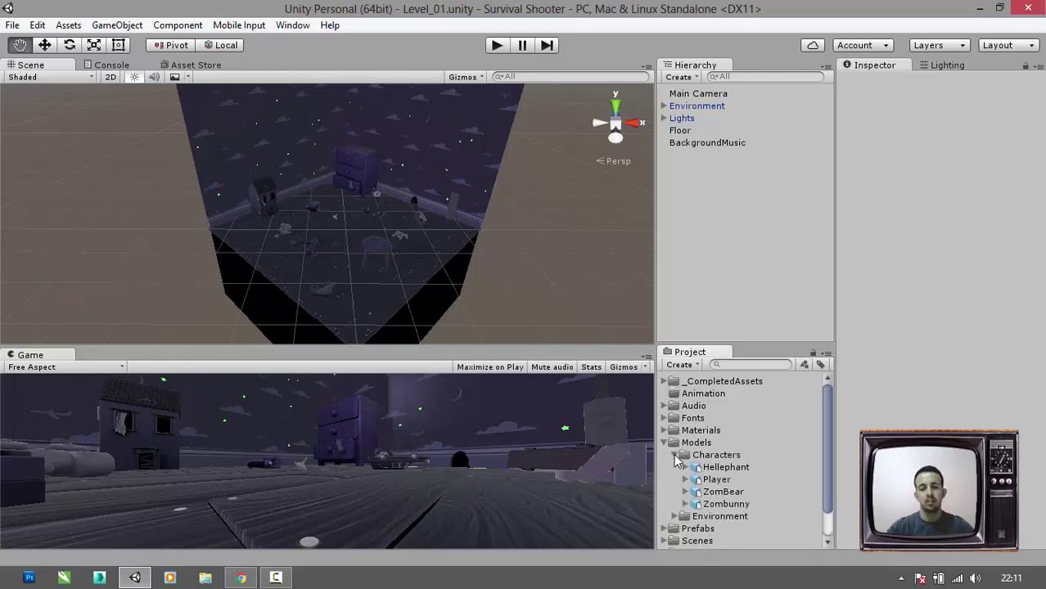
left_click_drag(715, 480, 730, 249)
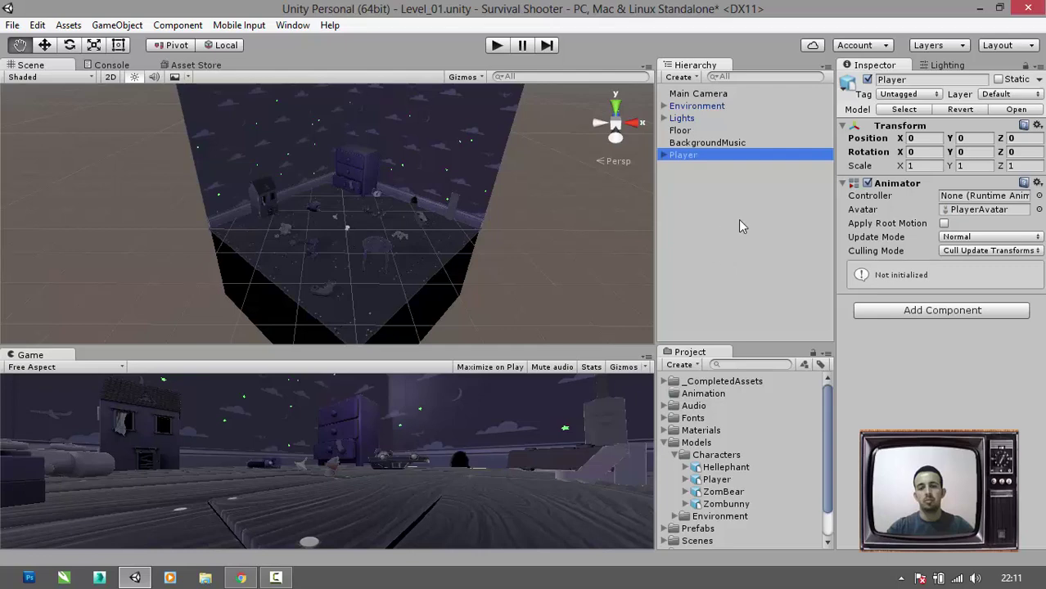
double_click(713, 154)
scroll(320, 221, "down", 3)
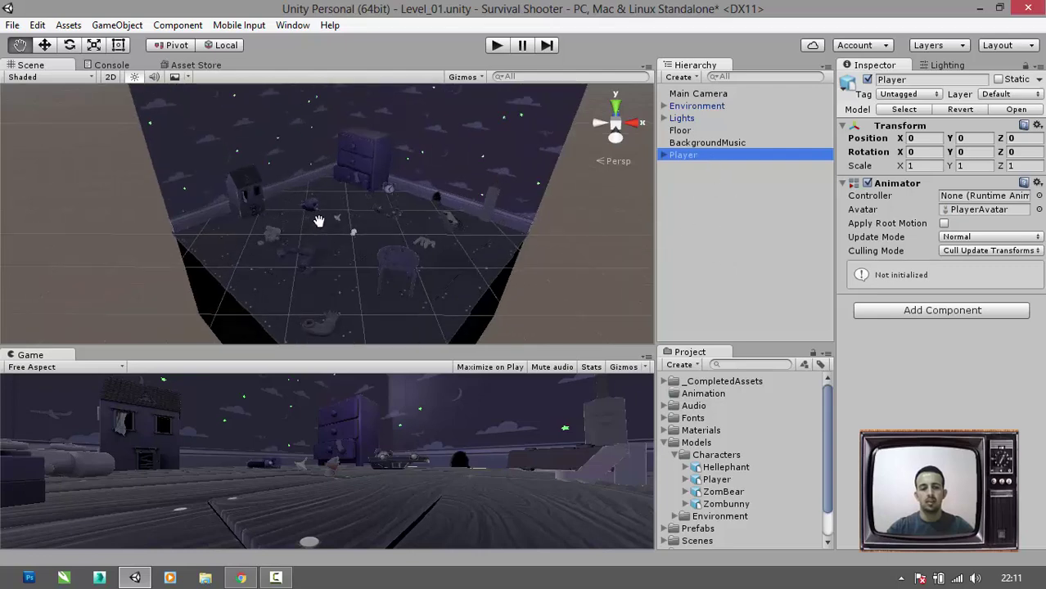
scroll(319, 221, "up", 6)
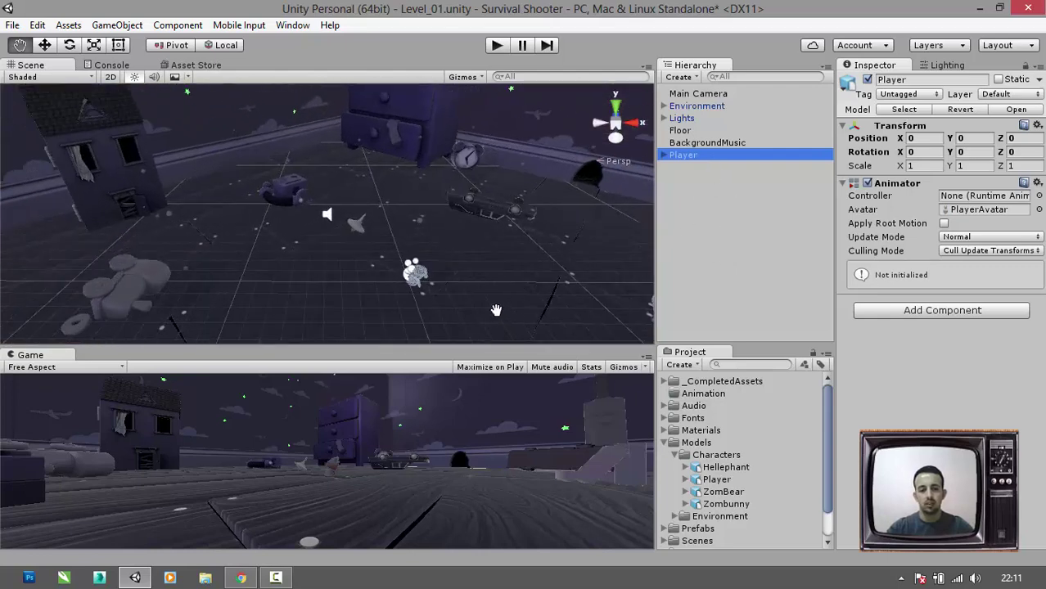
left_click_drag(485, 296, 540, 289)
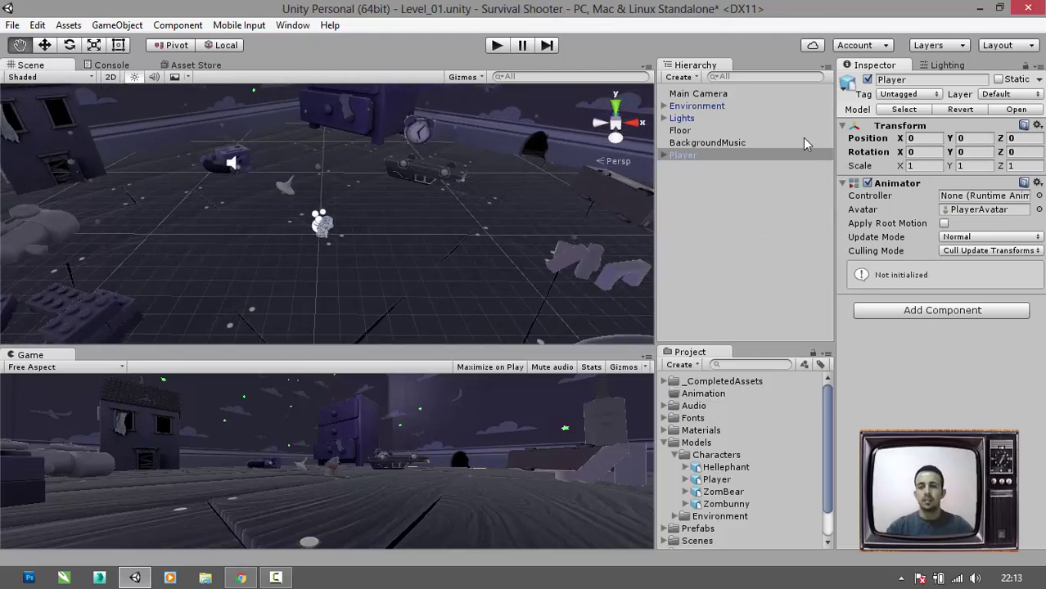
left_click(916, 95)
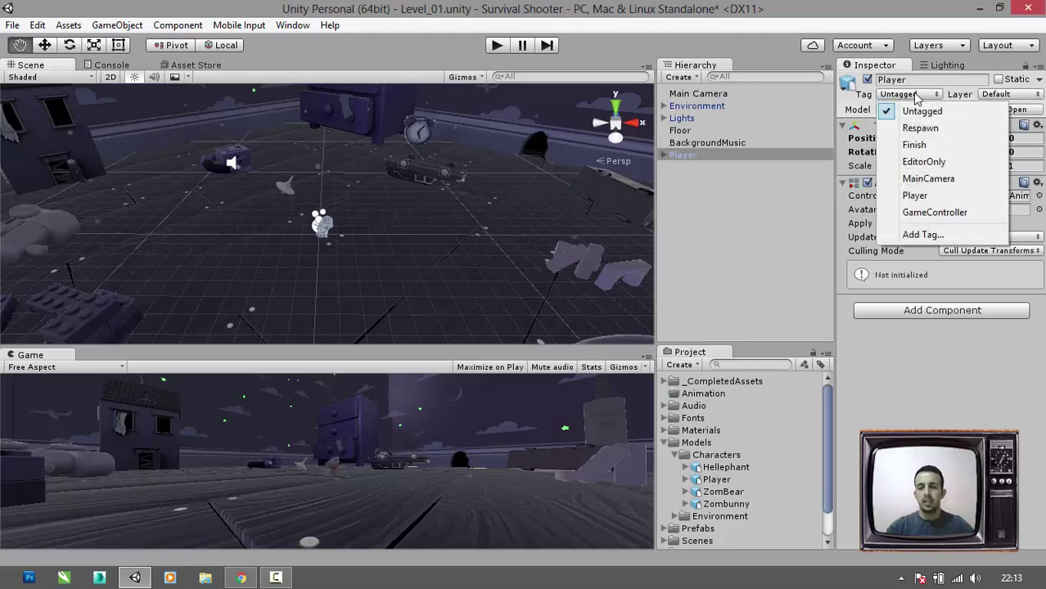
left_click(915, 196)
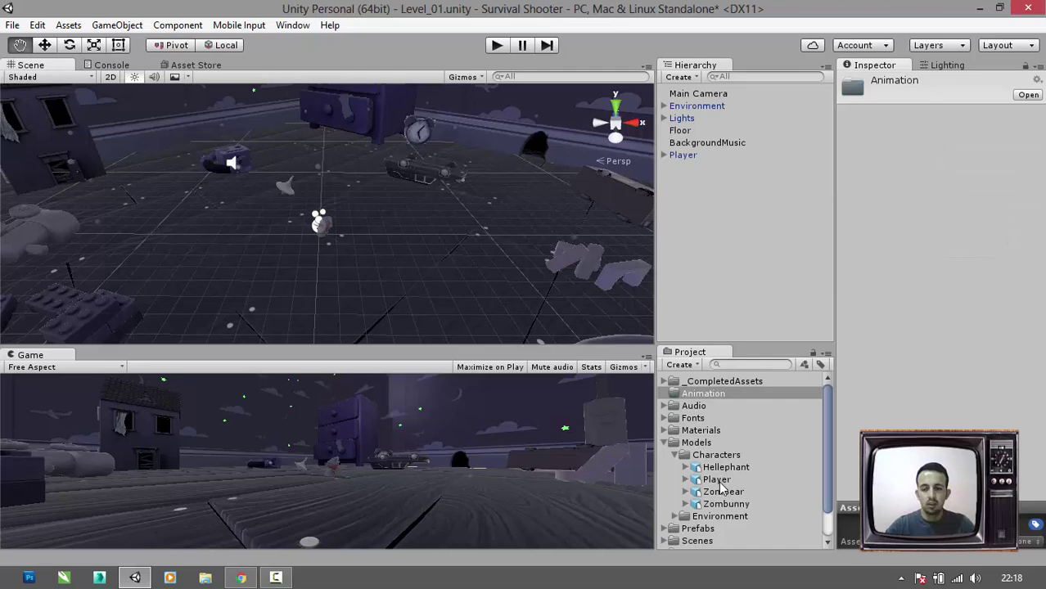
left_click(717, 481)
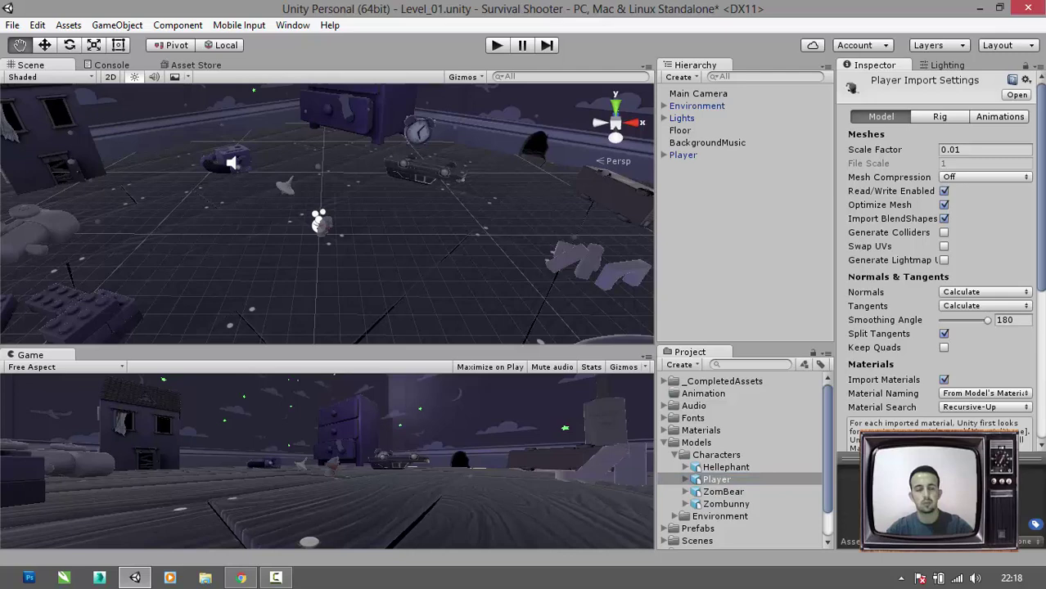
left_click(772, 480)
left_click_drag(925, 453, 925, 288)
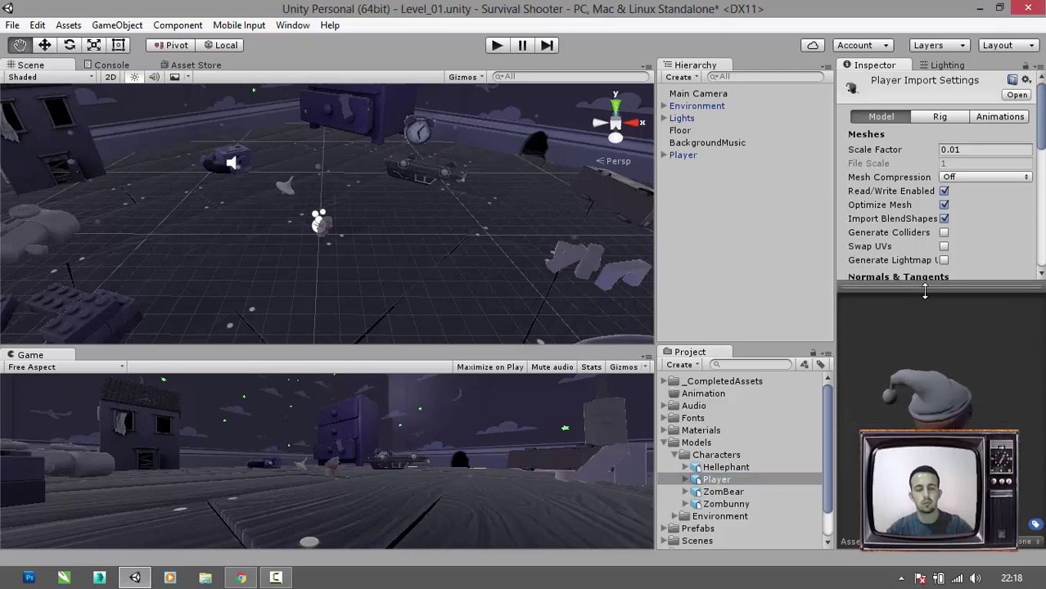
left_click(1000, 118)
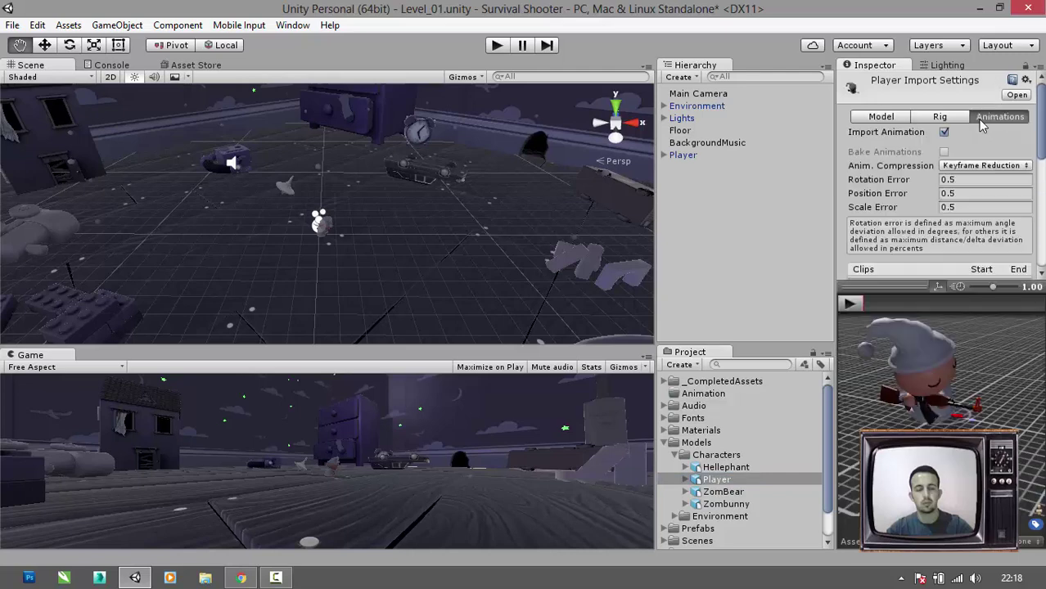
left_click(849, 304)
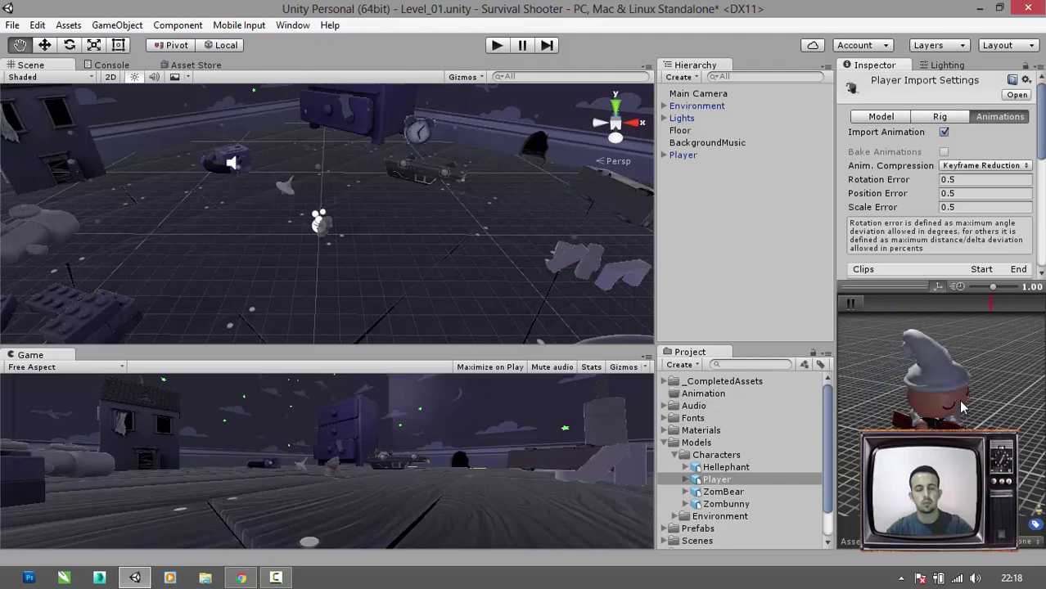
left_click(852, 305)
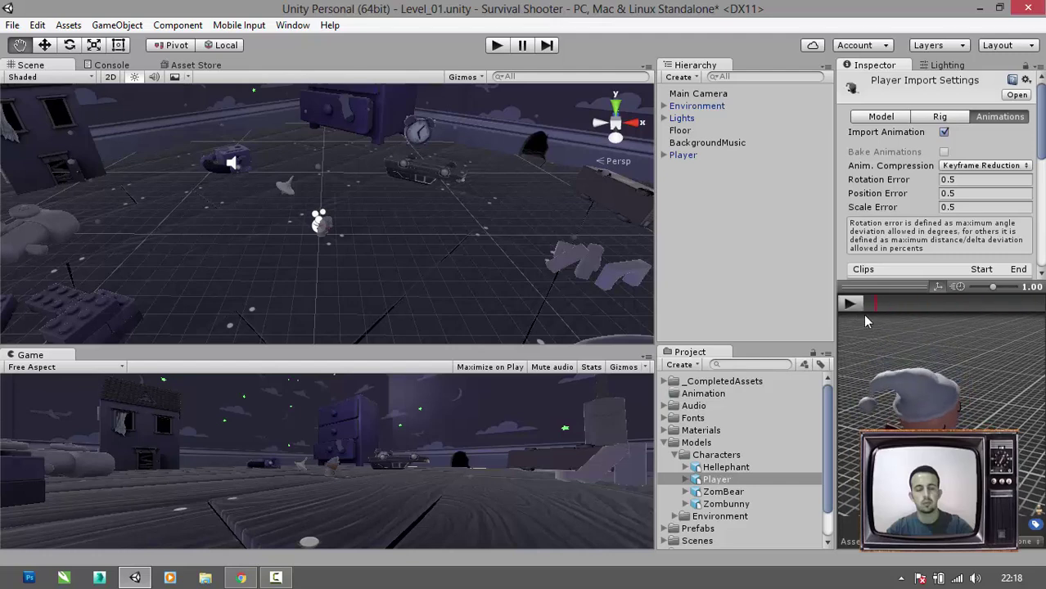
left_click(703, 394)
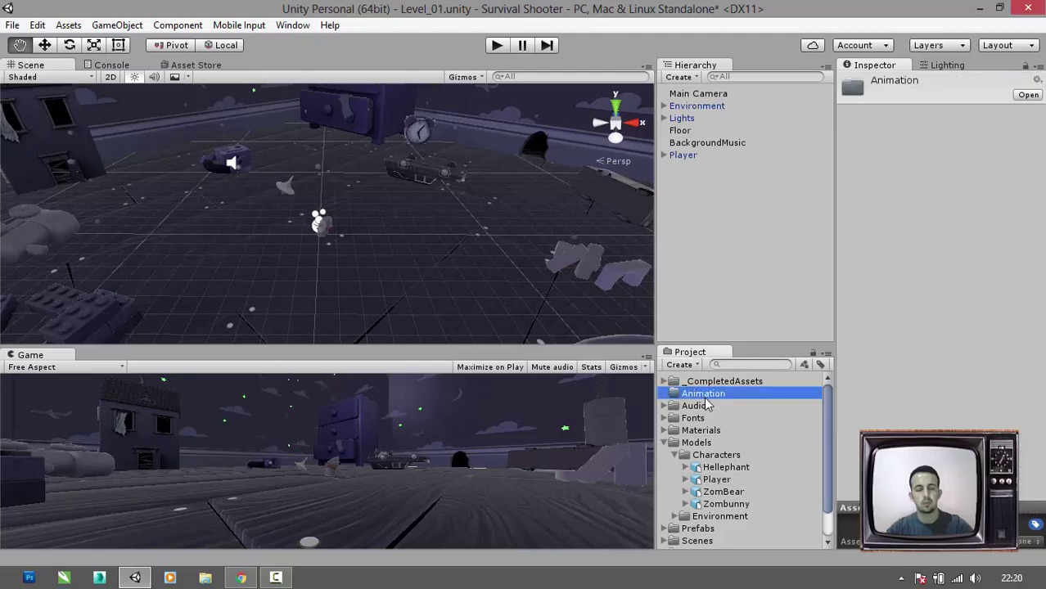
- Create a new Animator Controller named PlayerAC in the Animation folder
right_click(717, 395)
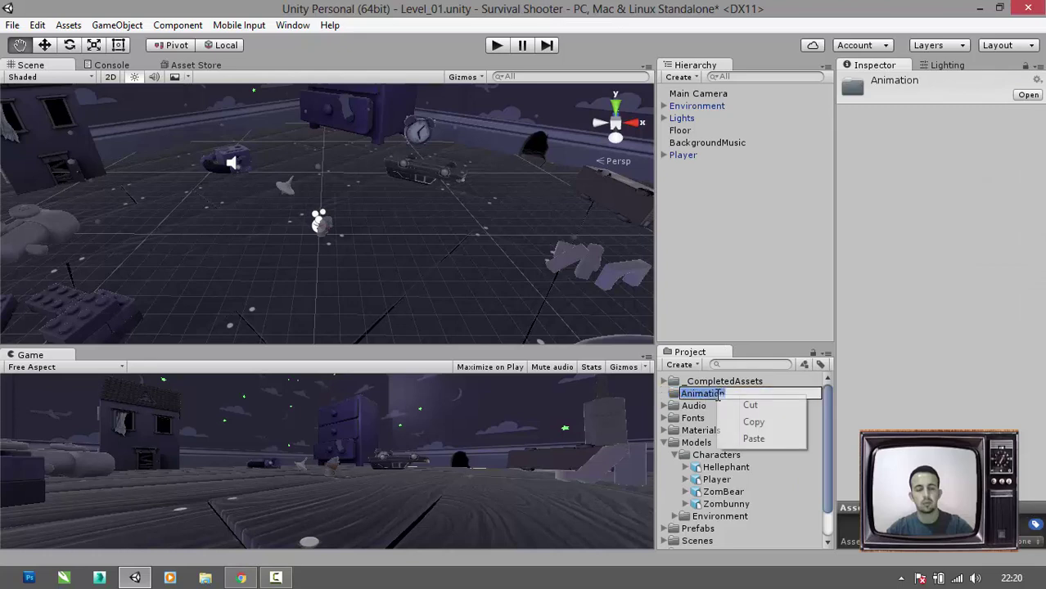
left_click(709, 404)
right_click(704, 394)
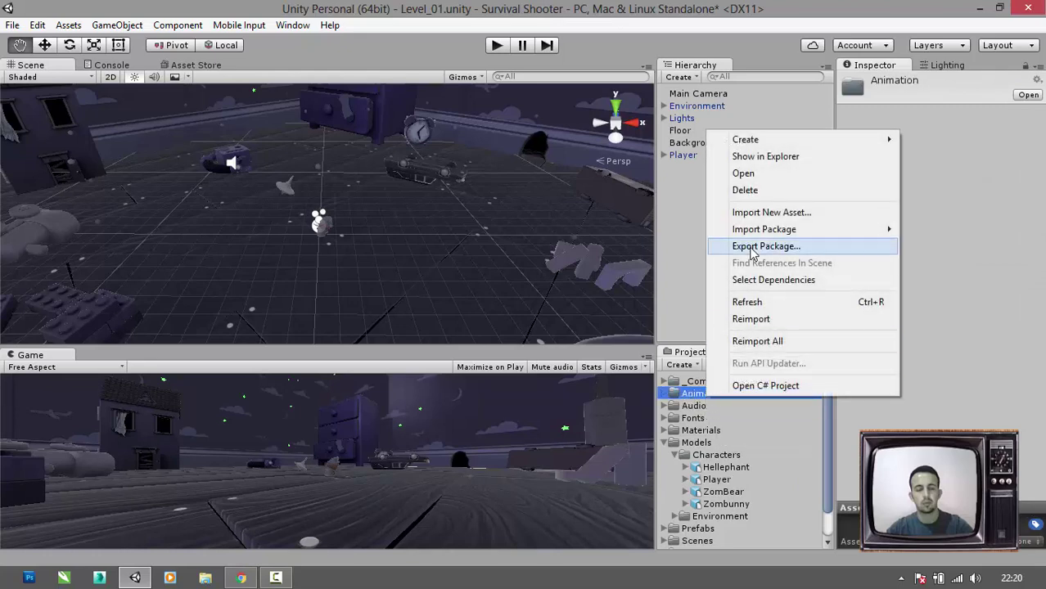
mouse_move(798, 144)
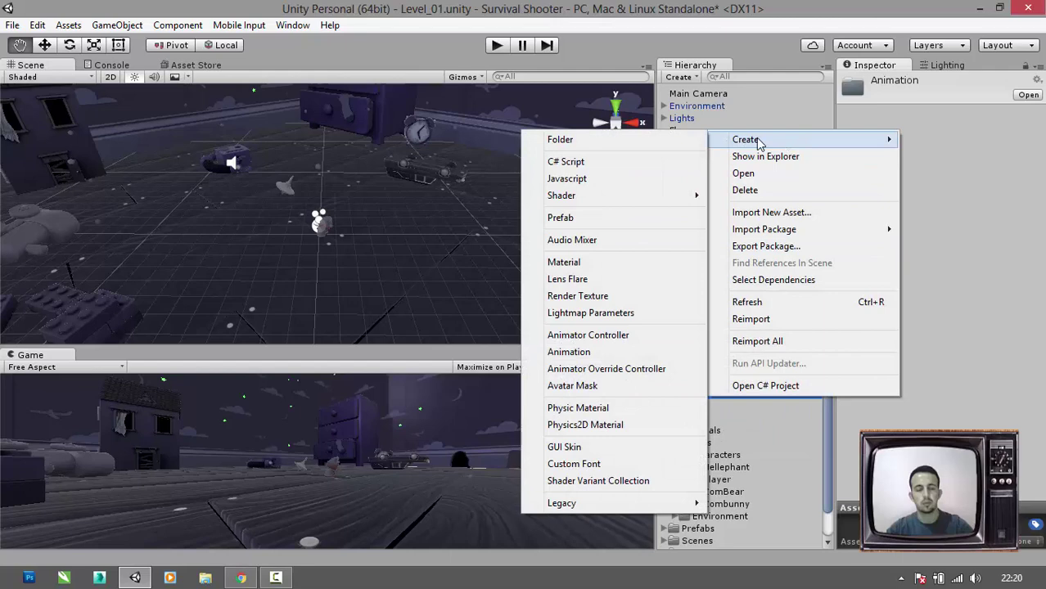
left_click(608, 342)
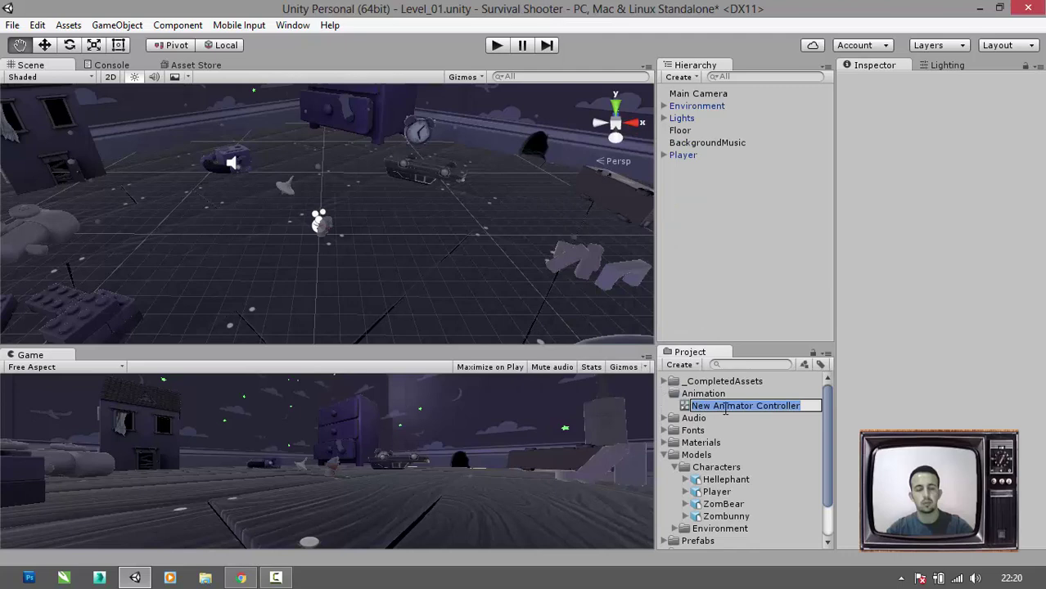
type("PlayerAC")
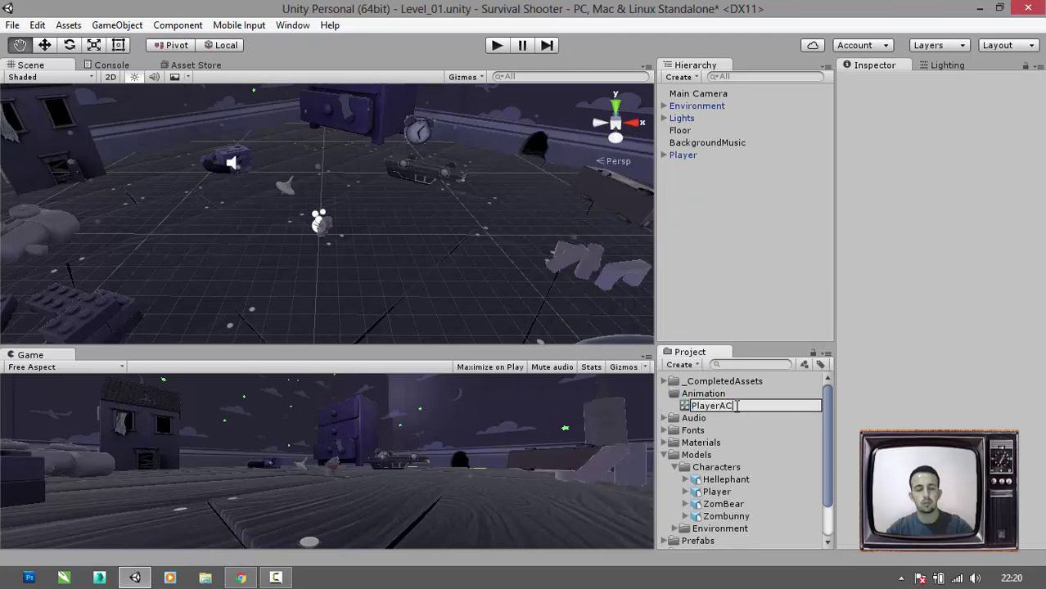
left_click(795, 413)
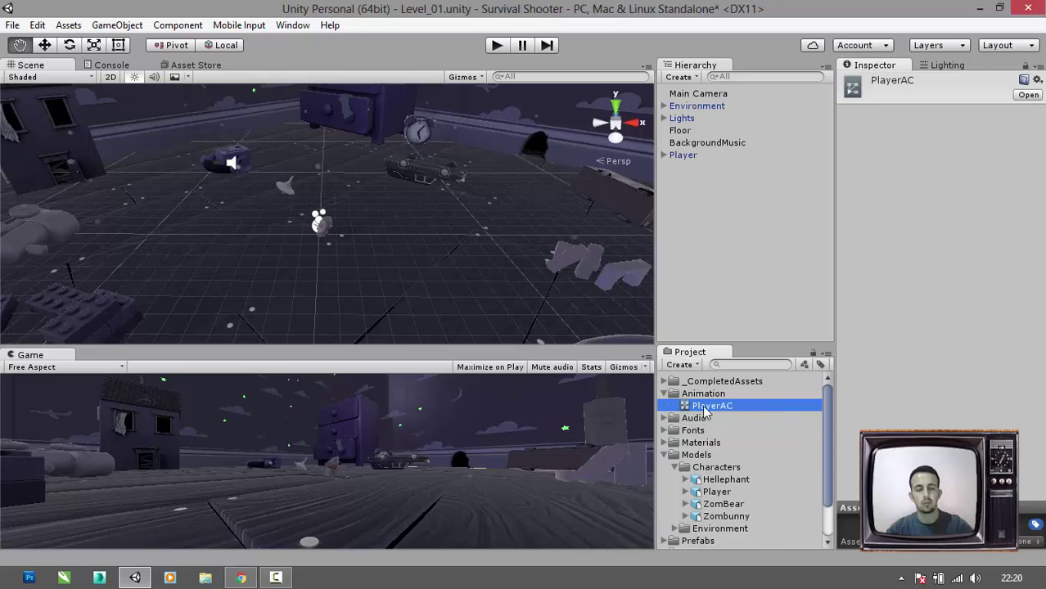
- Assign PlayerAC to the Player's Animator and open the Animator window
left_click_drag(708, 408, 690, 158)
left_click(664, 154)
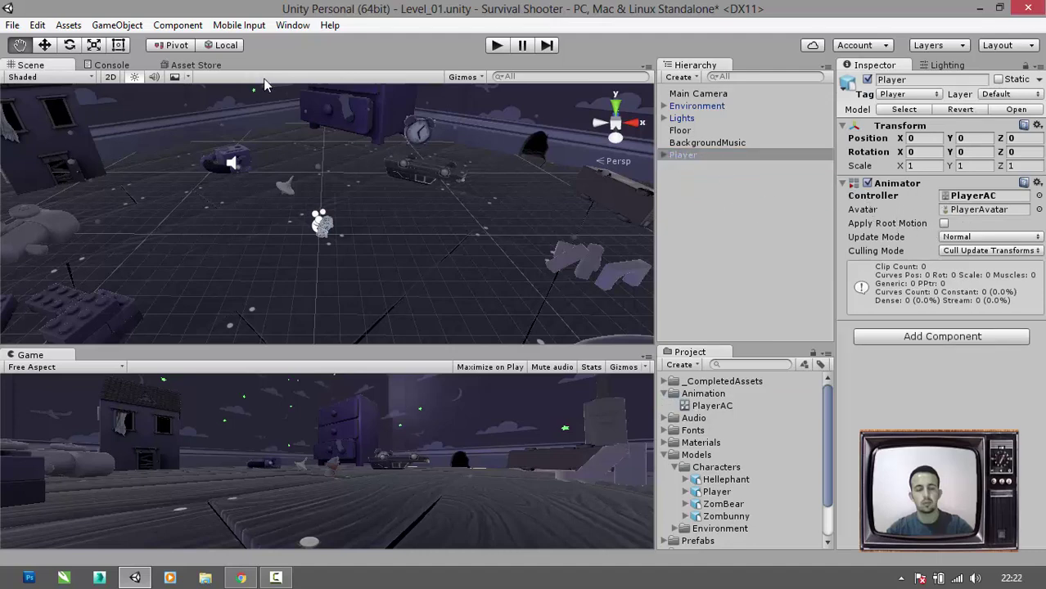
left_click(292, 25)
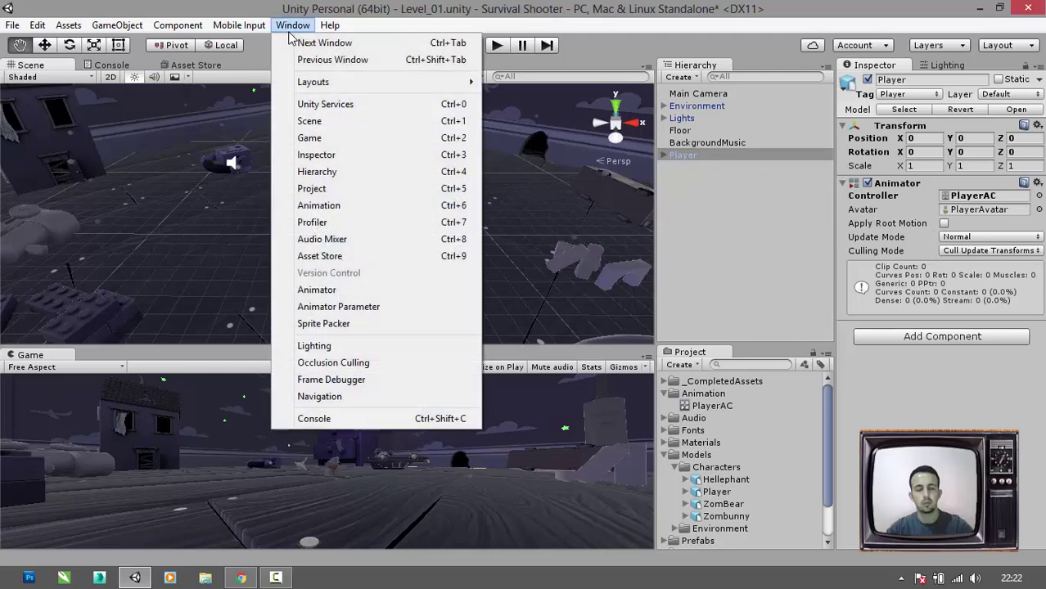
left_click(336, 291)
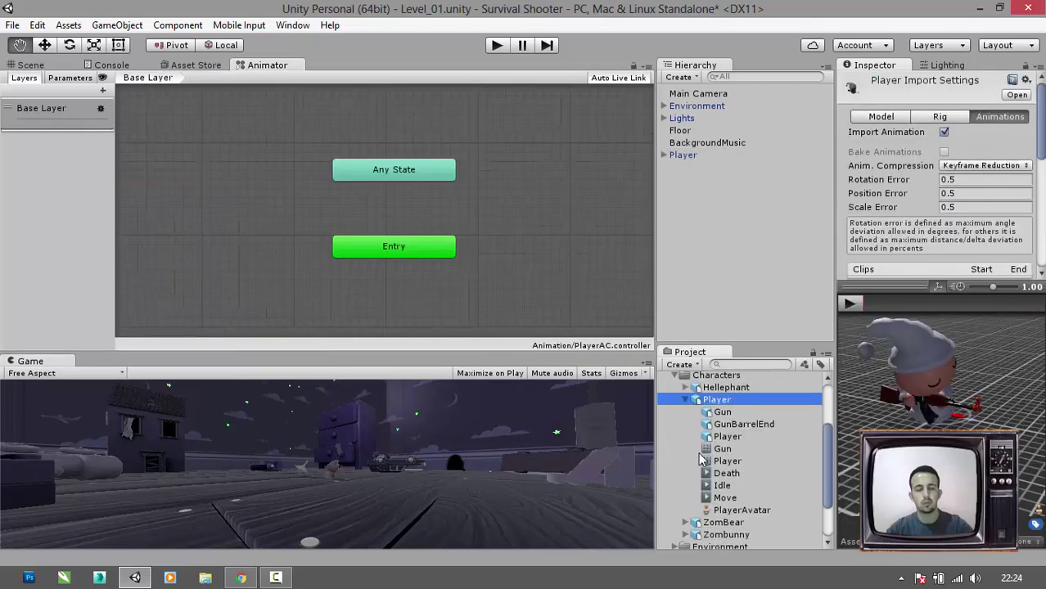
- Drag the Death, Idle and Move clips into the Animator and arrange the three states
left_click(739, 460)
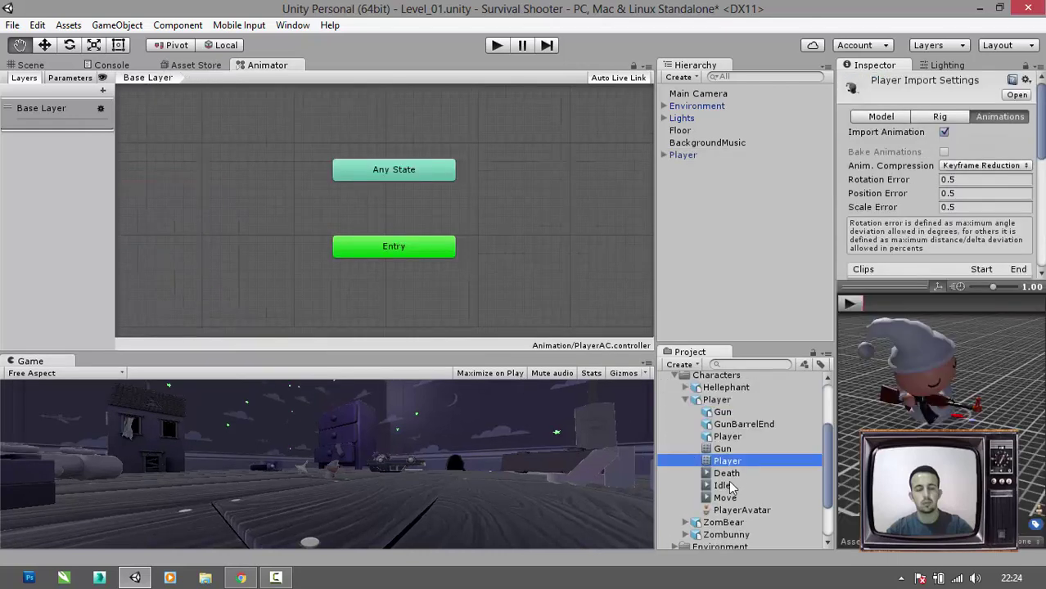
left_click(726, 475)
left_click_drag(726, 478, 520, 161)
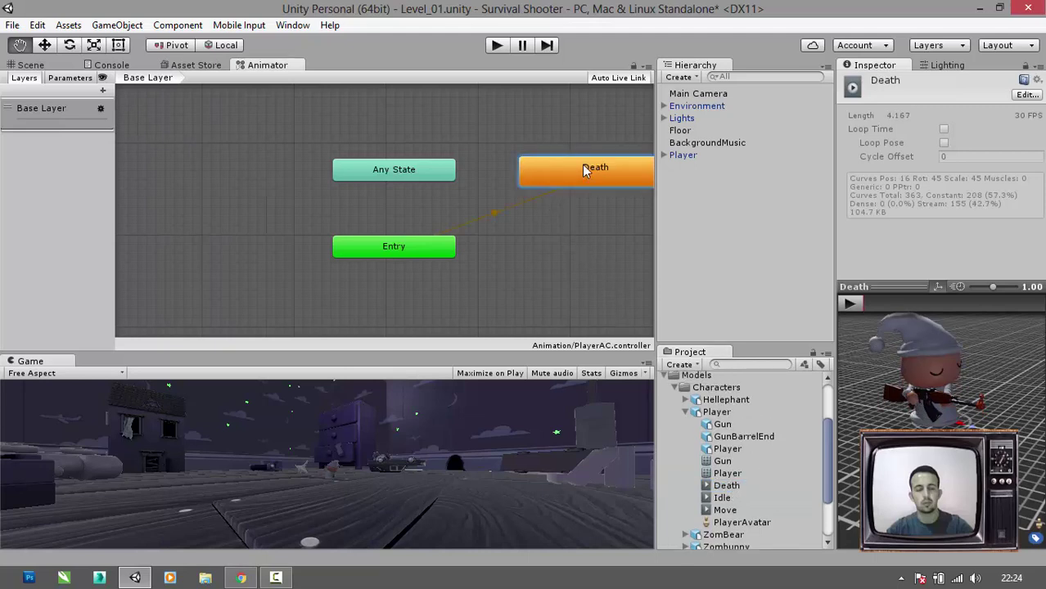
left_click_drag(583, 167, 533, 134)
left_click_drag(723, 498, 583, 298)
mouse_move(529, 219)
left_mouse_down()
mouse_move(574, 227)
mouse_move(529, 215)
left_mouse_up()
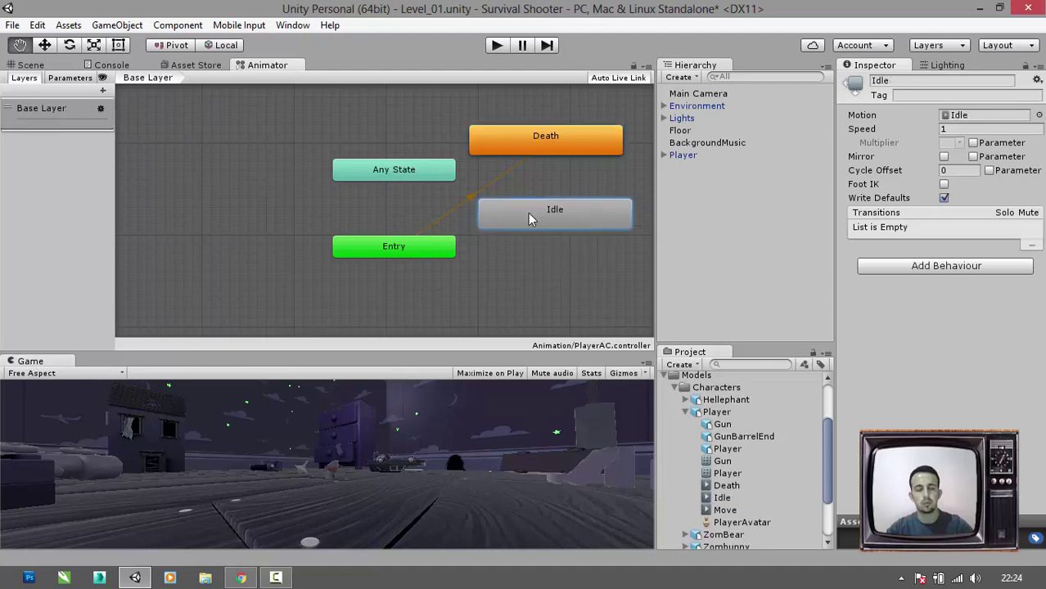
middle_click_drag(531, 338, 532, 313)
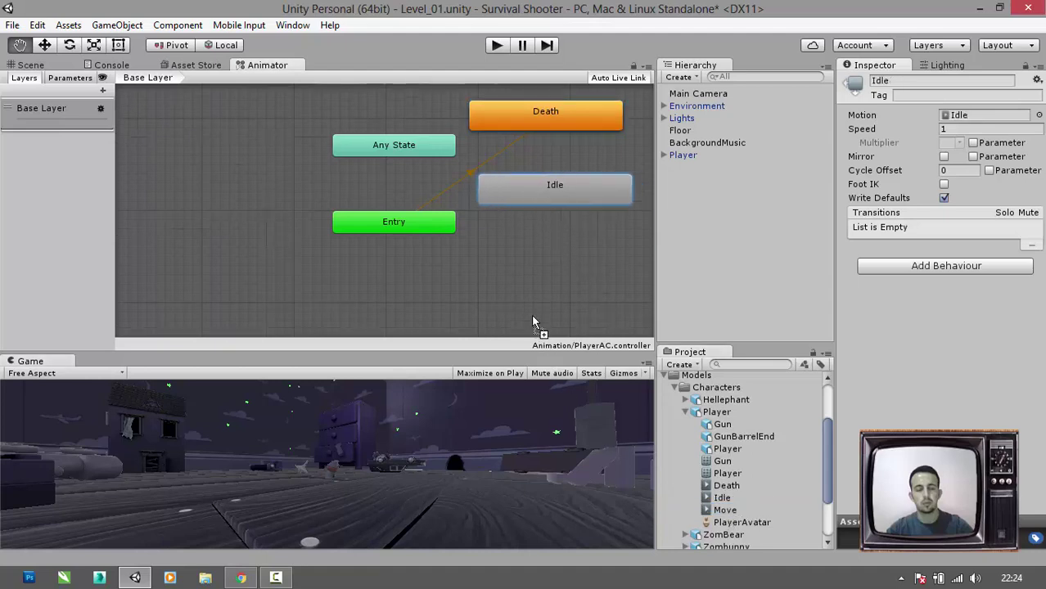
left_click_drag(724, 510, 511, 282)
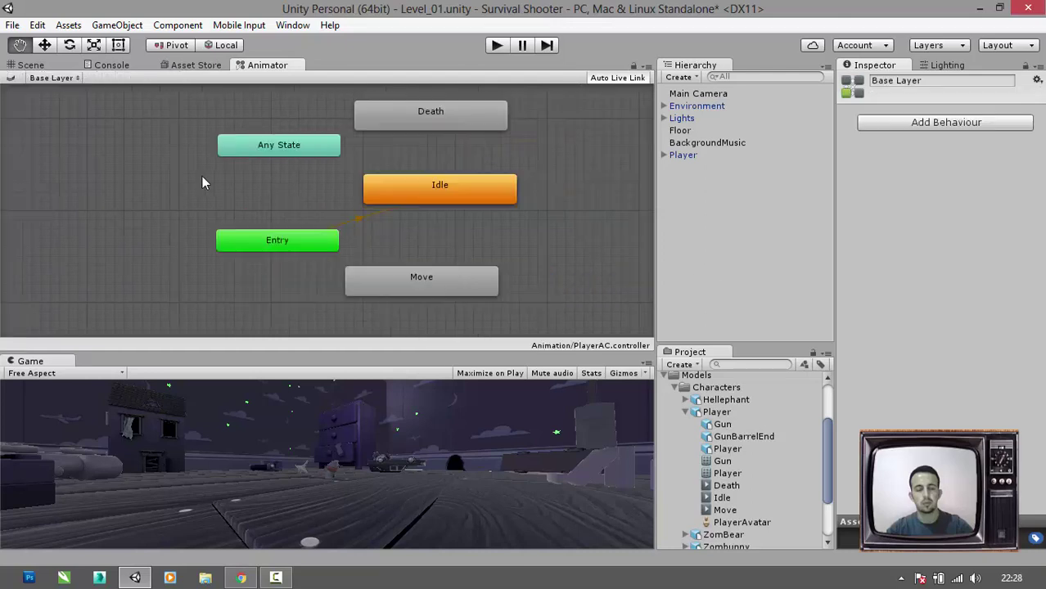
left_click(10, 78)
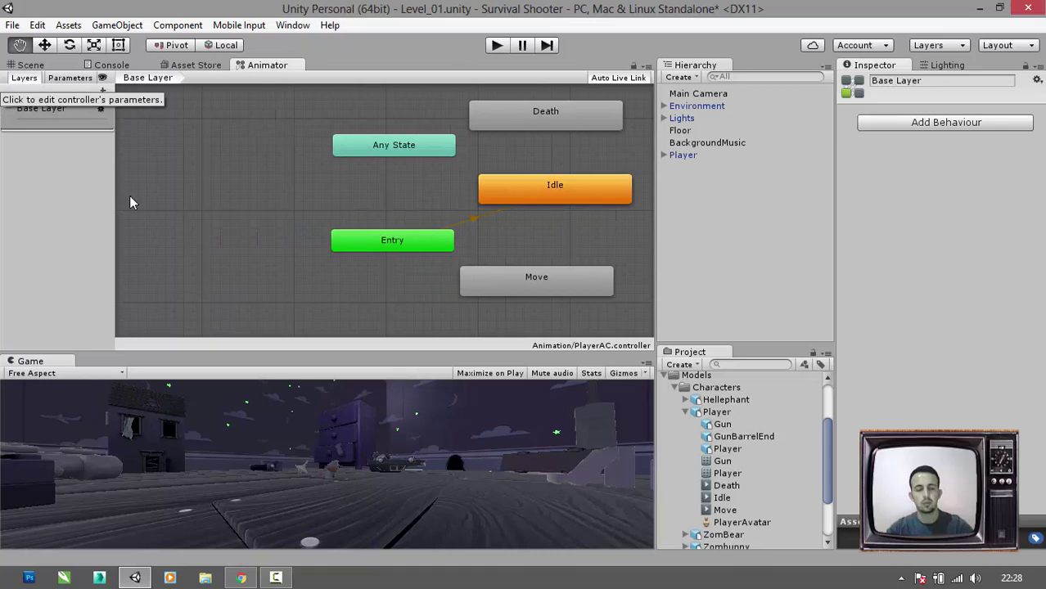
- Add a Bool parameter to PlayerAC and name it IsWalking
left_click(70, 79)
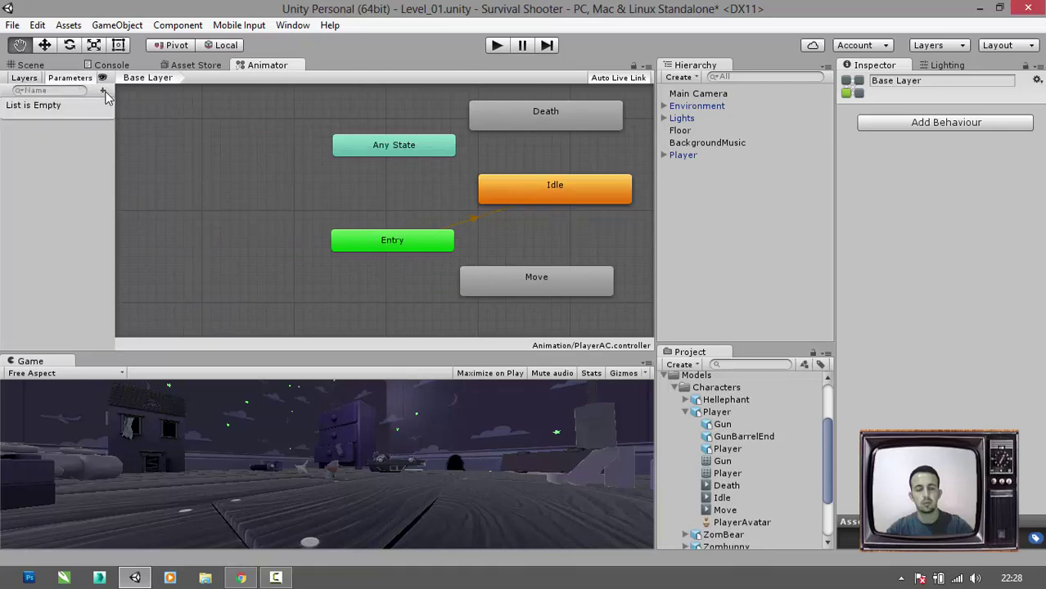
left_click(103, 91)
left_click(133, 142)
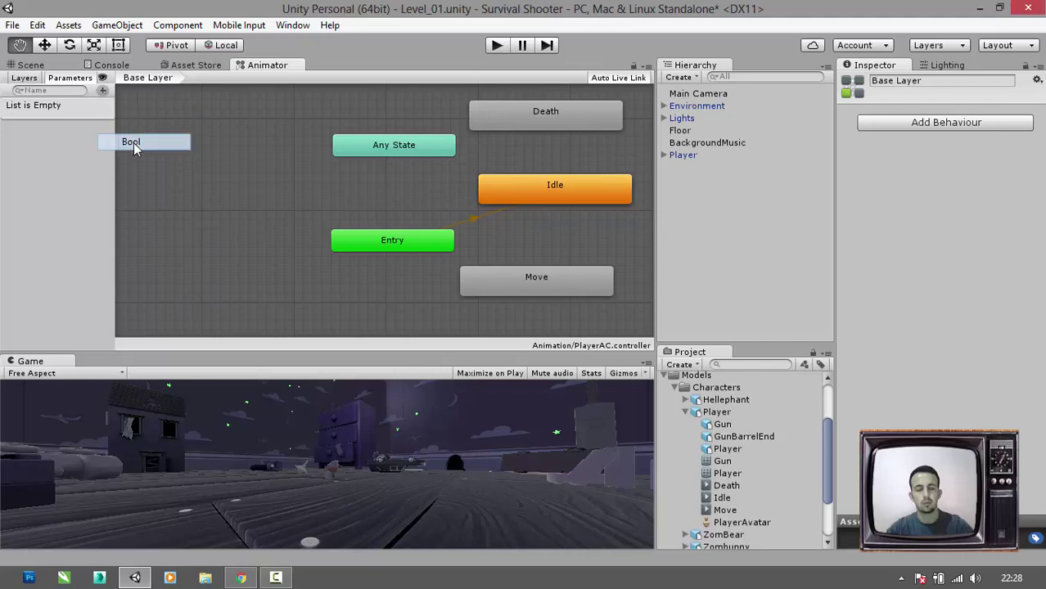
key("Return")
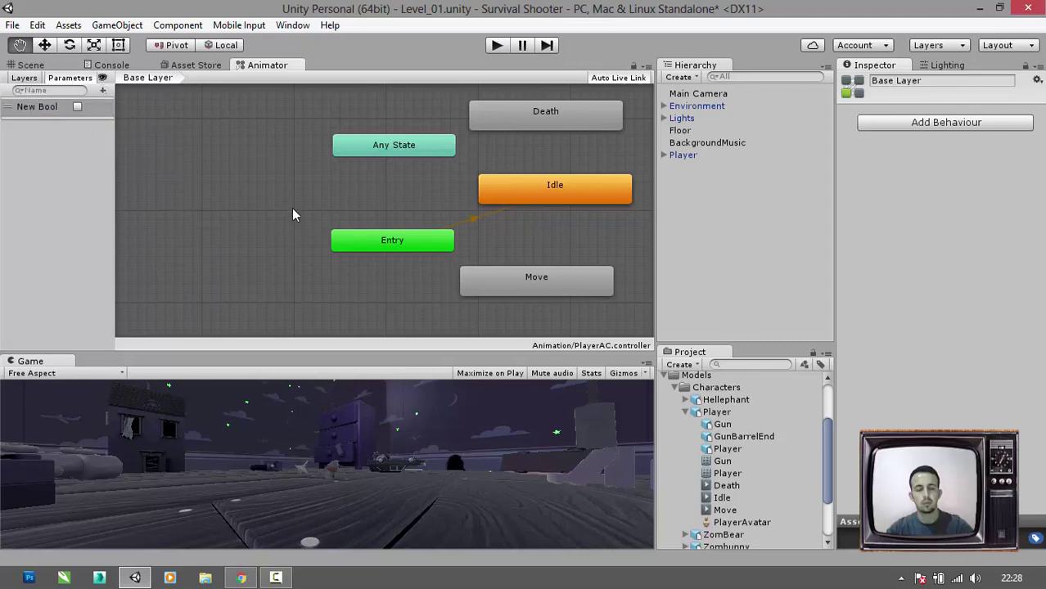
left_click(49, 107)
left_click(50, 108)
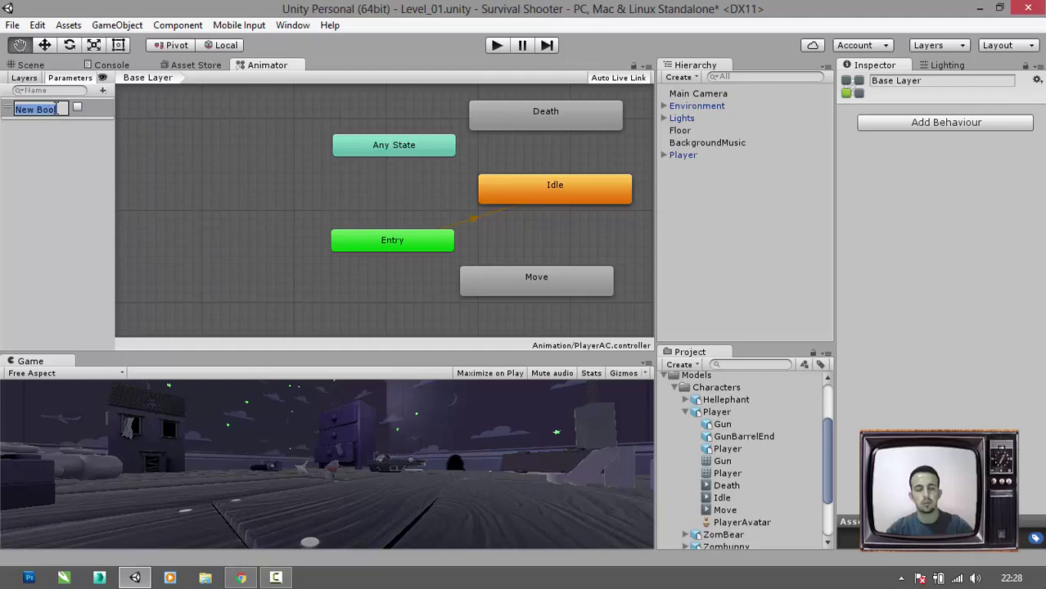
type("IS")
key("Return")
- Add a Trigger parameter named Die
left_click(103, 91)
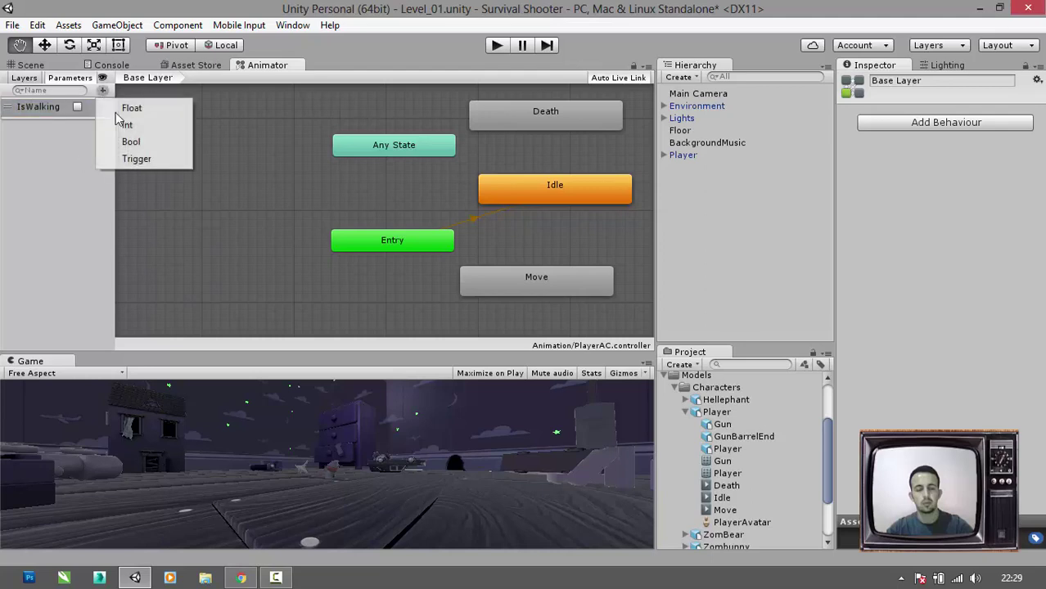
left_click(136, 160)
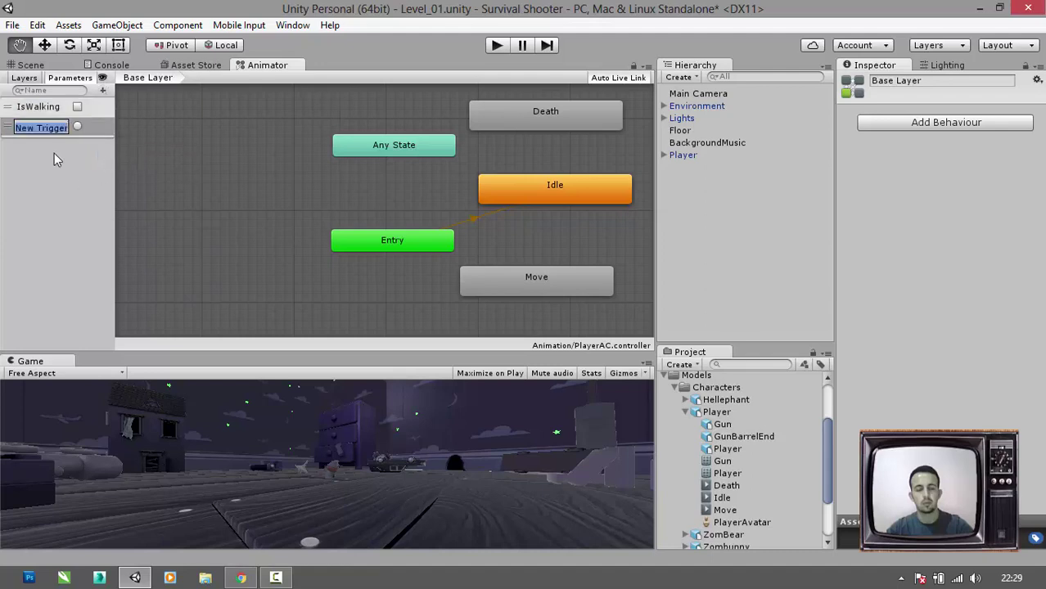
type("Die")
key("Return")
middle_click_drag(638, 164, 558, 175)
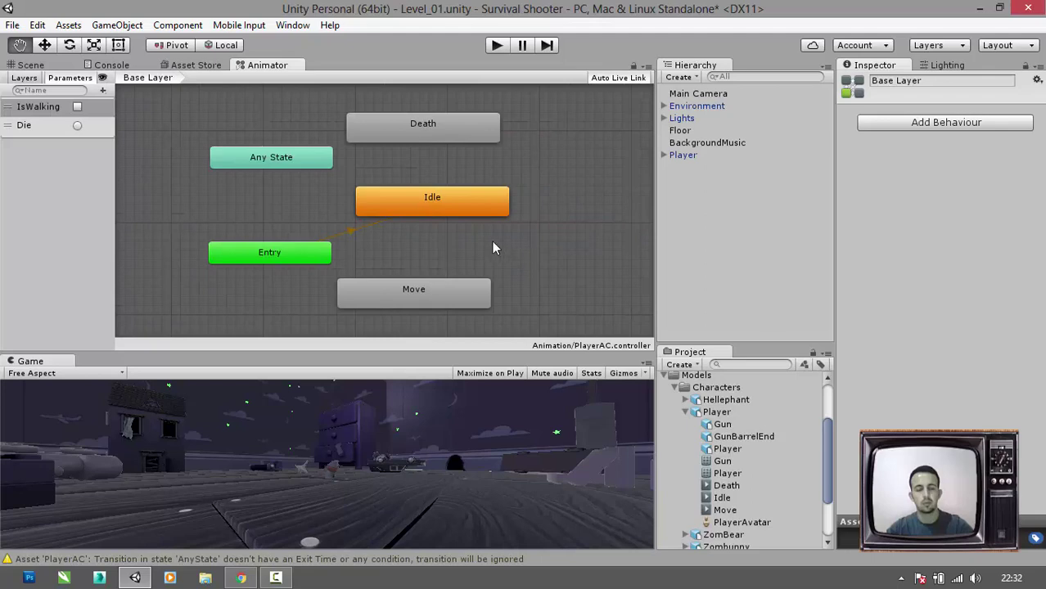
- Make a transition from Idle to Move conditioned on IsWalking being true
right_click(468, 208)
left_click(491, 214)
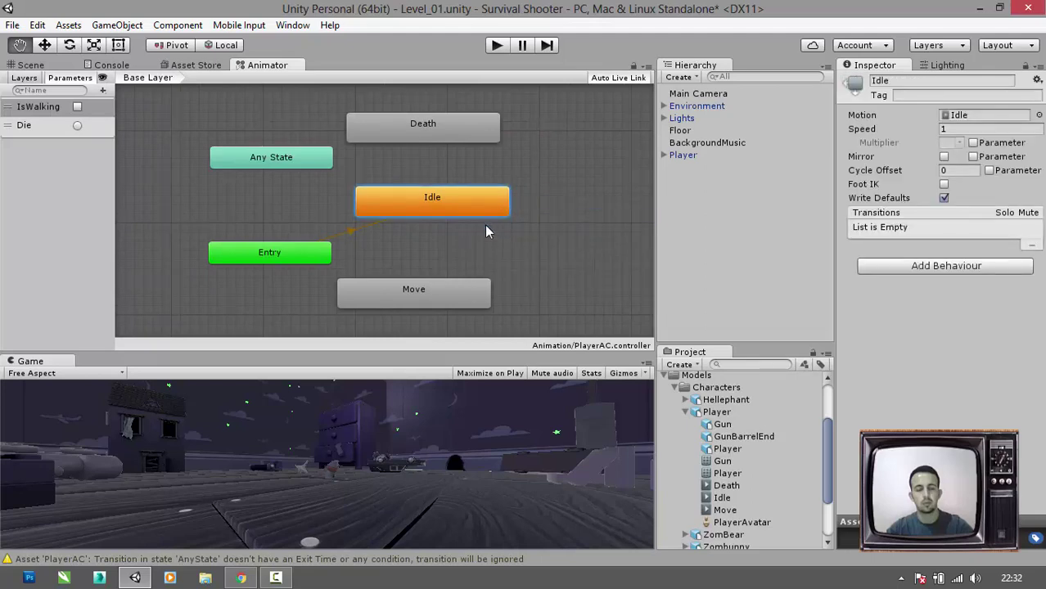
left_click(405, 294)
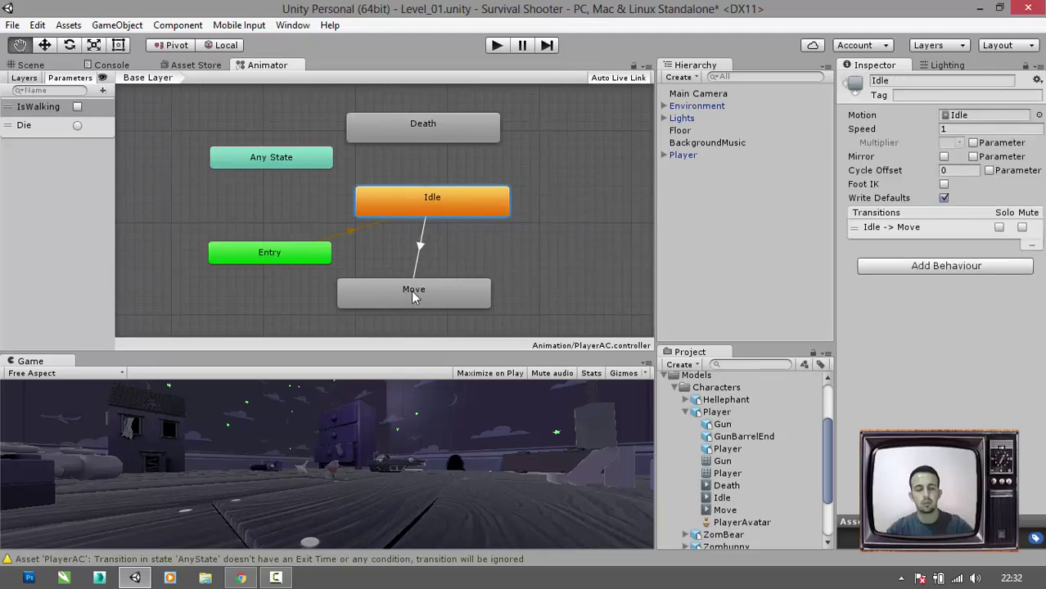
left_click(421, 247)
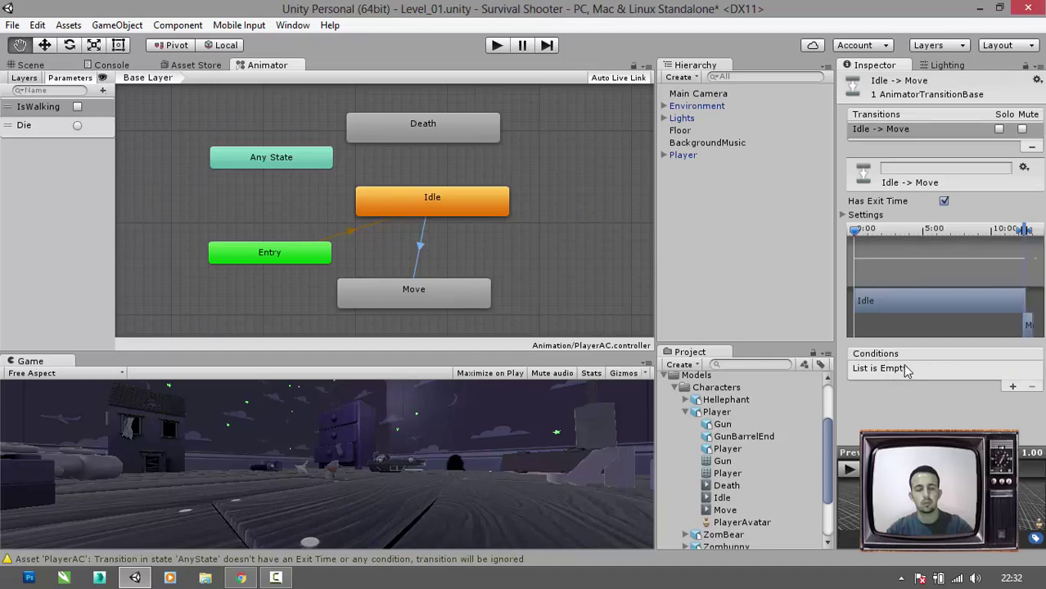
left_click(1013, 386)
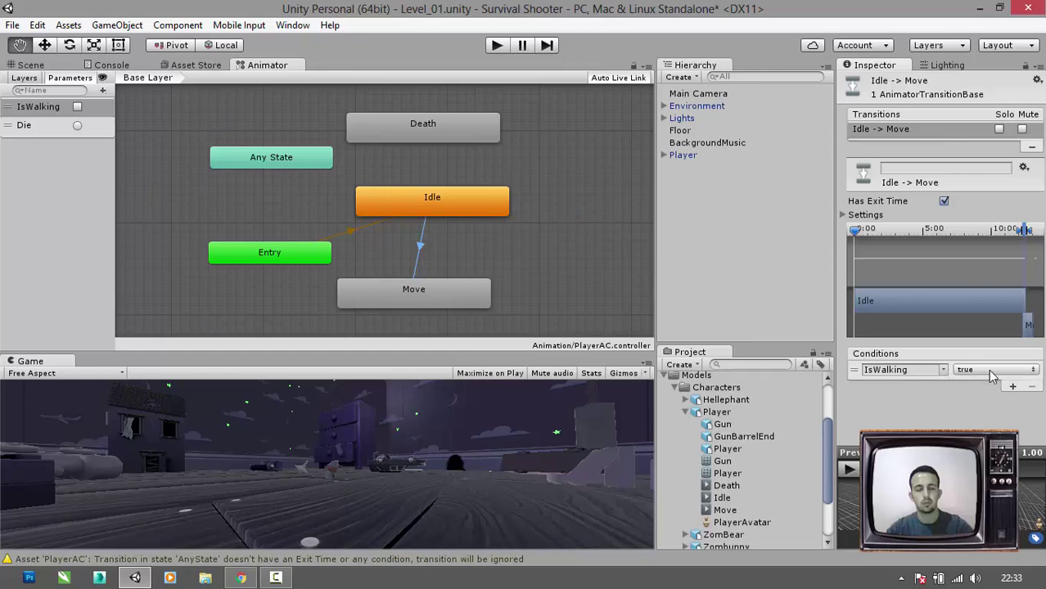
- Make a transition from Move back to Idle conditioned on IsWalking being false
left_click(433, 294)
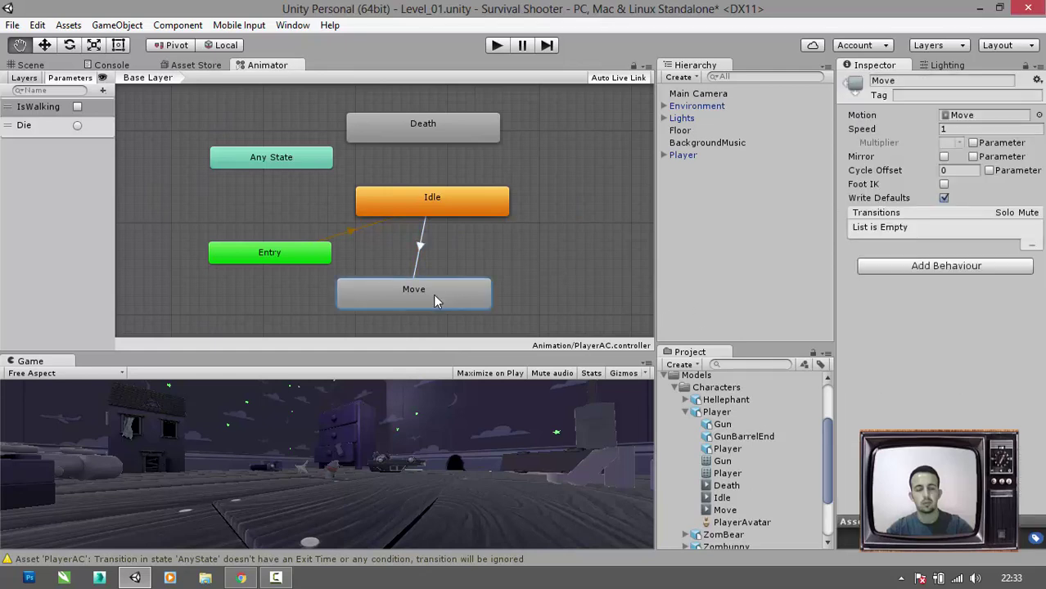
right_click(433, 294)
left_click(482, 303)
left_click(484, 206)
left_click(428, 252)
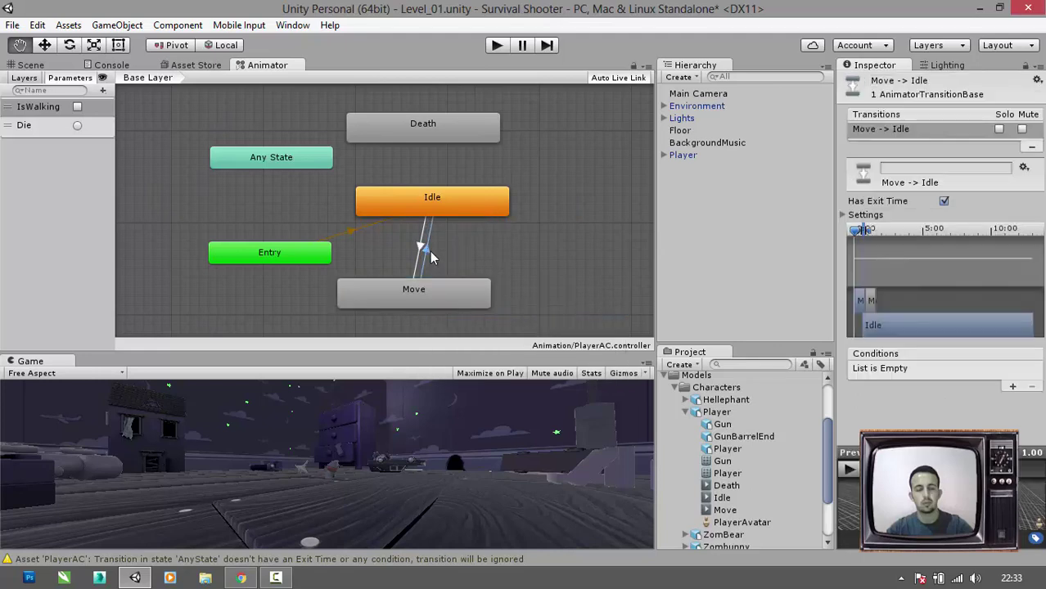
left_click(1013, 386)
left_click(987, 371)
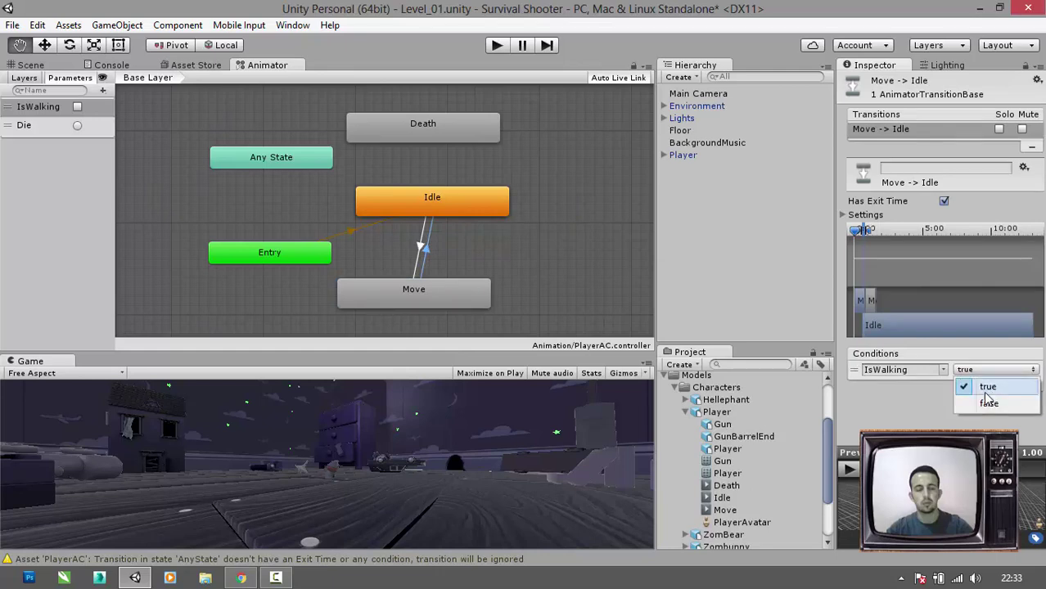
left_click(986, 403)
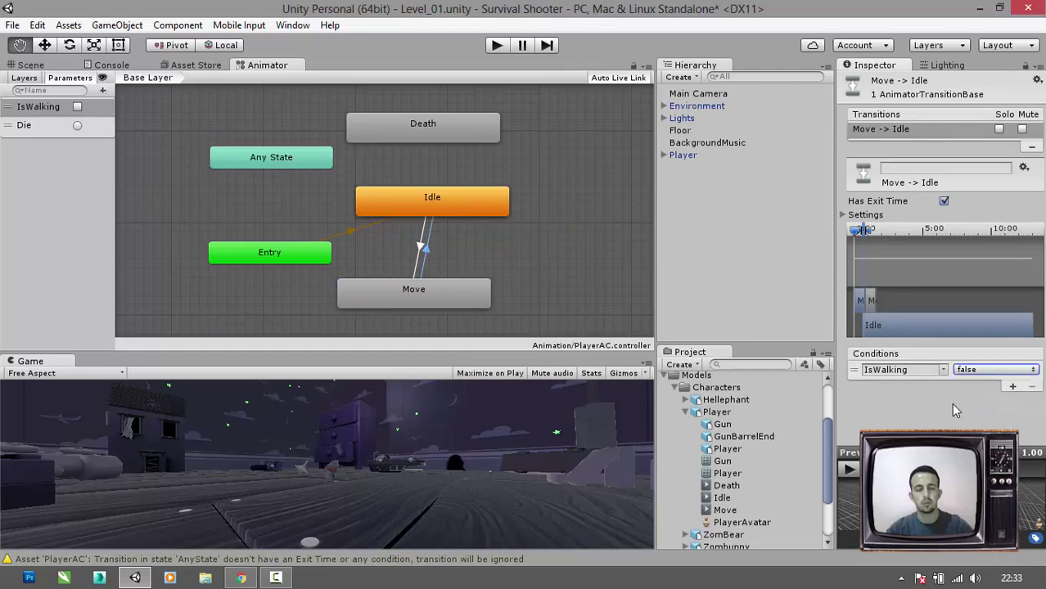
left_click(961, 404)
left_click(490, 230)
- Draw a transition from the Any State node to the Death state
left_click(310, 162)
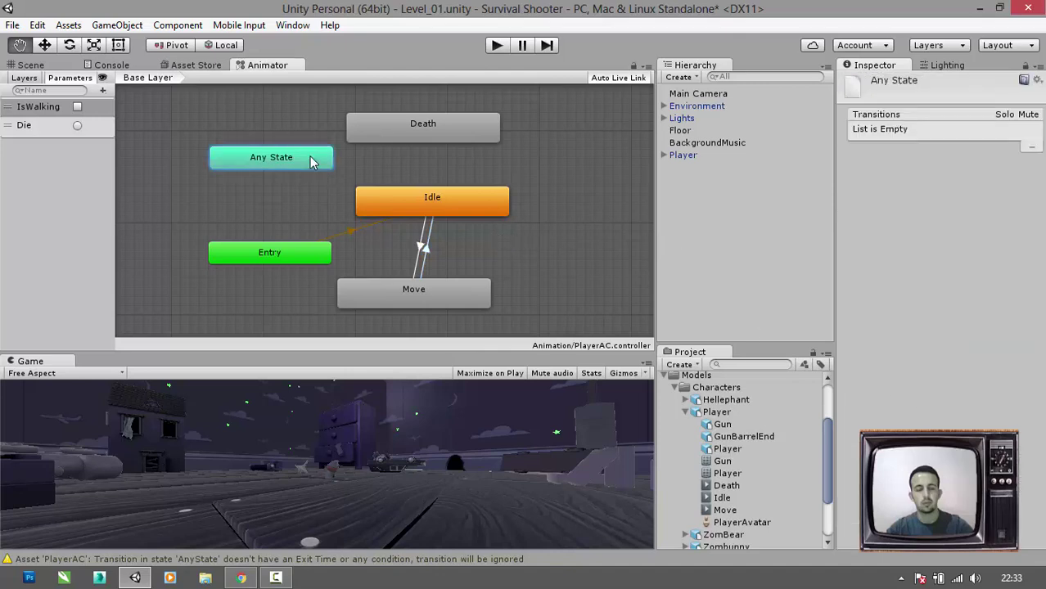
right_click(310, 161)
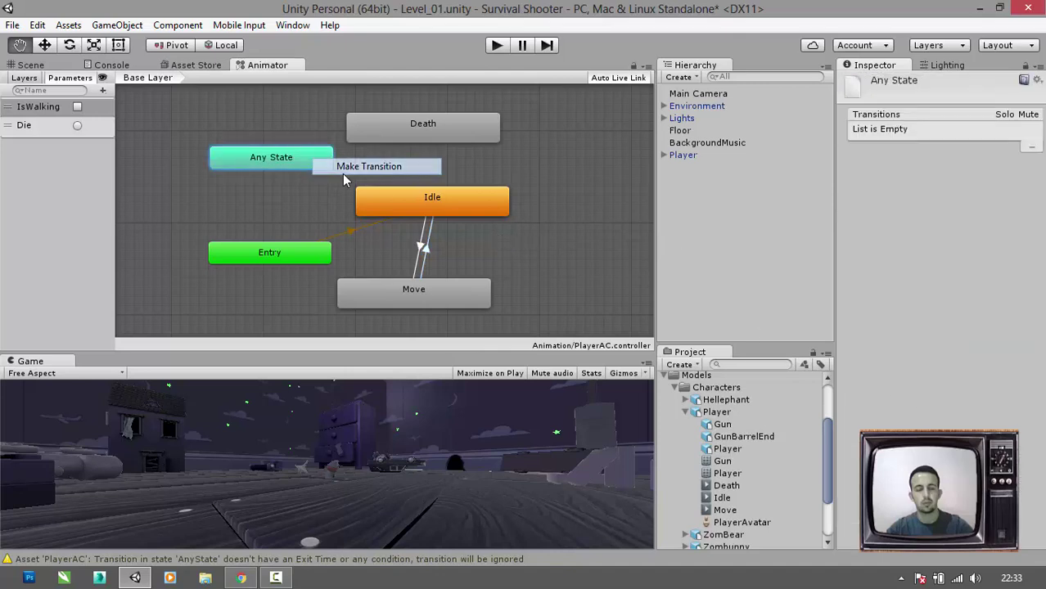
left_click(344, 168)
left_click(437, 120)
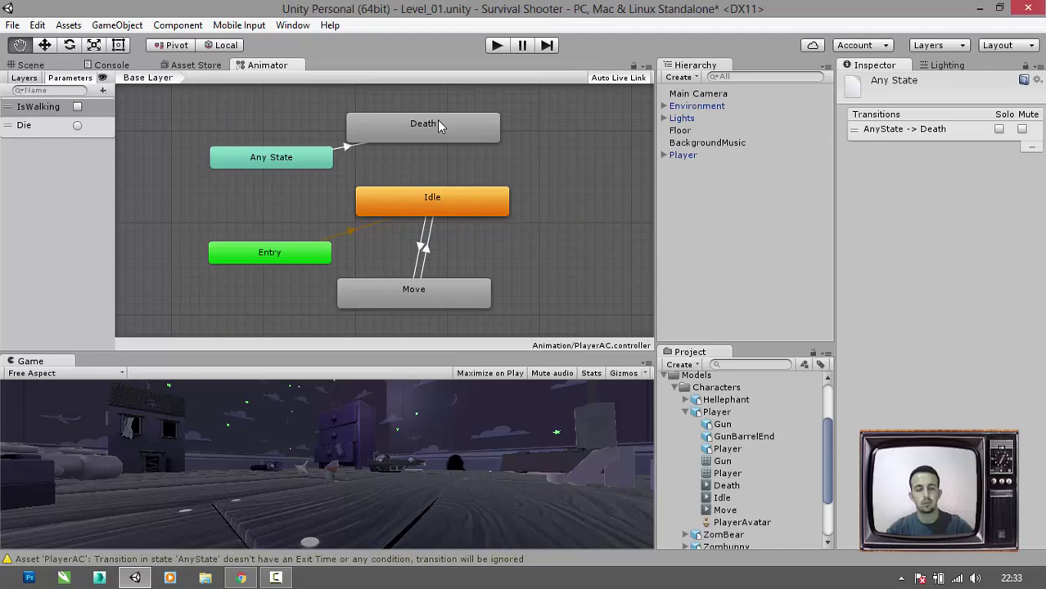
left_click(346, 149)
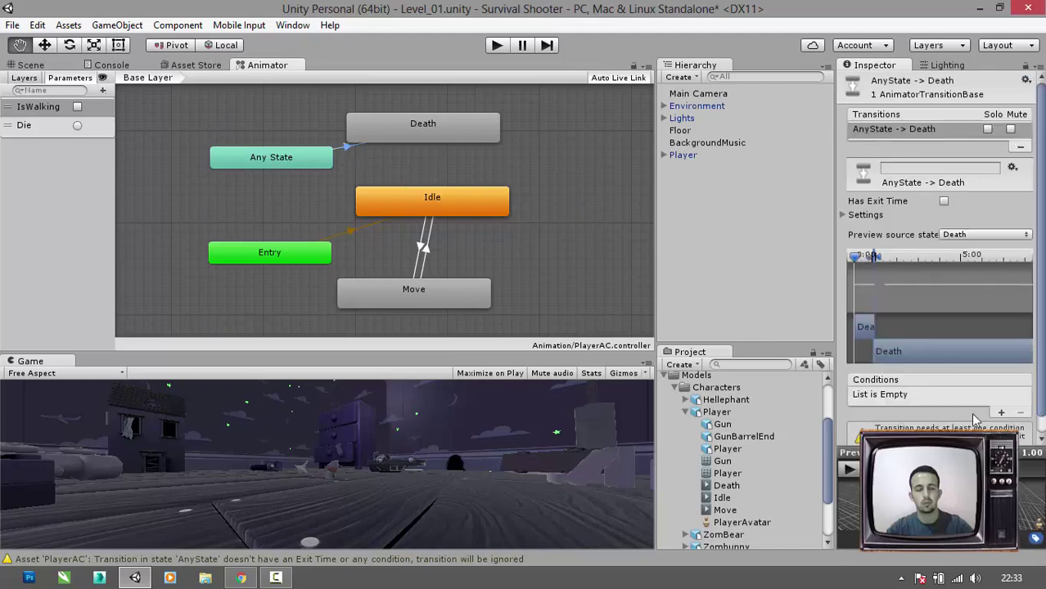
- Give the transition a Die trigger condition, then reselect the Player
left_click(1000, 412)
left_click(946, 397)
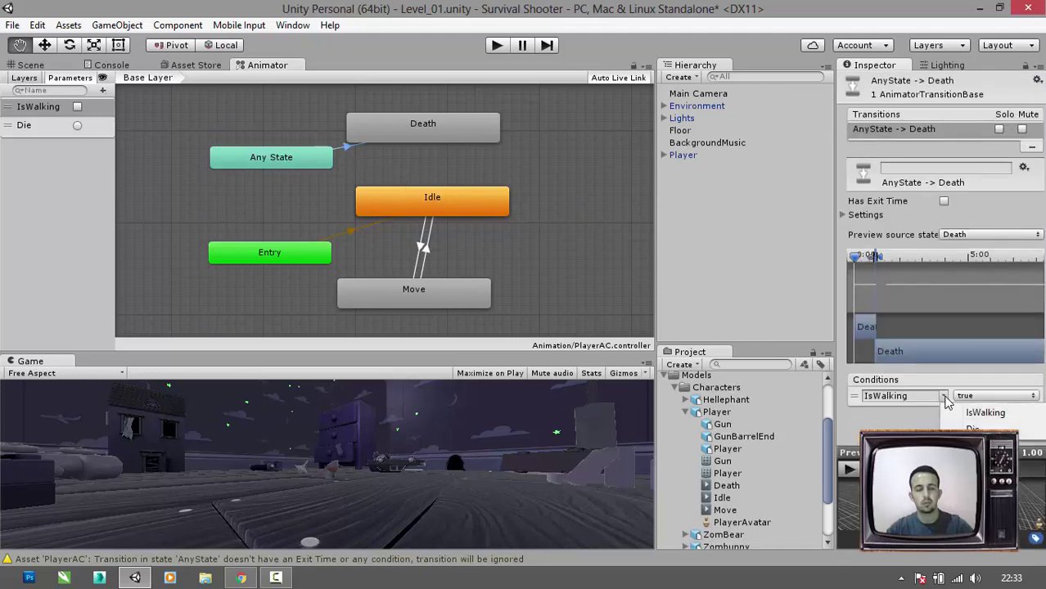
left_click(974, 427)
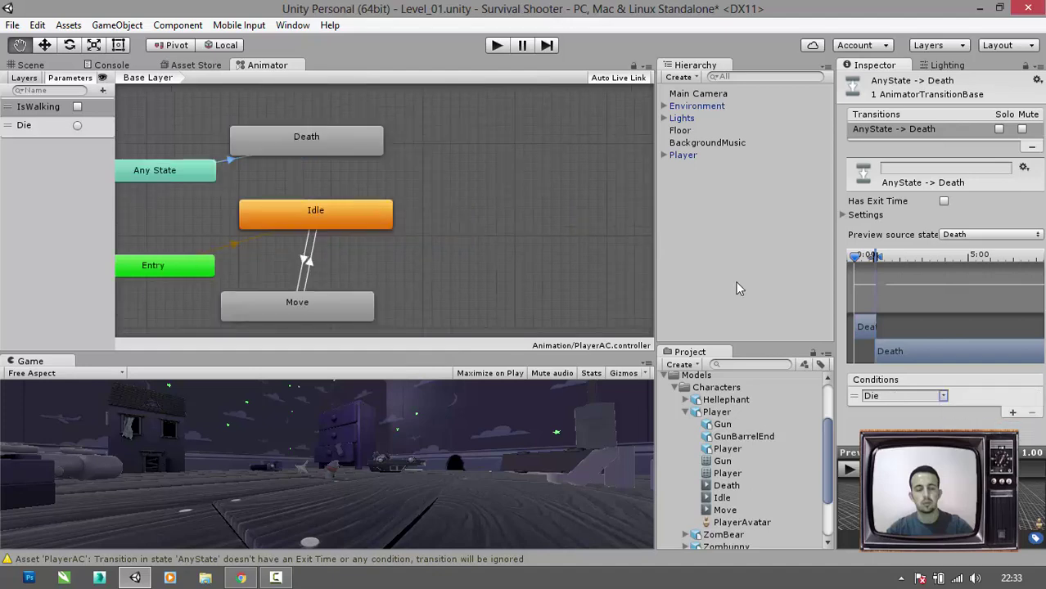
left_click(726, 253)
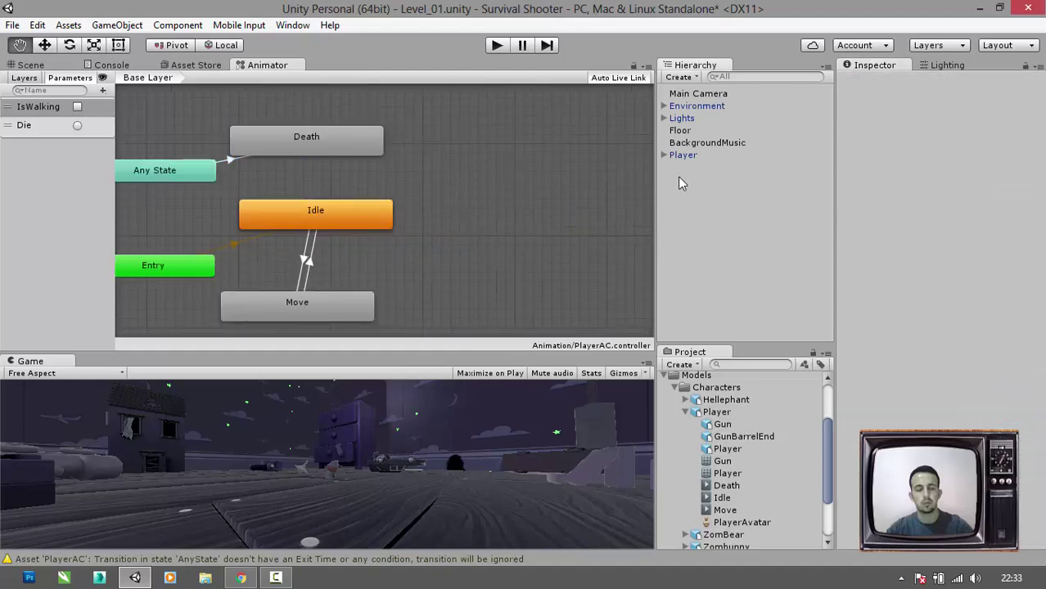
left_click(684, 155)
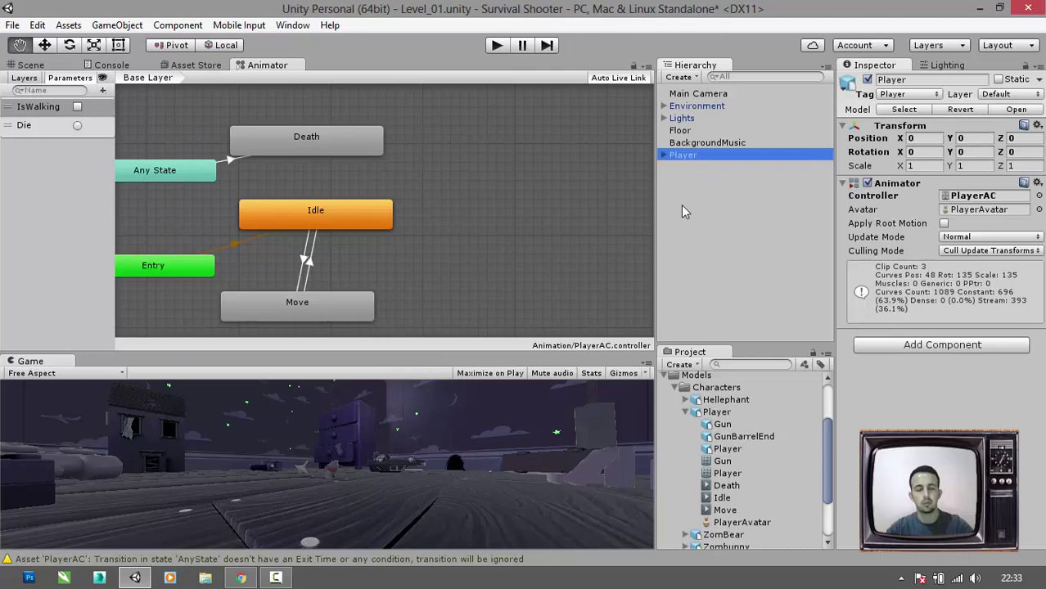
- Switch from the Animator back to the Scene tab and select Player in the Hierarchy
left_click(37, 65)
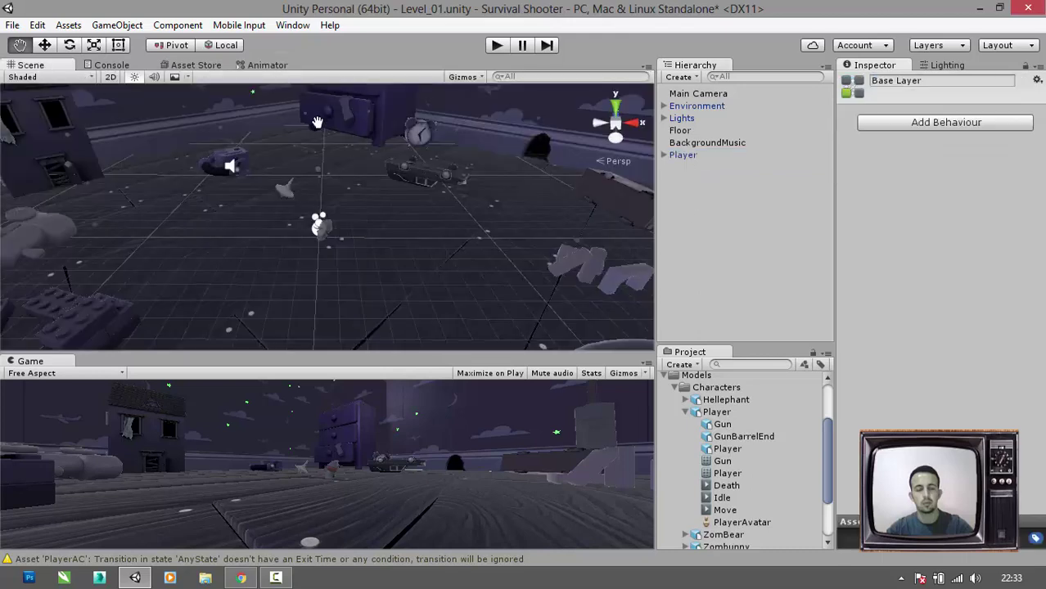
left_click(270, 65)
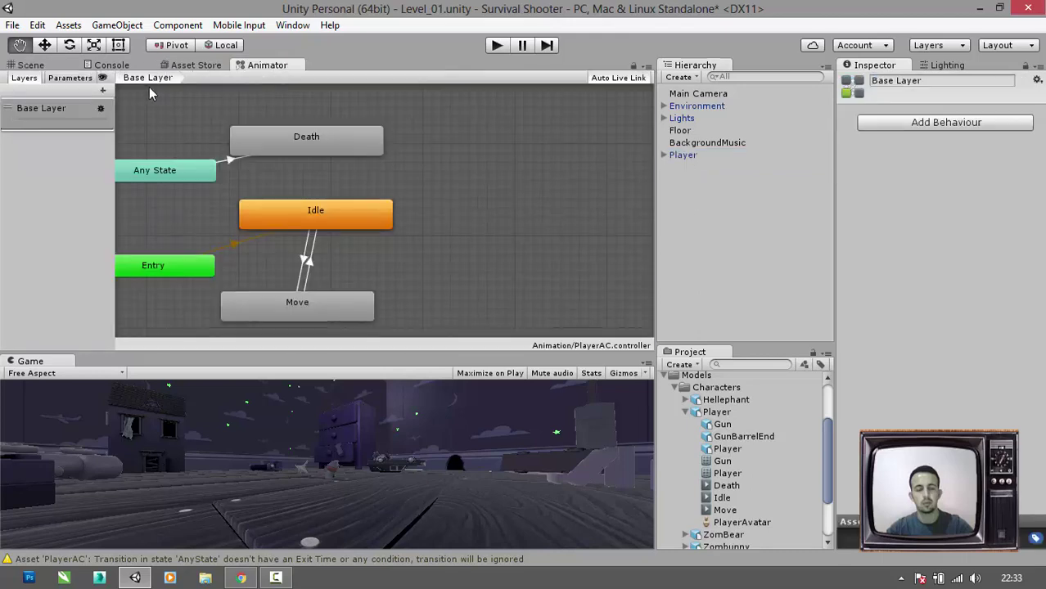
left_click(36, 65)
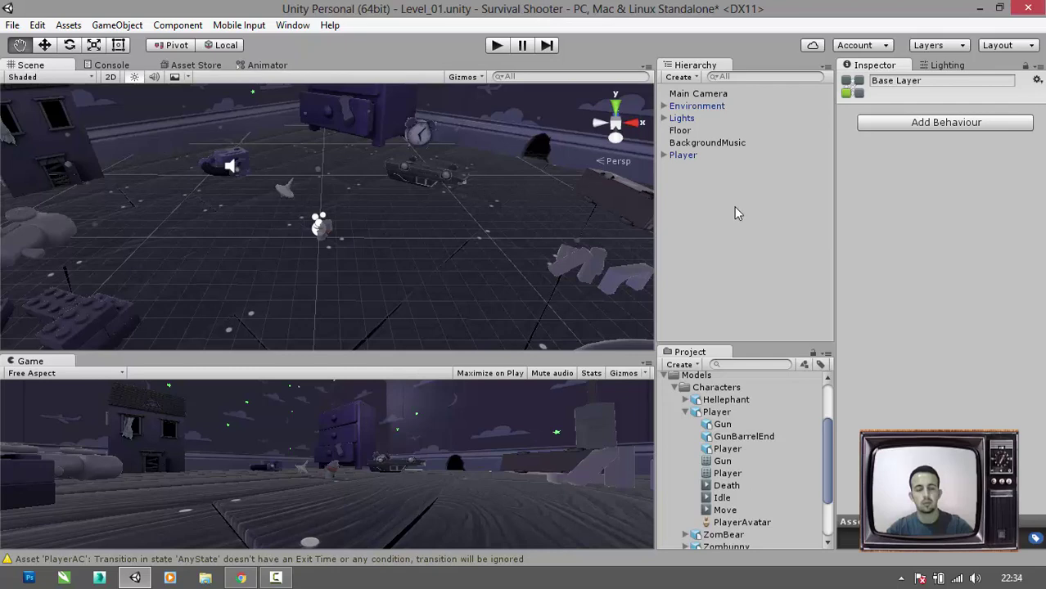
left_click(698, 156)
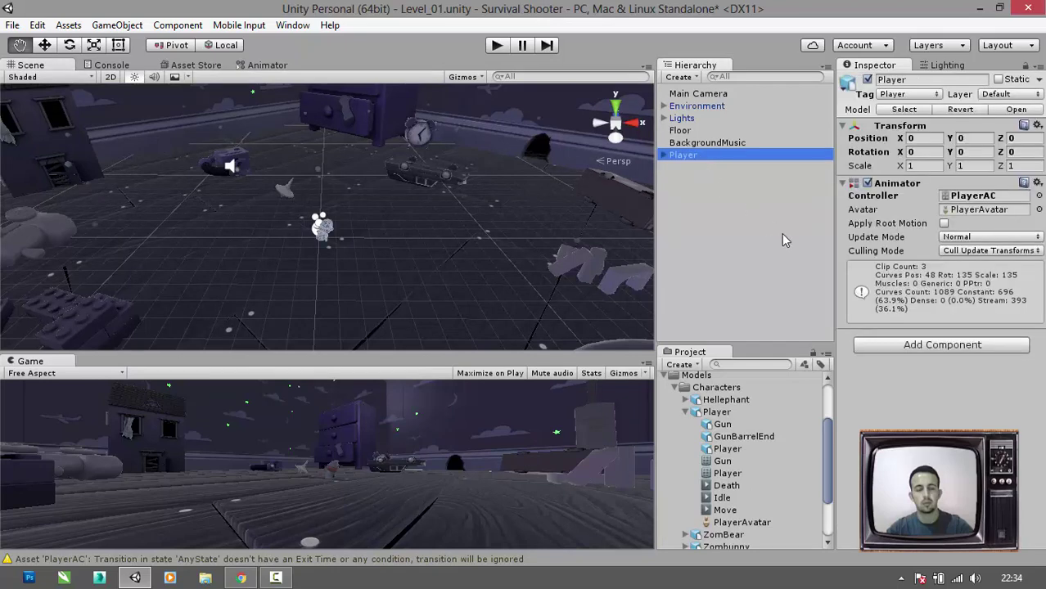
- Add a Rigidbody component to the Player
left_click(931, 348)
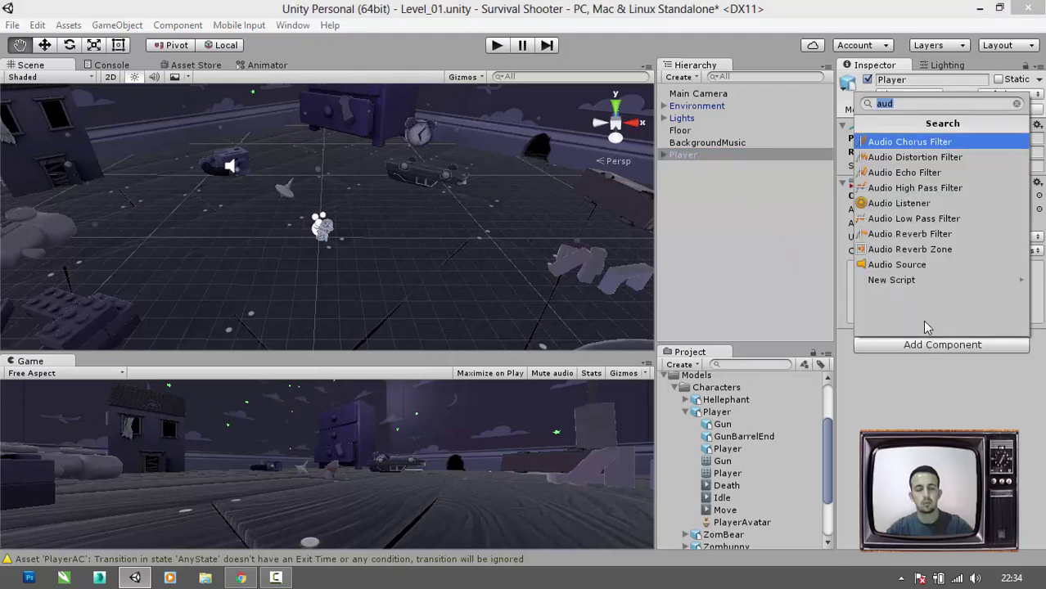
type("rig")
key("Return")
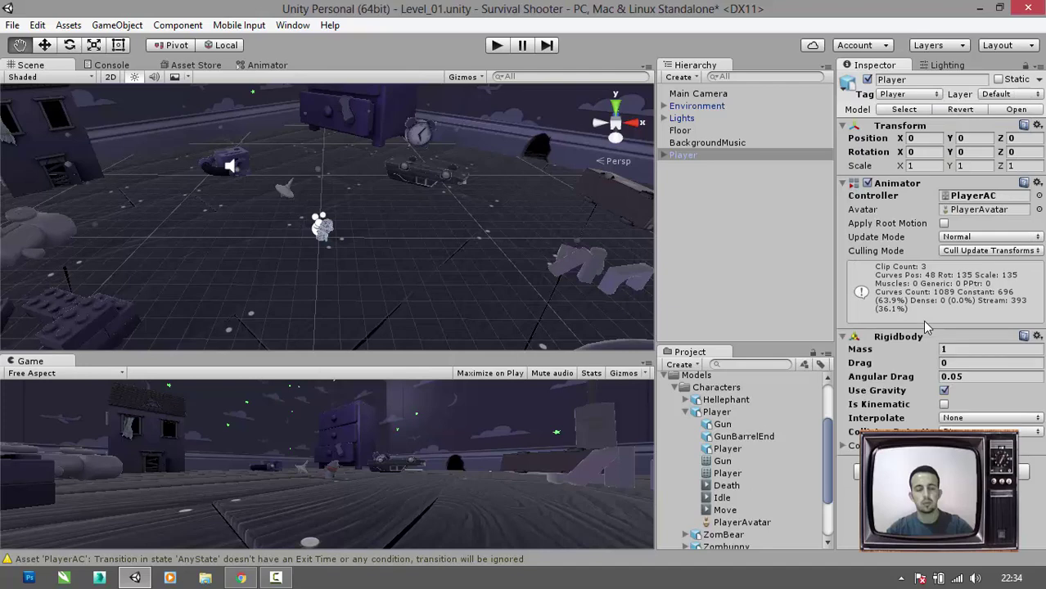
left_click(847, 184)
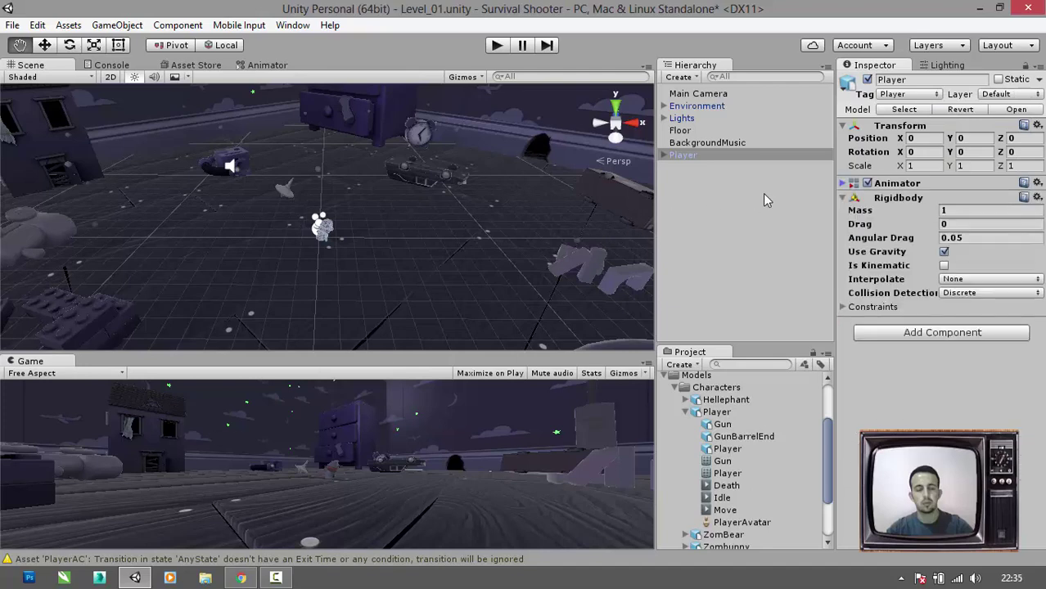
left_click(723, 157)
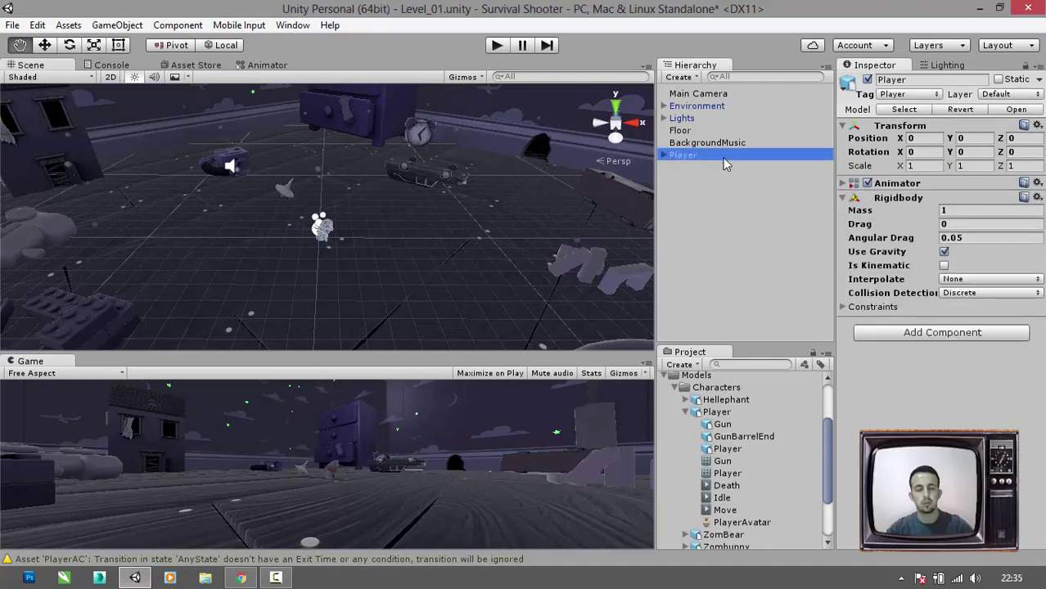
left_click(750, 200)
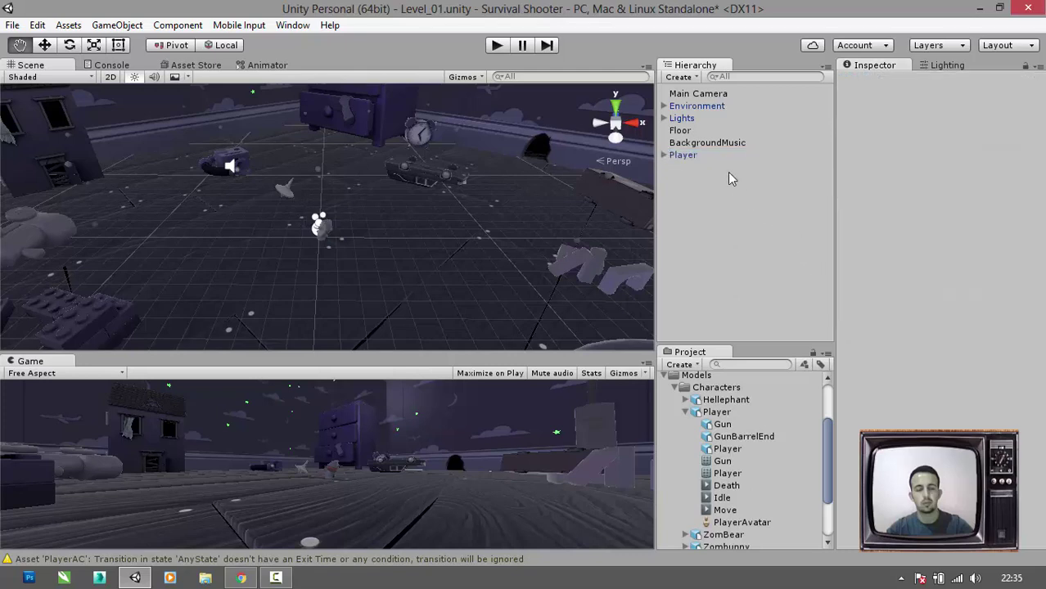
left_click(717, 153)
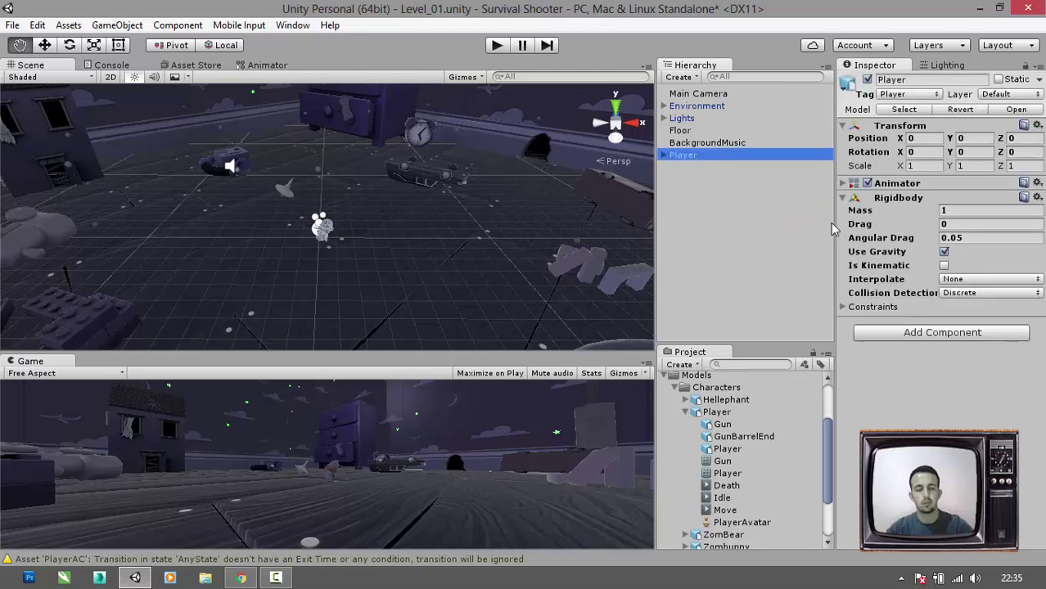
- Set the Rigidbody's Drag and Angular Drag to Infinity
left_click(950, 226)
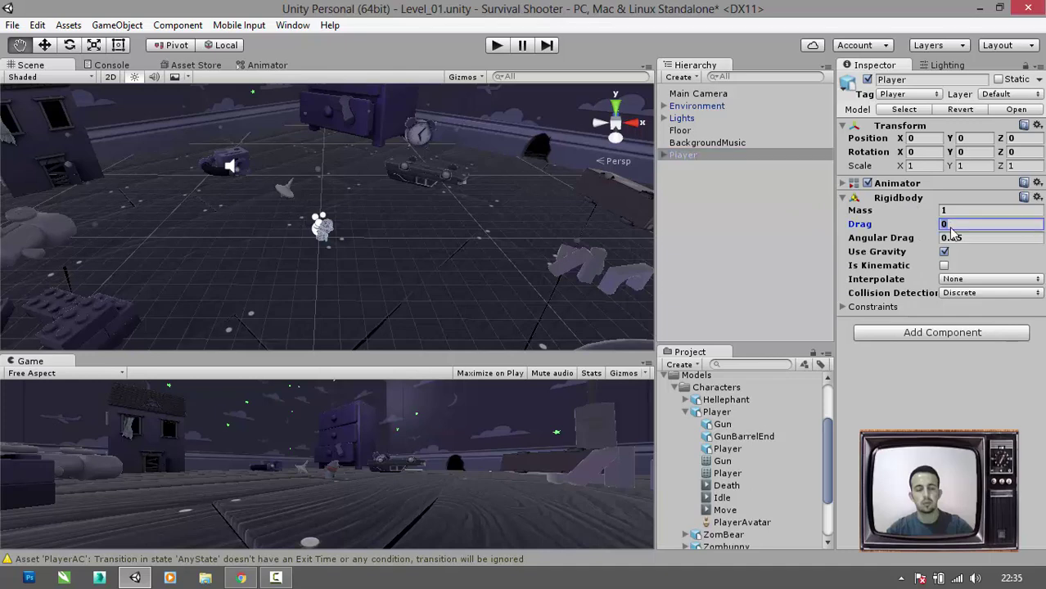
type("1")
type("nfinity")
left_click(965, 238)
double_click(978, 236)
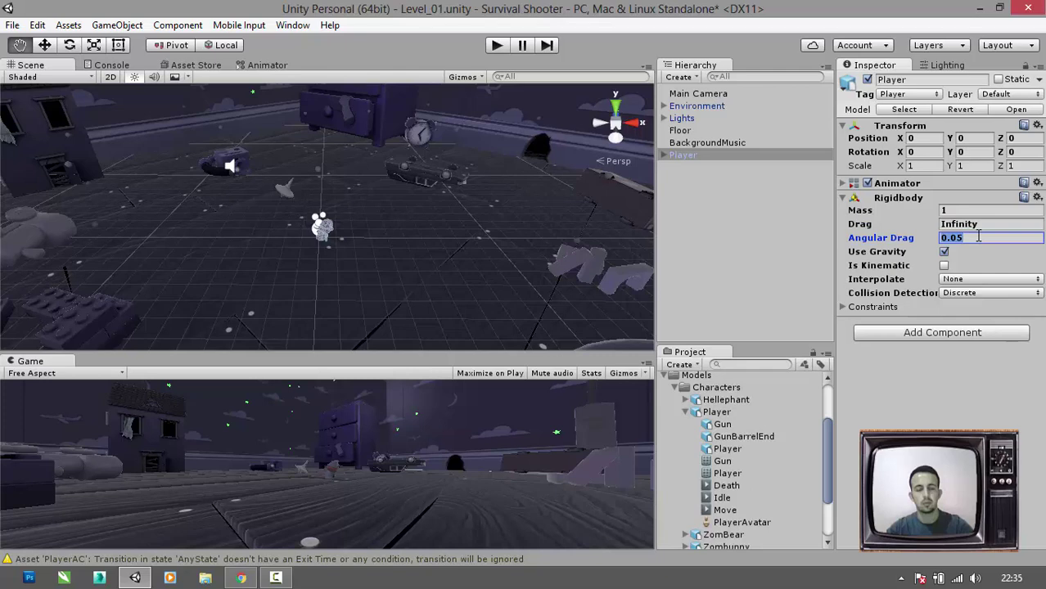
type("Infinity")
left_click(804, 223)
left_click(696, 155)
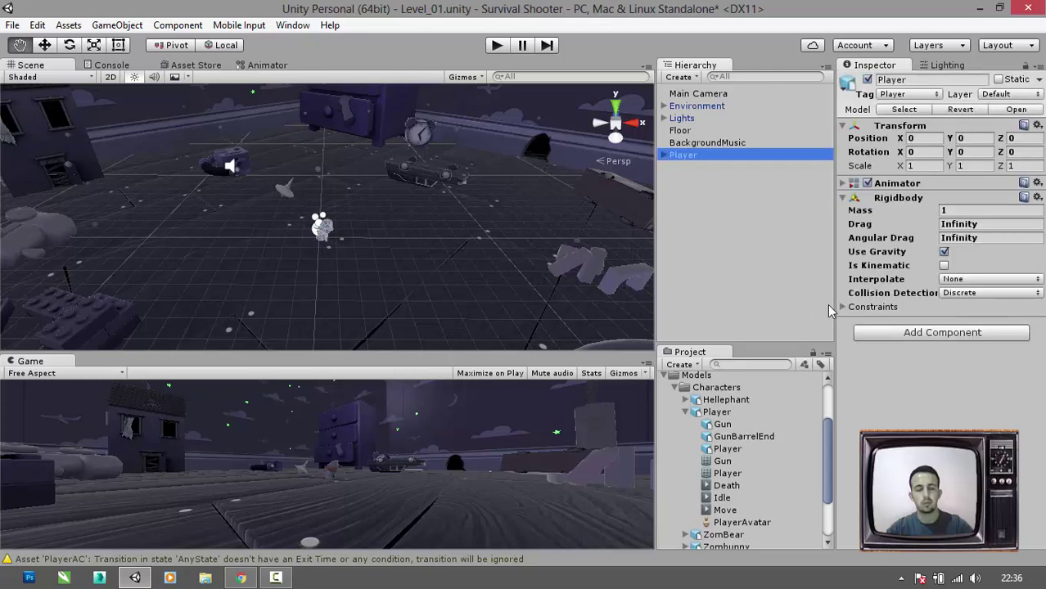
- Freeze the Rigidbody's Y position and its X and Z rotation
left_click(841, 307)
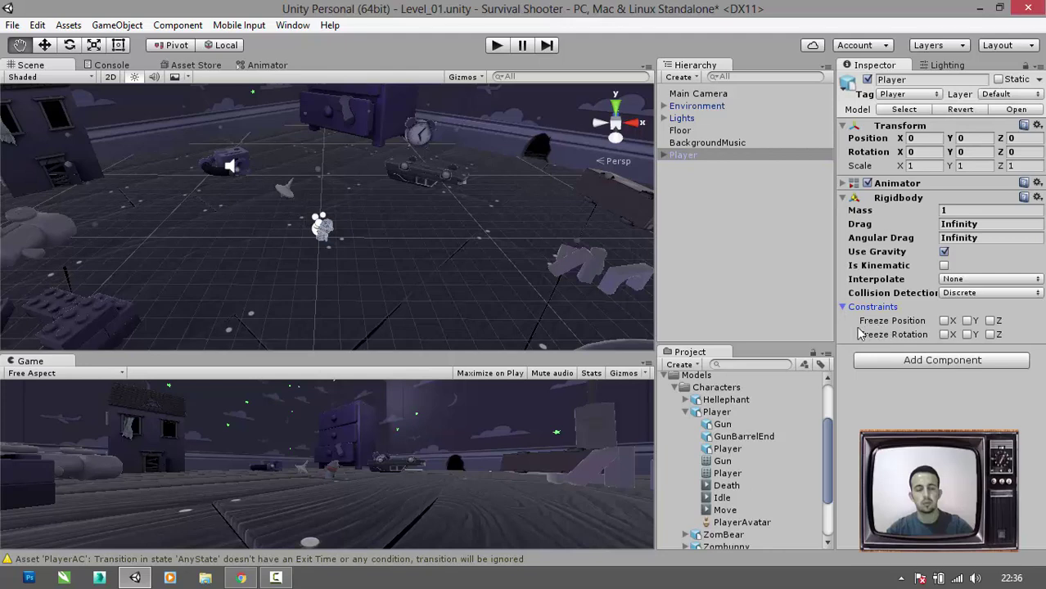
left_click(967, 321)
left_click(945, 335)
left_click(991, 335)
left_click(843, 197)
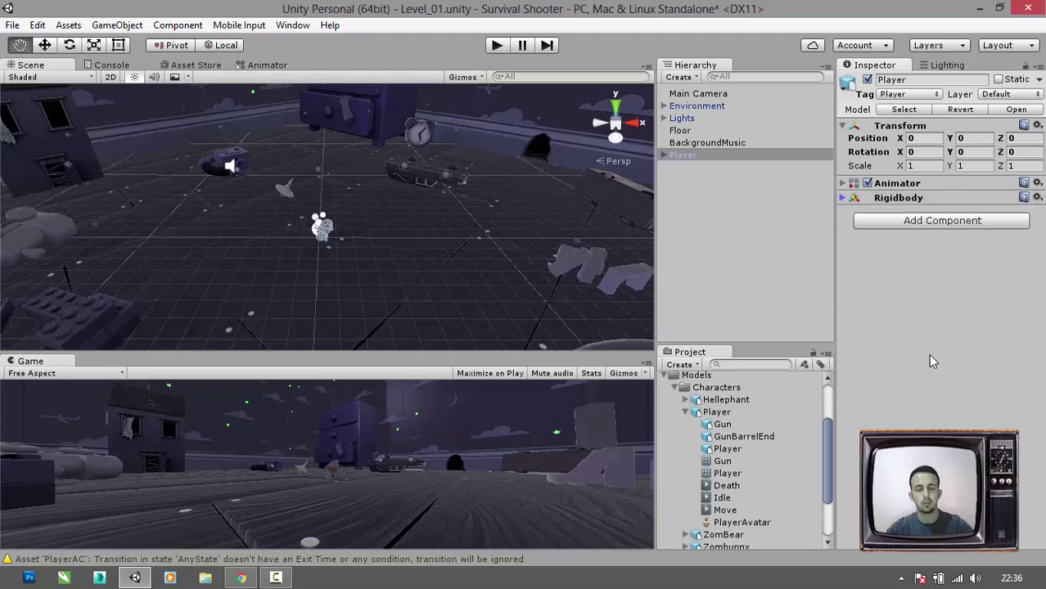
- Add a Capsule Collider to the Player with its centre at 0.2, 0.6, 0
left_click(941, 223)
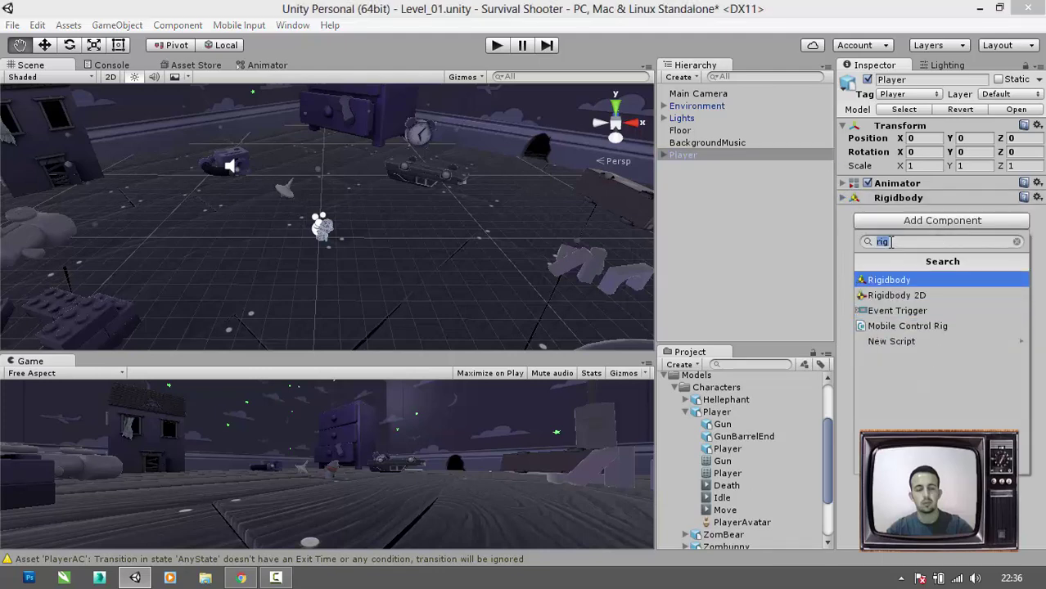
type("capsule")
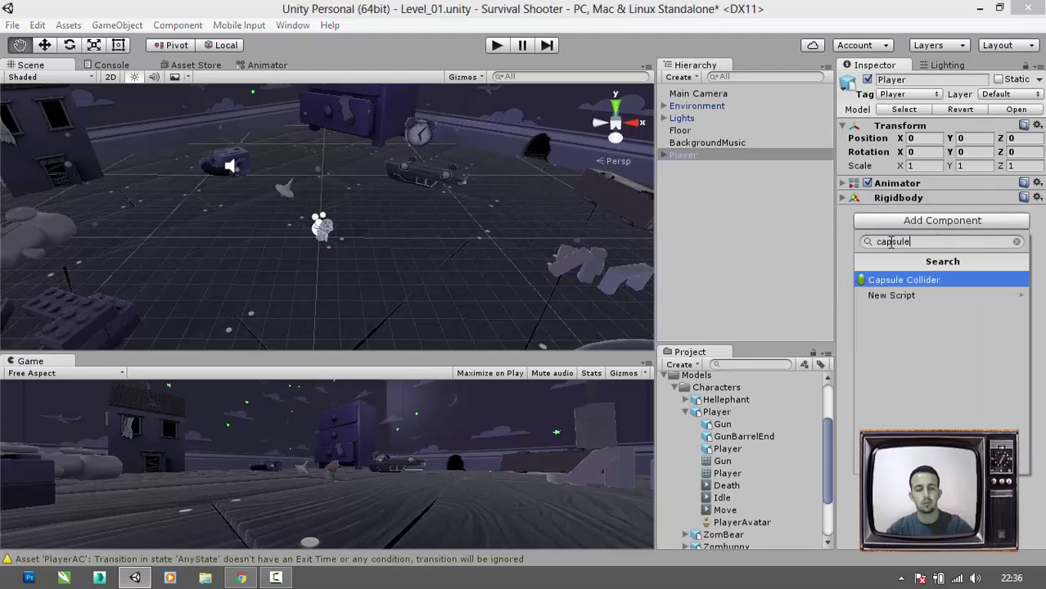
key("Return")
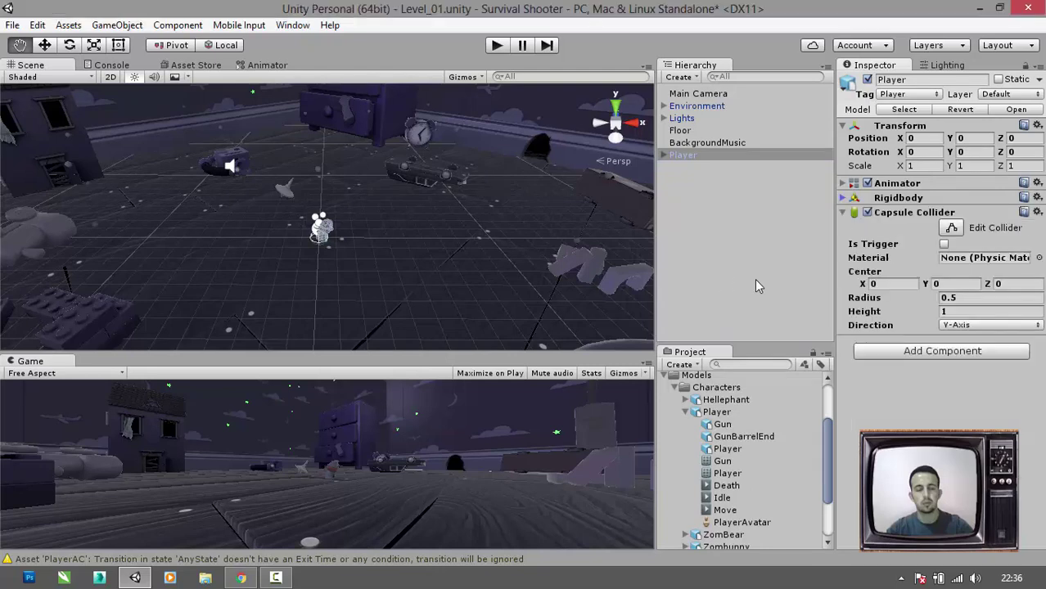
left_click(885, 283)
type("0.2")
key("Tab")
type("0.6")
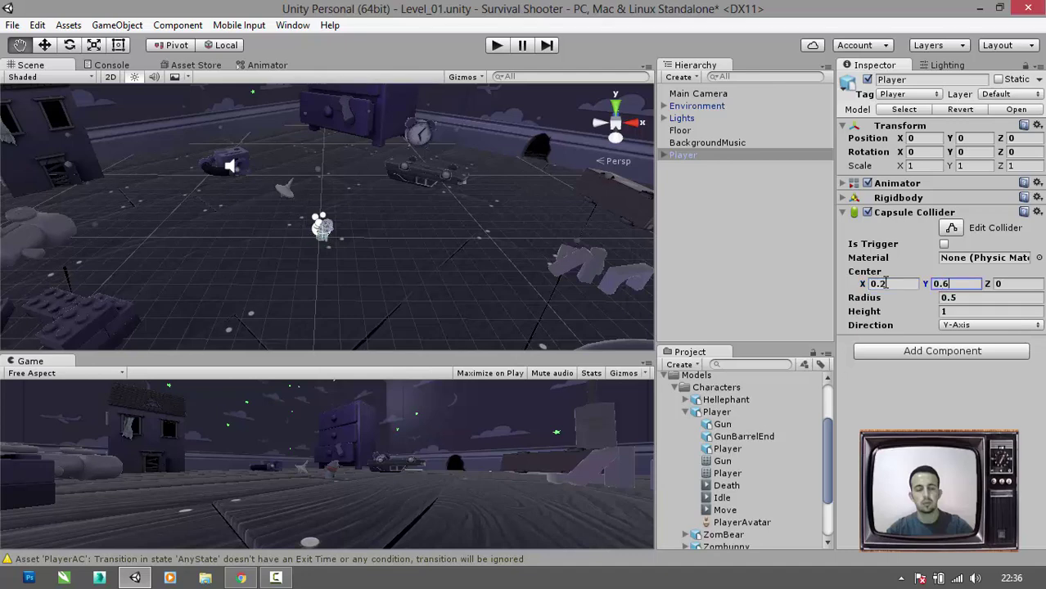
key("Tab")
left_click(761, 155)
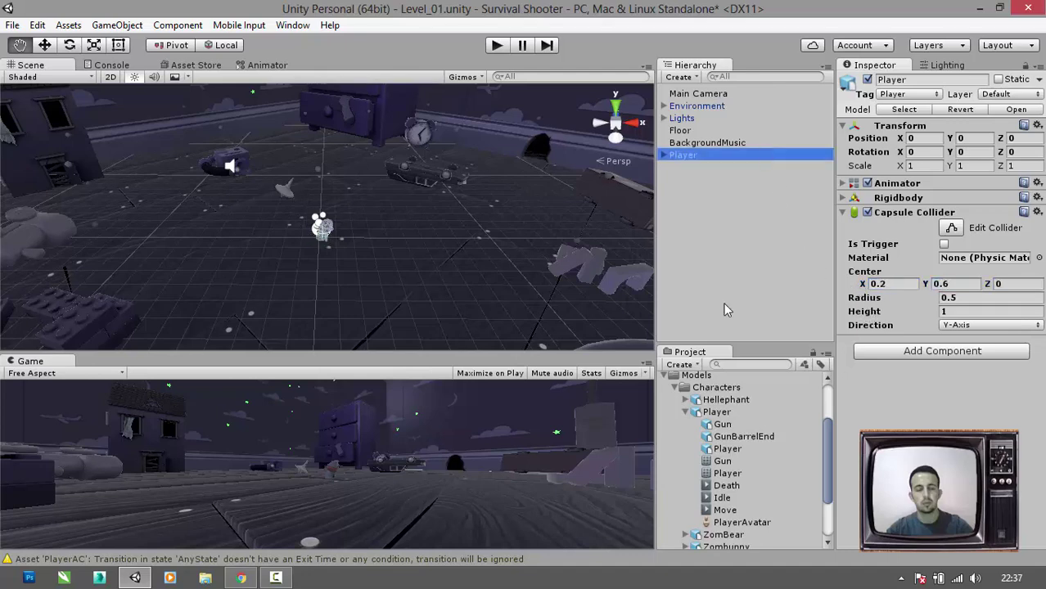
- Set the Capsule Collider's height to 1.2
left_click(947, 312)
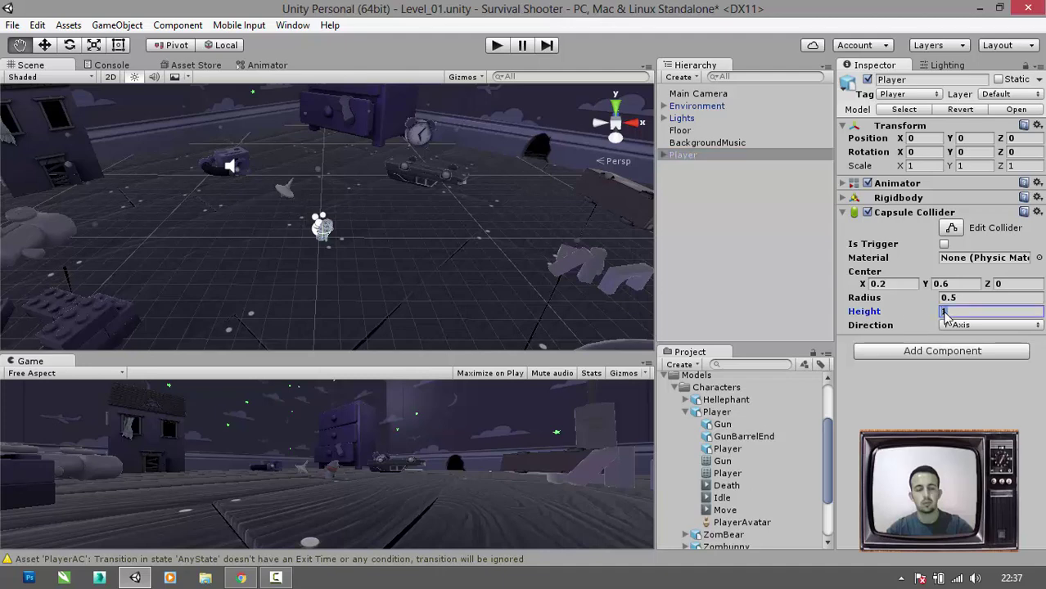
type("1.2")
left_click(754, 283)
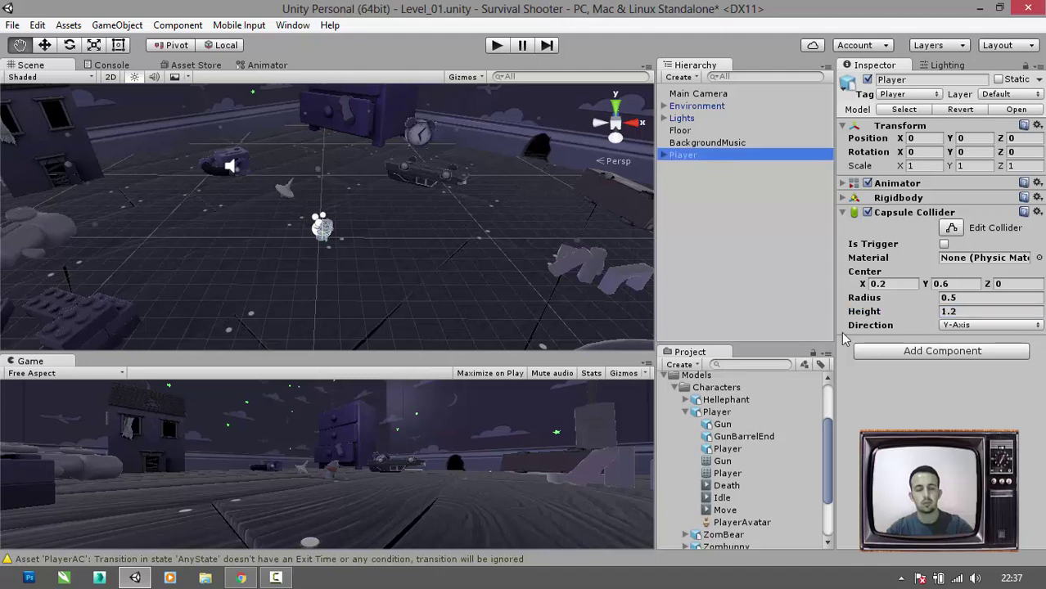
left_click(902, 352)
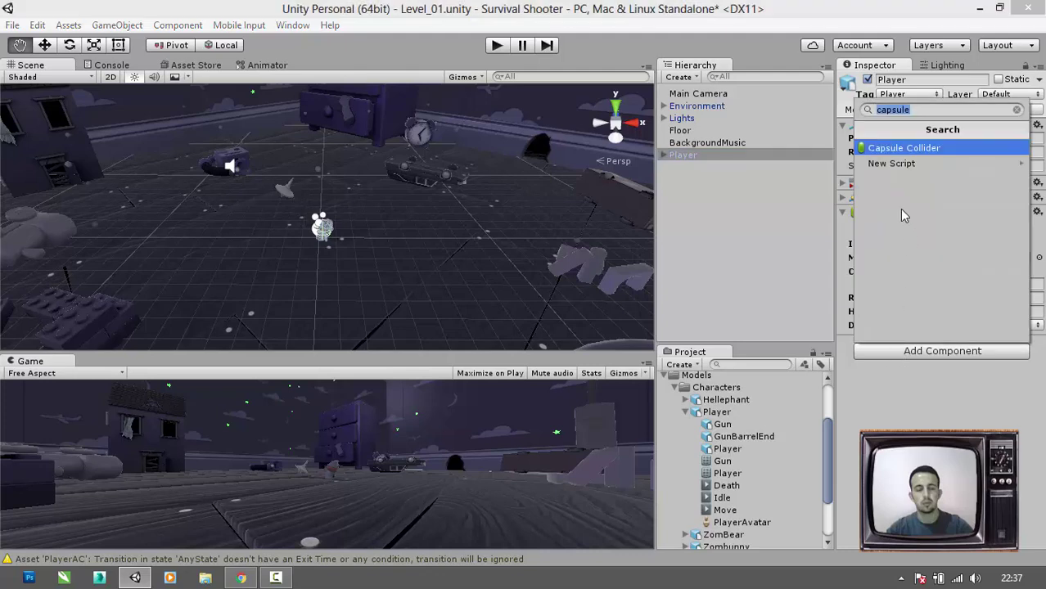
- Add an Audio Source playing the Player Hurt clip, with Play On Awake unticked
type("au")
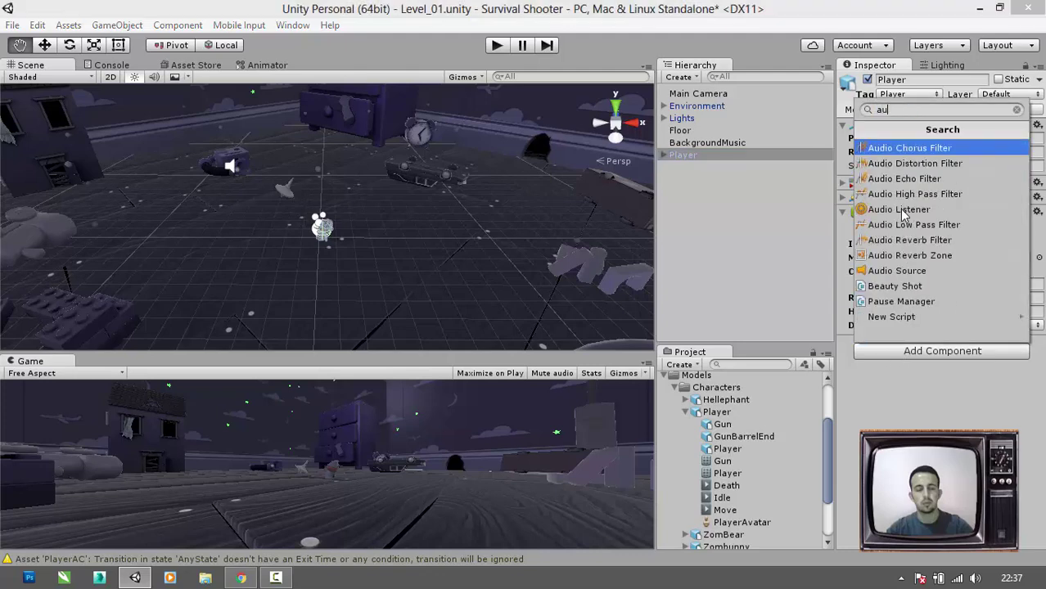
left_click(898, 270)
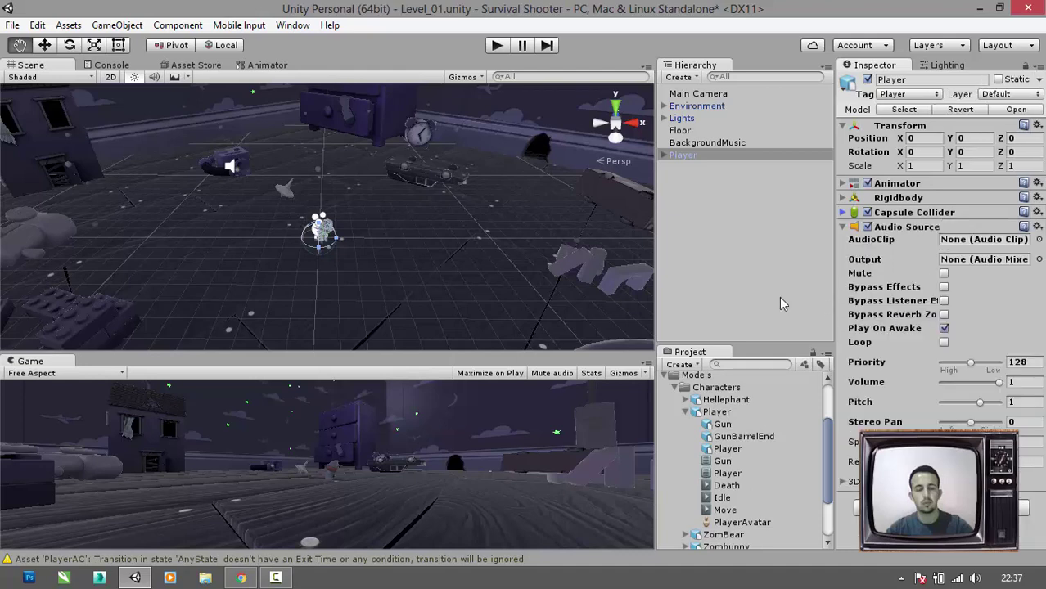
left_click(1038, 239)
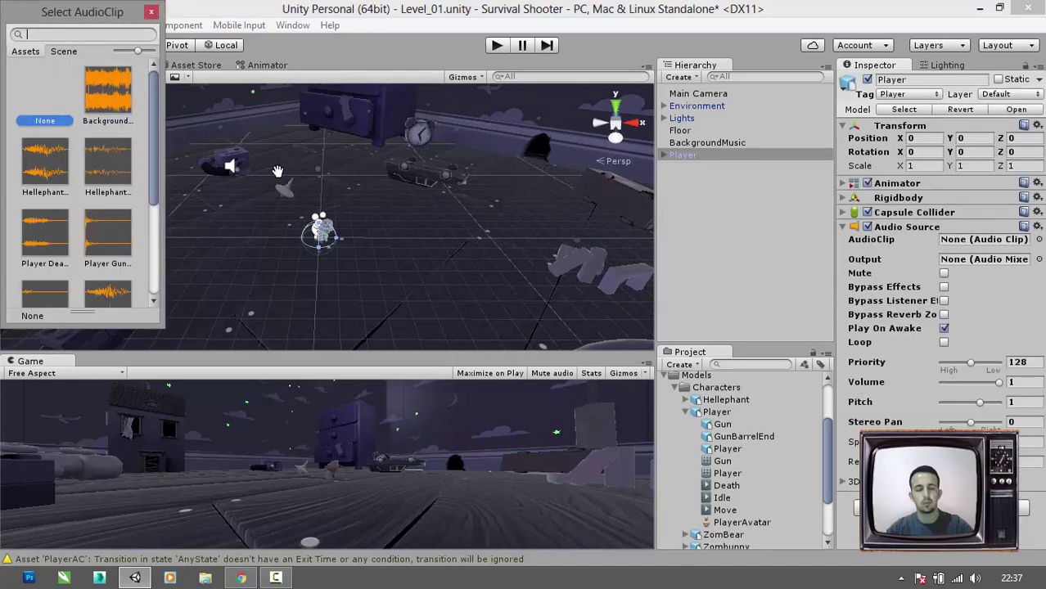
left_click_drag(155, 141, 153, 224)
left_click(51, 164)
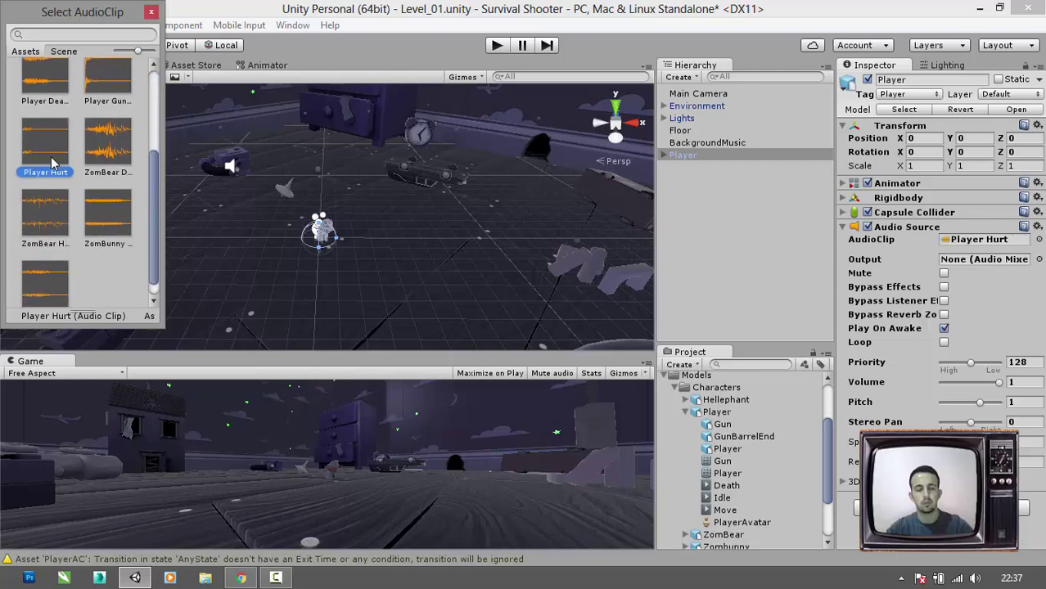
left_click(151, 12)
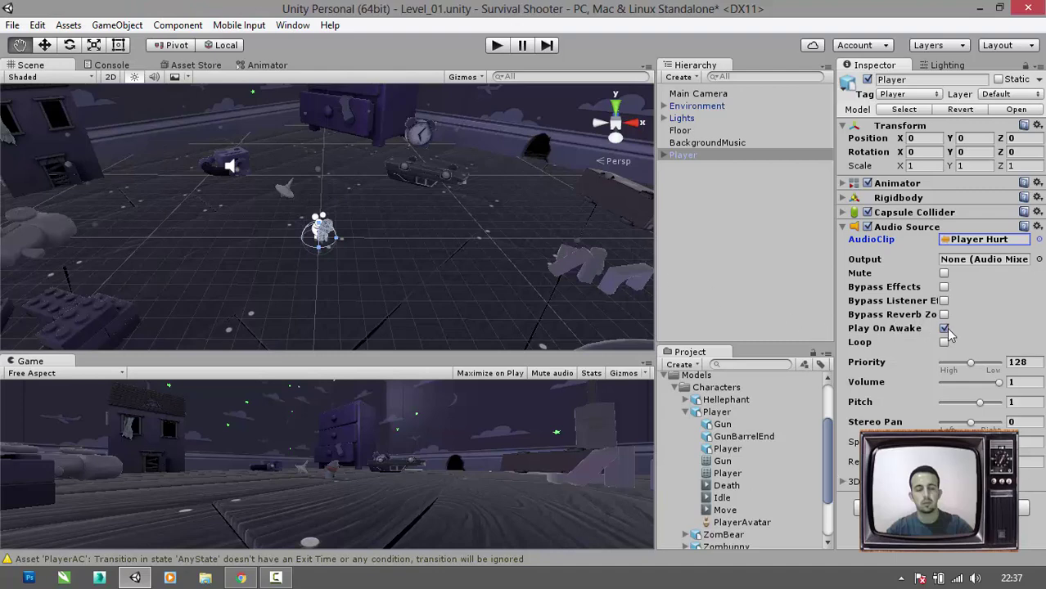
left_click(944, 328)
left_click(674, 375)
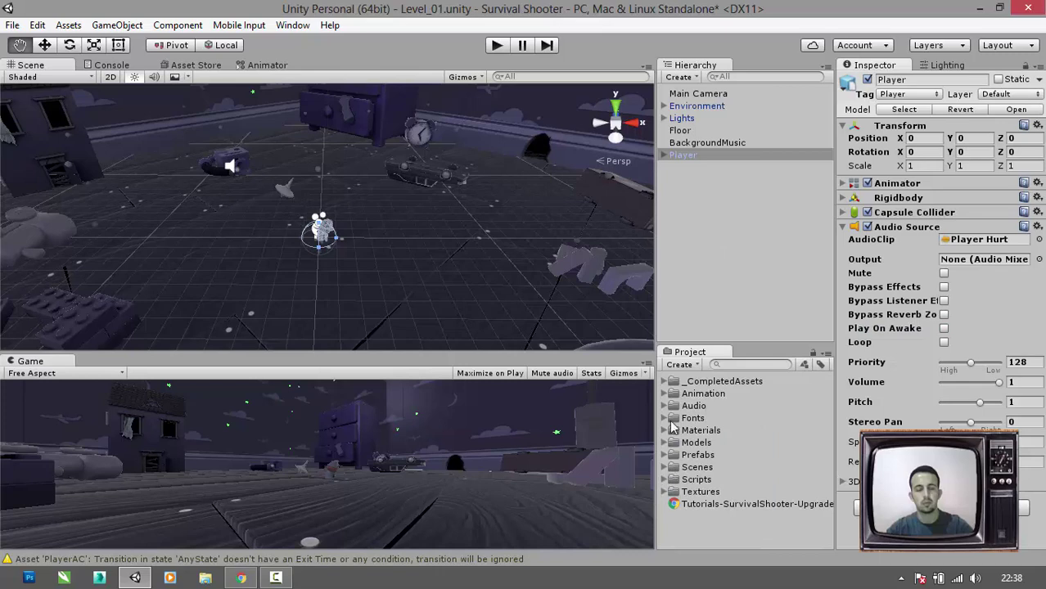
- Attach the PlayerMovement script from Scripts/Player to the Player object
left_click(666, 481)
scroll(717, 488, "down", 1)
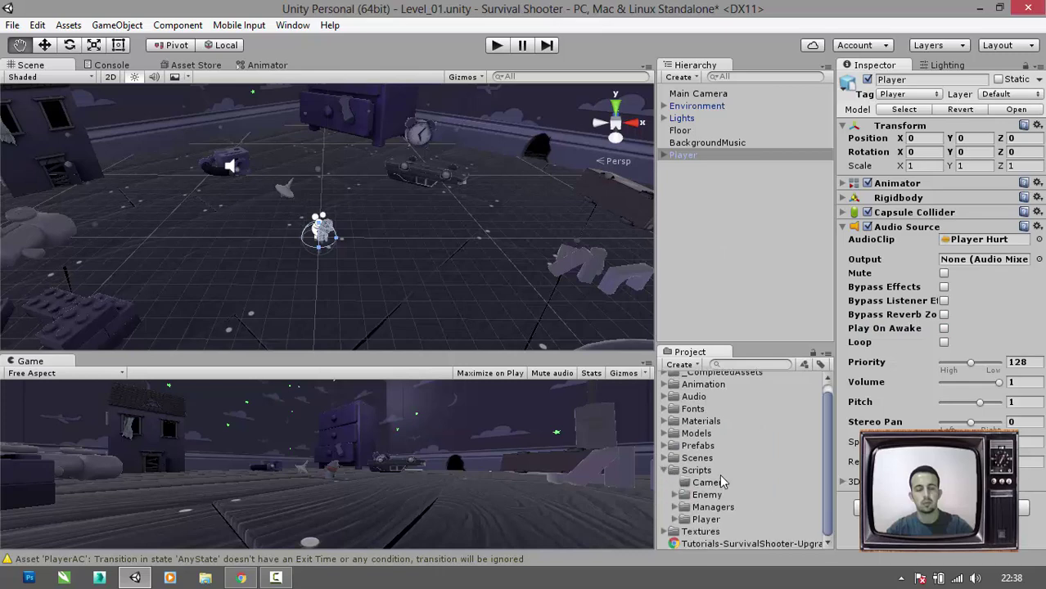
left_click(674, 520)
scroll(706, 520, "down", 2)
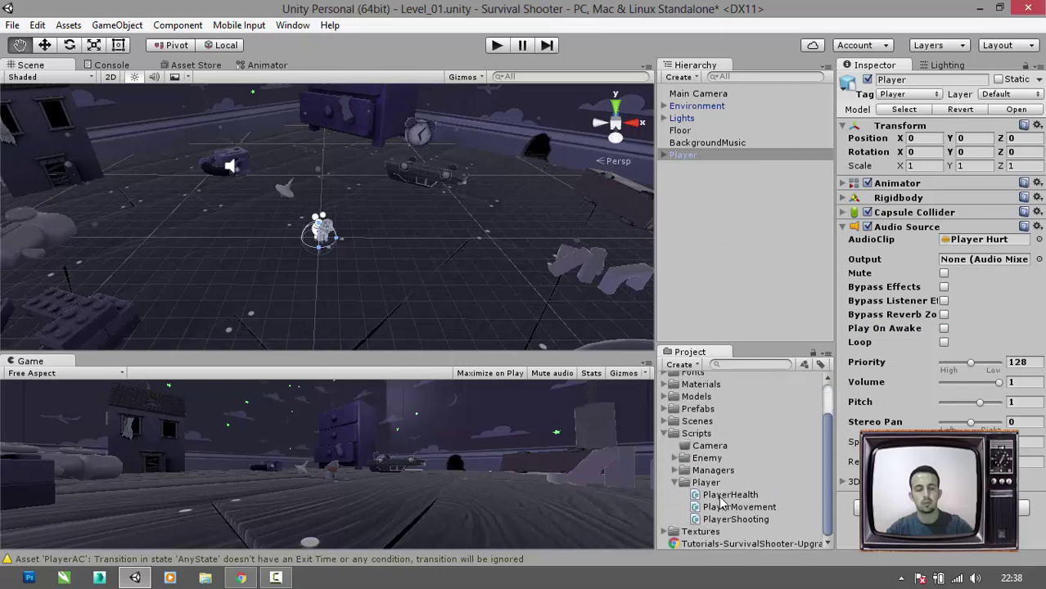
left_click(737, 507)
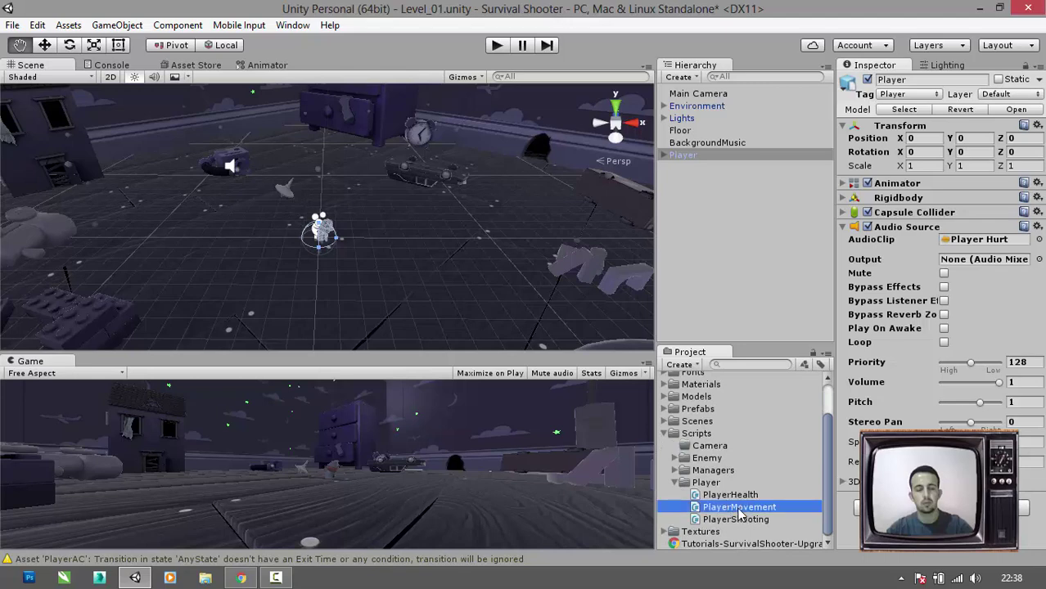
left_click_drag(733, 511, 693, 156)
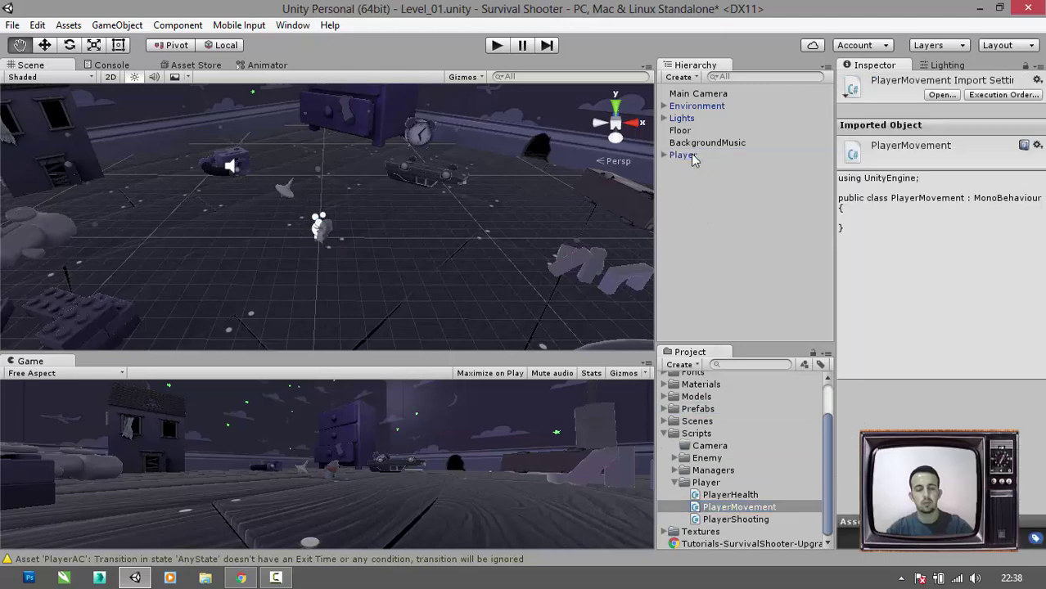
left_click(687, 155)
left_click(687, 214)
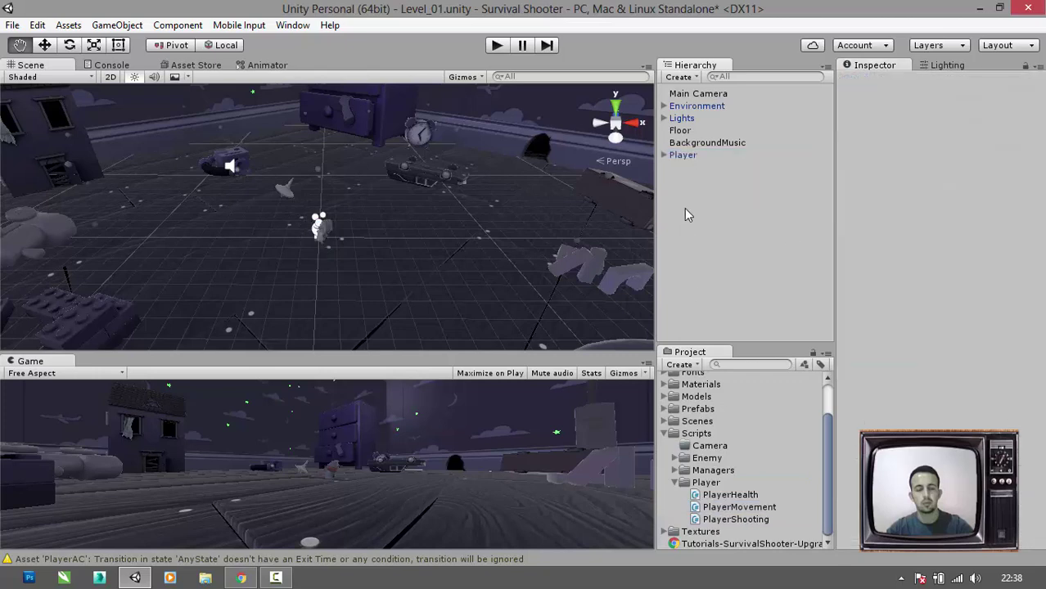
left_click(697, 154)
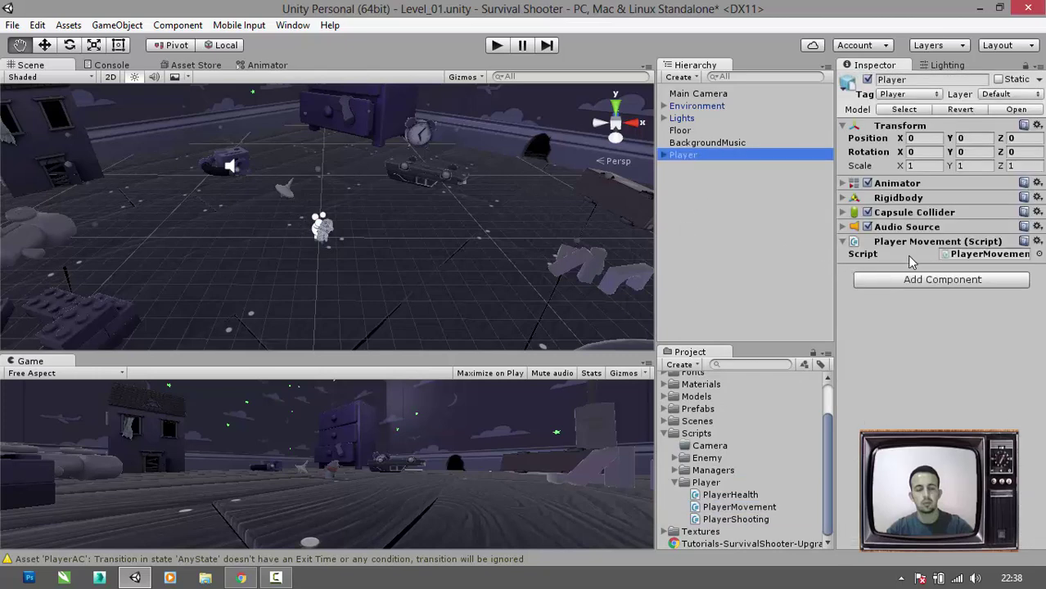
- Open the Player Movement component's PlayerMovement.cs script in MonoDevelop
left_click(923, 243)
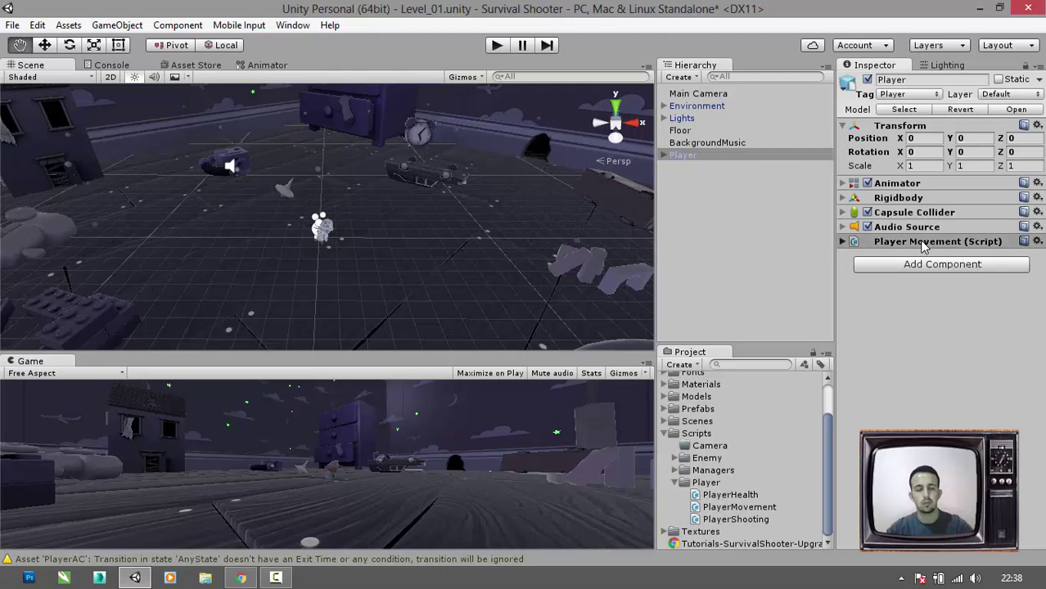
left_click(923, 243)
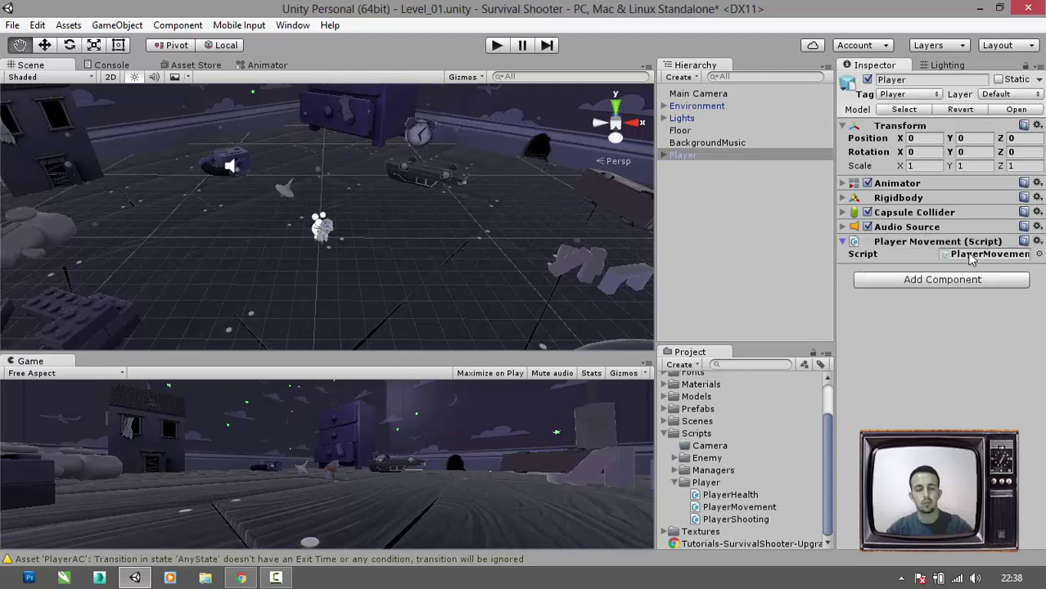
left_click(844, 242)
left_click(844, 242)
left_click(975, 255)
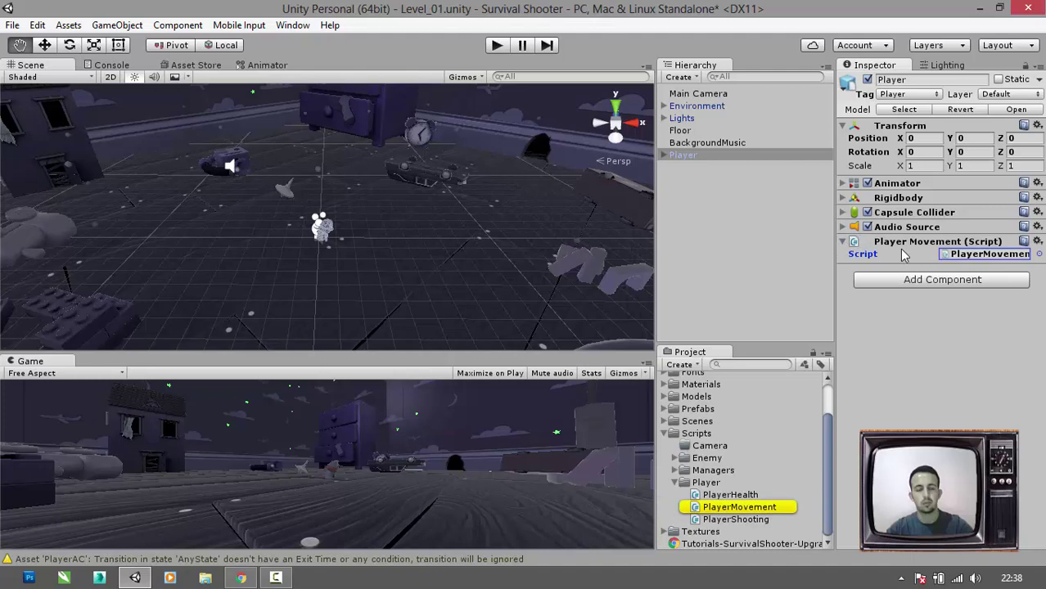
double_click(966, 256)
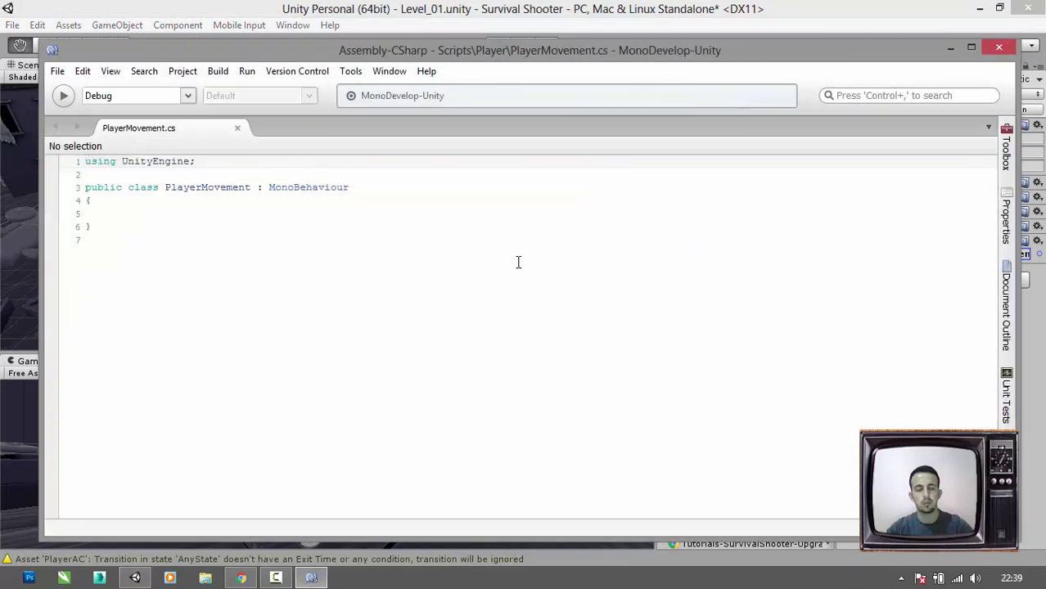
- Overwrite the empty PlayerMovement class with the pasted full movement script
left_click(225, 242)
left_click(128, 211)
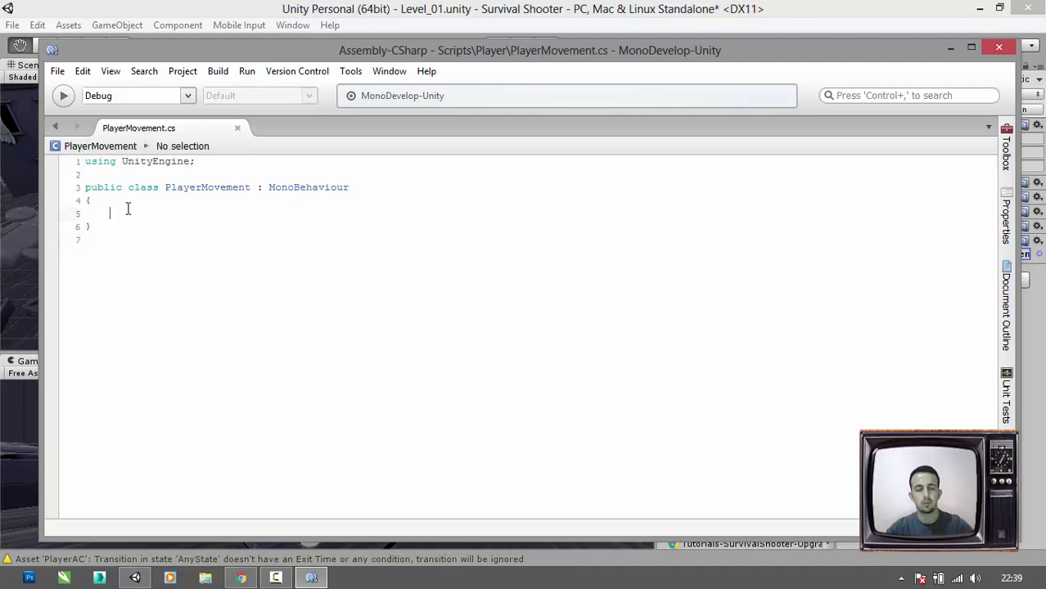
left_click(115, 227)
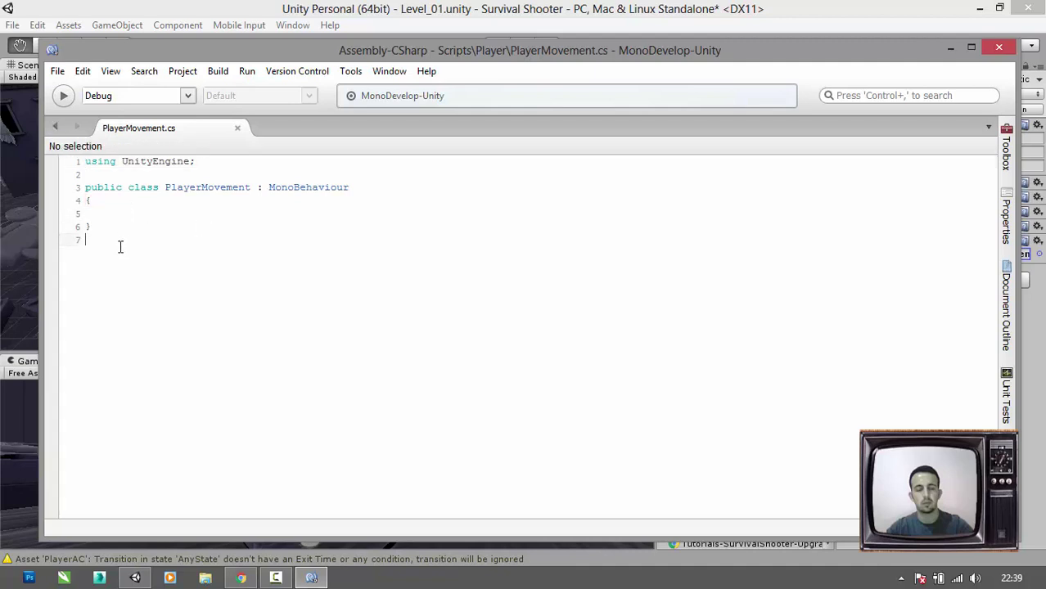
left_click(142, 215)
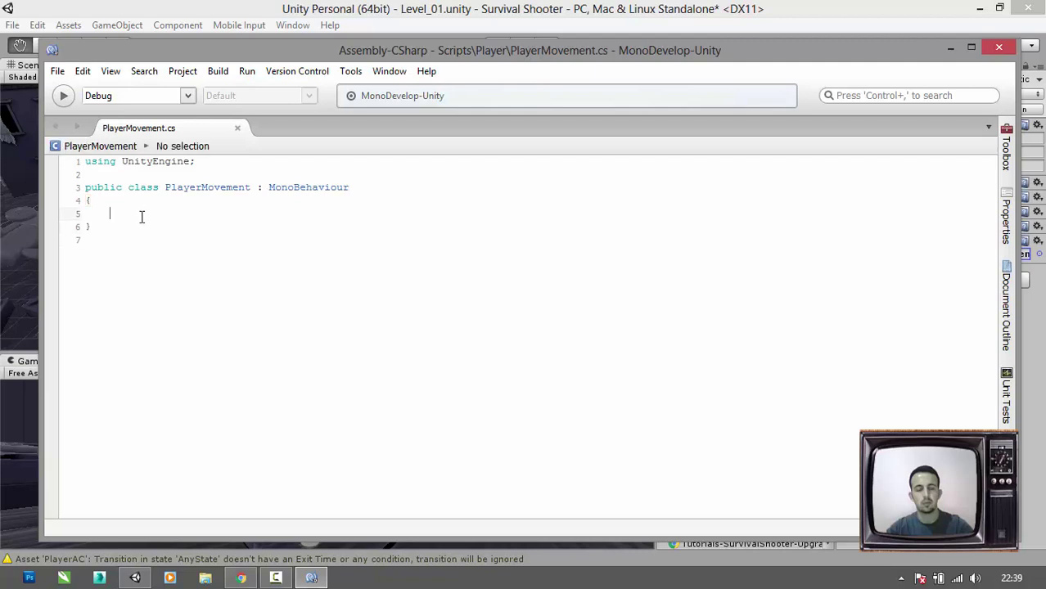
left_click(177, 259)
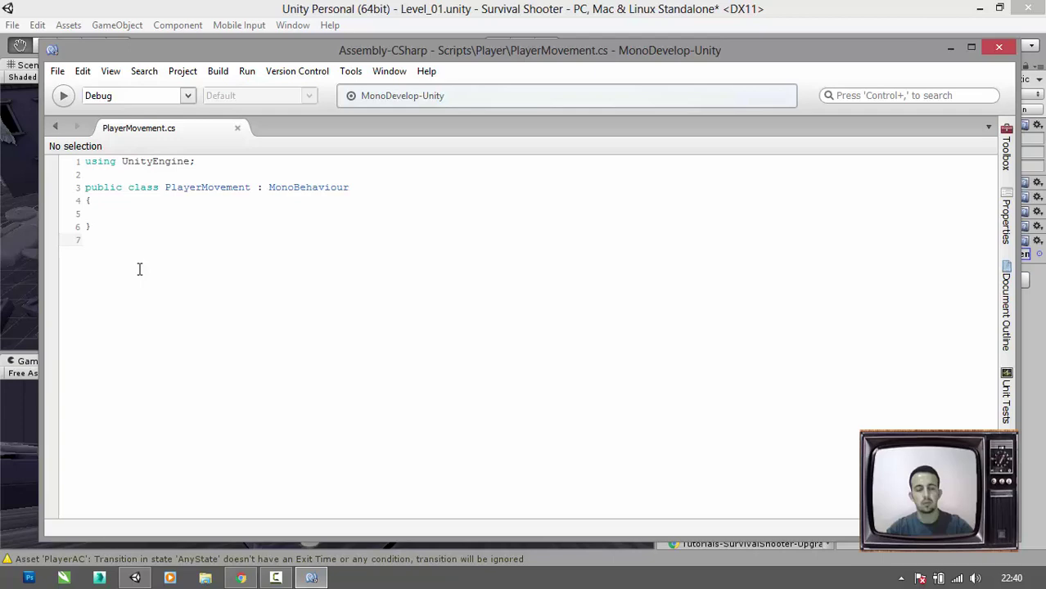
key("shift+Up")
key("shift+Up")
key("shift+Up")
key("shift+Up")
key("shift+Up")
key("shift+Up")
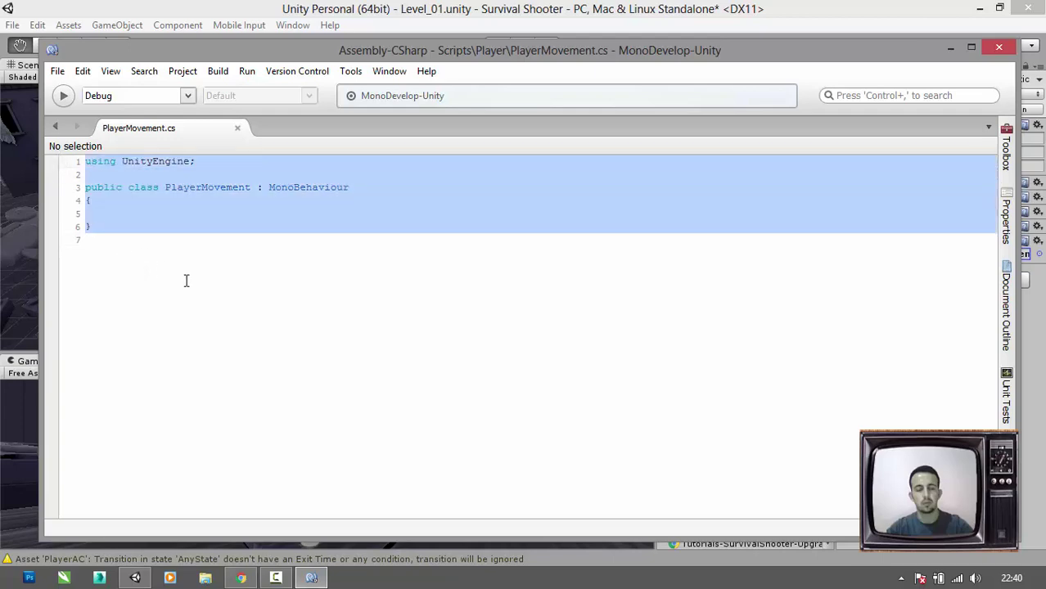
key("ctrl+v")
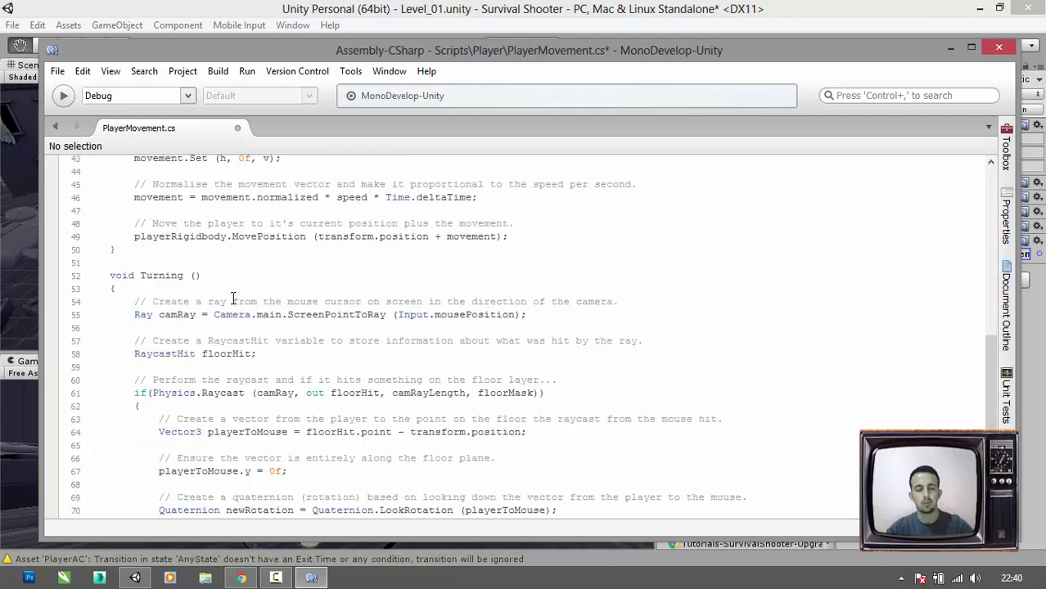
scroll(234, 299, "down", 5)
scroll(246, 334, "up", 8)
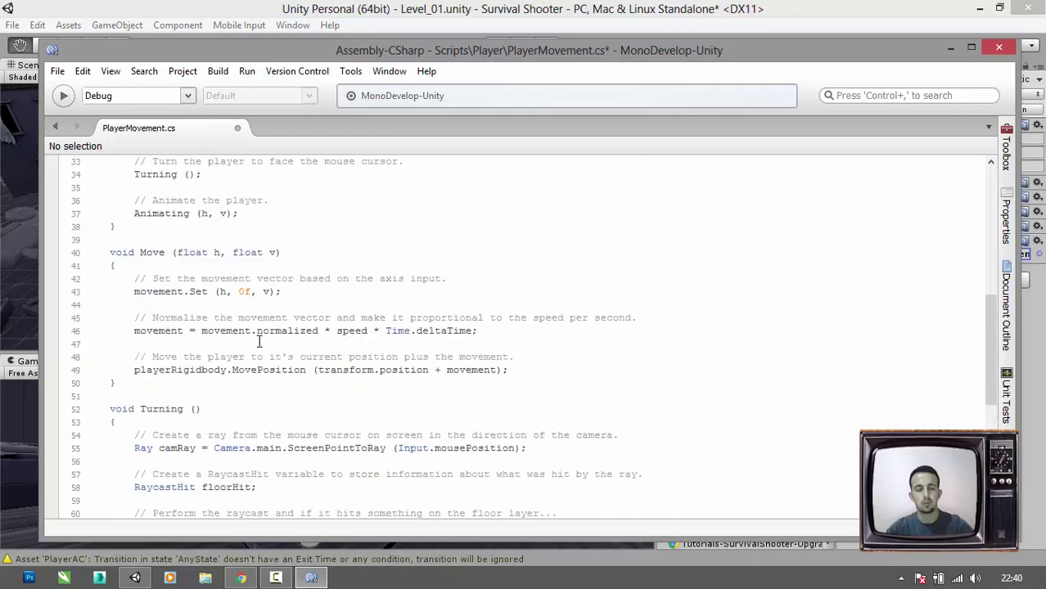
scroll(259, 344, "up", 11)
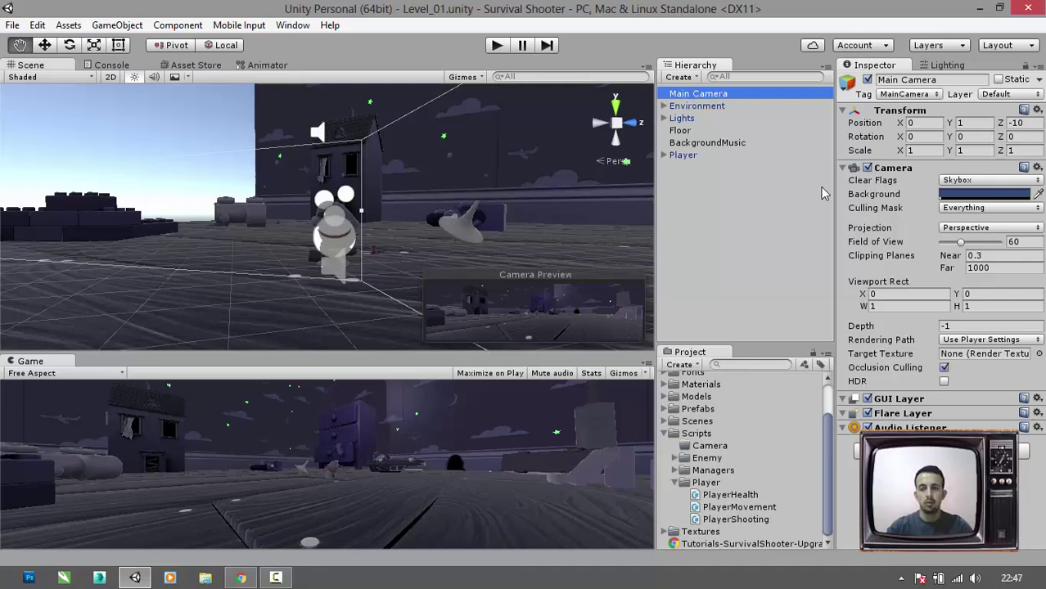
- Set the Main Camera's position to 1, 15, -22
left_click(917, 123)
type("1")
key("Tab")
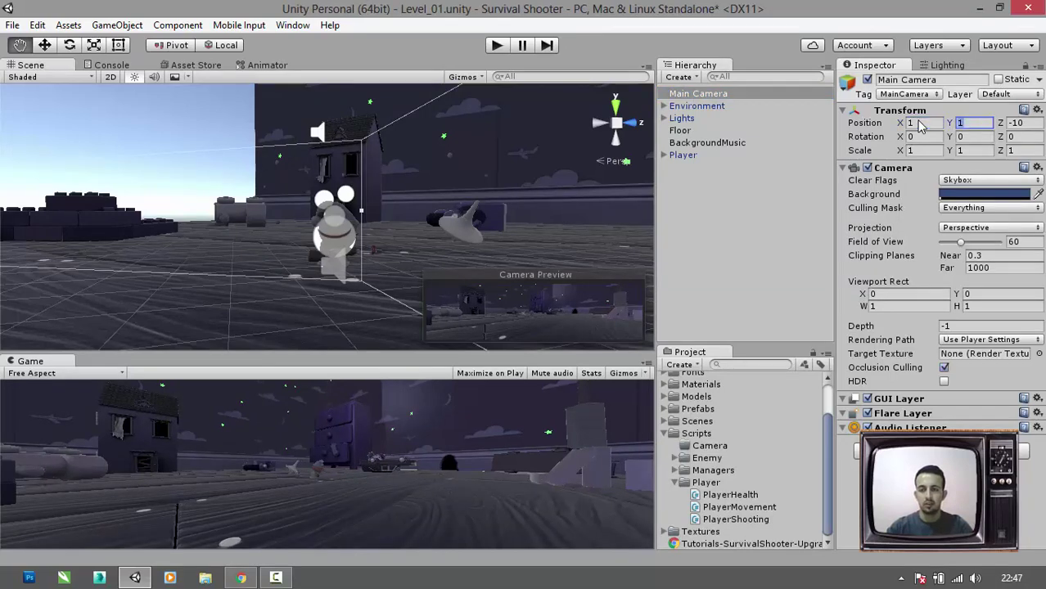
type("15")
key("Tab")
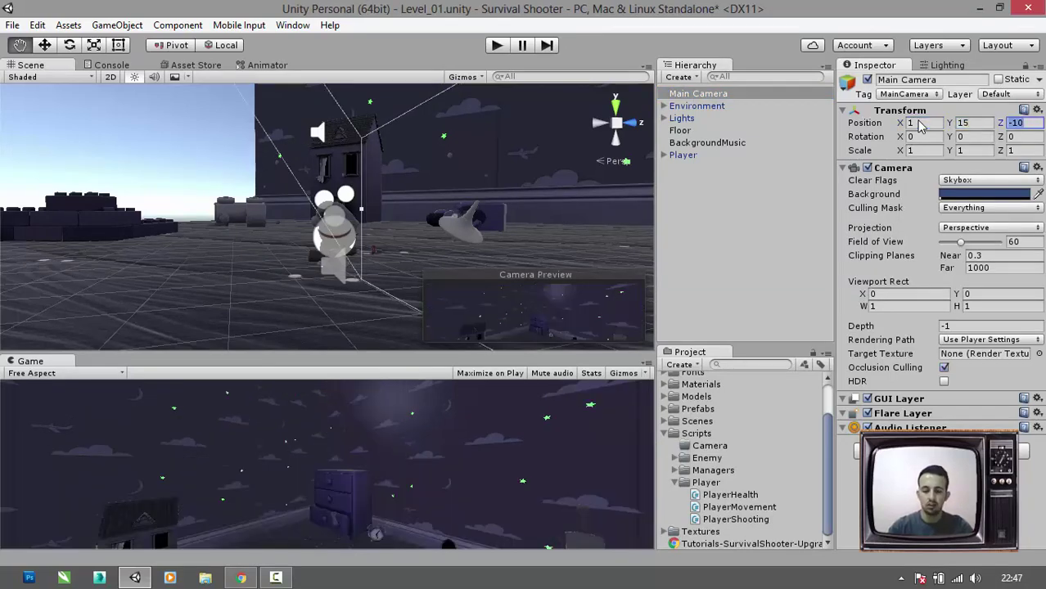
type("-22")
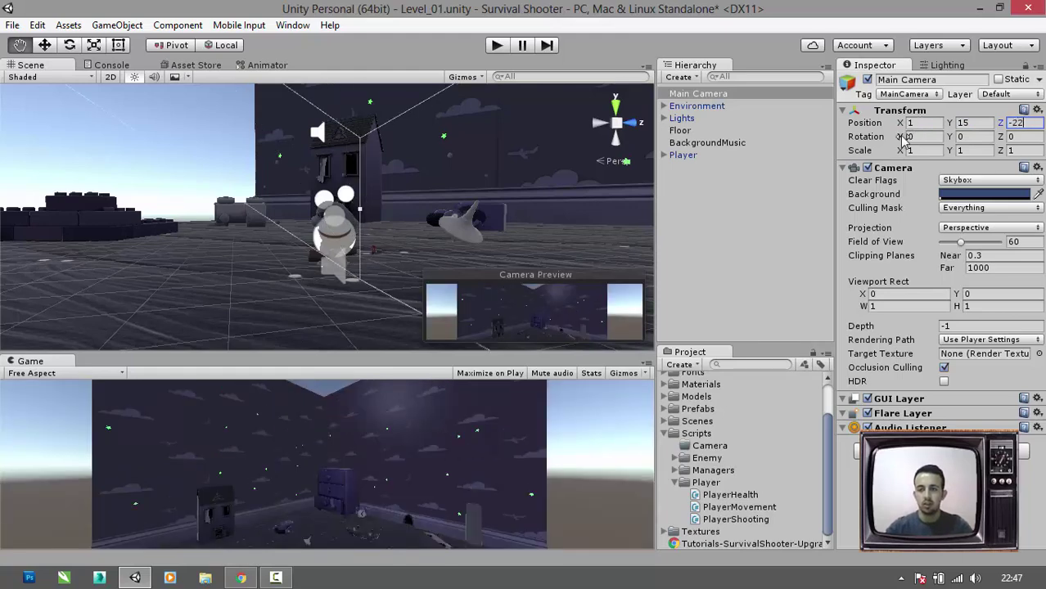
key("Return")
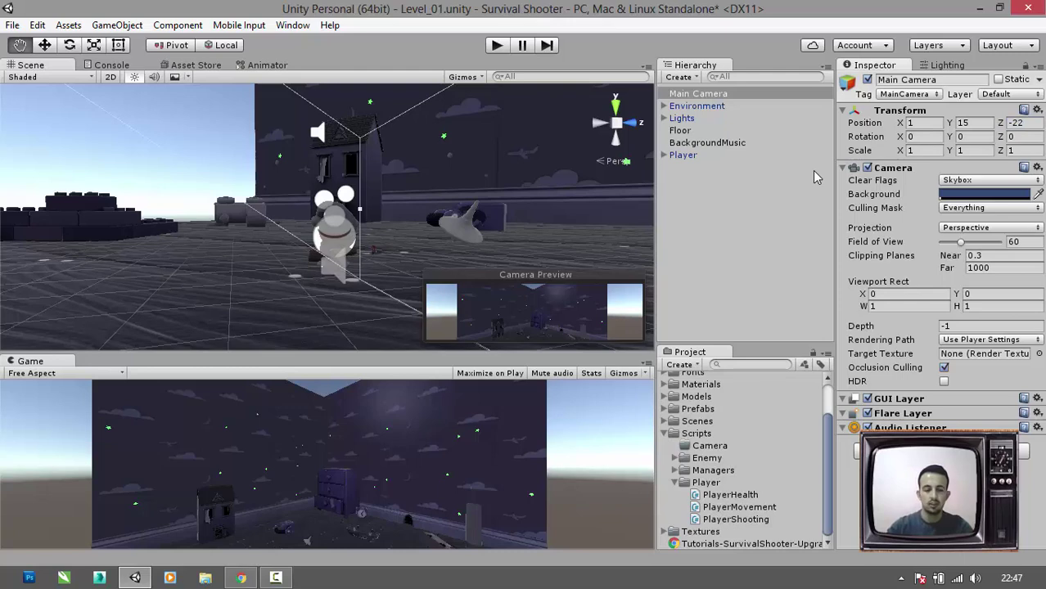
- Tilt the Main Camera to an X rotation of 30
left_click(927, 138)
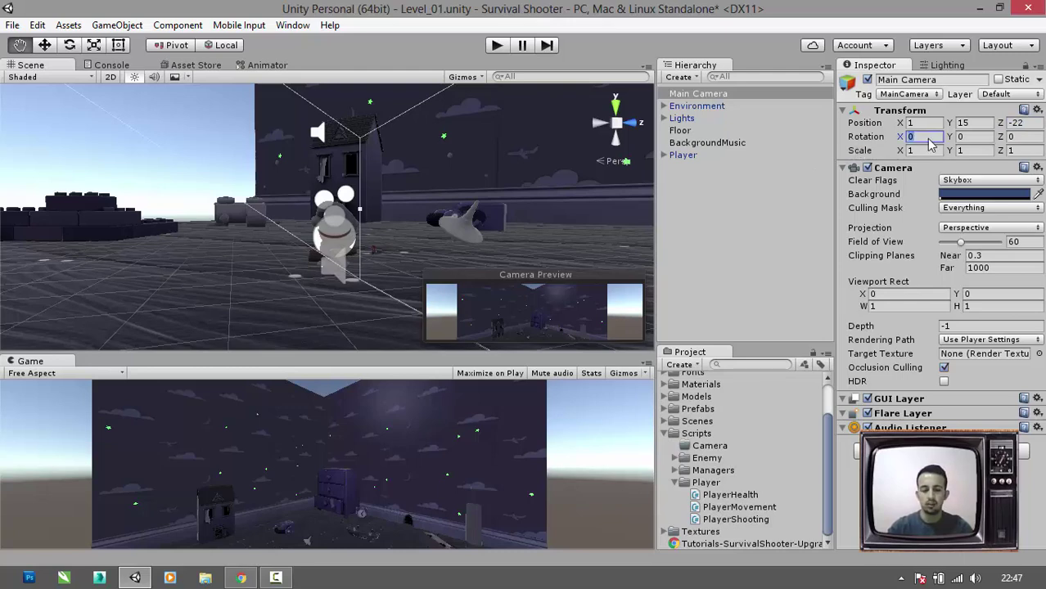
type("30")
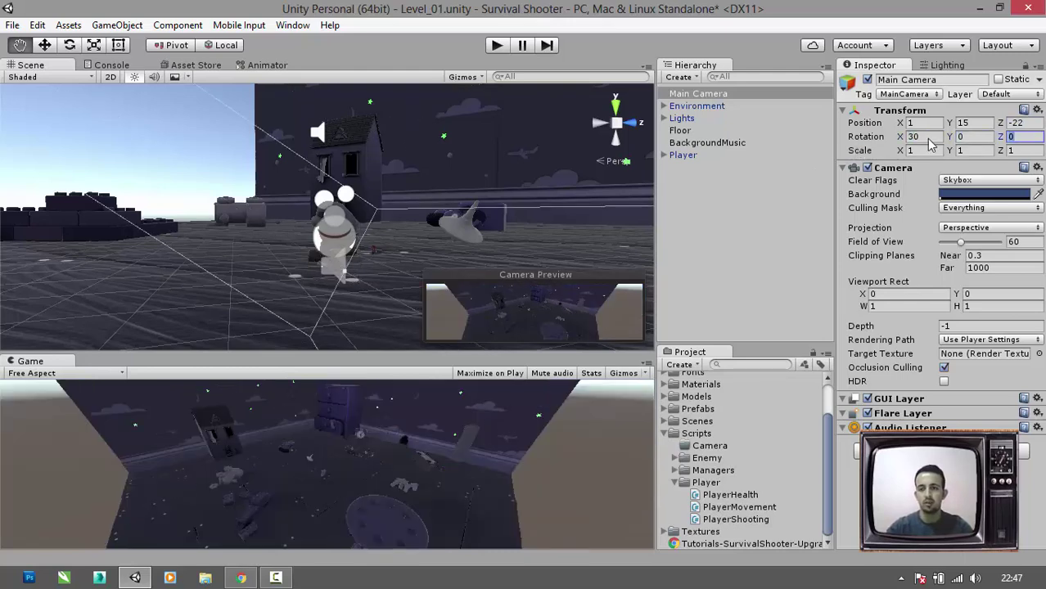
left_click(779, 203)
key("ctrl+z")
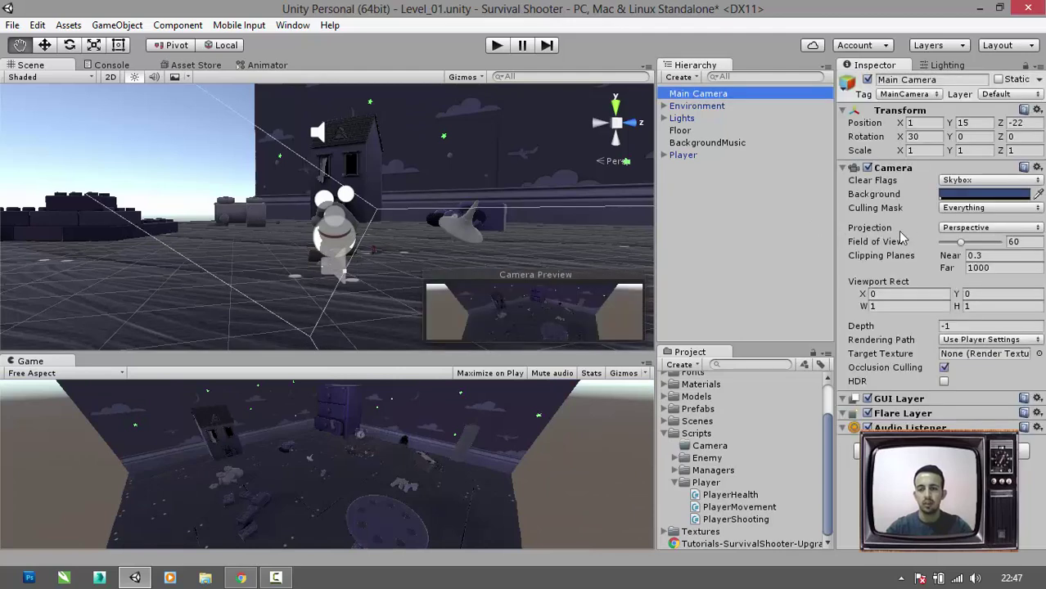
- Switch the camera to Orthographic projection, size 4.5, with a black background
left_click(957, 232)
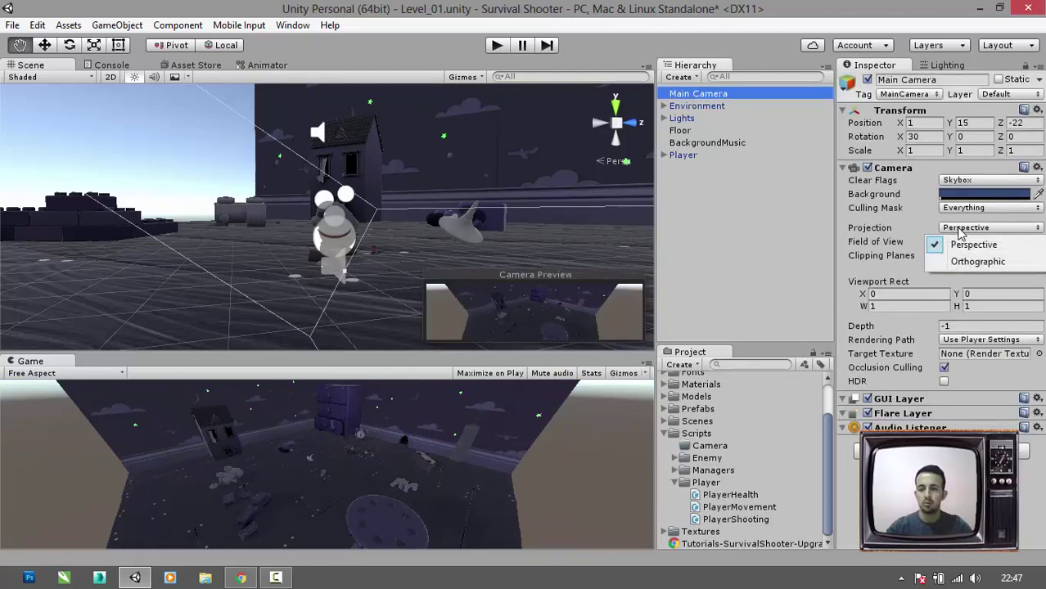
left_click(973, 264)
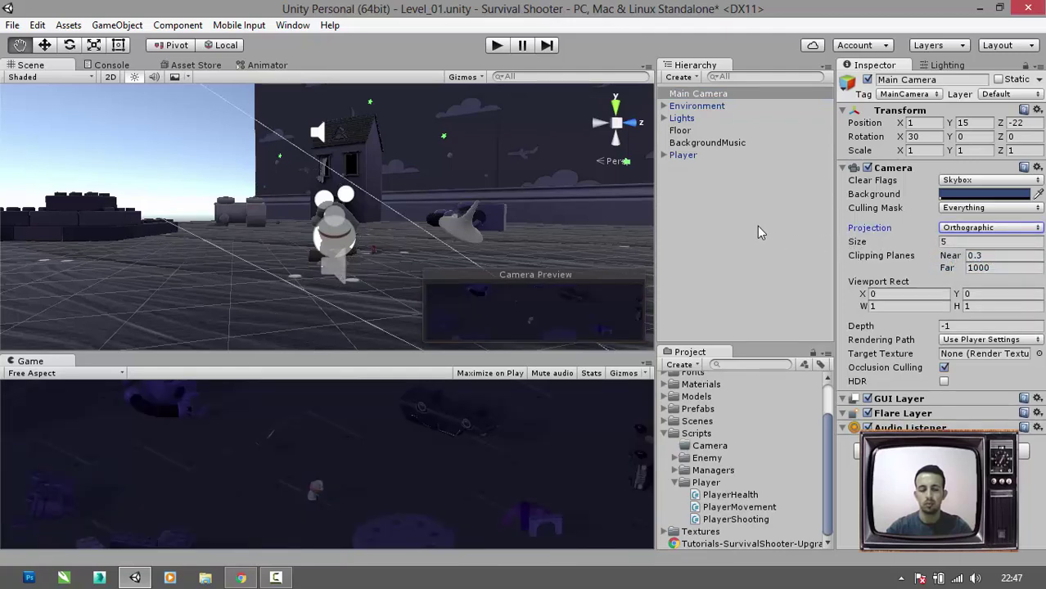
left_click(947, 243)
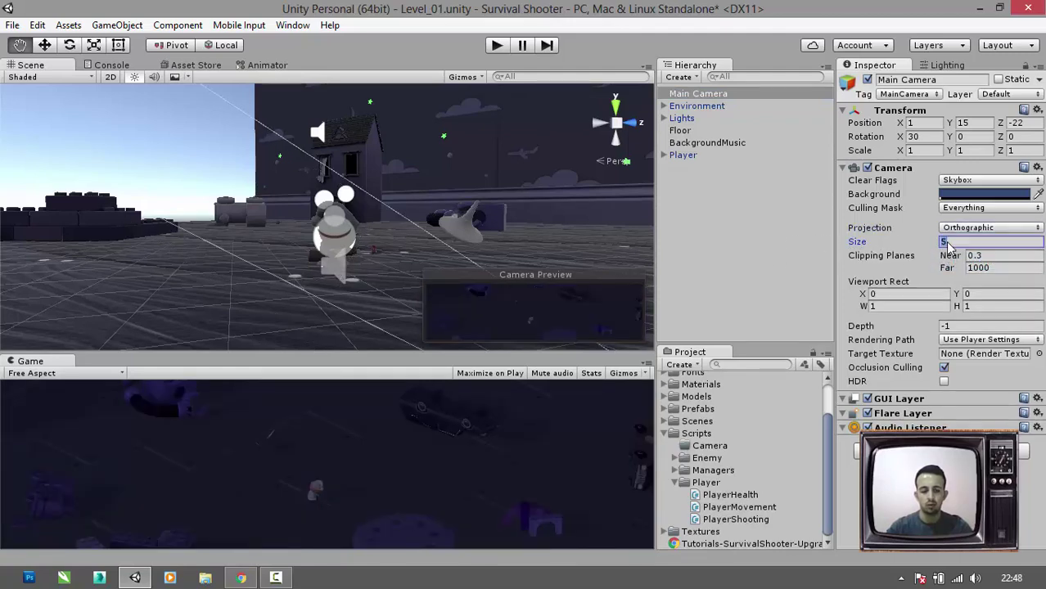
type("4.5")
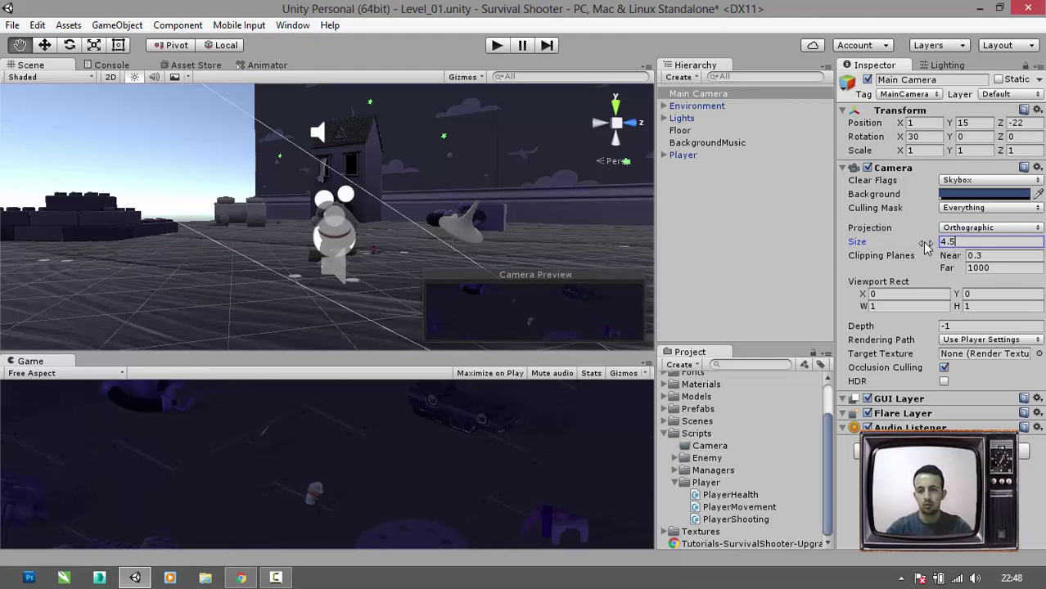
left_click(1028, 195)
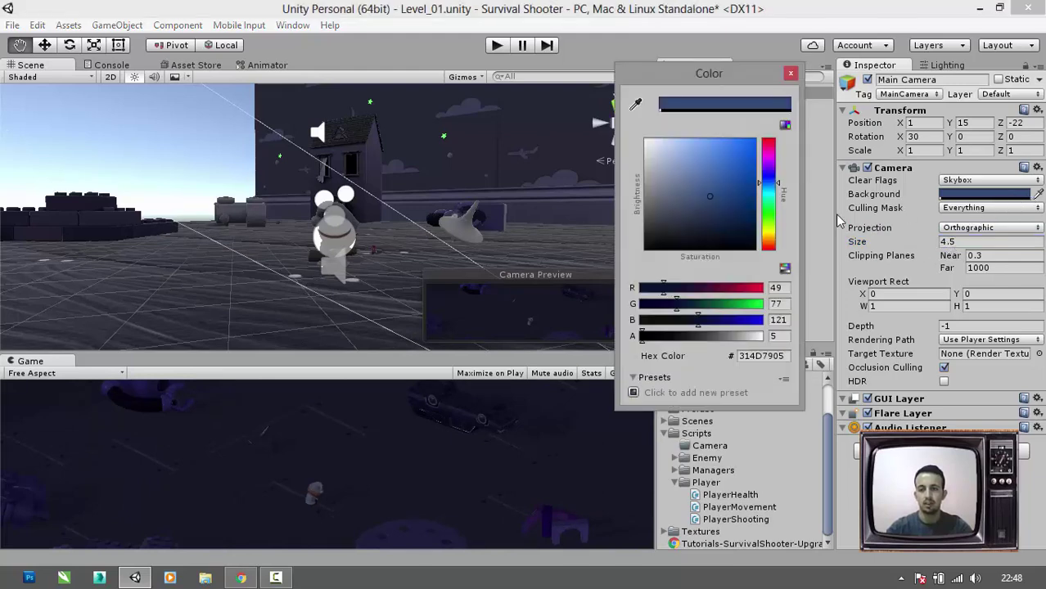
left_click_drag(704, 201, 696, 271)
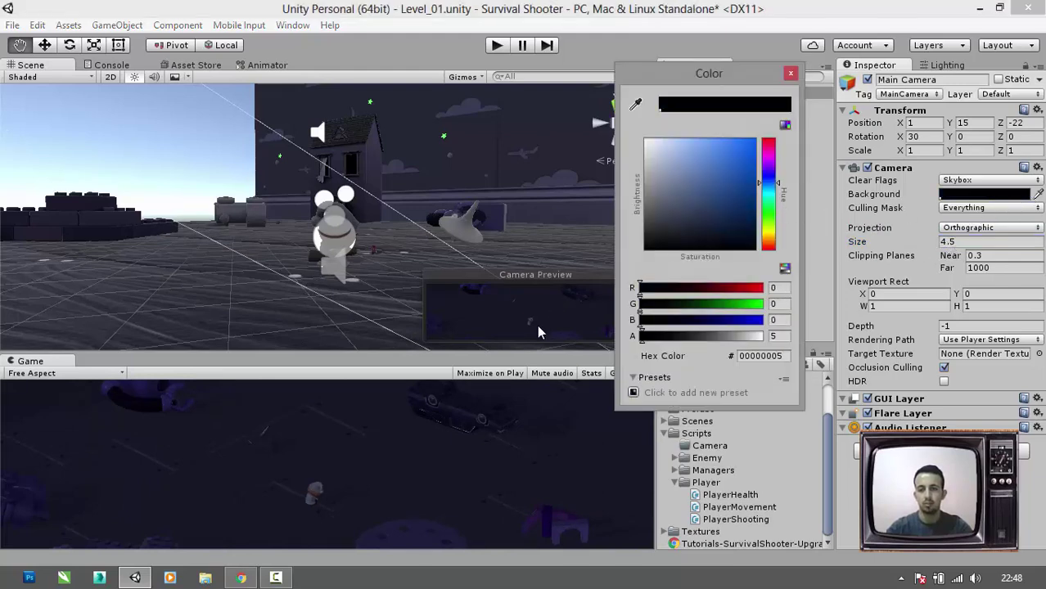
left_click(791, 74)
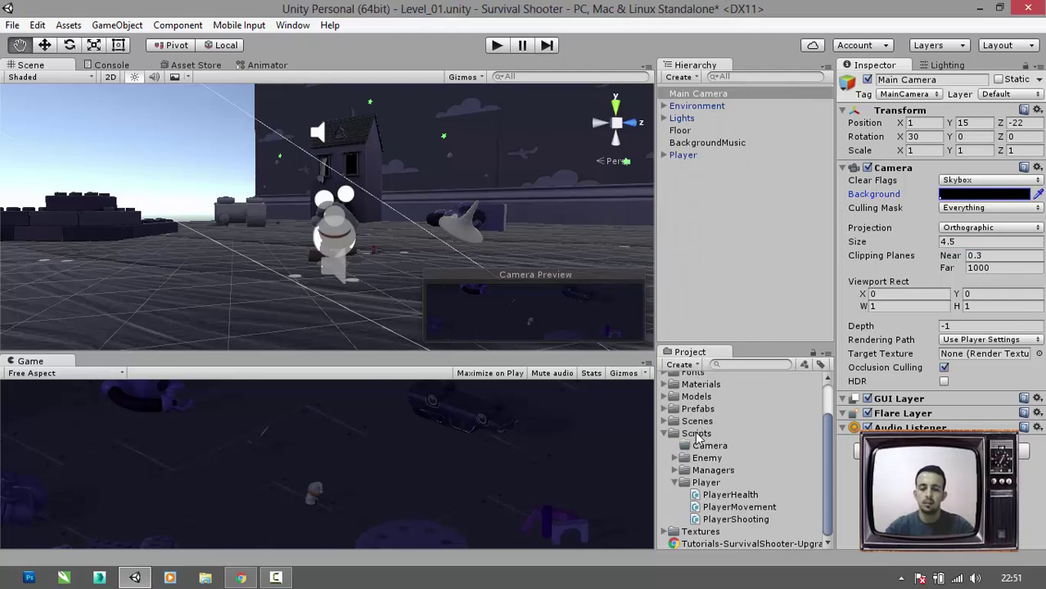
- Create a new C# script named CameraFollow in the Scripts/Camera folder
left_click(696, 434)
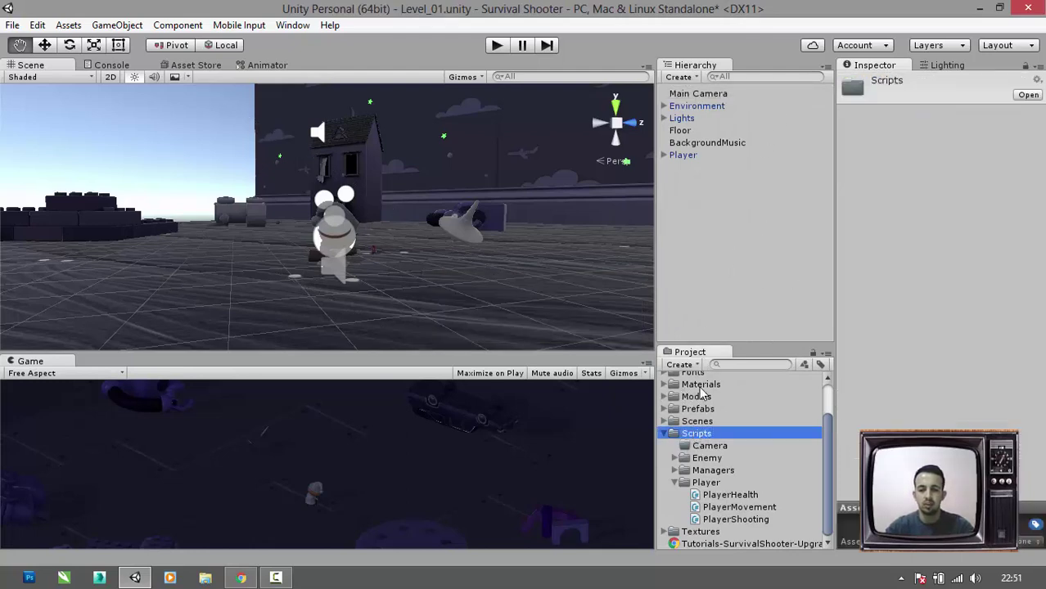
left_click(703, 447)
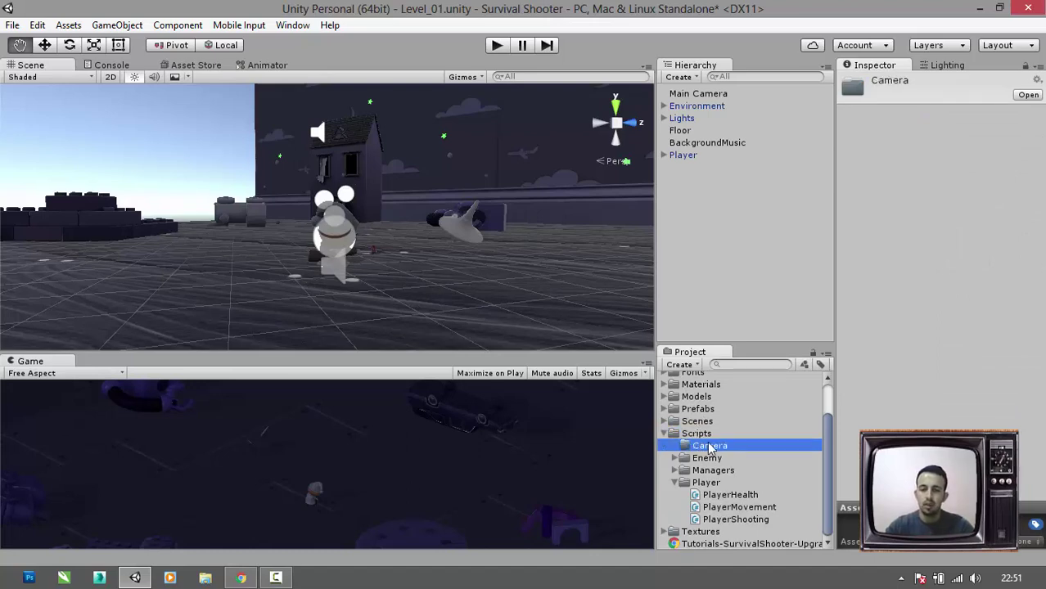
left_click(689, 366)
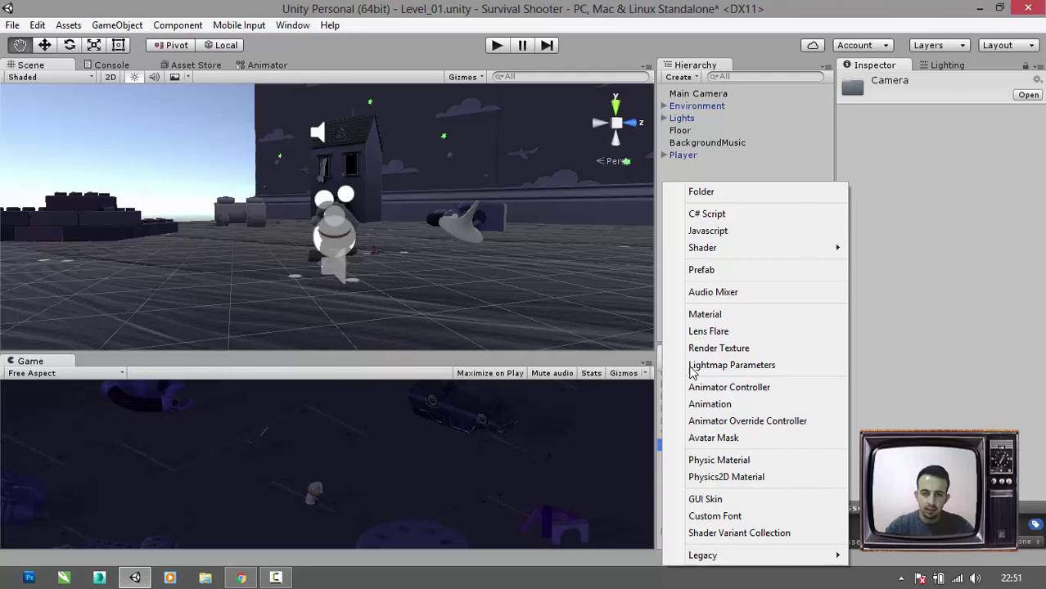
left_click(722, 214)
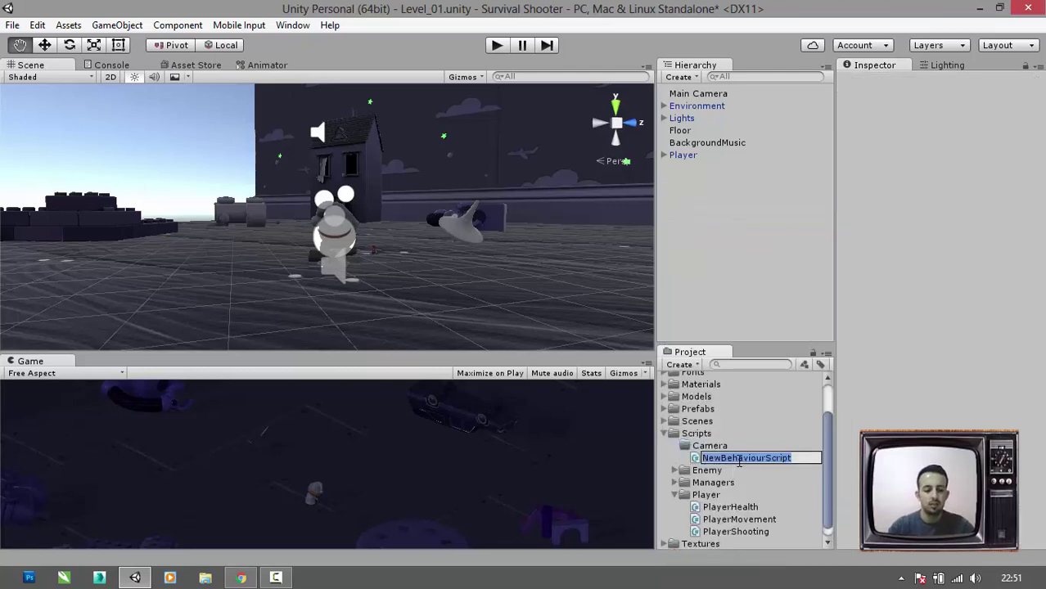
type("Camera")
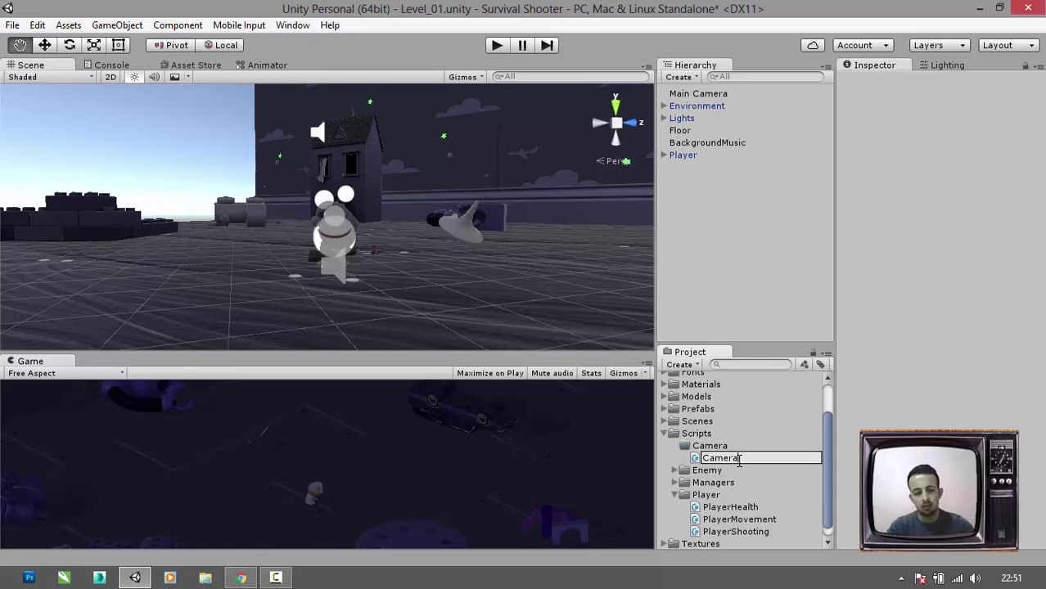
type("Follow")
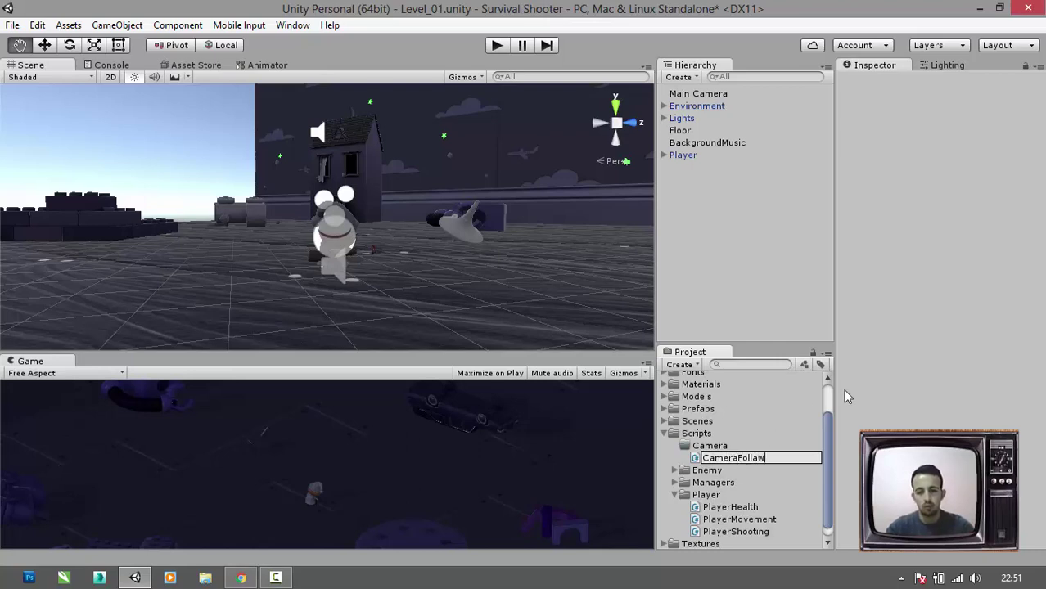
key("BackSpace")
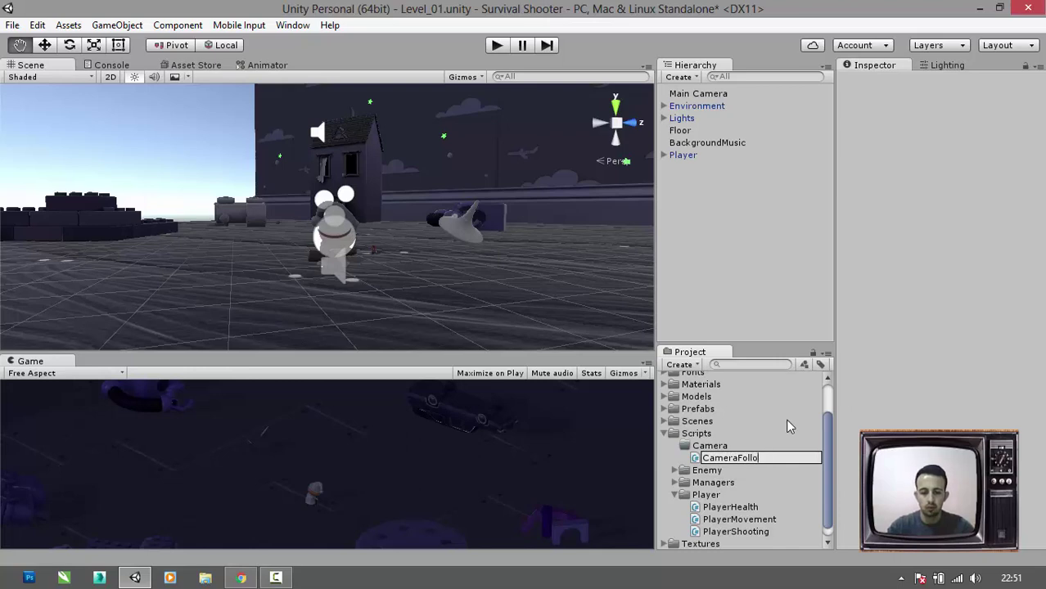
key("Return")
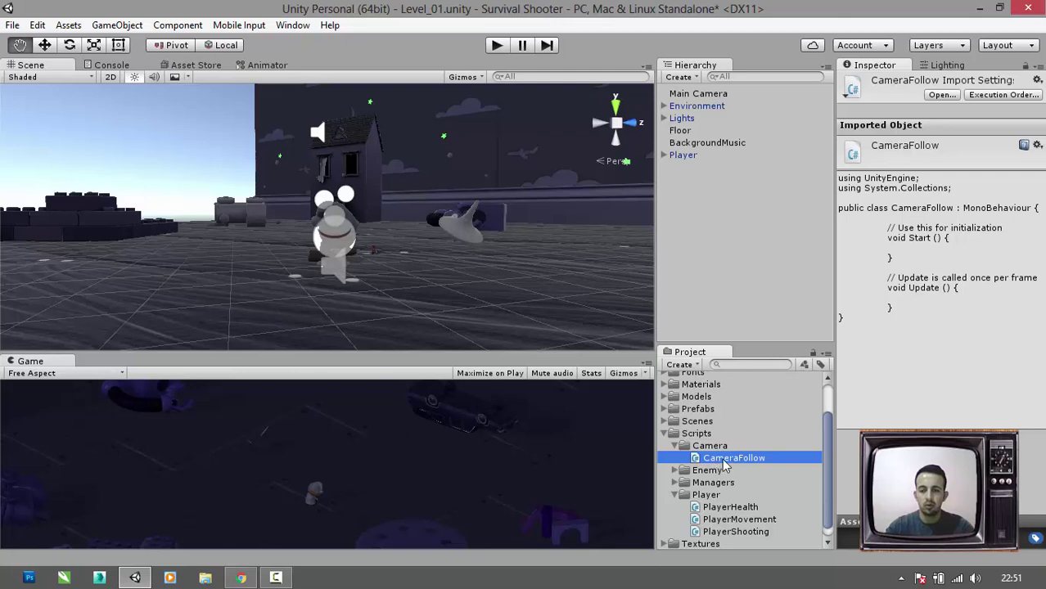
- Attach CameraFollow to Main Camera and open the script in MonoDevelop
scroll(724, 467, "up", 1)
left_click_drag(723, 468, 703, 97)
left_click(701, 95)
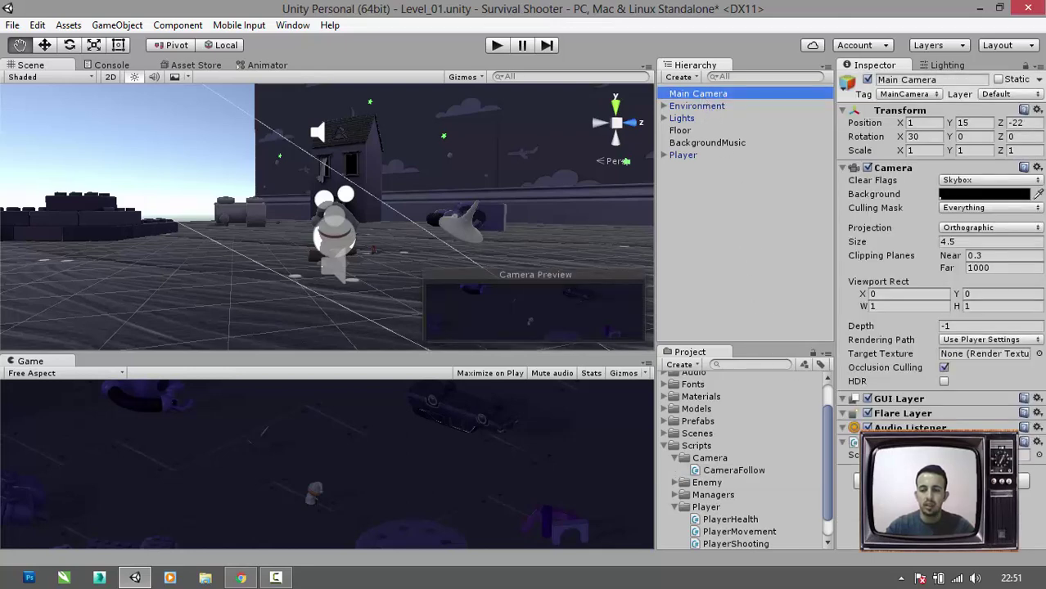
left_click(843, 168)
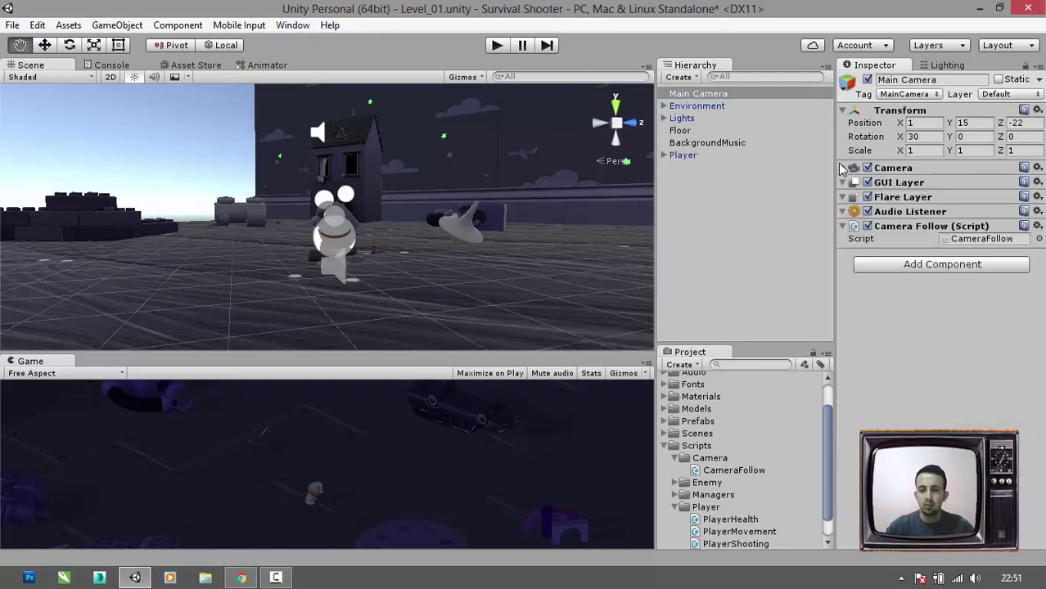
left_click(987, 239)
double_click(987, 240)
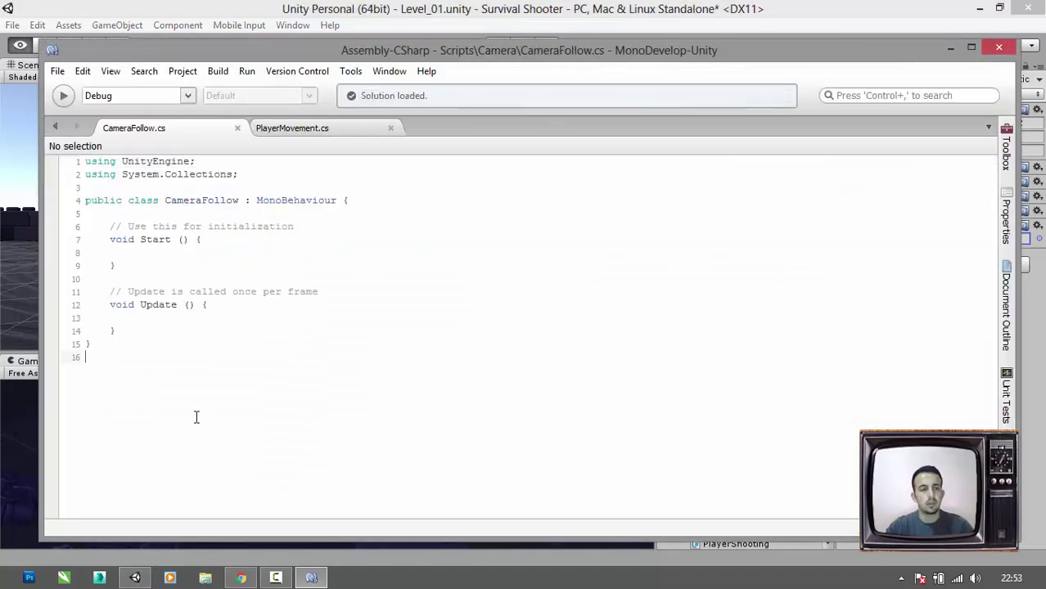
- Replace the CameraFollow.cs template code with the full smoothed target-following script
left_click_drag(176, 424, 11, 161)
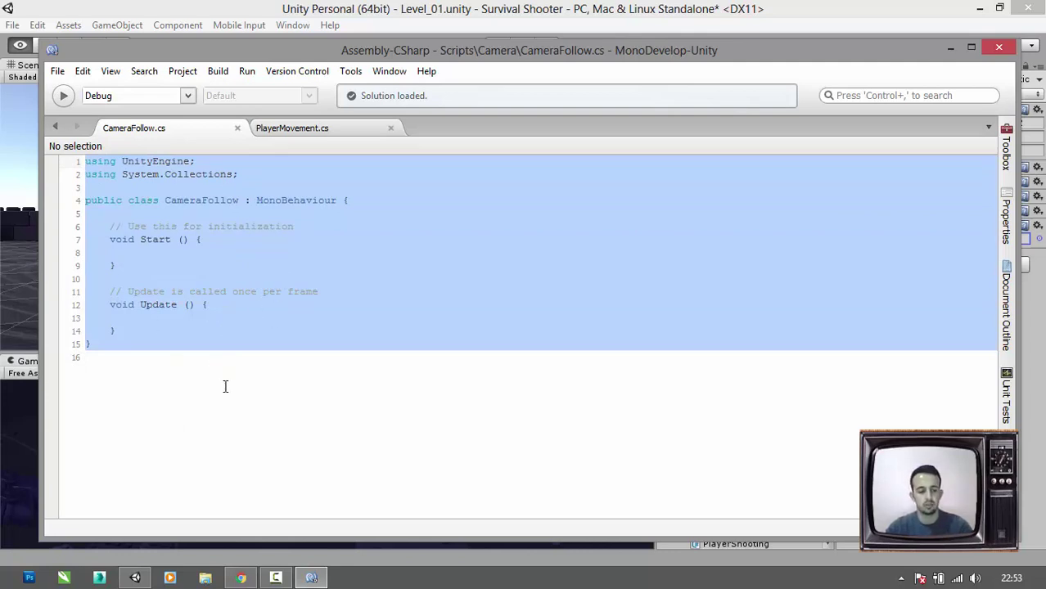
key("ctrl+v")
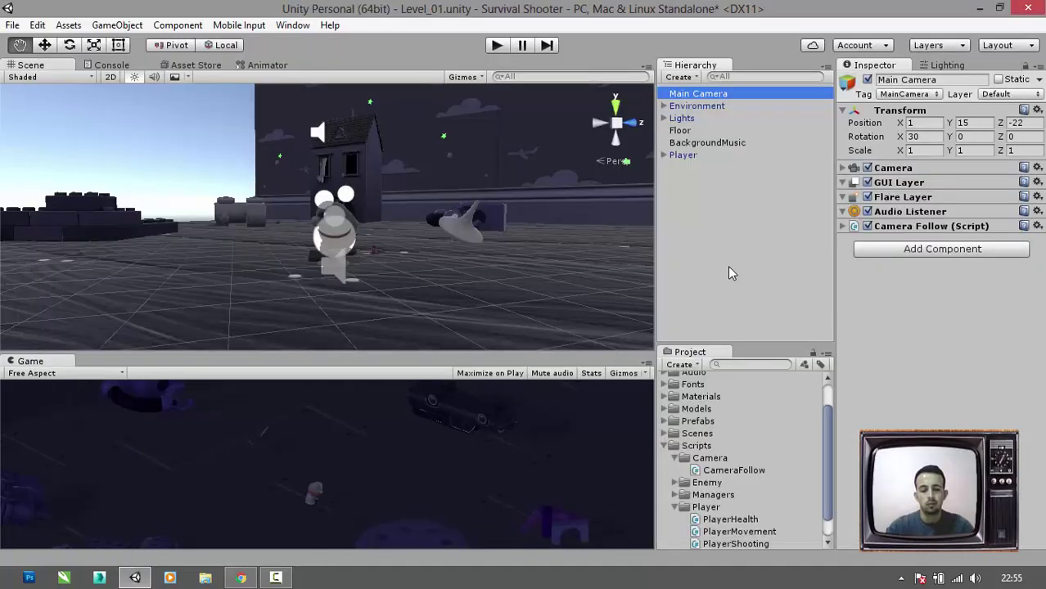
- Assign the Player as the Main Camera's Camera Follow target and save the Level_01 scene
left_click(842, 226)
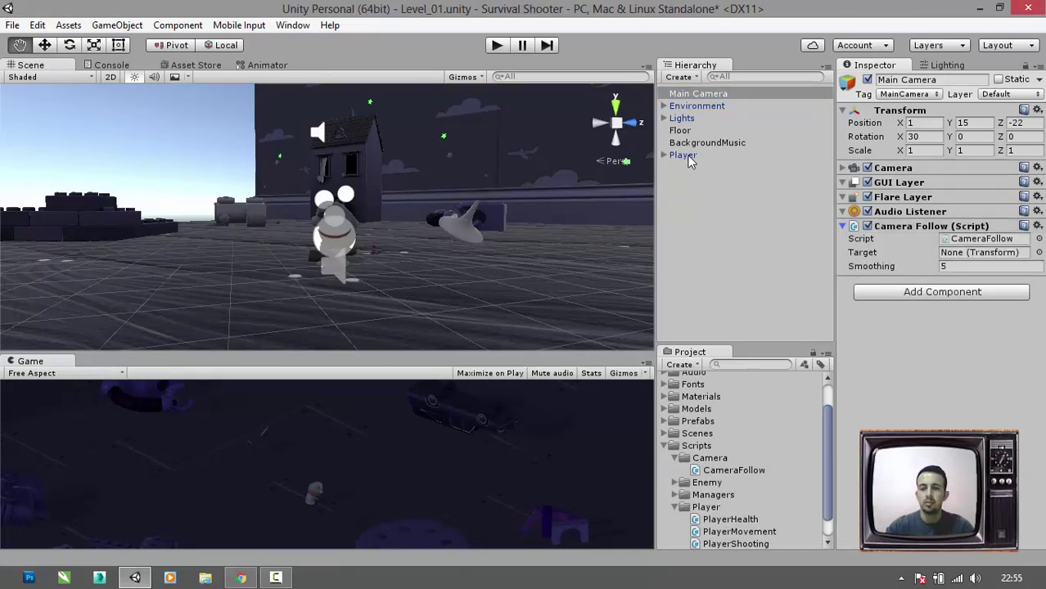
left_click_drag(686, 156, 963, 260)
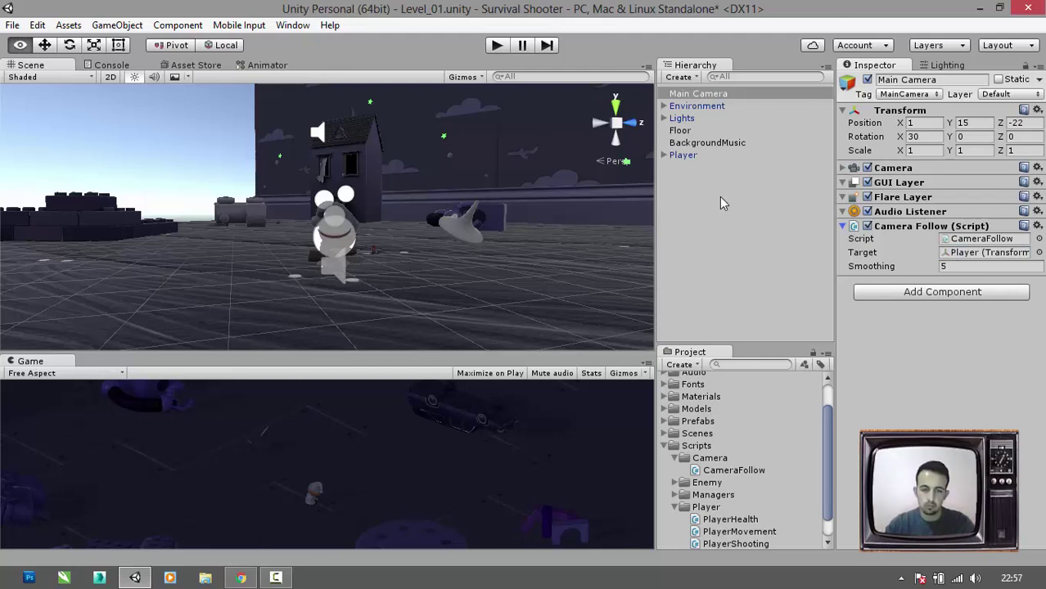
key("ctrl+s")
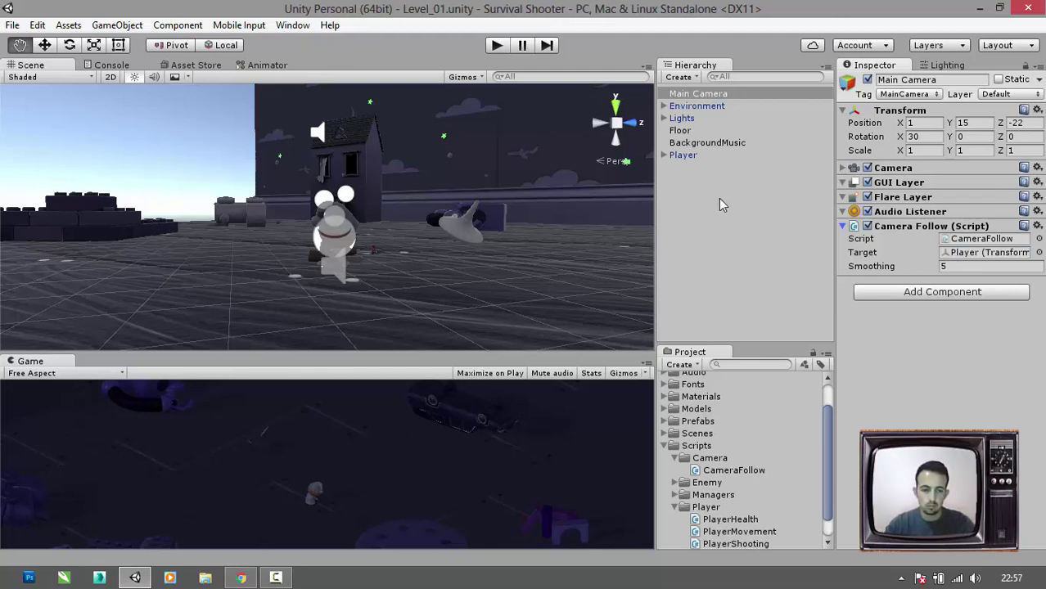
left_click(694, 156)
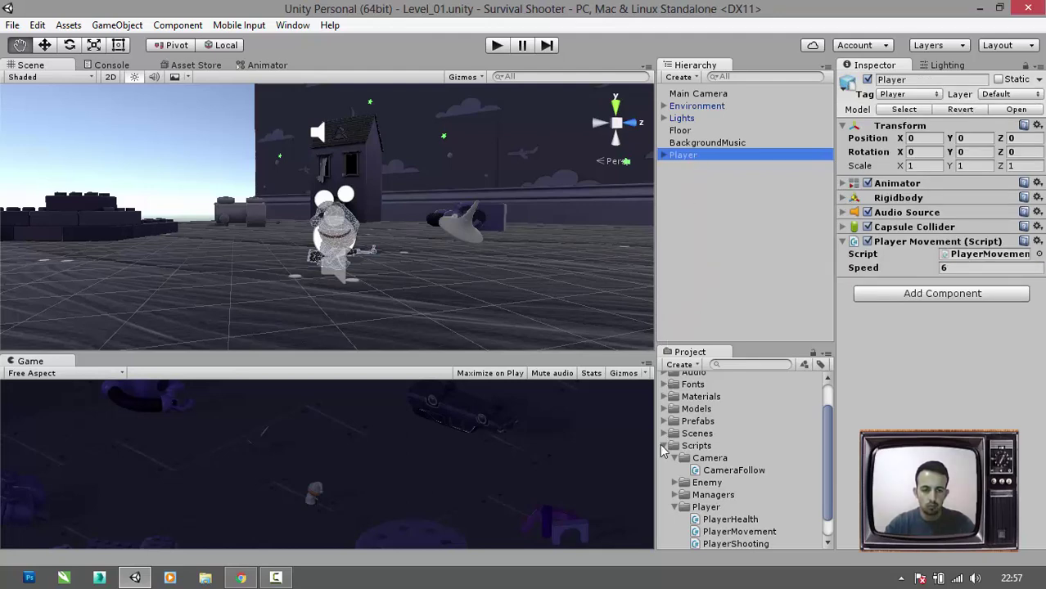
- Make the configured Player object into a prefab in the Prefabs folder
left_click(669, 445)
left_click(701, 157)
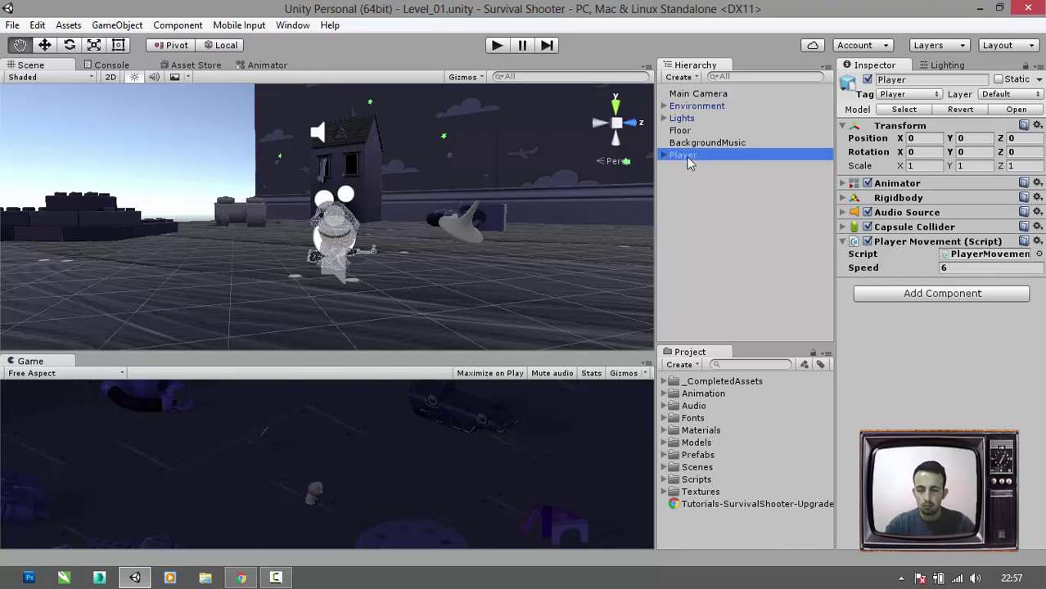
left_click_drag(726, 164, 701, 463)
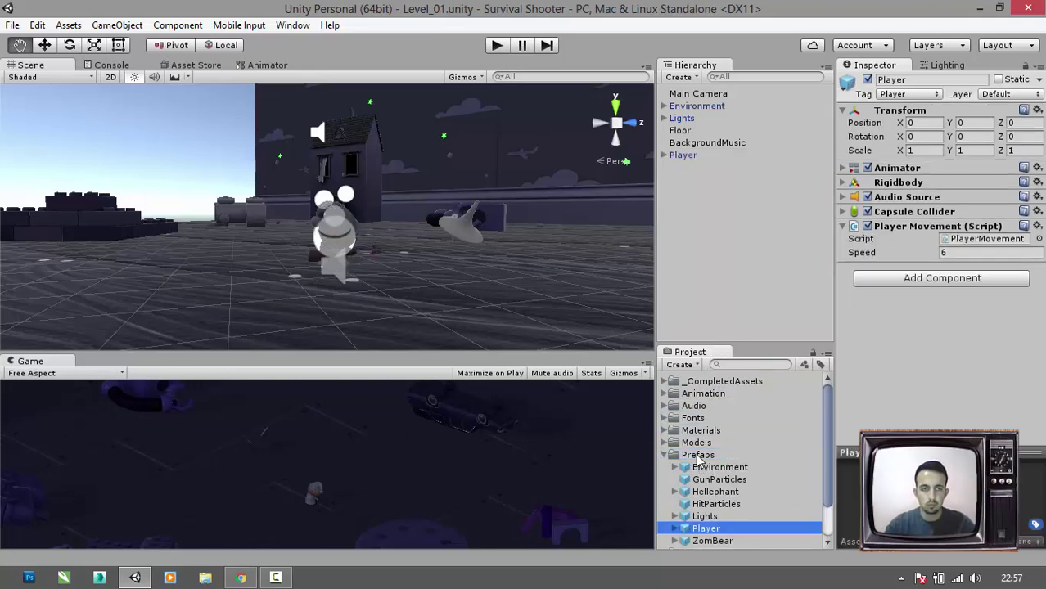
- Collapse the Prefabs folder, clear the selection and enlarge the Game view
left_click(672, 456)
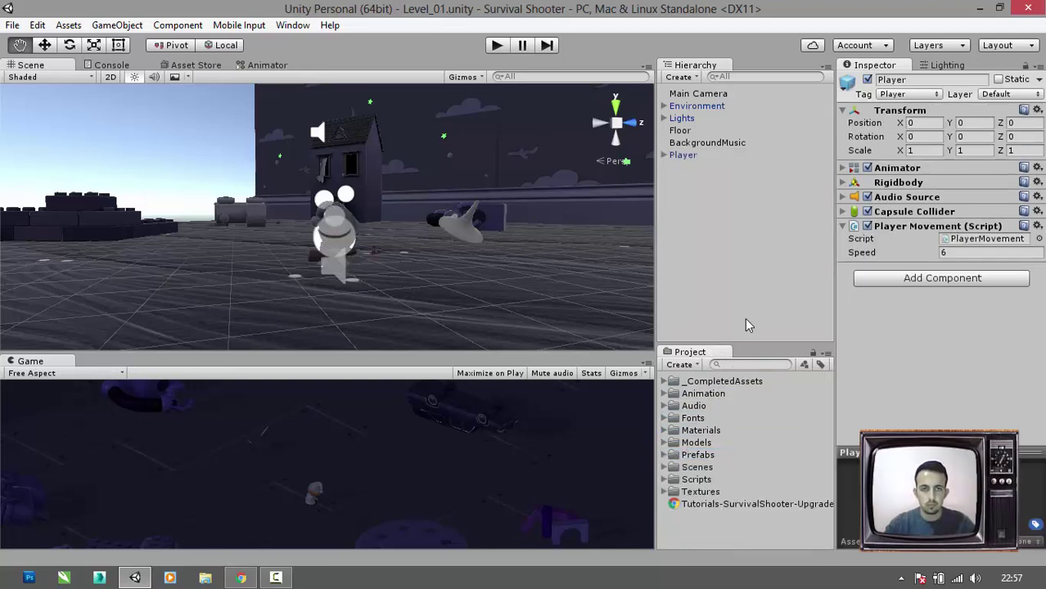
left_click(745, 275)
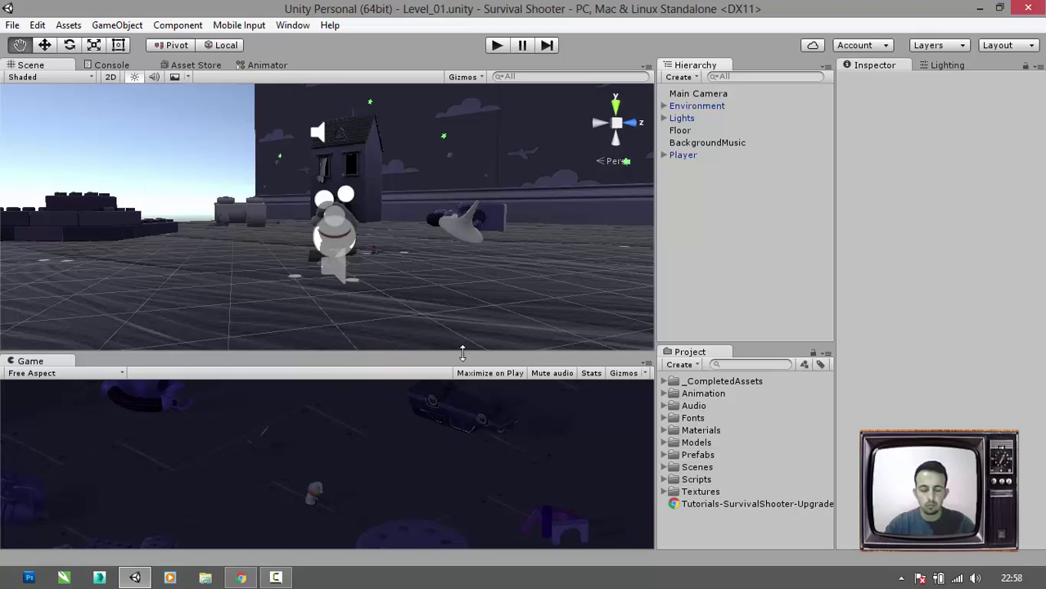
left_click_drag(470, 355, 483, 230)
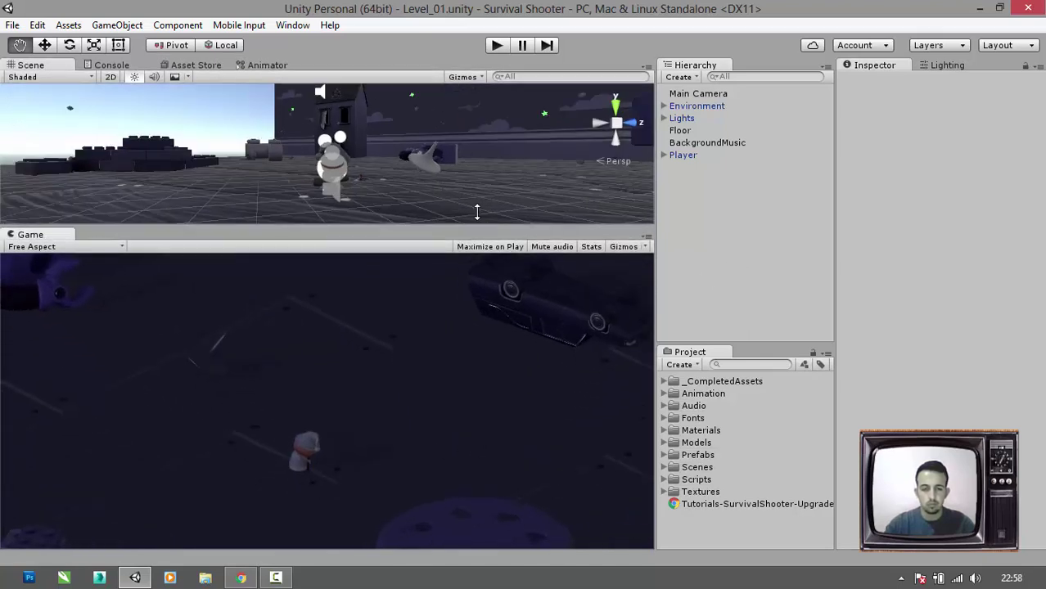
left_click(497, 46)
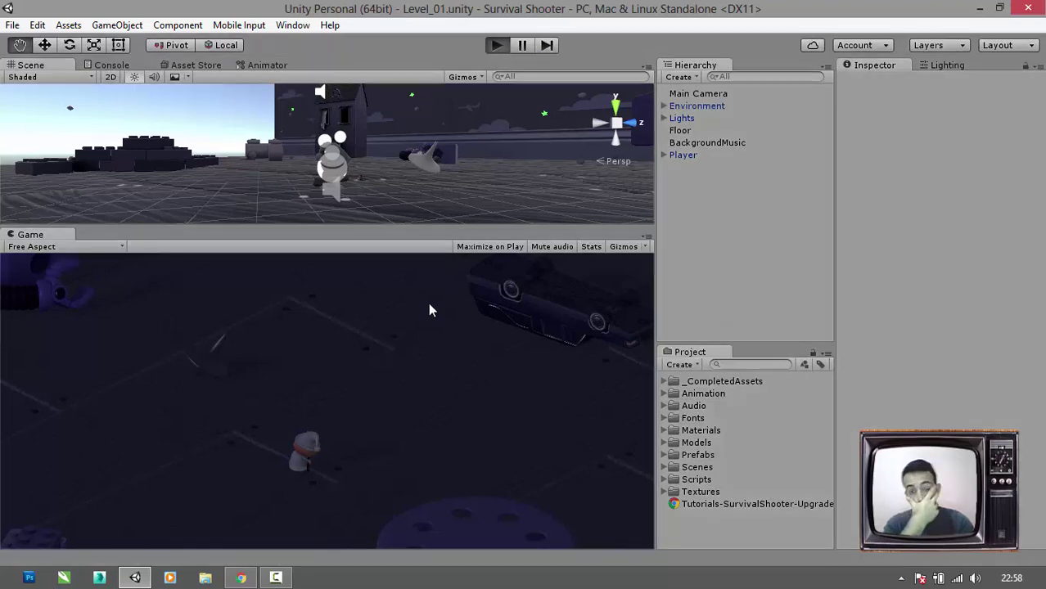
key("a")
key("d")
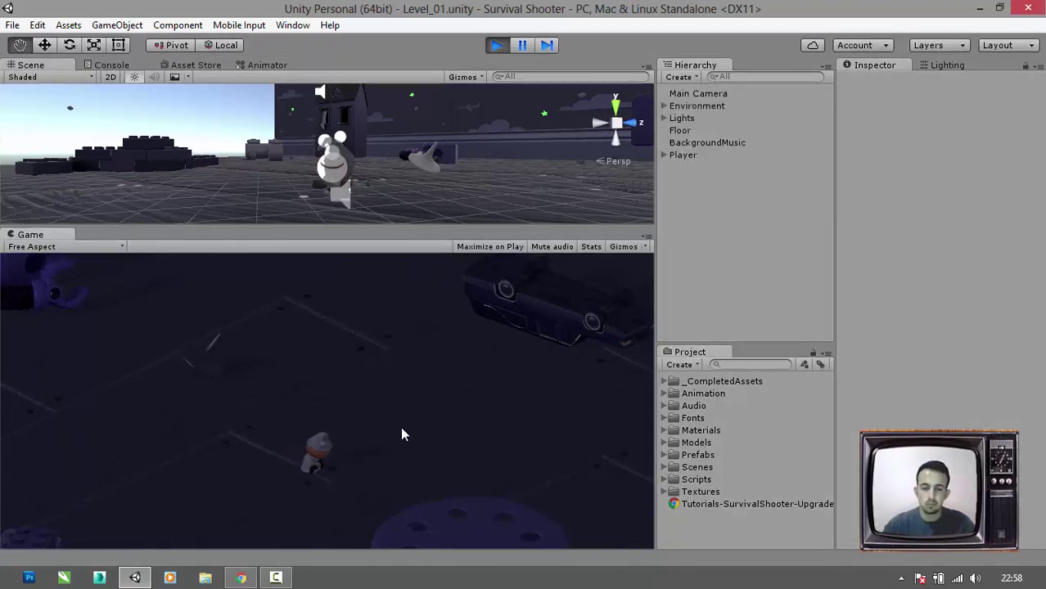
key("w")
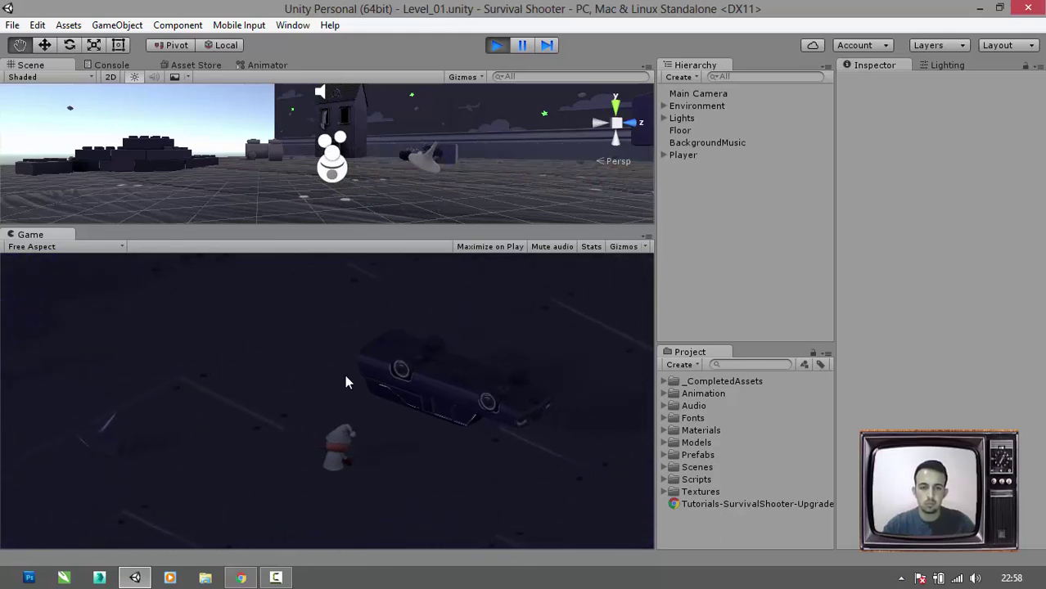
key("s")
key("a")
key("d")
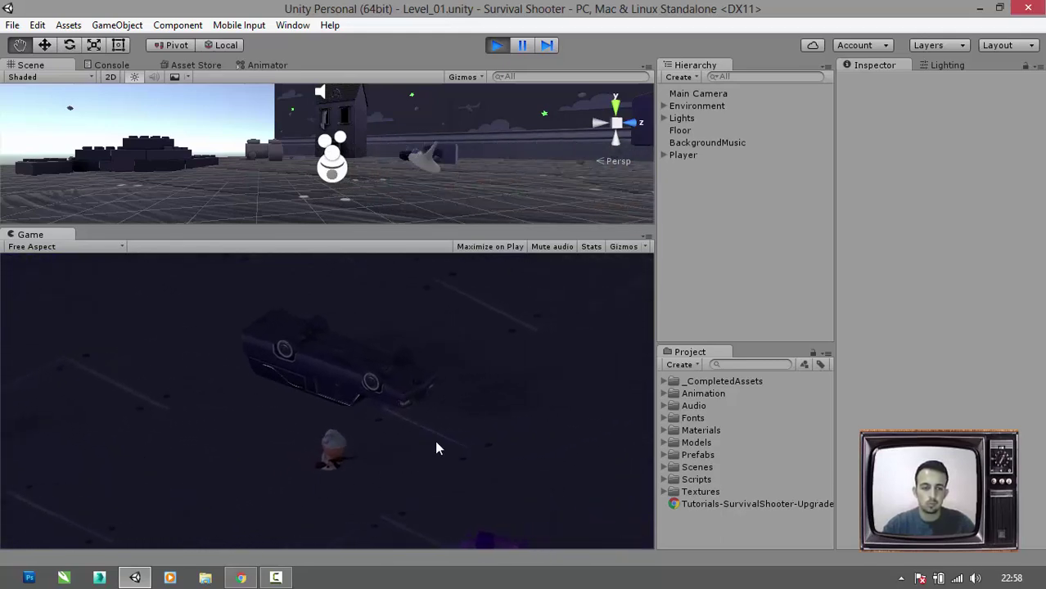
key("w")
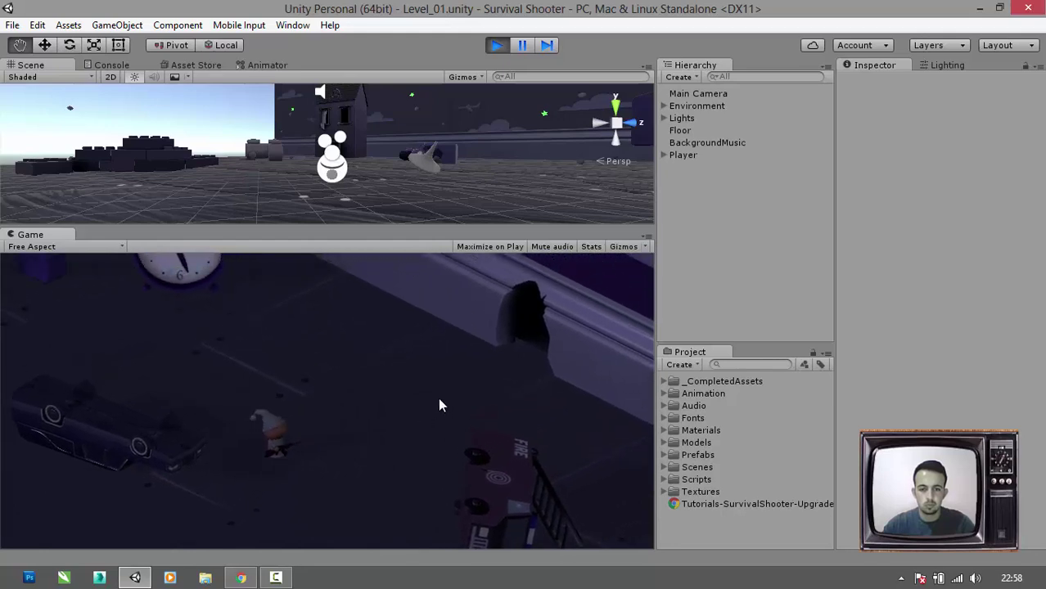
key("w")
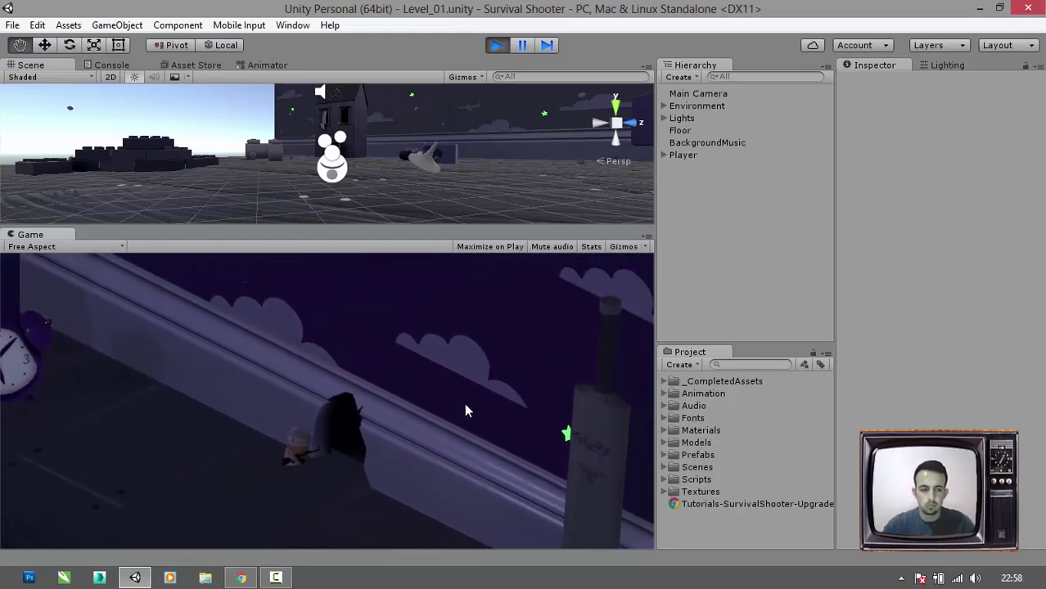
key("d")
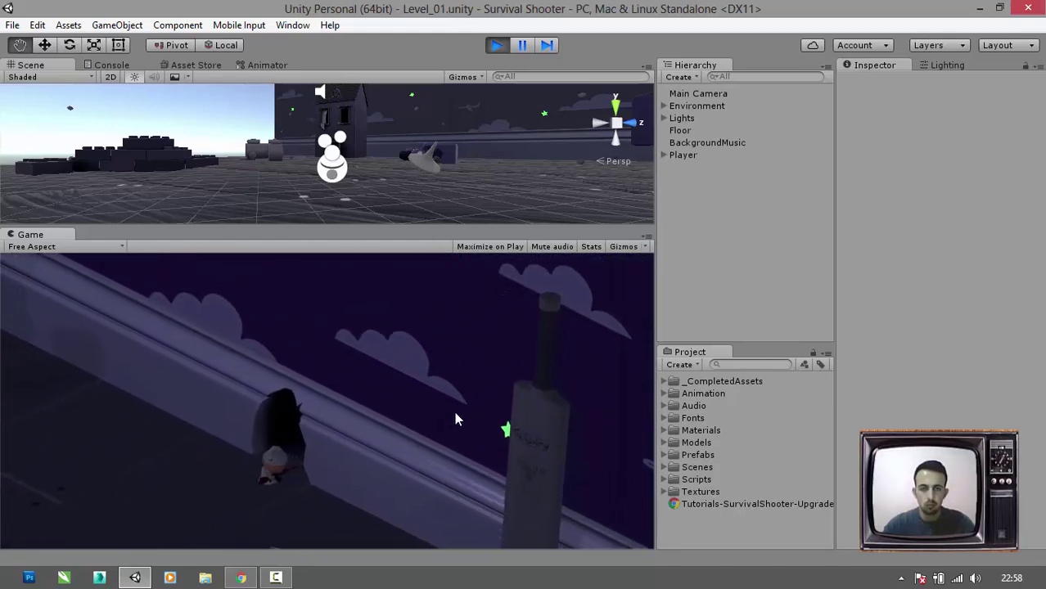
key("s")
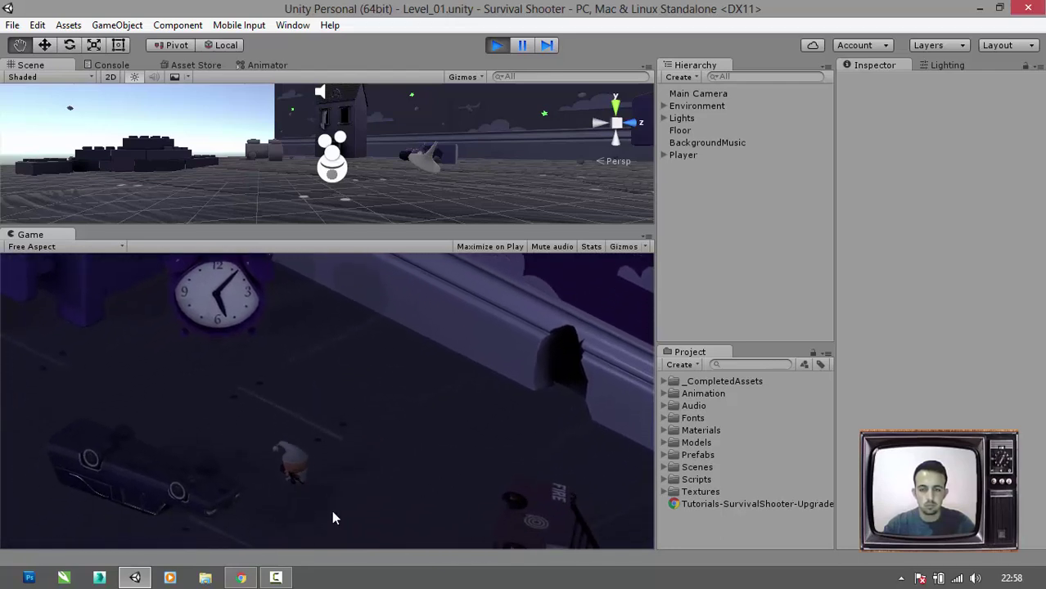
key("s")
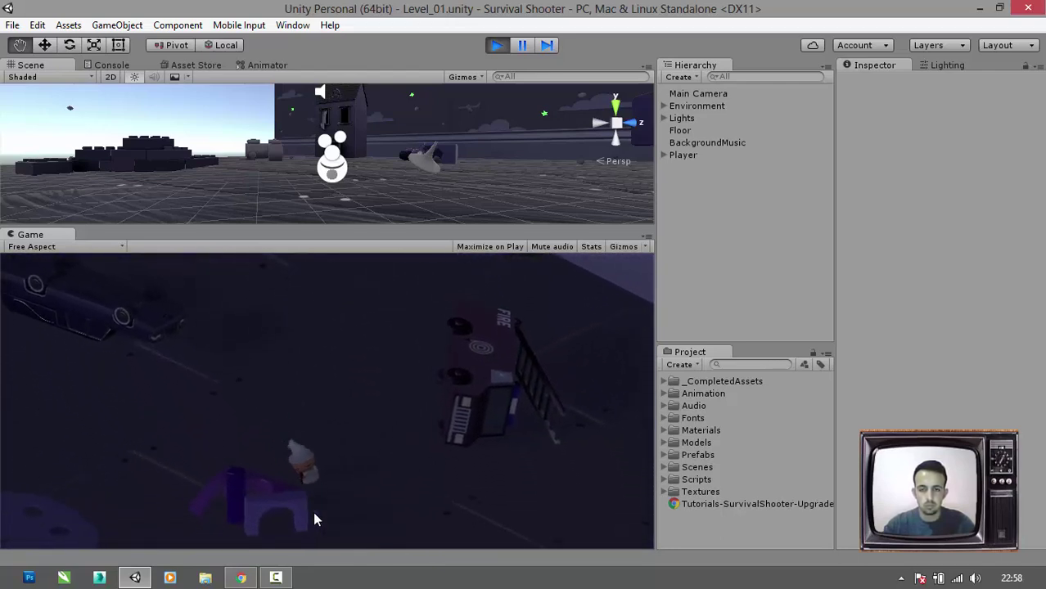
key("s")
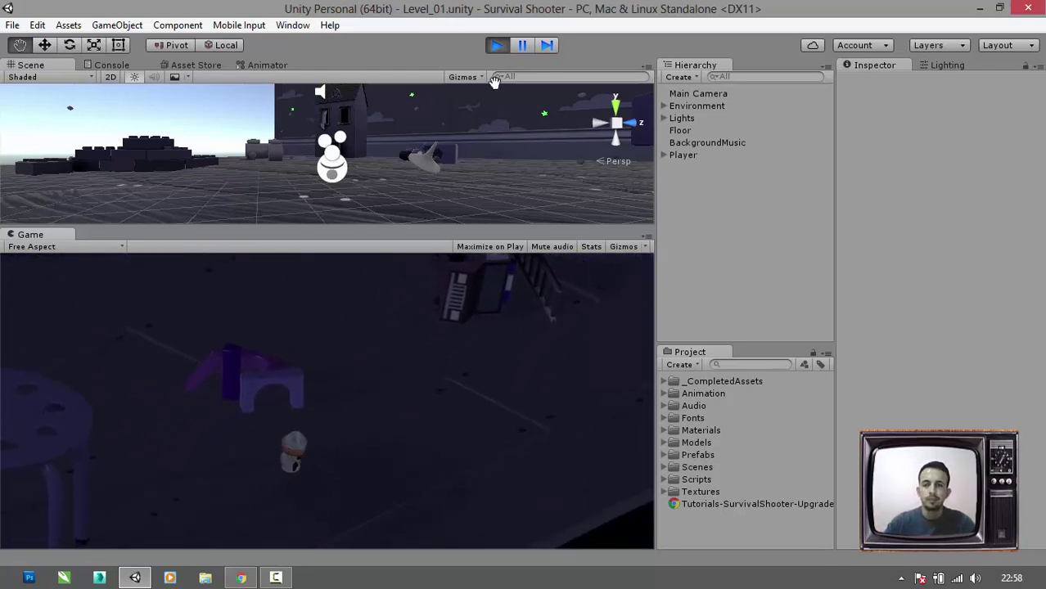
left_click(497, 45)
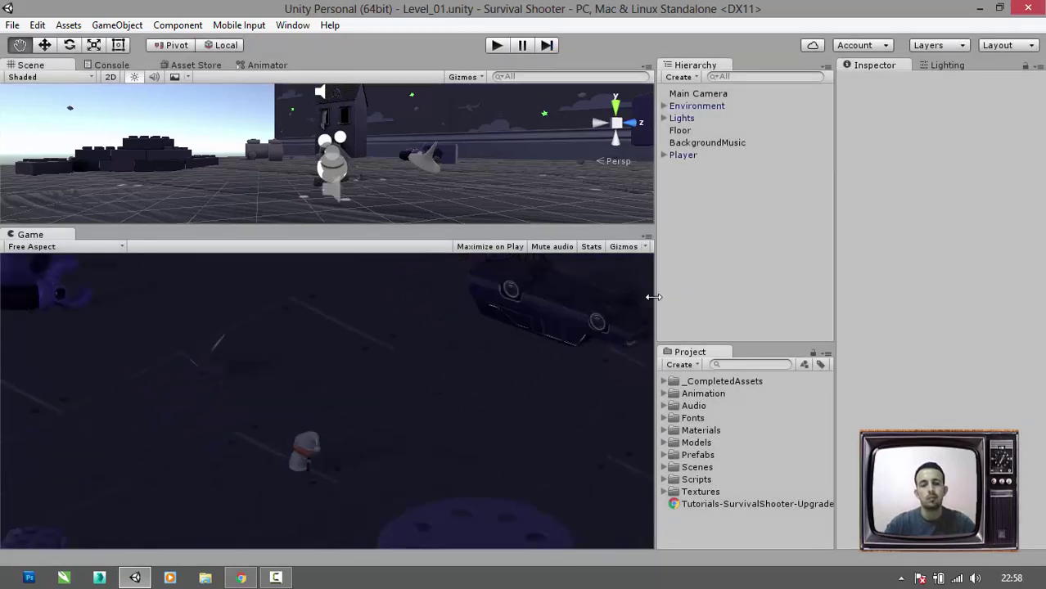
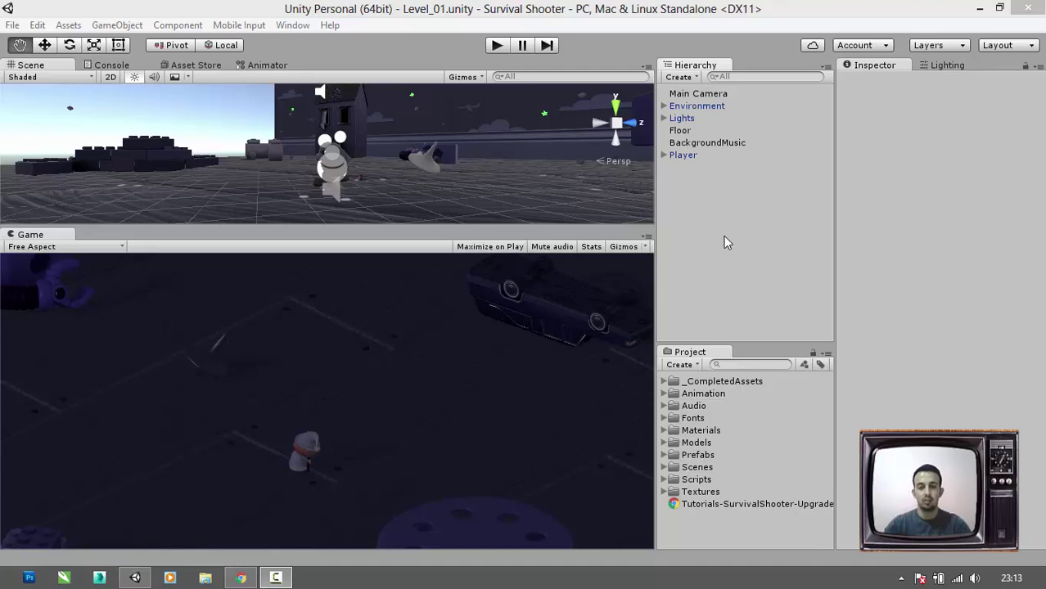
- Preview Zombunny's animation in the Inspector, then drag Zombunny into the Level_01 scene
left_click(666, 444)
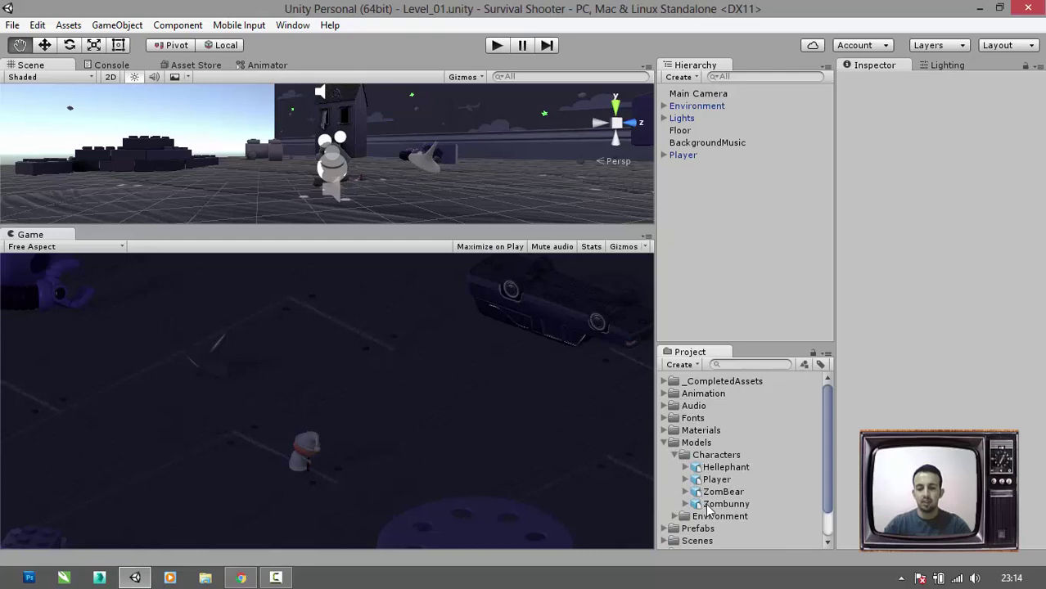
left_click(710, 506)
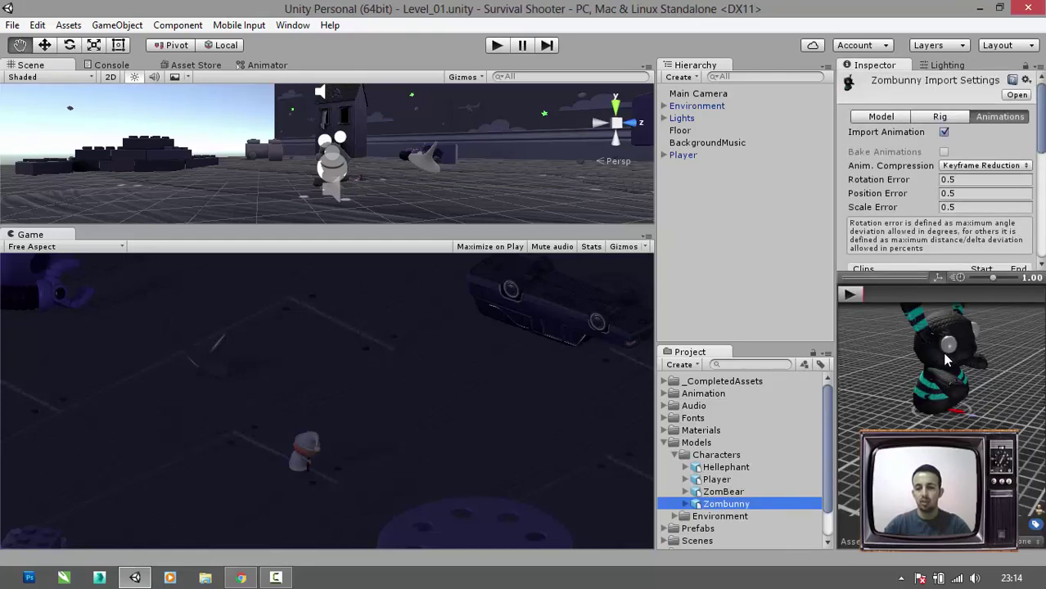
left_click(850, 294)
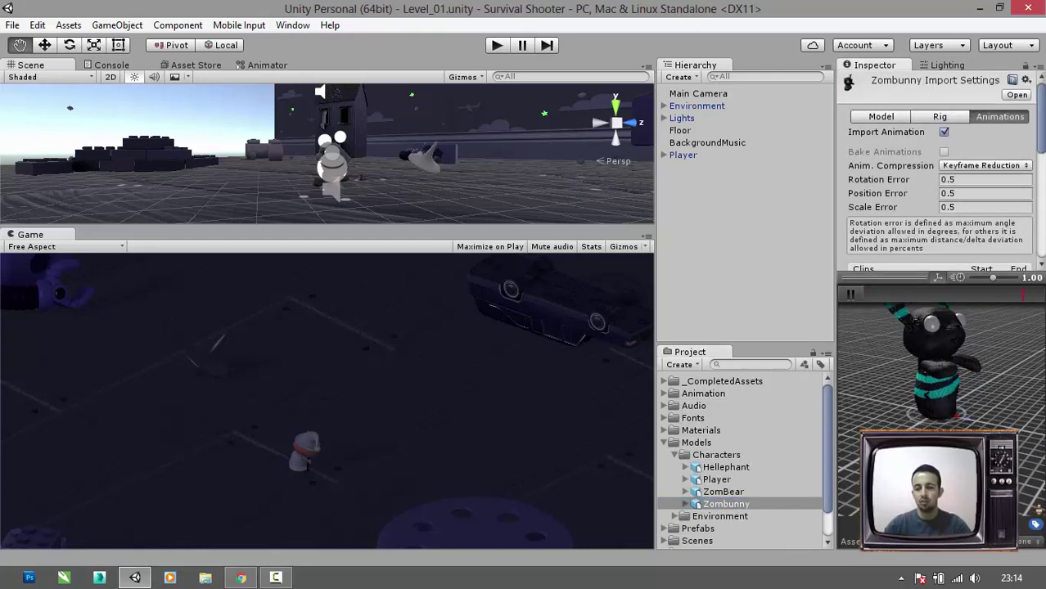
left_click_drag(912, 332, 962, 412)
left_click(851, 295)
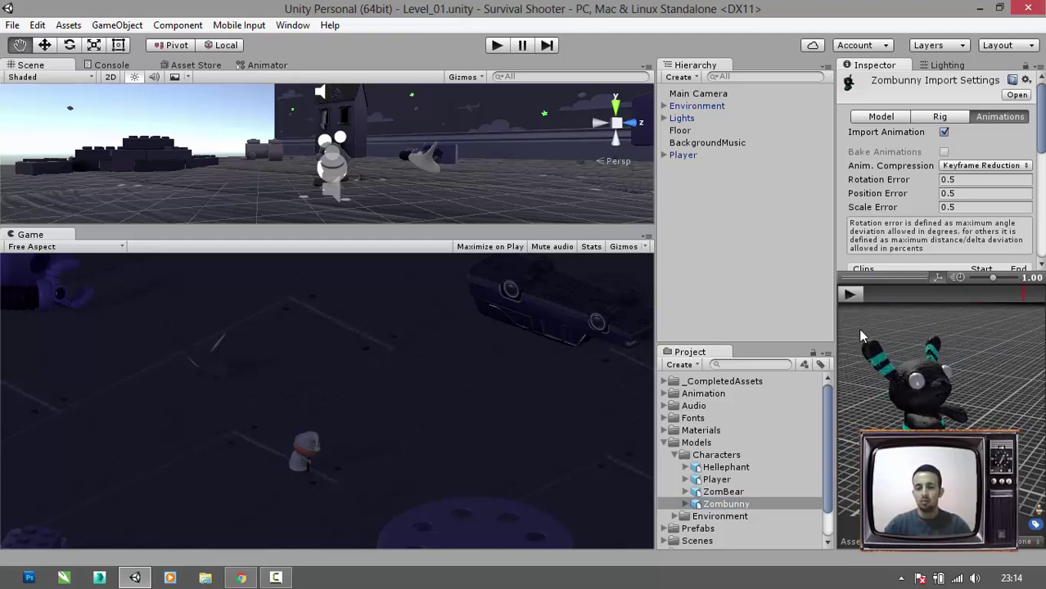
left_click_drag(721, 505, 460, 316)
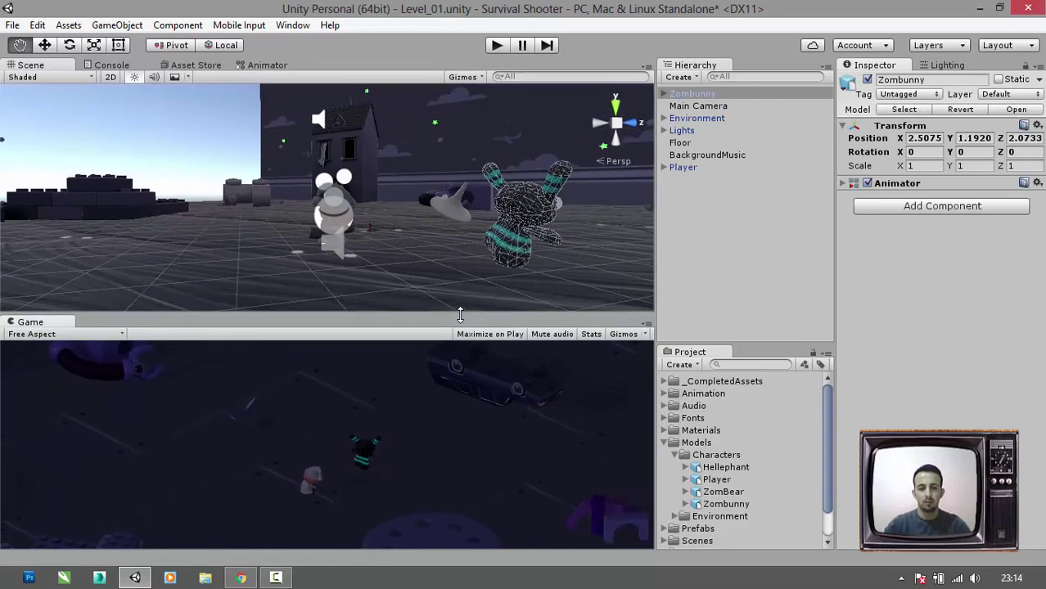
- Reselect Zombunny in the Hierarchy and collapse the Models folder in the Project panel
left_click(733, 214)
left_click(711, 96)
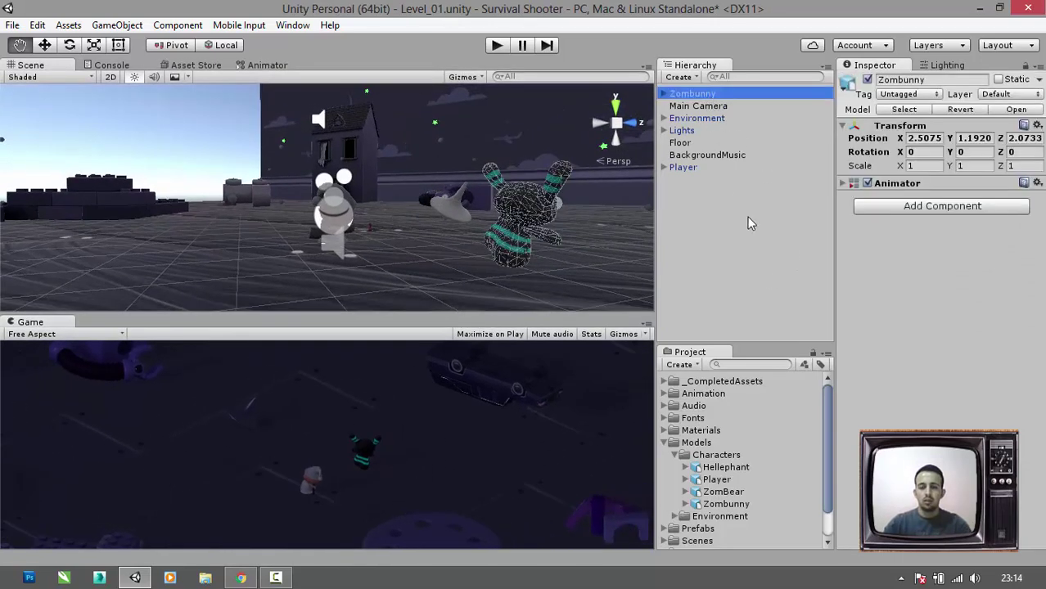
left_click(664, 443)
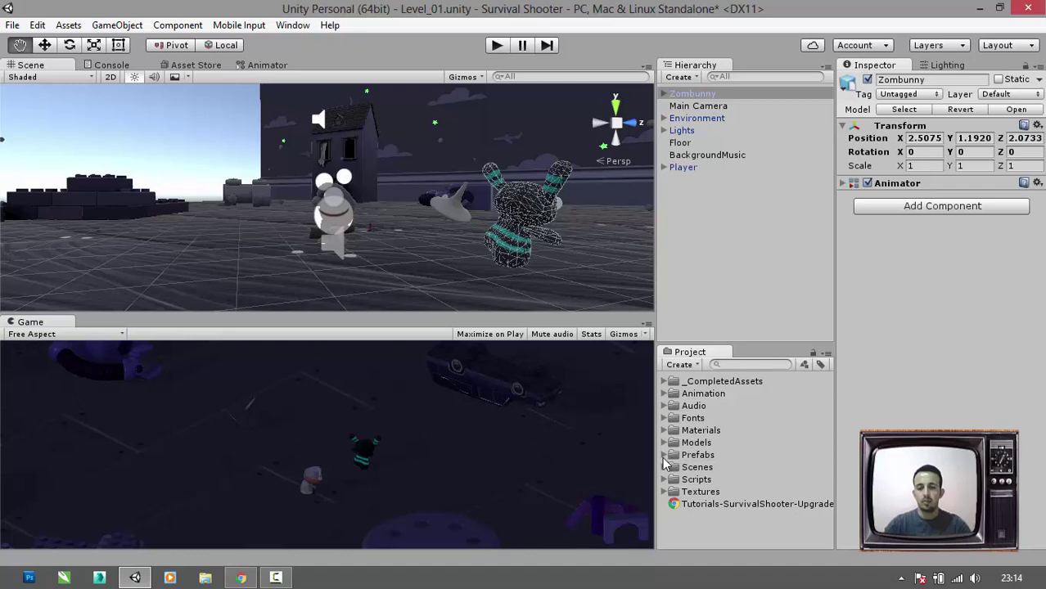
- Drag the HitParticles prefab from Prefabs onto Zombunny in the Hierarchy, then reselect Zombunny
left_click(695, 455)
left_click(664, 455)
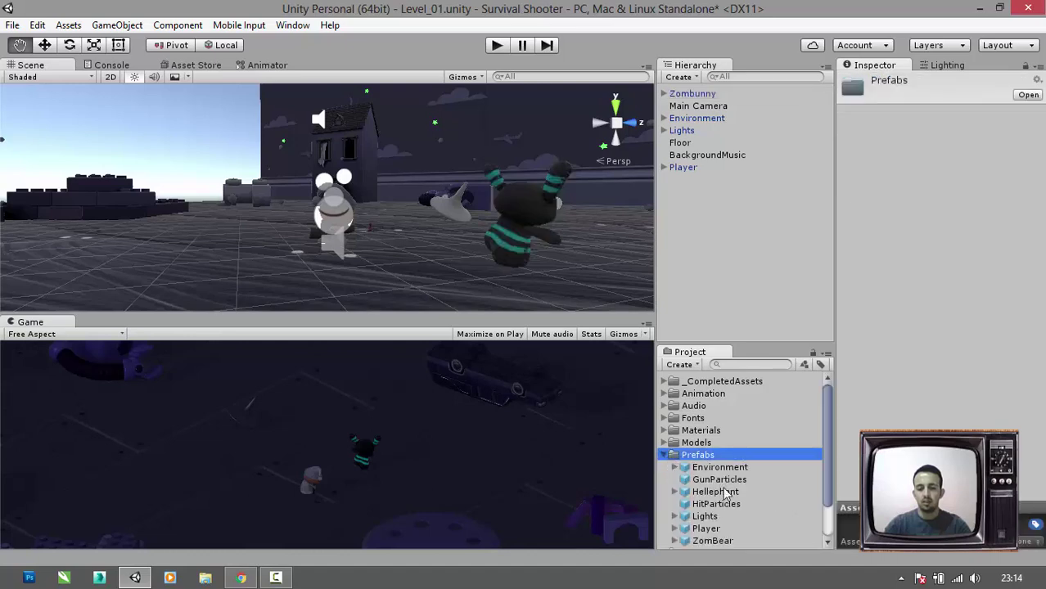
left_click(723, 492)
left_click(718, 504)
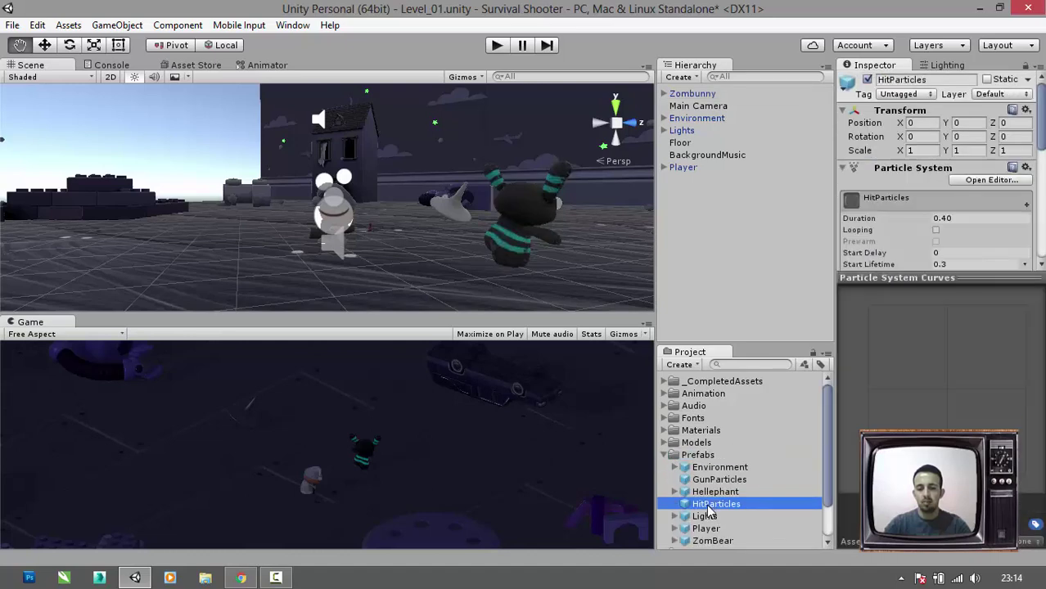
left_click_drag(720, 503, 698, 97)
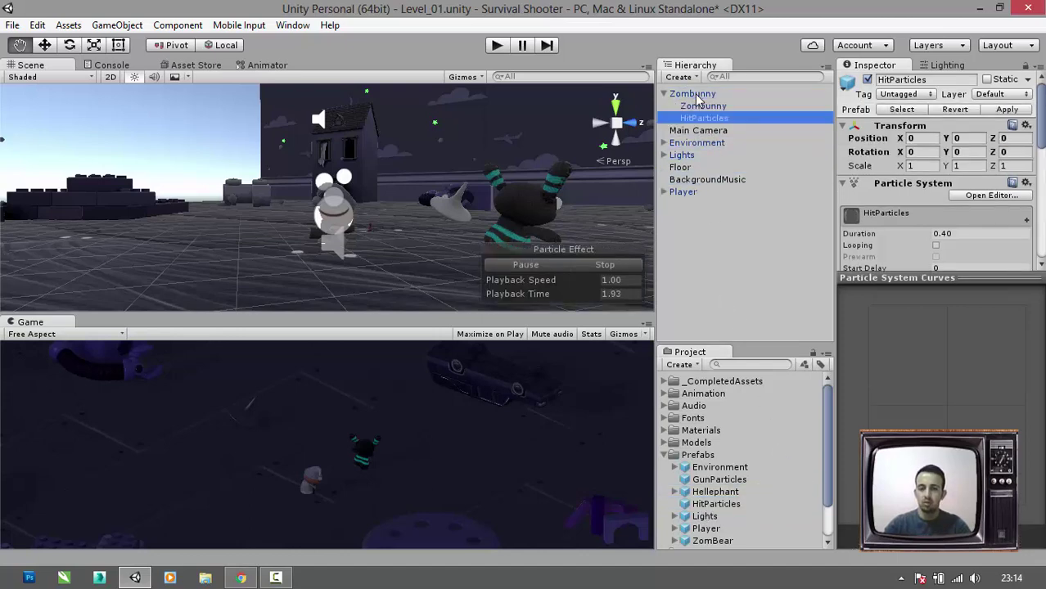
left_click(697, 97)
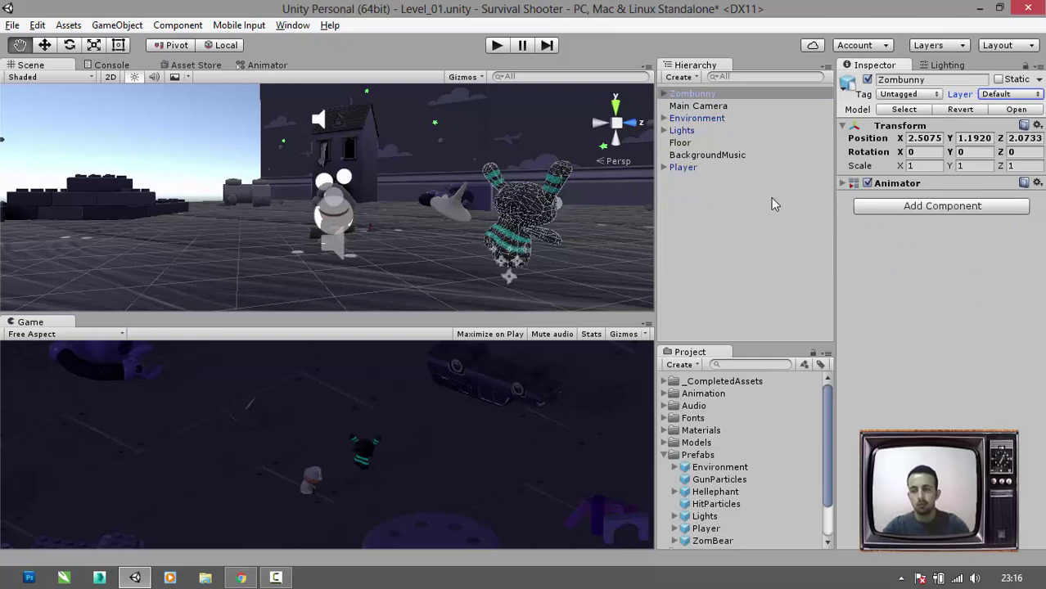
left_click(753, 217)
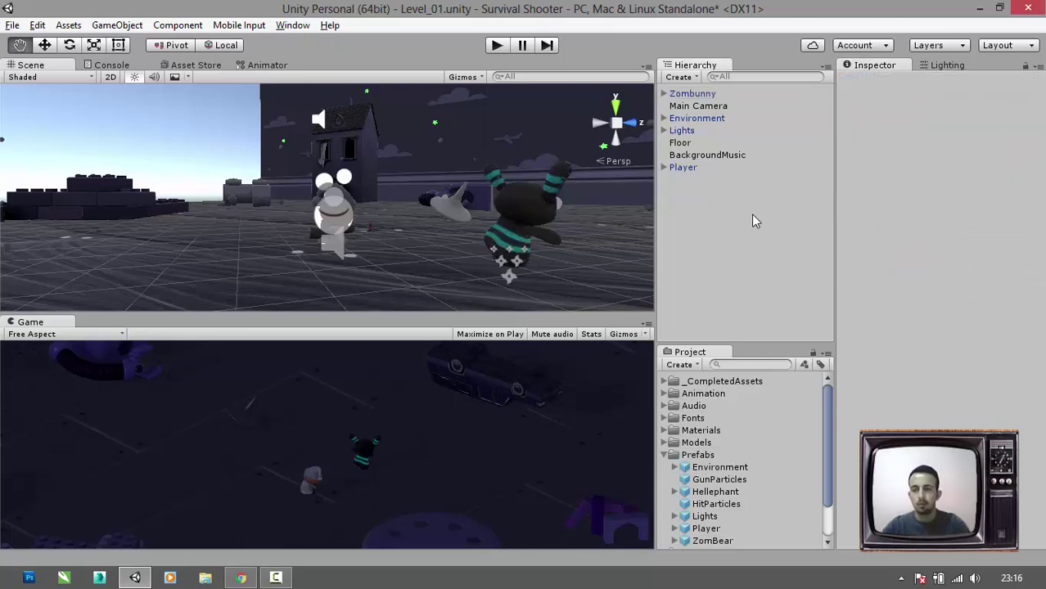
left_click(693, 95)
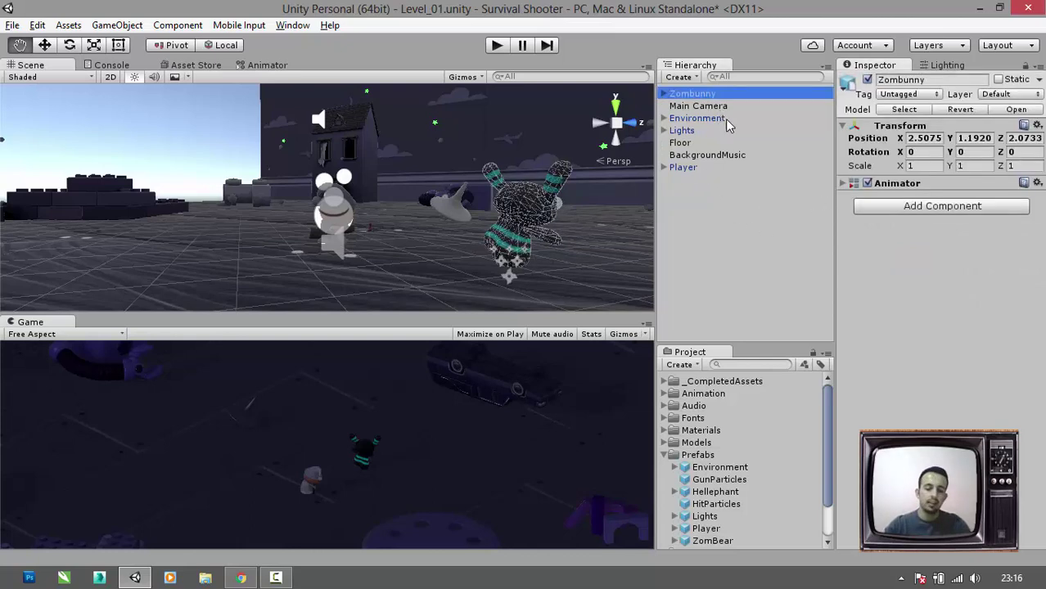
- Set Zombunny's Layer to Shootable, applying the change to its children too
left_click(1011, 95)
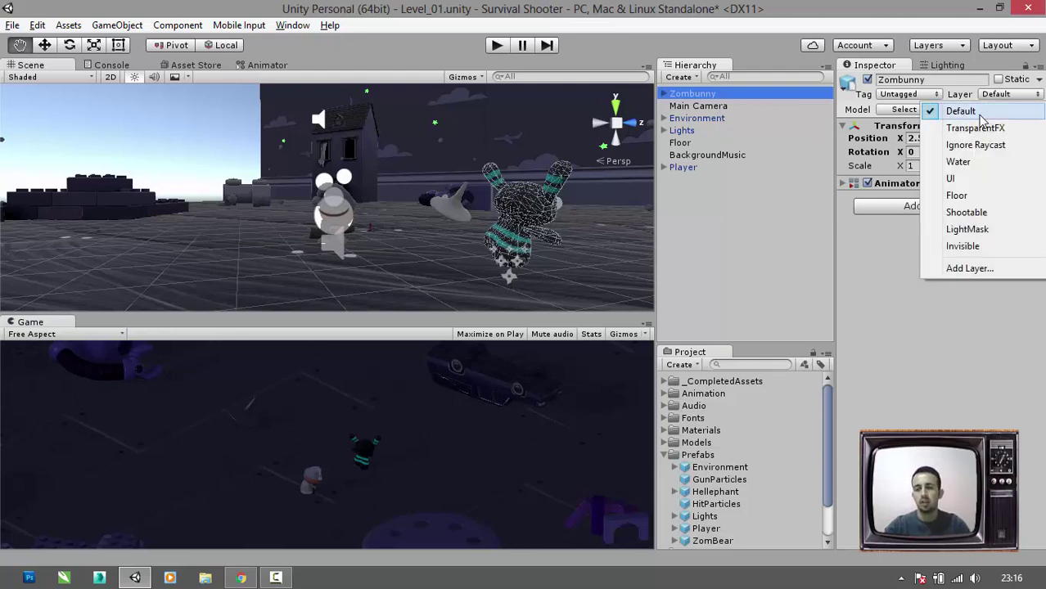
left_click(967, 212)
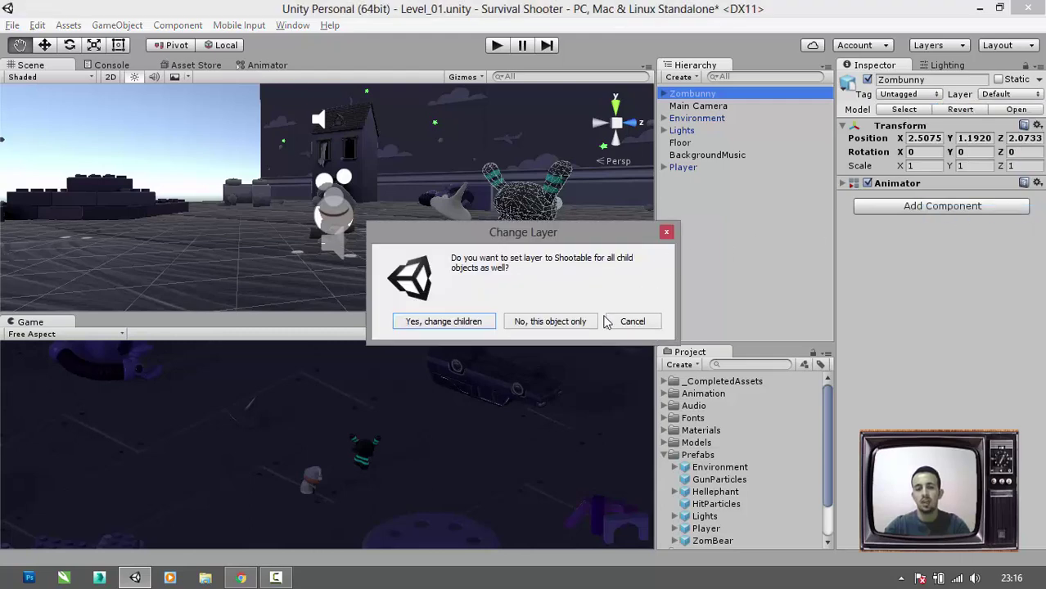
left_click(437, 324)
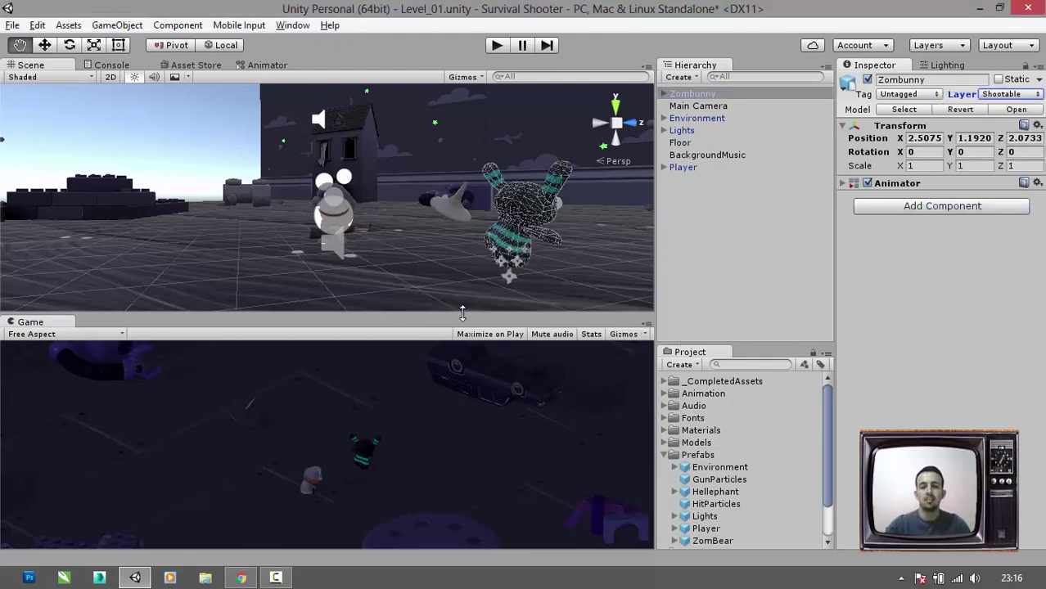
key("alt")
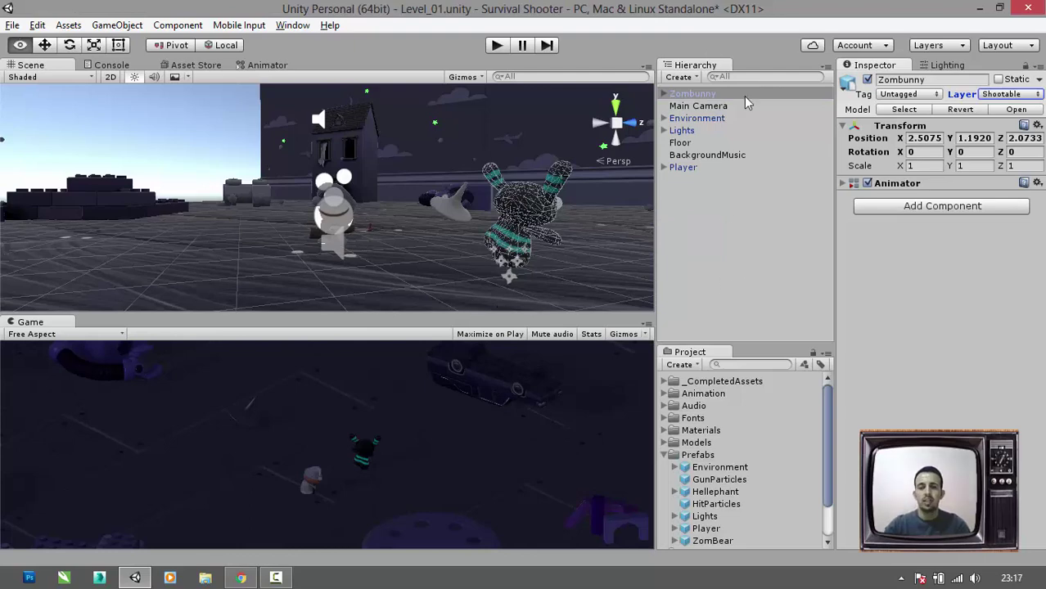
- Add a Rigidbody component to Zombunny
left_click(937, 206)
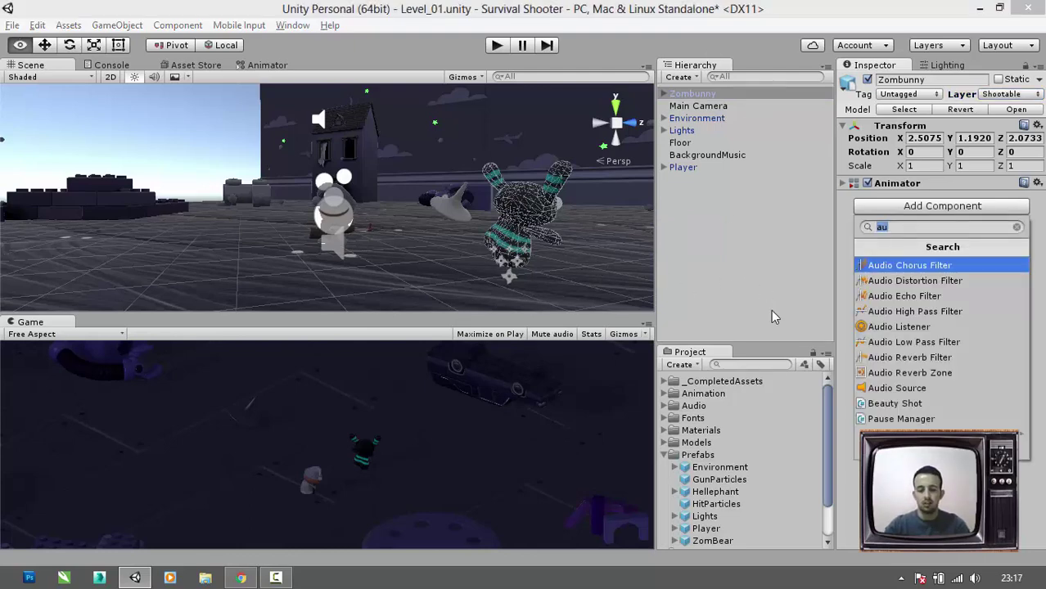
type("rigi")
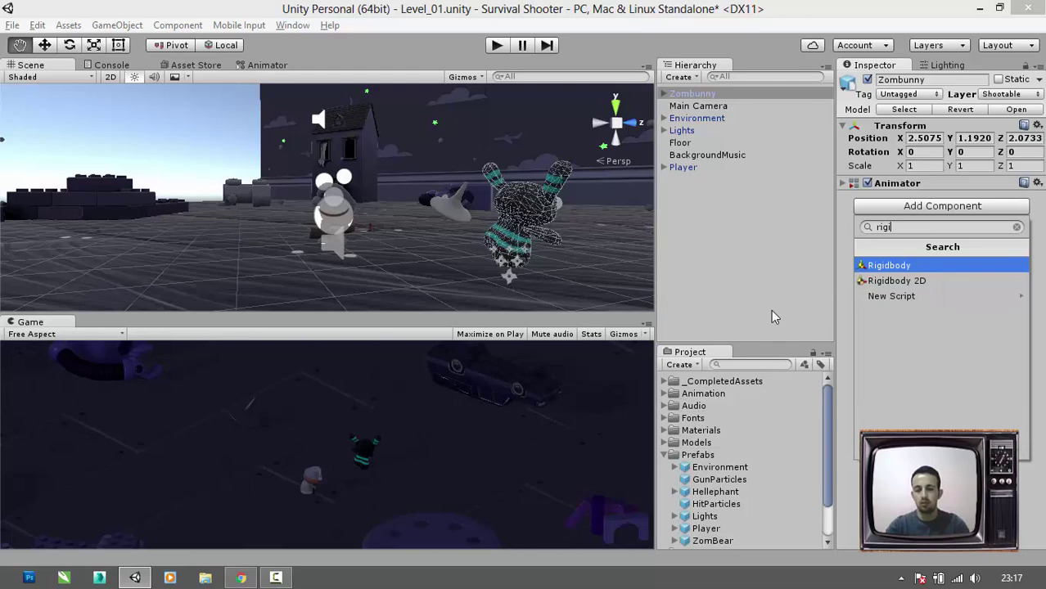
left_click(873, 265)
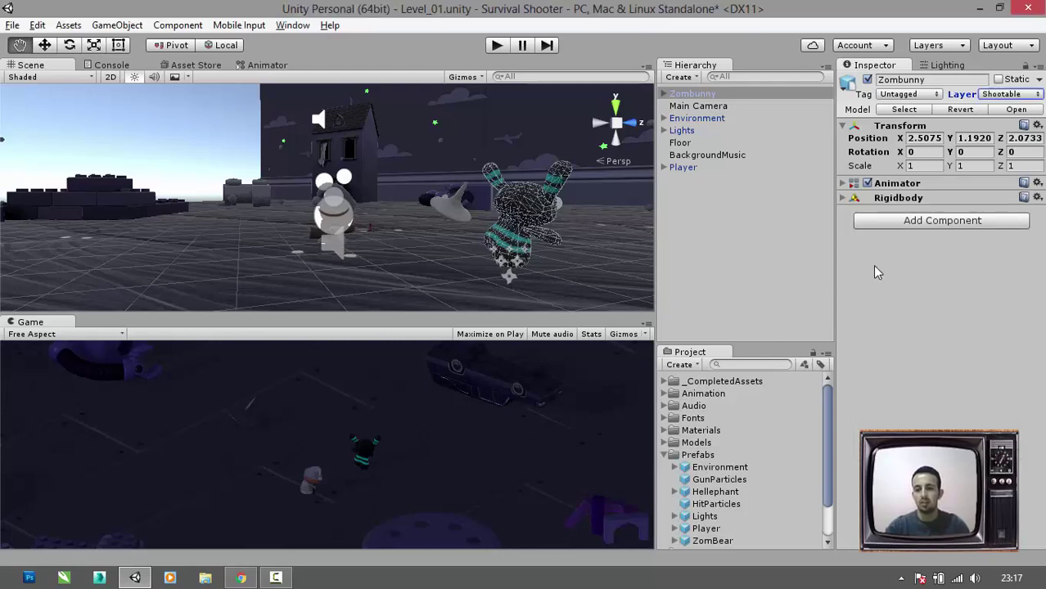
left_click(842, 199)
left_click(844, 126)
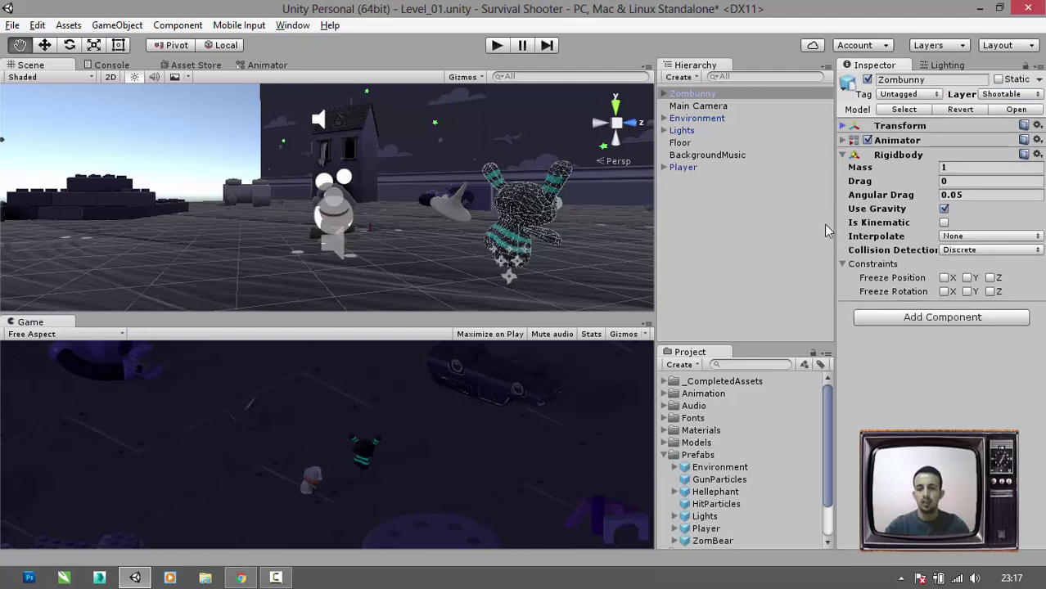
- Set Rigidbody Drag and Angular Drag to Infinity, freezing Y position and X/Z rotation
left_click(962, 181)
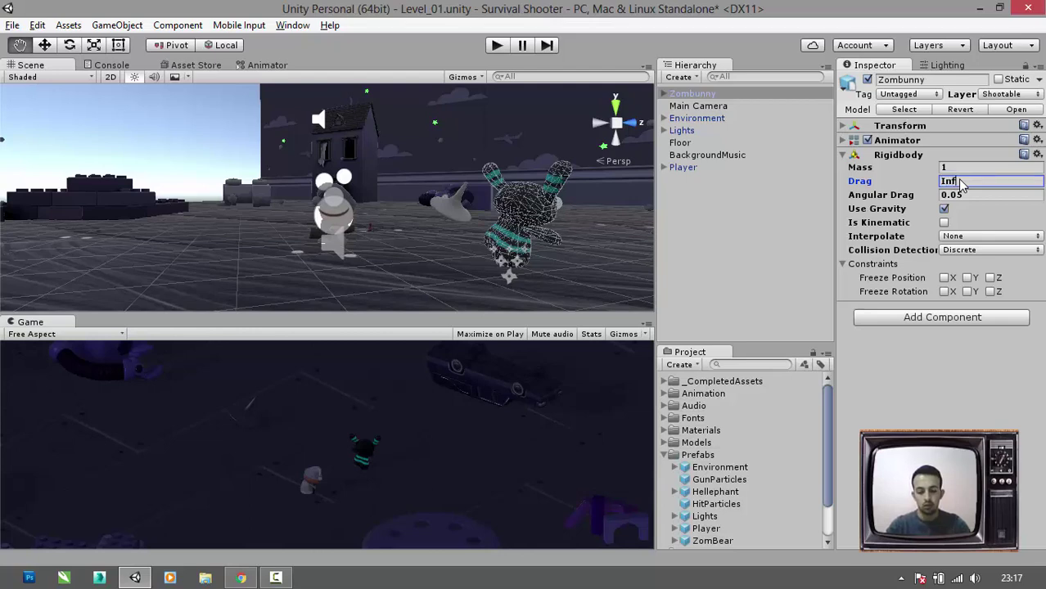
type("ty")
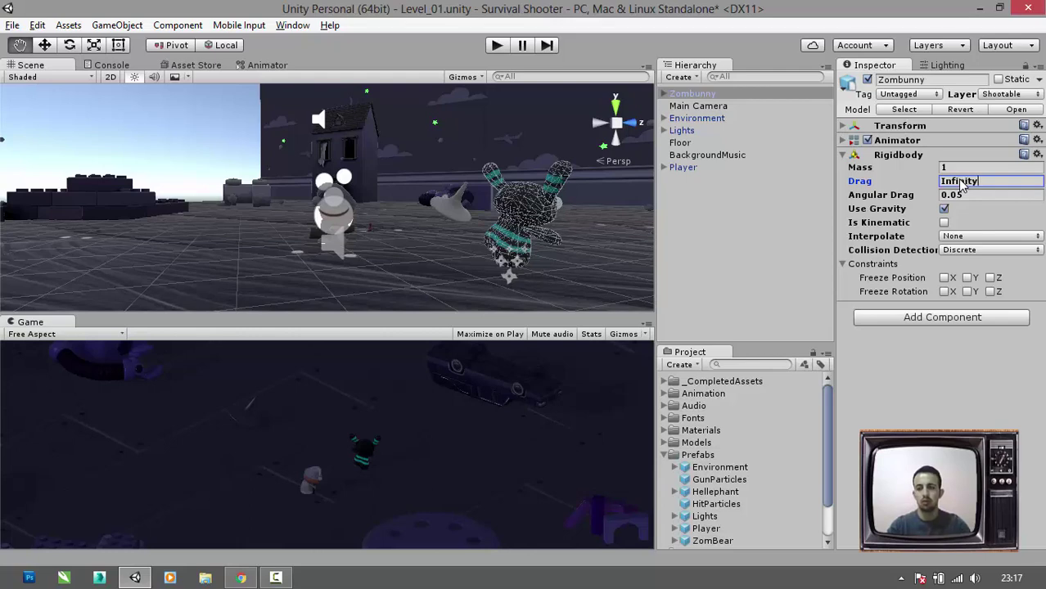
key("Tab")
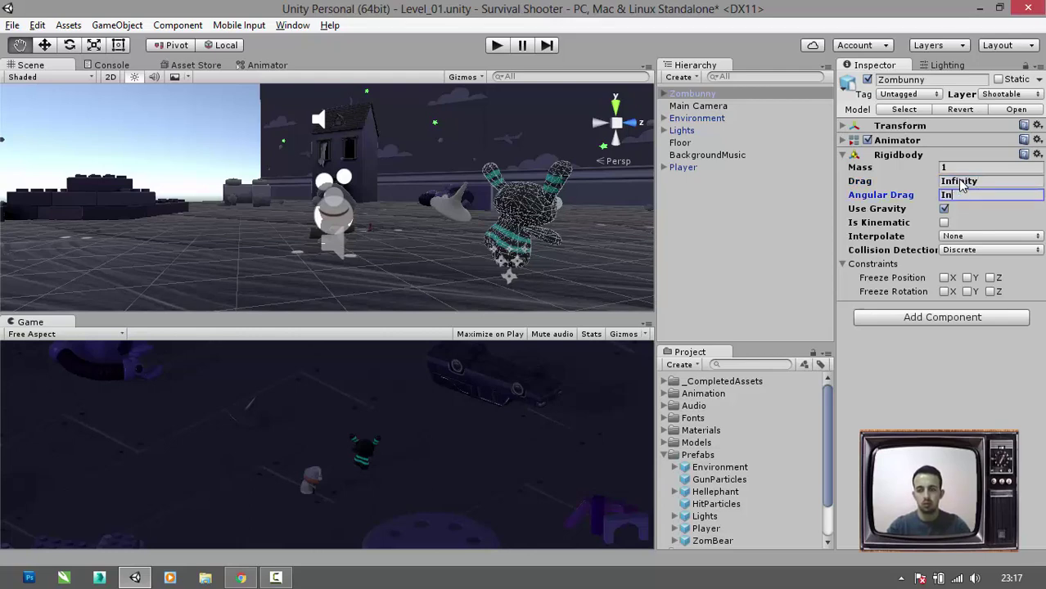
type("Infini")
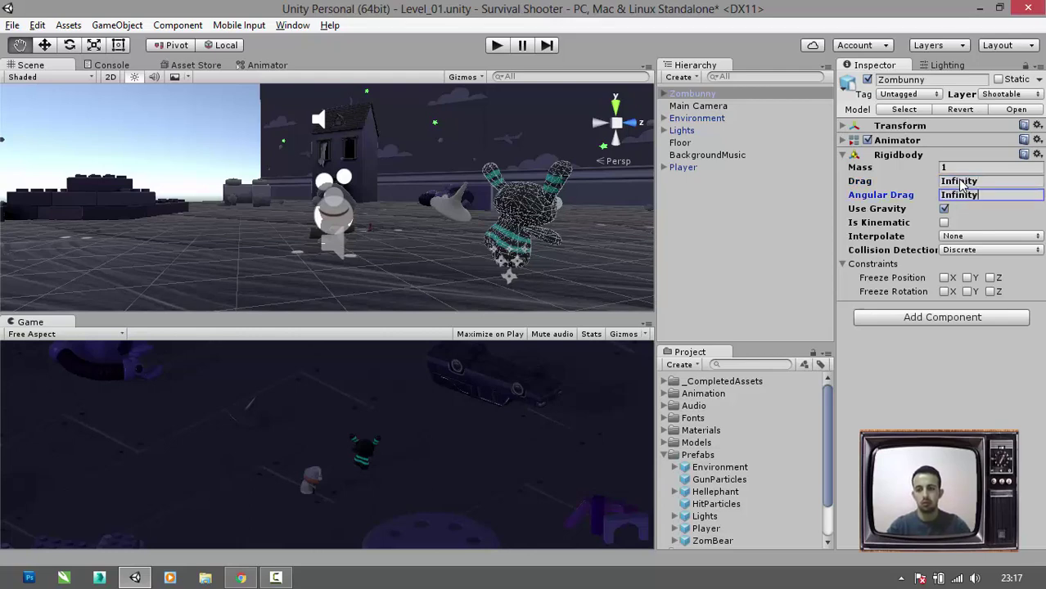
type("ty")
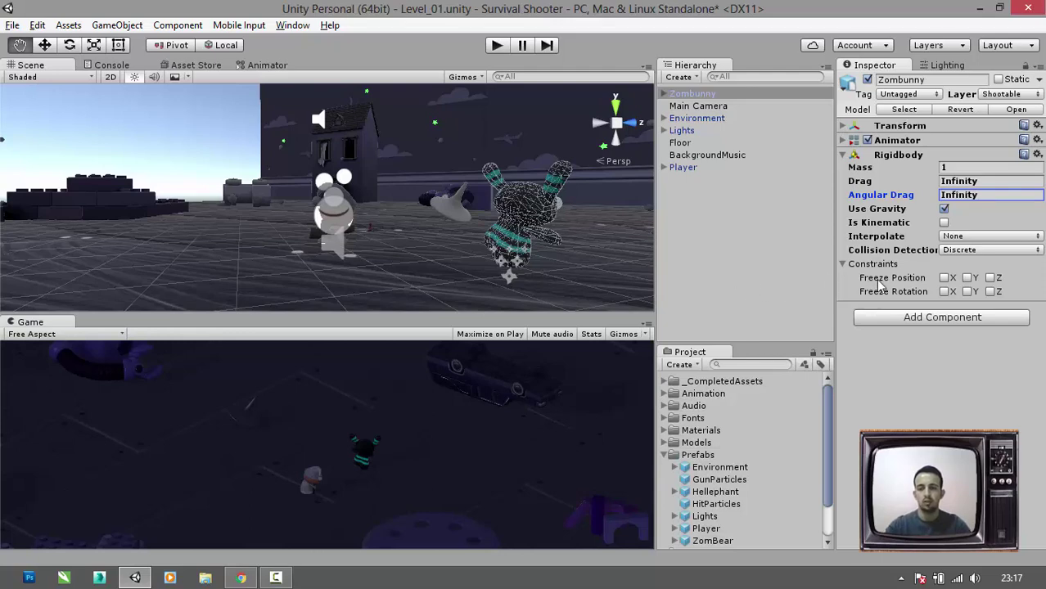
left_click(967, 278)
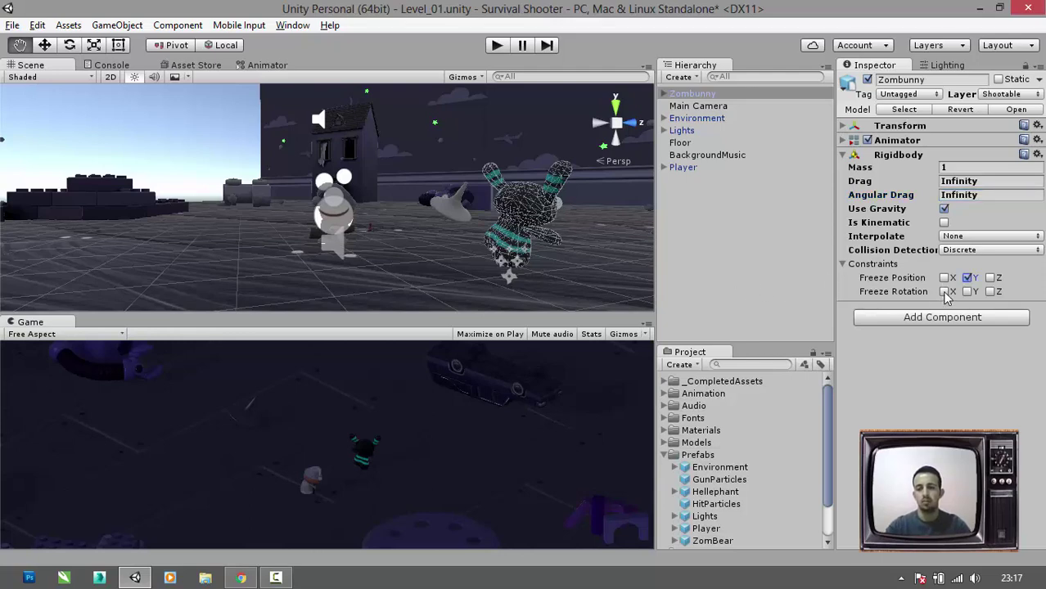
left_click(945, 292)
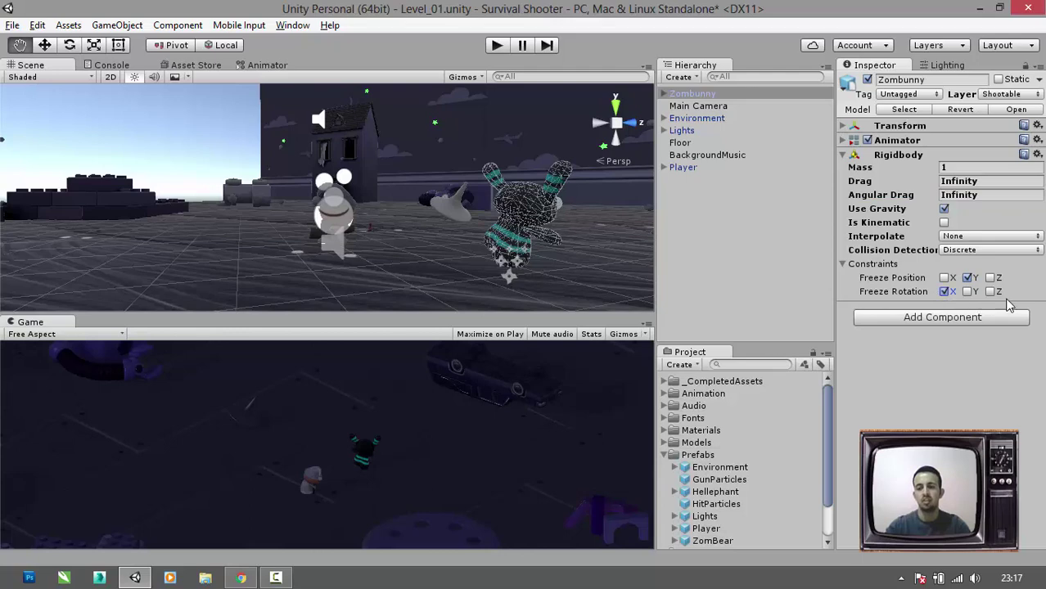
left_click(991, 293)
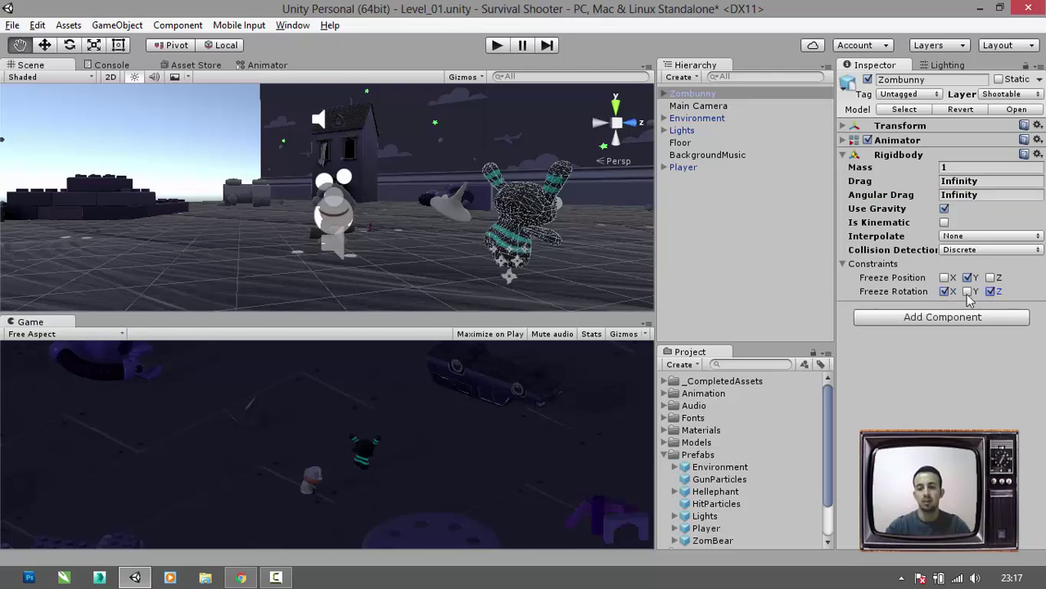
left_click(899, 318)
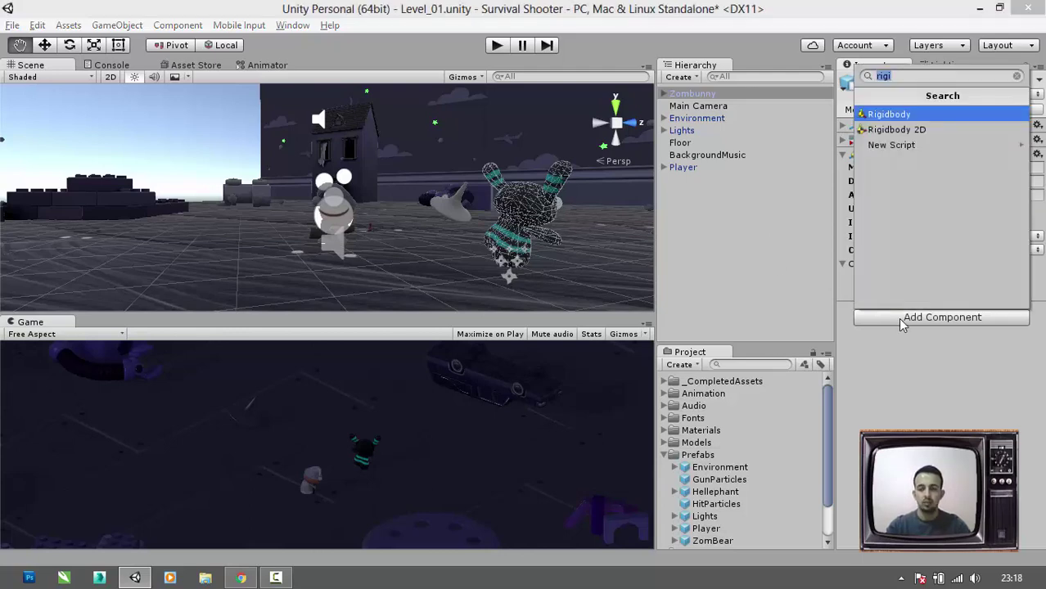
- Add a Capsule Collider to Zombunny with Center Y 0.8 and Height 1.5
type("capsul")
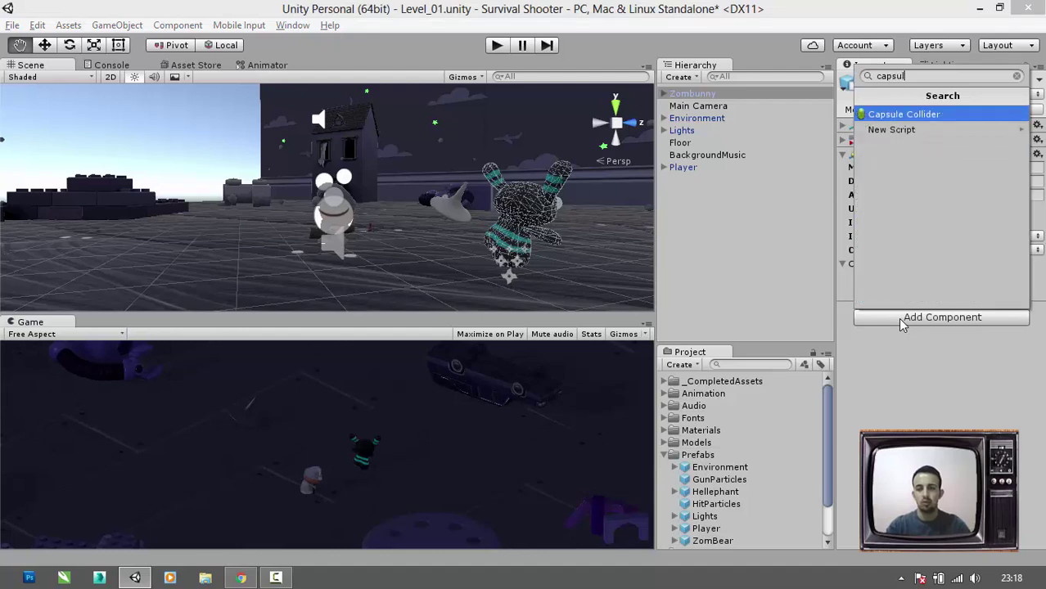
key("Return")
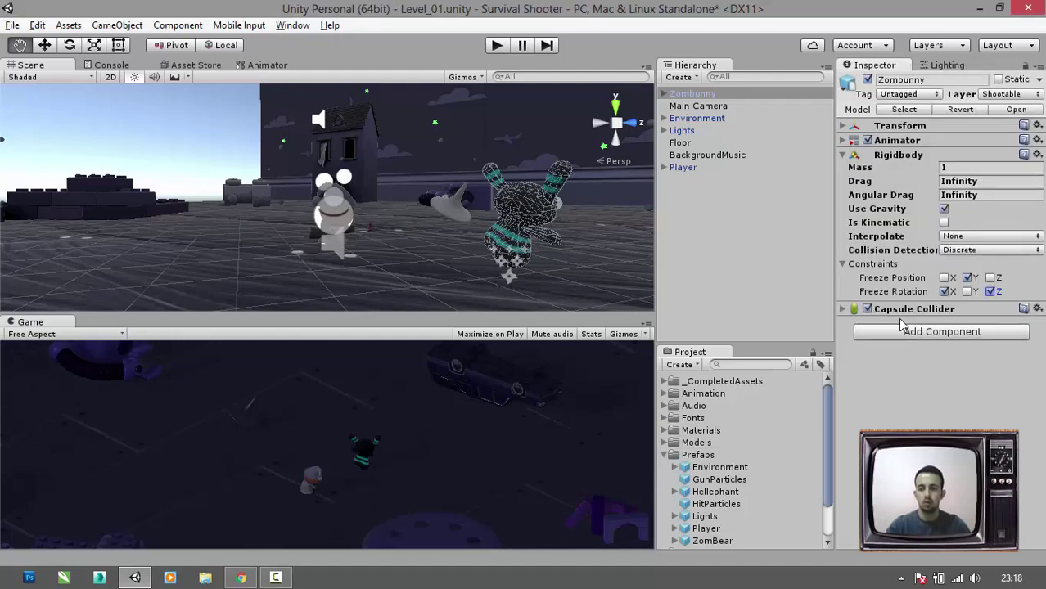
left_click(945, 242)
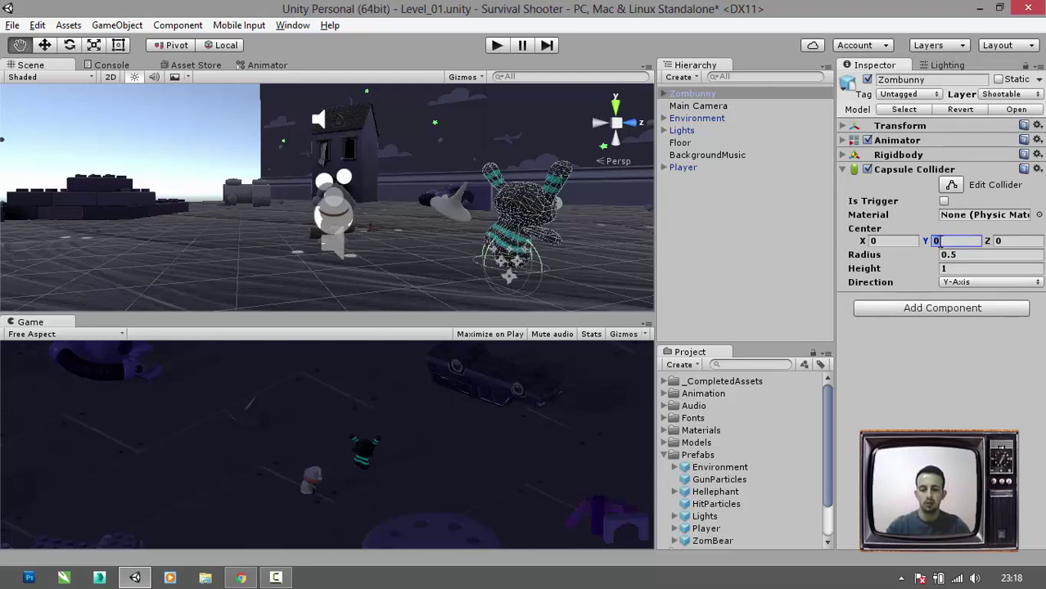
type(".8")
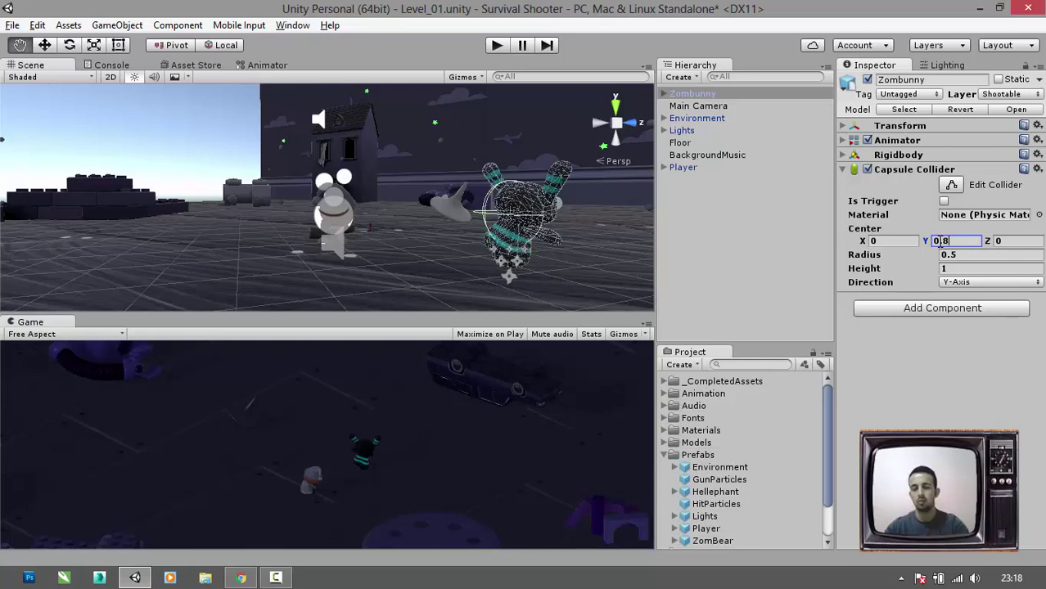
left_click(954, 268)
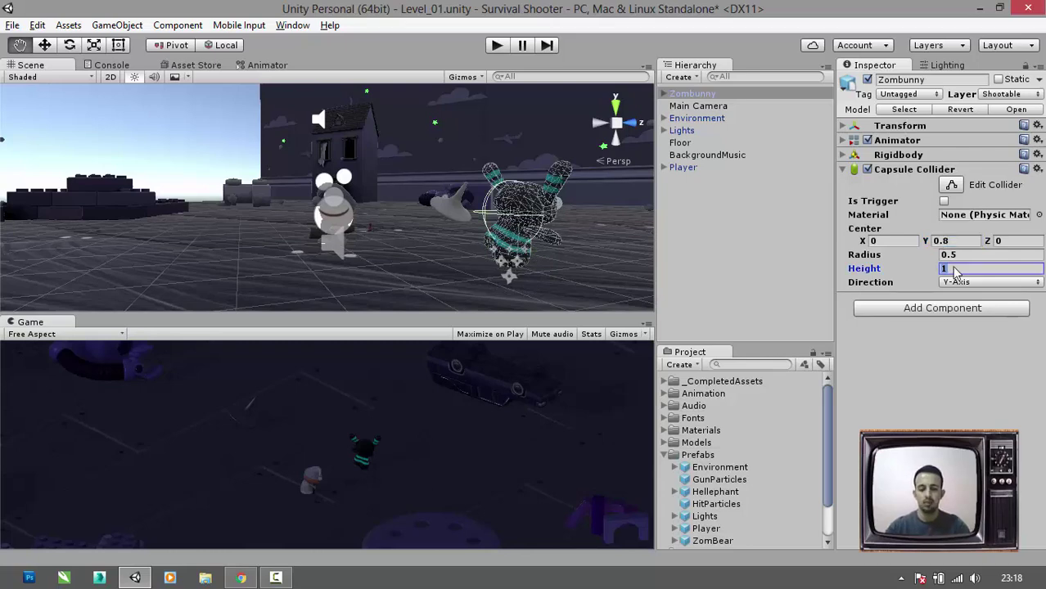
type("1.5")
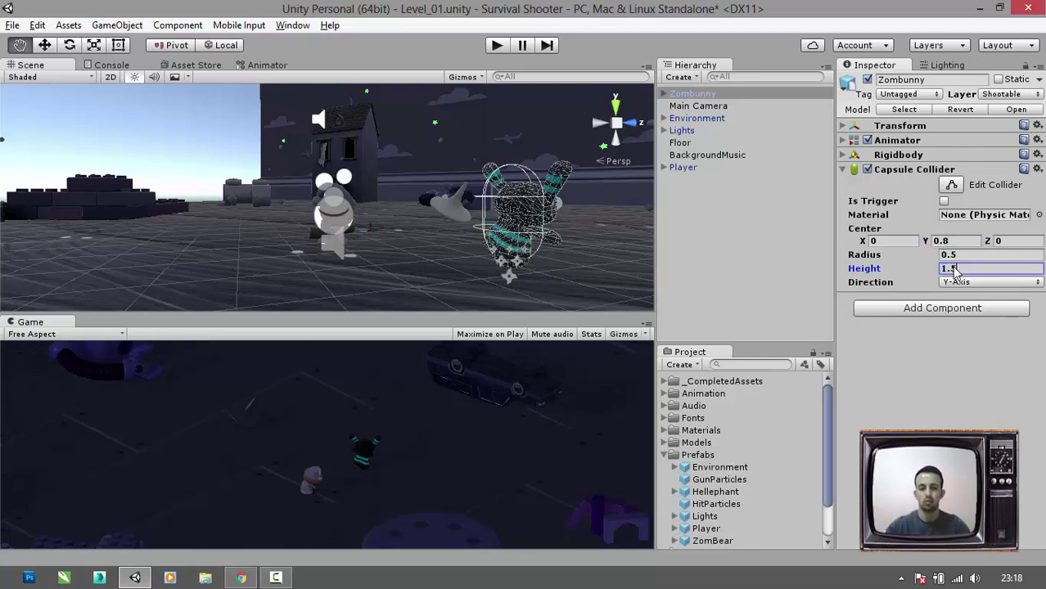
left_click(911, 309)
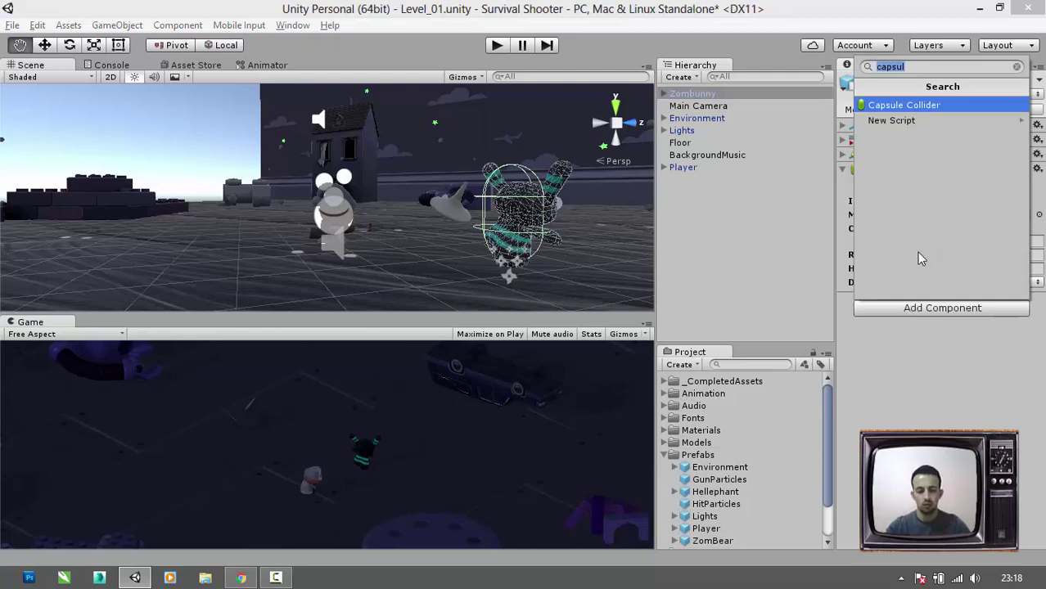
- Add a Sphere Collider set as trigger, with Center Y 0.8 and Radius 0.8
type("sph")
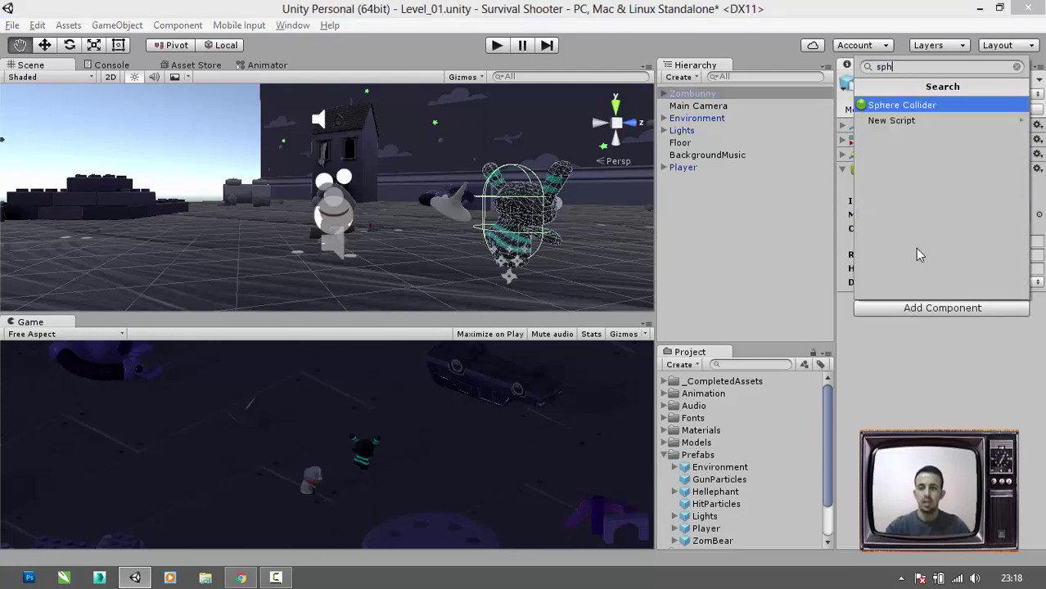
left_click(909, 106)
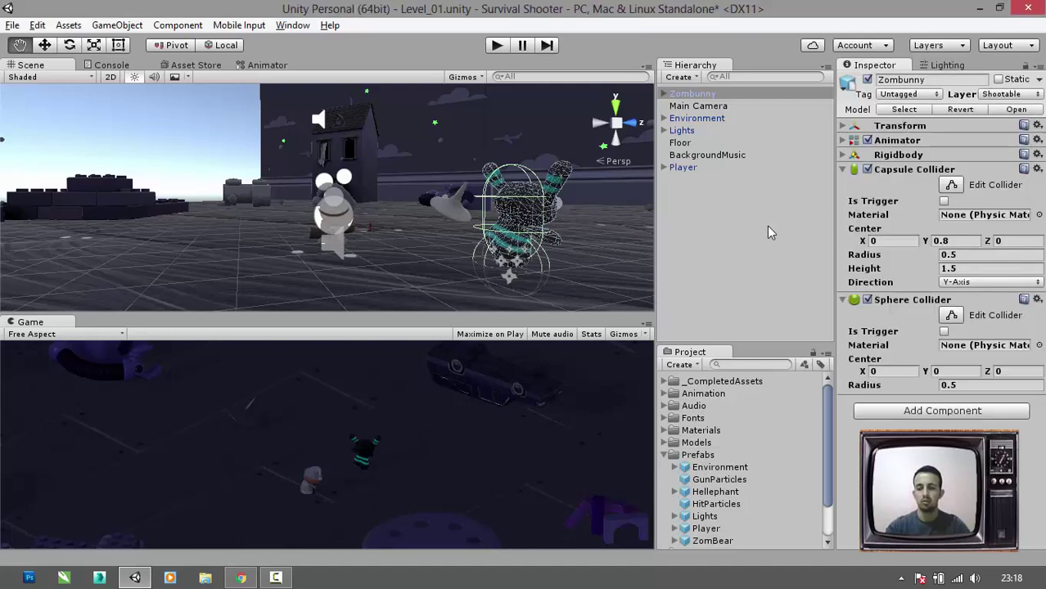
left_click(843, 170)
left_click(944, 216)
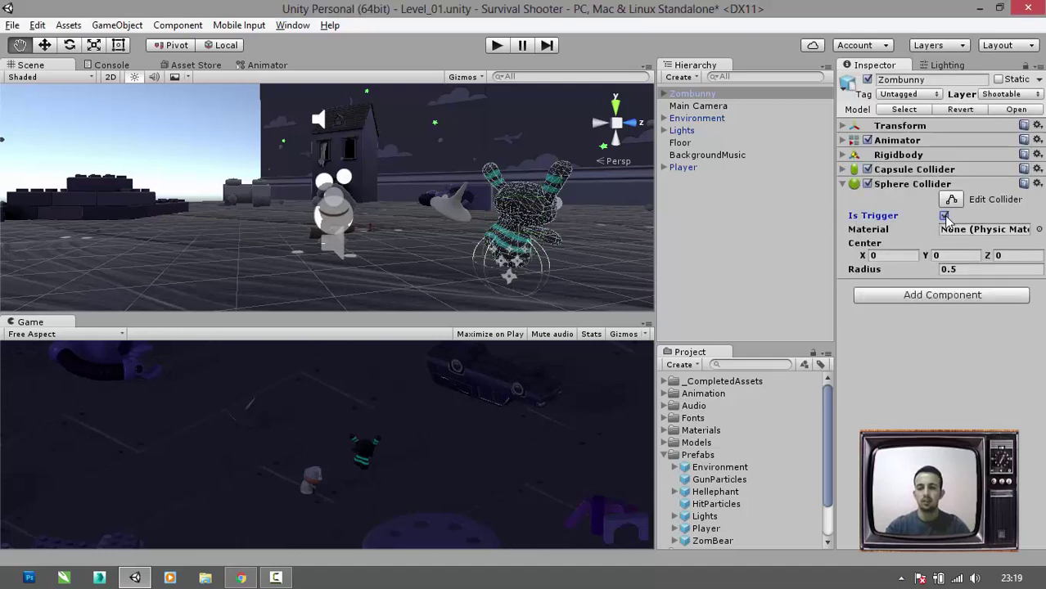
left_click(951, 255)
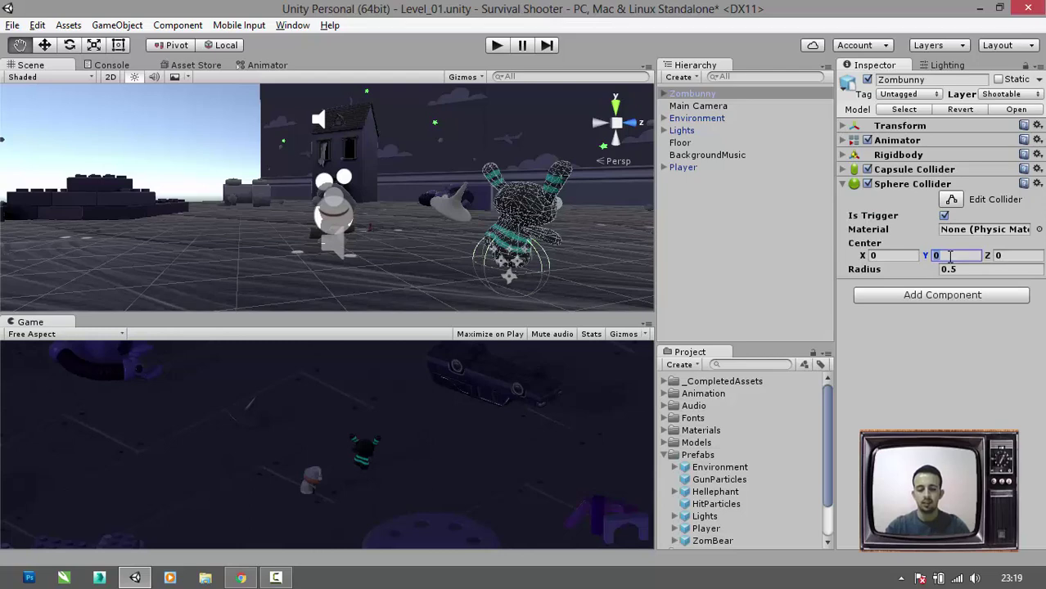
type("0.8")
key("Tab")
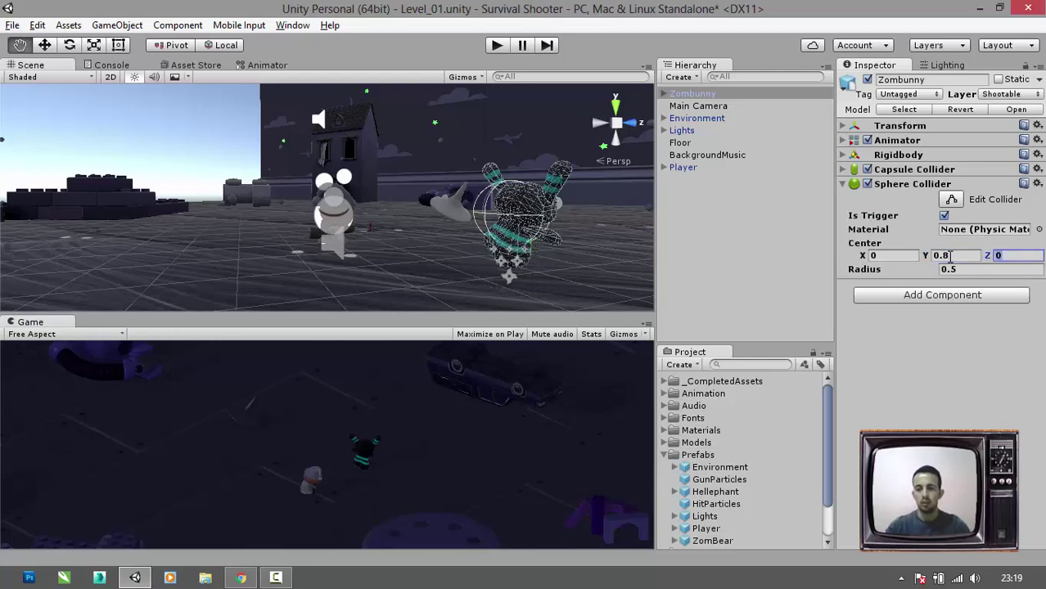
left_click(952, 270)
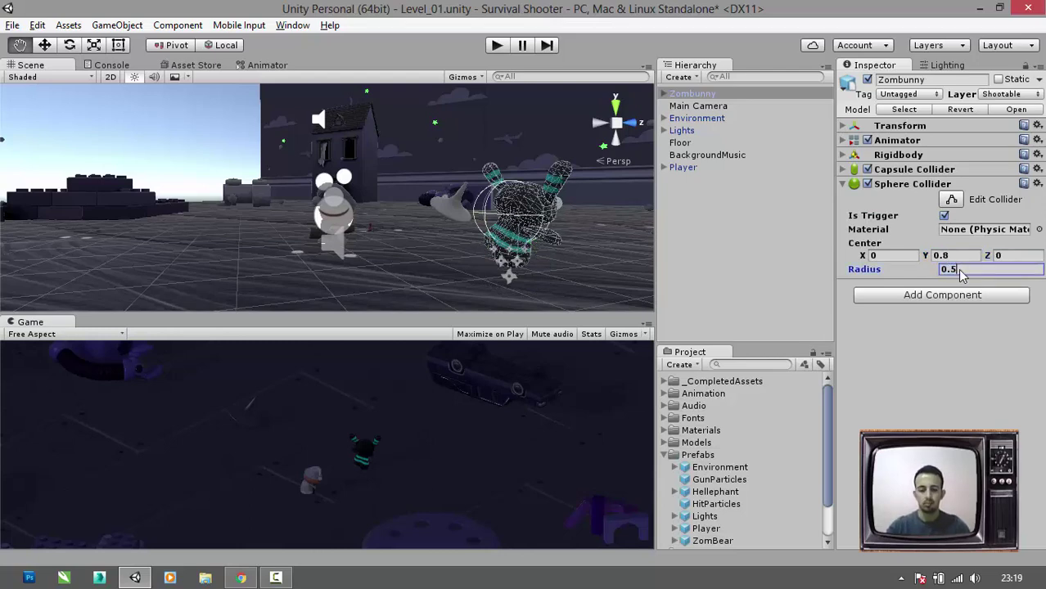
type("0.8")
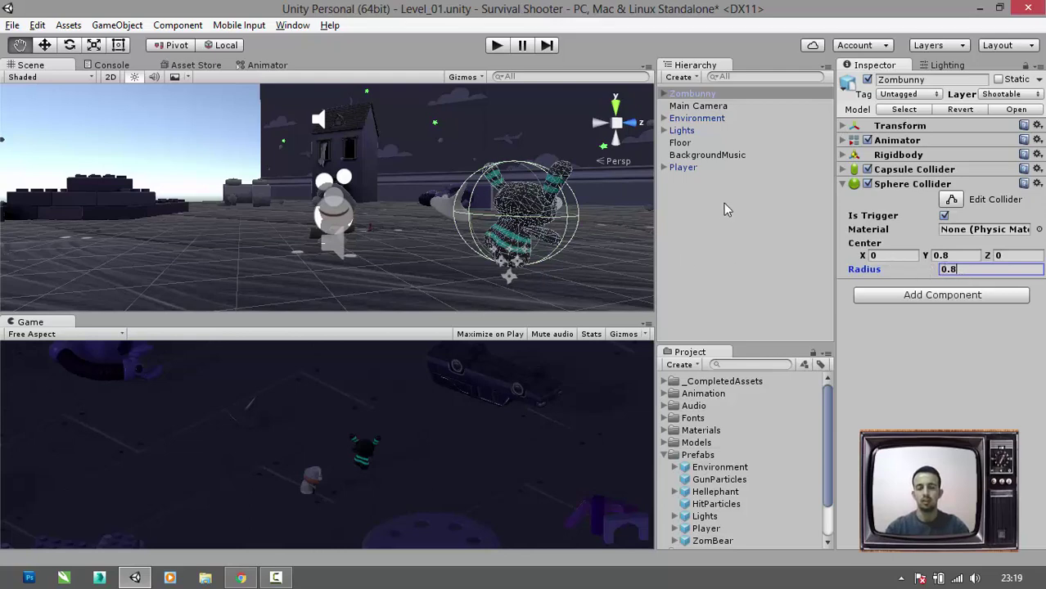
left_click(900, 296)
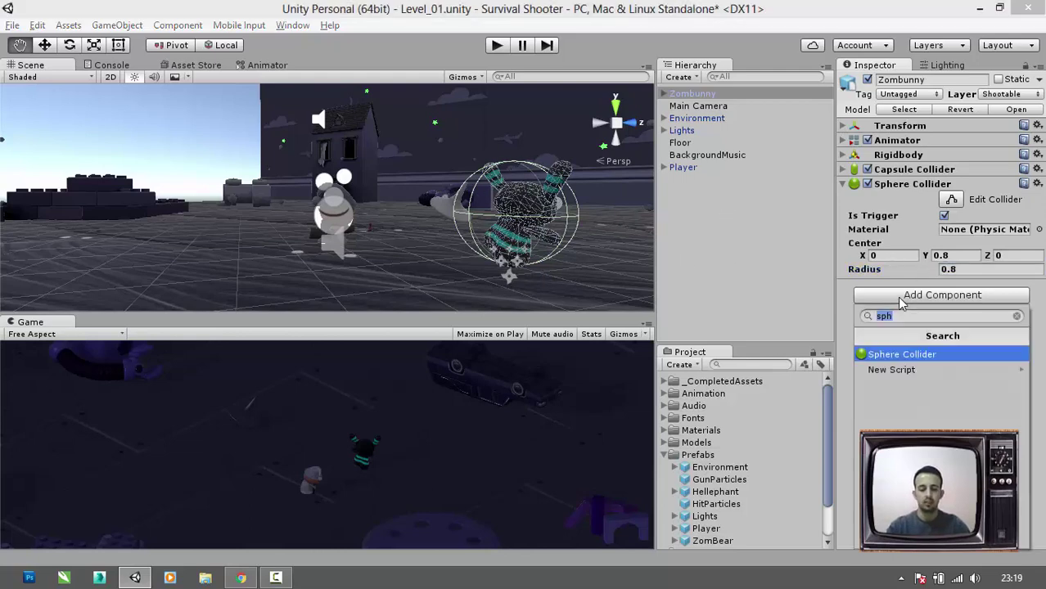
- Add an Audio Source using the ZomBunny Hurt clip with Play On Awake unchecked
type("aud")
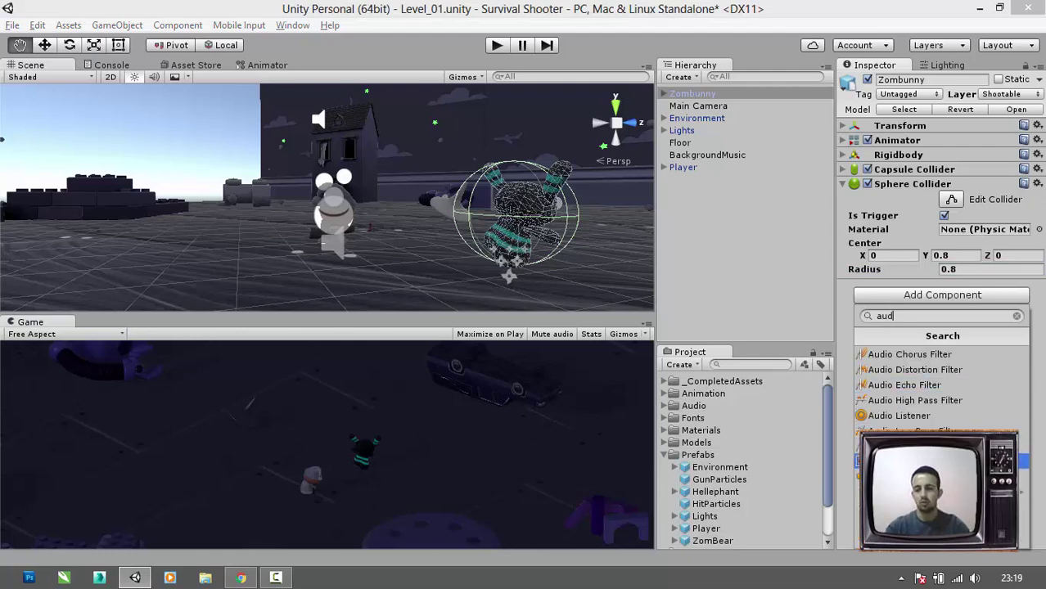
left_click(908, 477)
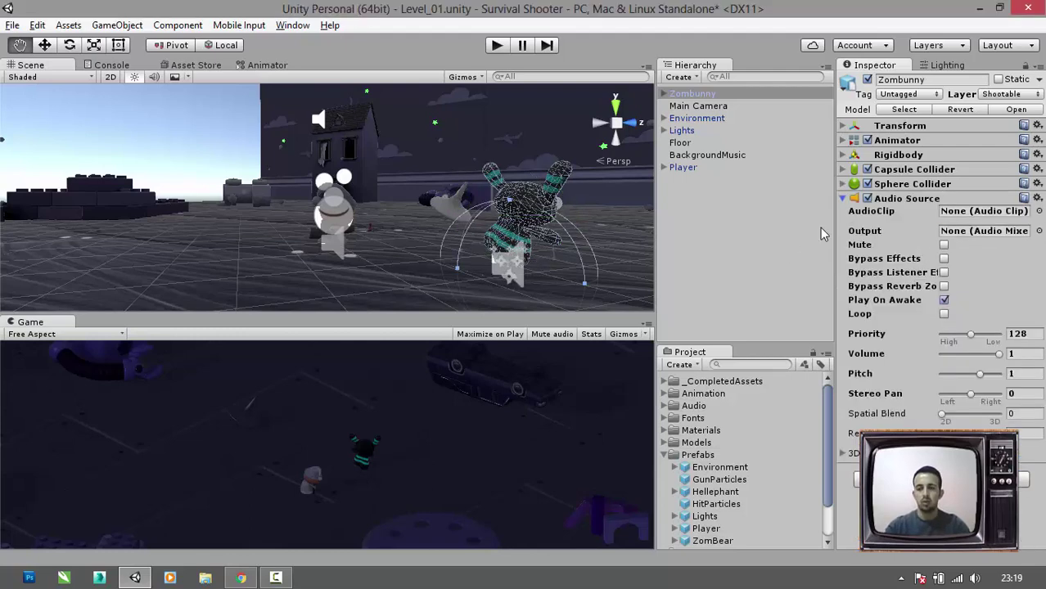
left_click(1039, 211)
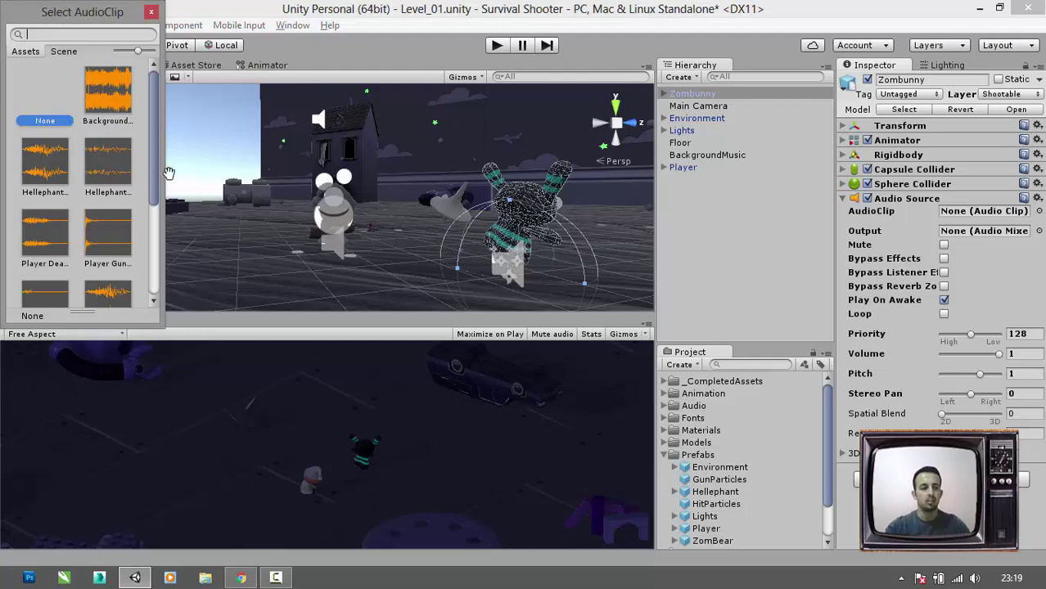
left_click_drag(154, 148, 241, 258)
left_click(185, 215)
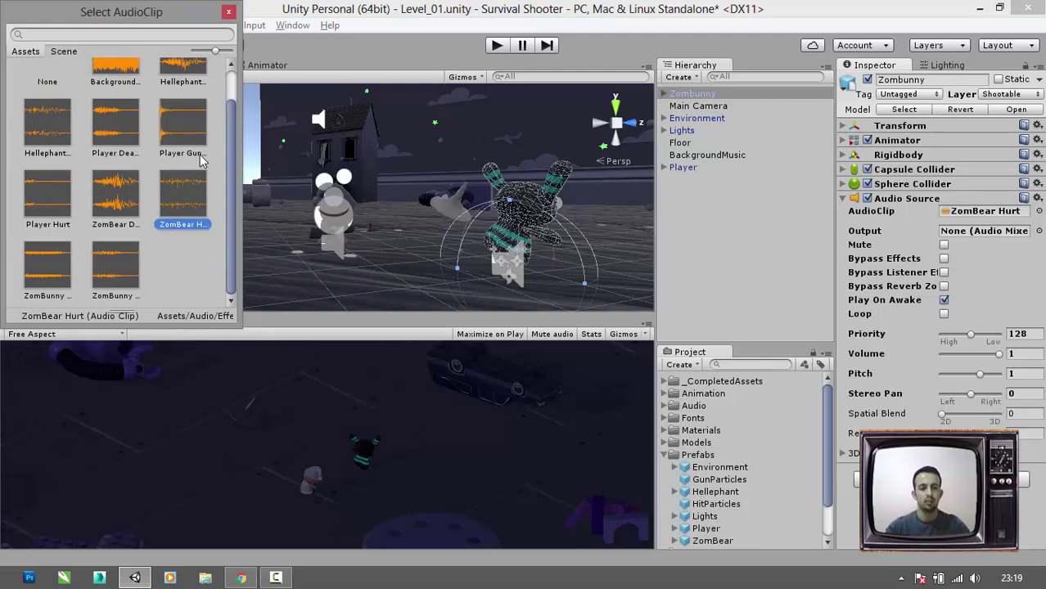
left_click(65, 279)
left_click(113, 285)
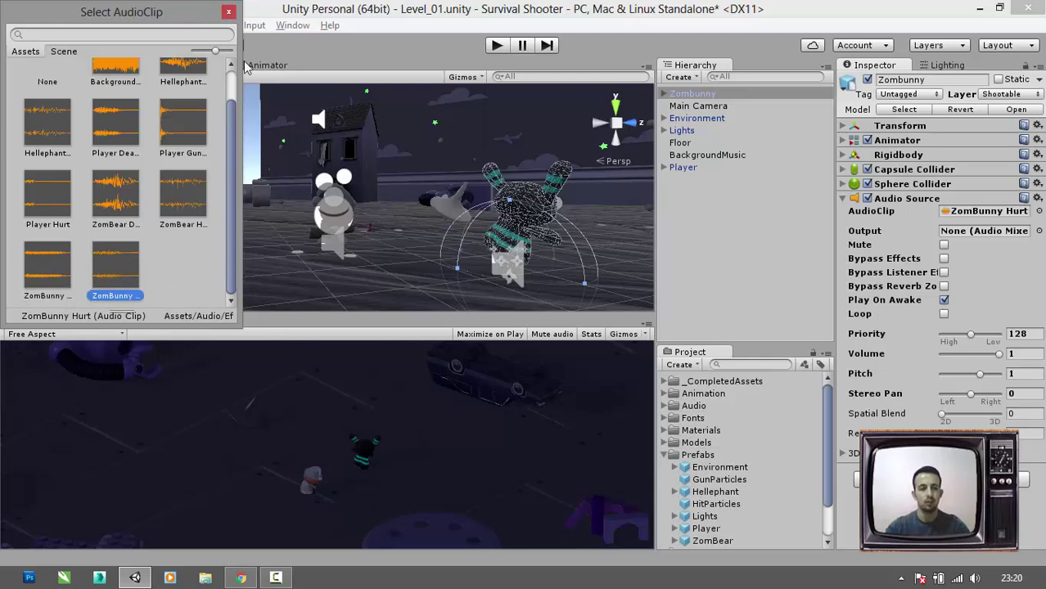
left_click(228, 11)
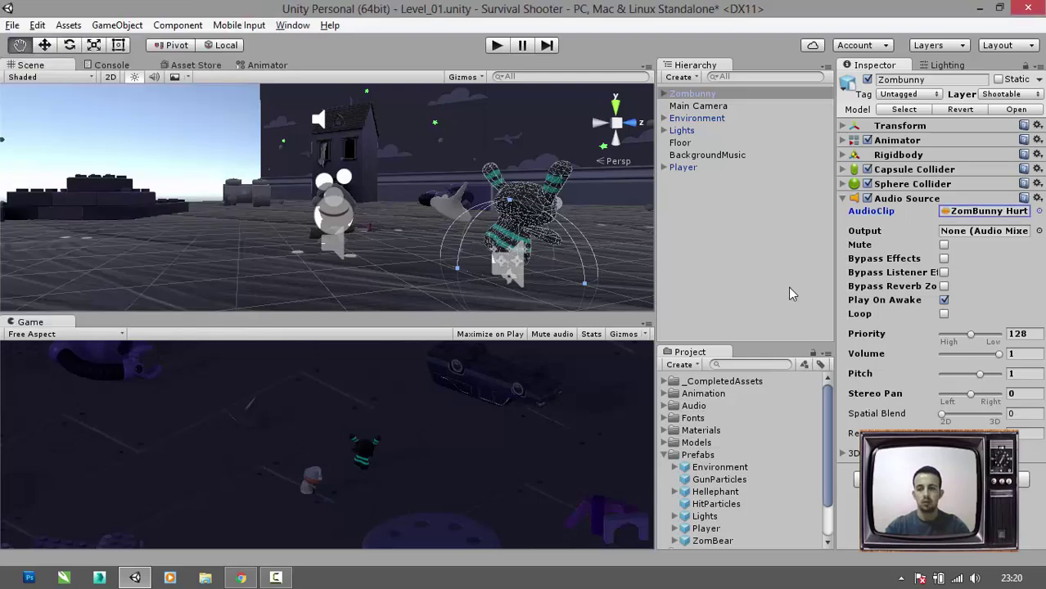
left_click(944, 299)
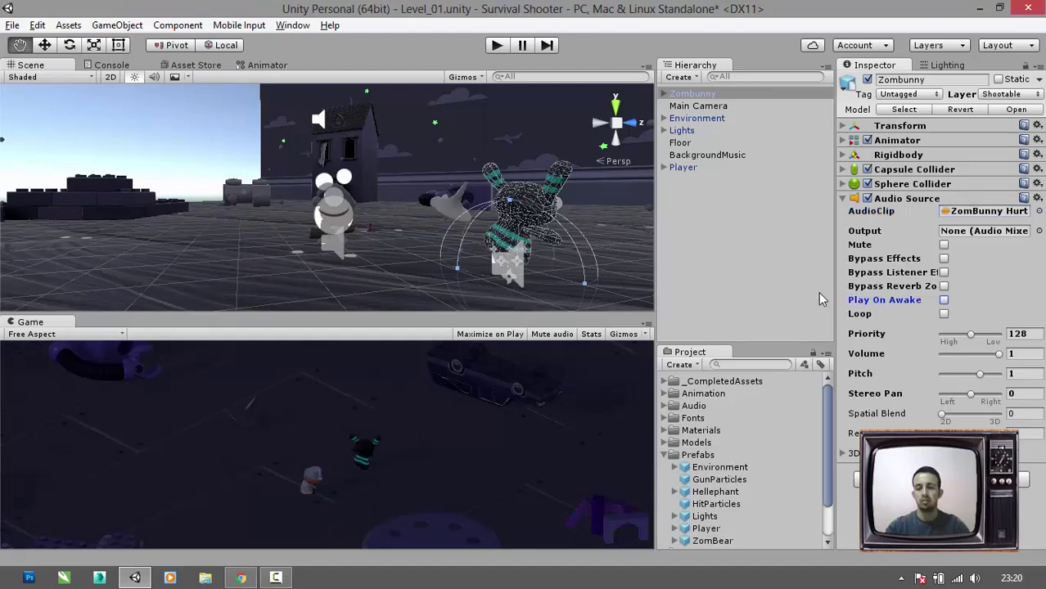
left_click(907, 198)
left_click(904, 222)
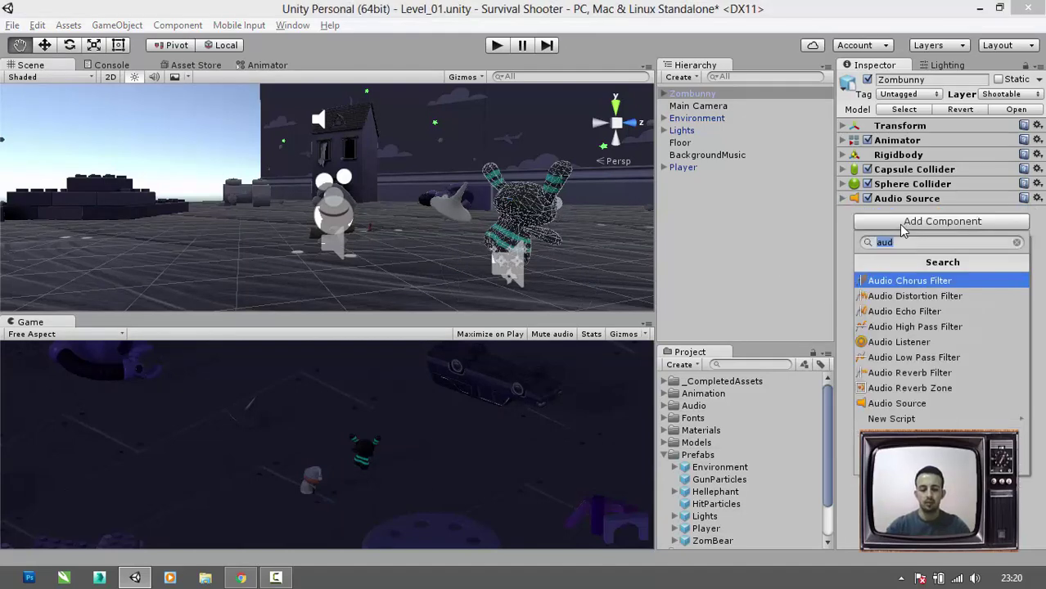
- Add a Nav Mesh Agent with Radius 0.3, Speed 3, Stopping Distance 1.3 and Height 1.1
type("nav")
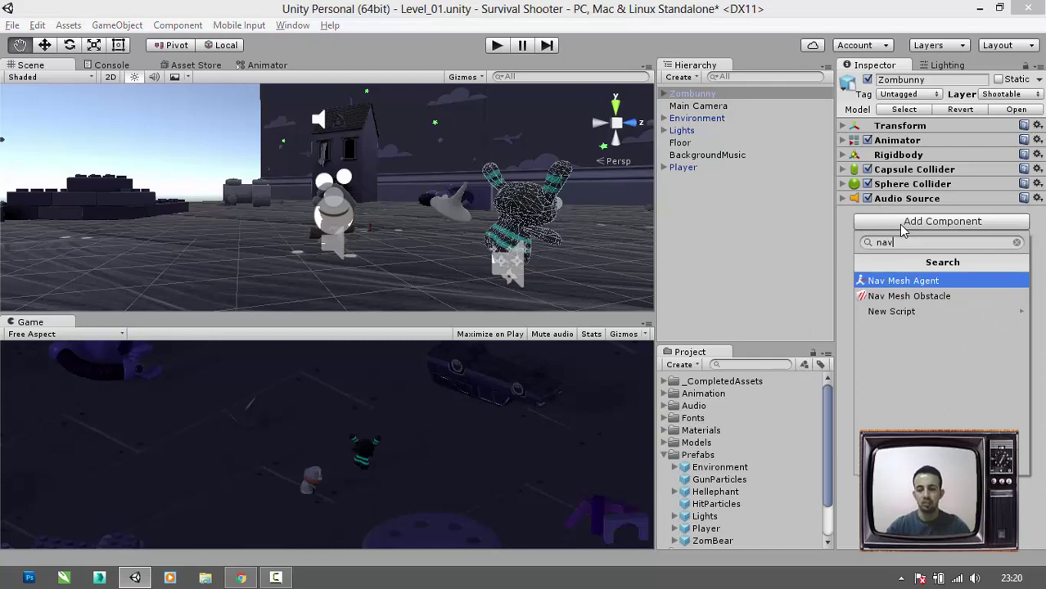
left_click(907, 279)
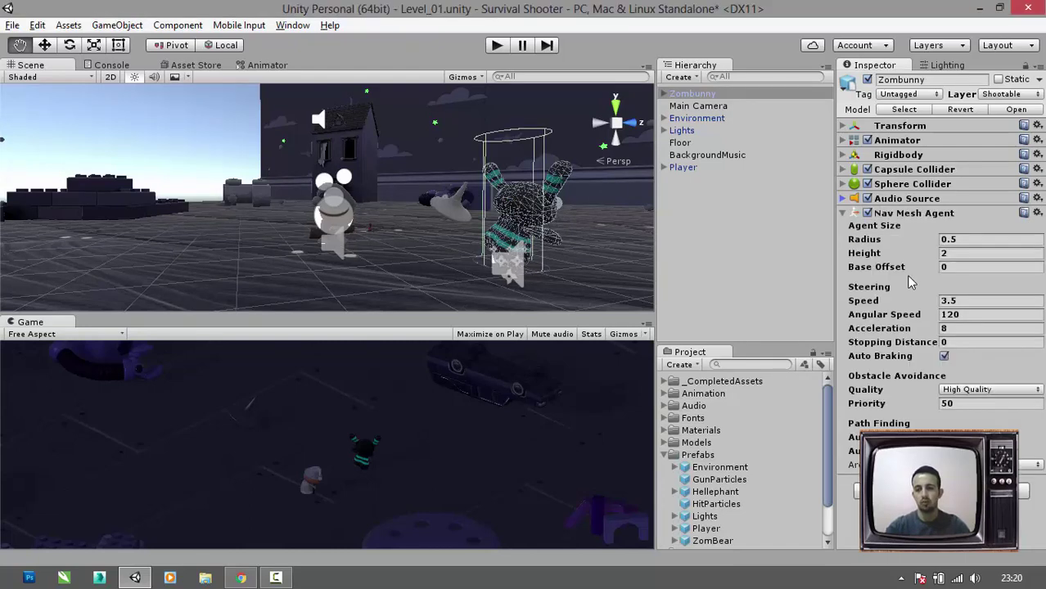
left_click(966, 241)
type("0.3")
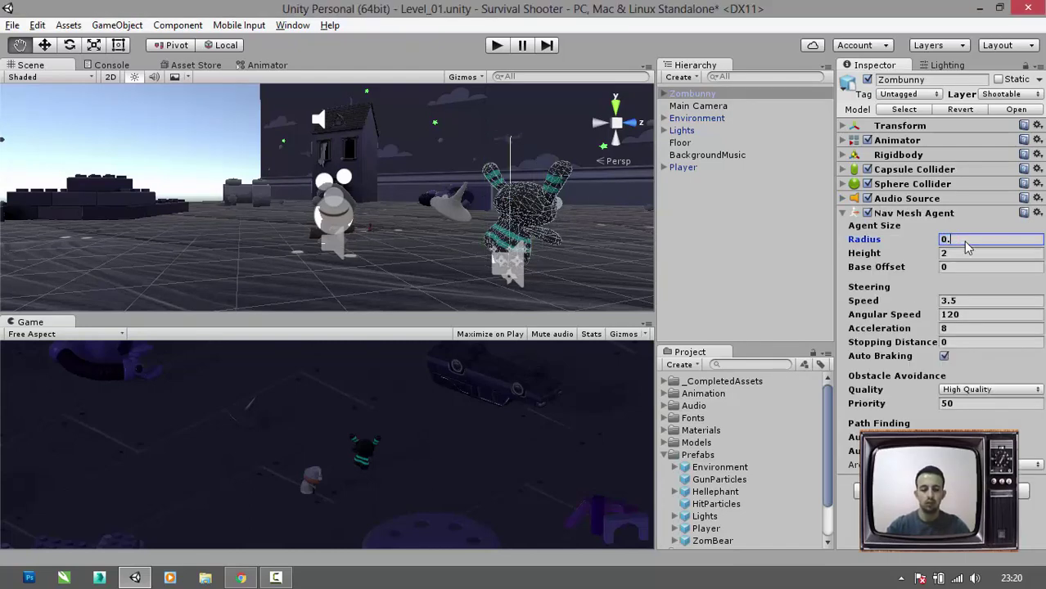
left_click(964, 303)
type("3")
left_click(959, 343)
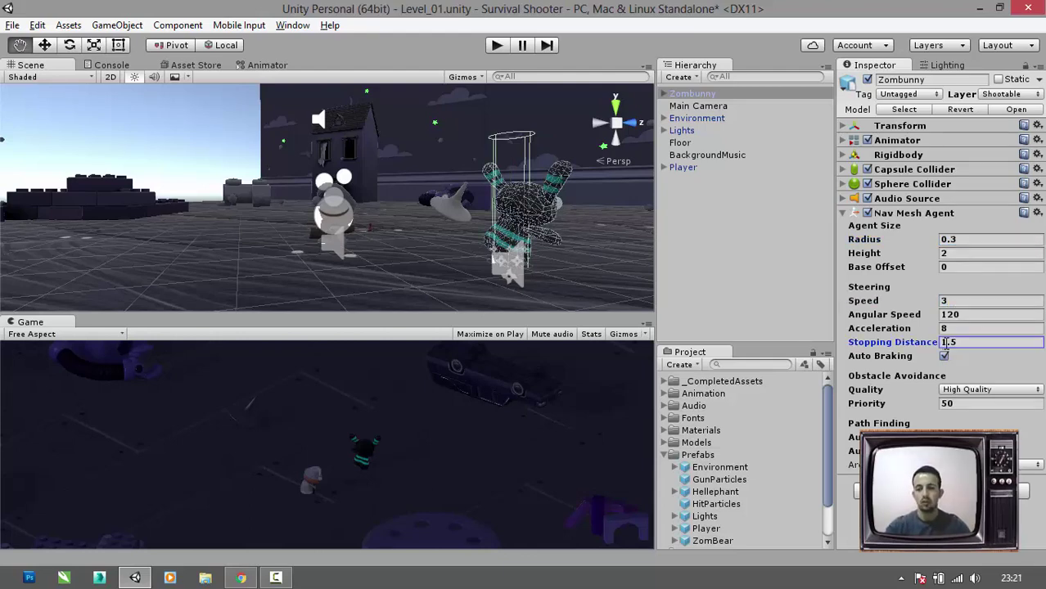
type("1.5")
type("1.")
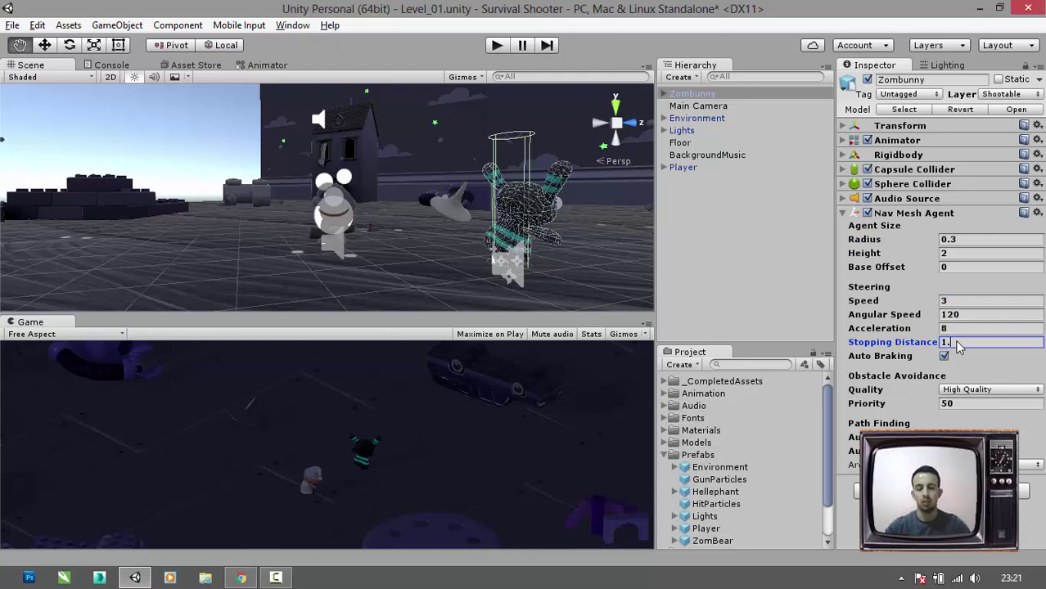
type("3")
left_click(954, 257)
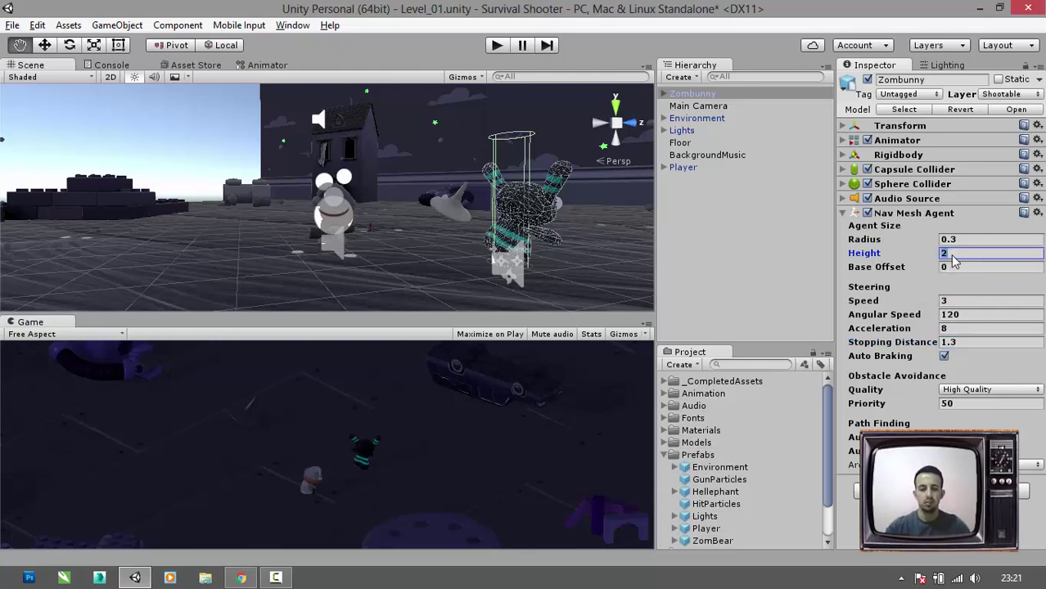
type("1.1")
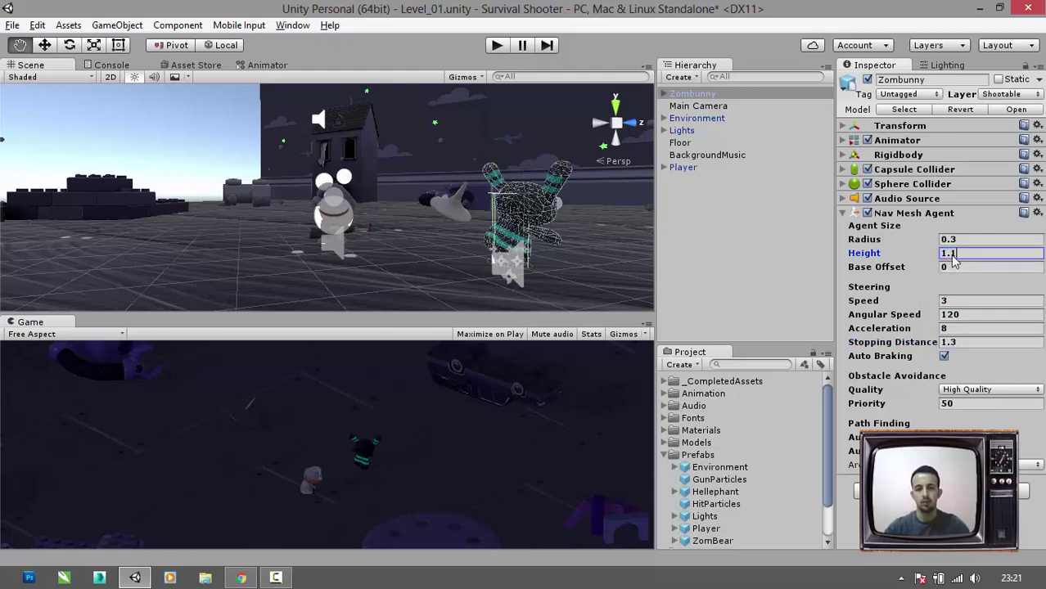
- Deselect, then reselect Zombunny in the Hierarchy
left_click(772, 231)
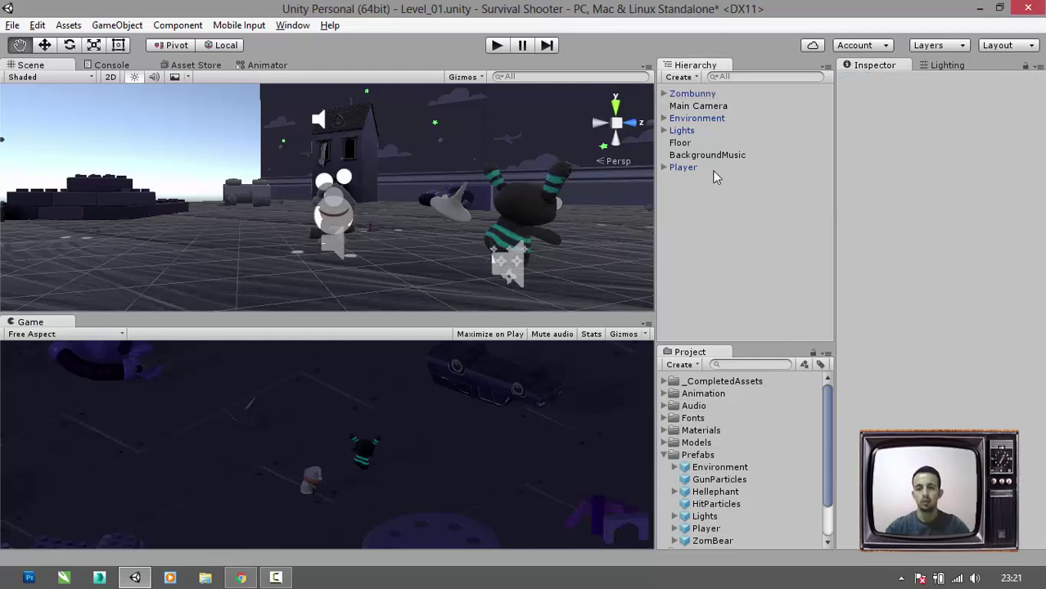
left_click(709, 106)
left_click(695, 96)
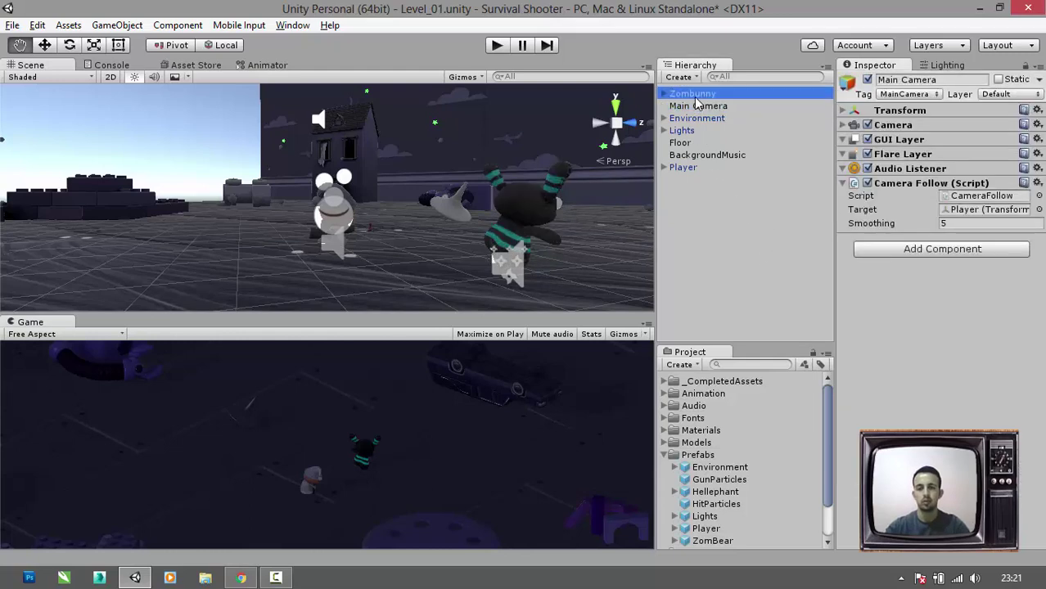
left_click(292, 26)
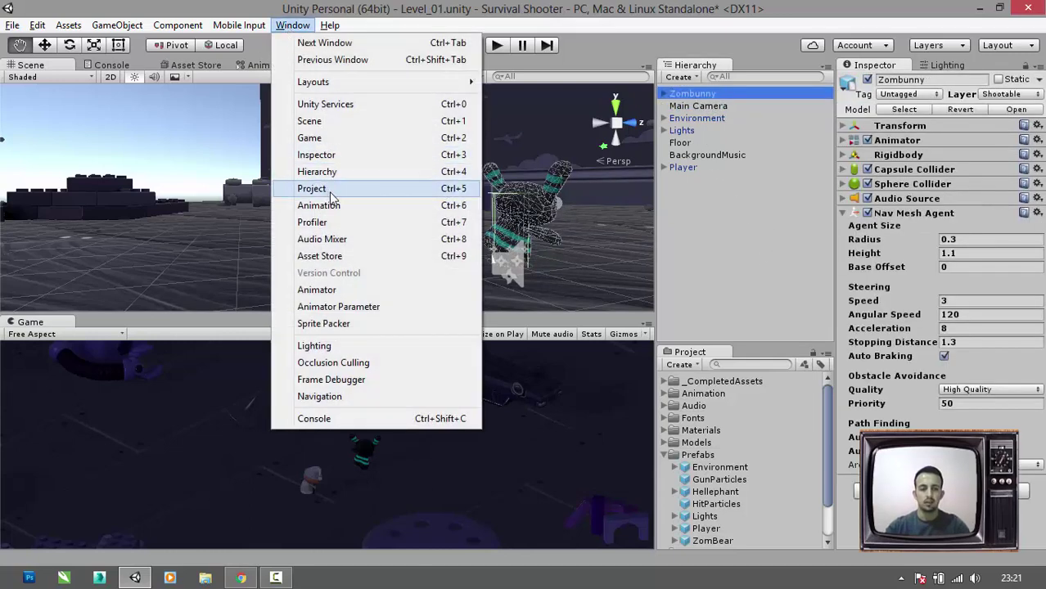
- In Navigation's Bake tab, set Agent Radius 0.75, Agent Height 1.2, Step Height 0.1, then bake
left_click(332, 397)
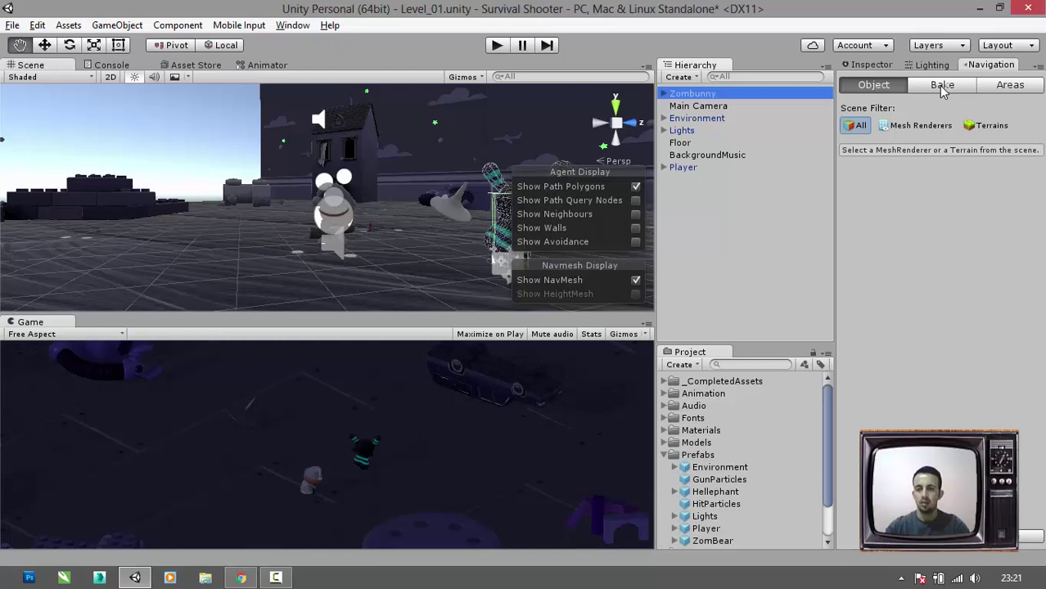
left_click(944, 88)
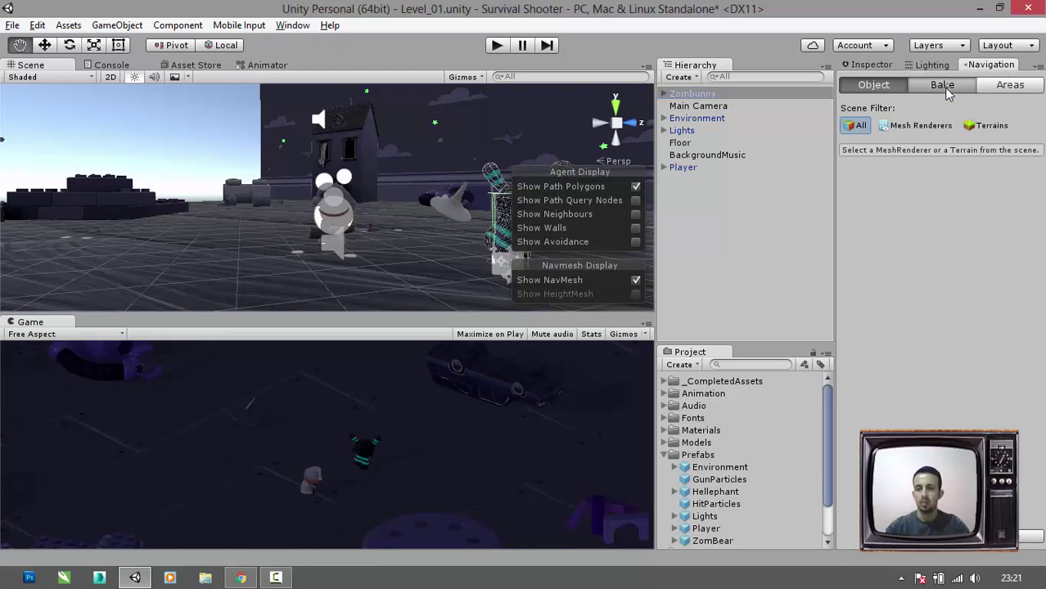
left_click(968, 217)
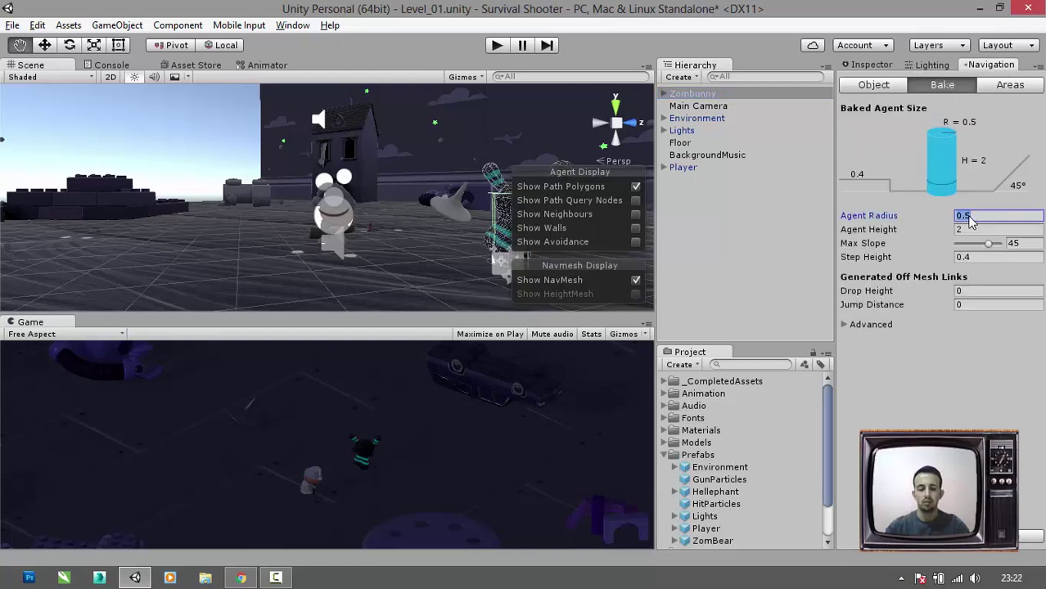
type("0.75")
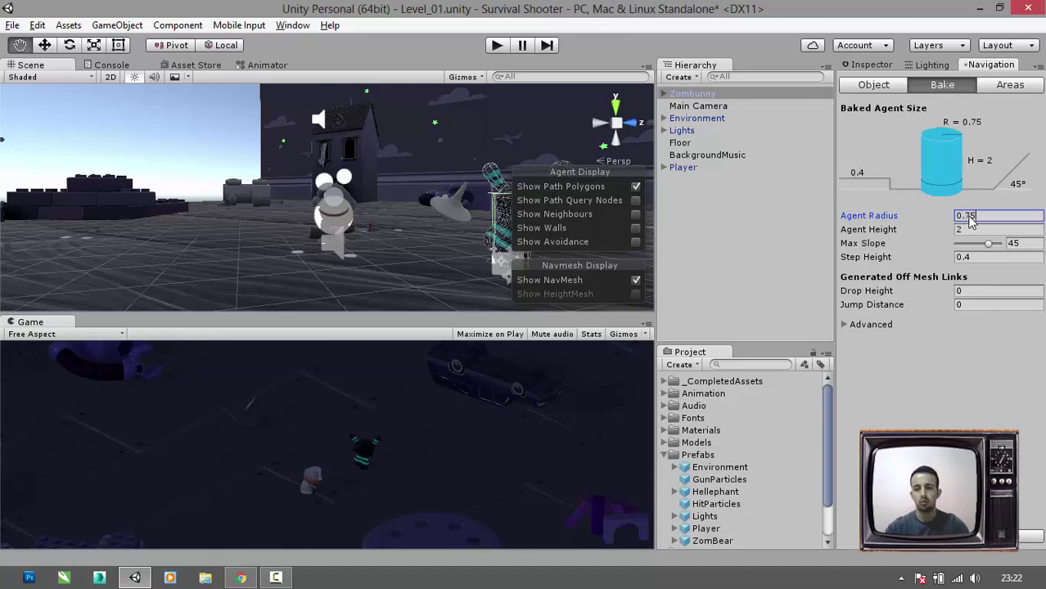
left_click(972, 232)
type("1.2")
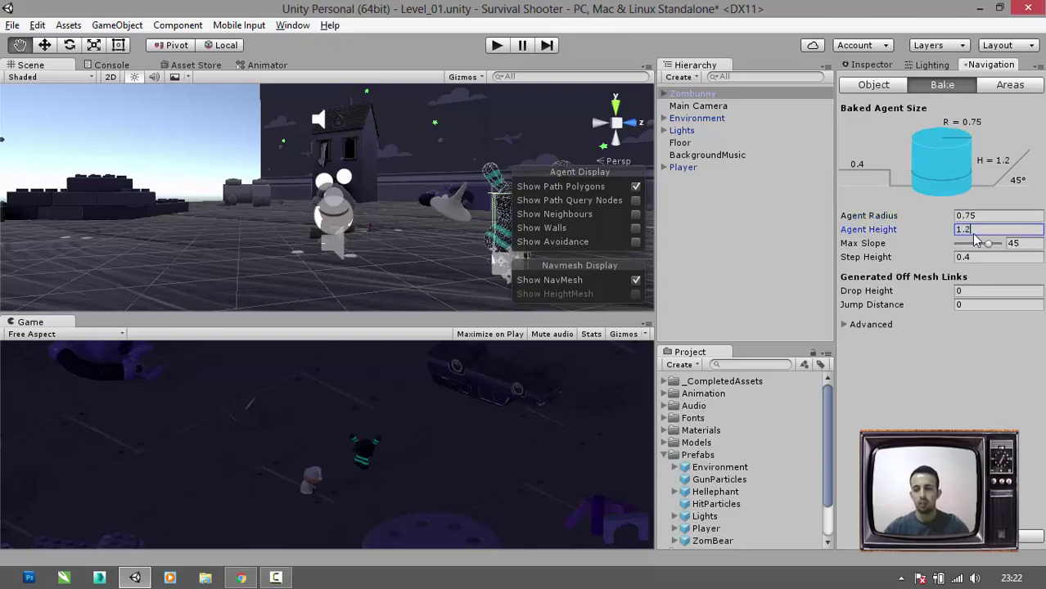
left_click(972, 259)
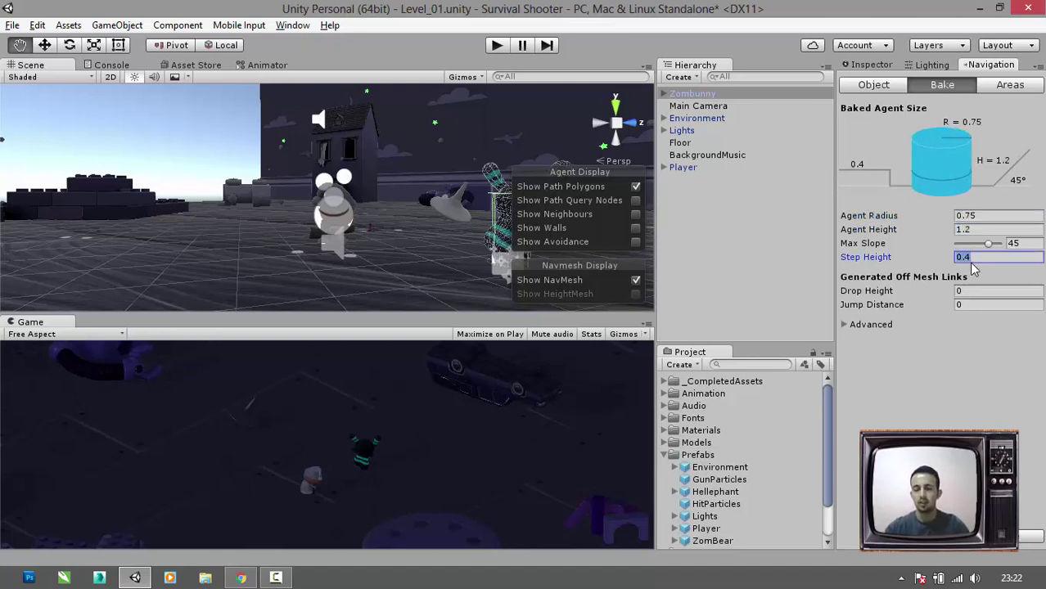
type("0.21")
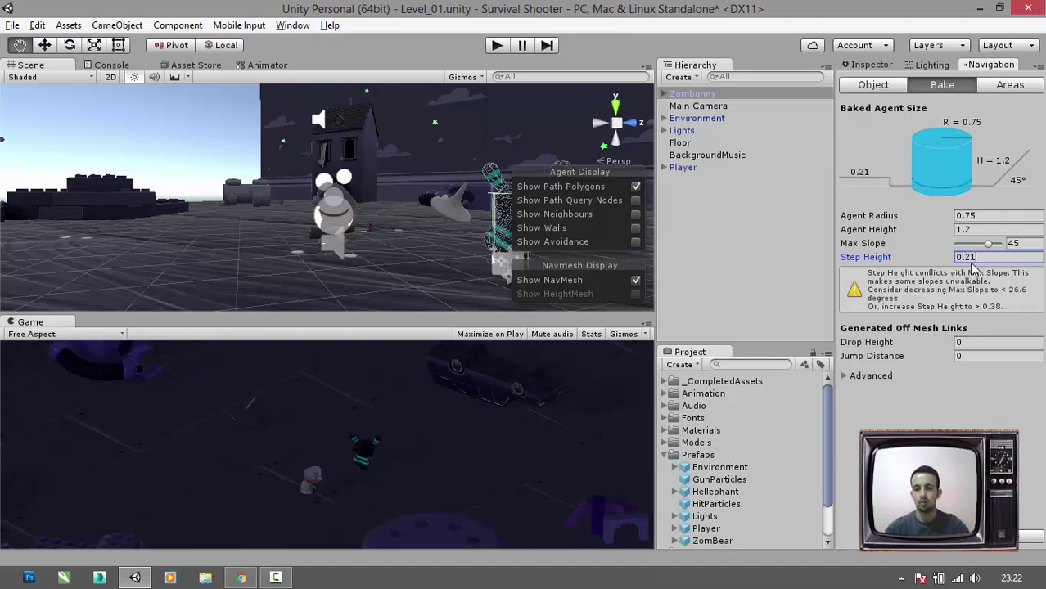
type("1")
key("BackSpace")
key("BackSpace")
key("BackSpace")
type("1")
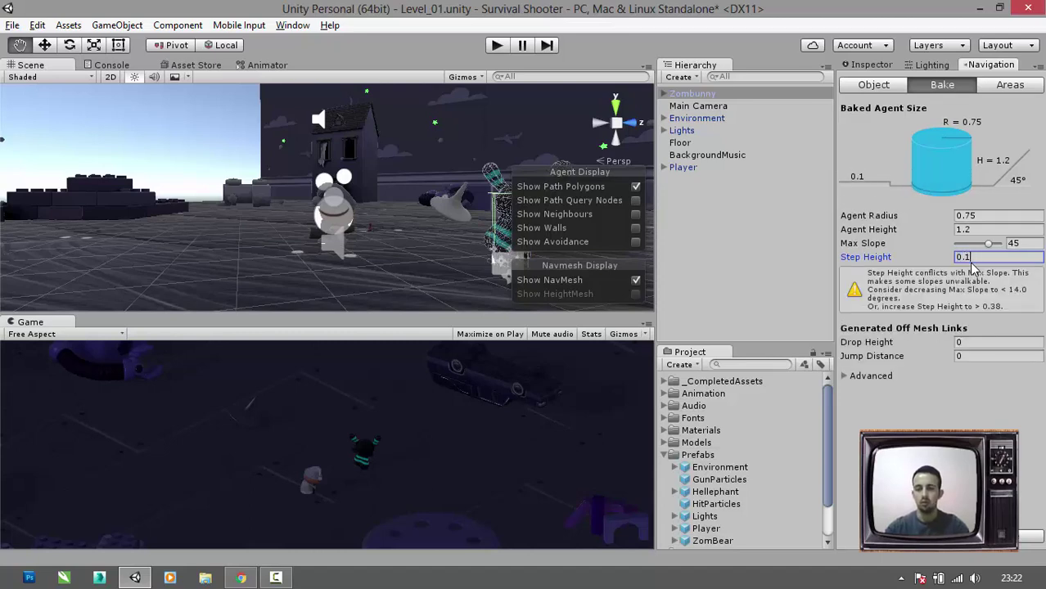
left_click(791, 299)
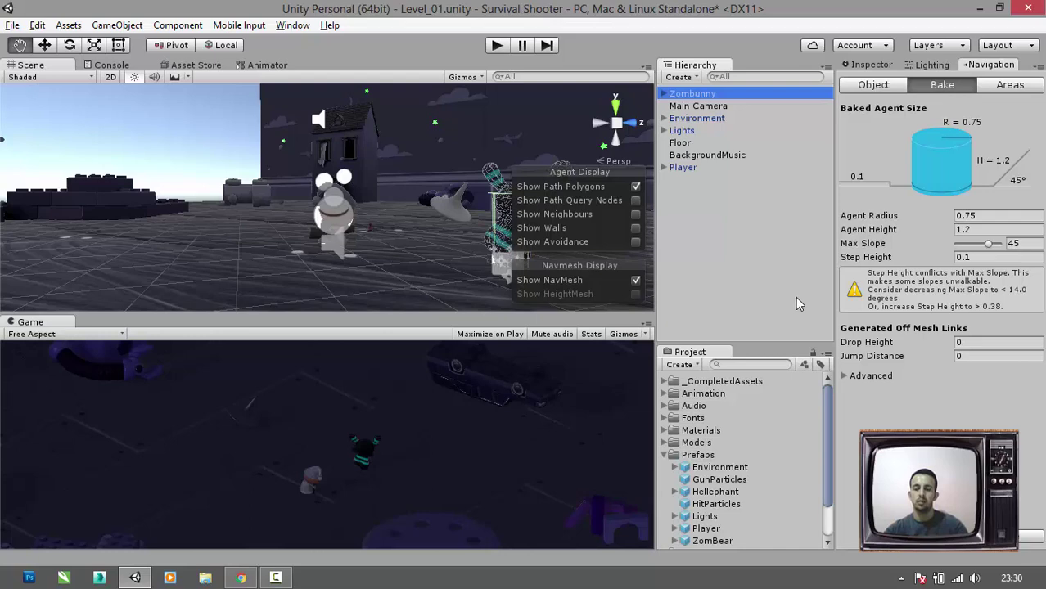
left_click(1013, 536)
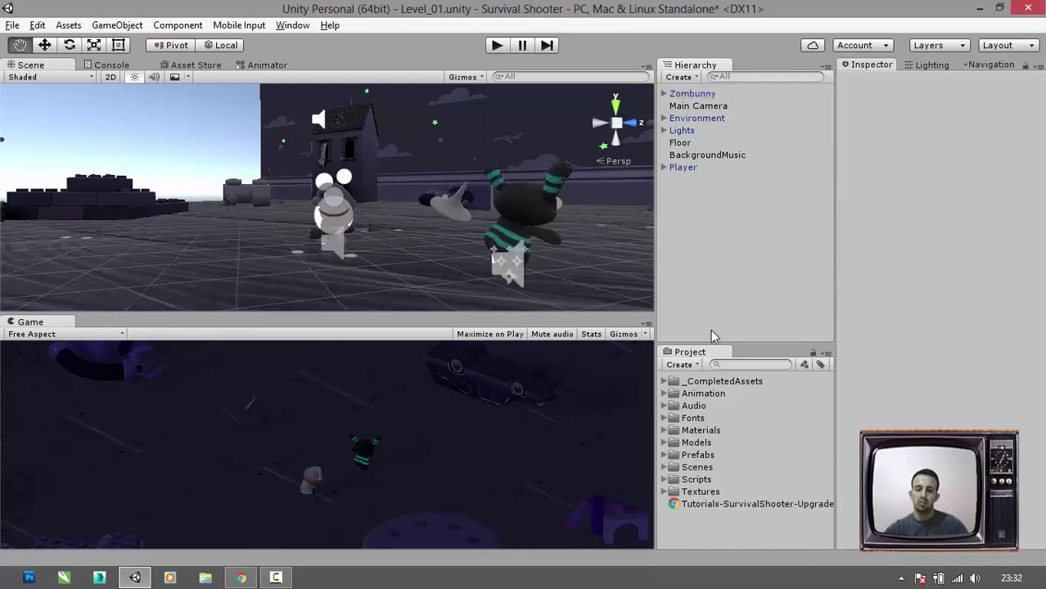
- Create an animator controller named EnemyAC in the Animation folder and drop it onto Zombunny
left_click(703, 395)
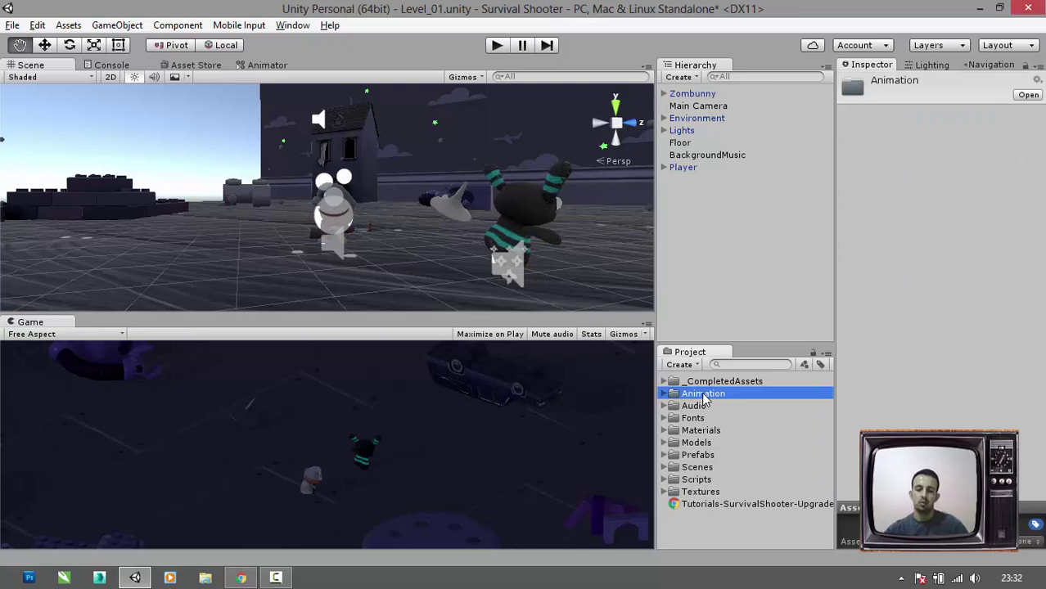
right_click(703, 396)
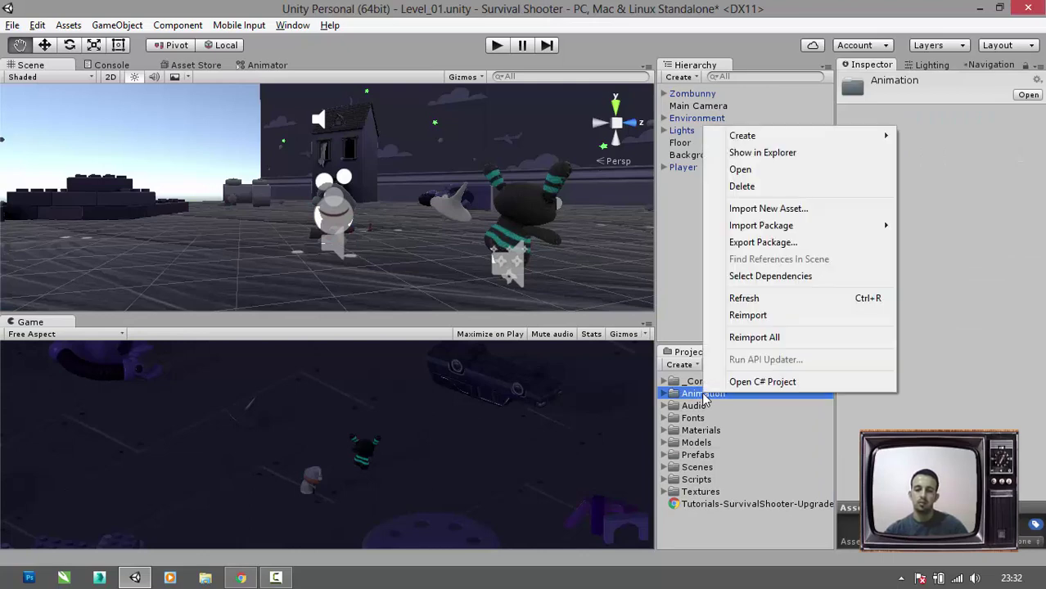
mouse_move(799, 139)
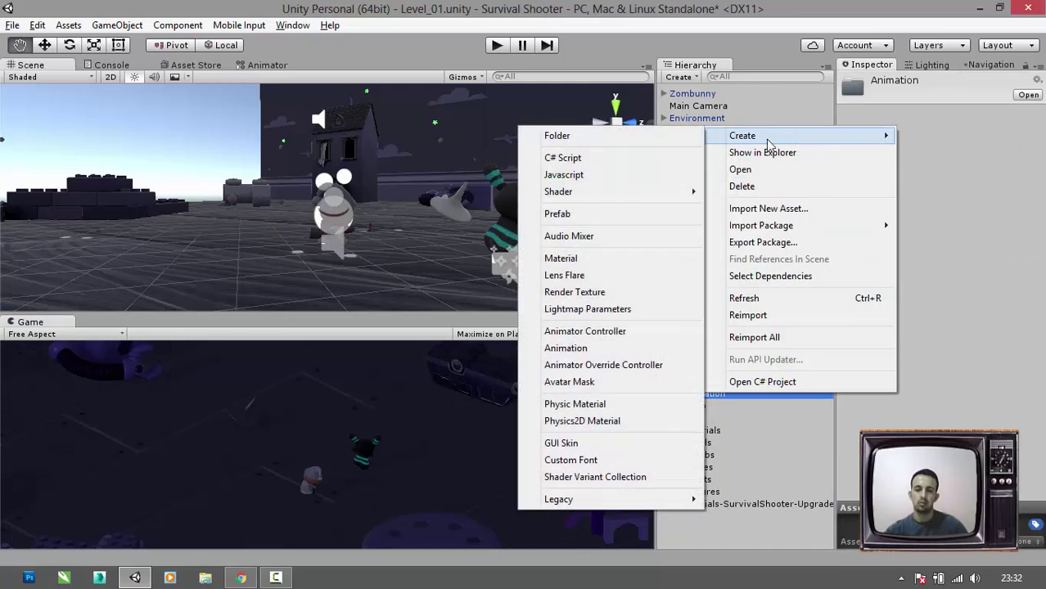
left_click(624, 332)
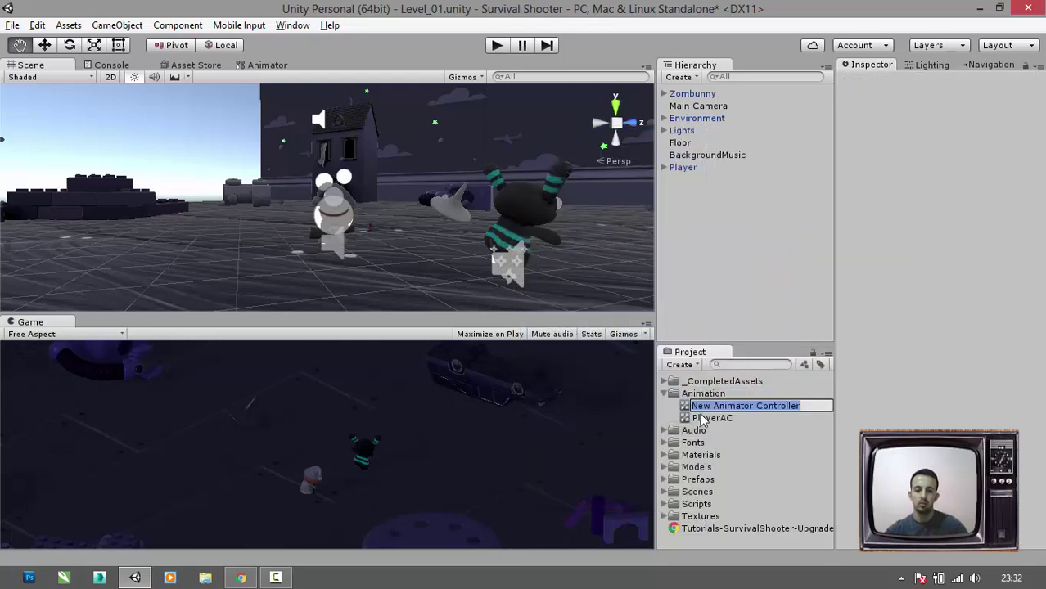
type("Ene")
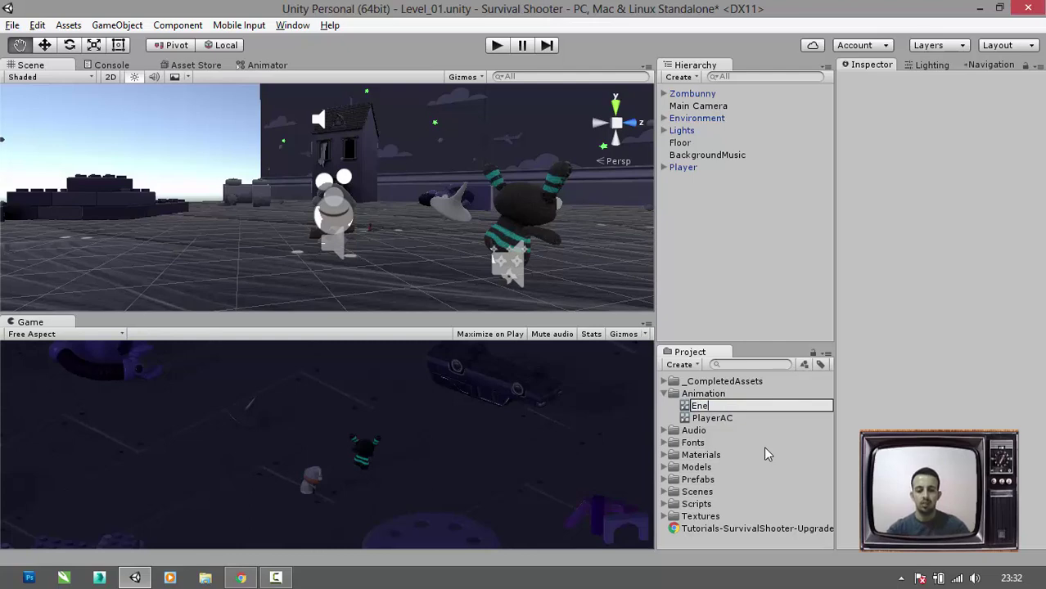
type("myAC")
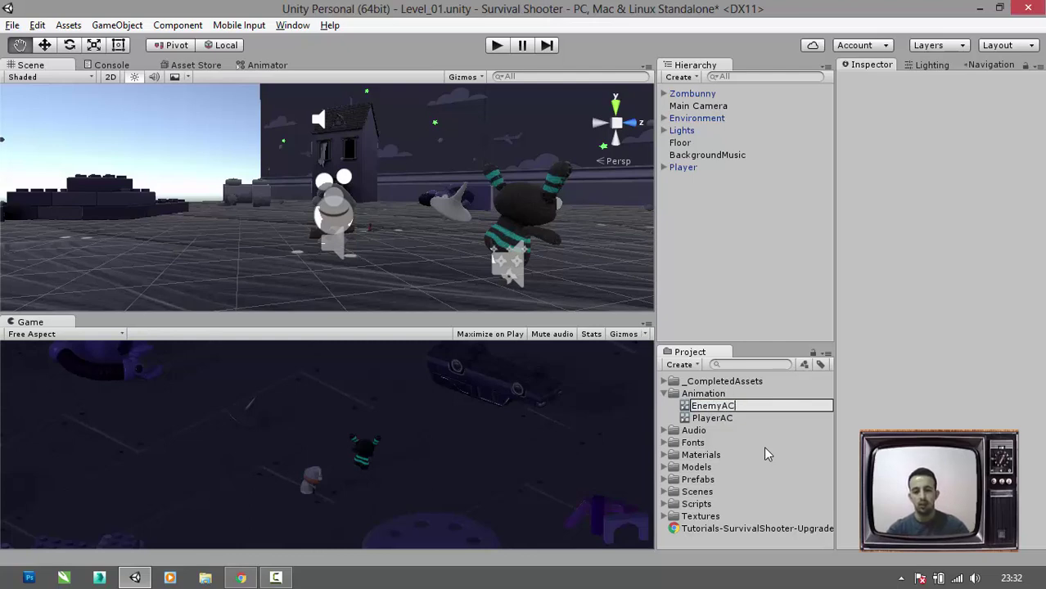
key("Return")
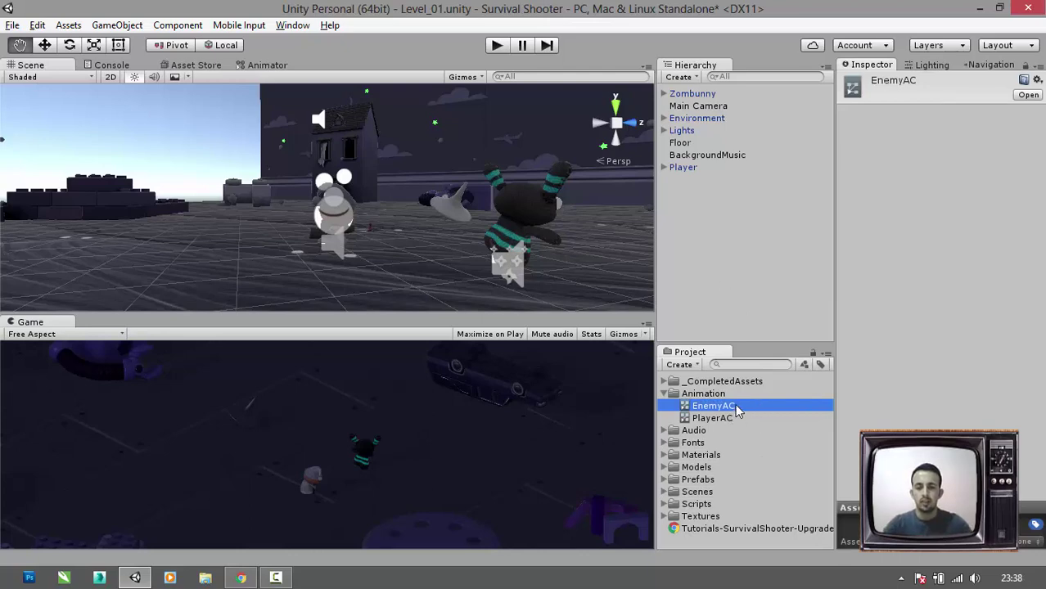
left_click_drag(736, 411, 703, 99)
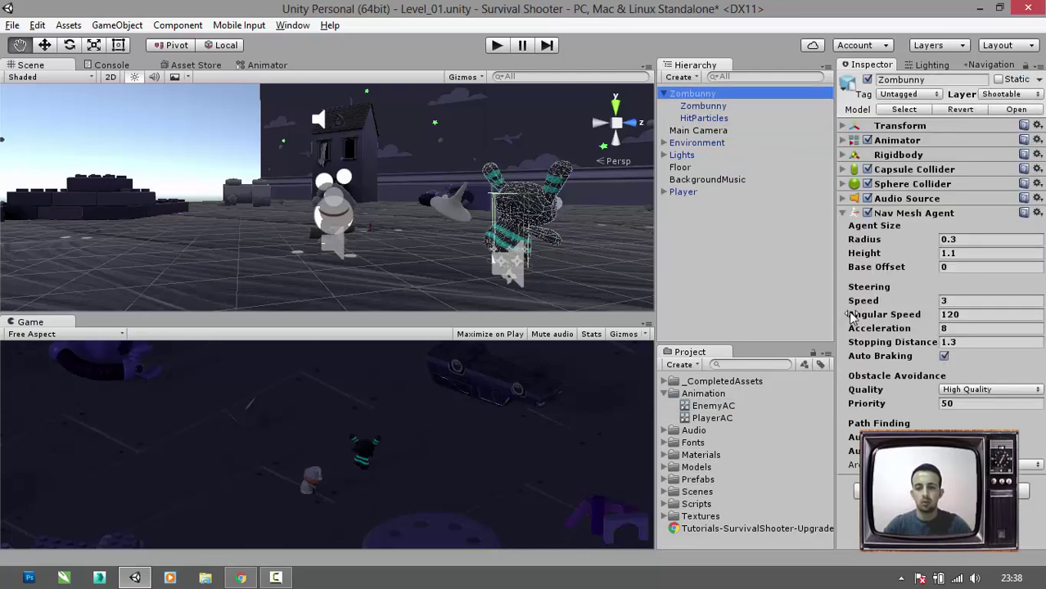
- Open EnemyAC from Zombunny's Animator component and centre its Any State and Entry nodes
left_click(843, 214)
left_click(843, 140)
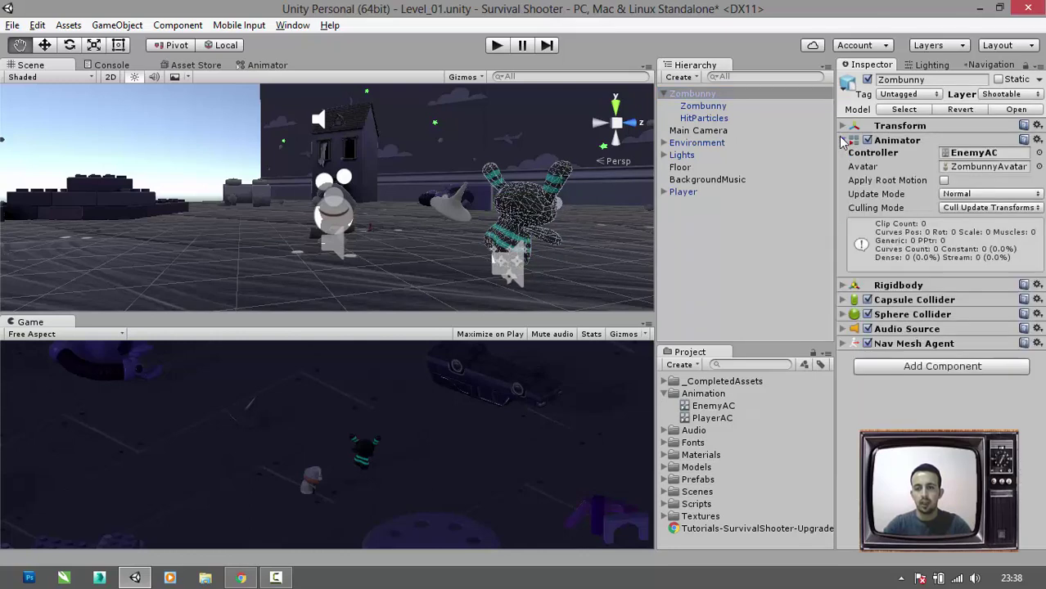
double_click(976, 155)
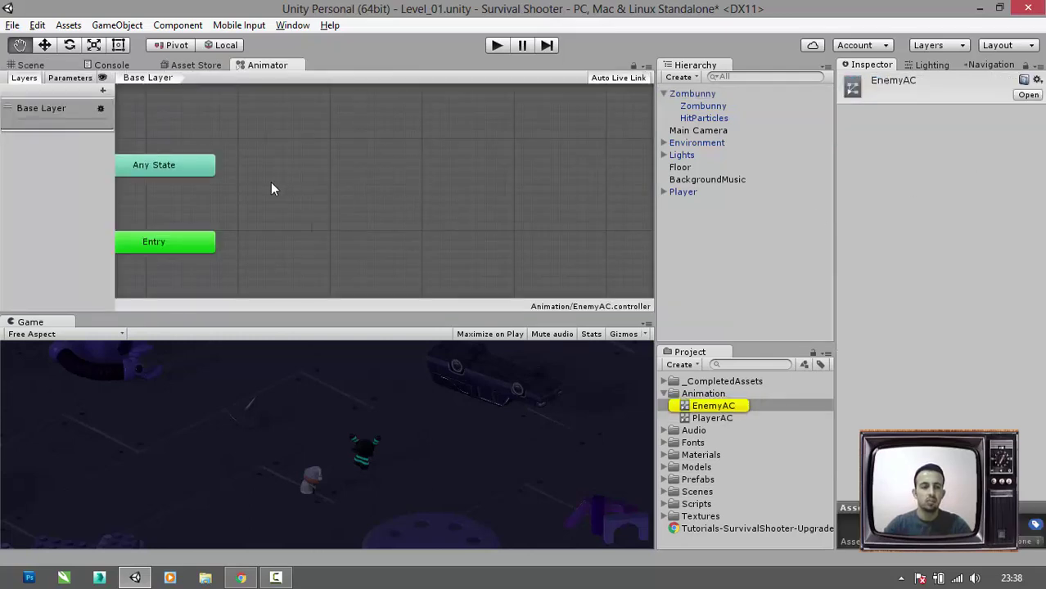
middle_click_drag(249, 209, 327, 211)
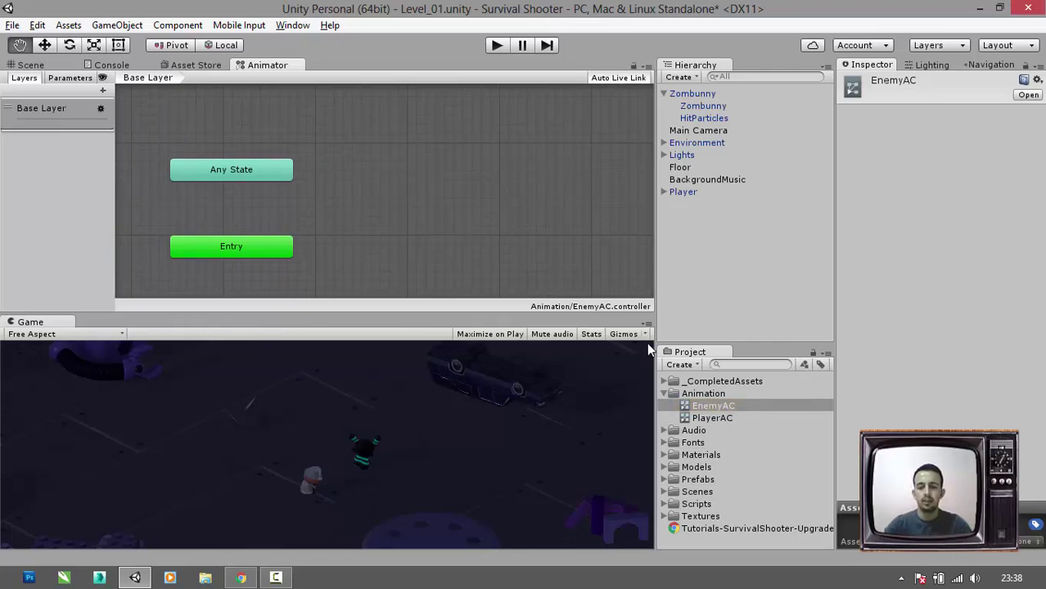
left_click(664, 393)
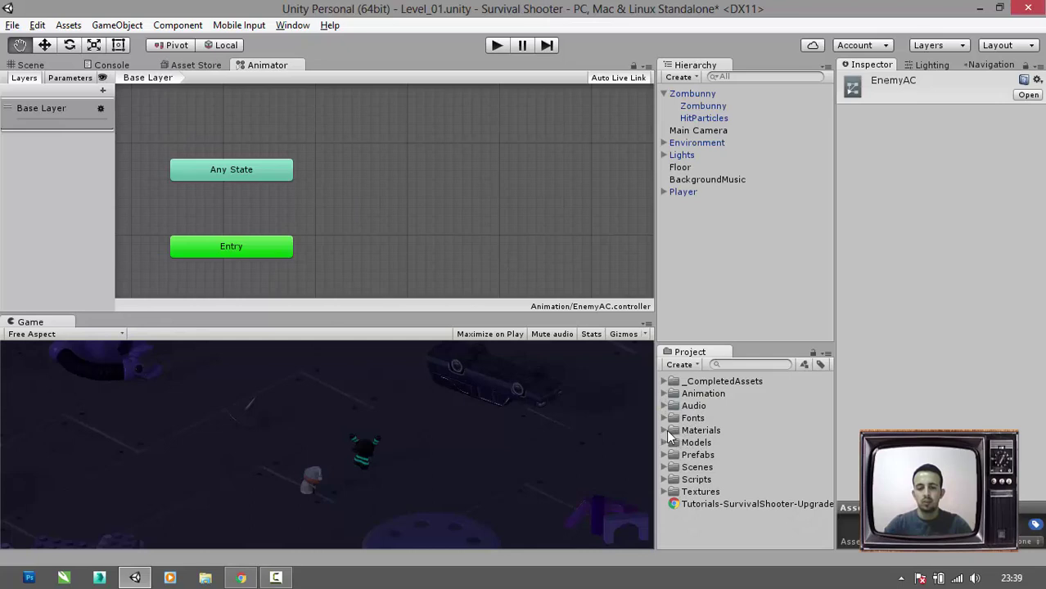
left_click(664, 431)
scroll(692, 440, "down", 2)
scroll(688, 438, "up", 2)
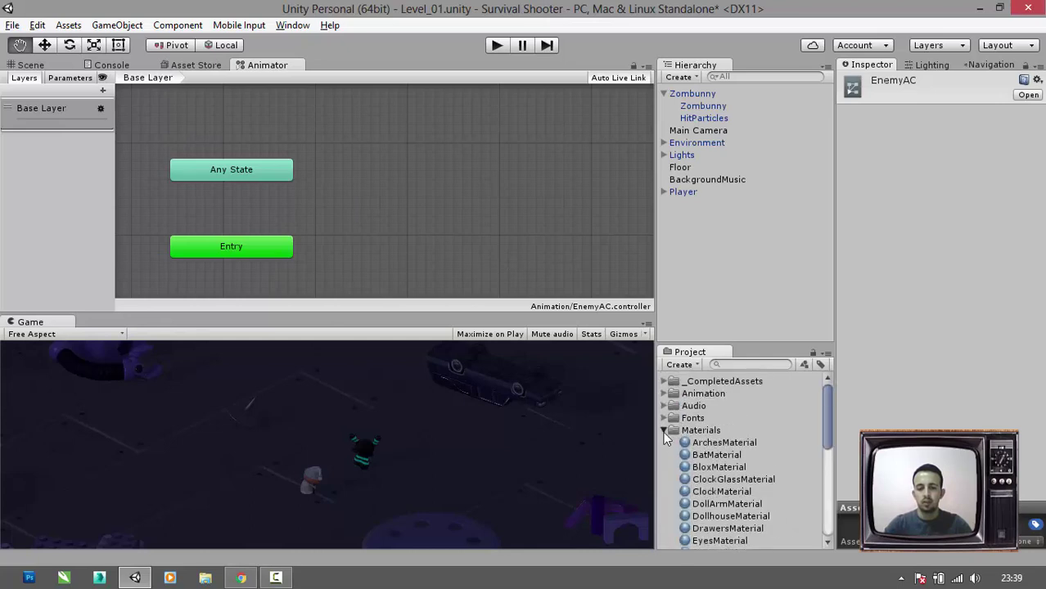
- Reveal the Zombunny model's animation clips and add the Death clip as a state
left_click(663, 430)
left_click(666, 445)
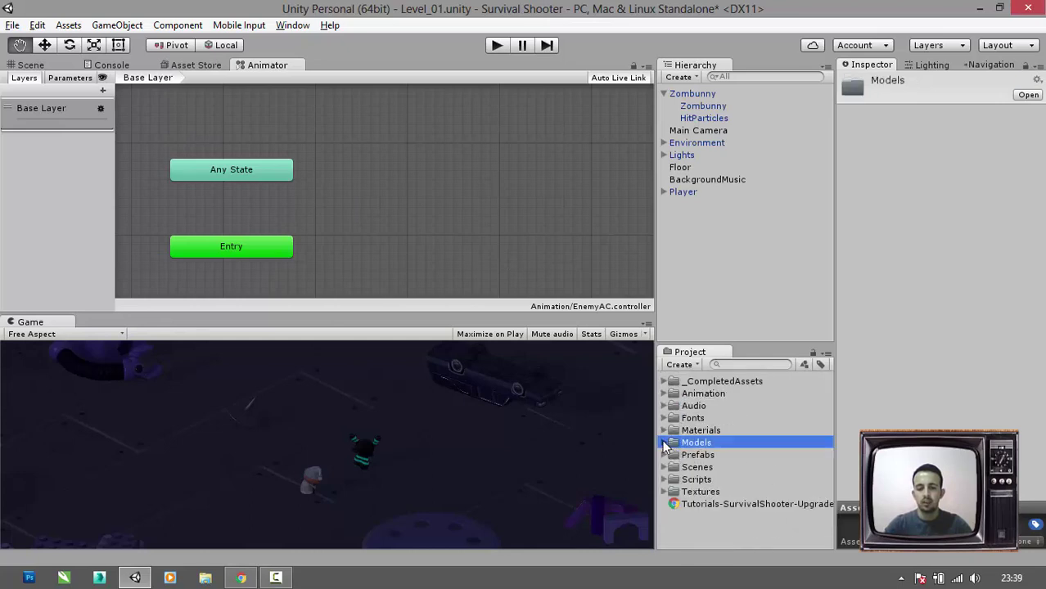
left_click(664, 442)
scroll(700, 462, "down", 2)
left_click(715, 470)
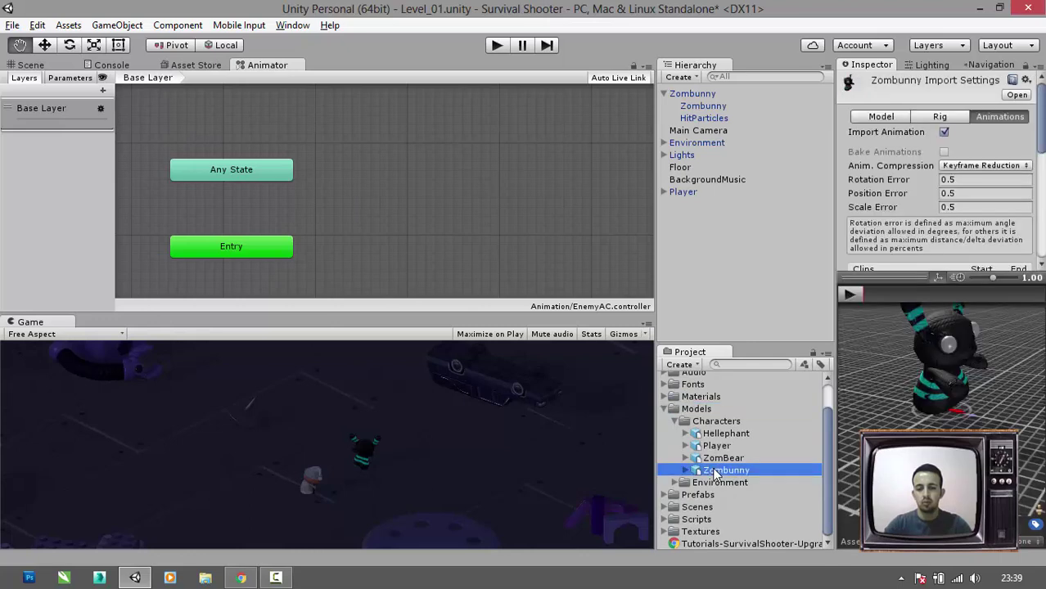
left_click(686, 470)
scroll(714, 468, "down", 2)
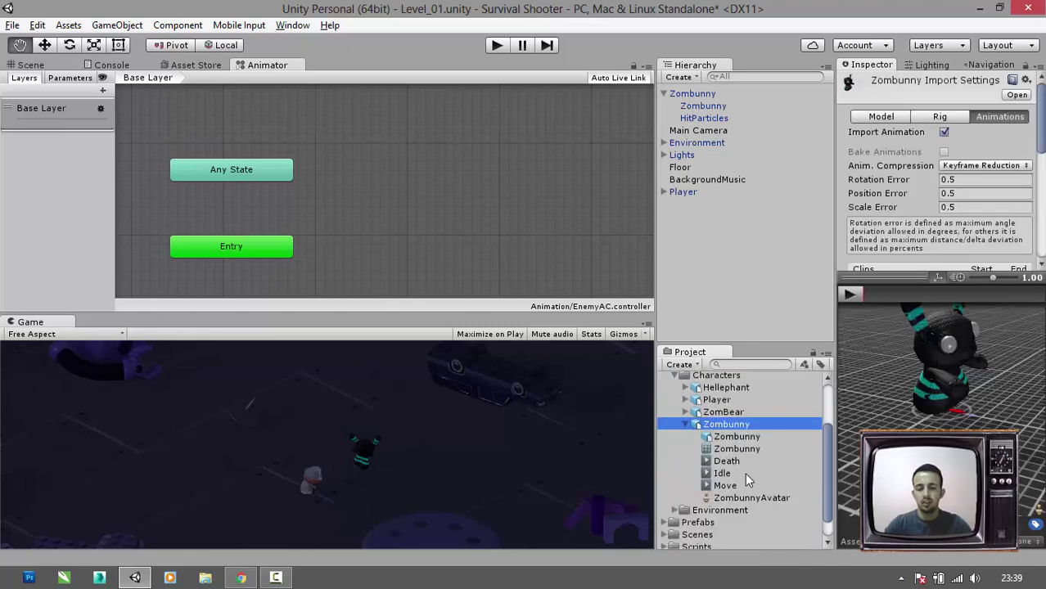
left_click_drag(732, 463, 463, 195)
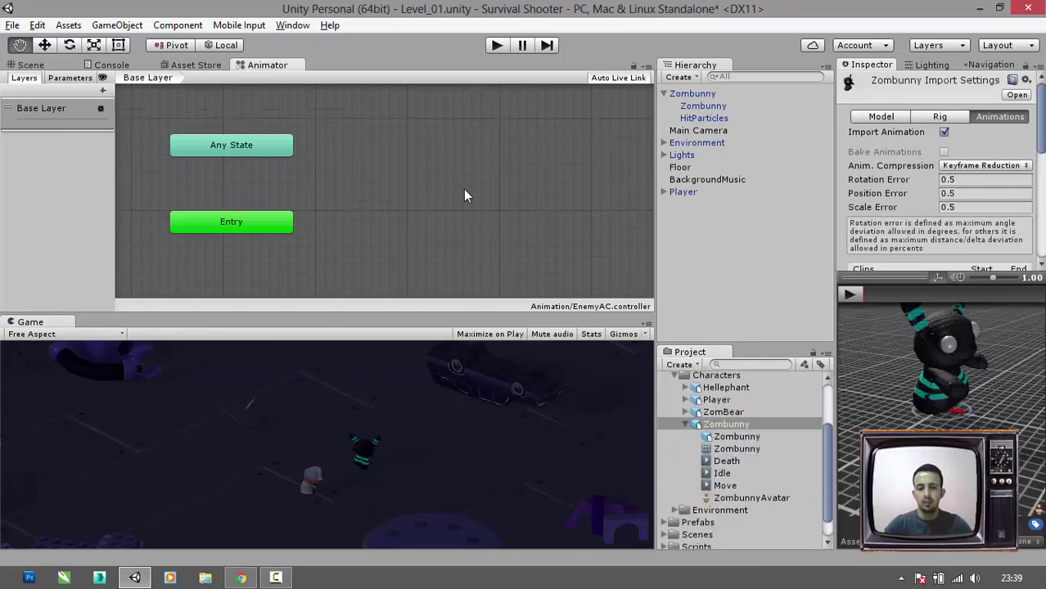
left_click_drag(410, 147, 410, 147)
- Add Idle and Move states from the clips and set Move as the layer default state
left_click_drag(726, 461, 461, 207)
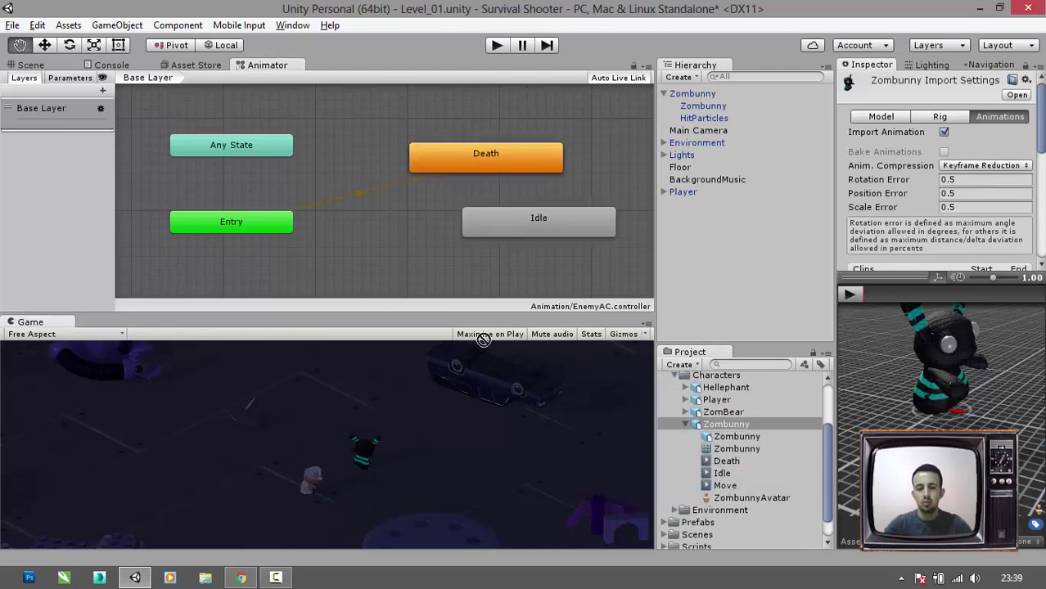
mouse_move(427, 274)
left_mouse_down()
mouse_move(449, 279)
mouse_move(426, 245)
mouse_move(412, 251)
mouse_move(418, 258)
left_mouse_up()
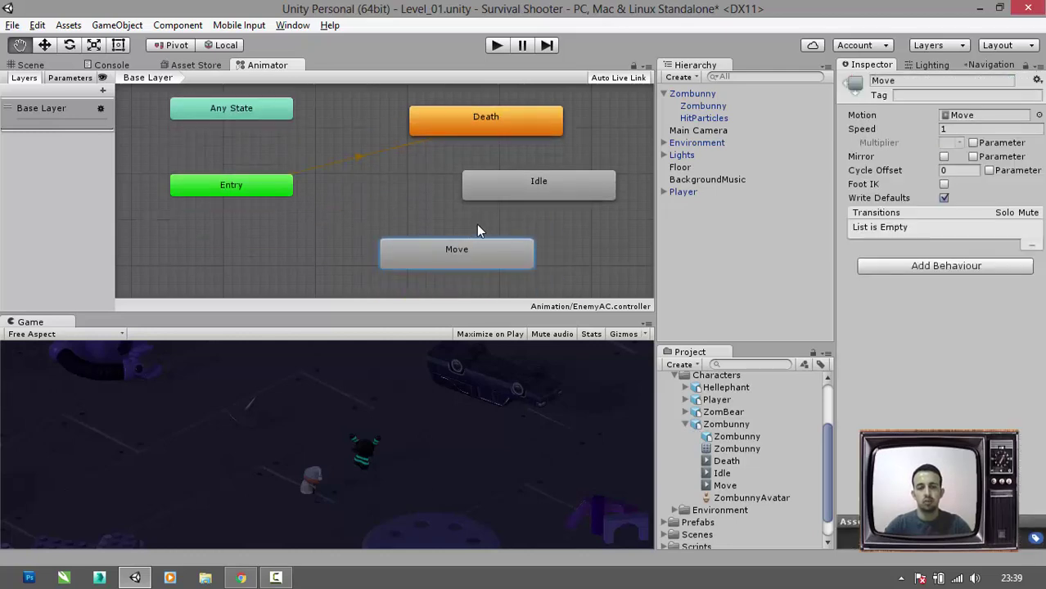
left_click(340, 256)
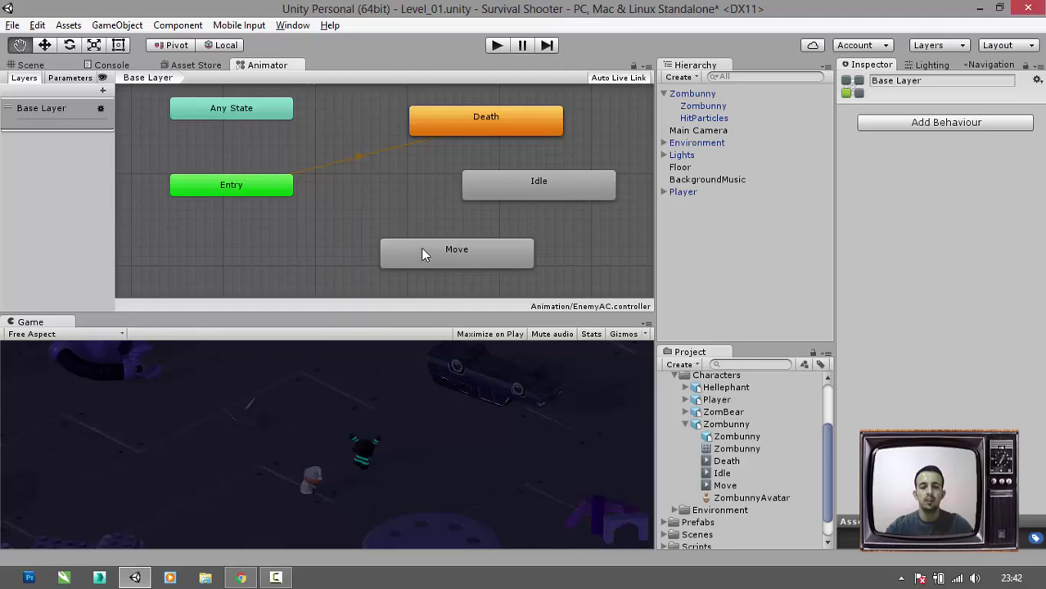
right_click(422, 249)
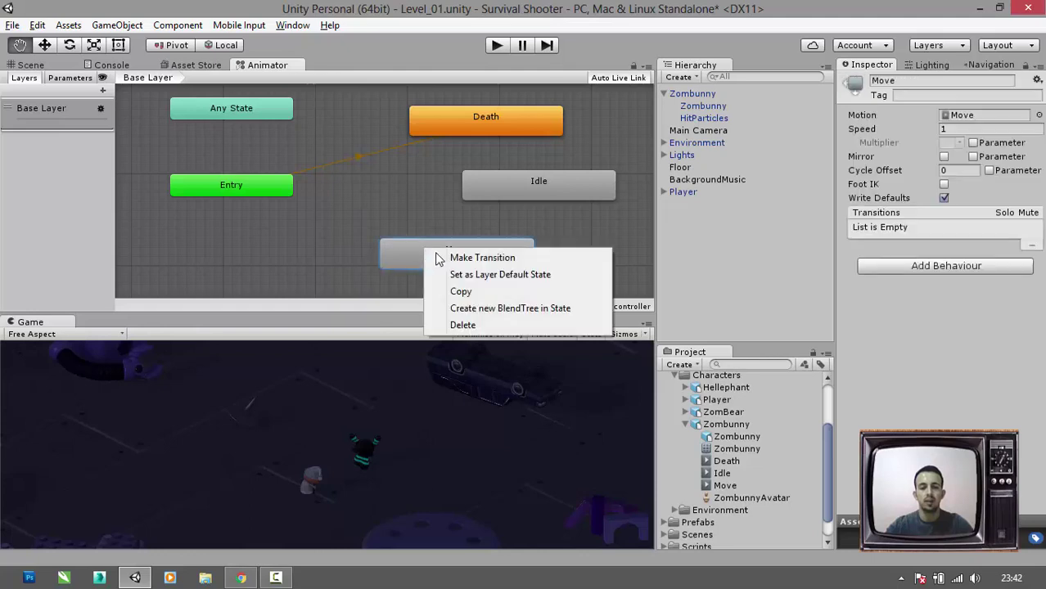
left_click(492, 275)
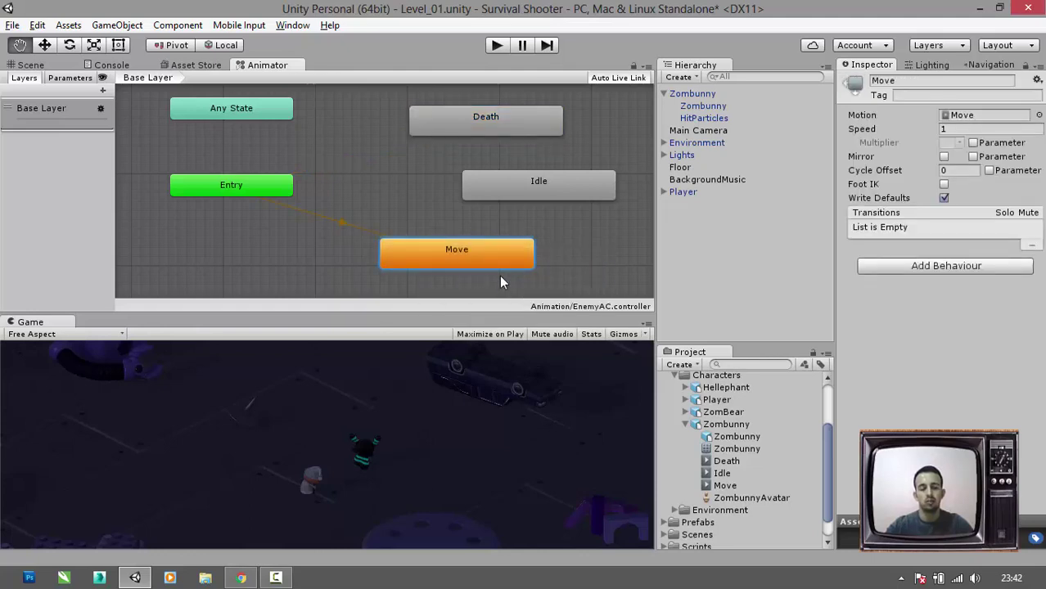
left_click(483, 122)
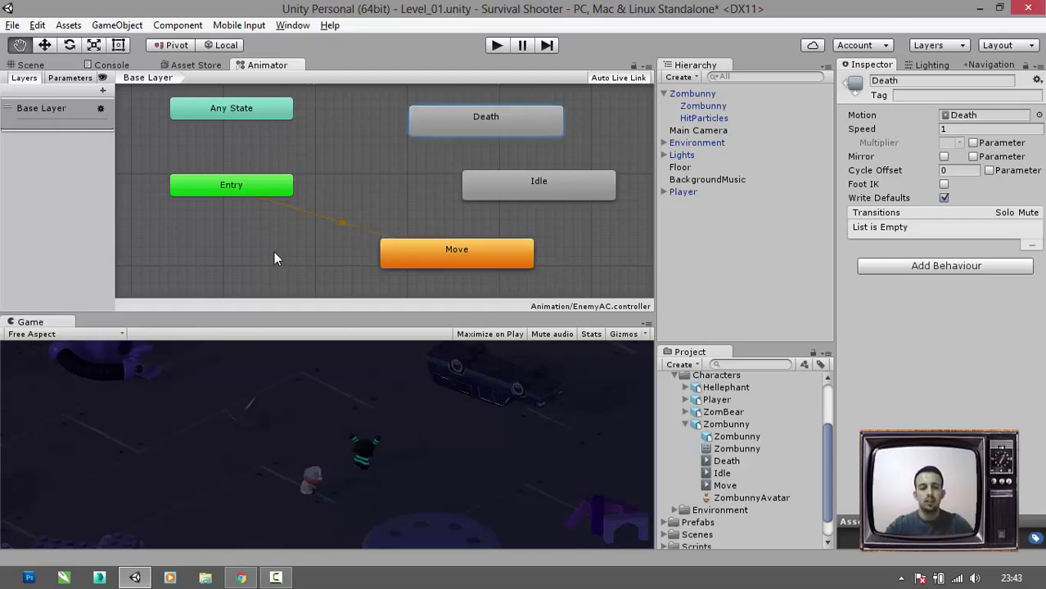
left_click(70, 78)
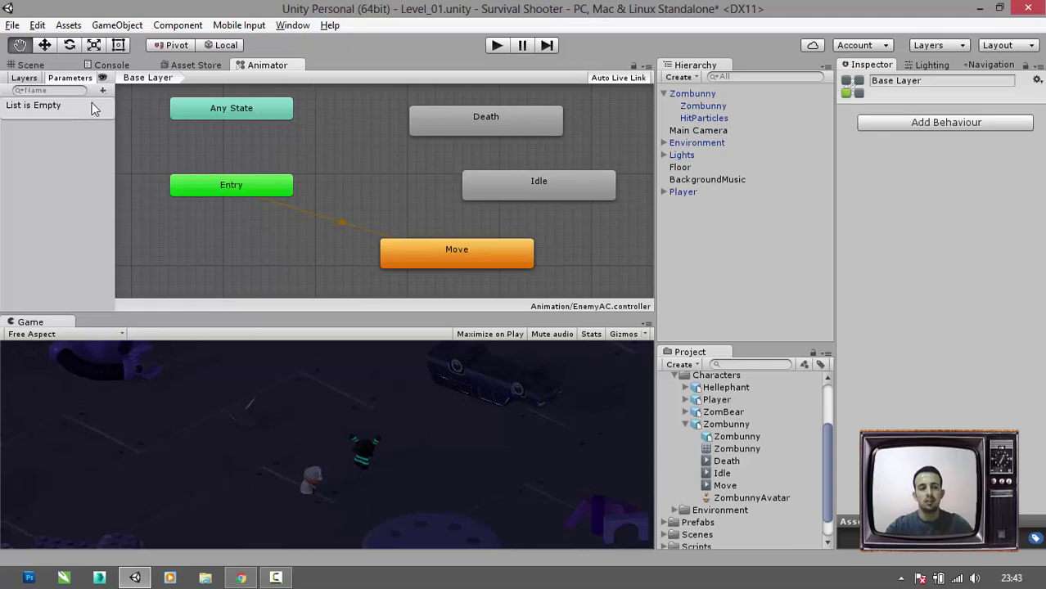
- Add two trigger parameters to EnemyAC, named PlayerDead and Dead
left_click(103, 92)
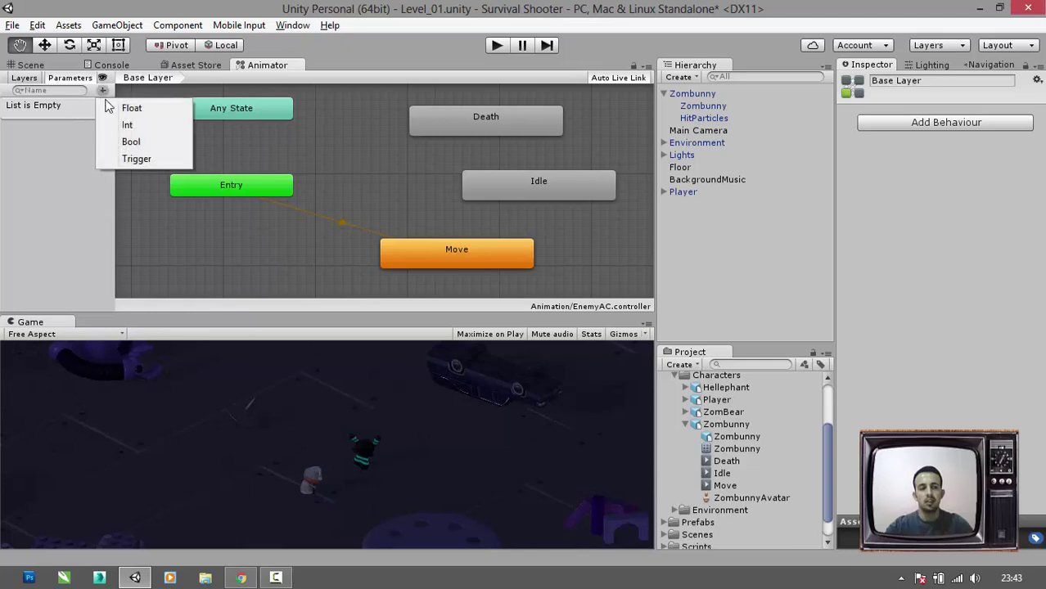
left_click(139, 159)
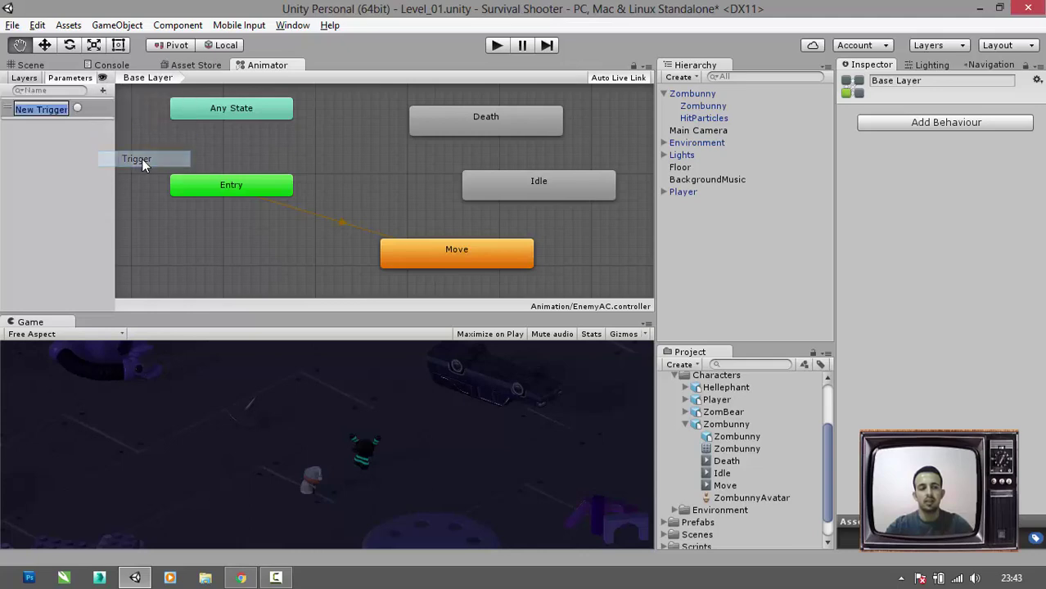
double_click(49, 108)
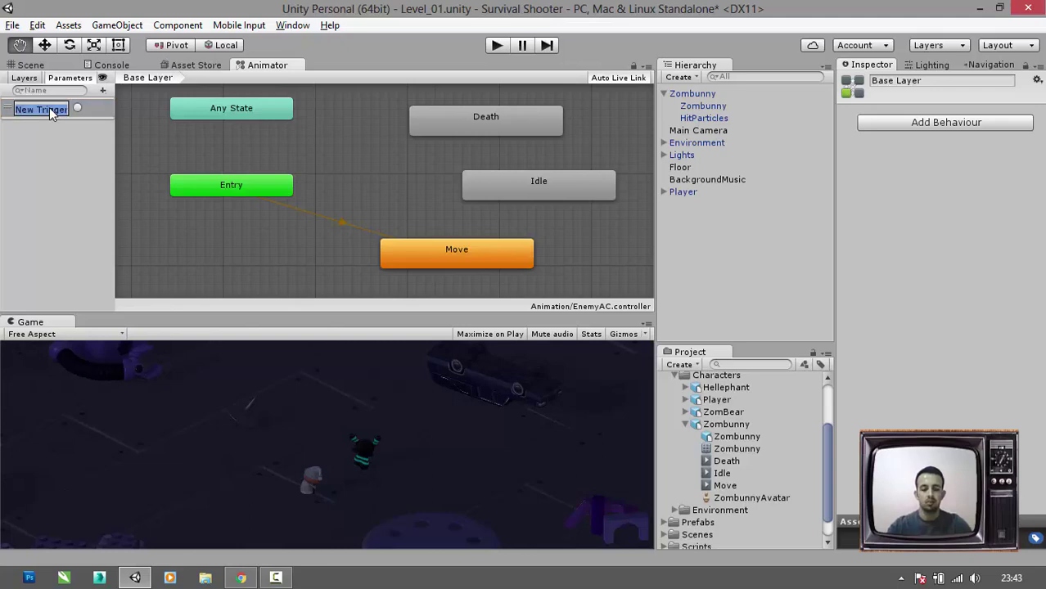
type("PlayerD")
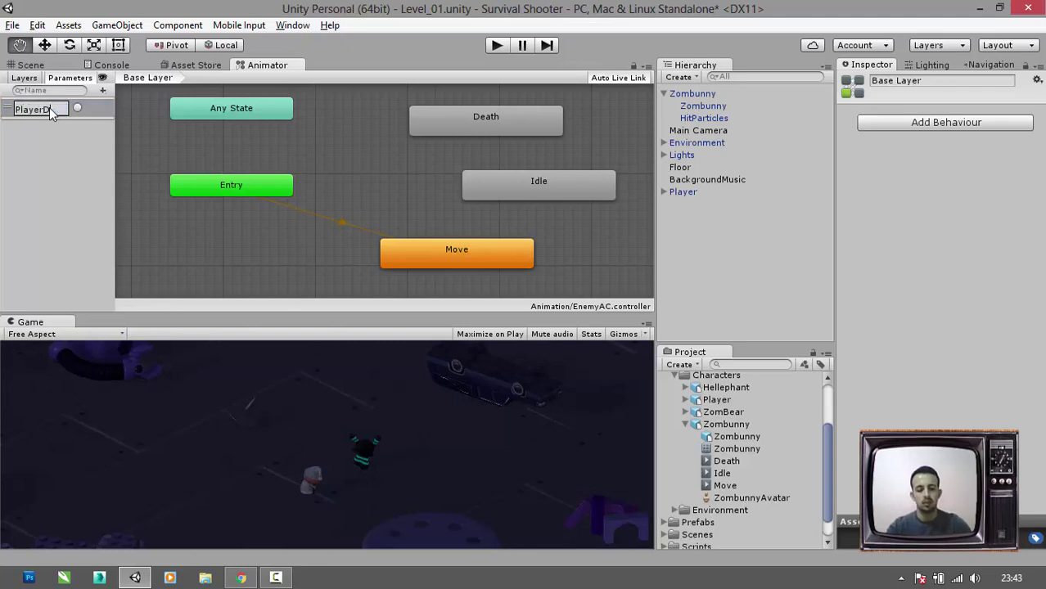
type("ead")
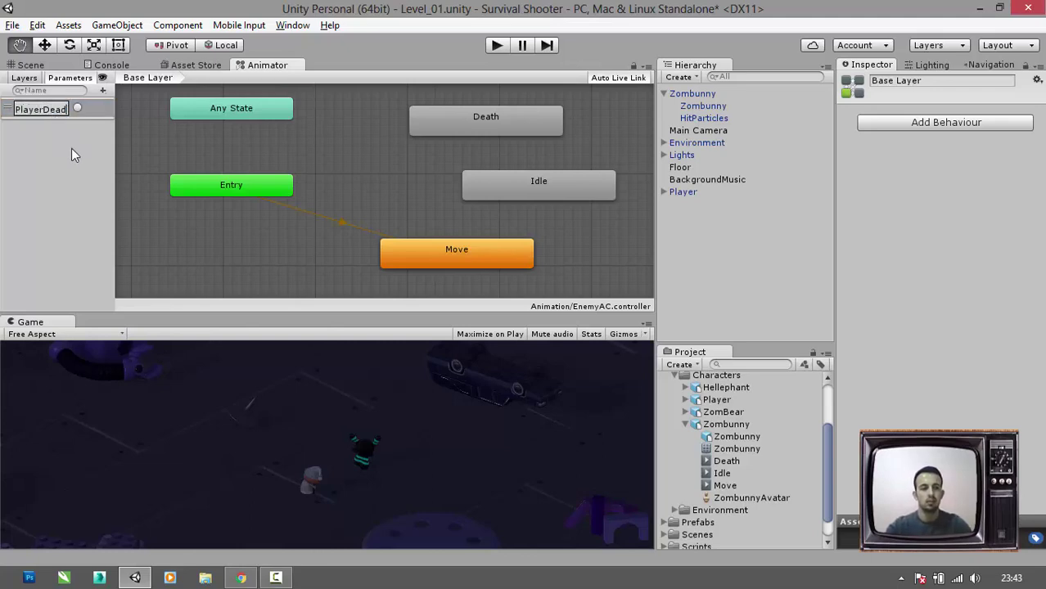
key("Return")
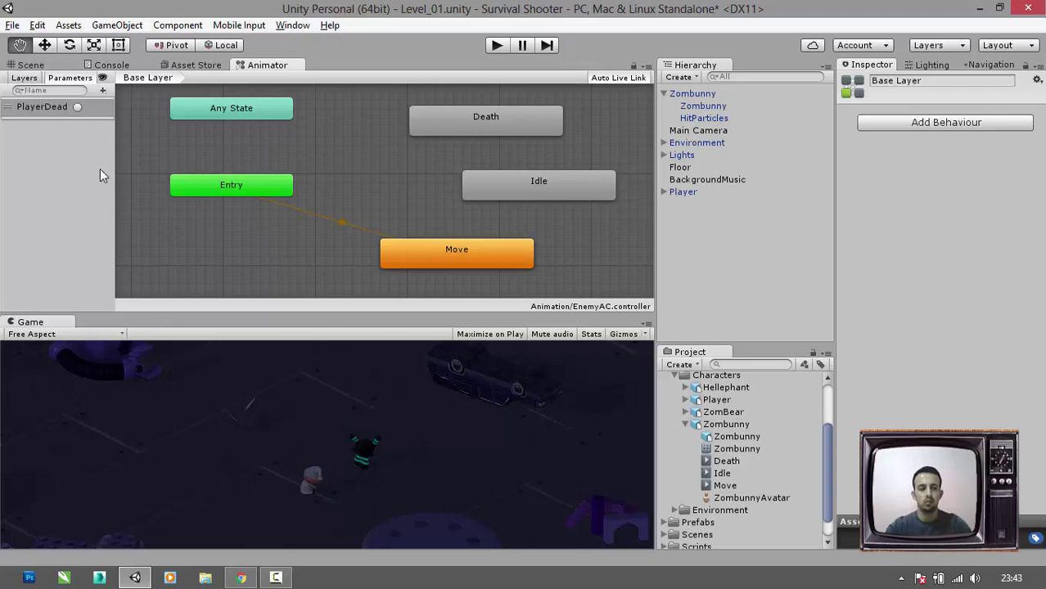
left_click(104, 90)
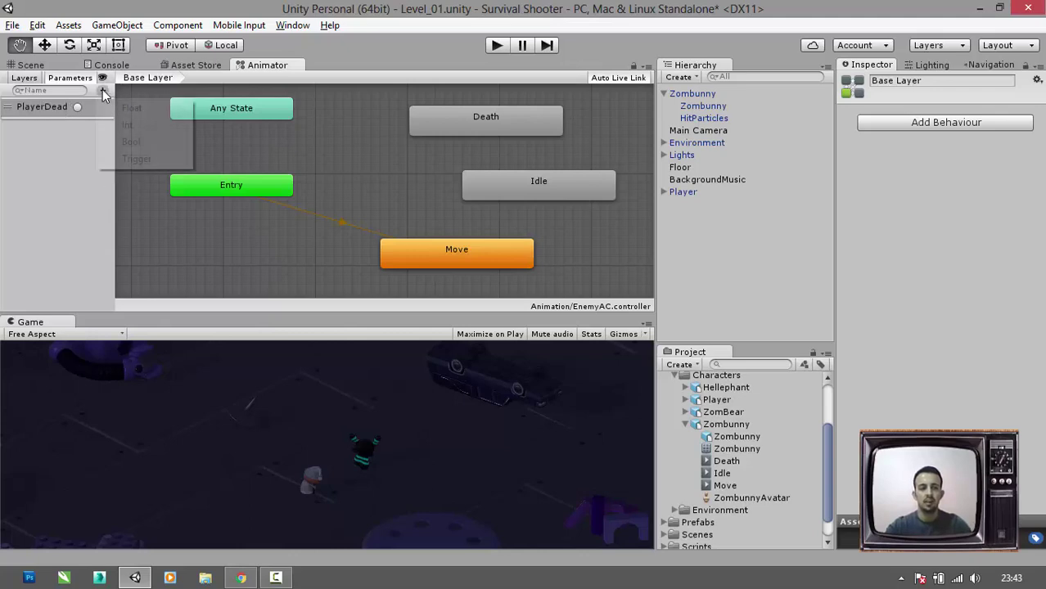
left_click(135, 158)
type("Dead")
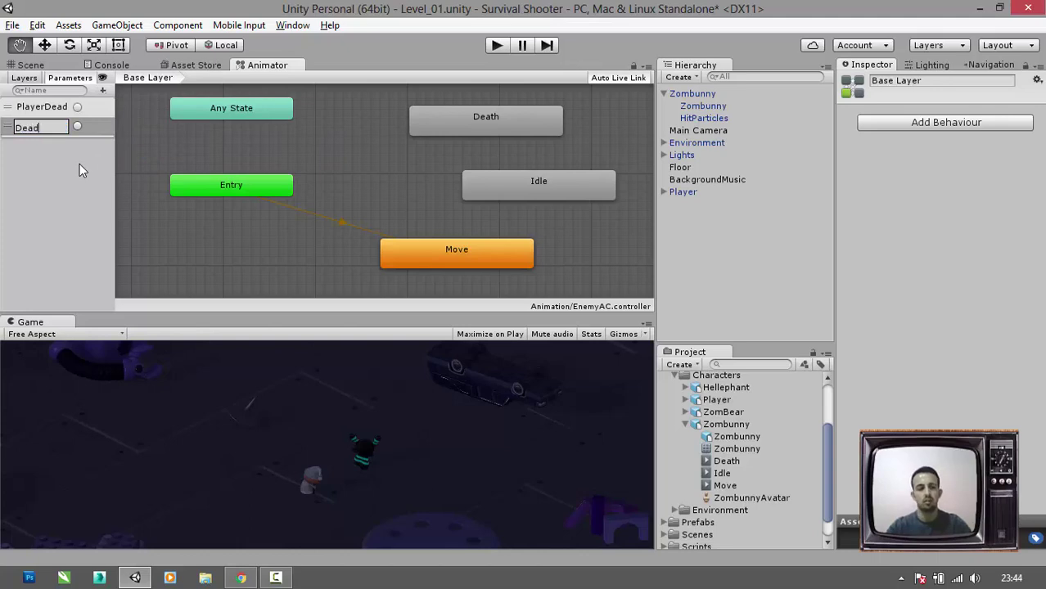
key("Return")
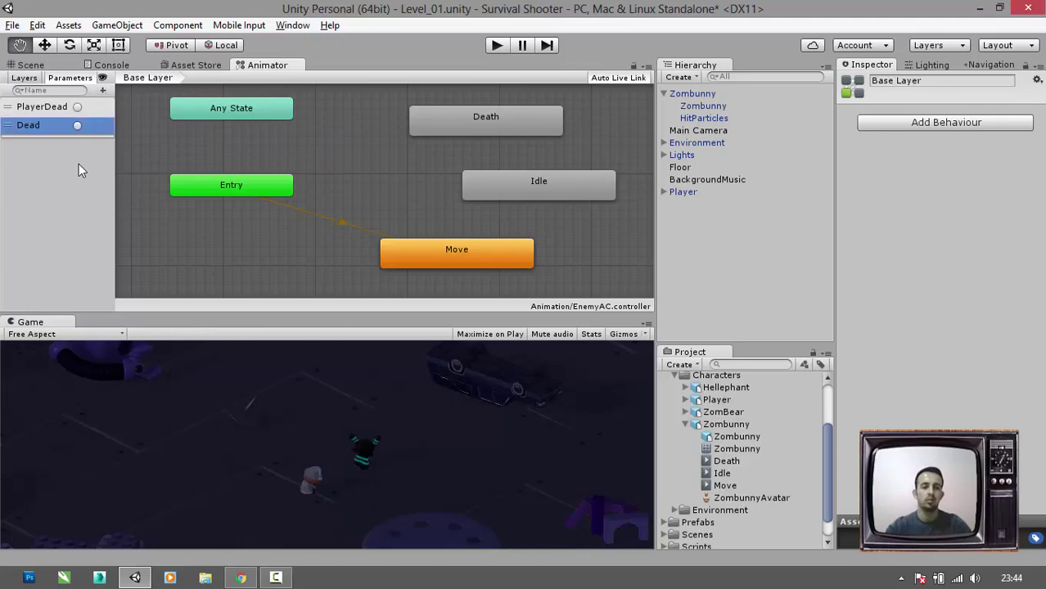
left_click(88, 173)
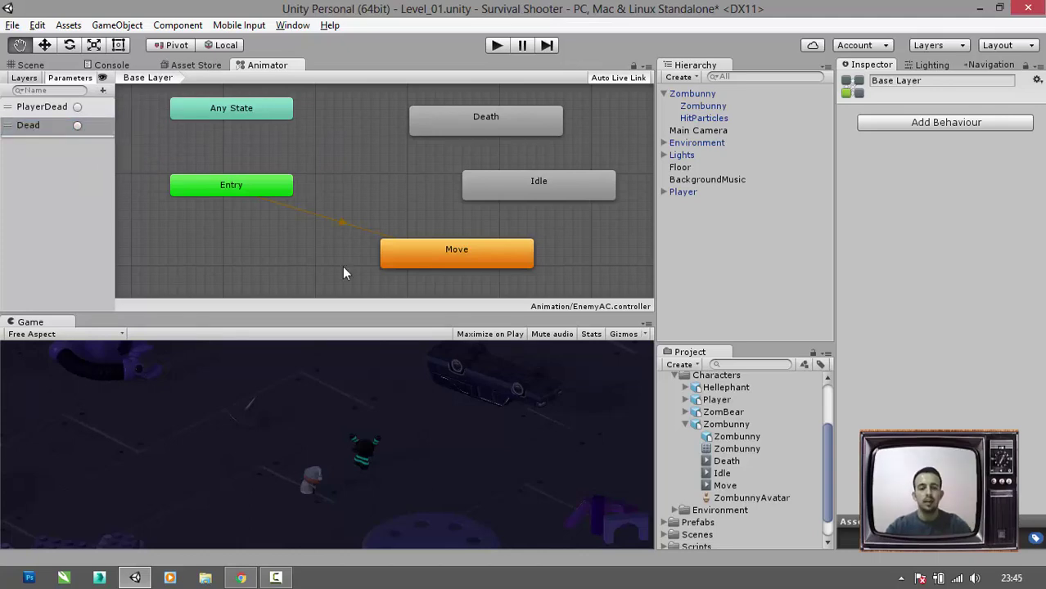
- Create transitions from Move to Idle and from Any State to Death
right_click(448, 265)
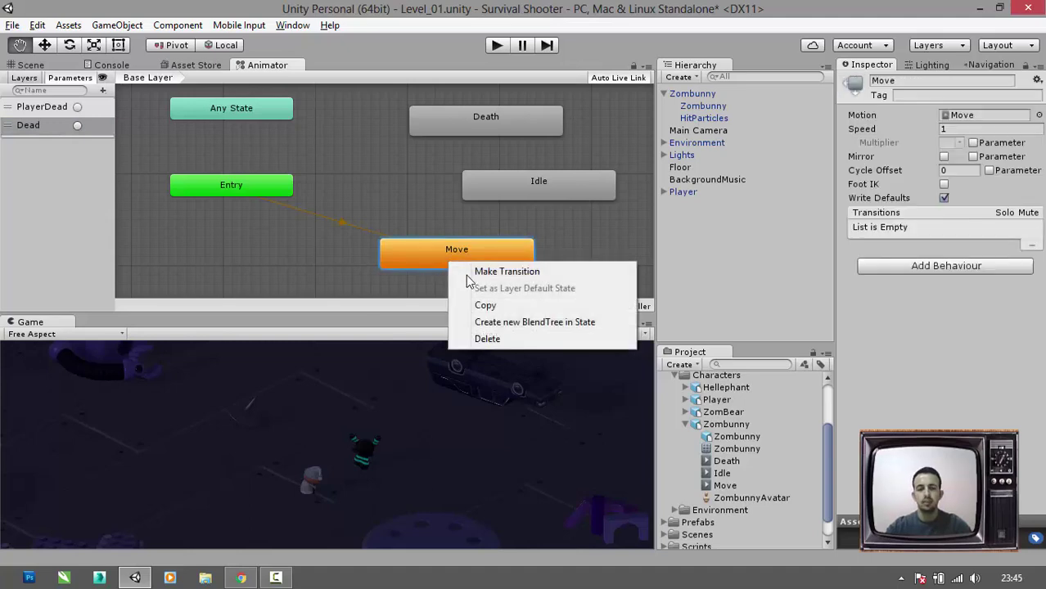
left_click(482, 273)
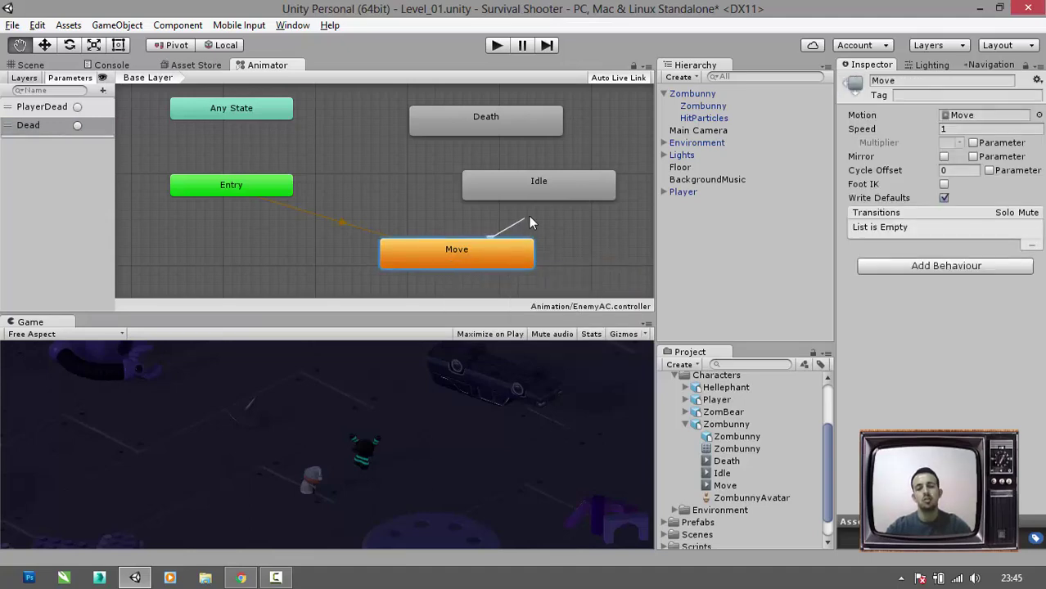
left_click(546, 191)
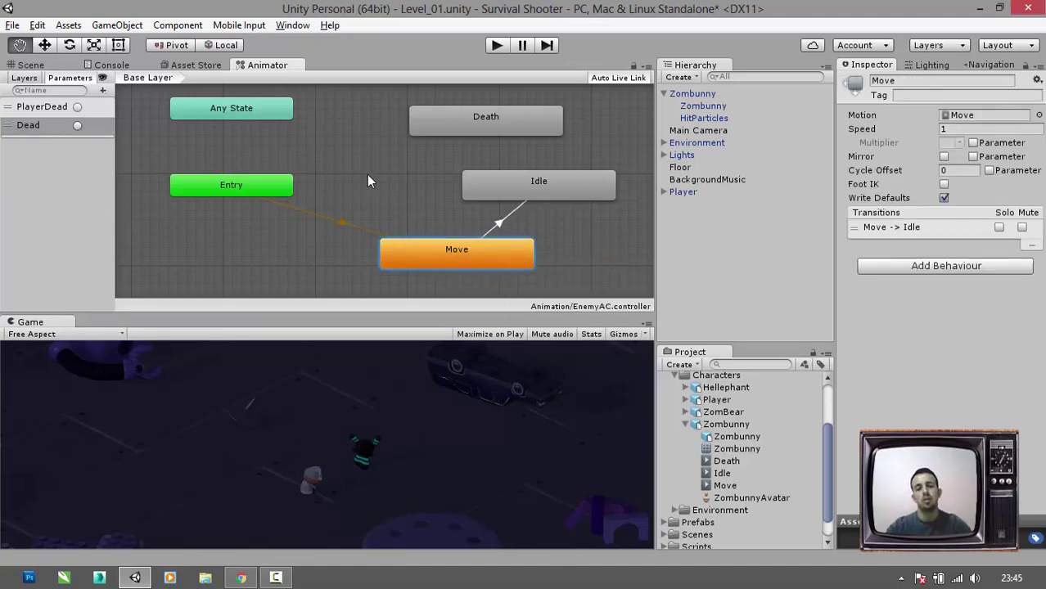
left_click(265, 119)
right_click(265, 119)
left_click(288, 128)
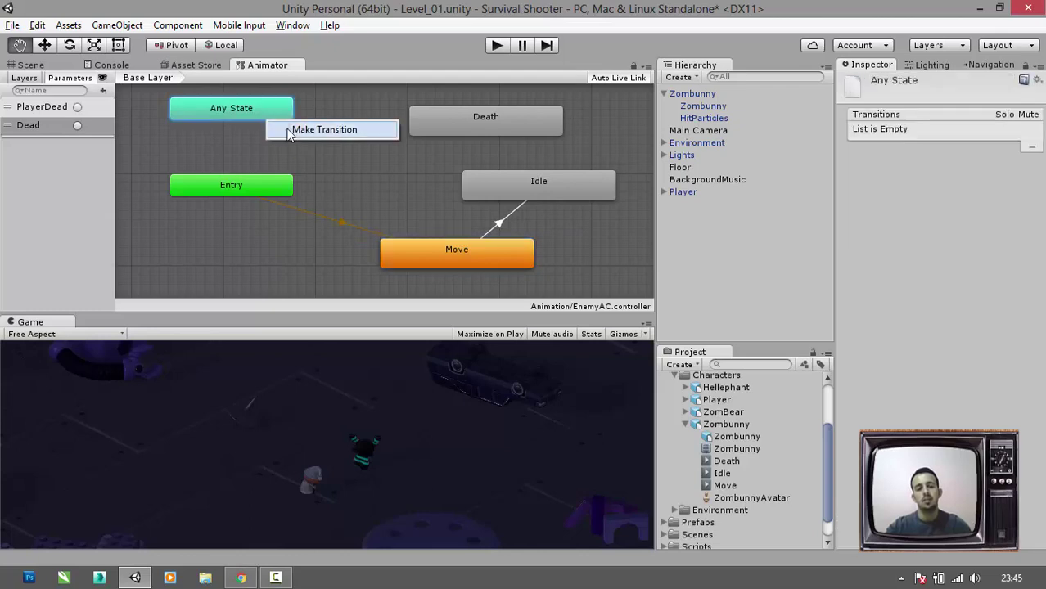
left_click(476, 133)
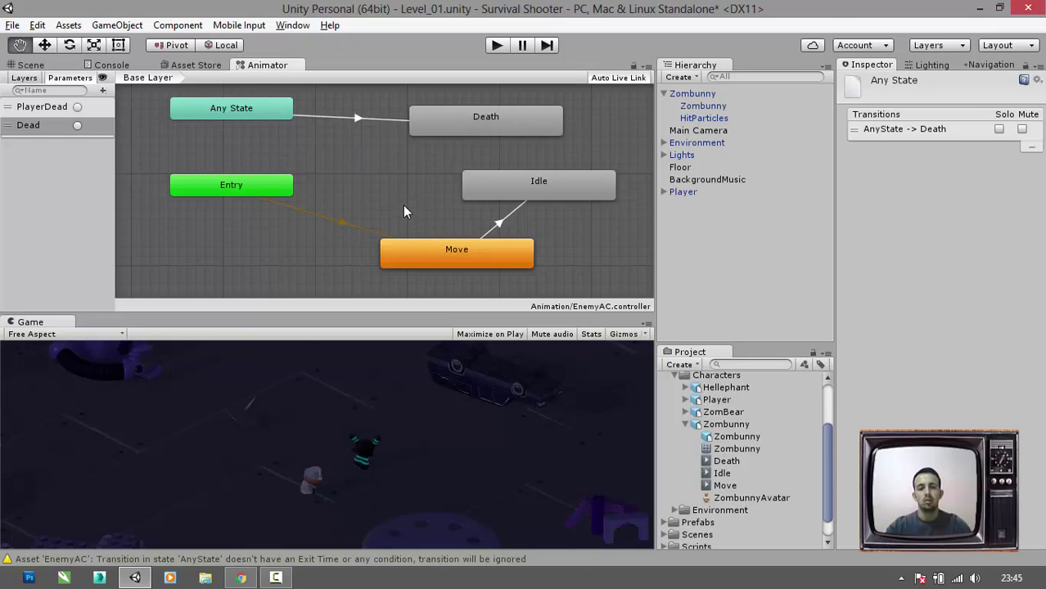
- Condition Move-to-Idle on PlayerDead and Any State-to-Death on the Dead trigger
left_click(497, 222)
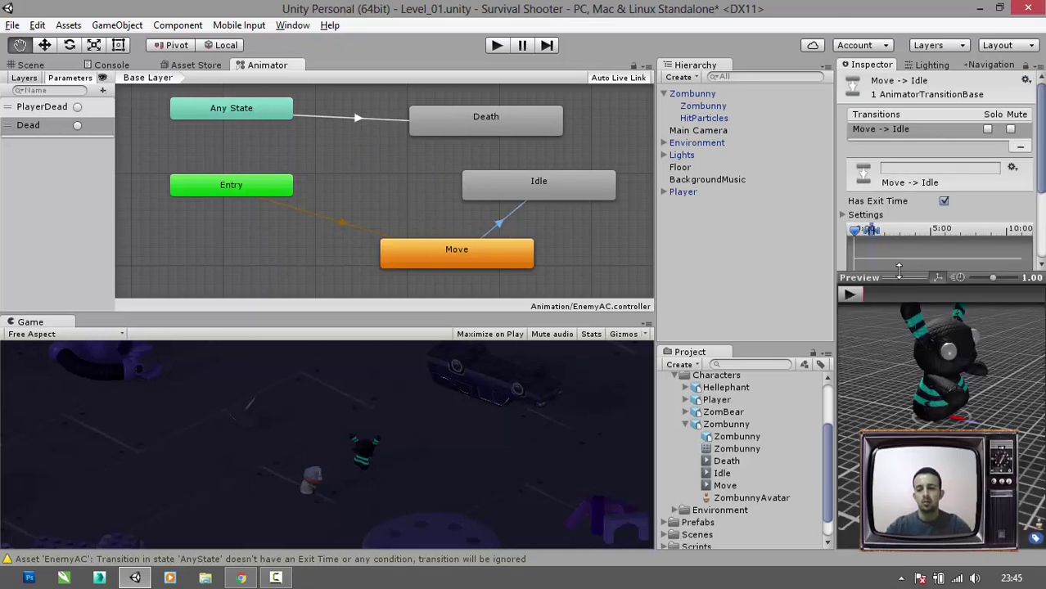
left_click_drag(898, 277, 898, 466)
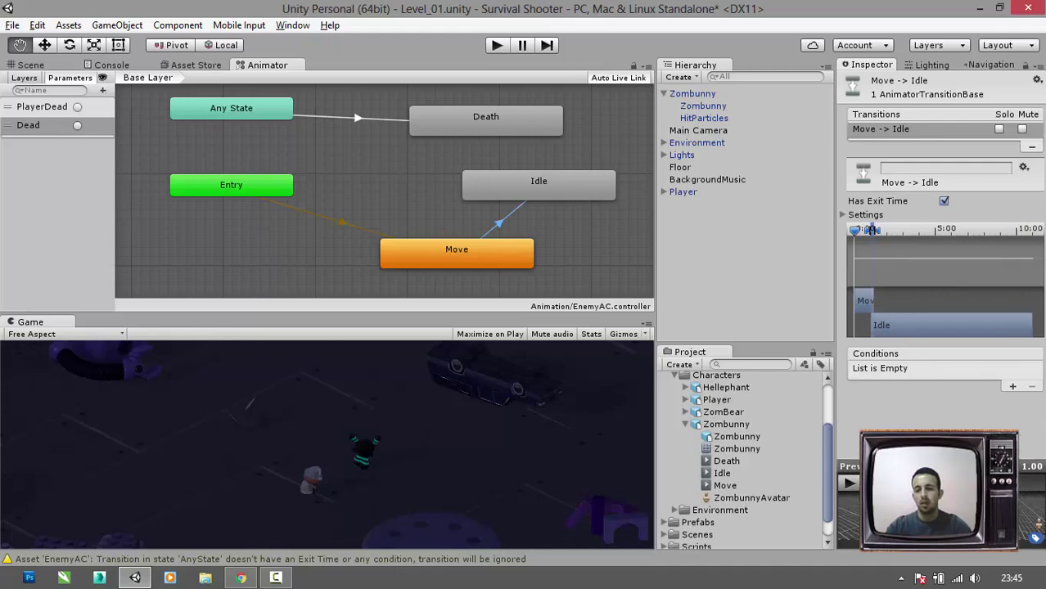
left_click(1012, 388)
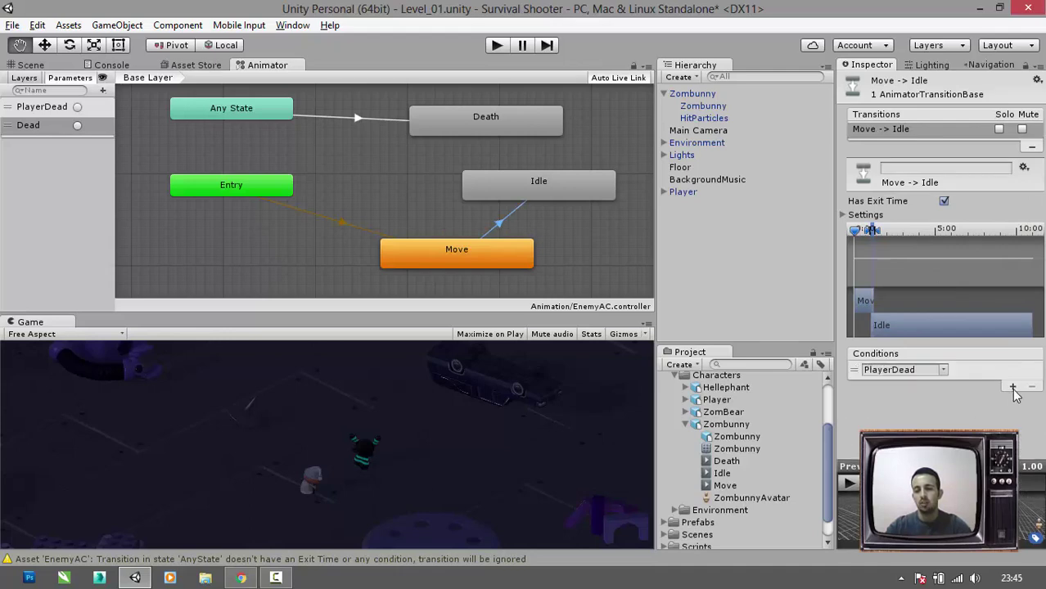
left_click(943, 370)
left_click(964, 382)
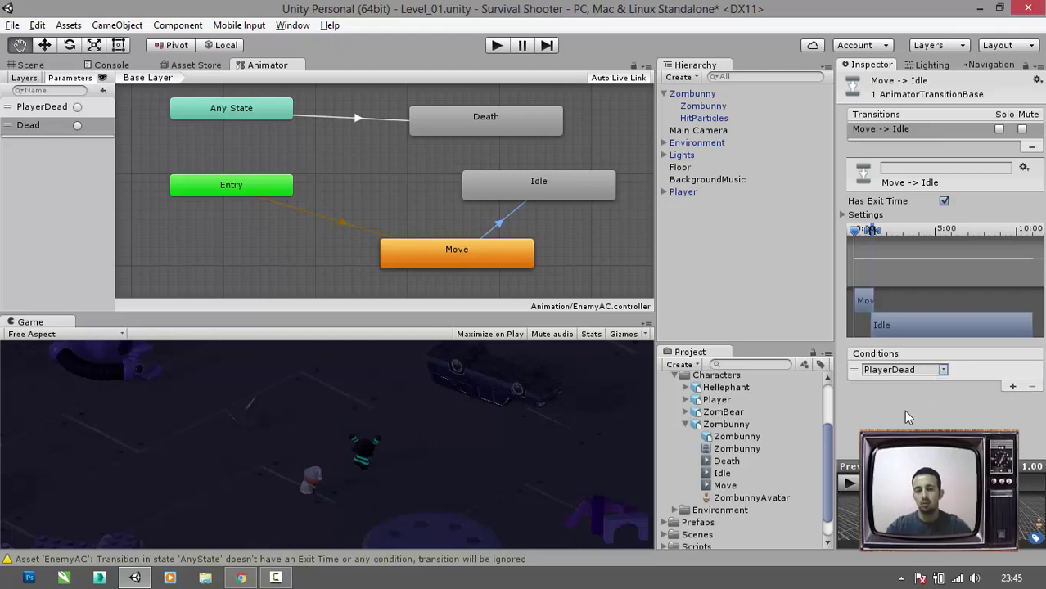
left_click(356, 121)
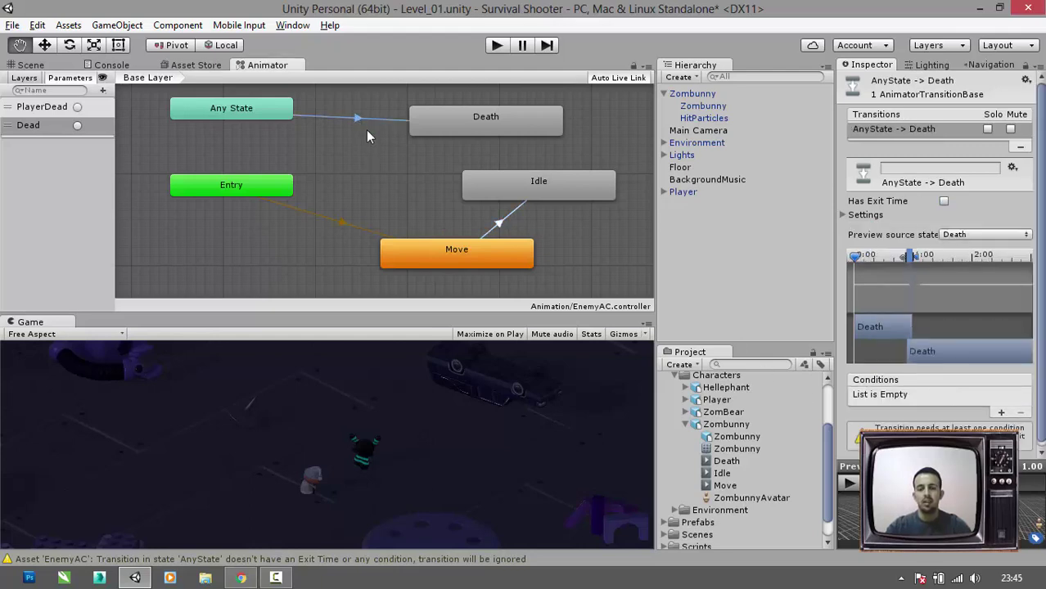
left_click(1000, 413)
left_click(944, 397)
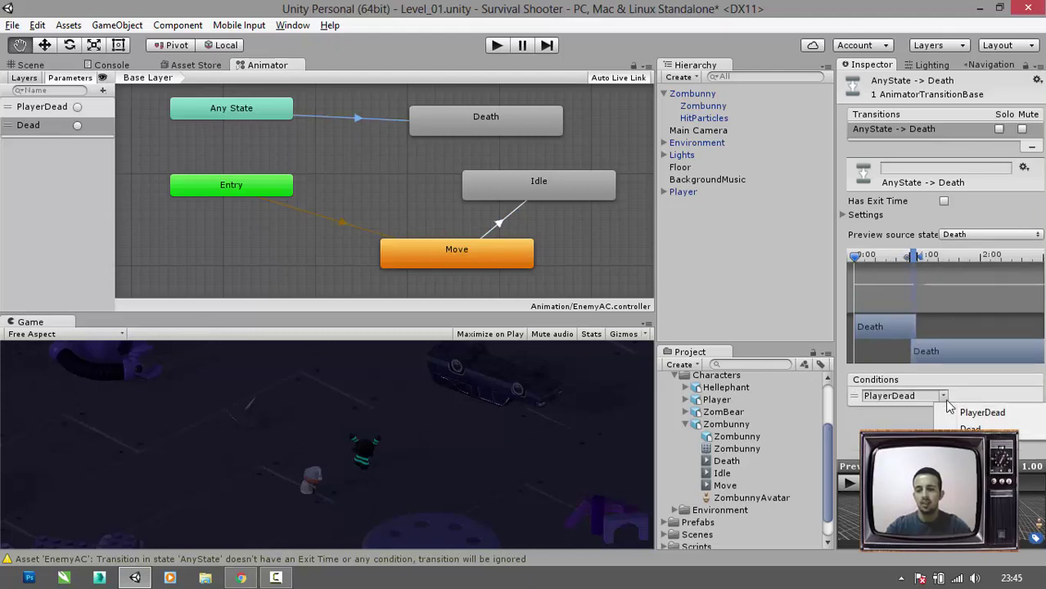
left_click(971, 429)
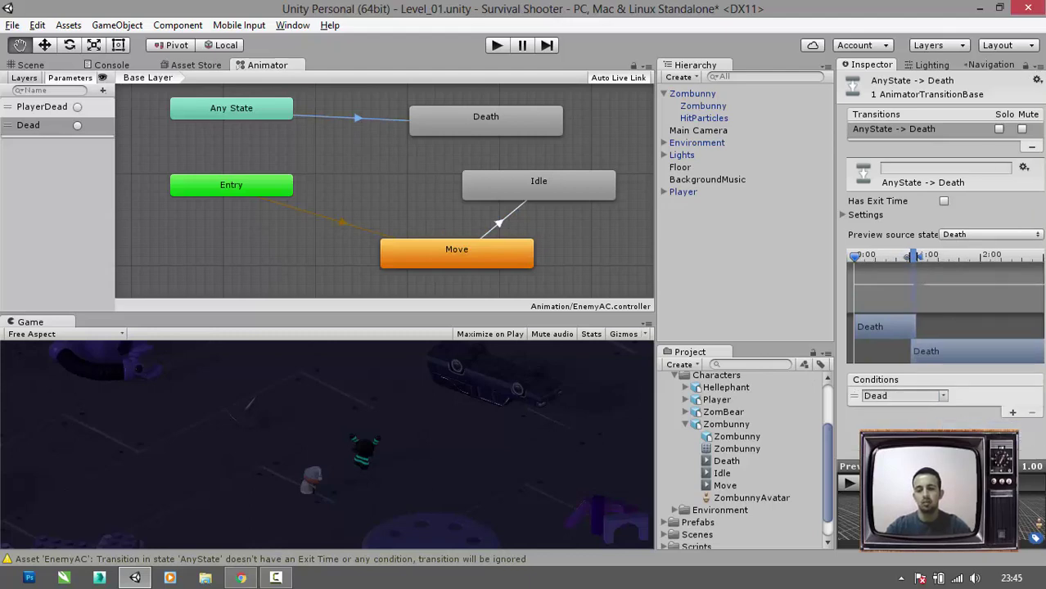
- Find EnemyMovement under Scripts > Enemy and attach it to Zombunny
left_click(51, 66)
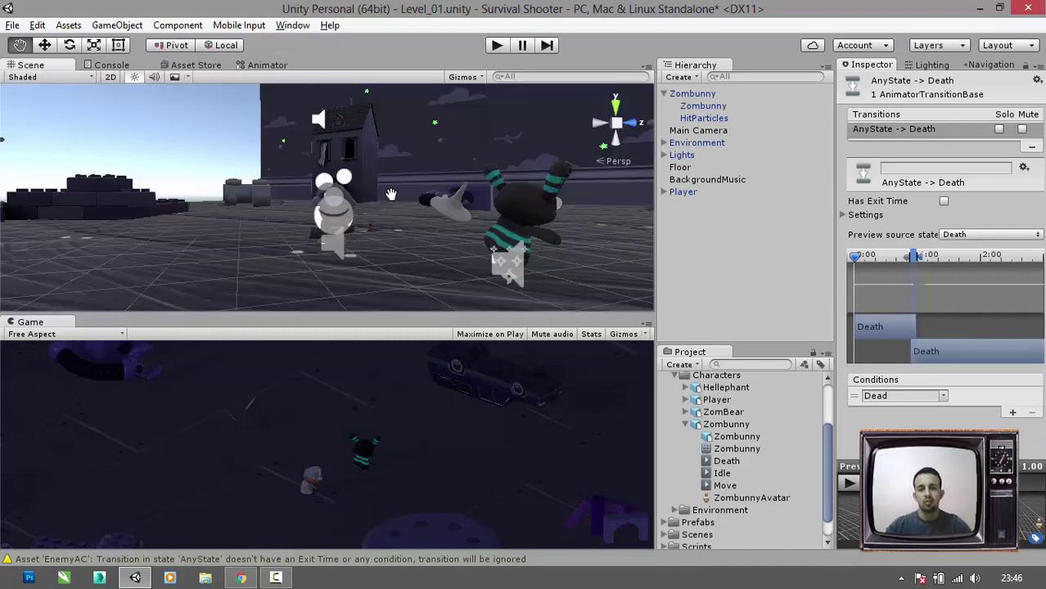
left_click(677, 377)
left_click(665, 443)
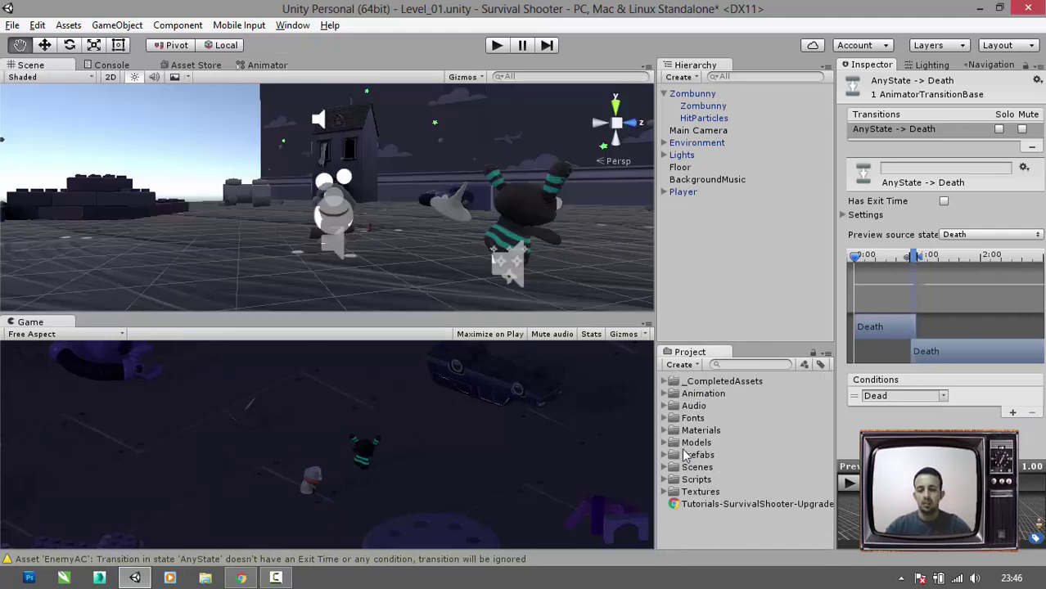
left_click(665, 481)
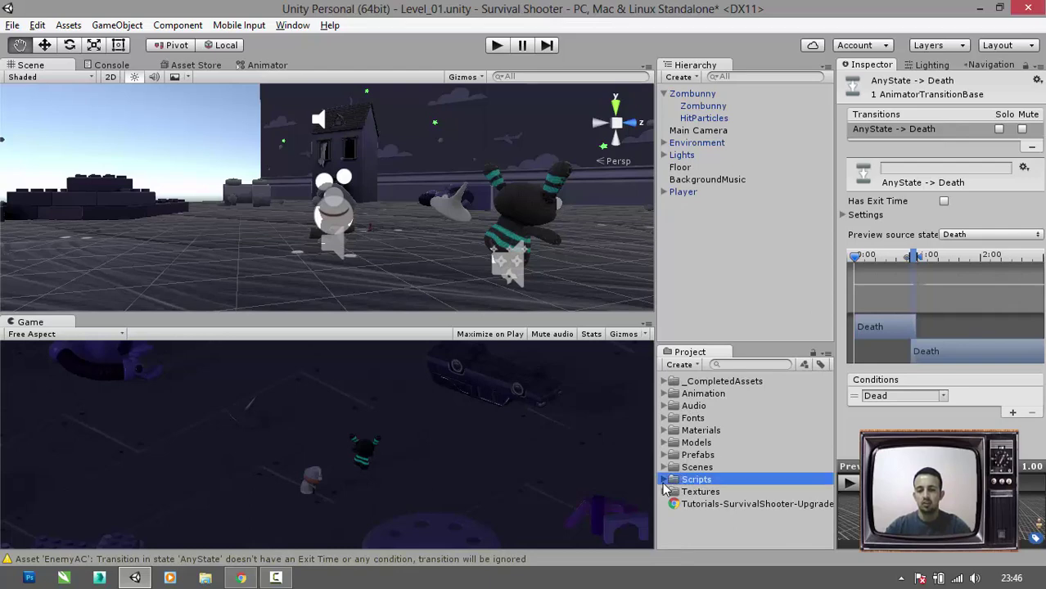
left_click(666, 480)
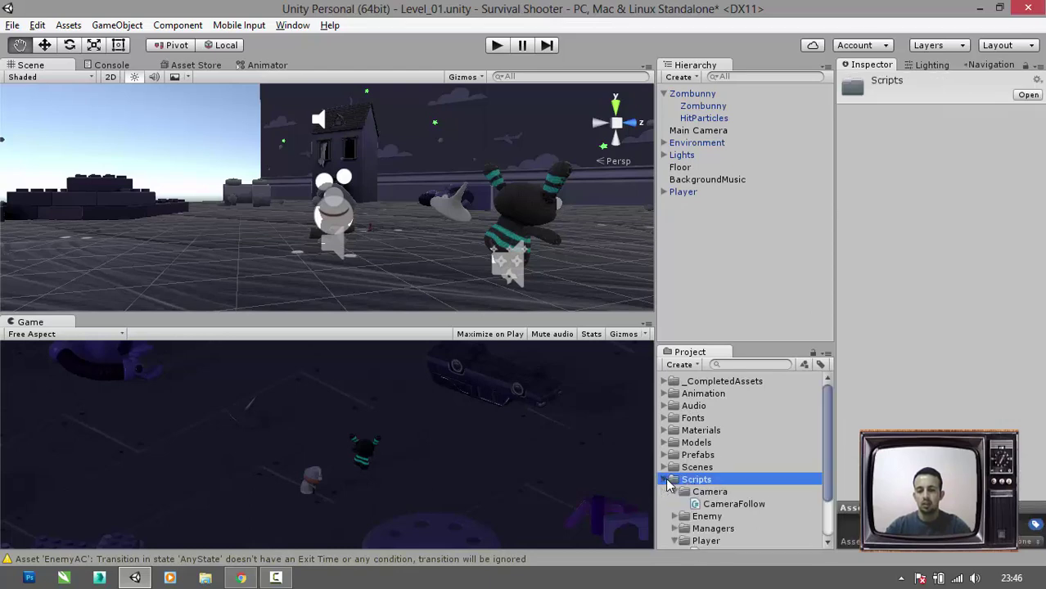
left_click(675, 492)
scroll(679, 491, "down", 3)
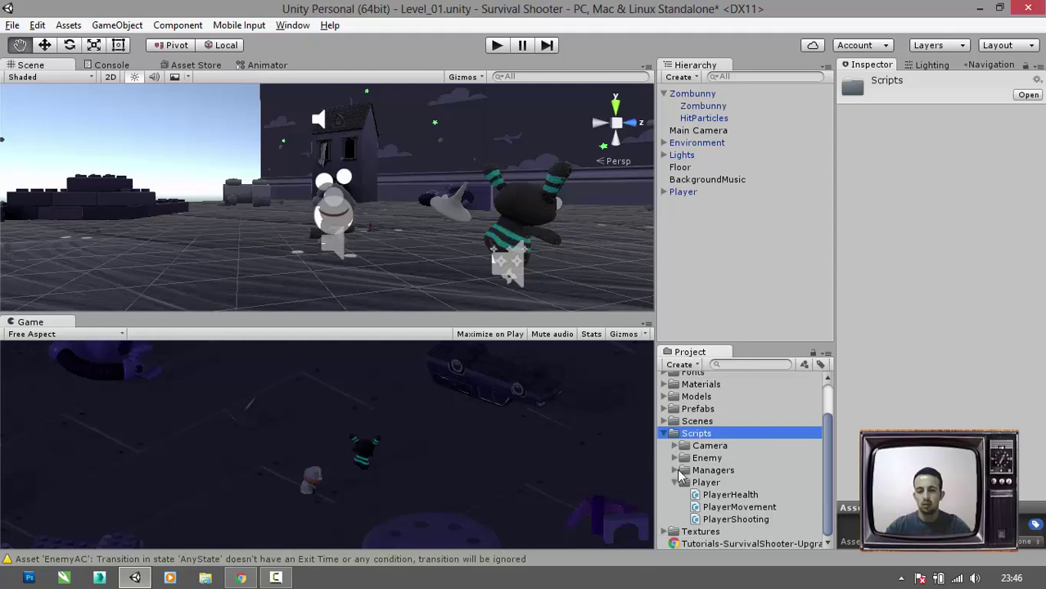
left_click(675, 483)
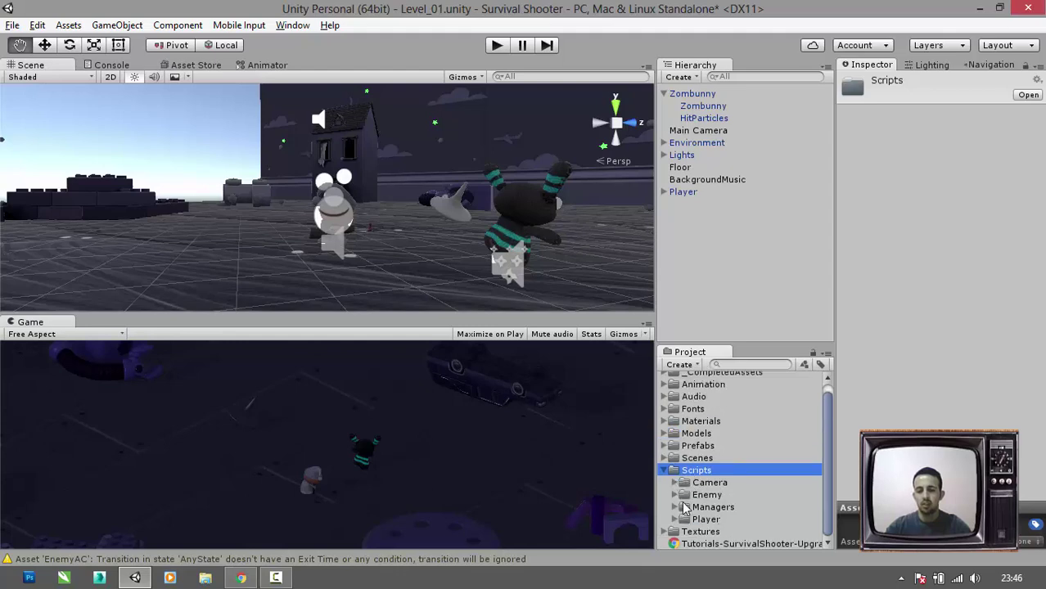
left_click(676, 496)
scroll(687, 501, "down", 2)
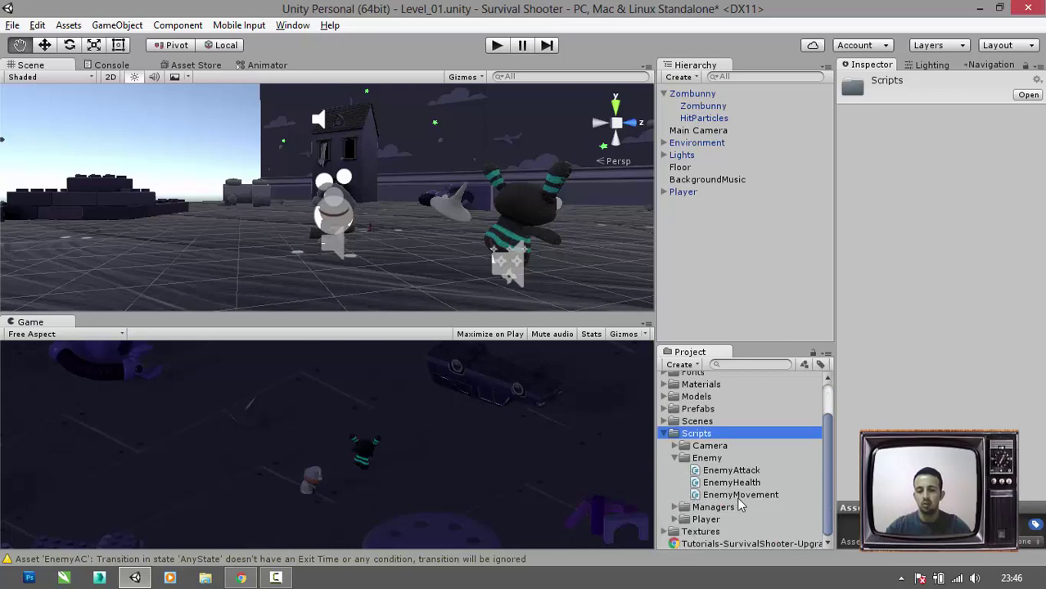
left_click(741, 497)
left_click_drag(729, 501, 698, 97)
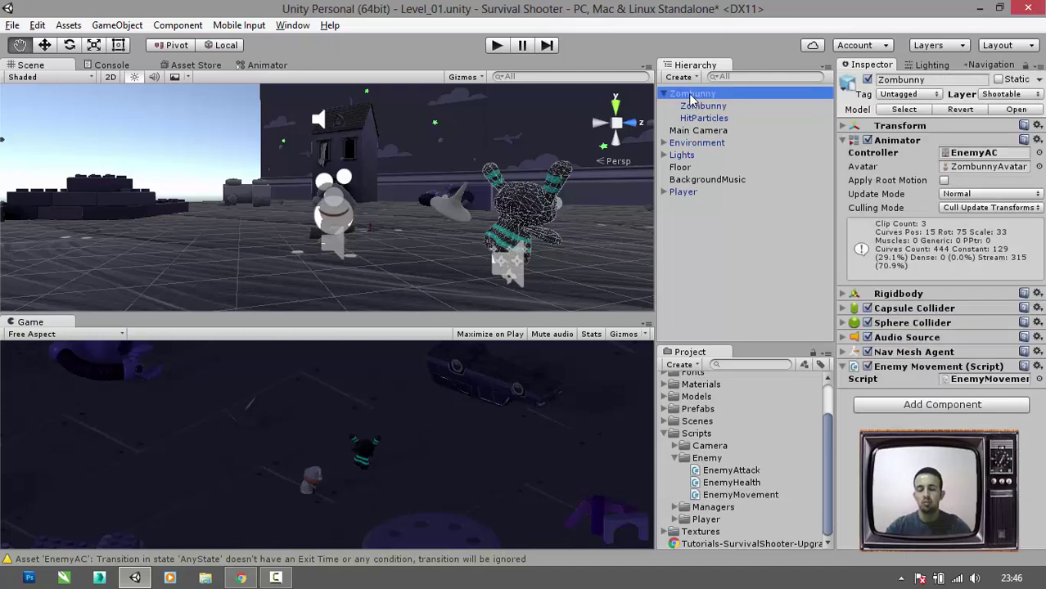
- Open the attached EnemyMovement script from Zombunny's Inspector
left_click(664, 94)
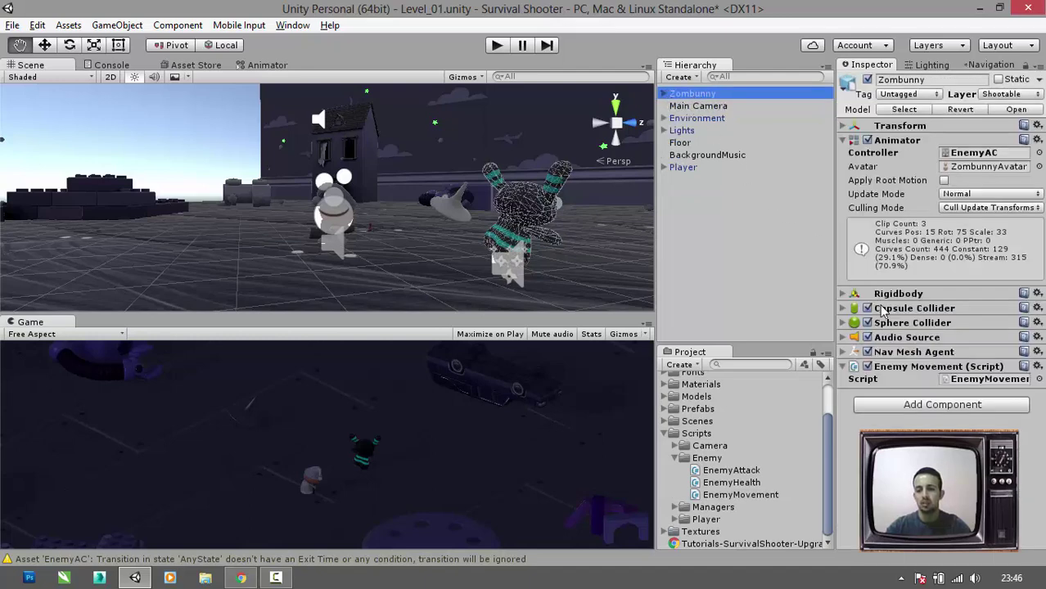
left_click(845, 140)
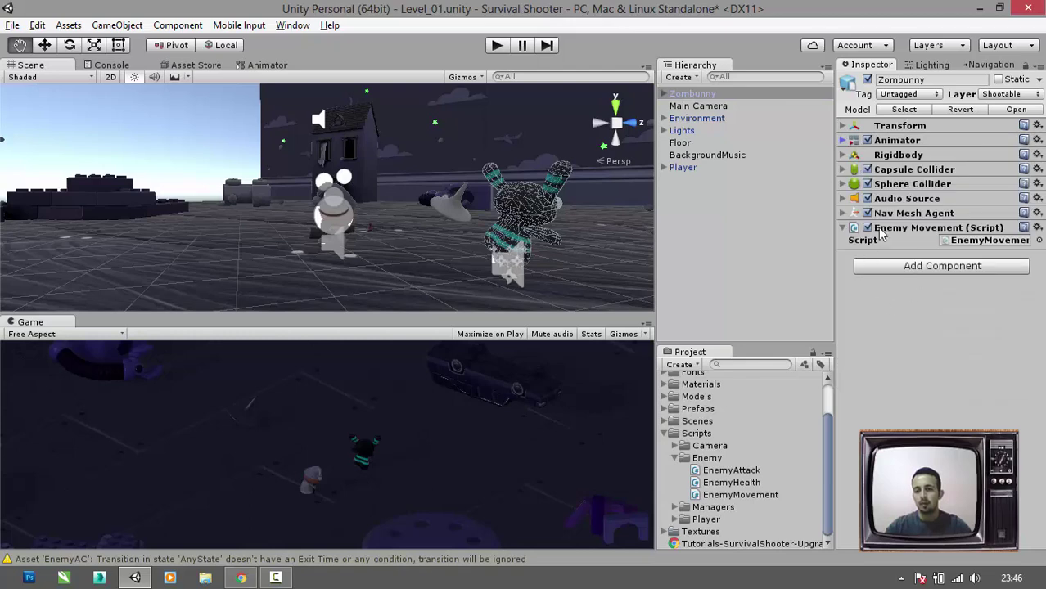
left_click(974, 244)
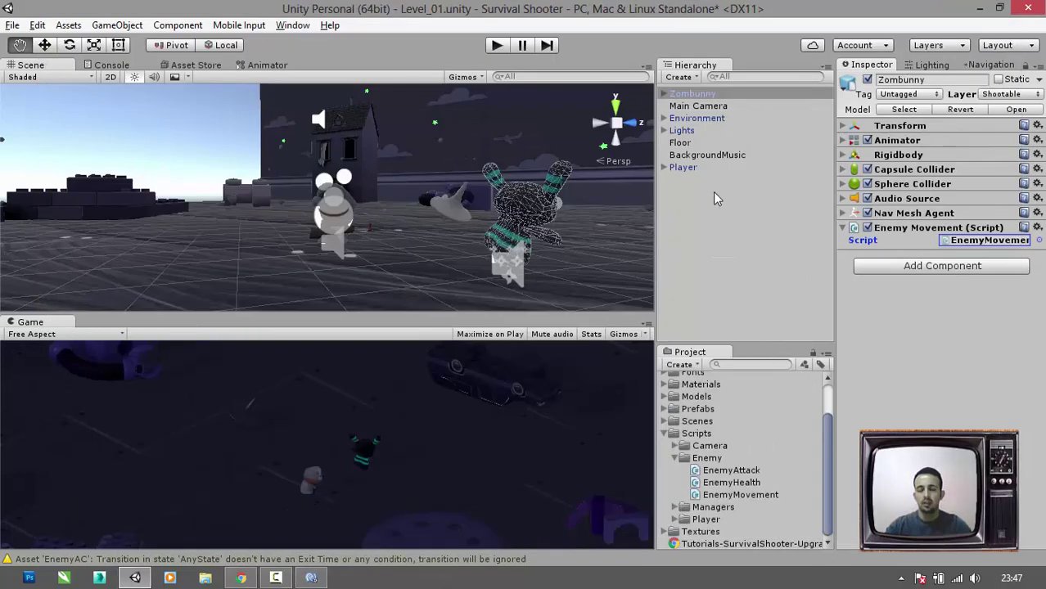
- Go back to the Unity editor after reviewing EnemyMovement.cs
left_click(705, 209)
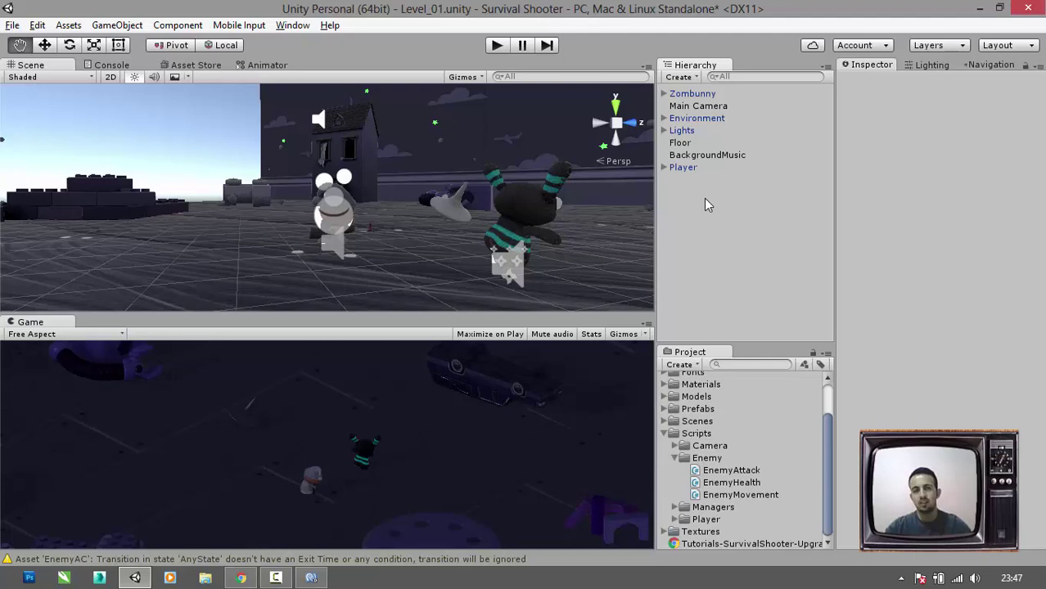
- Save the scene, walk the player around with WASD in Play mode while Zombunny chases, then stop
key("ctrl+s")
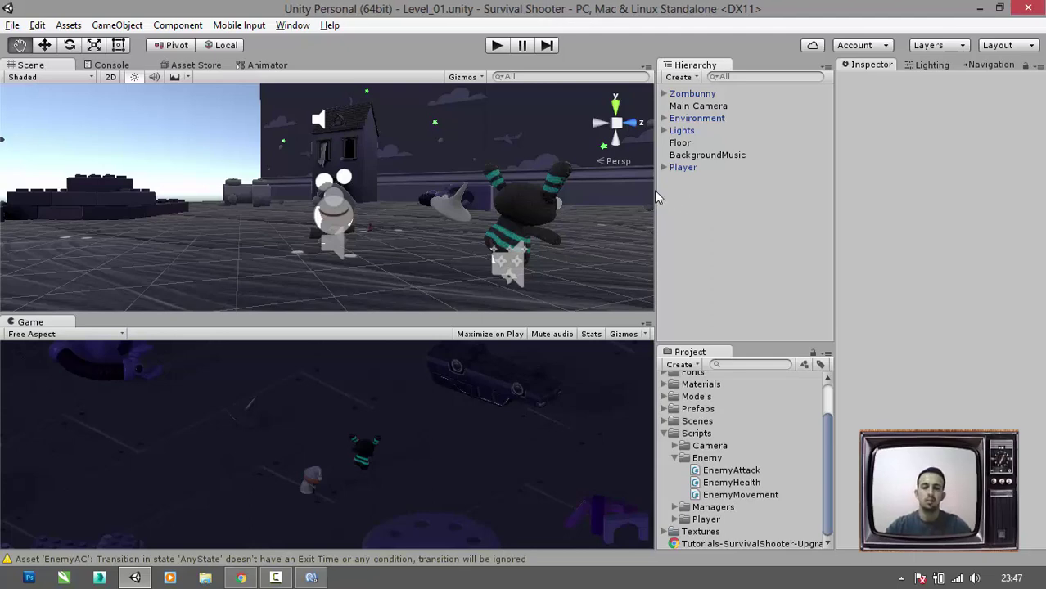
left_click(496, 47)
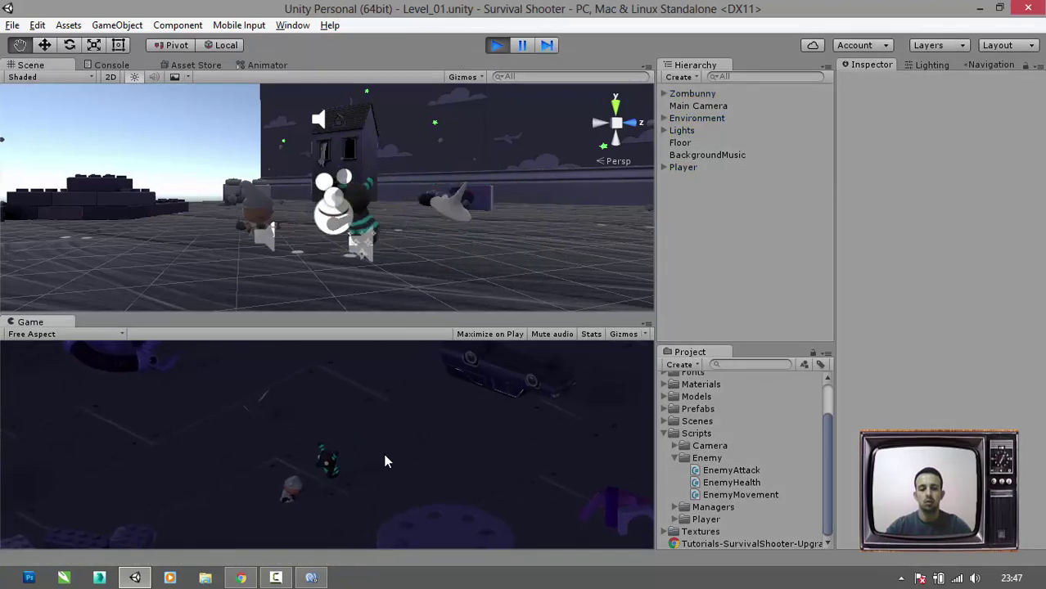
key("s")
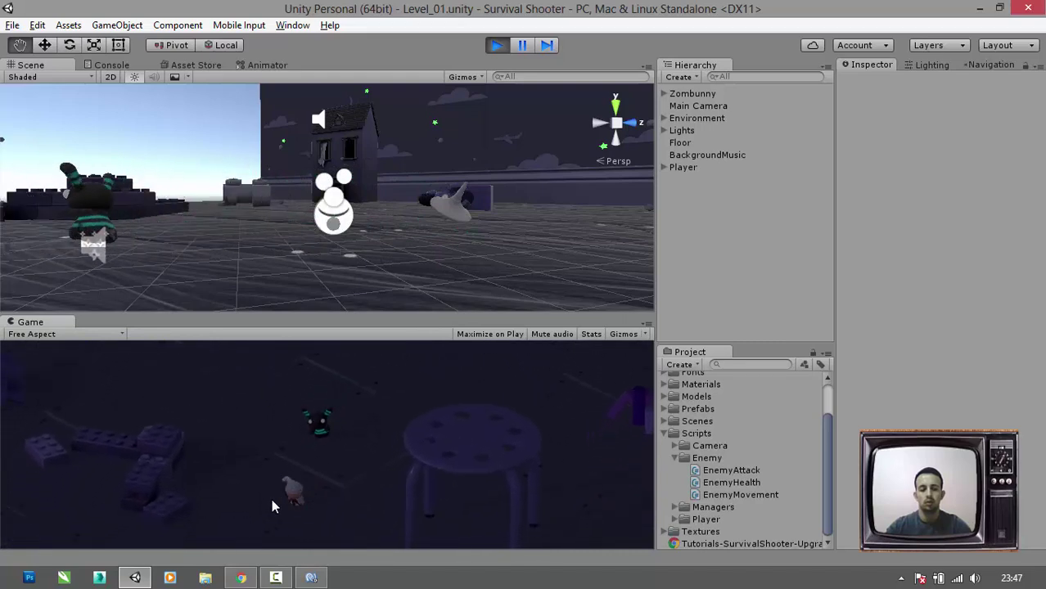
key("a")
key("a")
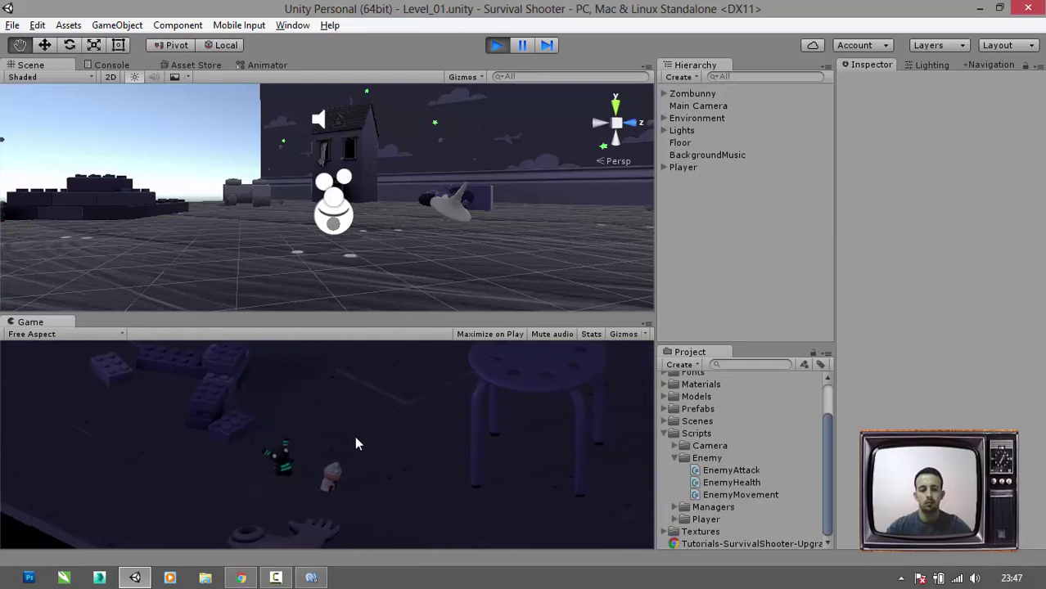
key("w")
key("a")
key("s")
key("d")
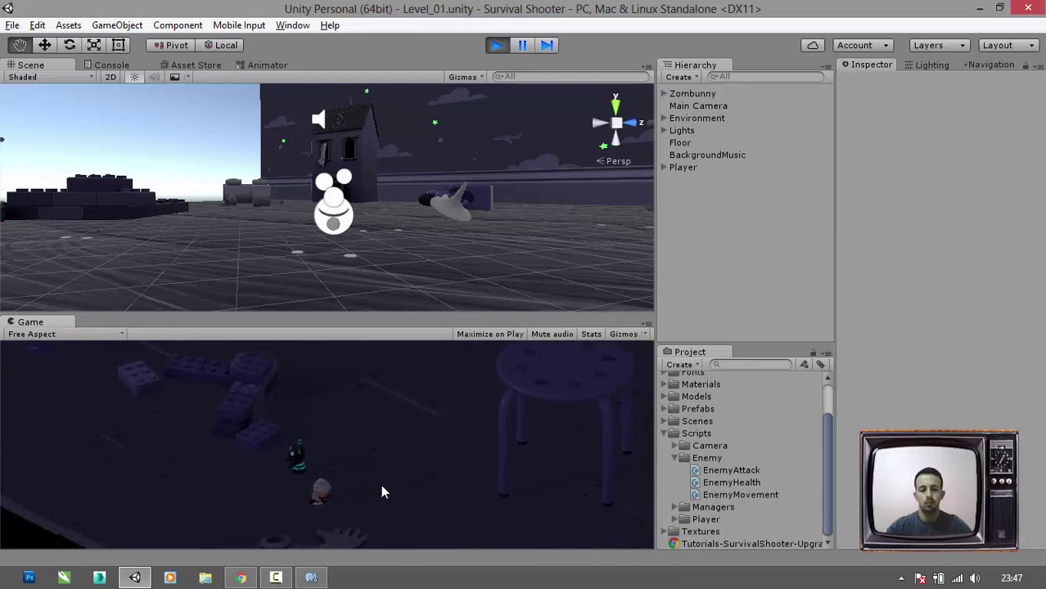
key("d")
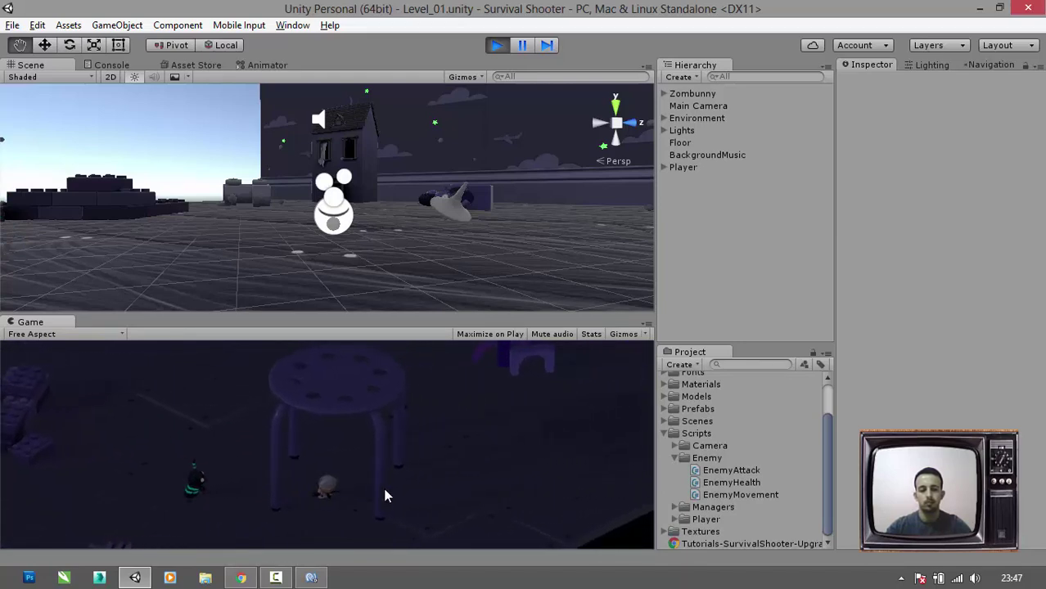
key("s")
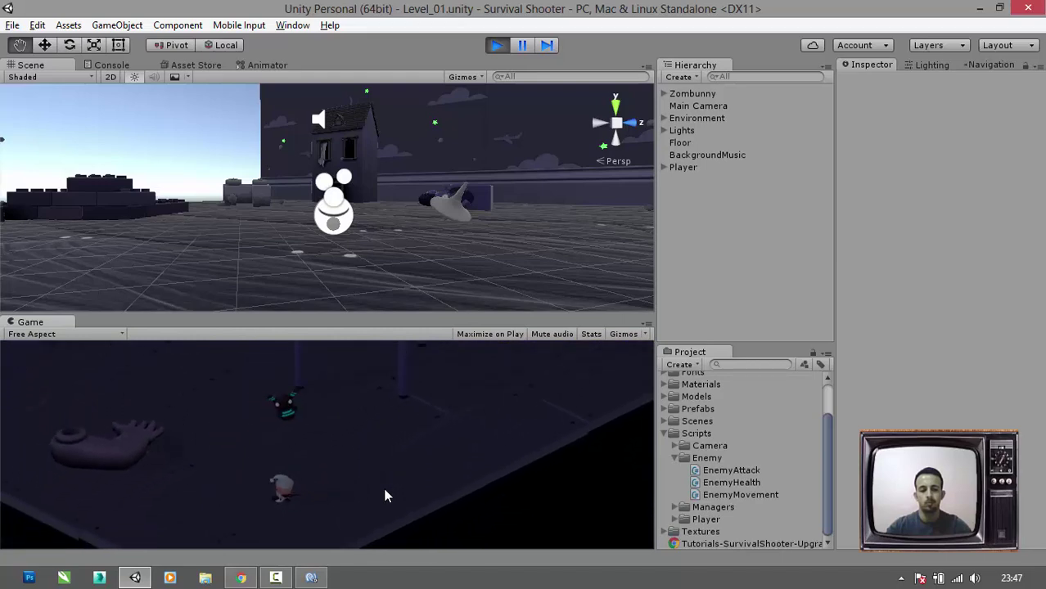
key("s")
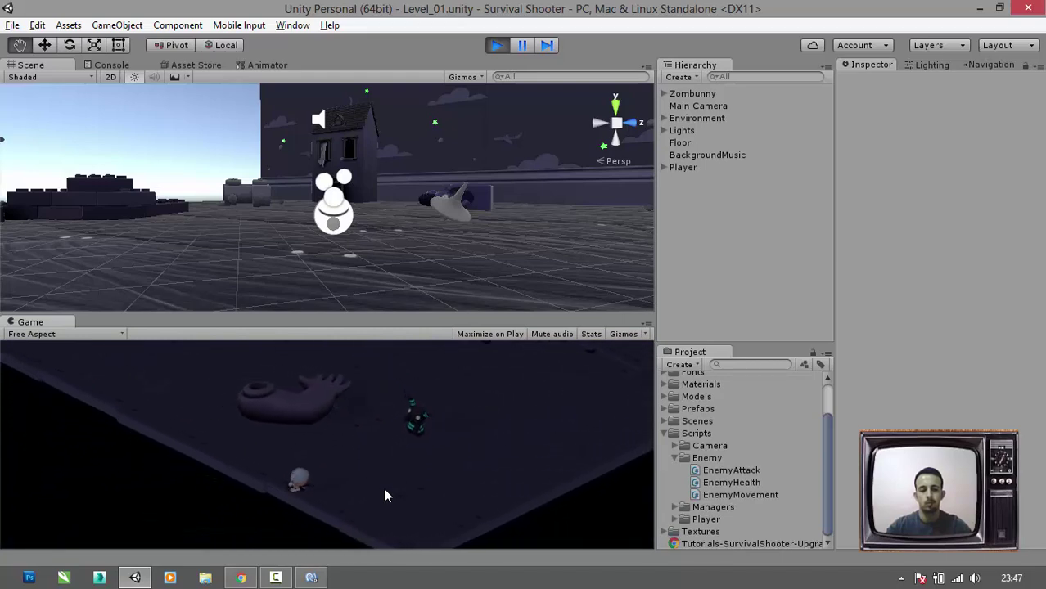
key("d")
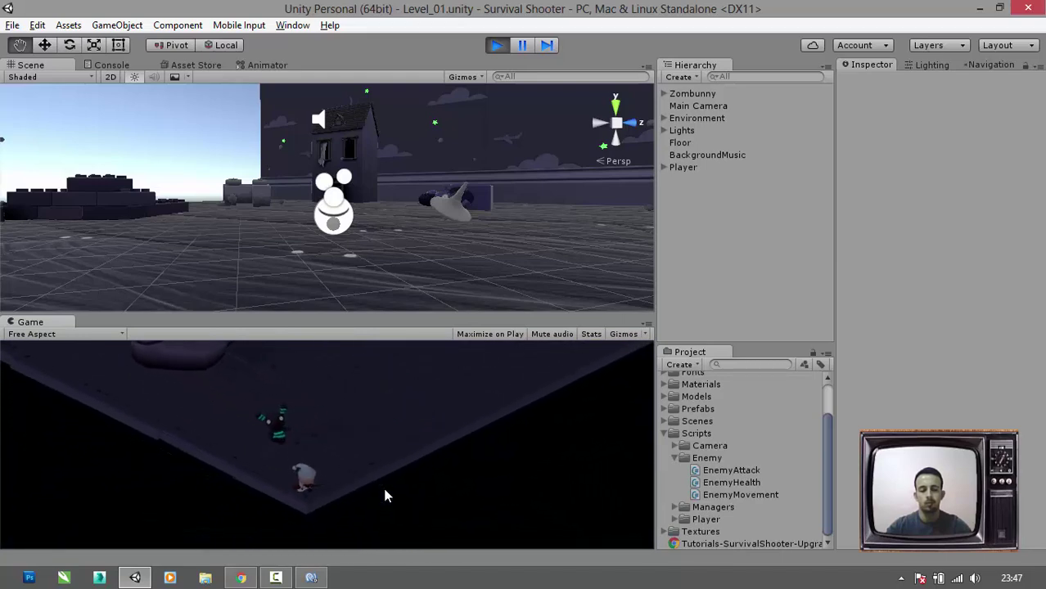
key("w")
key("s")
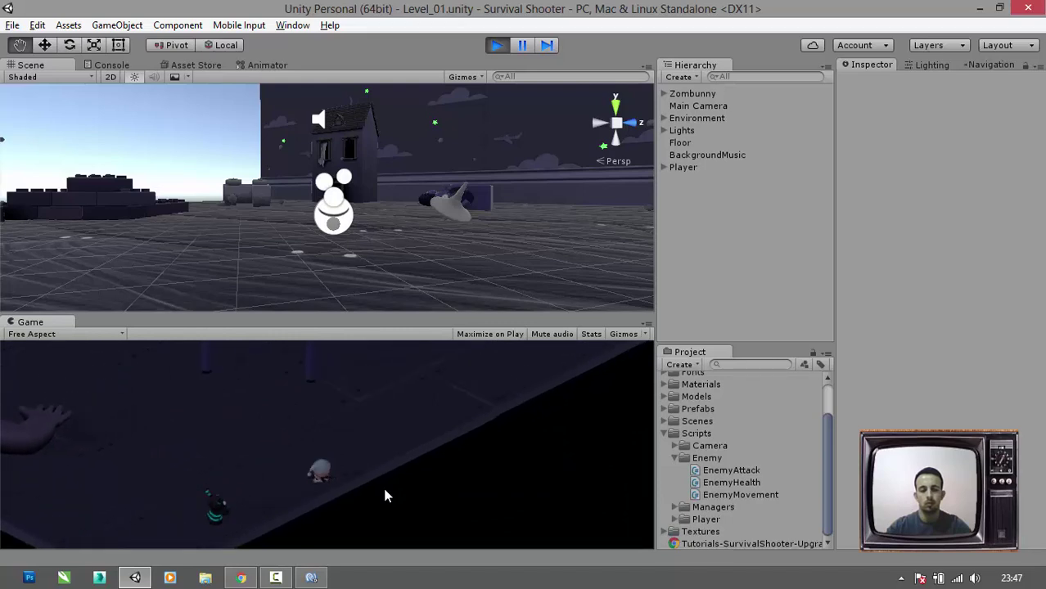
key("a")
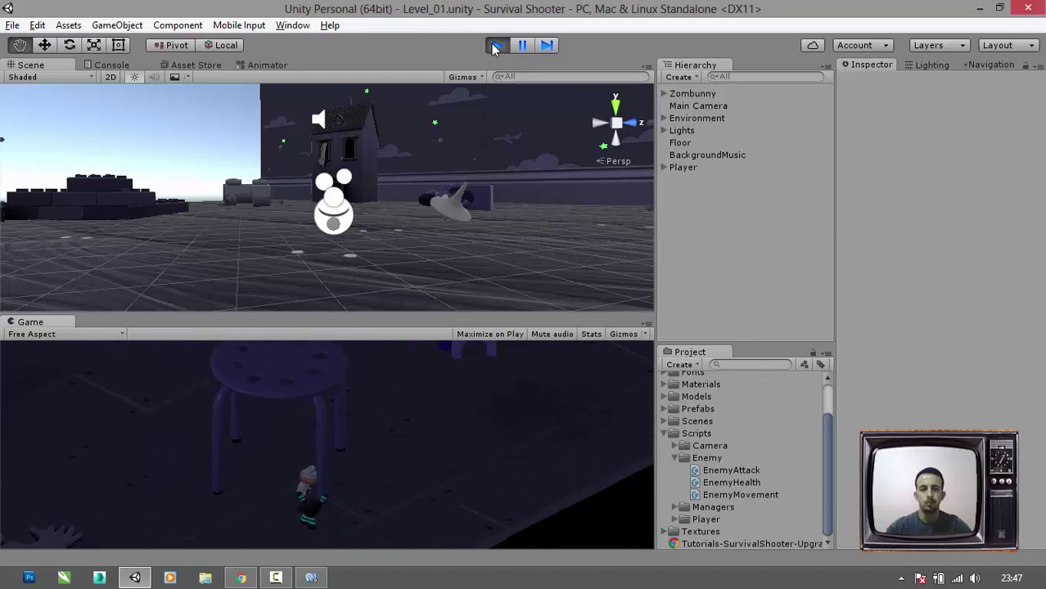
key("ctrl+p")
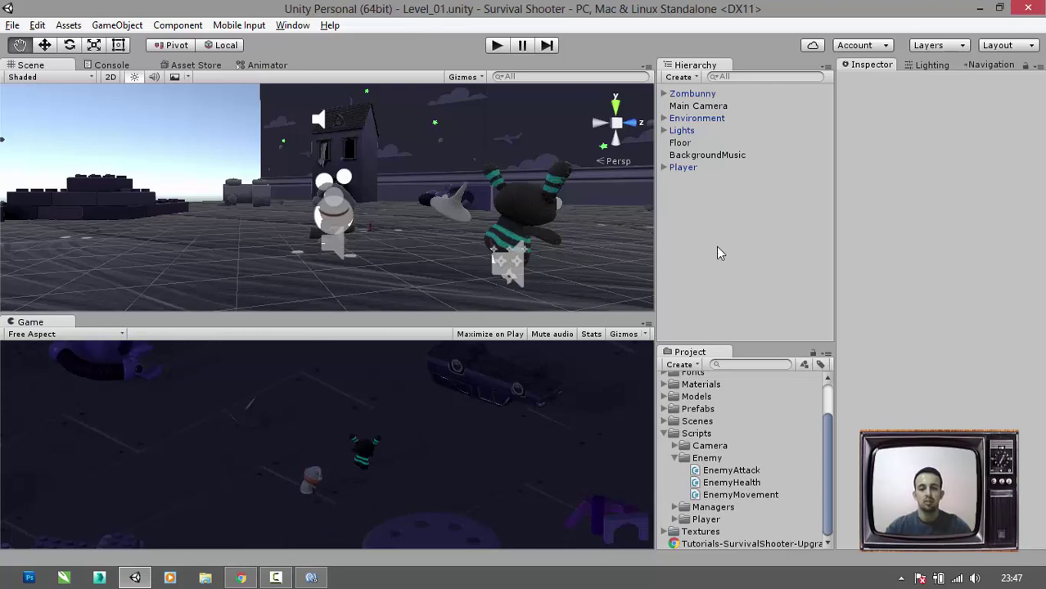
- Close the MonoDevelop window holding the EnemyMovement script
left_click(311, 578)
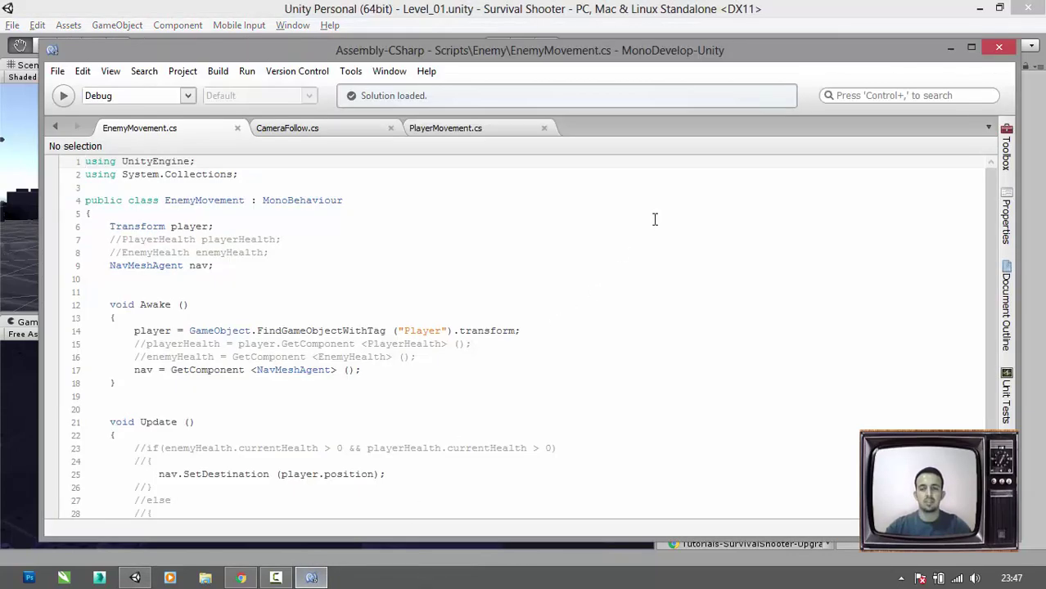
left_click(997, 50)
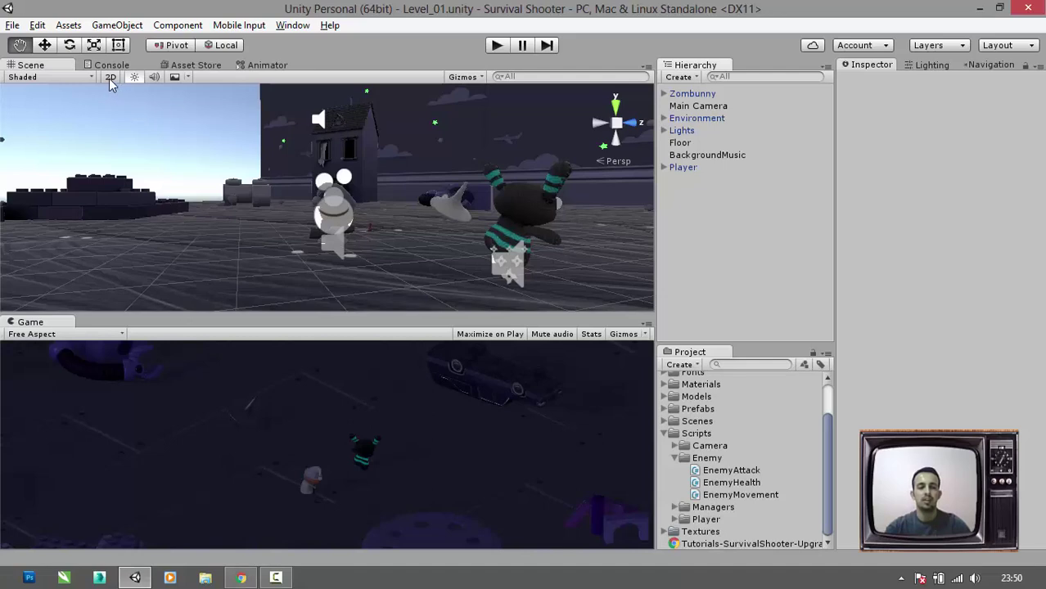
- Switch the Scene view to 2D, zoom out, and add a Canvas from GameObject > UI
left_click(111, 77)
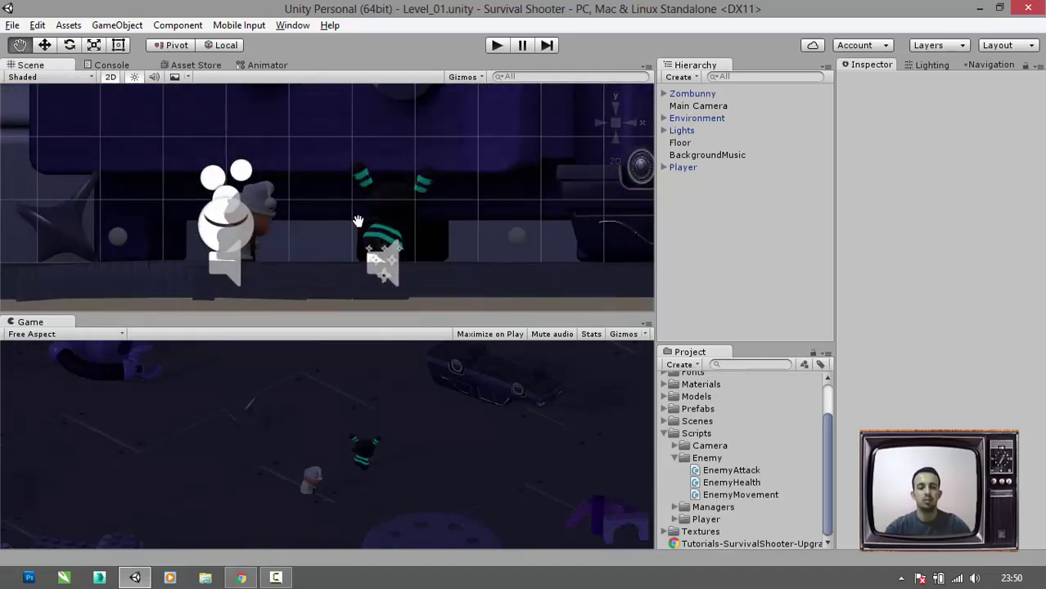
scroll(364, 225, "down", 8)
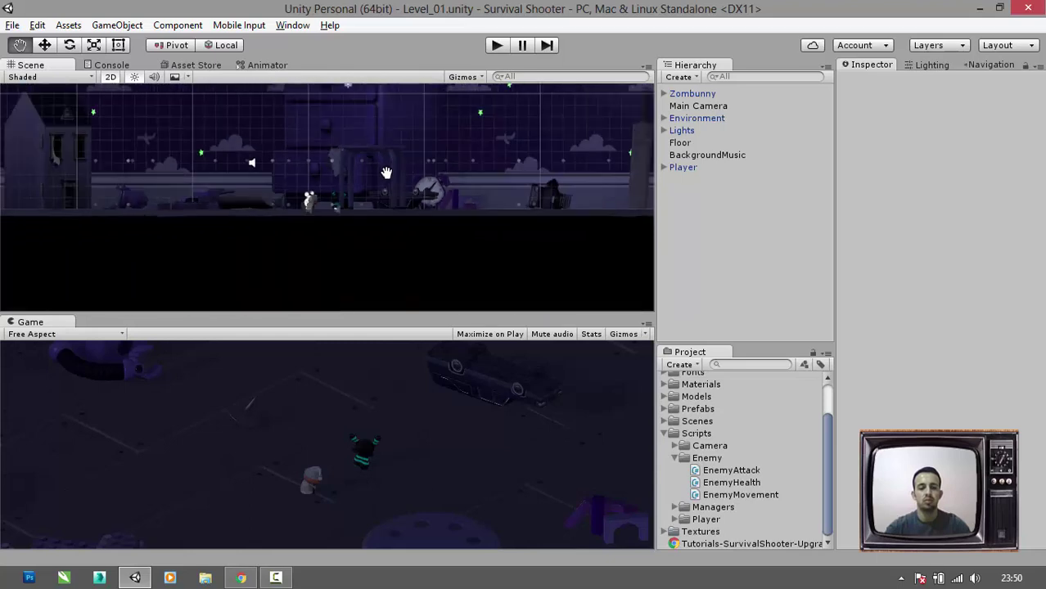
scroll(386, 173, "down", 3)
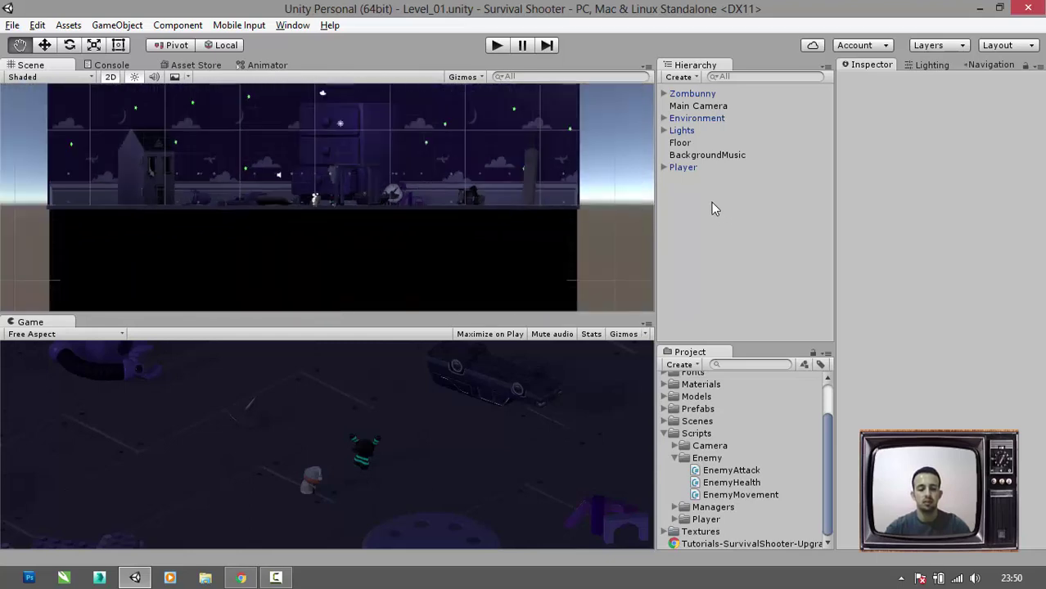
left_click(117, 26)
mouse_move(158, 145)
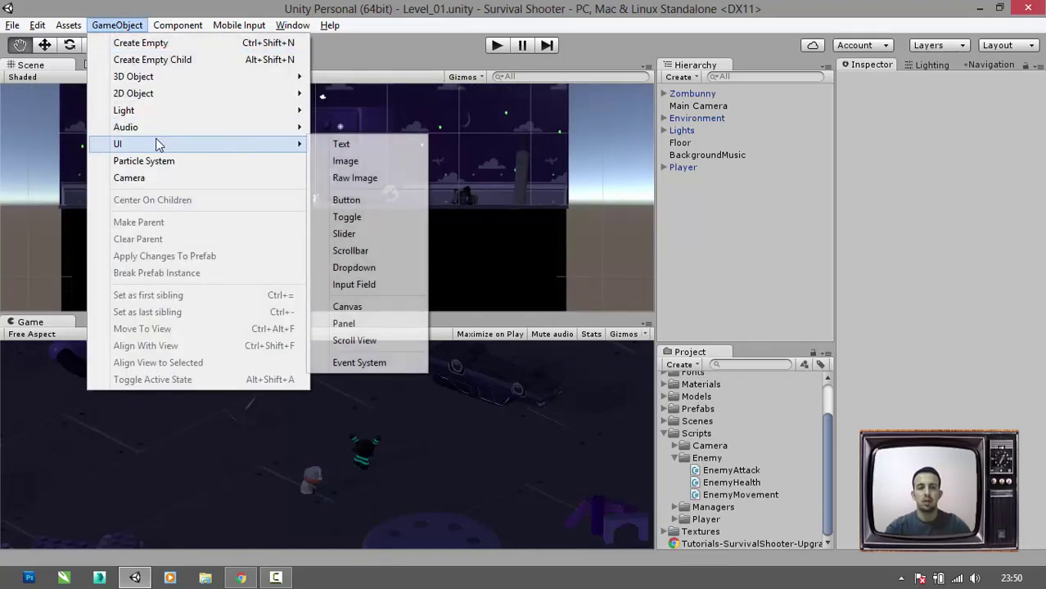
left_click(344, 306)
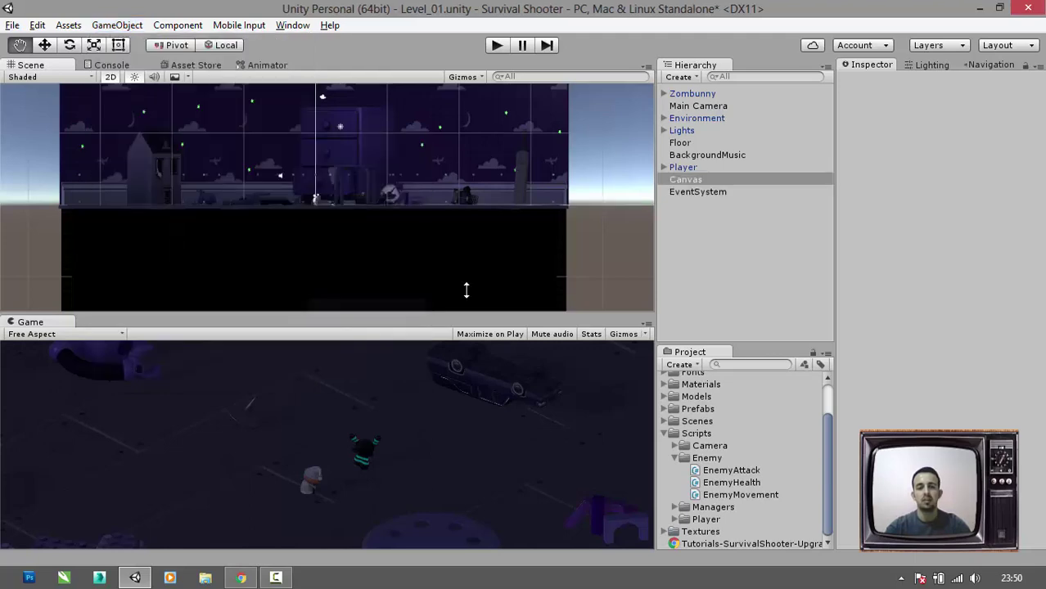
- Rename the Canvas to HUDCanvas by adding the HUD prefix
right_click(706, 179)
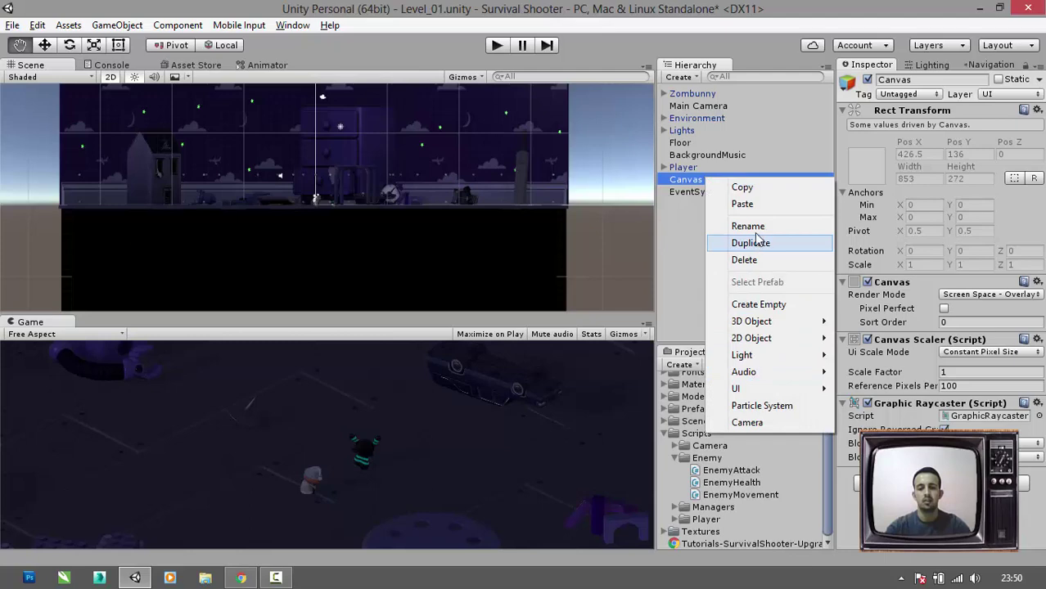
left_click(751, 228)
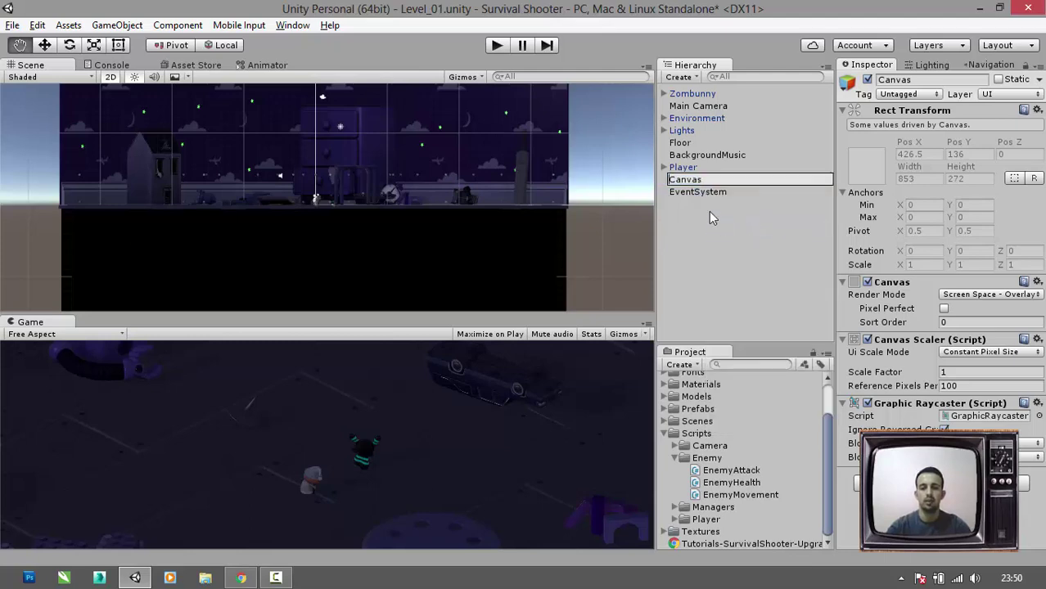
key("Home")
type("HUD")
key("Return")
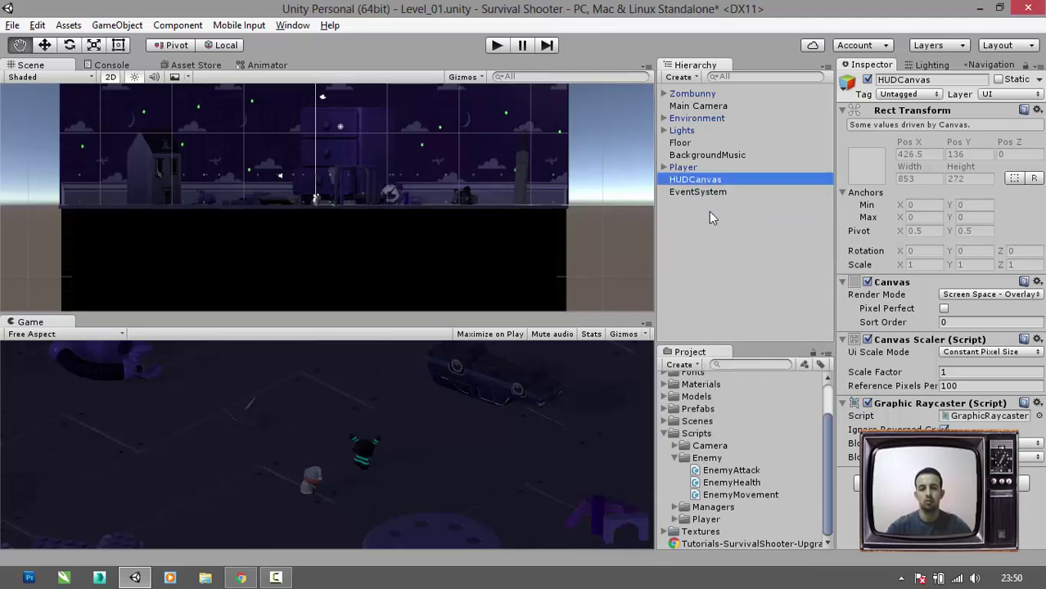
- Add a Canvas Group to HUDCanvas with Interactable and Blocks Raycasts switched off
key("ctrl+shift+a")
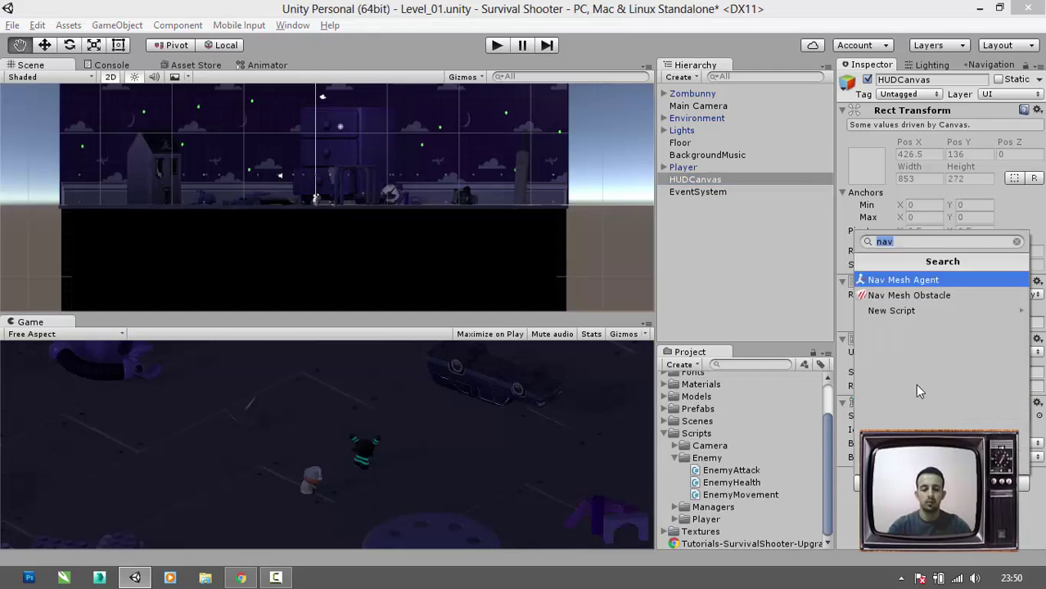
type("CAN")
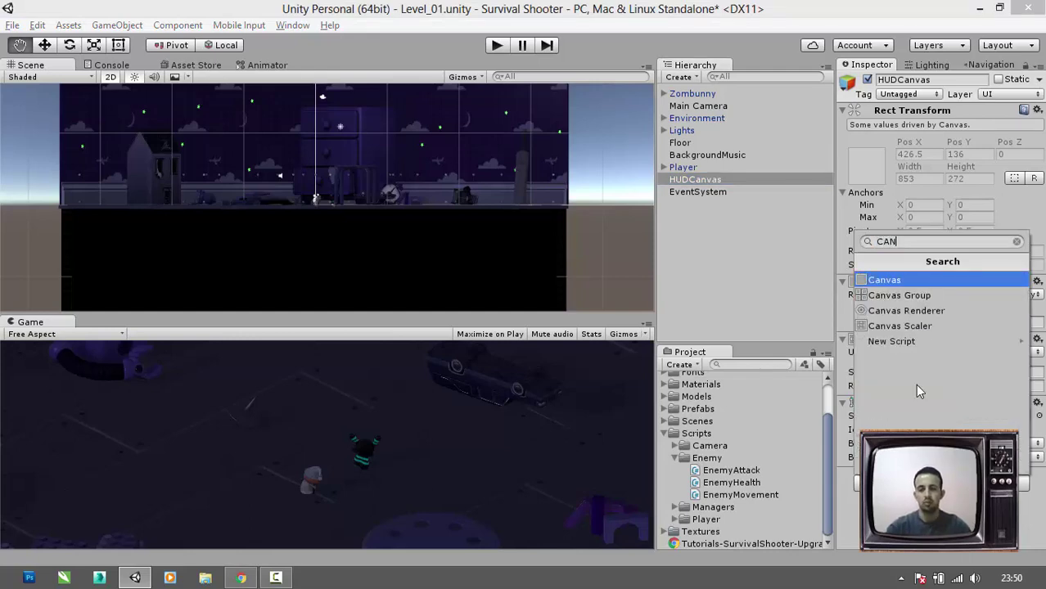
left_click(910, 295)
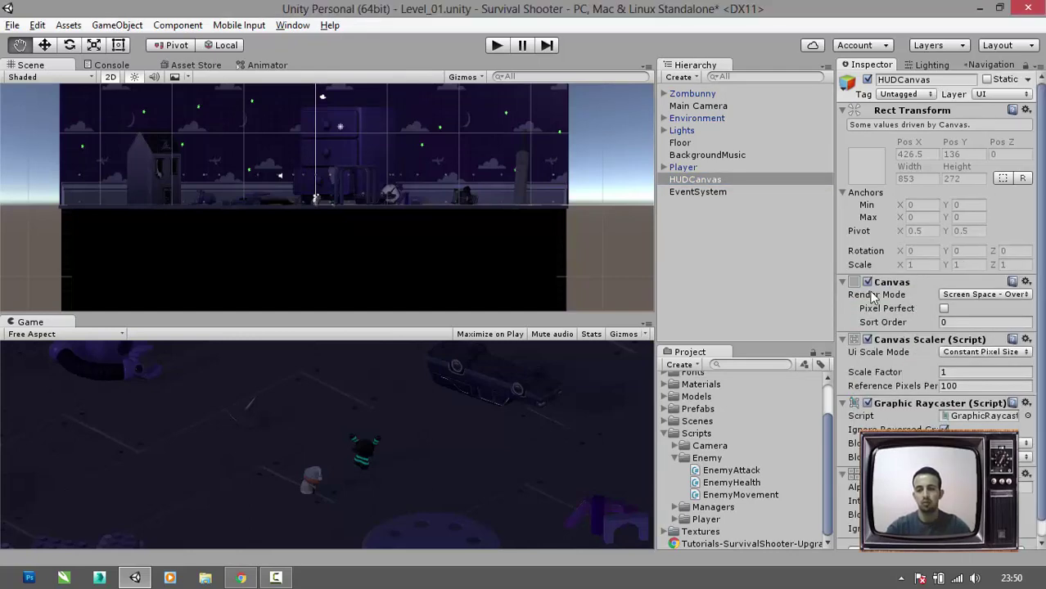
left_click(843, 111)
left_click(843, 124)
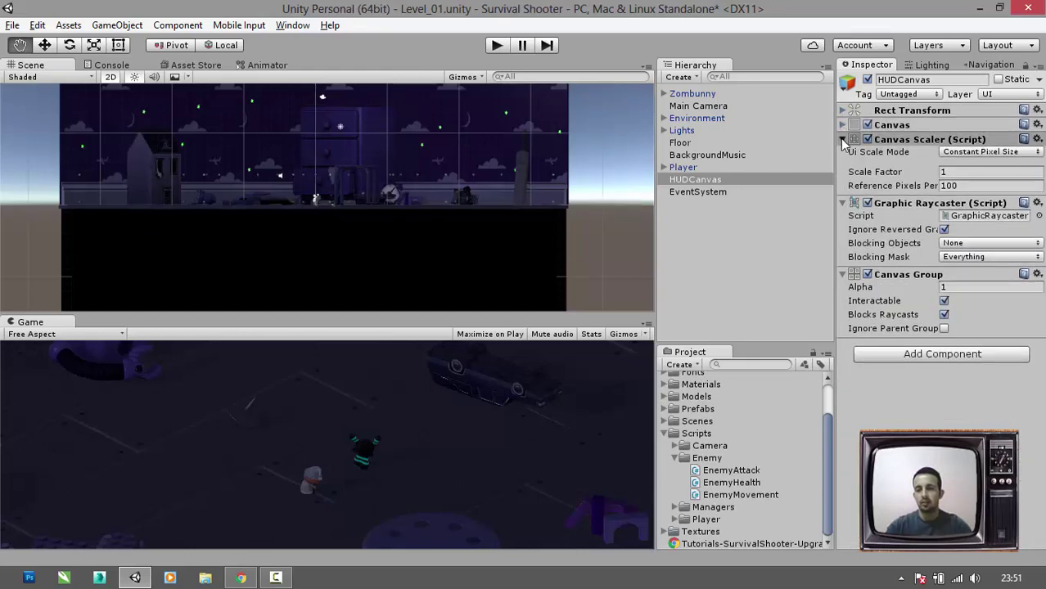
left_click(843, 139)
left_click(843, 154)
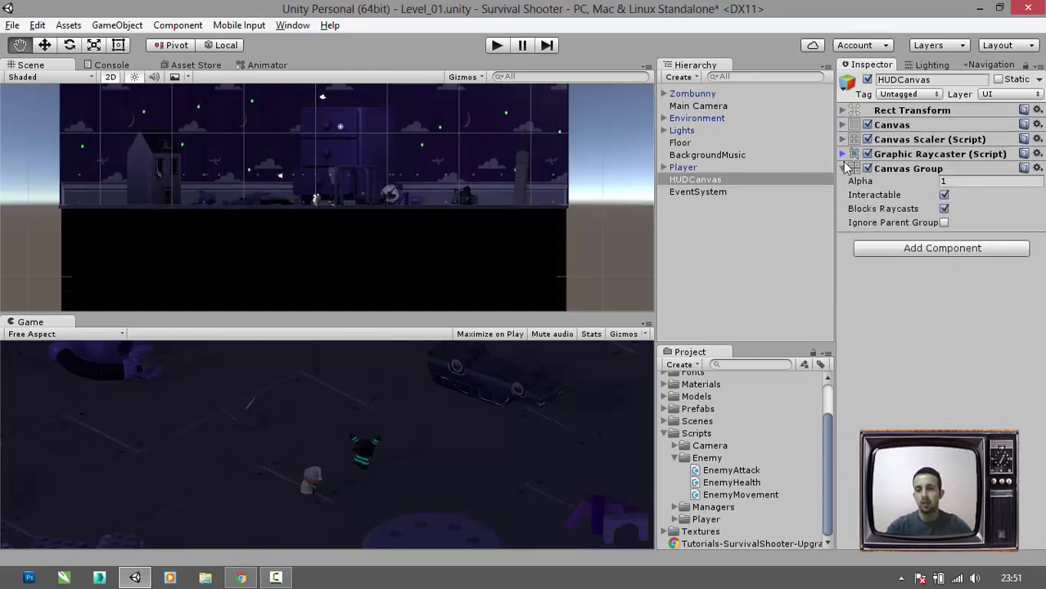
left_click(944, 196)
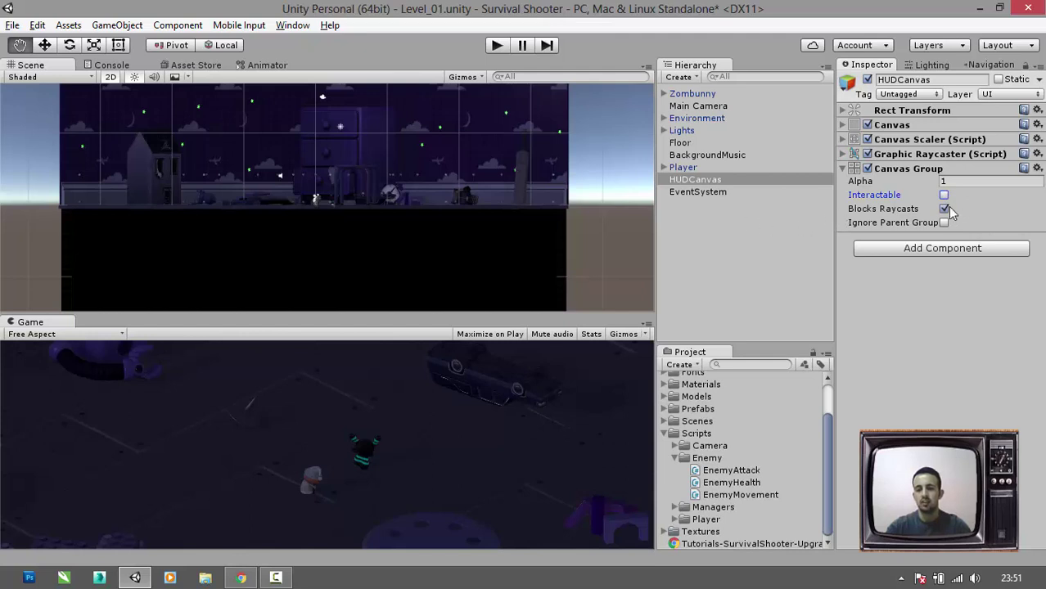
left_click(944, 209)
left_click(758, 233)
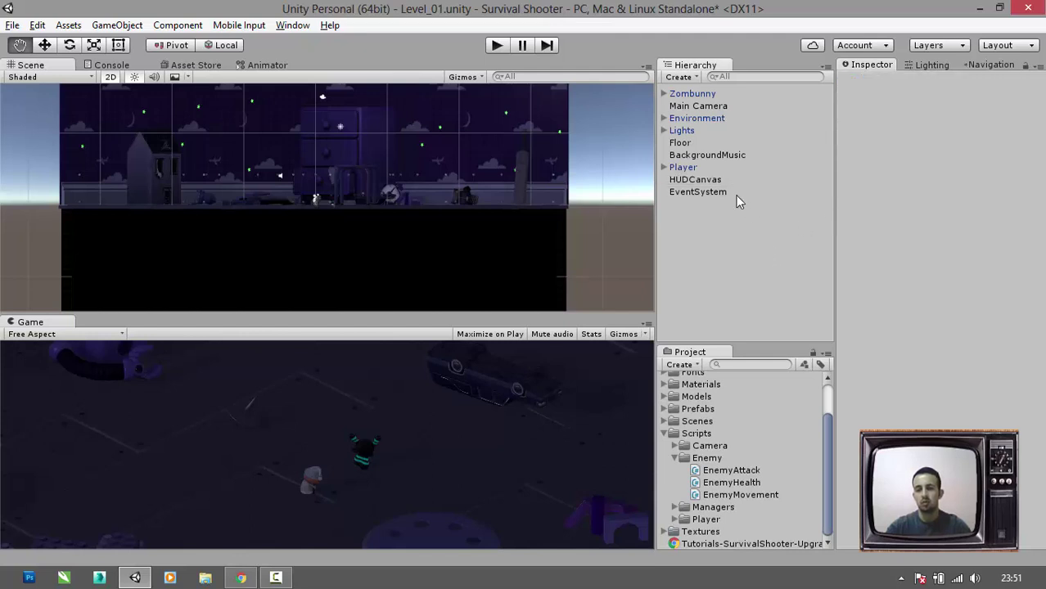
left_click(717, 179)
- Create an empty GameObject under HUDCanvas and rename it HealthUI
right_click(716, 178)
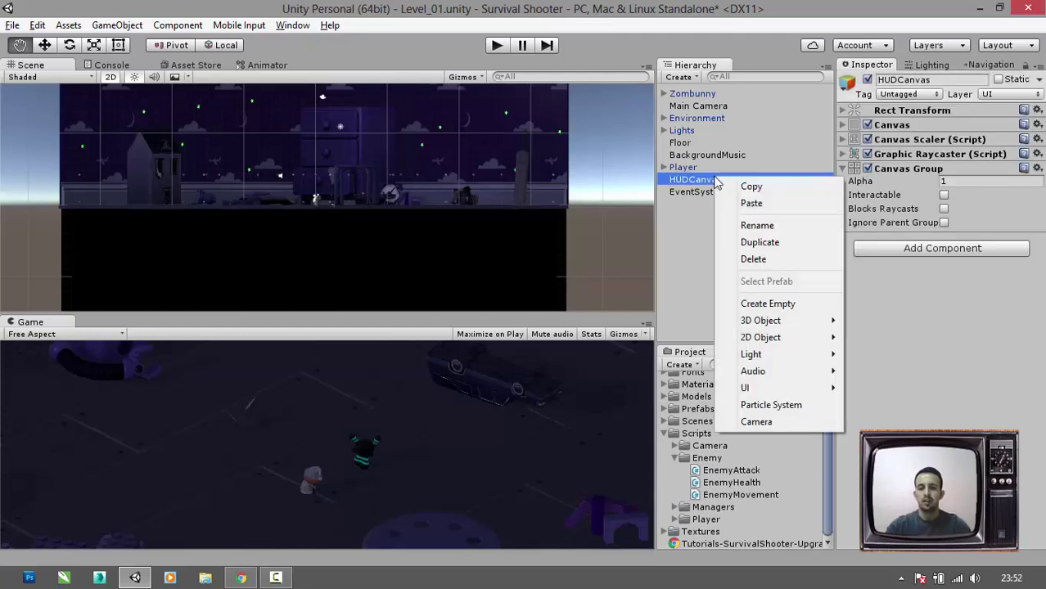
left_click(769, 304)
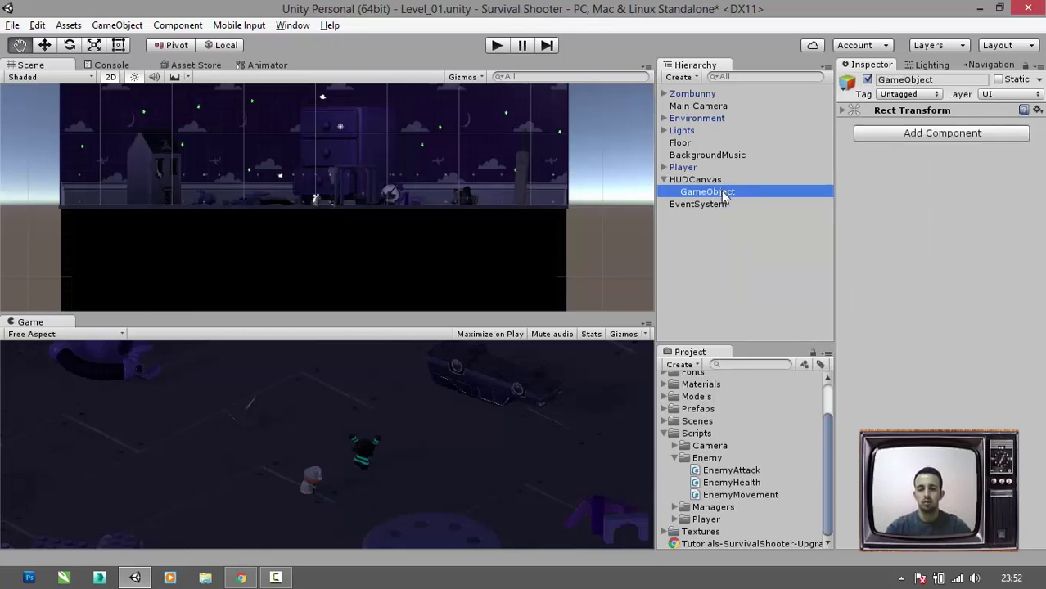
right_click(722, 192)
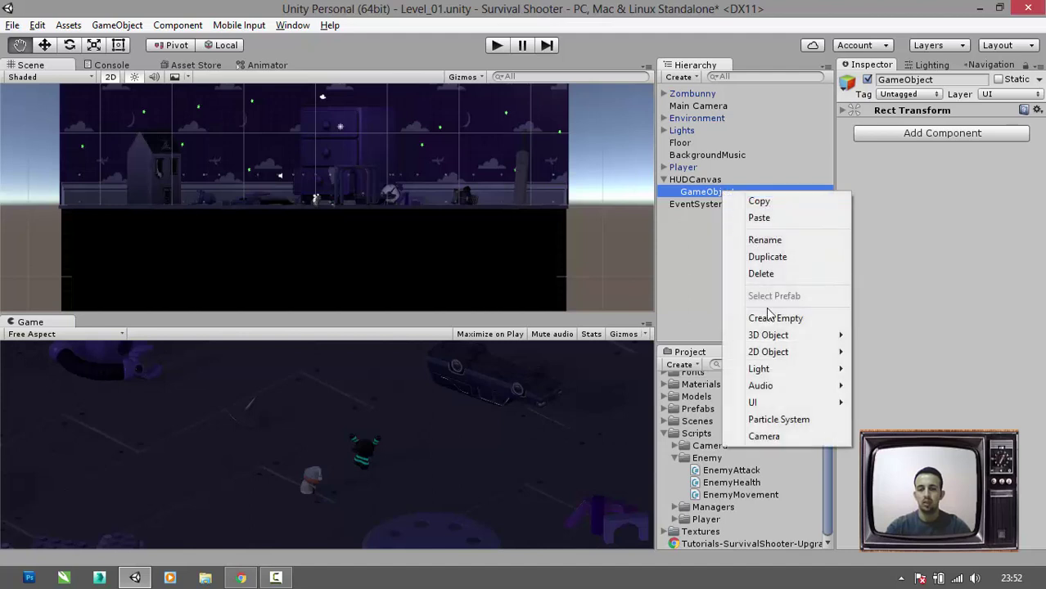
left_click(770, 242)
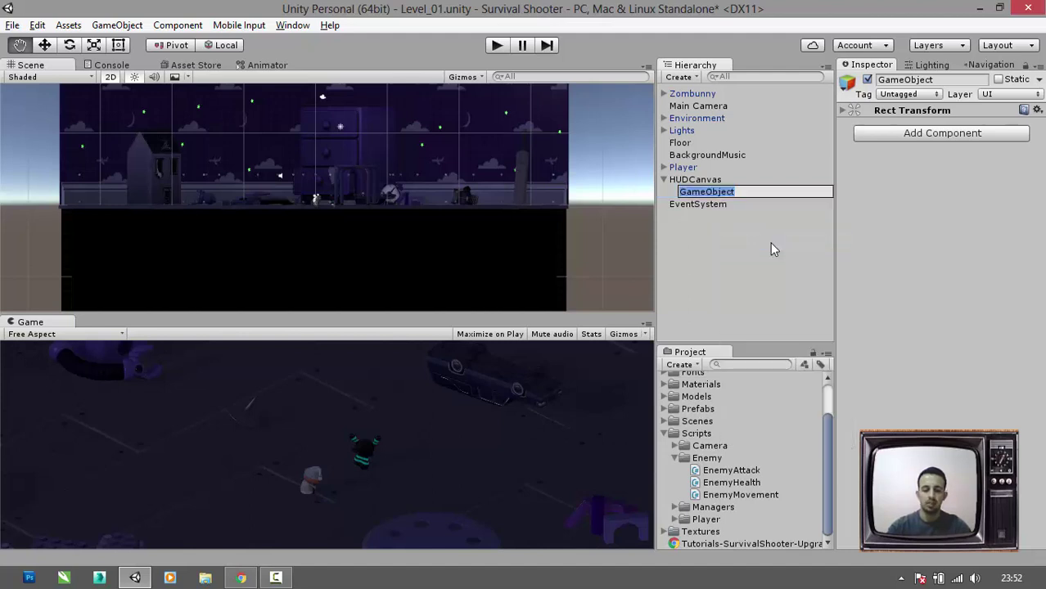
type("hE")
key("BackSpace")
key("BackSpace")
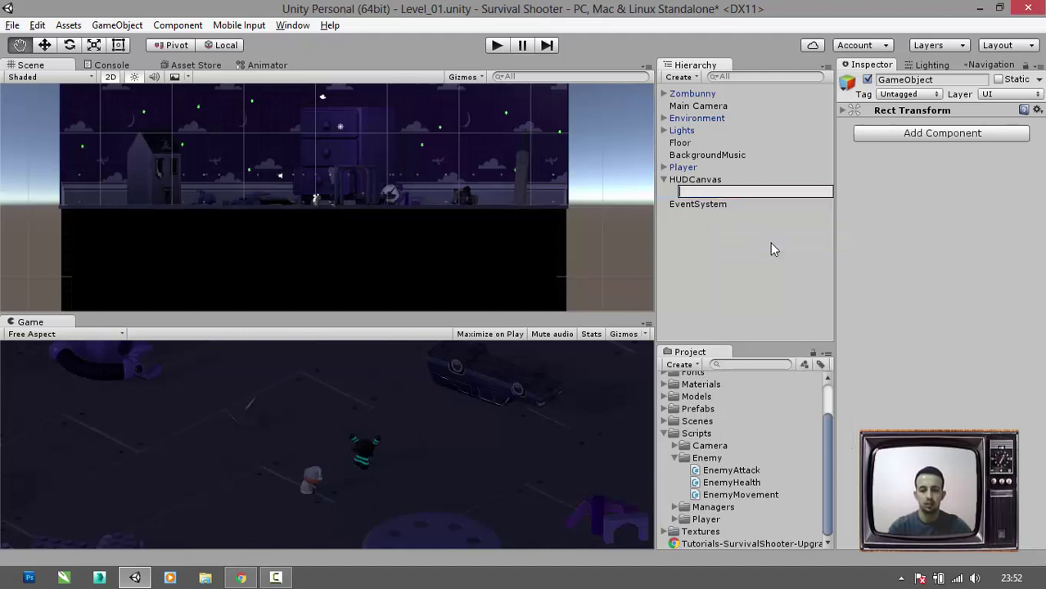
type("HealthUI")
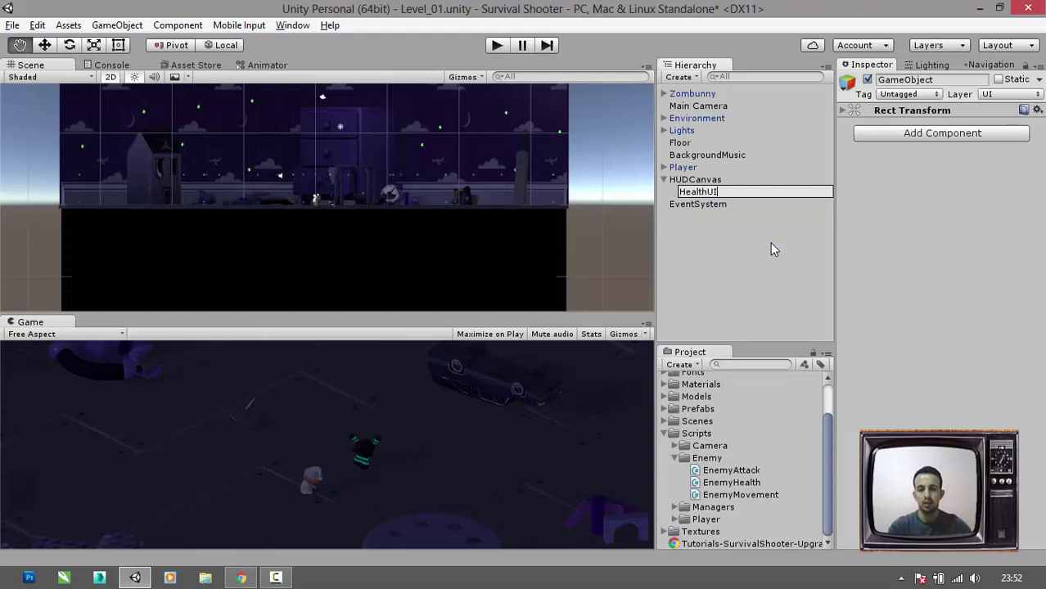
key("Return")
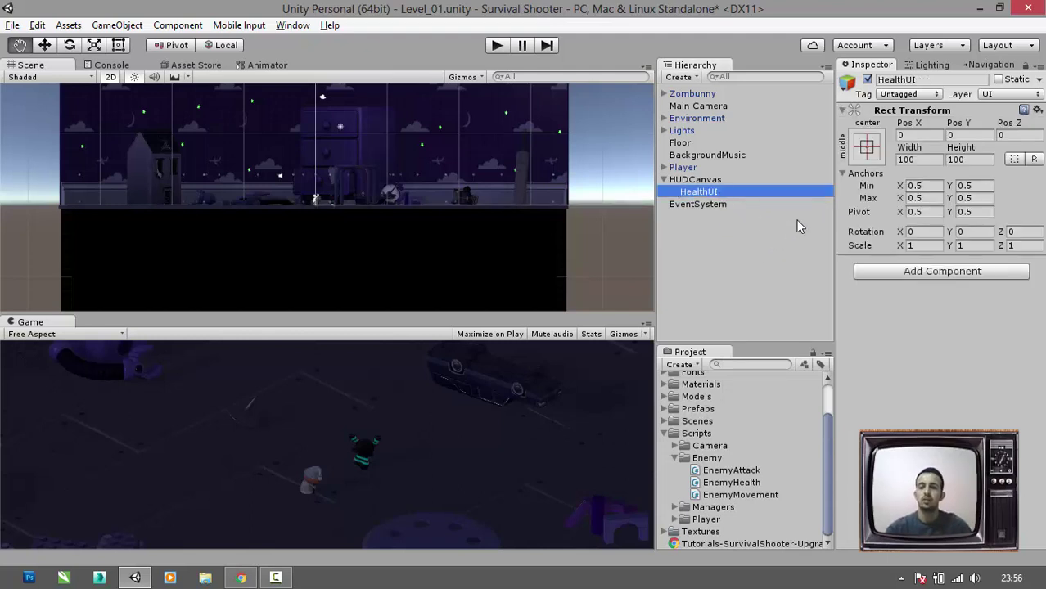
- Anchor HealthUI to the bottom-left corner, also setting its pivot and position
left_click(864, 151)
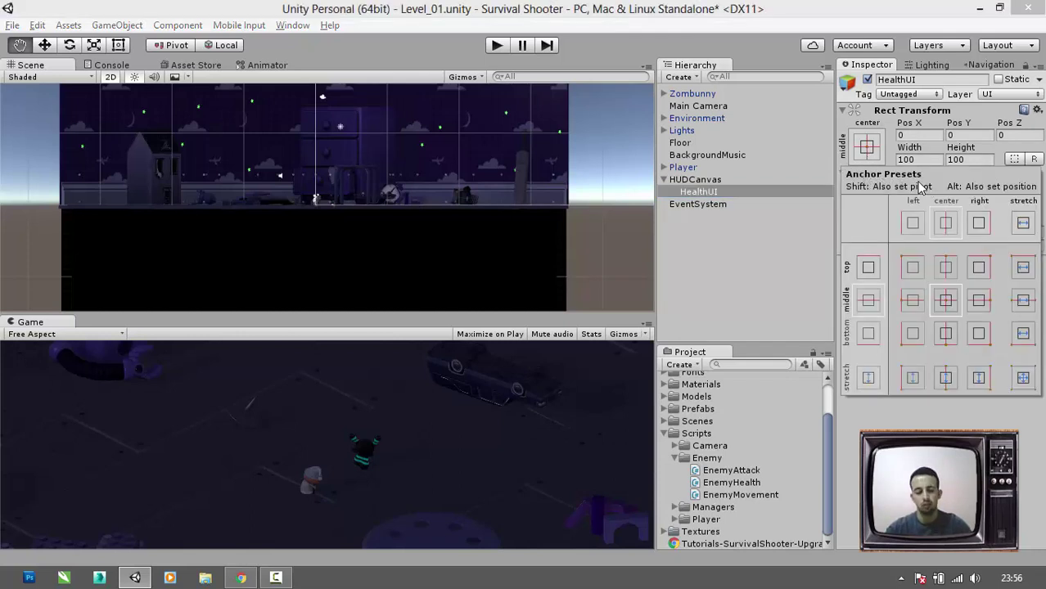
key("alt")
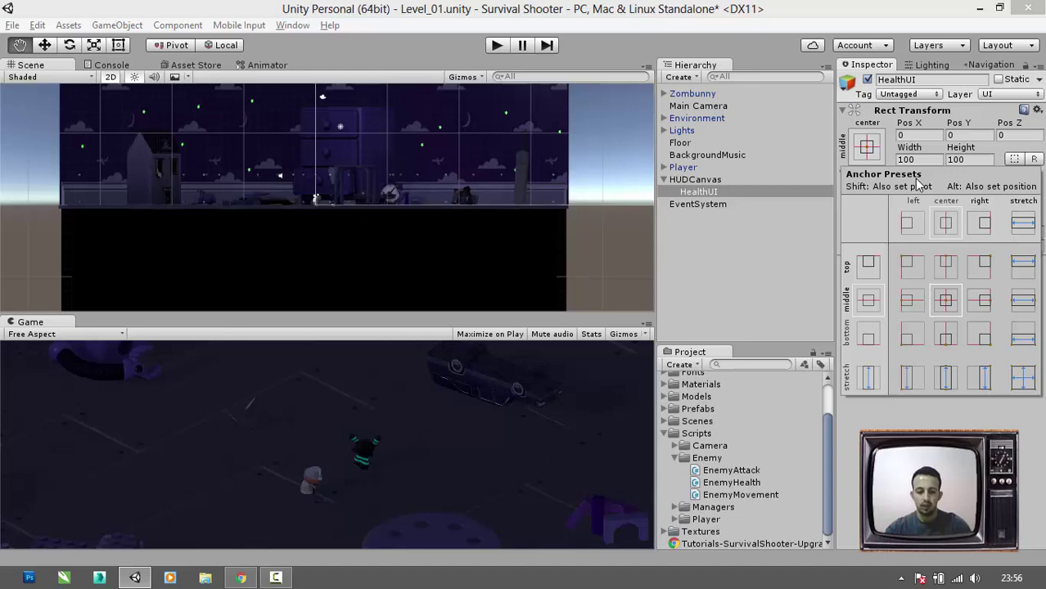
key("shift")
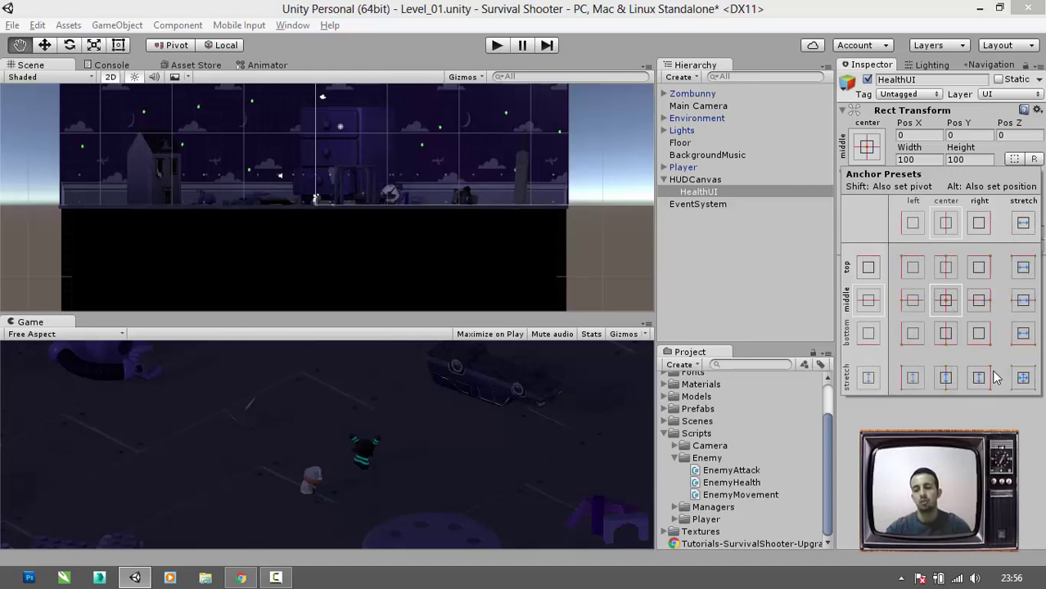
key("alt+shift")
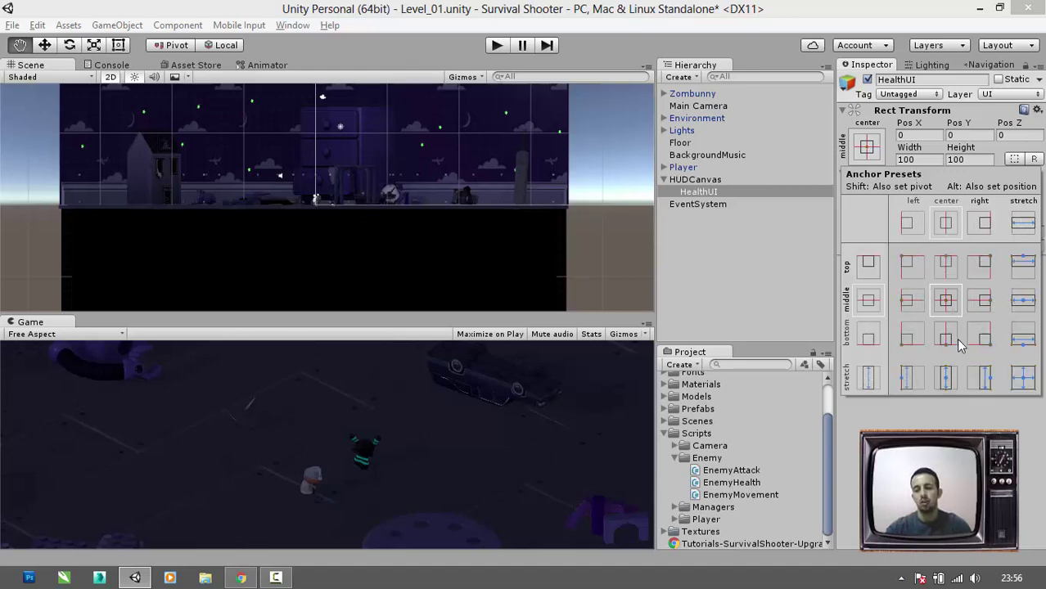
left_click(911, 341, "alt+shift")
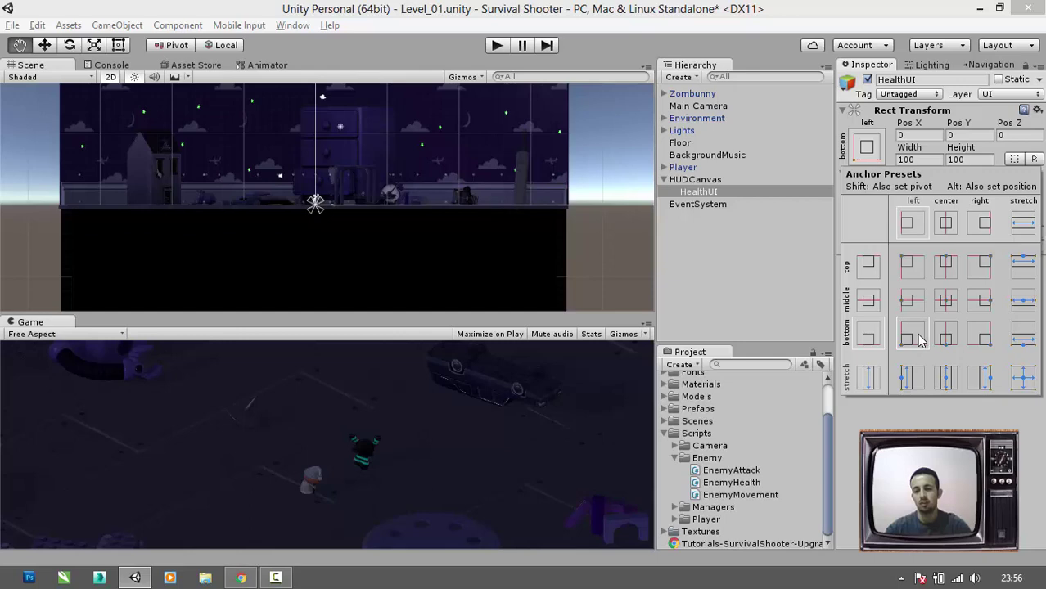
key("shift+alt")
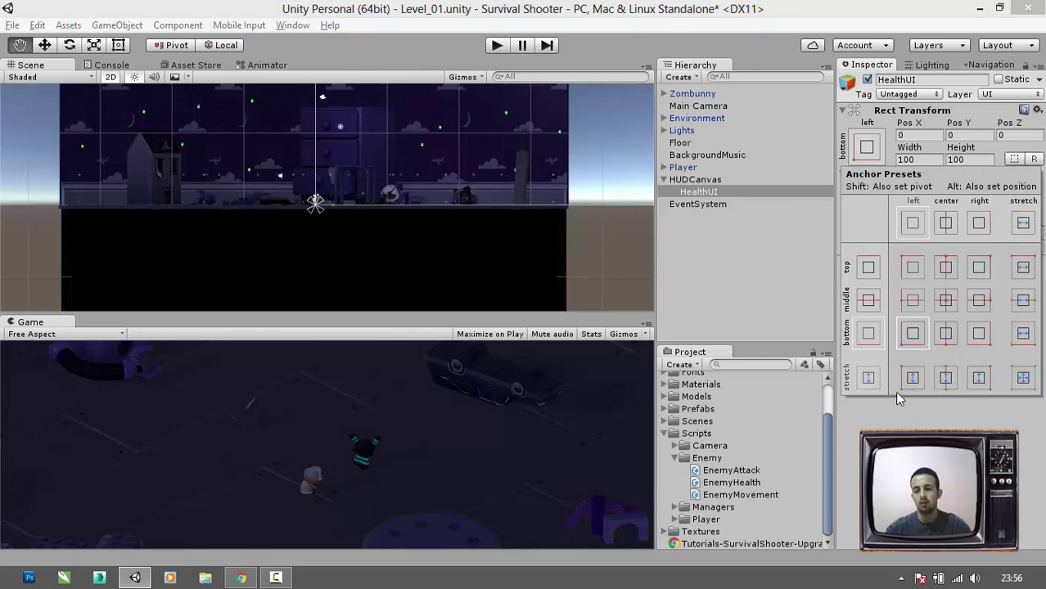
left_click(867, 146)
- Set HealthUI's Rect Transform to width 75 and height 60
left_click(927, 162)
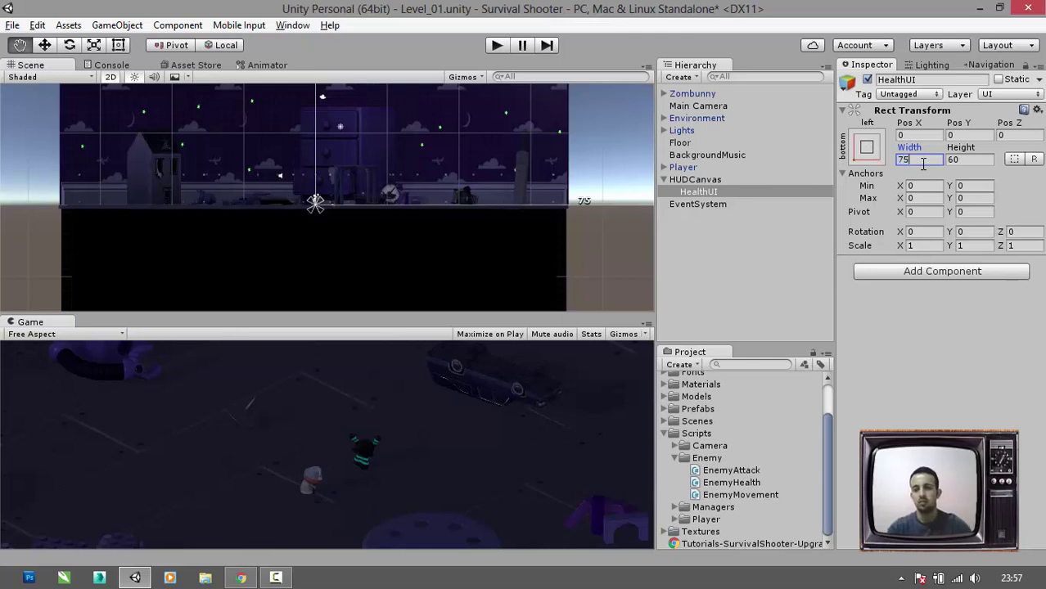
key("Tab")
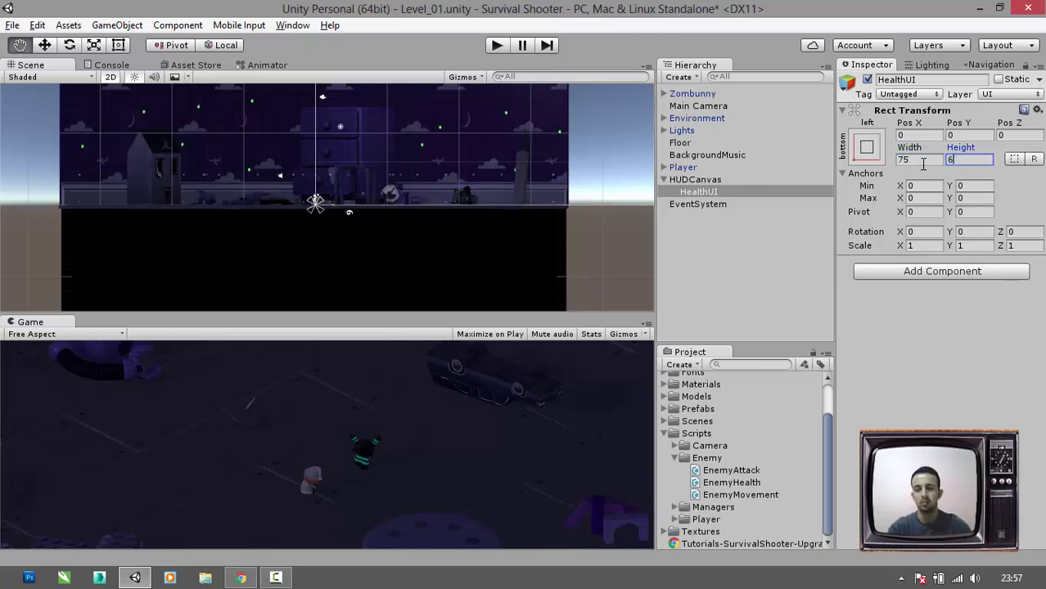
key("Tab")
left_click(769, 244)
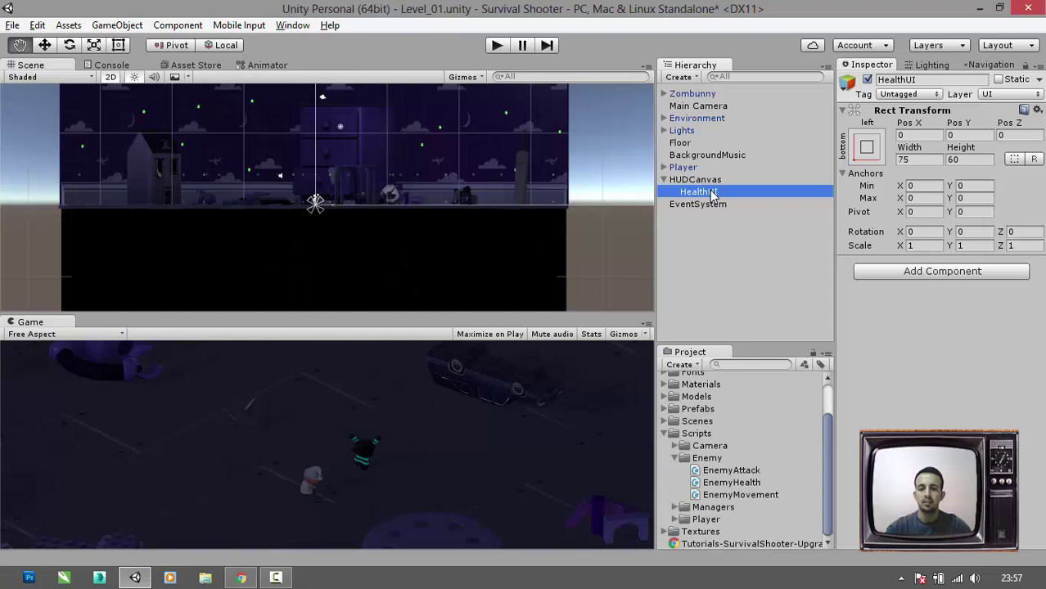
- Add a UI Image under HealthUI and rename it Heart
right_click(712, 195)
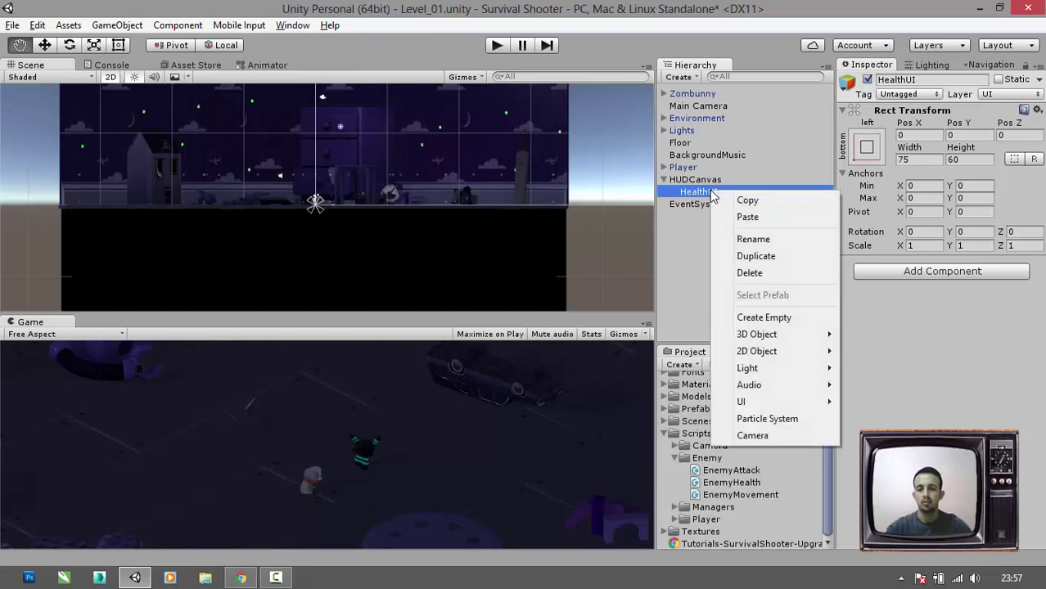
mouse_move(819, 409)
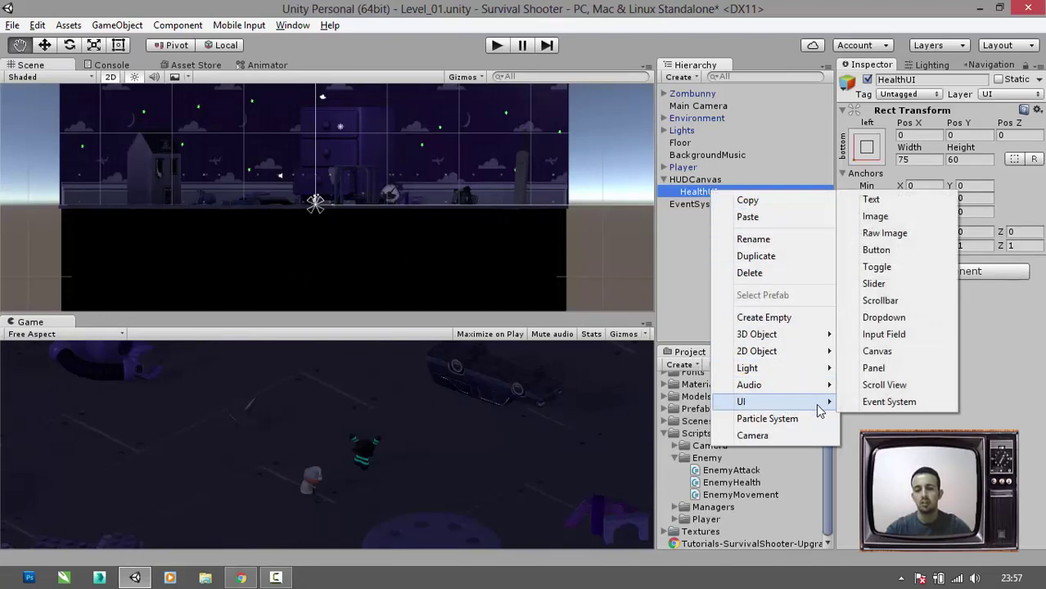
left_click(875, 216)
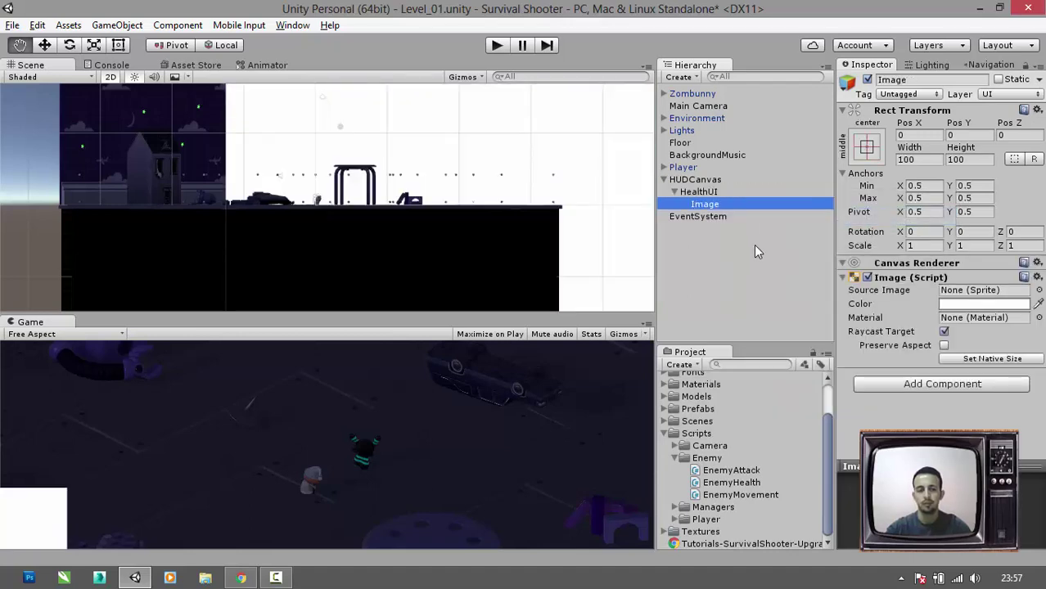
scroll(437, 257, "down", 8)
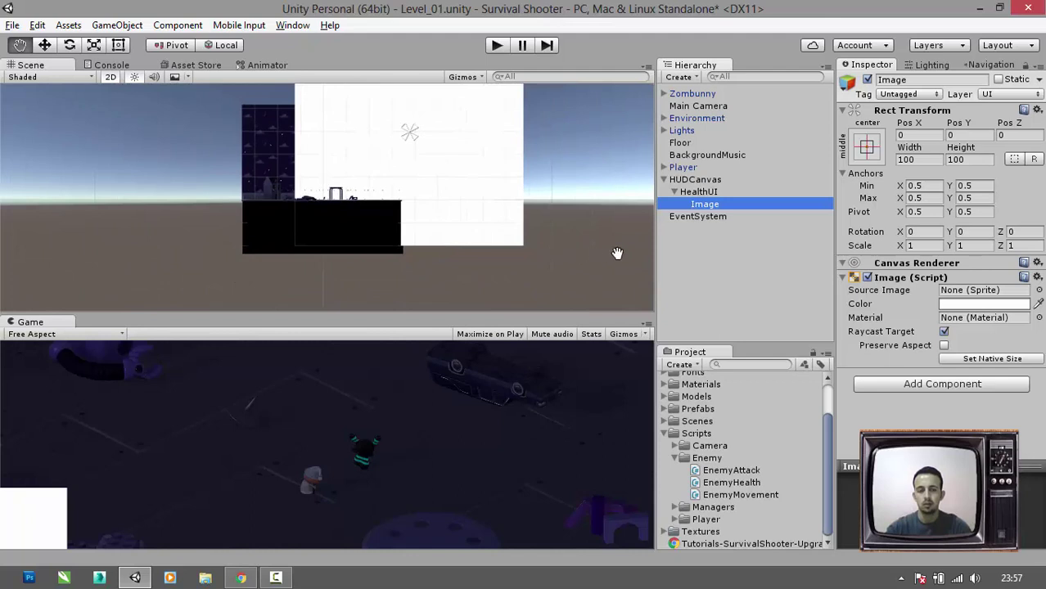
left_click(709, 245)
left_click(706, 205)
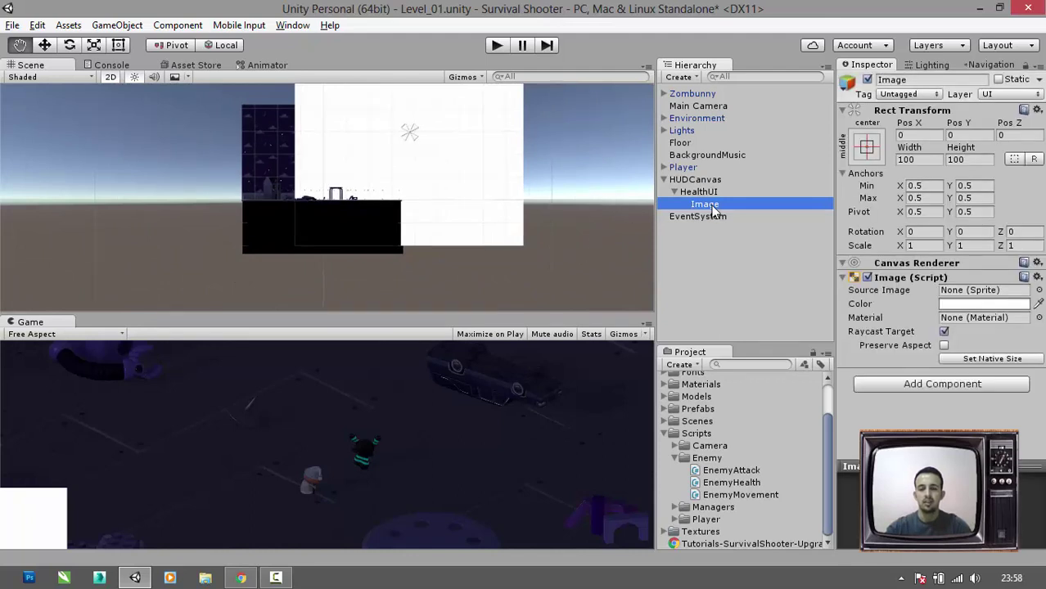
right_click(712, 207)
left_click(742, 254)
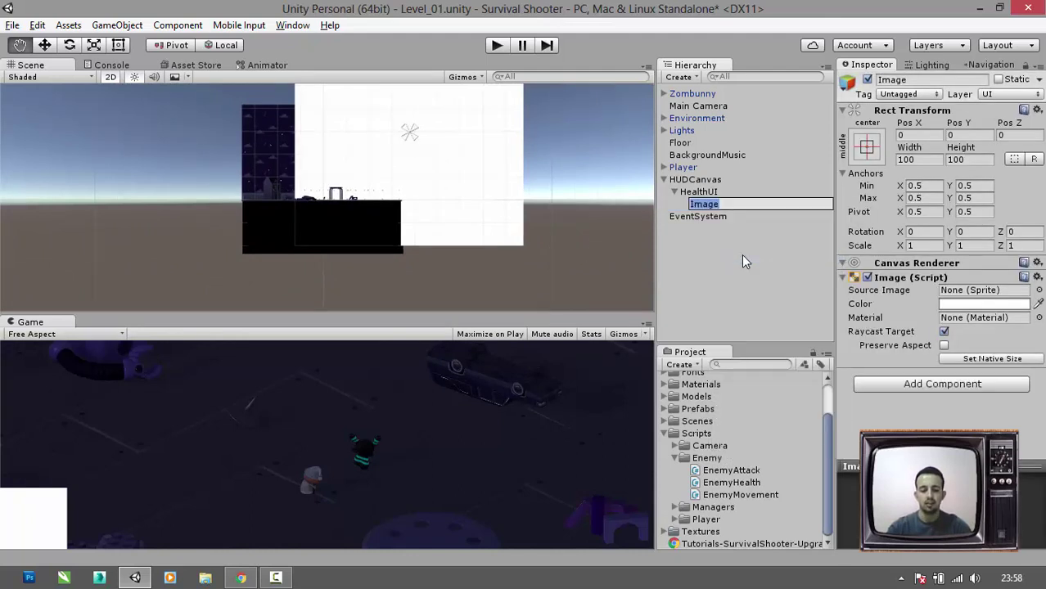
type("Heart")
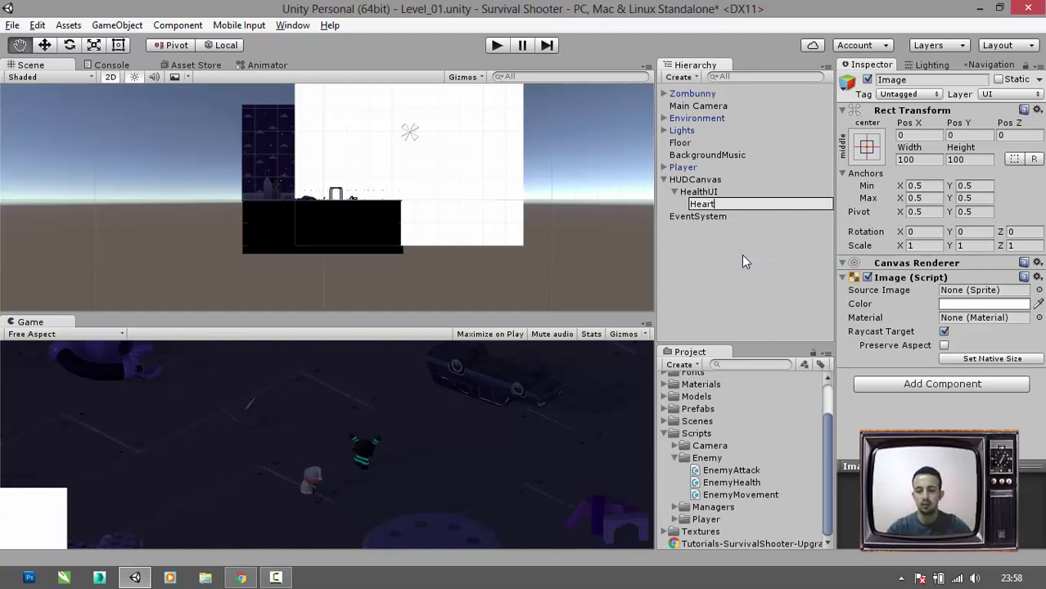
key("Return")
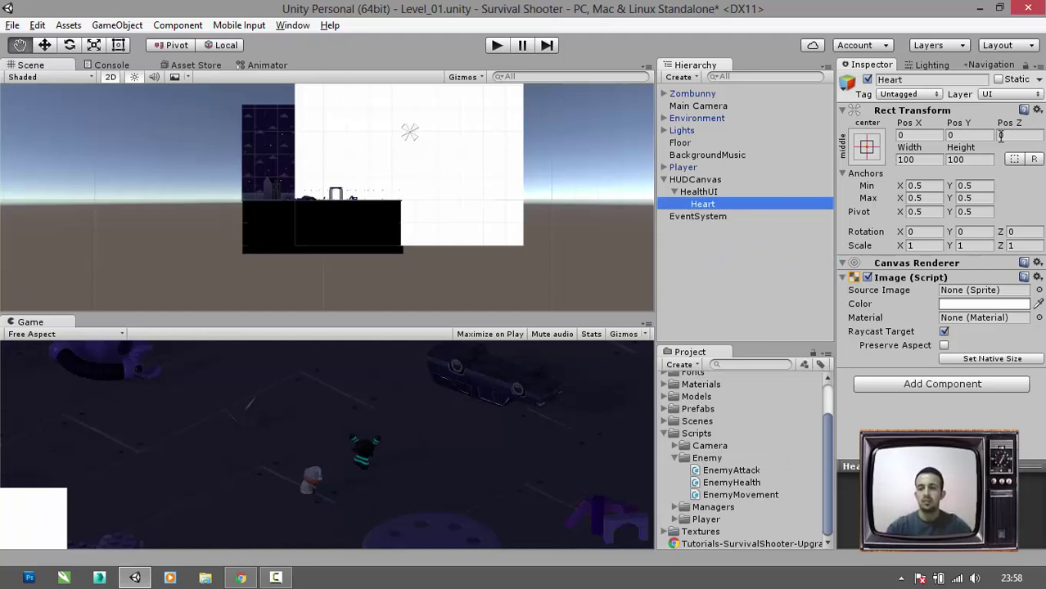
- Size the Heart image to 30 by 30
left_click(931, 159)
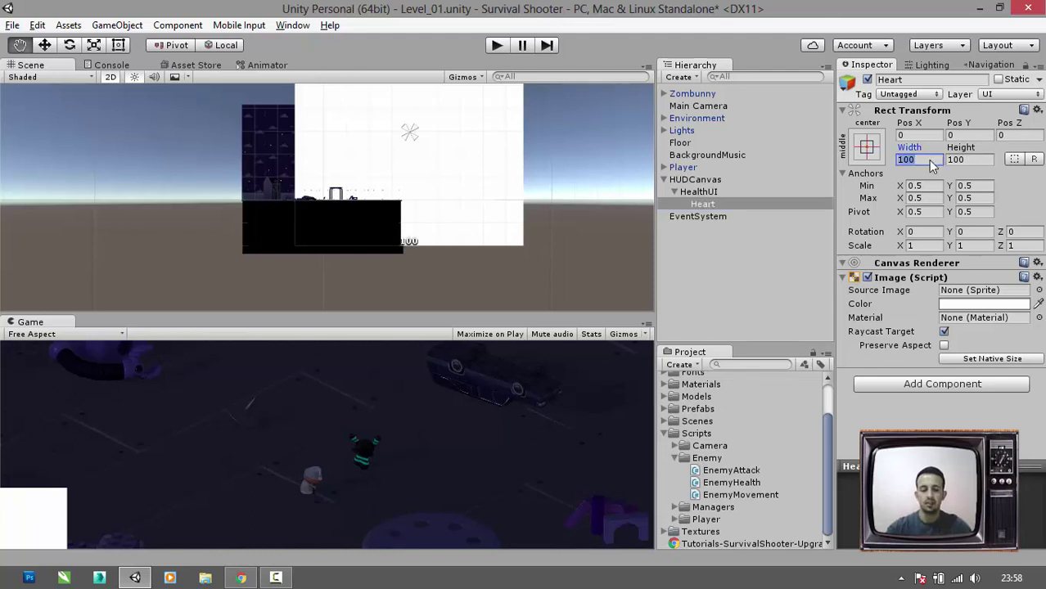
type("30")
key("Tab")
type("30")
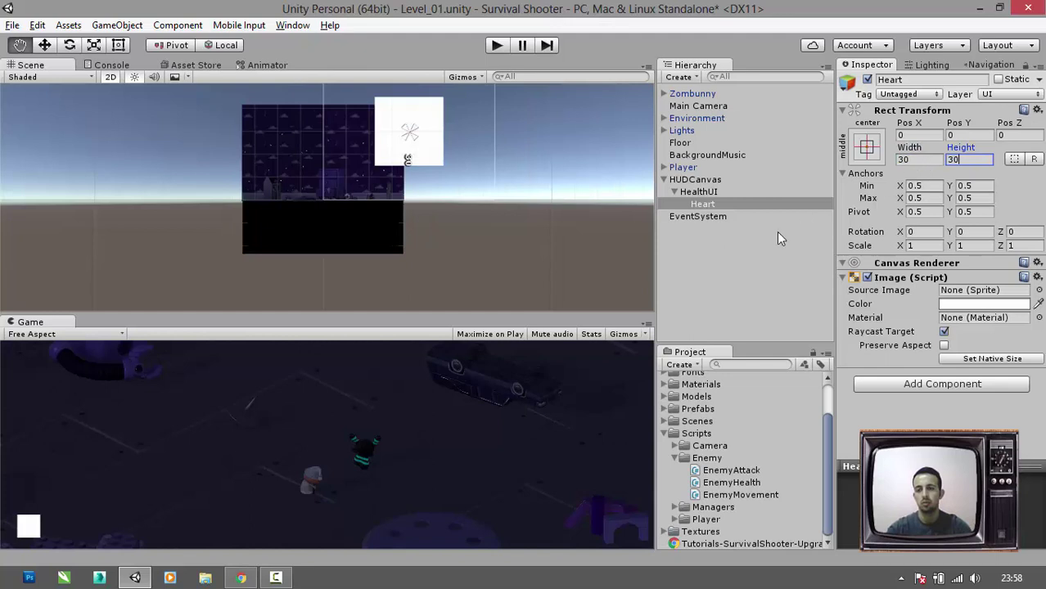
left_click(766, 250)
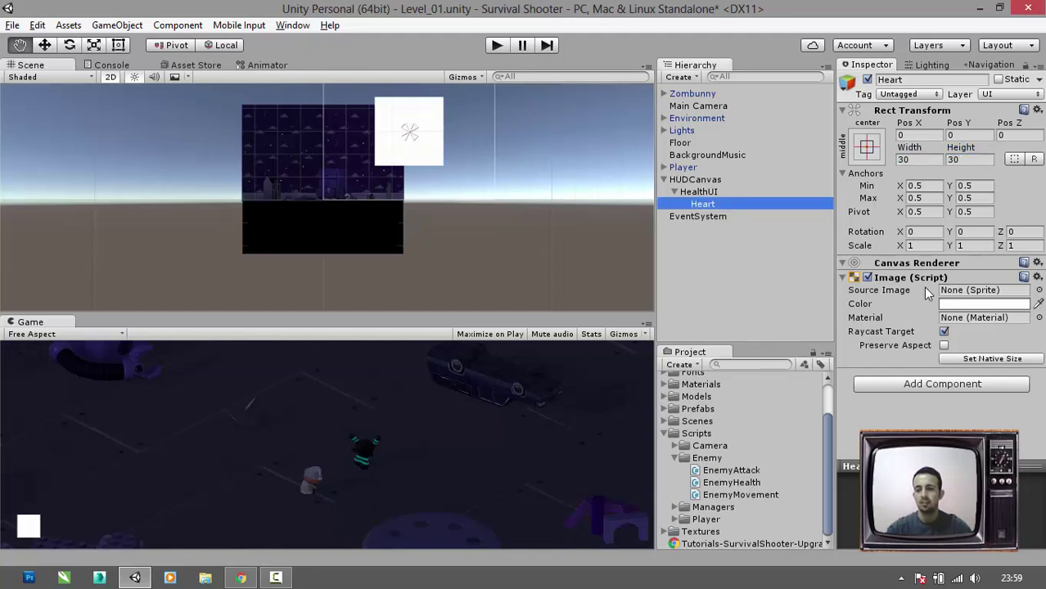
left_click(855, 110)
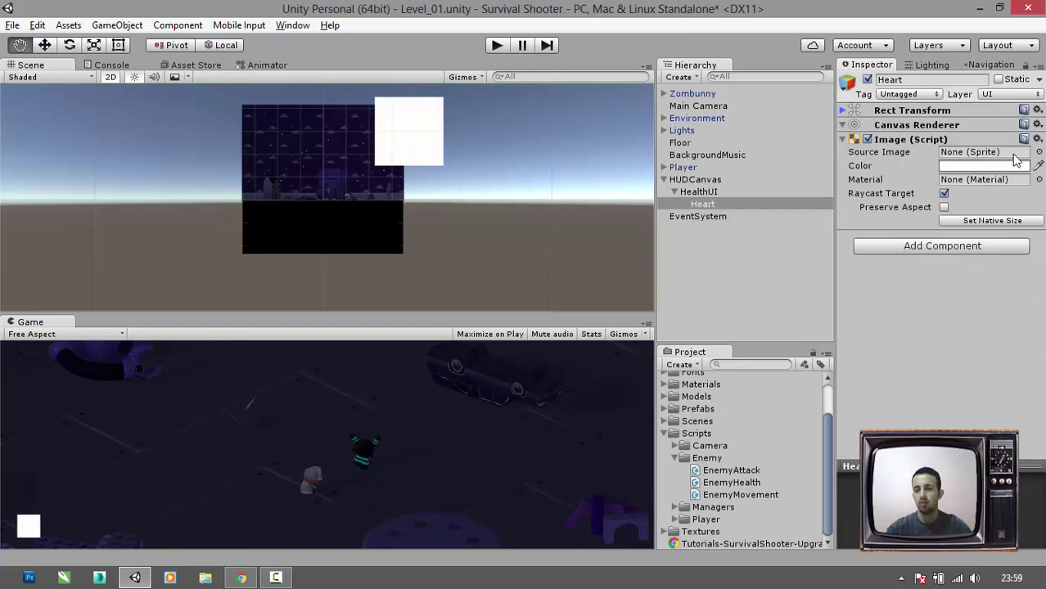
- Set the Heart image's Source Image to the Heart sprite
left_click(1039, 152)
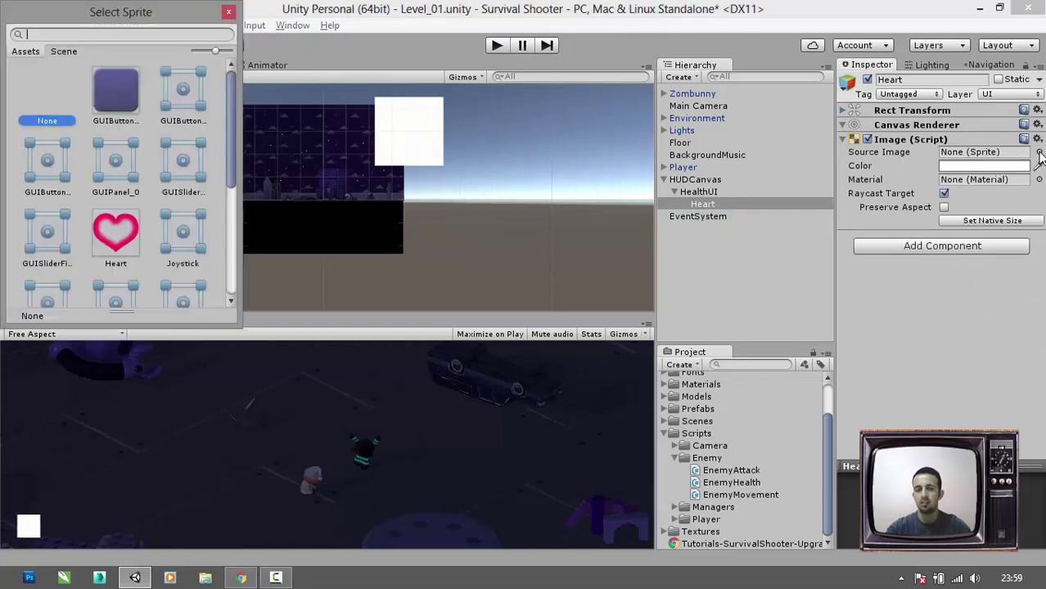
left_click(103, 240)
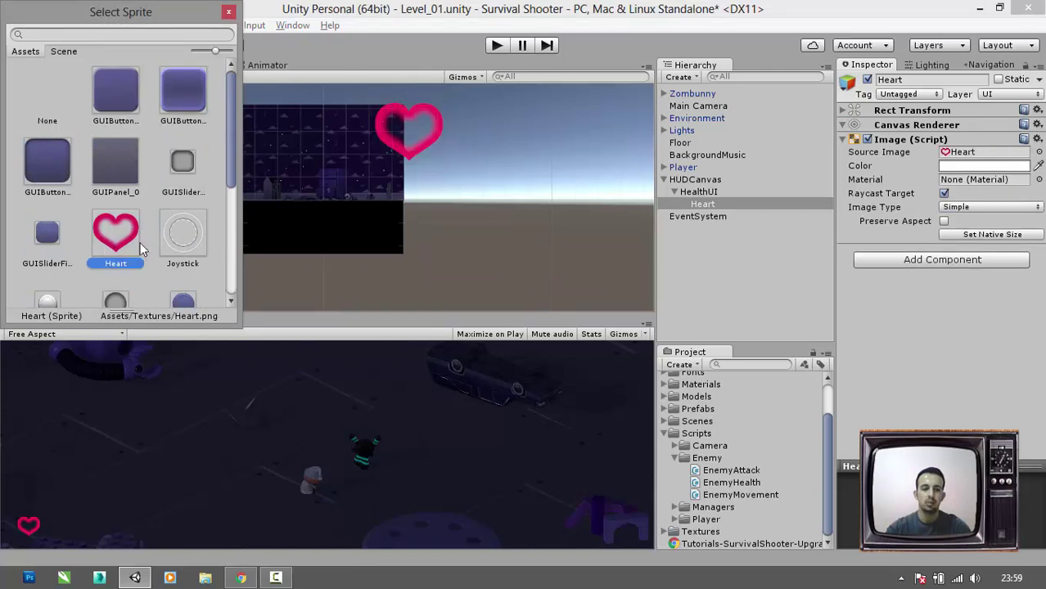
left_click(228, 12)
- Add a UI Slider under HealthUI and rename it HealthSlider
left_click(709, 193)
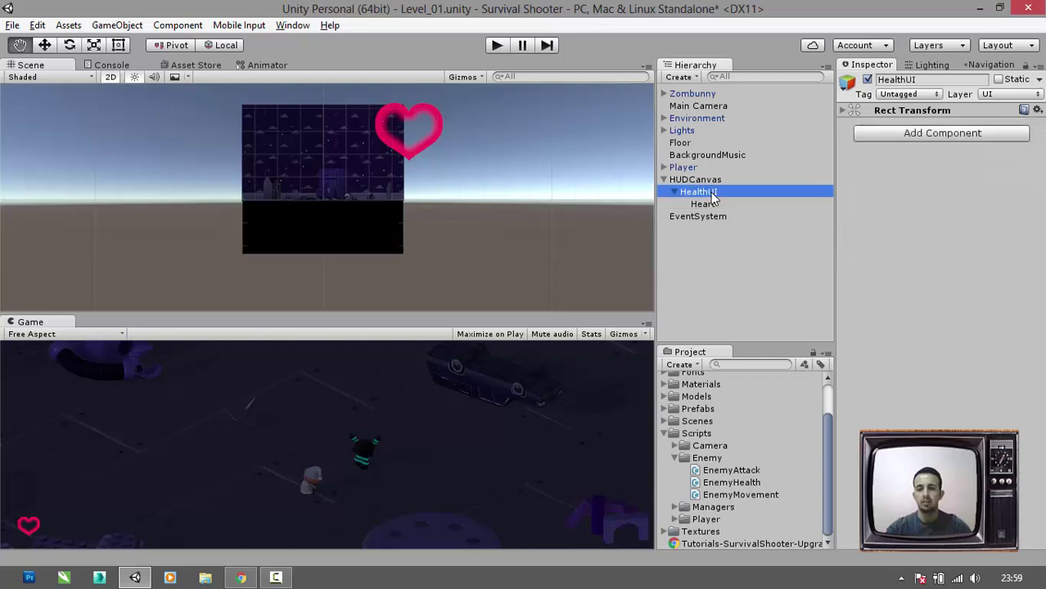
right_click(713, 197)
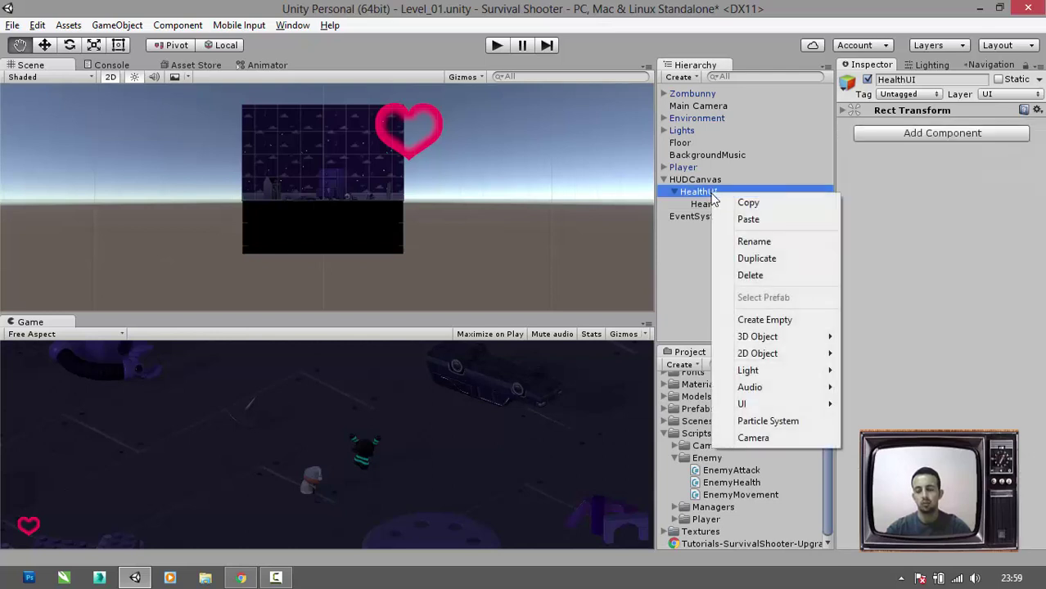
mouse_move(771, 406)
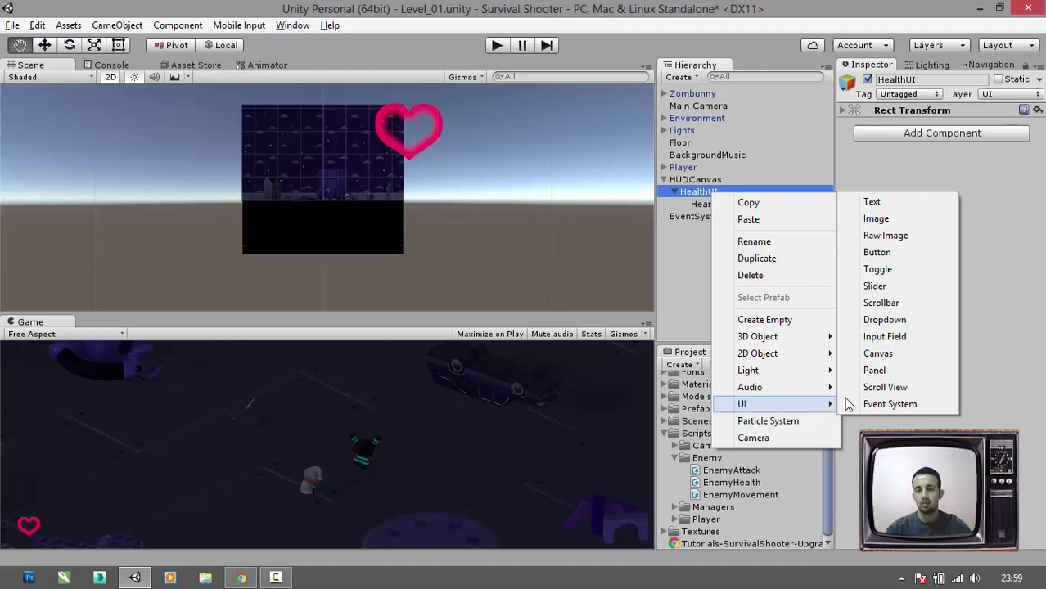
left_click(888, 285)
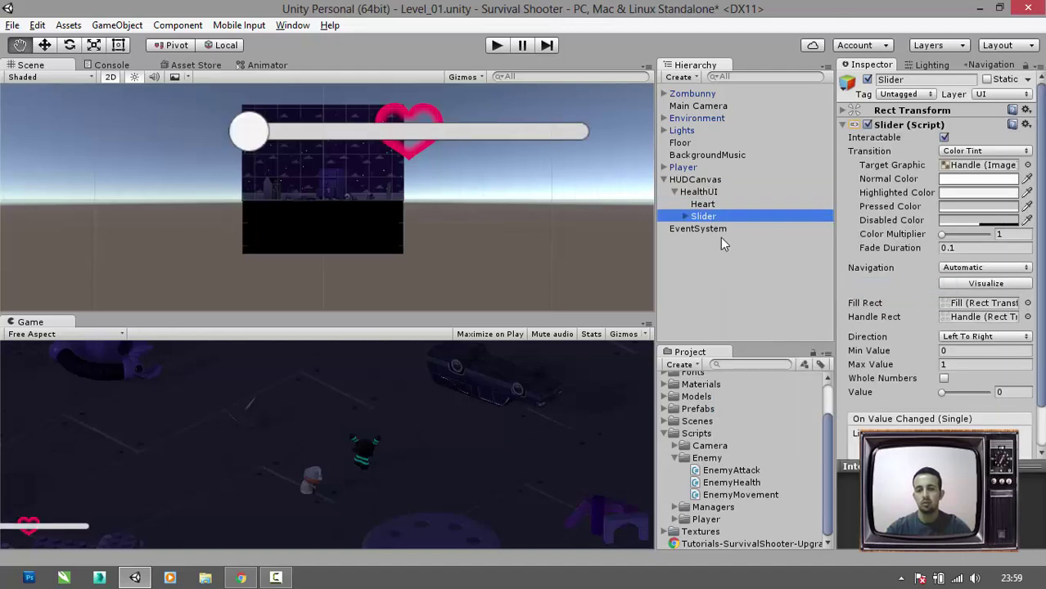
right_click(714, 219)
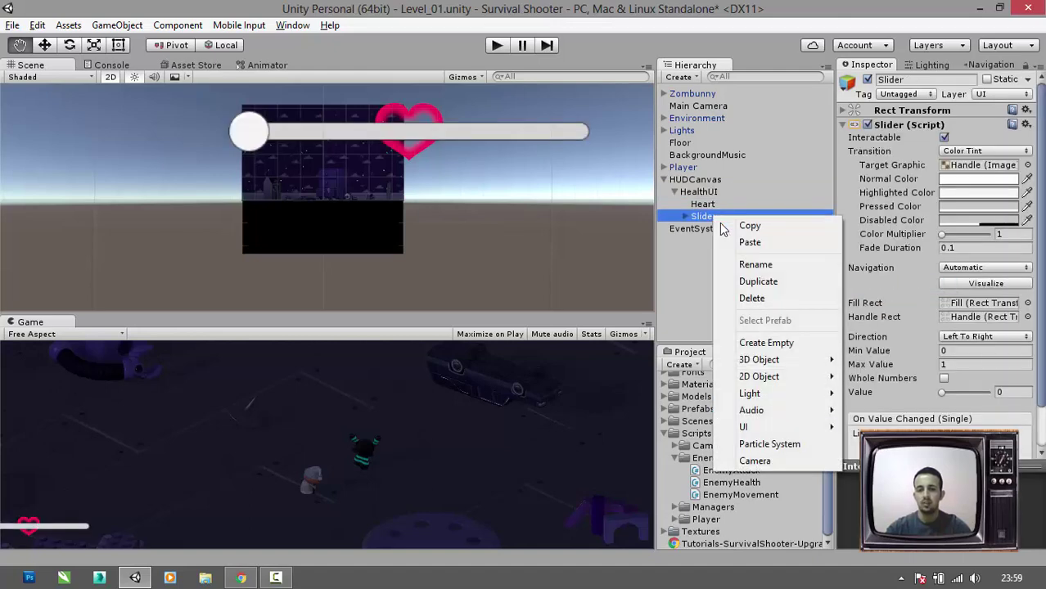
left_click(745, 265)
key("Home")
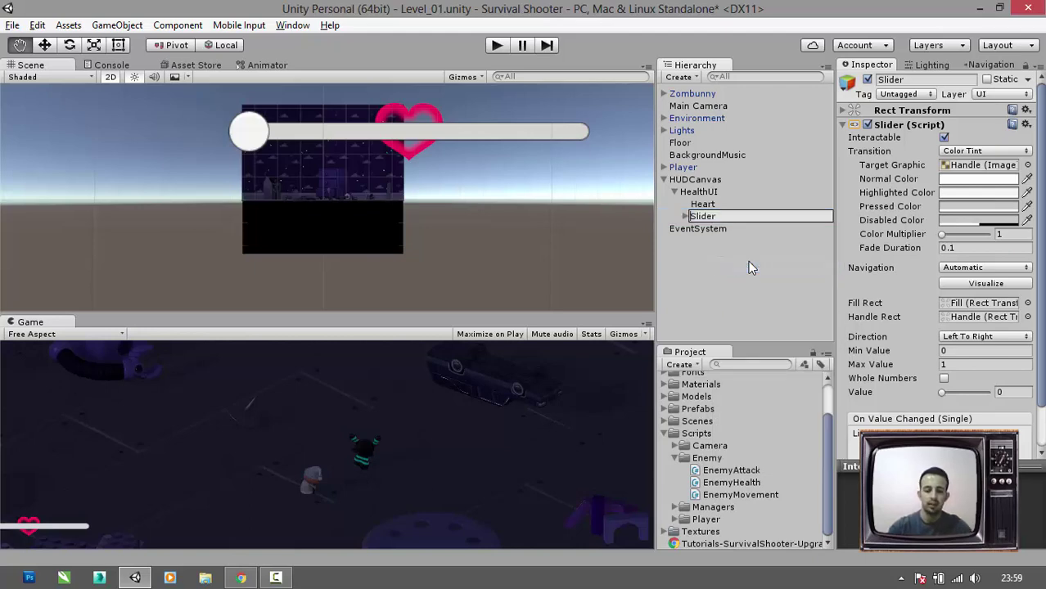
type("Hea")
type("lth")
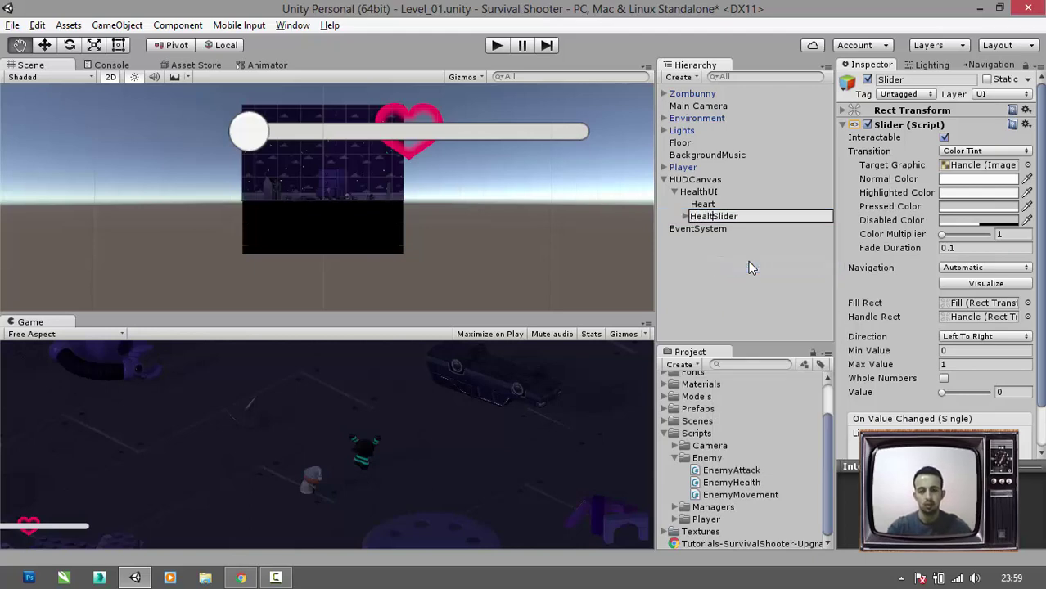
key("Return")
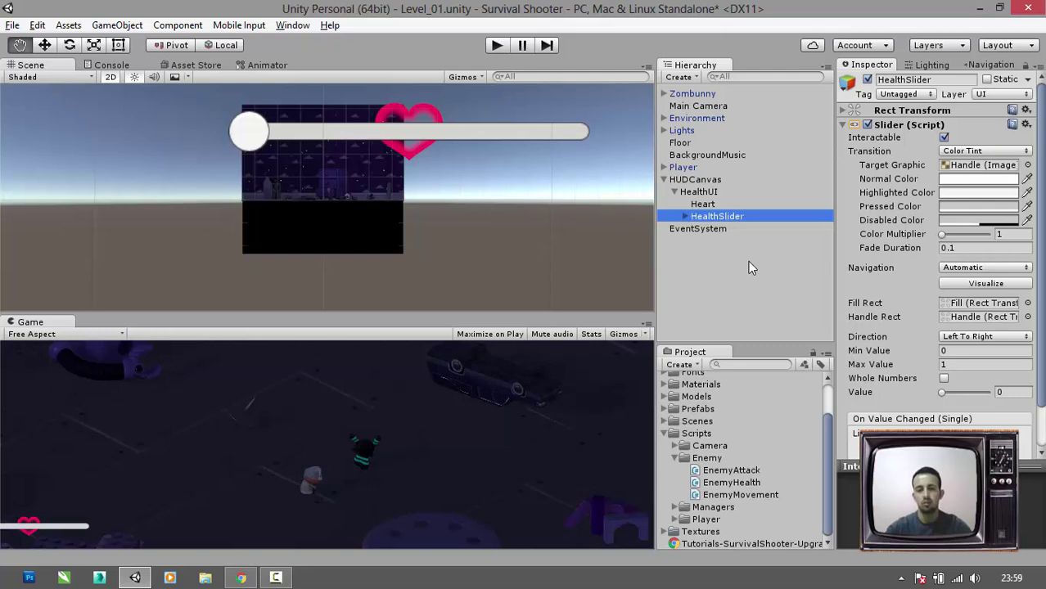
- Set HealthSlider's Pos X to 85 and select its Handle Slide Area
left_click(843, 125)
left_click(843, 110)
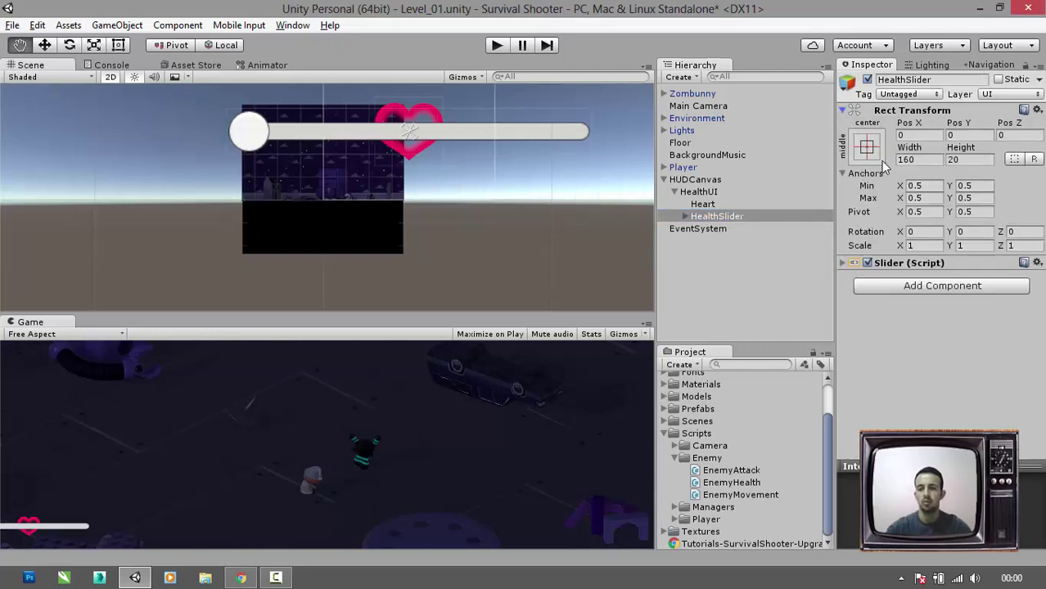
left_click(911, 136)
type("8")
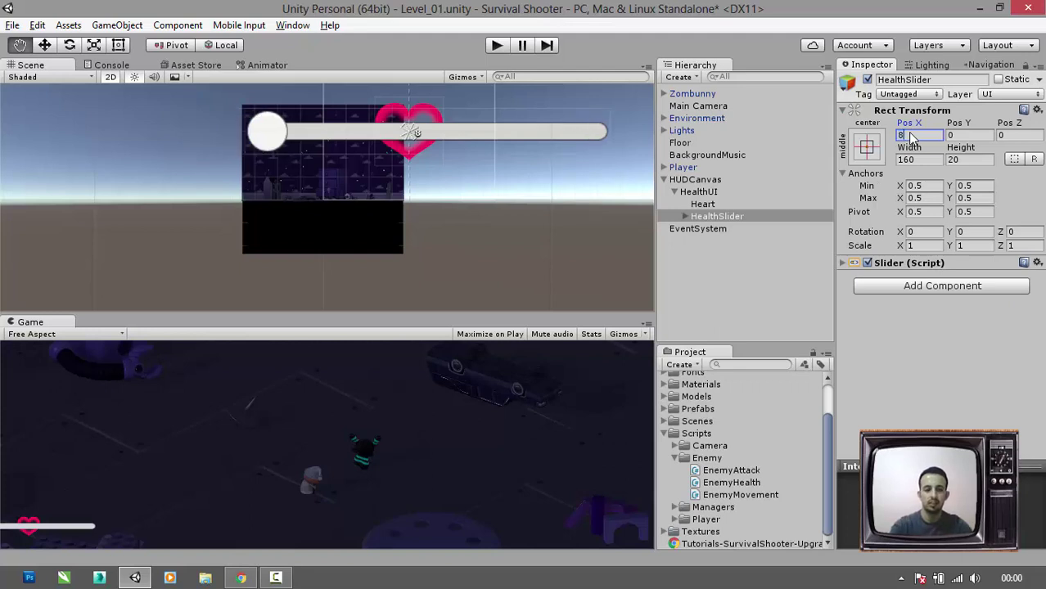
type("5")
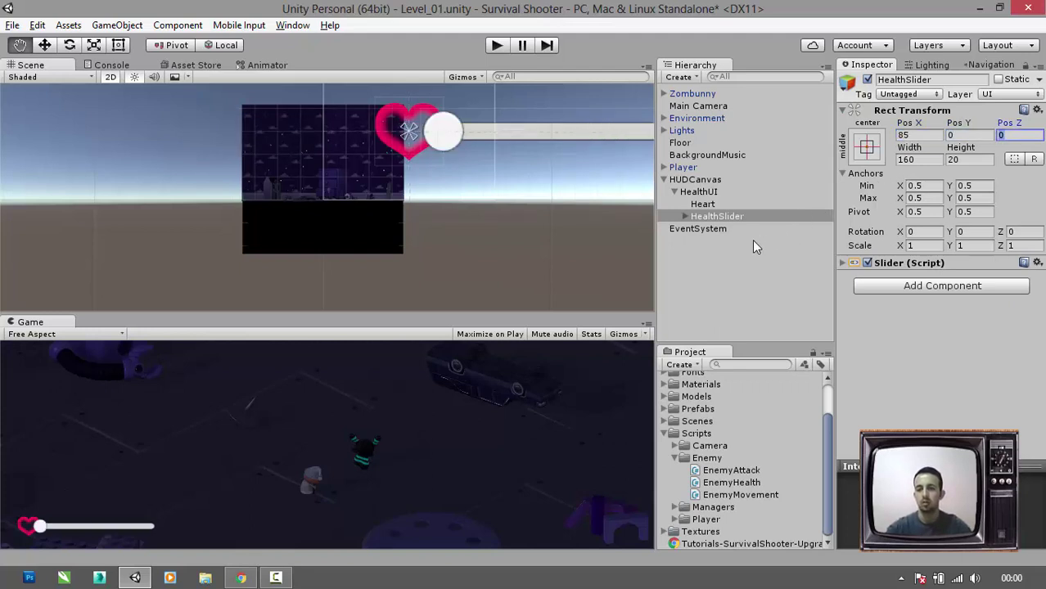
left_click(754, 215)
left_click(685, 216)
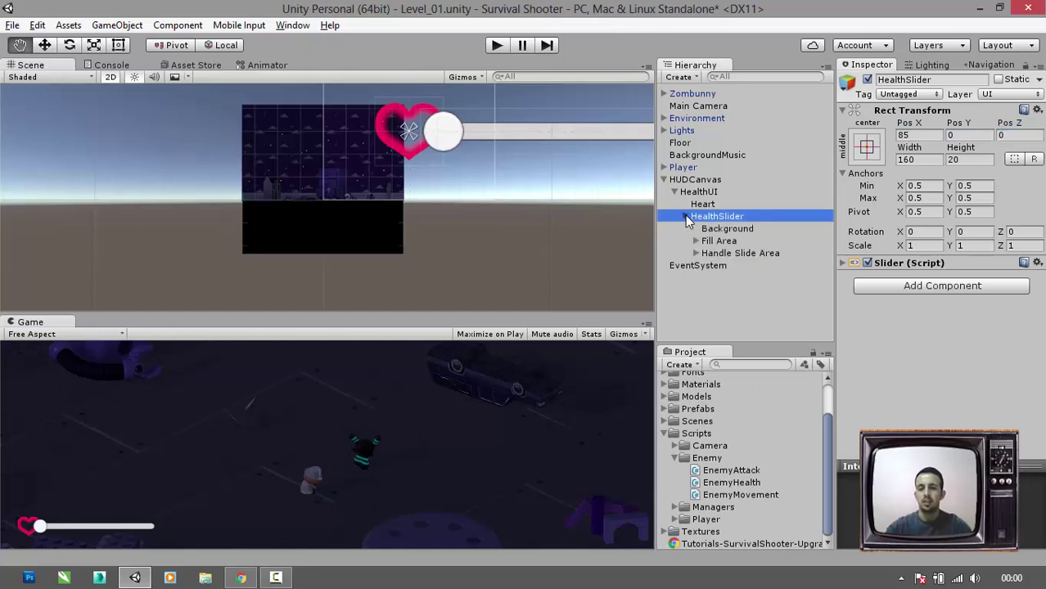
left_click(720, 254)
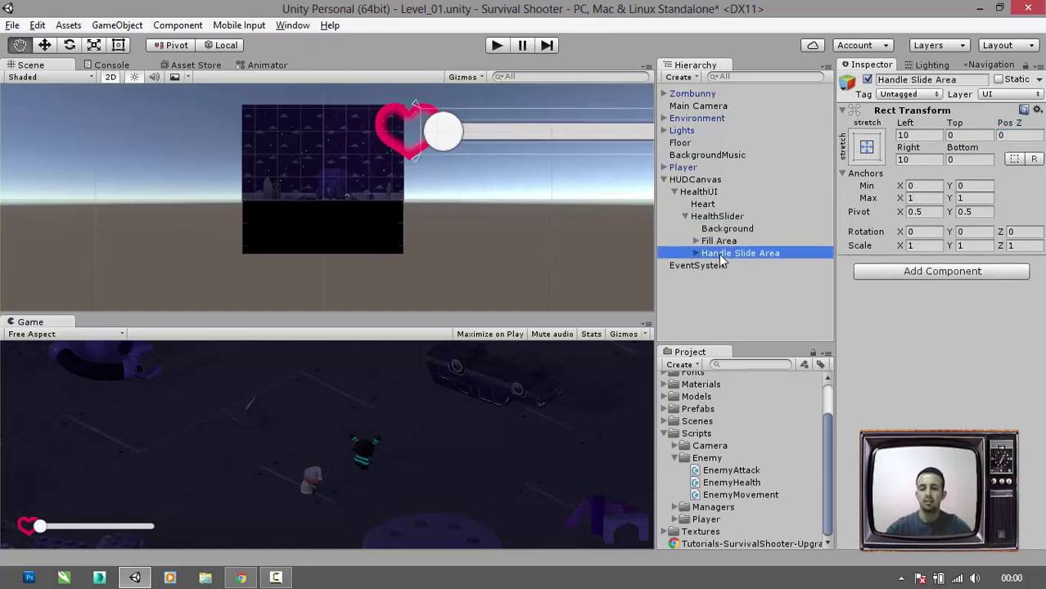
- Delete the Handle Slide Area and set HealthSlider's Transition to None
key("Delete")
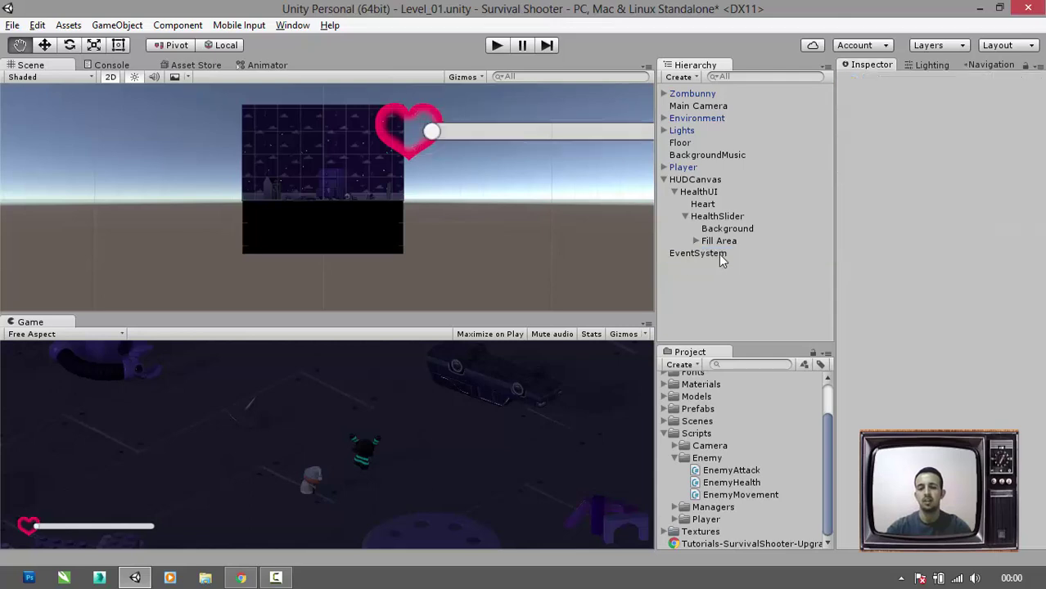
left_click(686, 216)
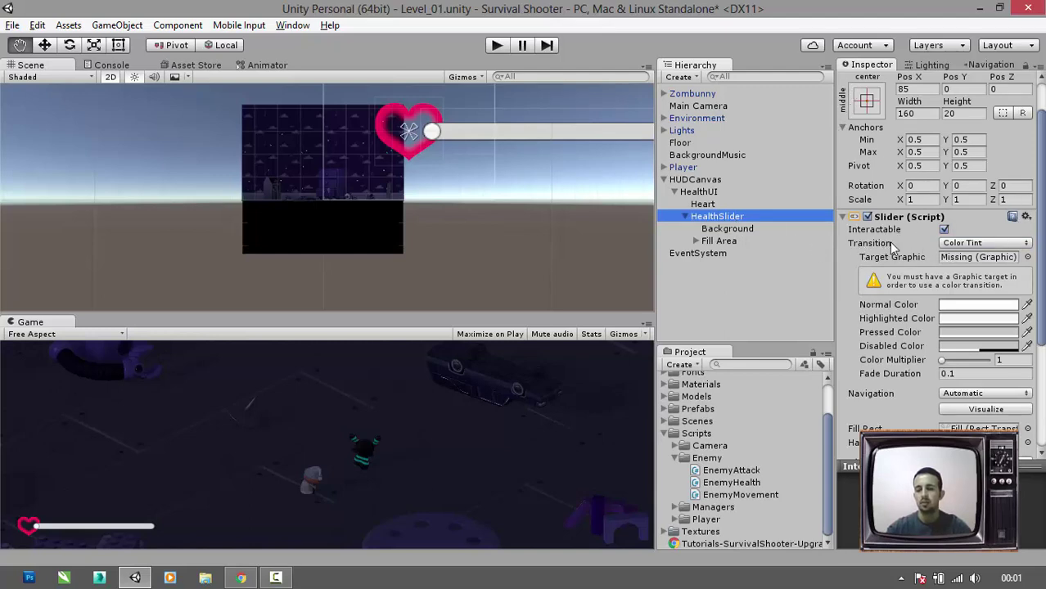
left_click(990, 245)
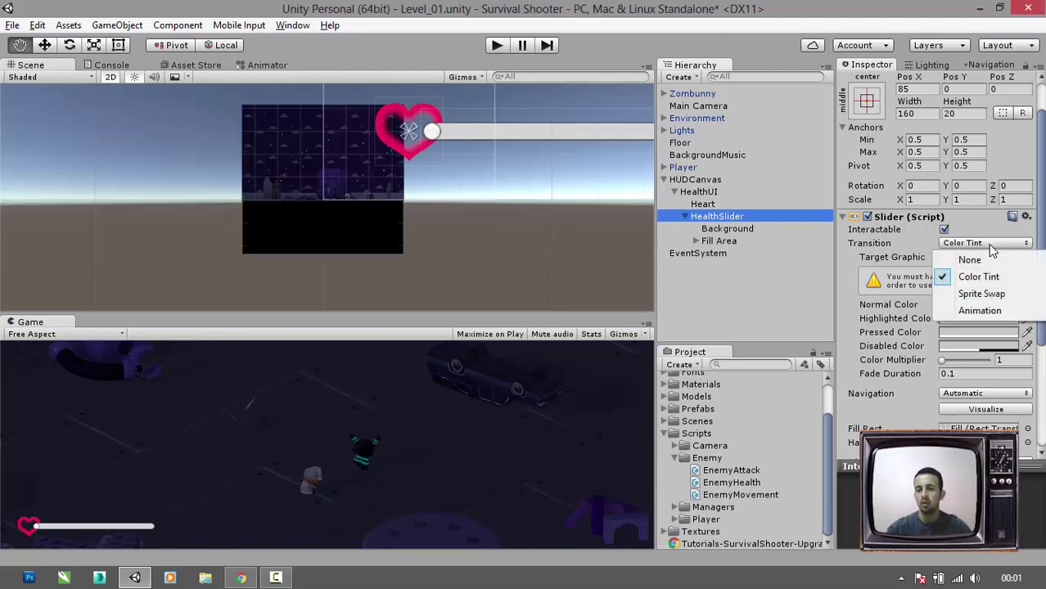
left_click(971, 261)
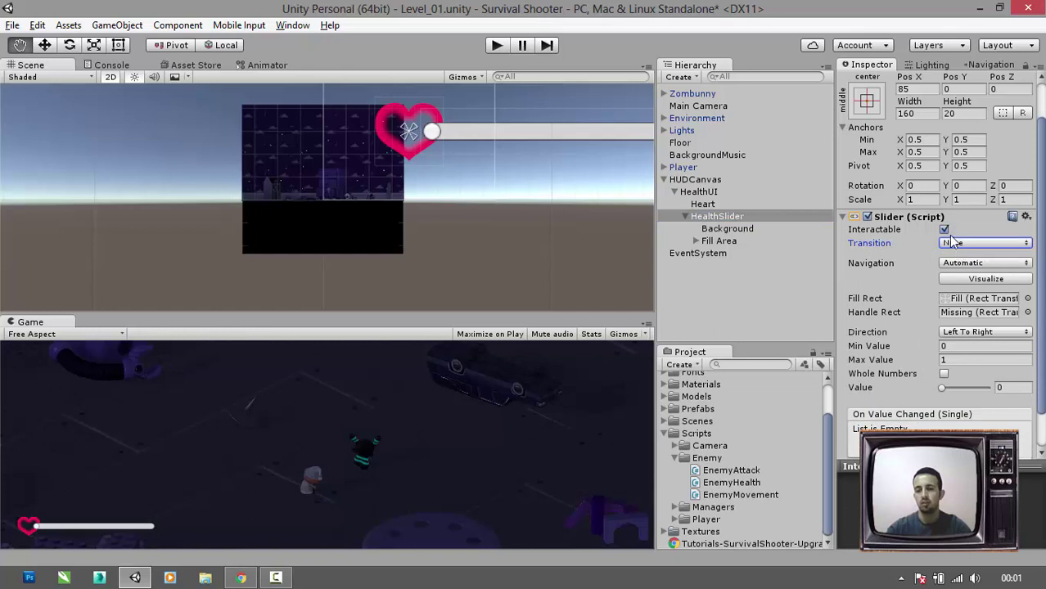
- Set HealthSlider's Max Value to 100 and drag its Value up to full
scroll(901, 287, "down", 2)
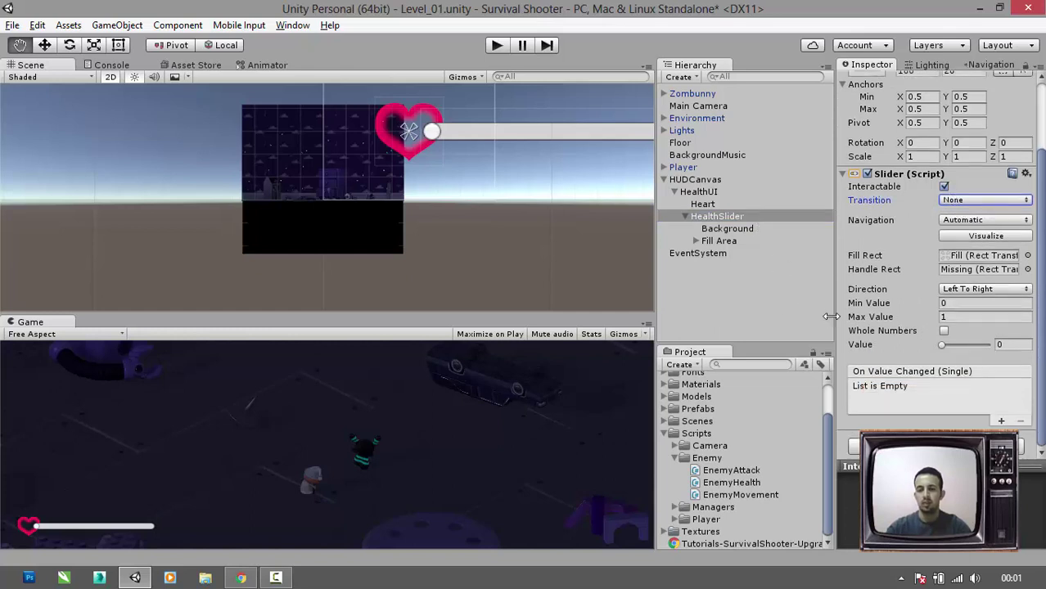
left_click(954, 318)
type("100")
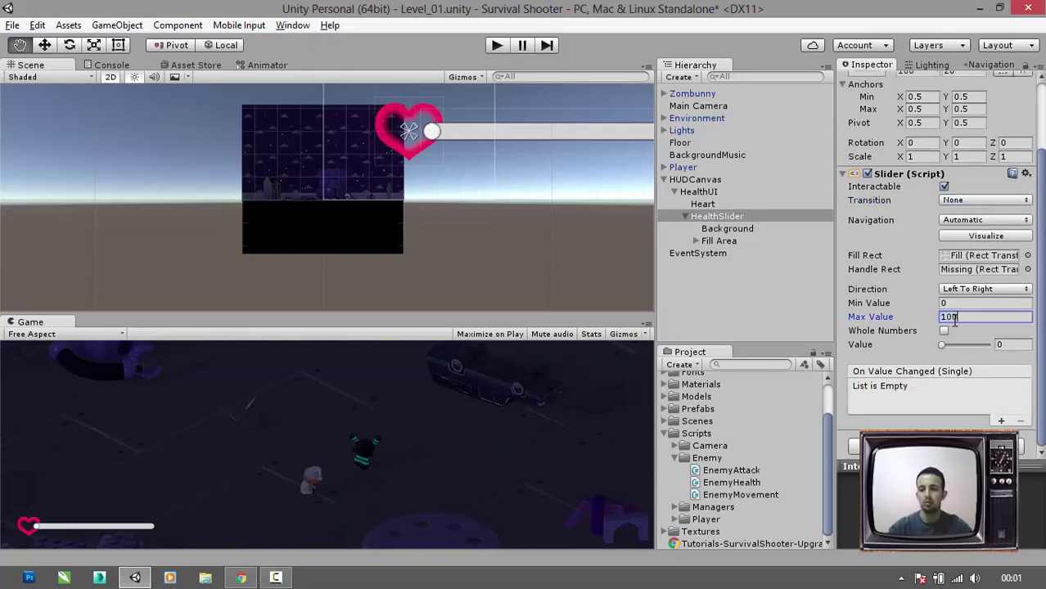
left_click_drag(937, 344, 993, 345)
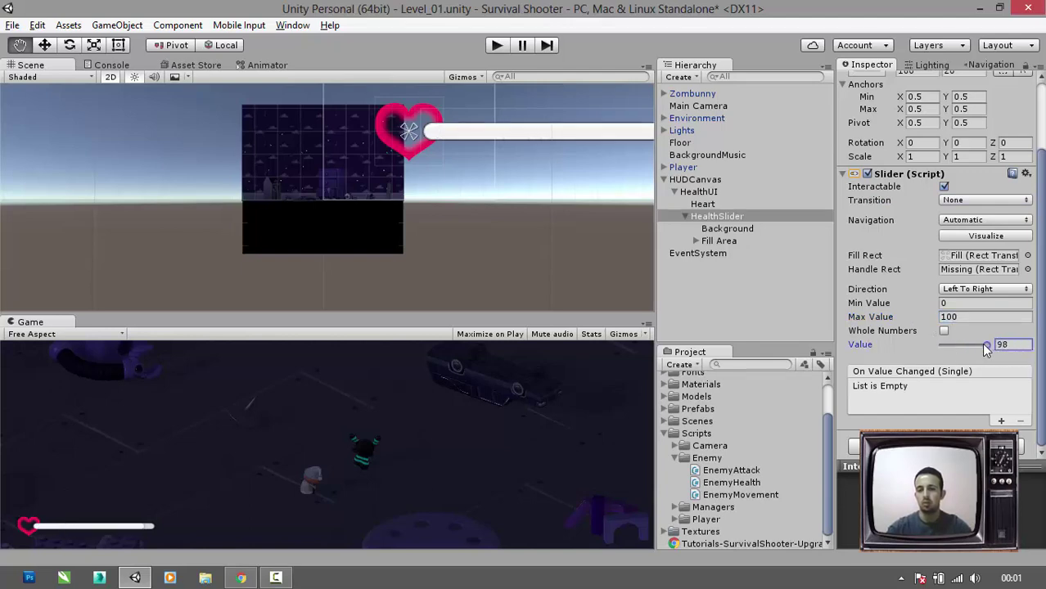
left_click(709, 216)
left_click(674, 193)
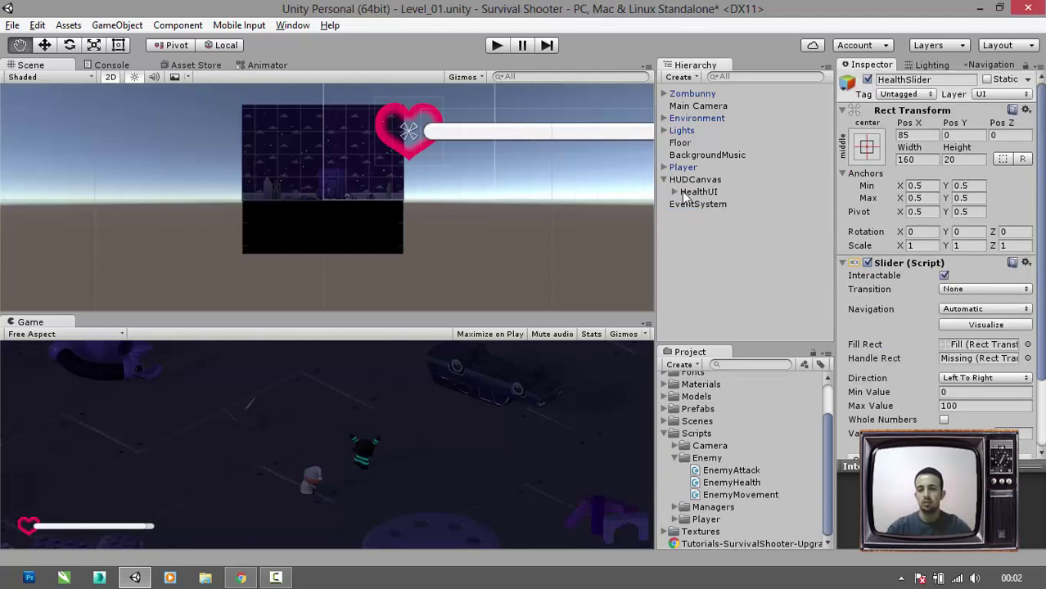
left_click(664, 179)
left_click(687, 182)
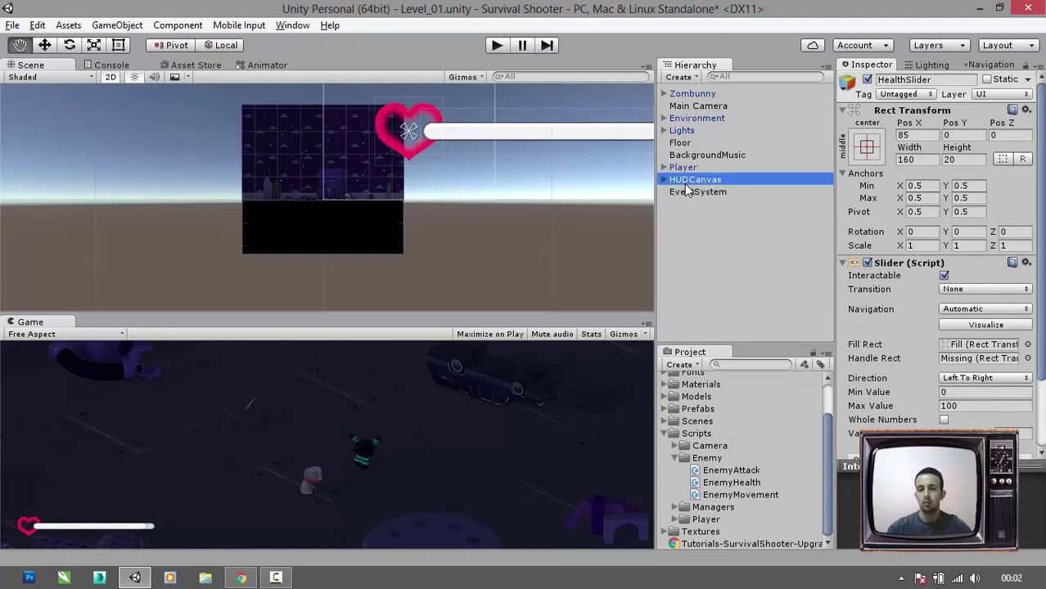
- Create a UI Image under HUDCanvas and rename it DamageImage
right_click(687, 182)
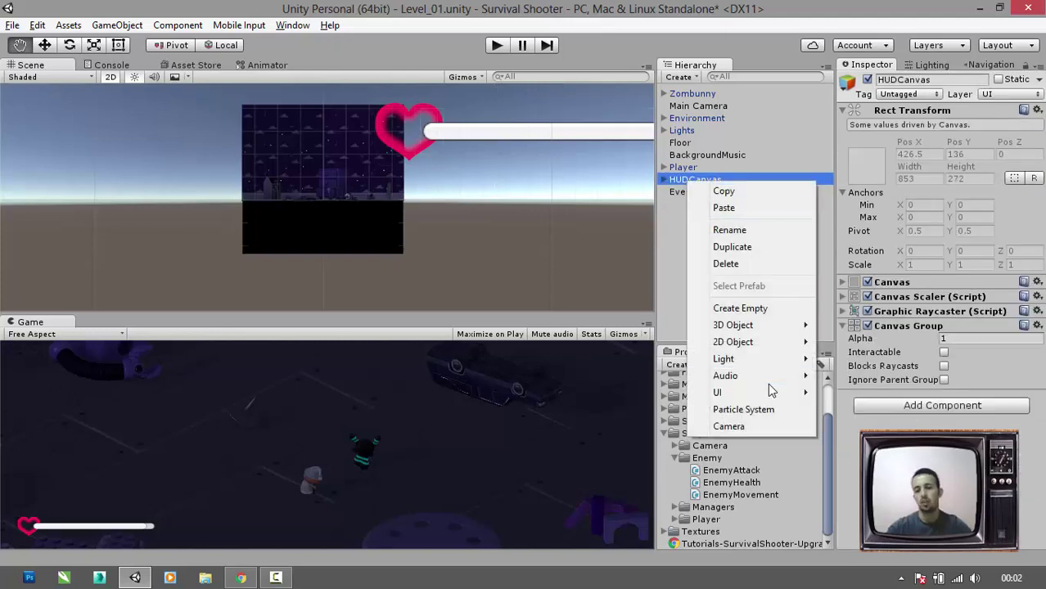
mouse_move(775, 392)
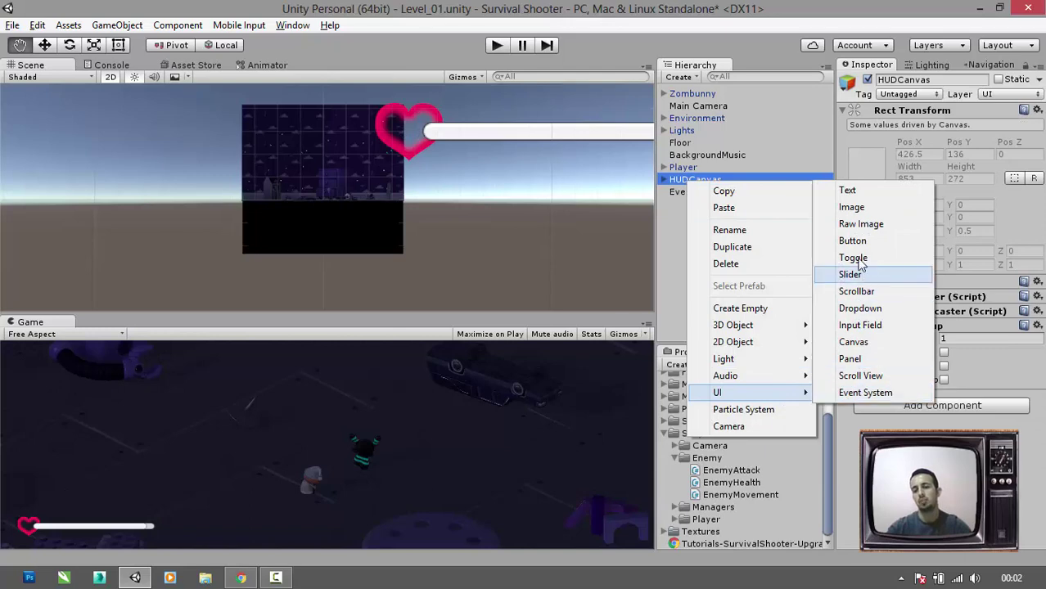
left_click(852, 208)
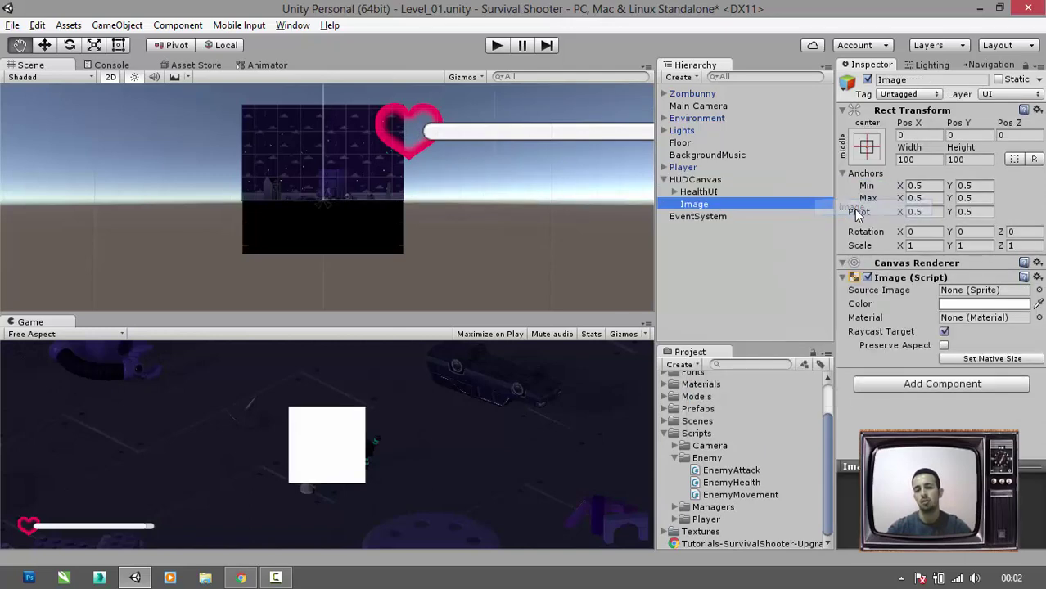
right_click(707, 202)
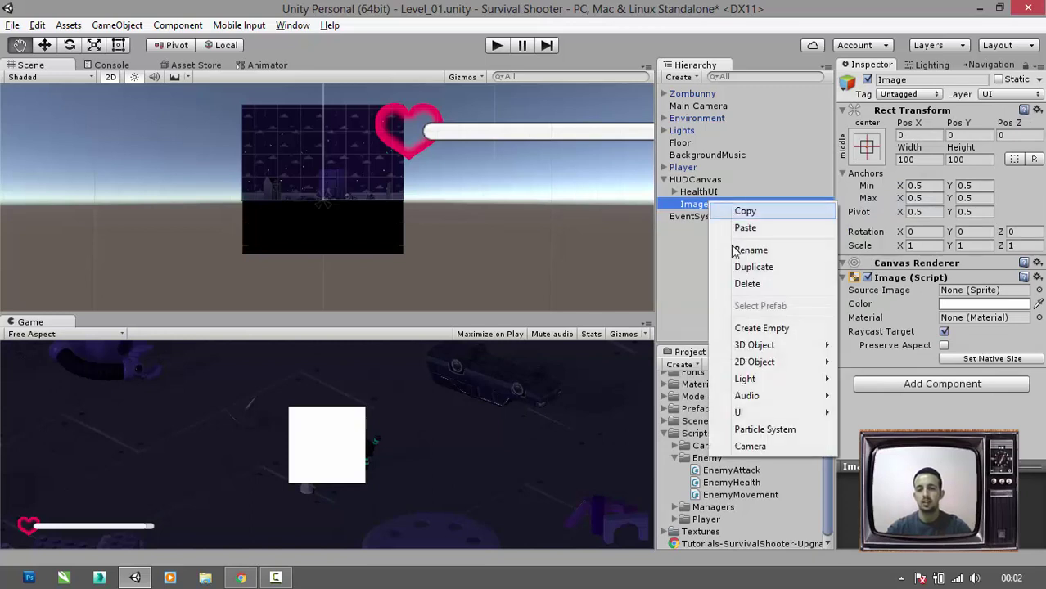
left_click(753, 251)
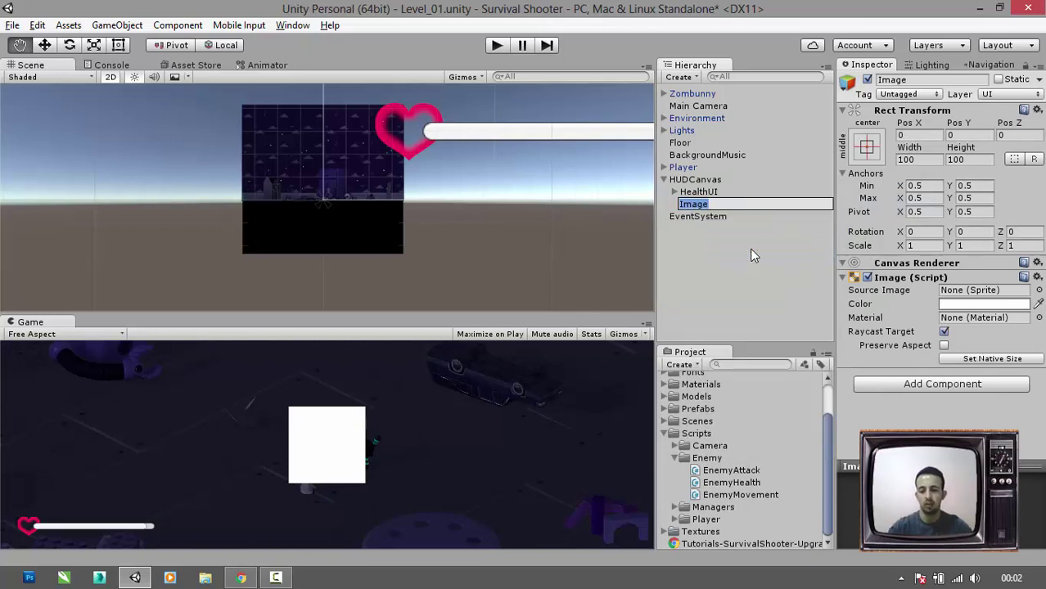
key("Home")
type("Dama")
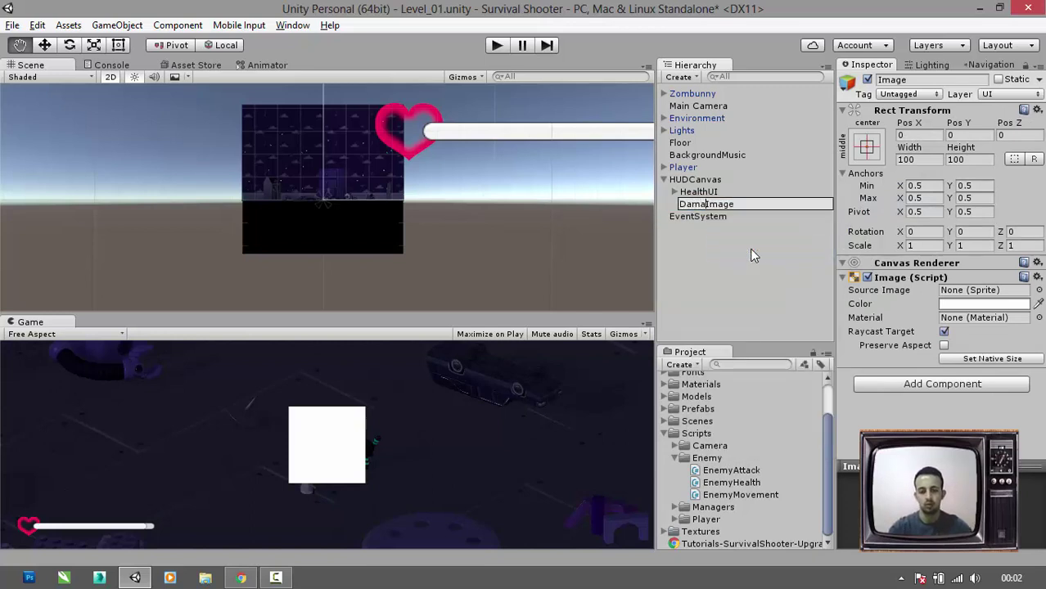
type("ge")
key("Return")
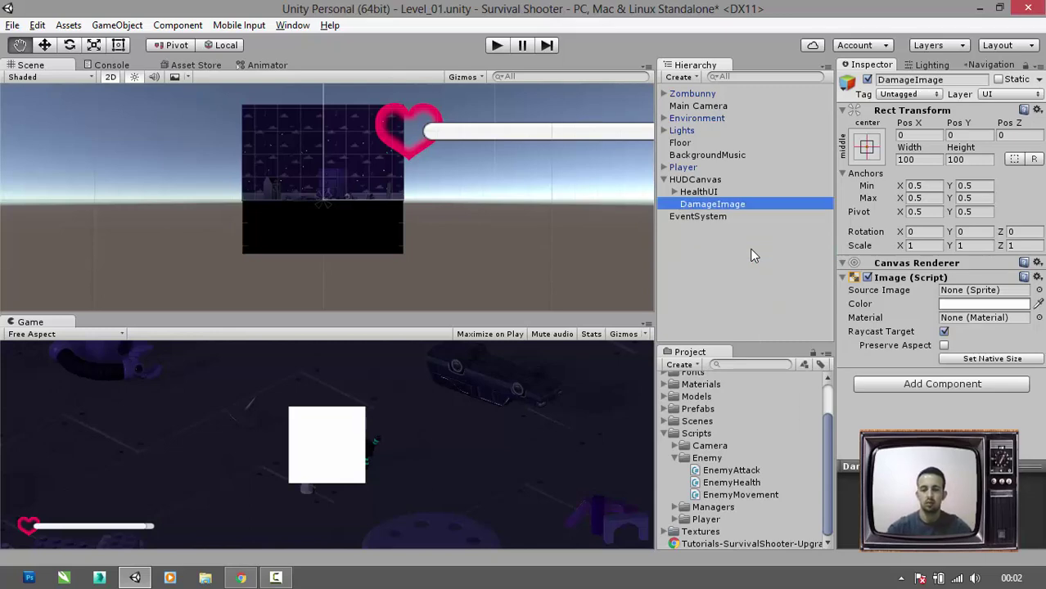
left_click(725, 207)
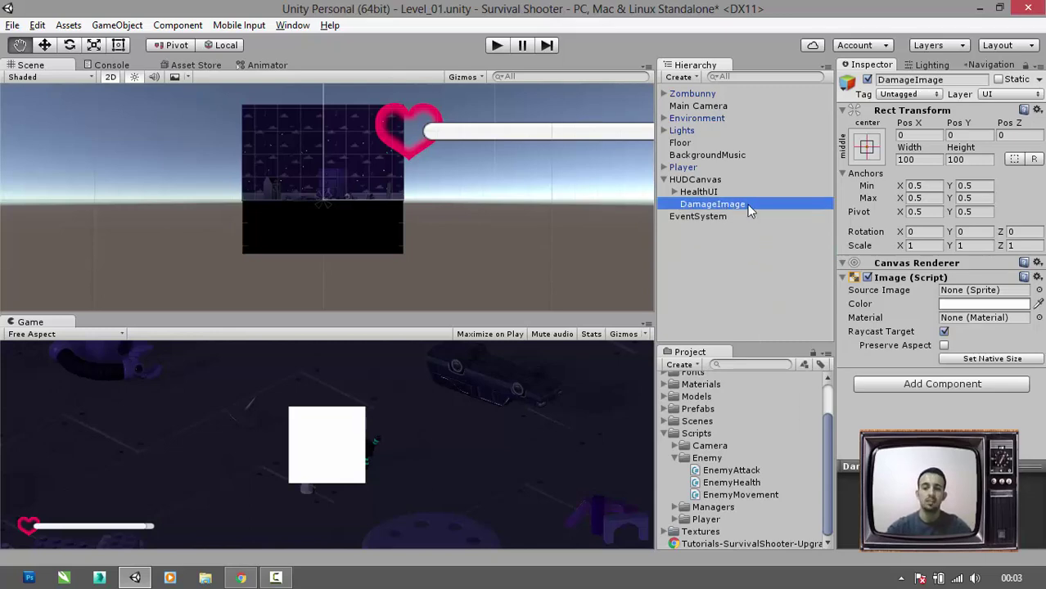
left_click(873, 152)
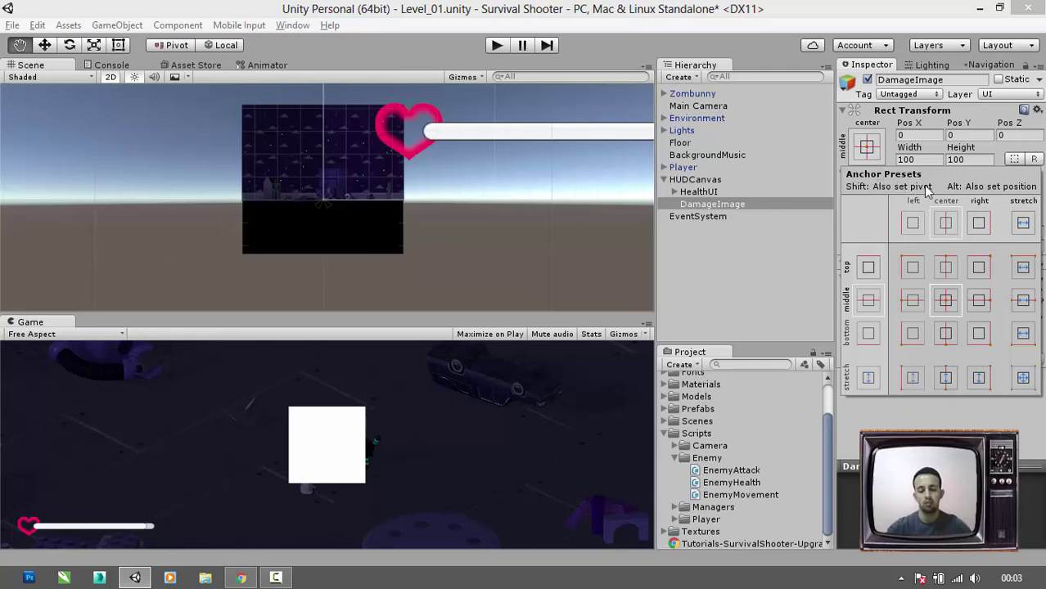
- Alt-stretch DamageImage across the full screen and set its colour alpha to 0
key("alt")
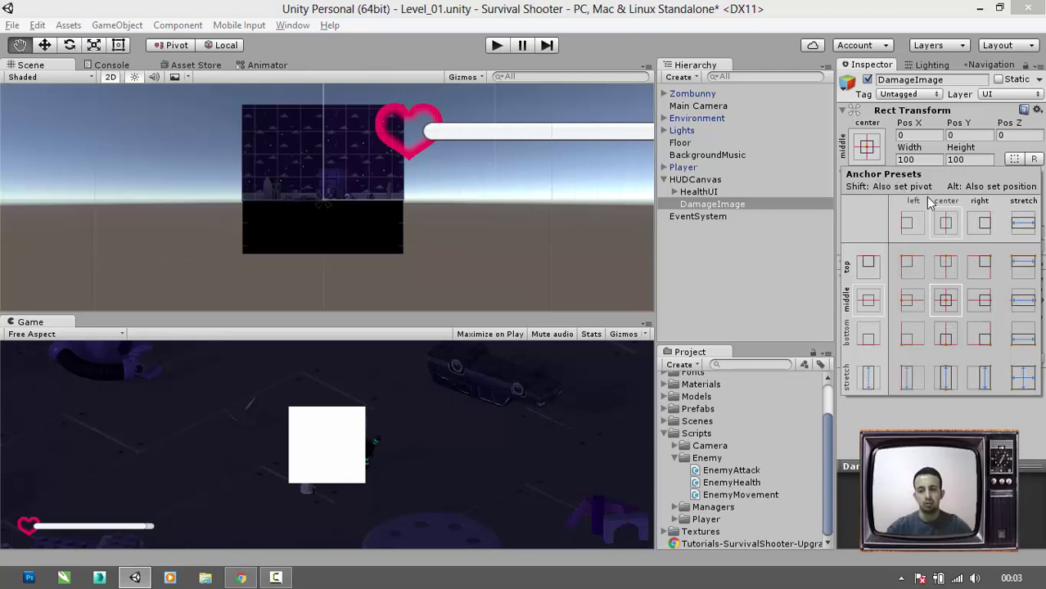
left_click(1029, 383, "alt")
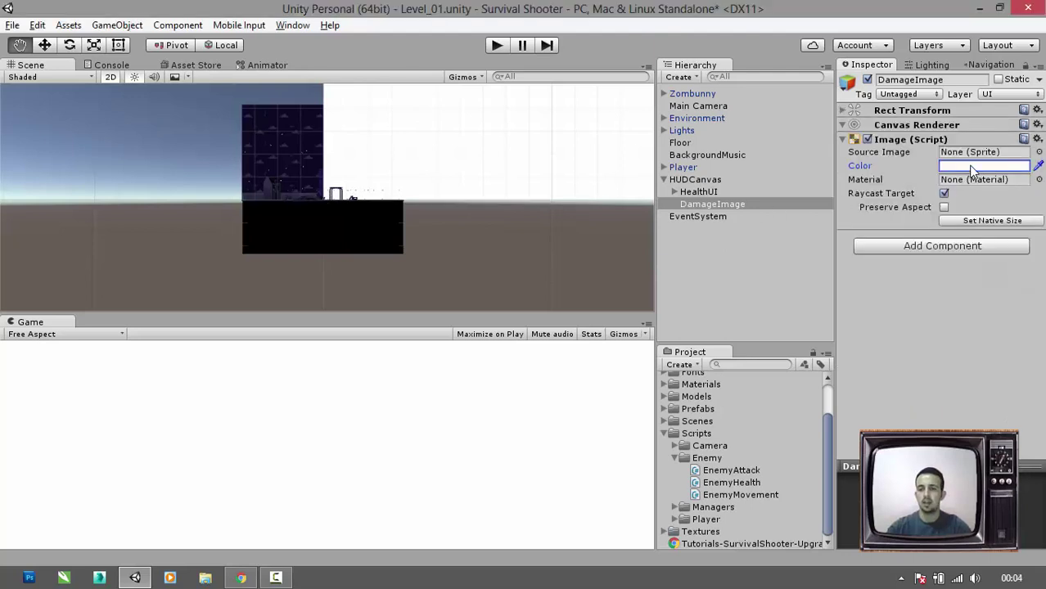
left_click(977, 166)
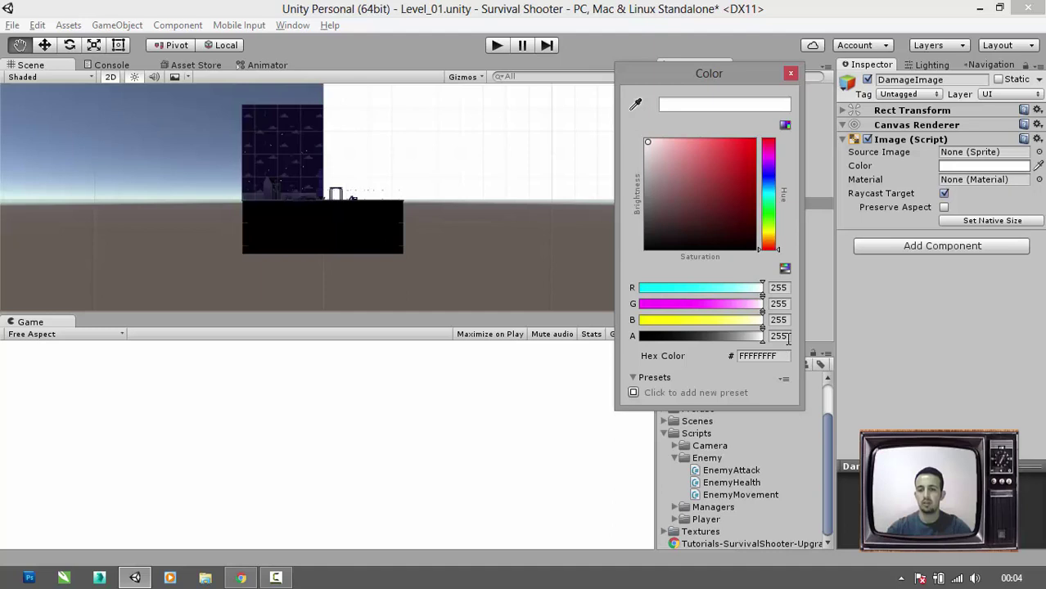
left_click(779, 336)
type("0")
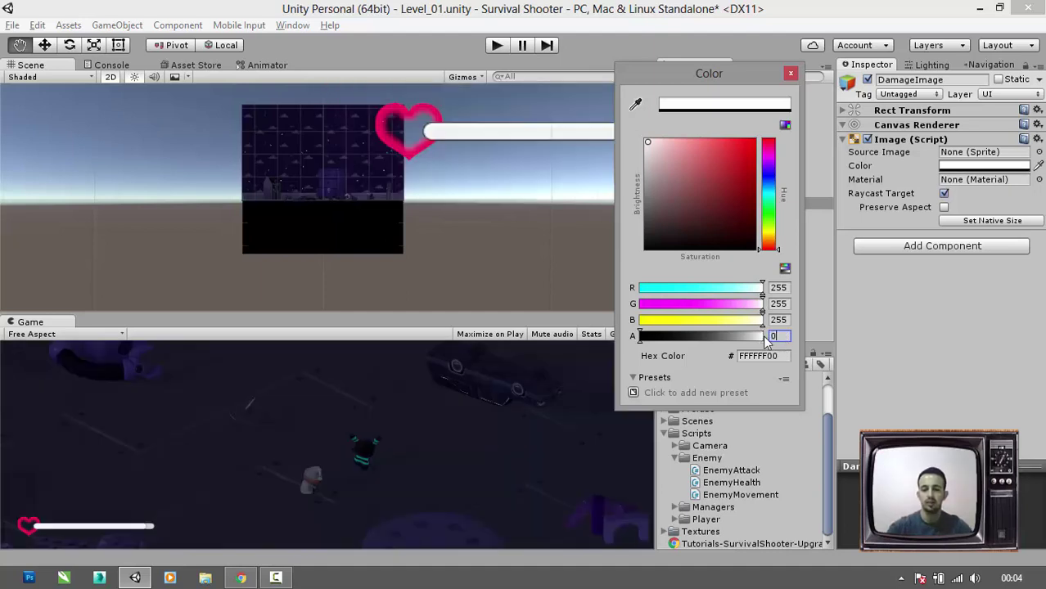
left_click(791, 73)
left_click(758, 205)
- Drag the PlayerHealth script from Scripts > Player onto the Player object
left_click(741, 262)
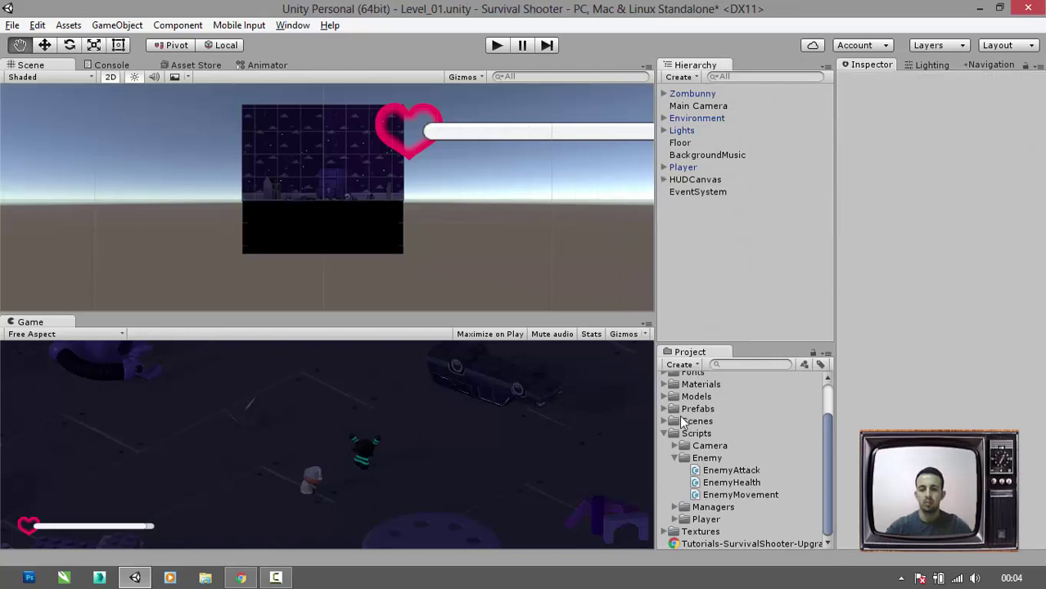
left_click(695, 446)
left_click(695, 435)
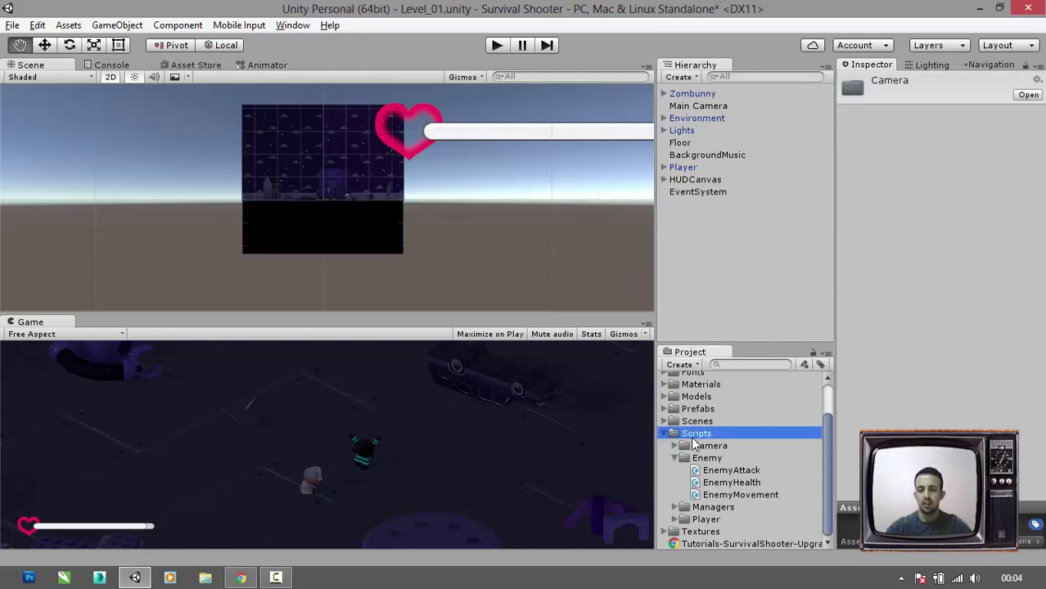
left_click(674, 520)
scroll(686, 520, "down", 2)
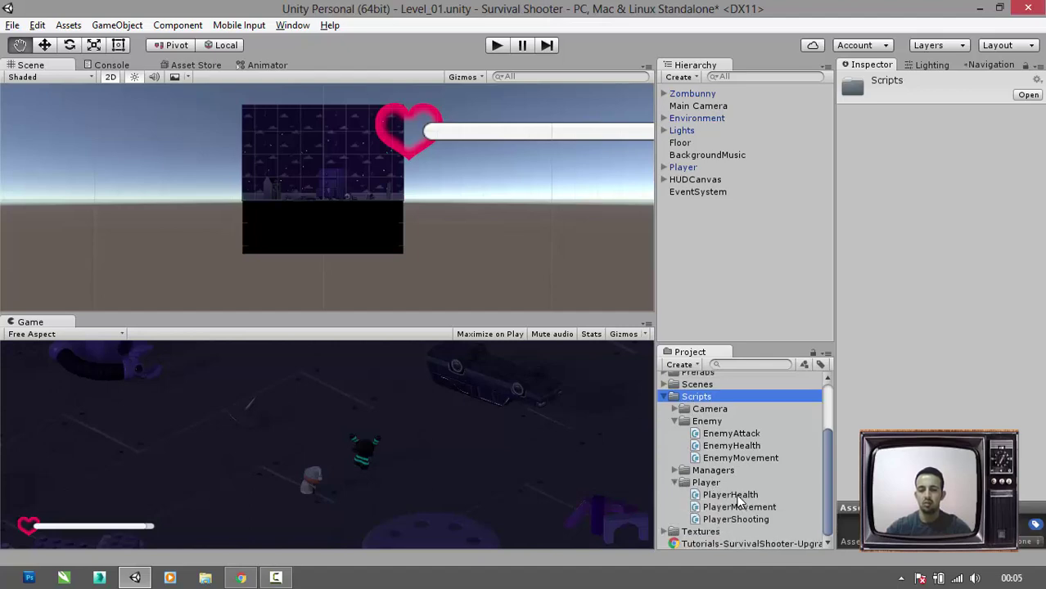
left_click(733, 496)
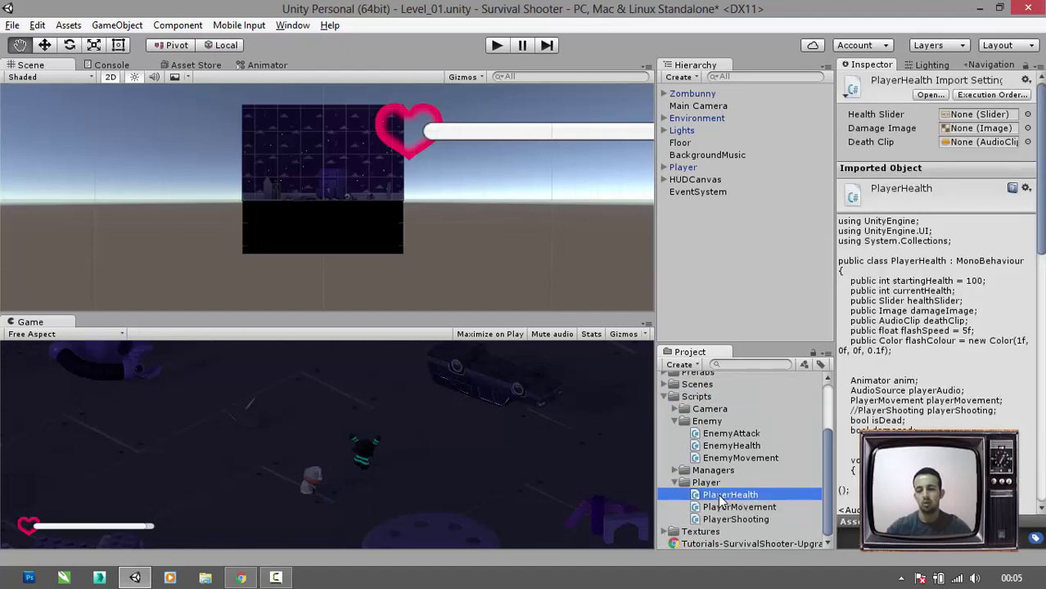
left_click_drag(716, 497, 686, 169)
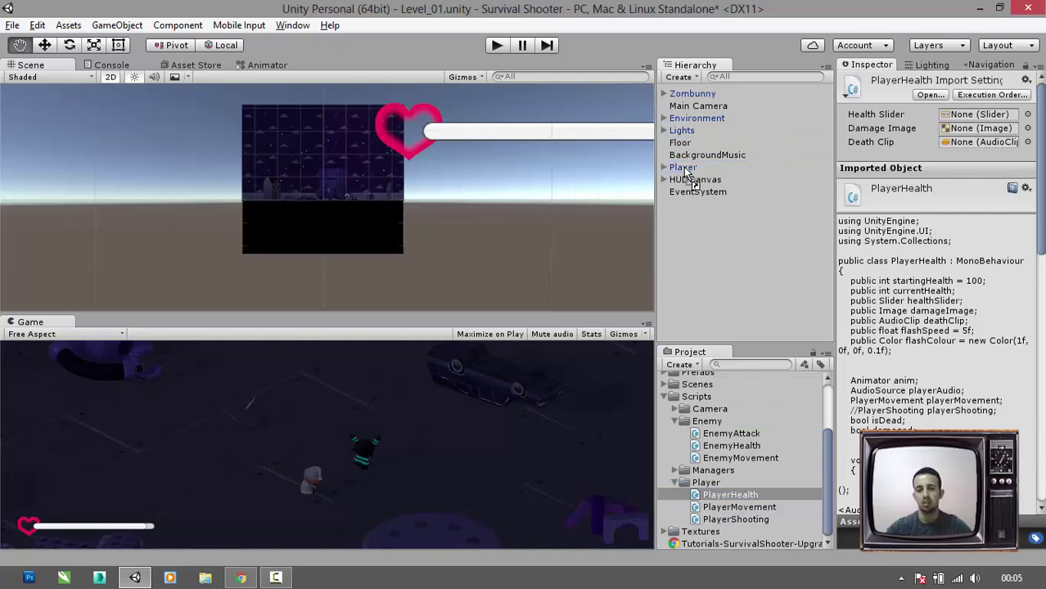
left_click_drag(686, 170, 686, 170)
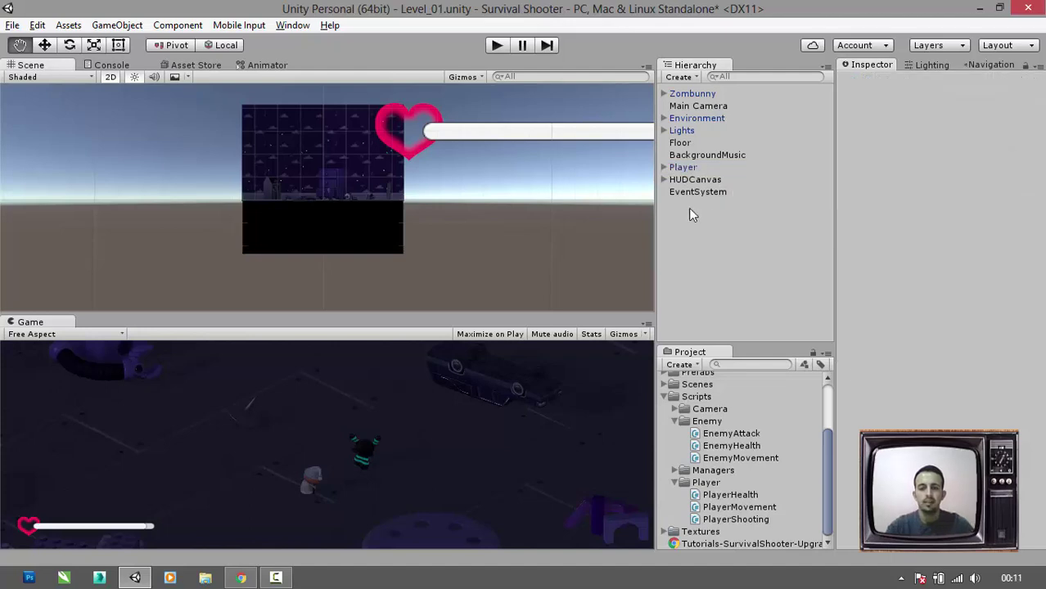
- Drag HealthSlider and DamageImage into Player Health's Health Slider and Damage Image slots
left_click(682, 167)
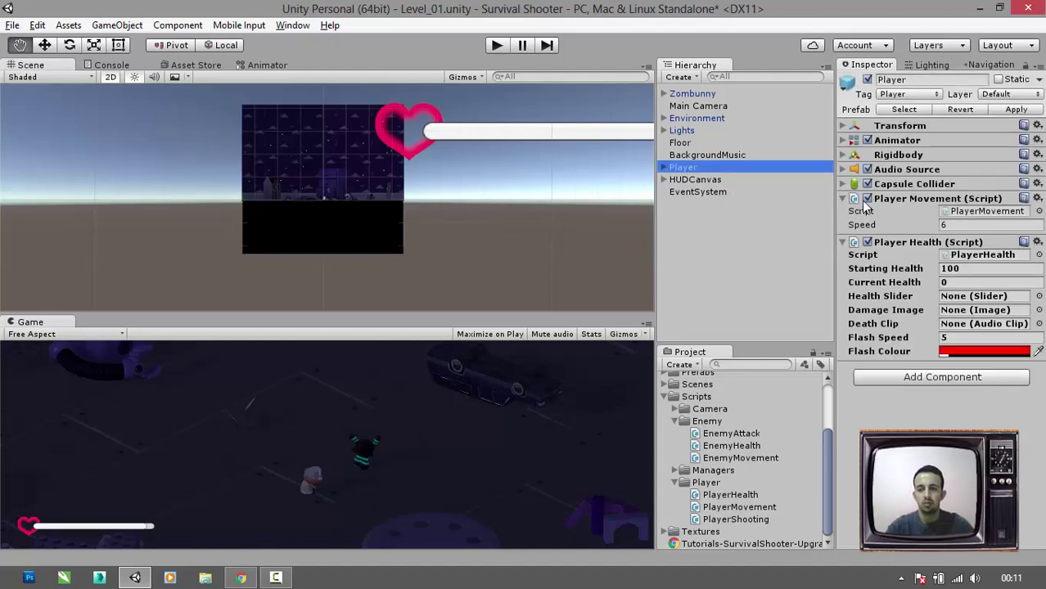
left_click(849, 200)
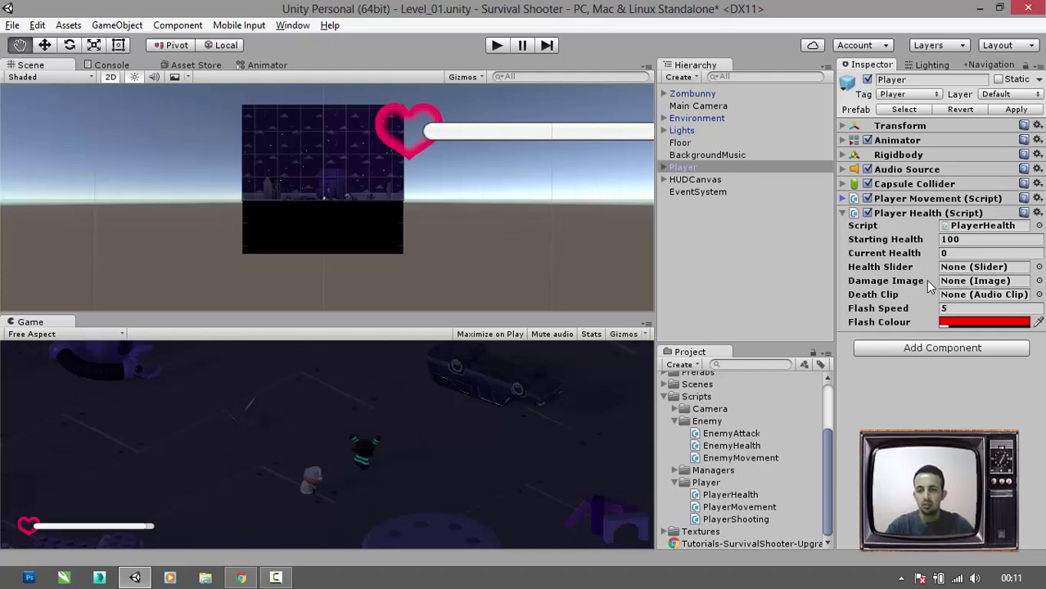
left_click(664, 179)
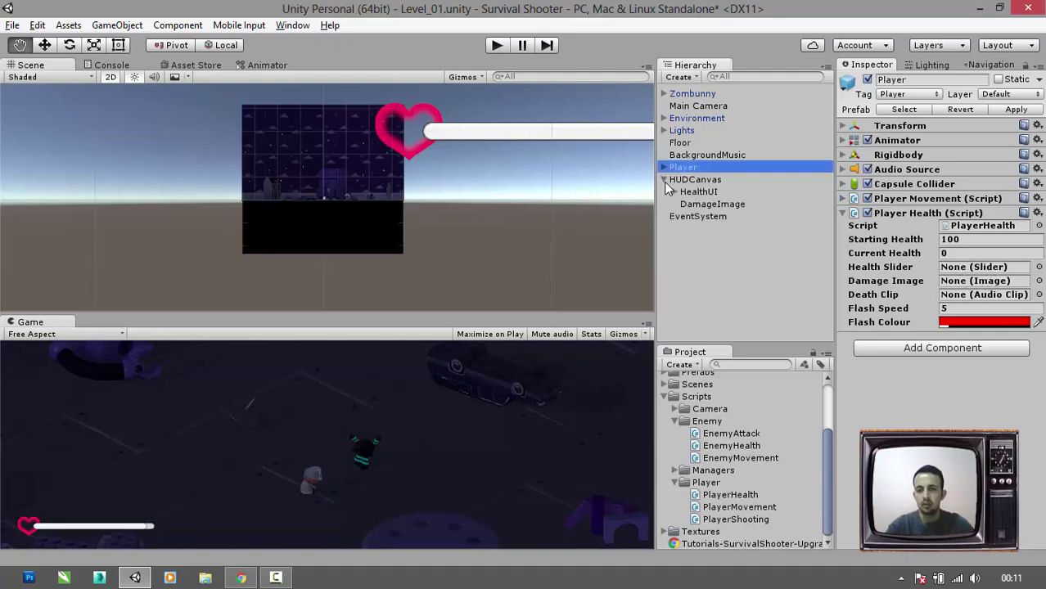
left_click(675, 191)
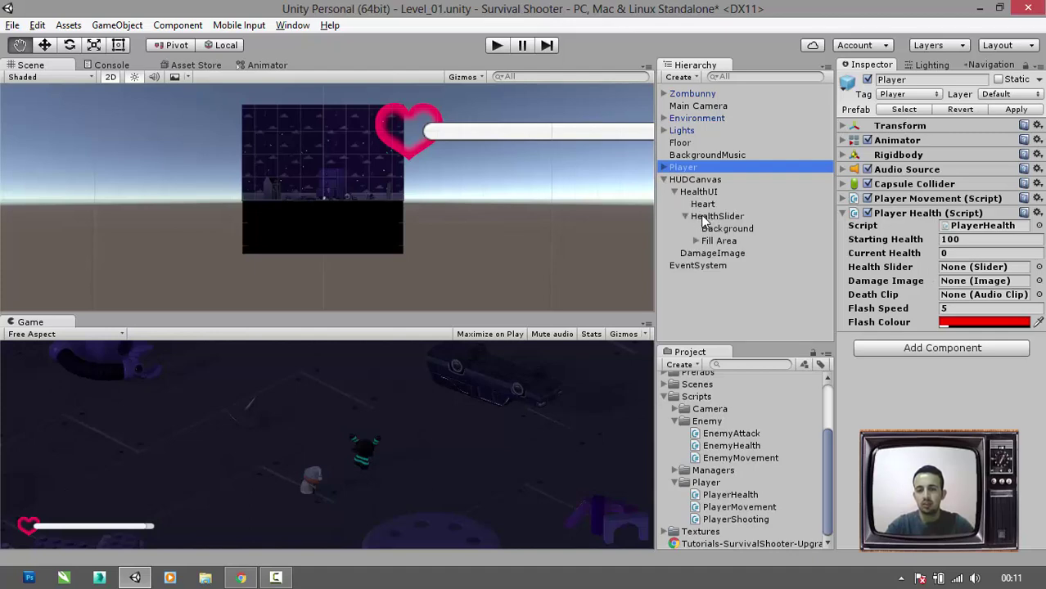
mouse_move(701, 215)
left_mouse_down()
mouse_move(989, 272)
mouse_move(968, 270)
left_mouse_up()
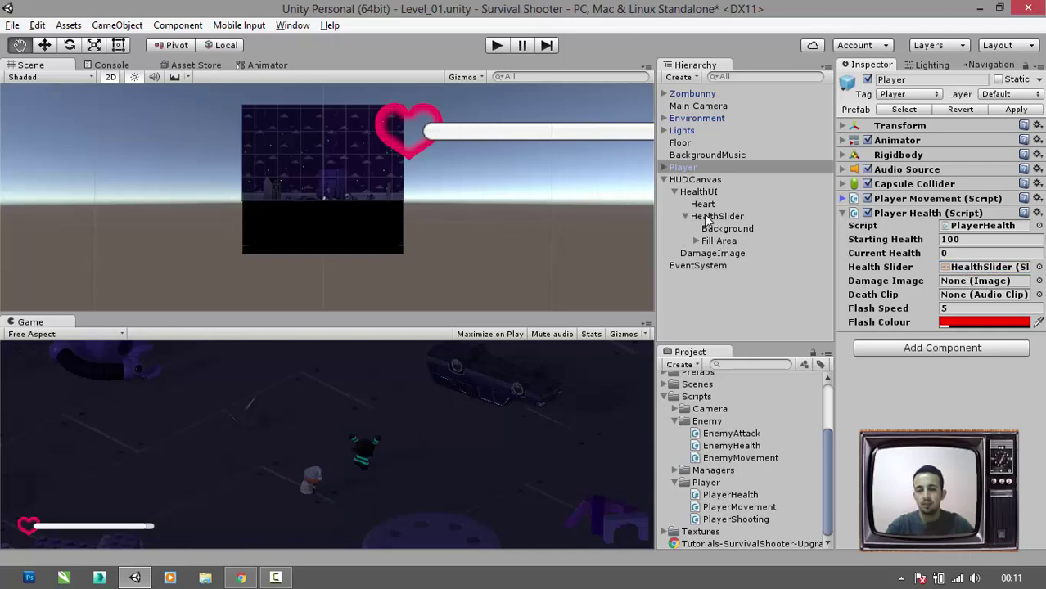
left_click(702, 256)
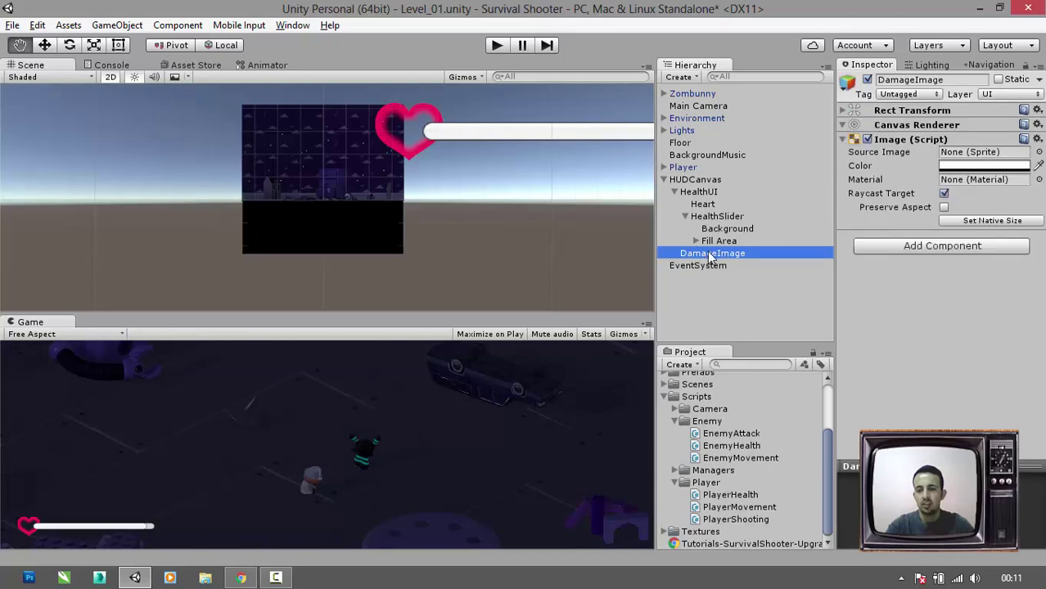
left_click(709, 168)
mouse_move(712, 257)
left_mouse_down()
mouse_move(969, 288)
mouse_move(971, 280)
left_mouse_up()
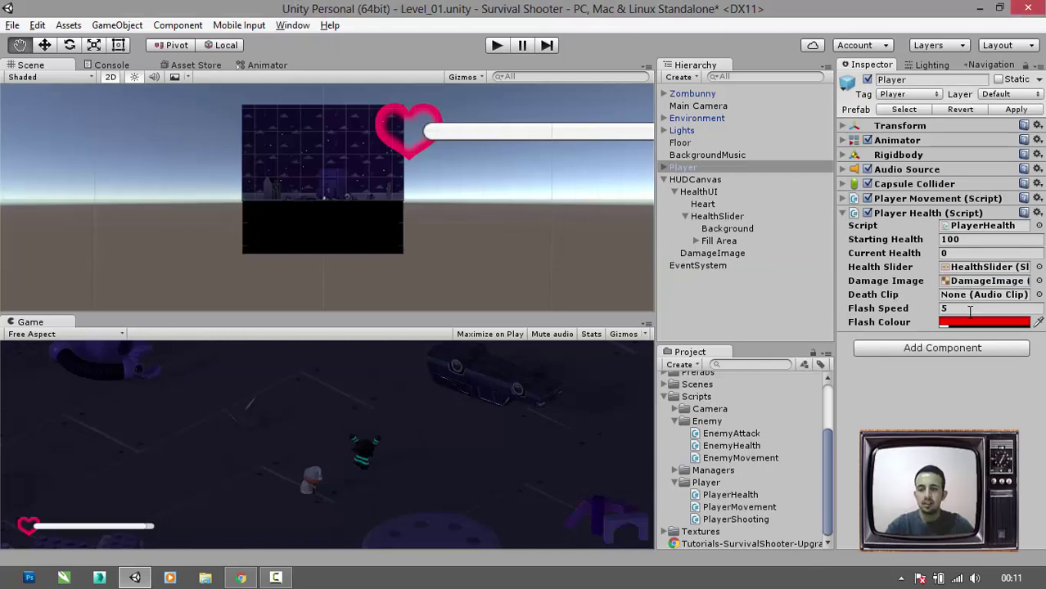
- Set Player Health's Death Clip to Player Death
left_click(1040, 295)
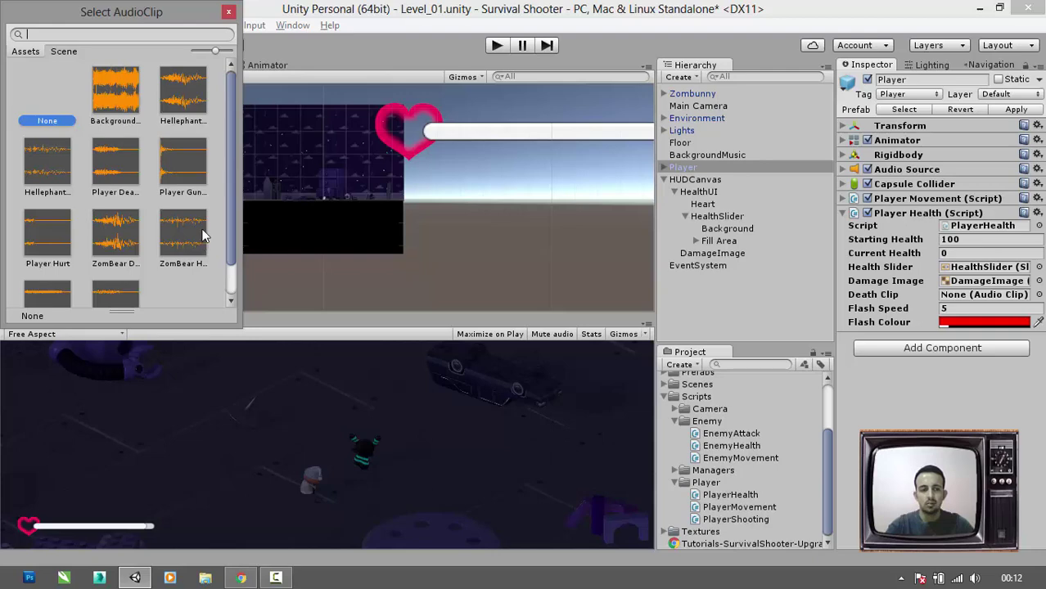
left_click_drag(231, 198, 226, 231)
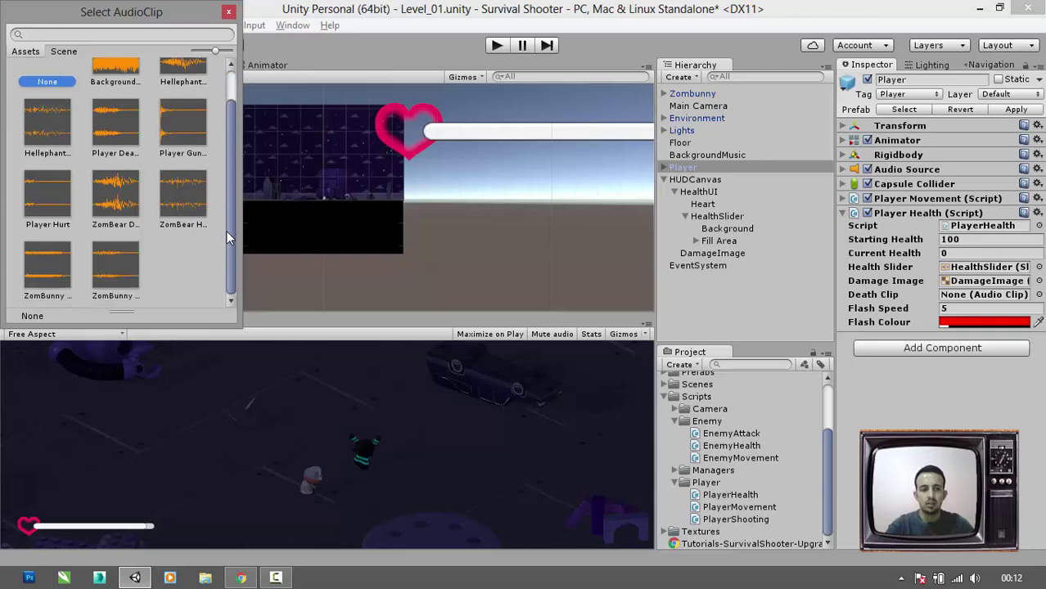
left_click(127, 139)
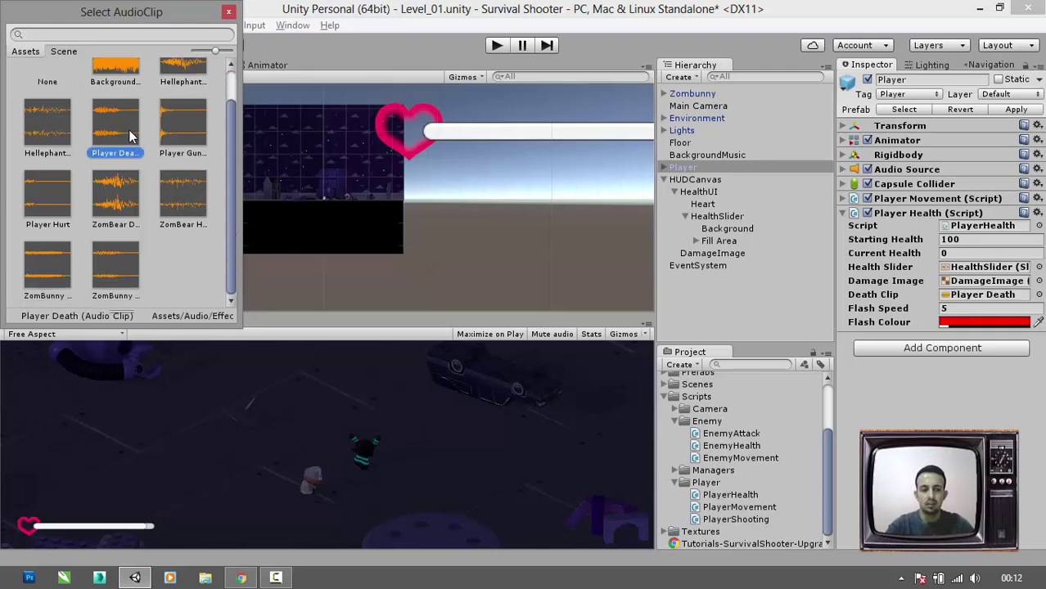
left_click(228, 14)
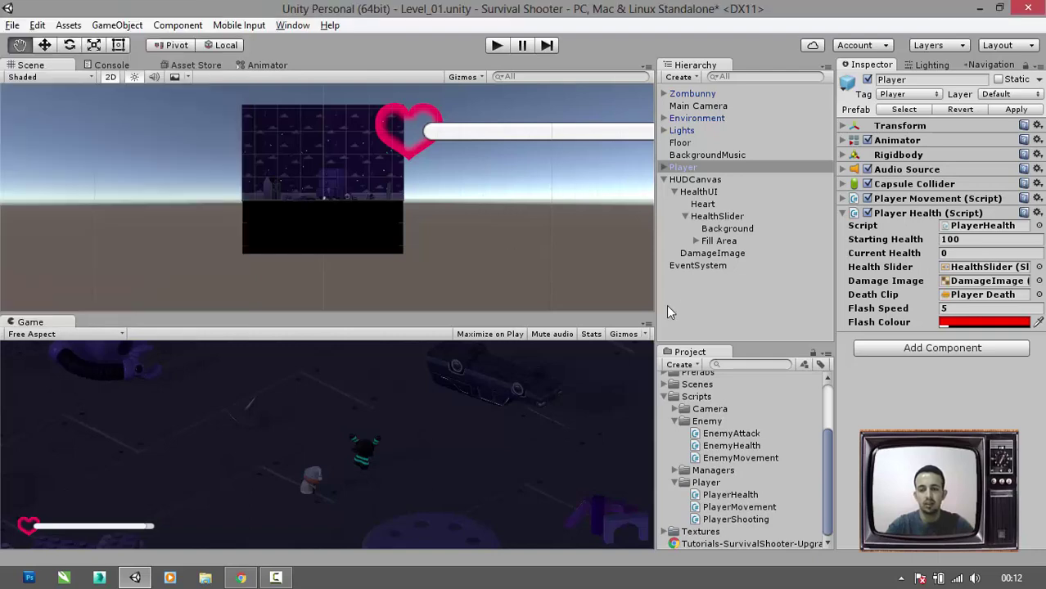
- Collapse HUDCanvas and drag Scripts/Enemy/EnemyAttack onto Zombunny in the Hierarchy
left_click(664, 179)
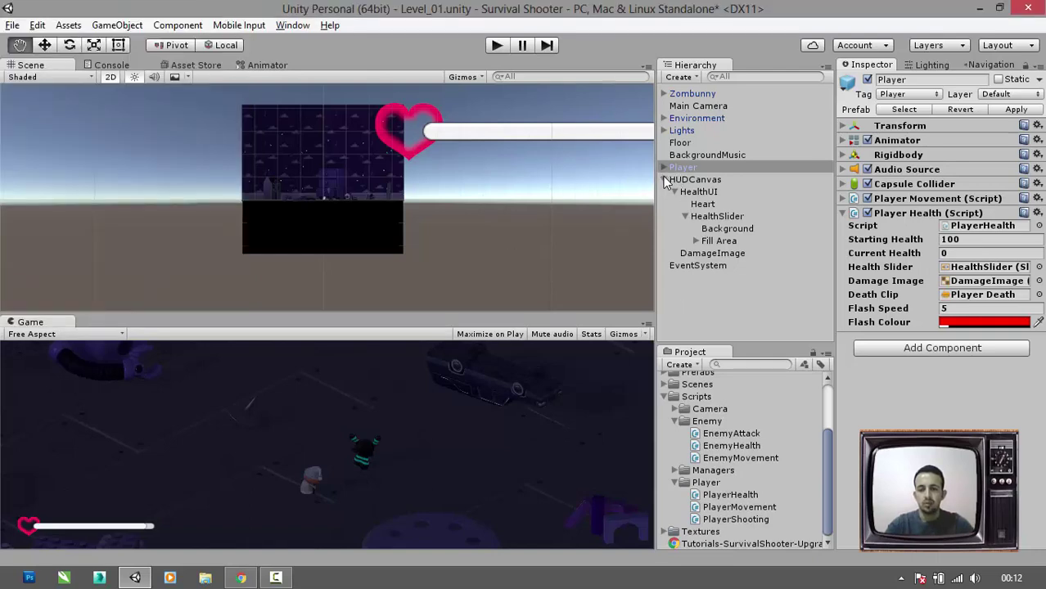
left_click(673, 167)
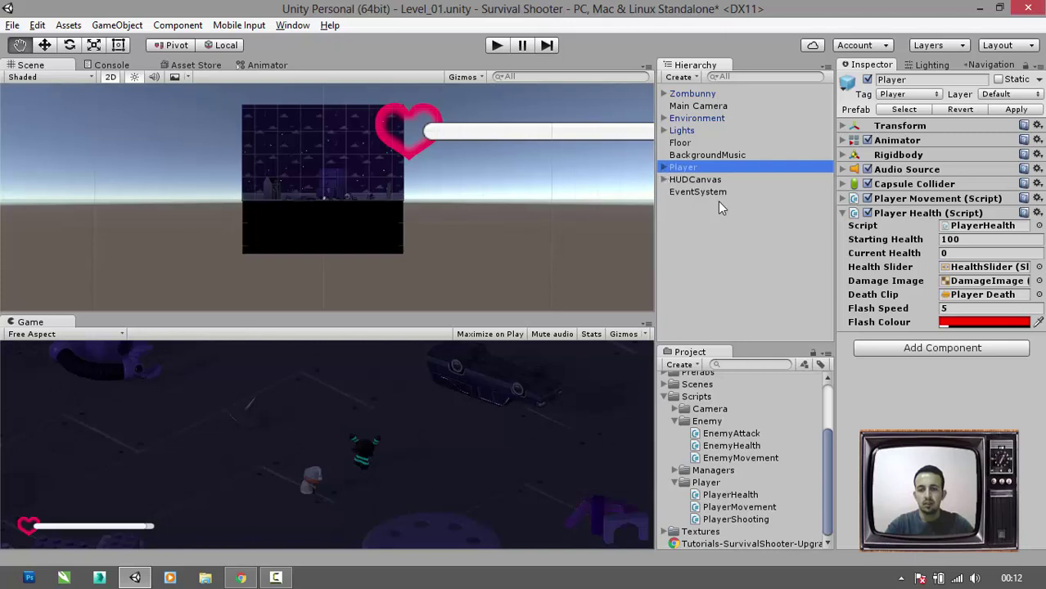
left_click(703, 96)
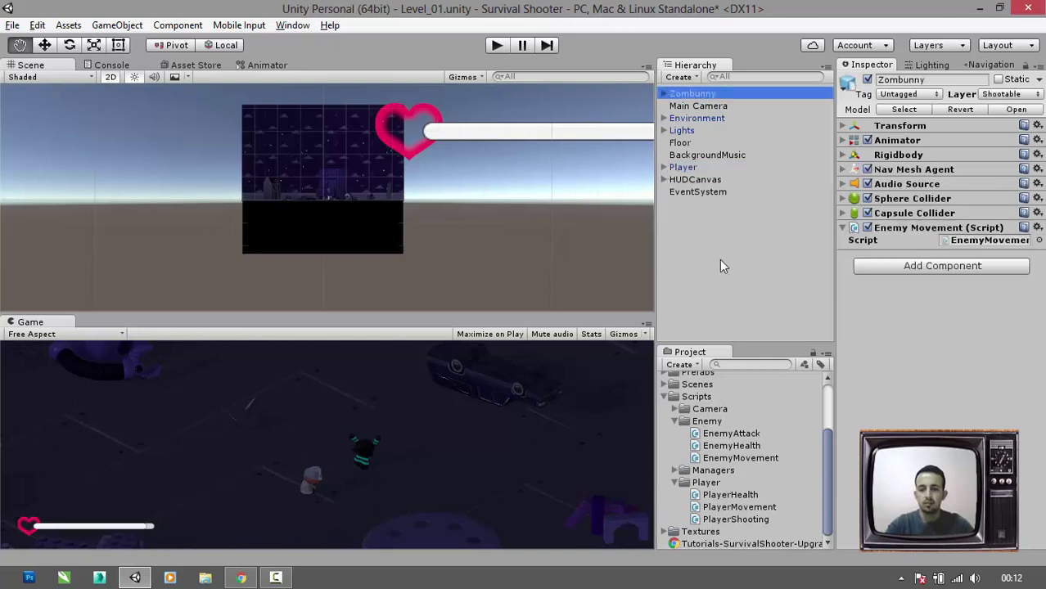
left_click(711, 434)
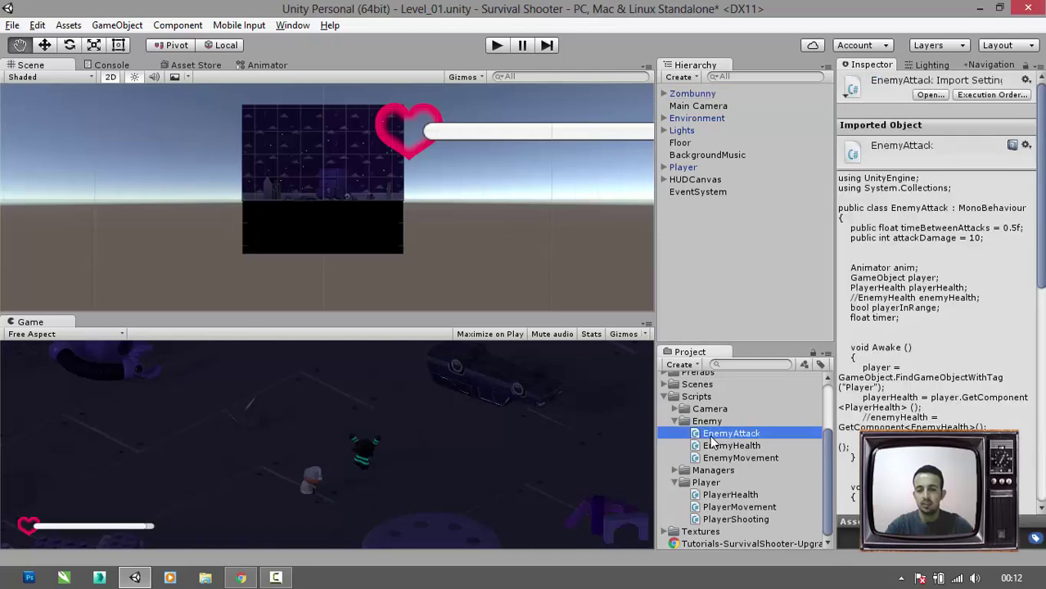
left_click_drag(710, 439, 698, 94)
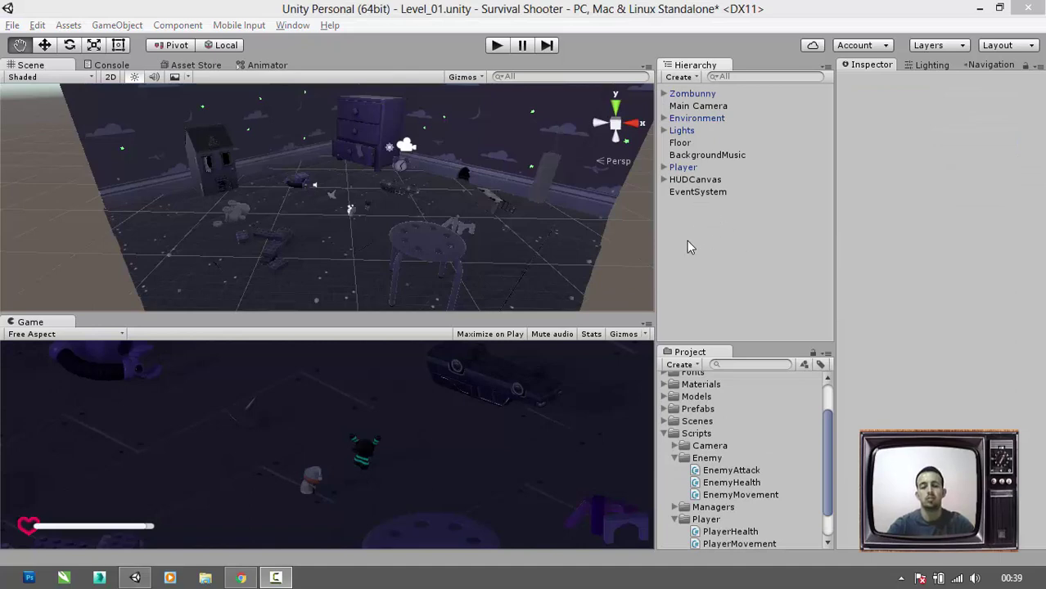
left_click(498, 46)
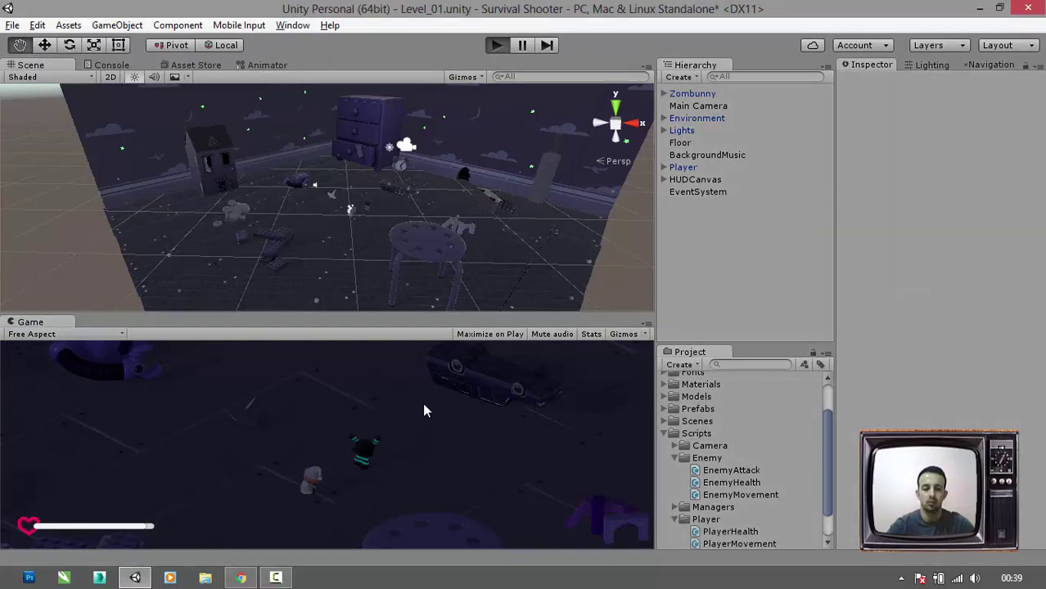
key("a")
key("d")
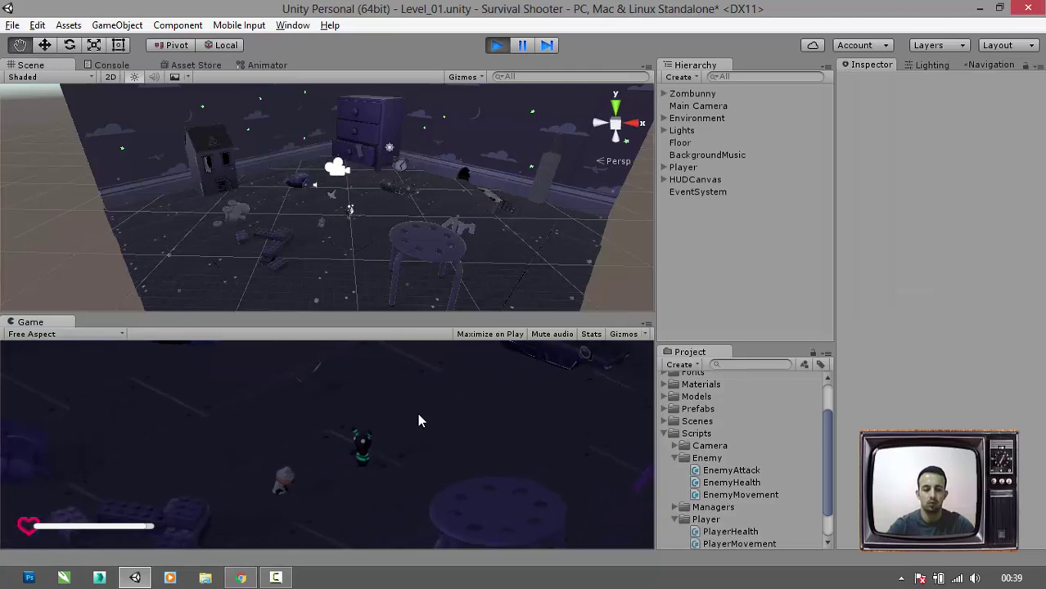
key("a")
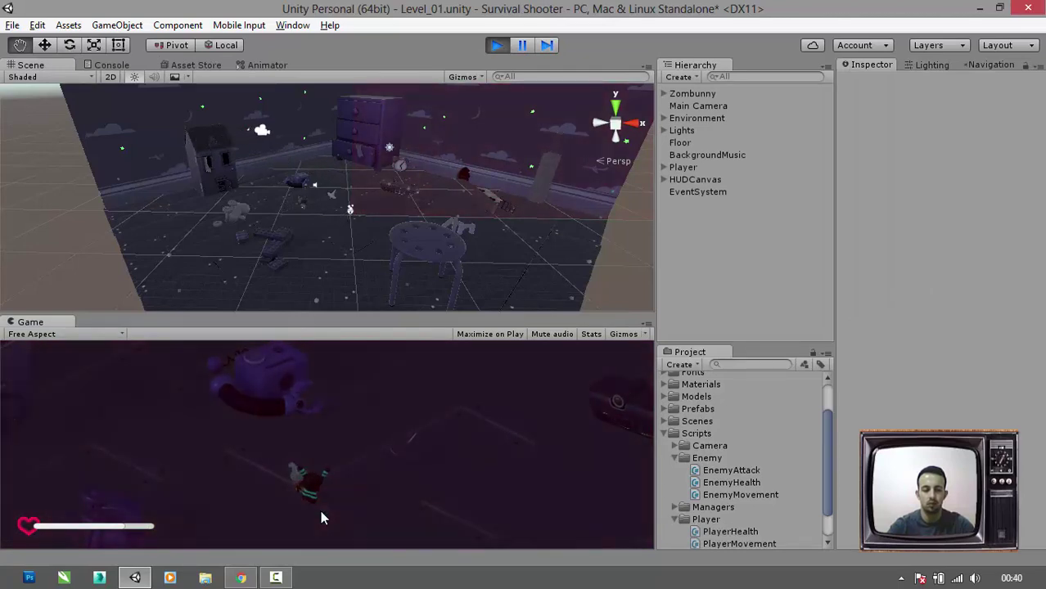
key("d")
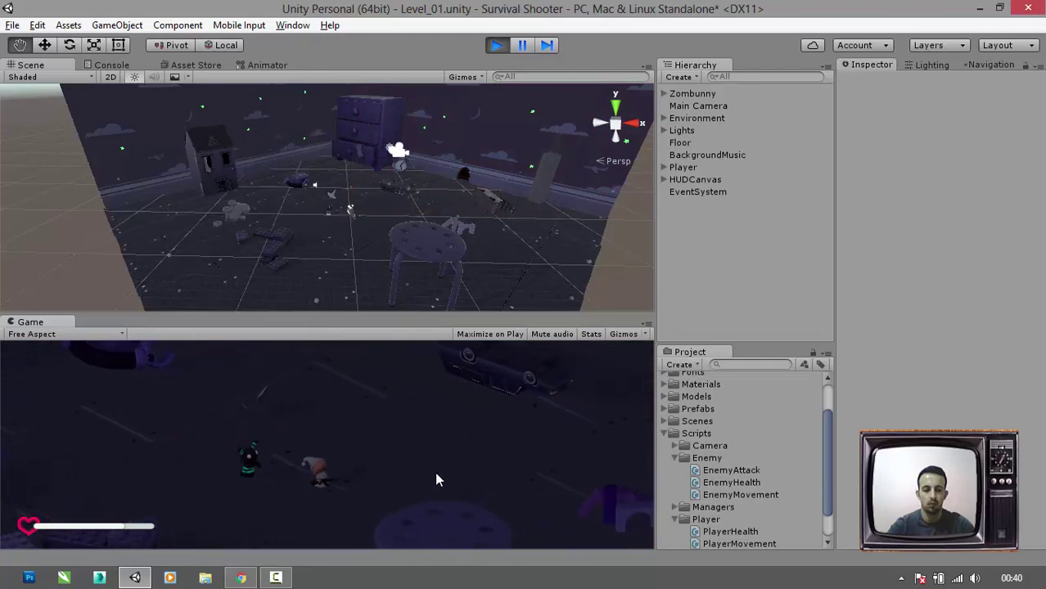
key("d")
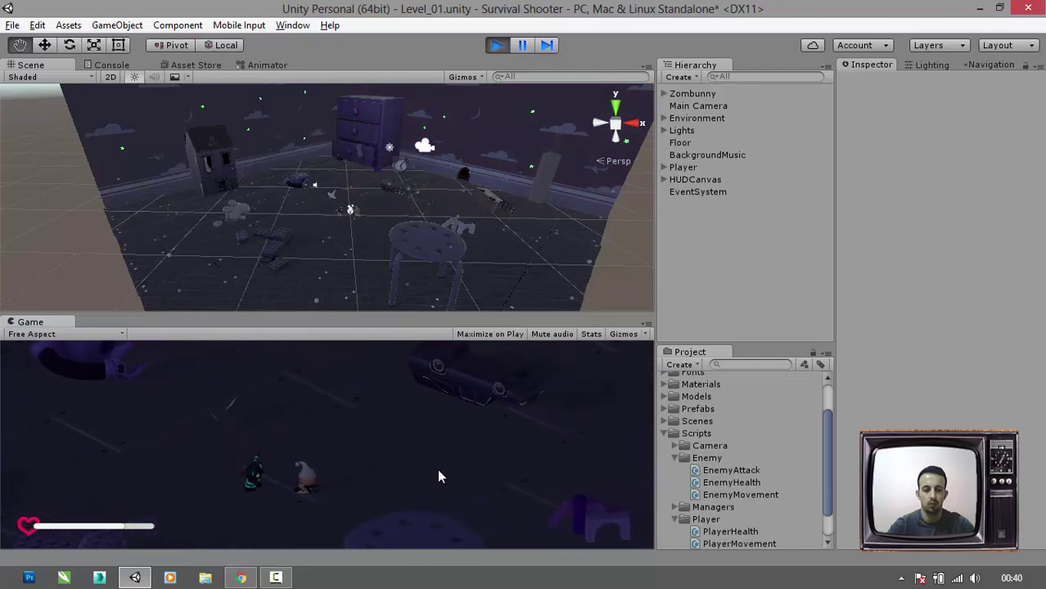
key("d")
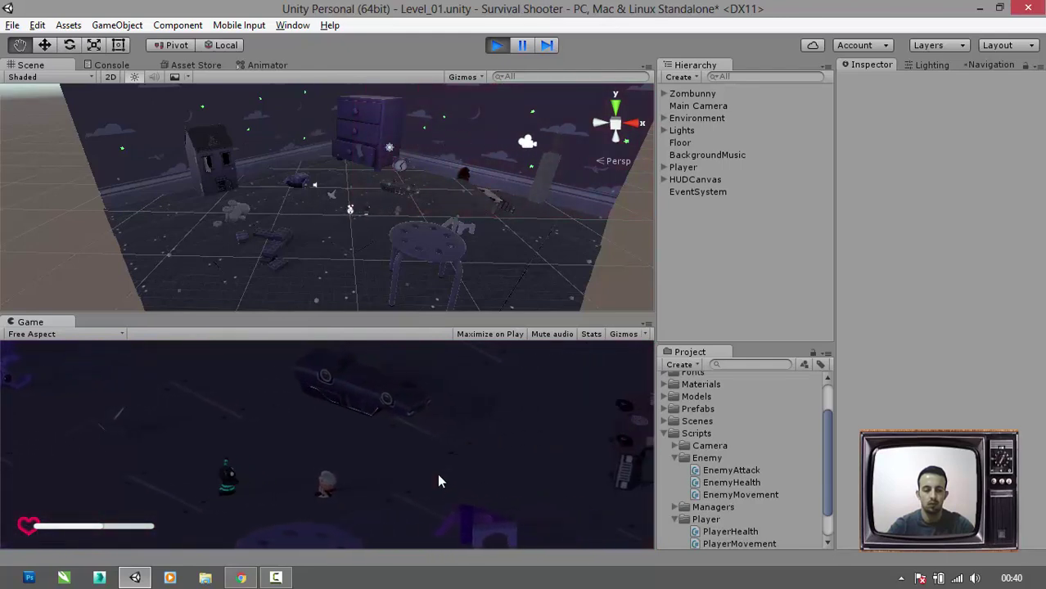
key("a")
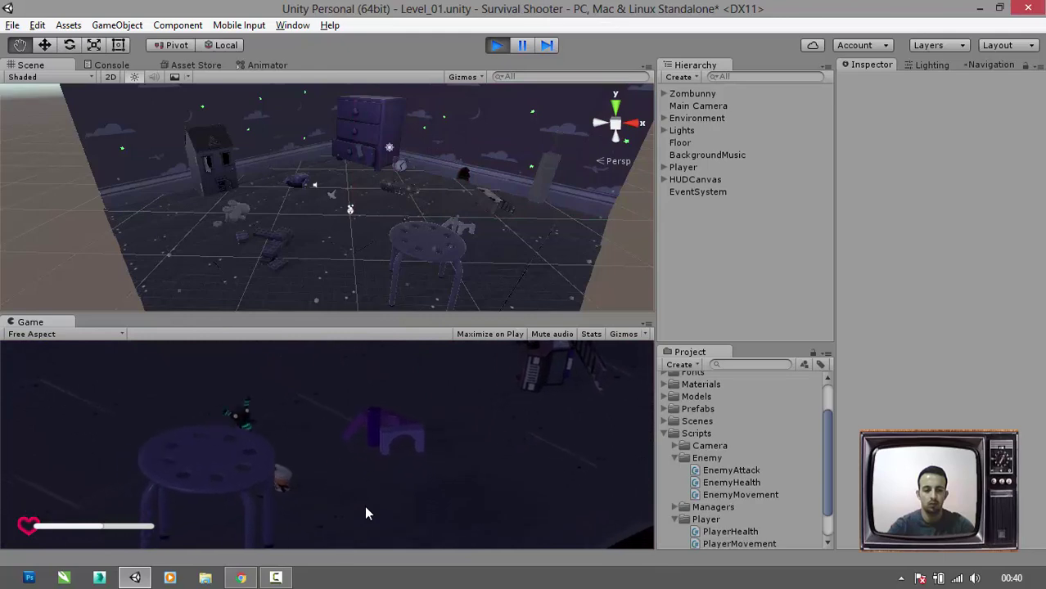
key("a")
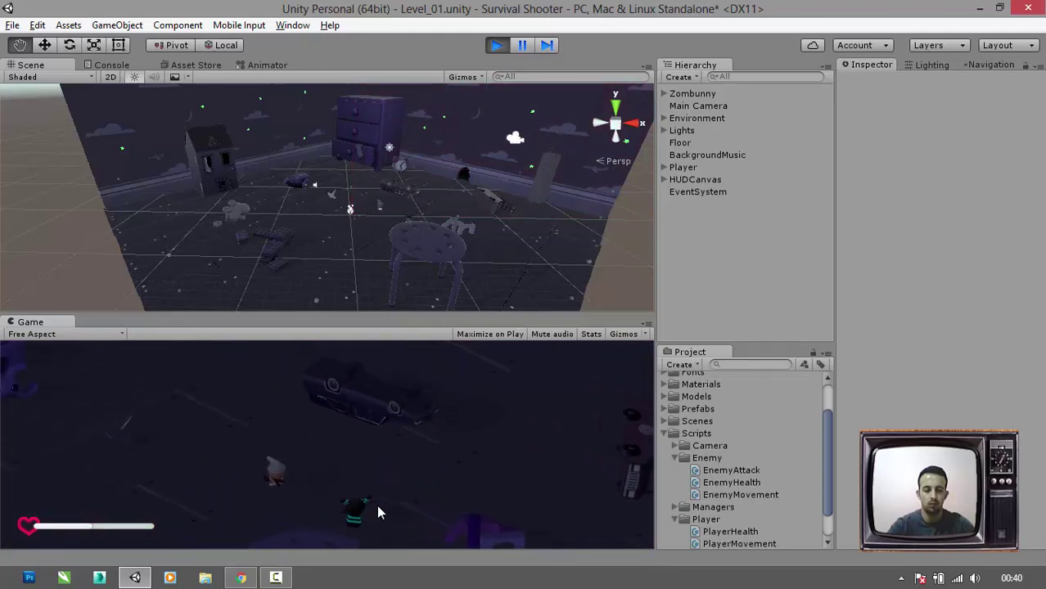
key("a")
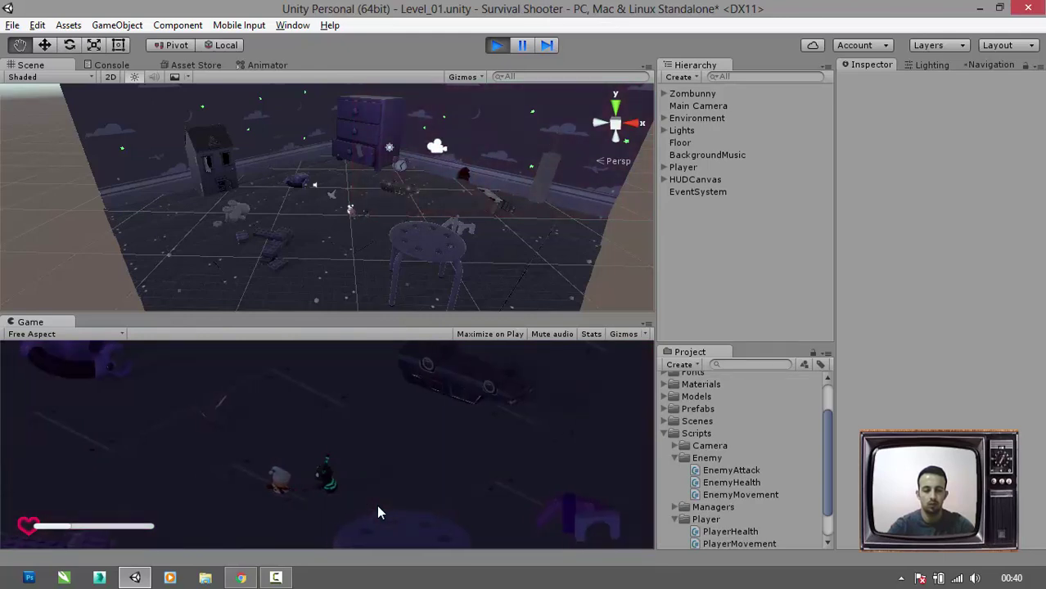
key("d")
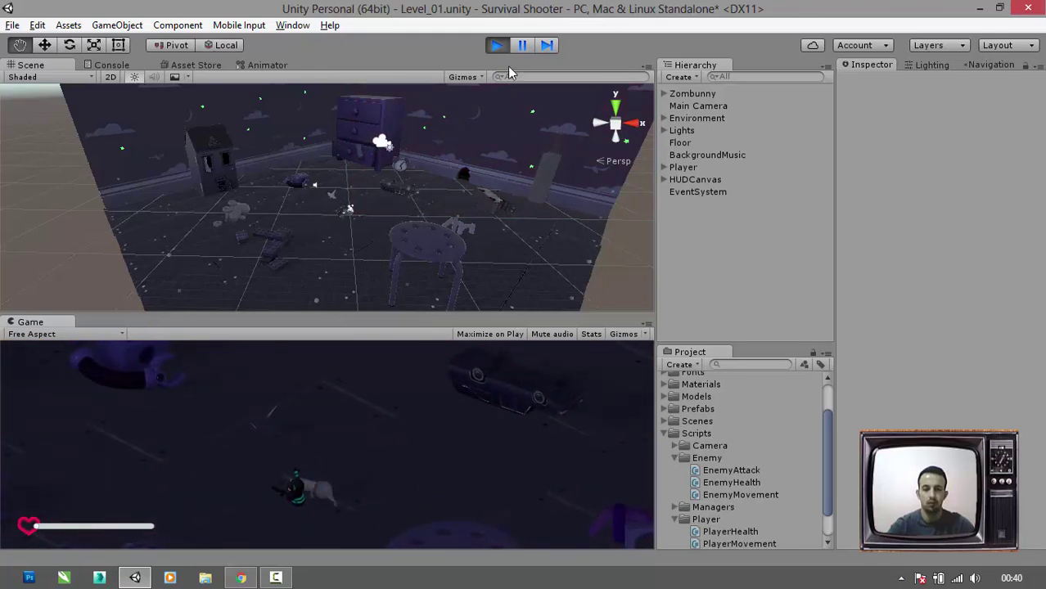
left_click(497, 45)
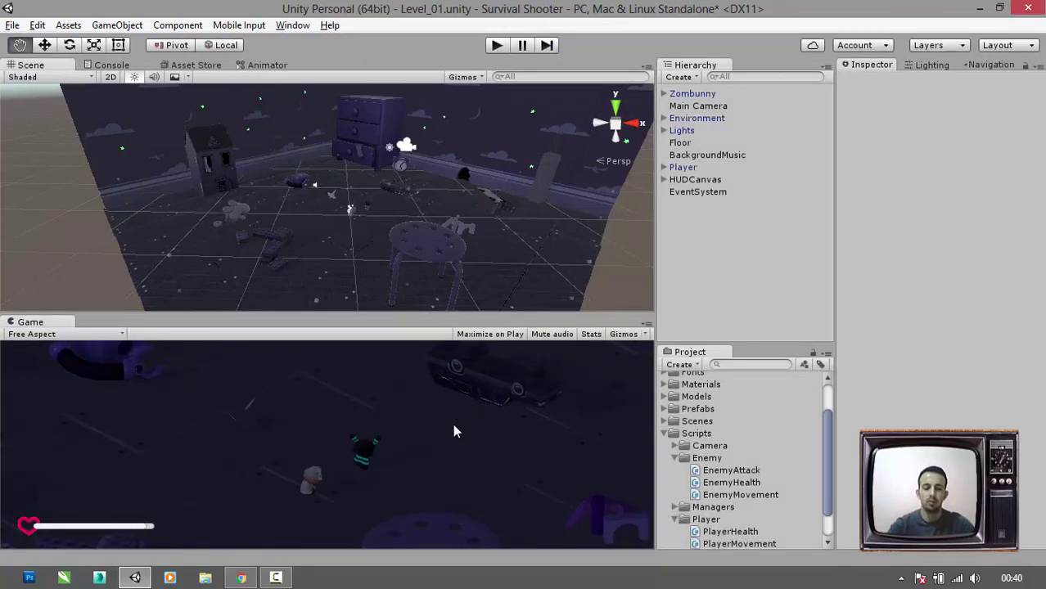
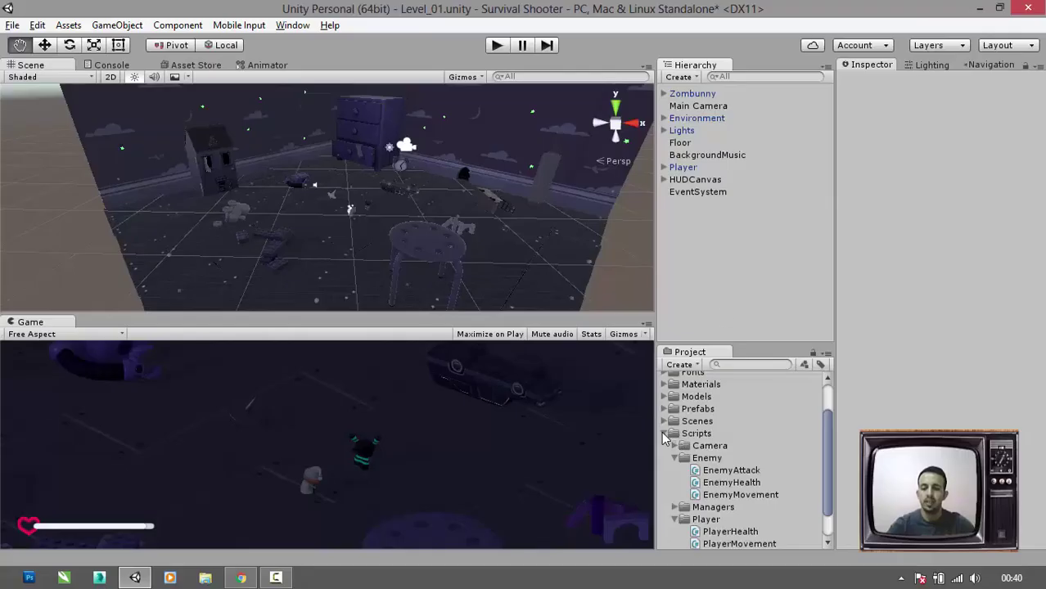
- Drag the EnemyHealth script from Scripts/Enemy onto Zombunny in the Hierarchy
scroll(704, 451, "down", 1)
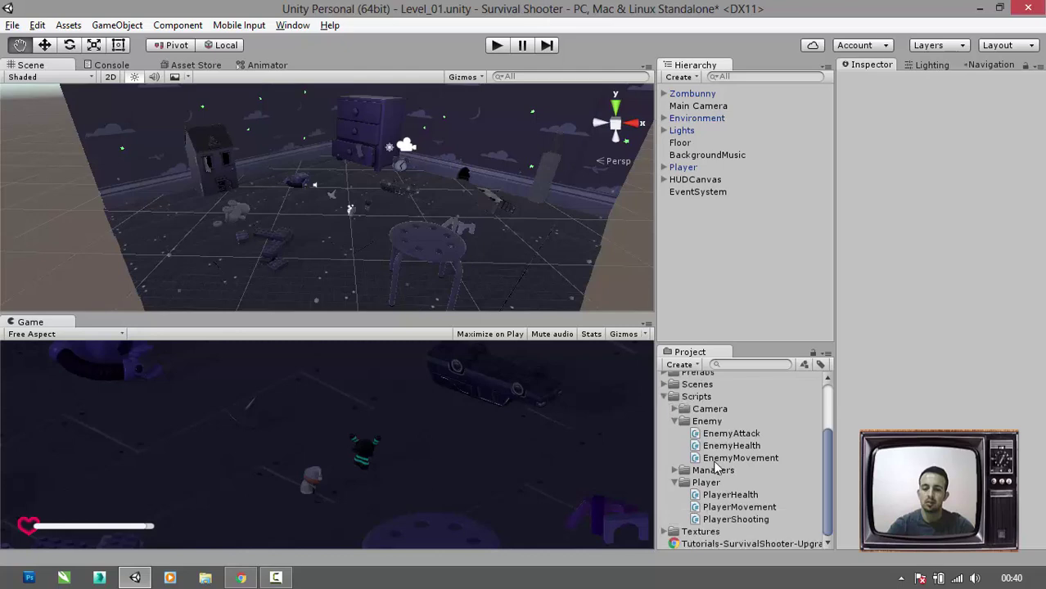
left_click(717, 447)
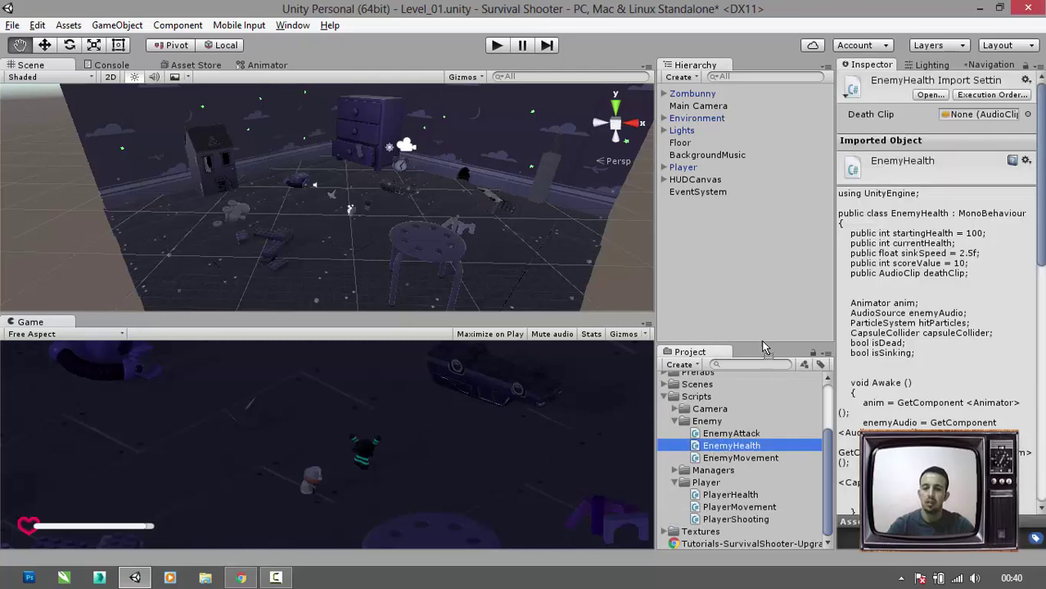
mouse_move(717, 449)
left_mouse_down()
mouse_move(694, 94)
mouse_move(705, 98)
left_mouse_up()
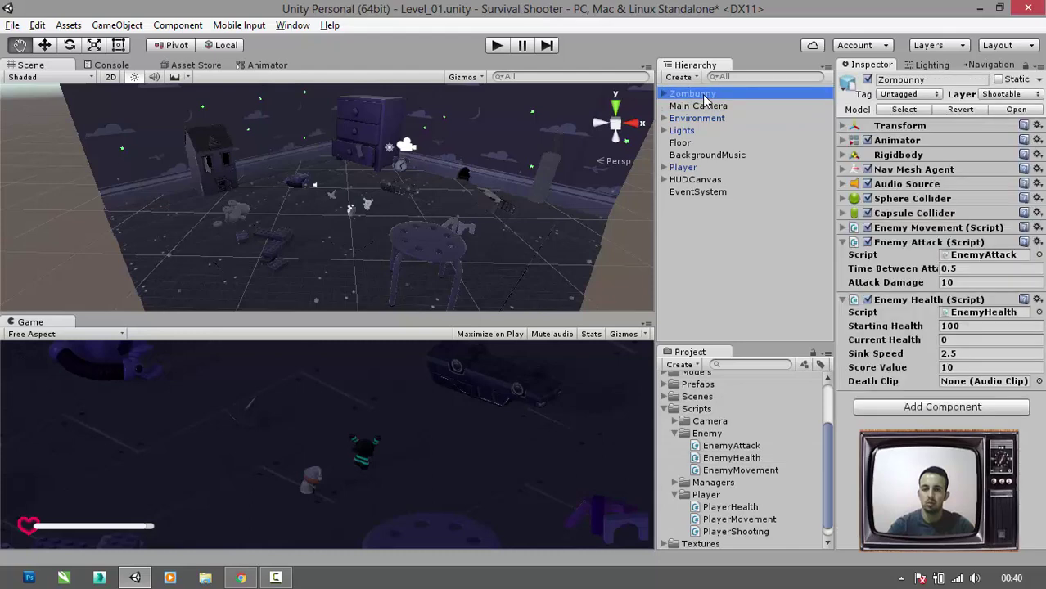
- Set Zombunny's Enemy Health Death Clip to ZomBunny Death, then open EnemyHealth.cs in MonoDevelop
left_click(844, 244)
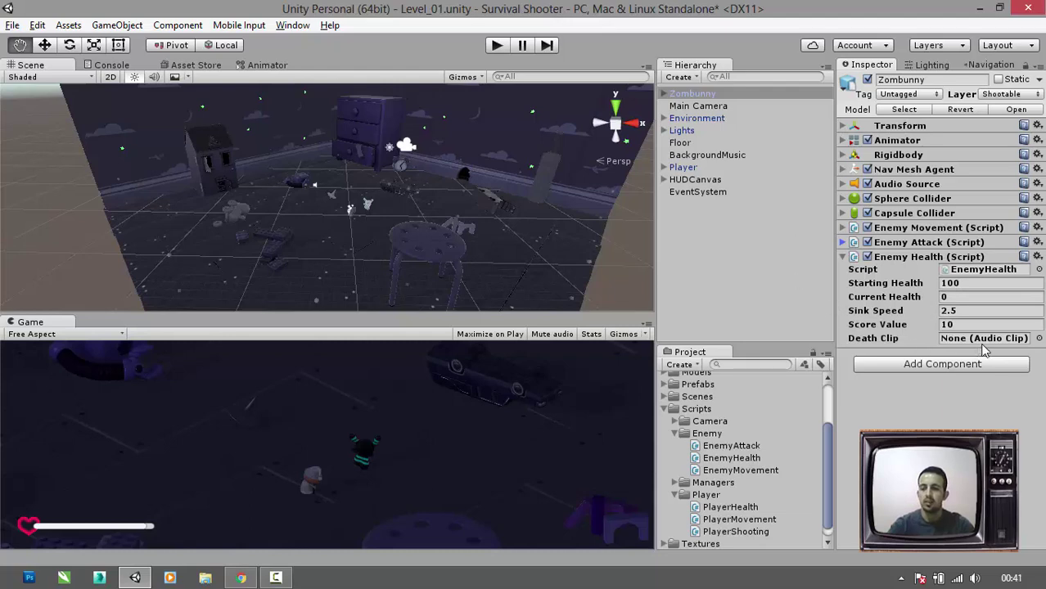
left_click(1039, 339)
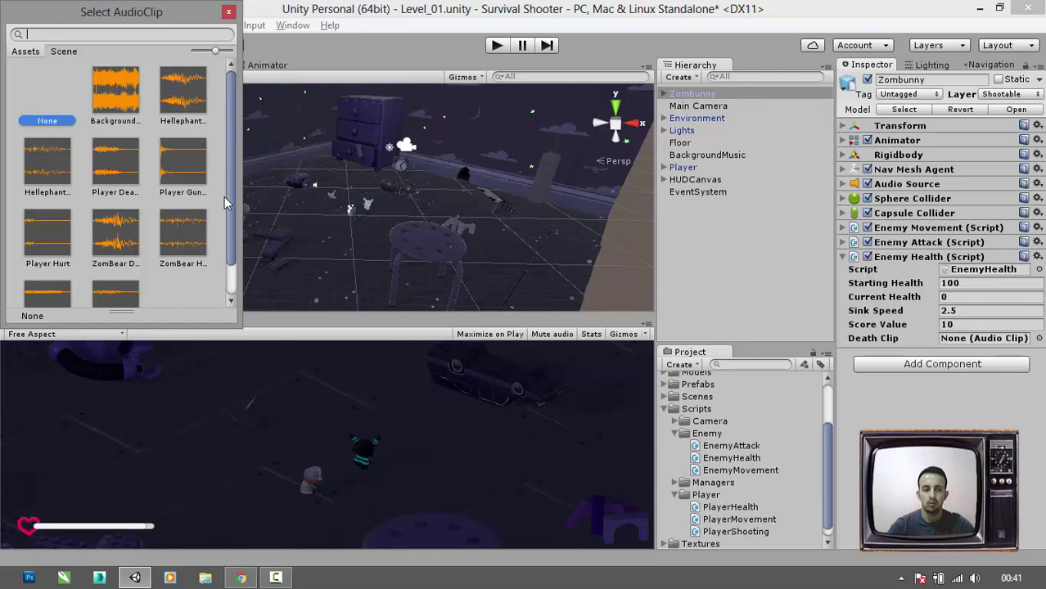
scroll(229, 250, "down", 2)
left_click(123, 270)
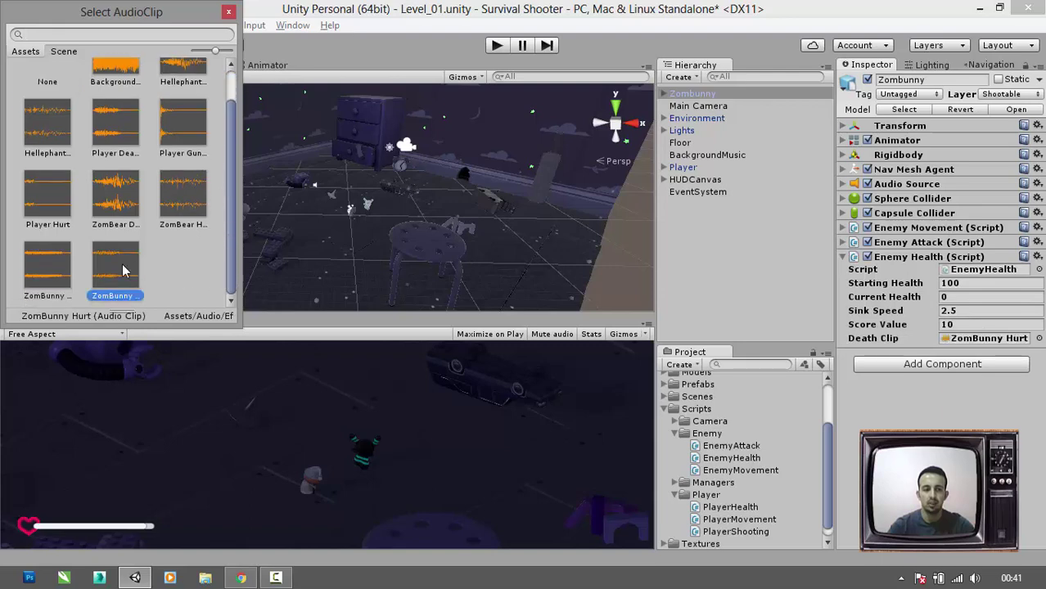
left_click(57, 270)
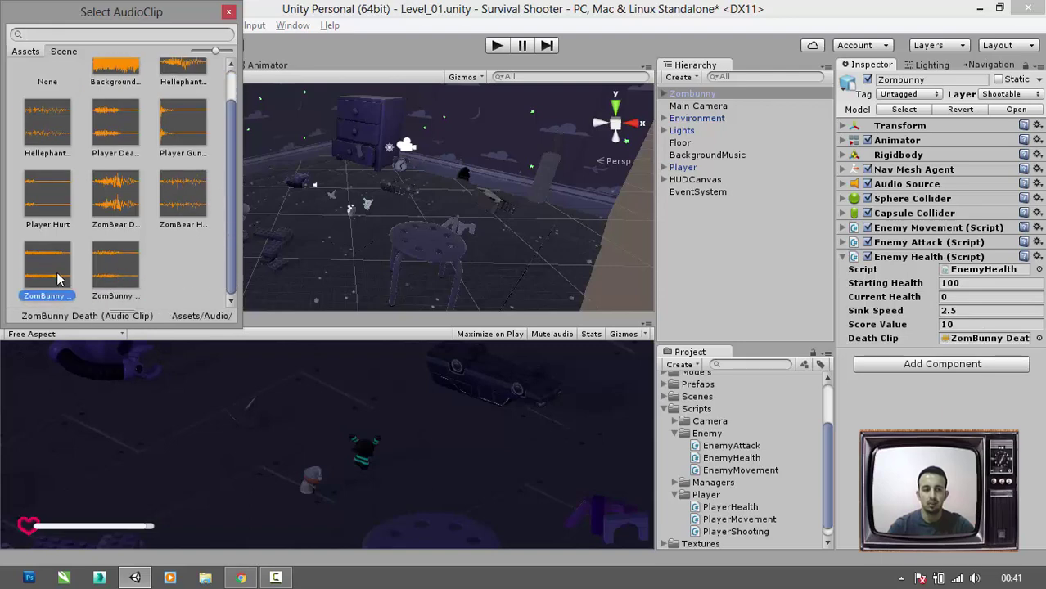
left_click(229, 13)
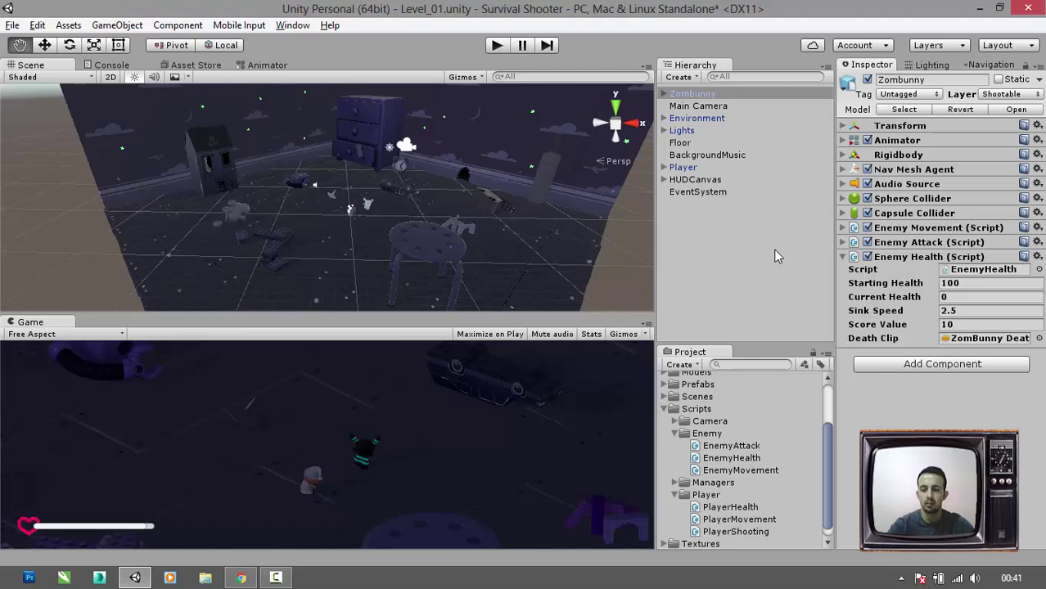
left_click(982, 271)
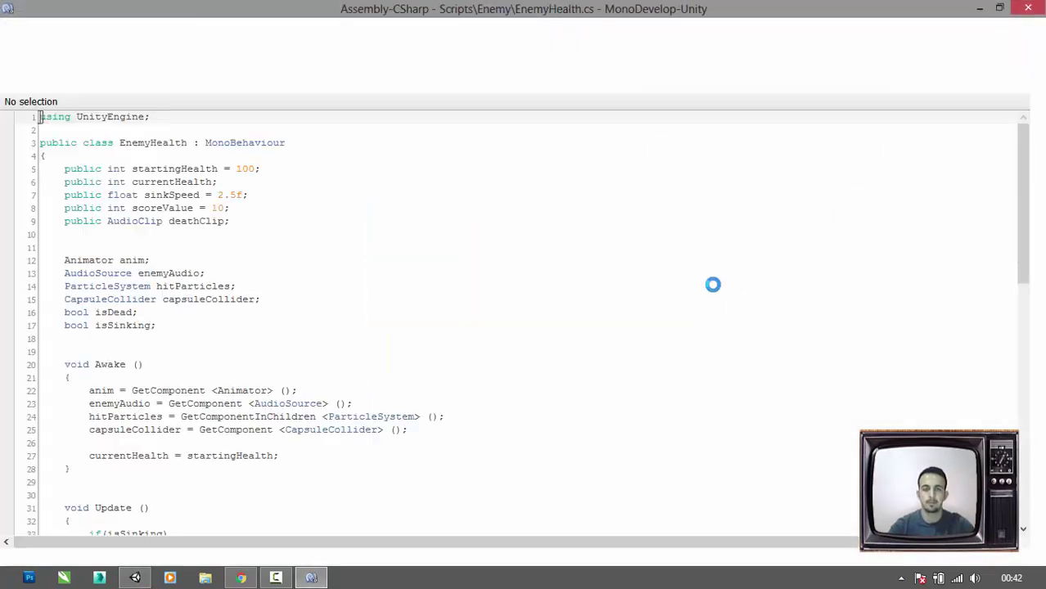
- In EnemyAttack.cs, uncomment the enemyHealth field declaration on line 13
scroll(287, 257, "down", 13)
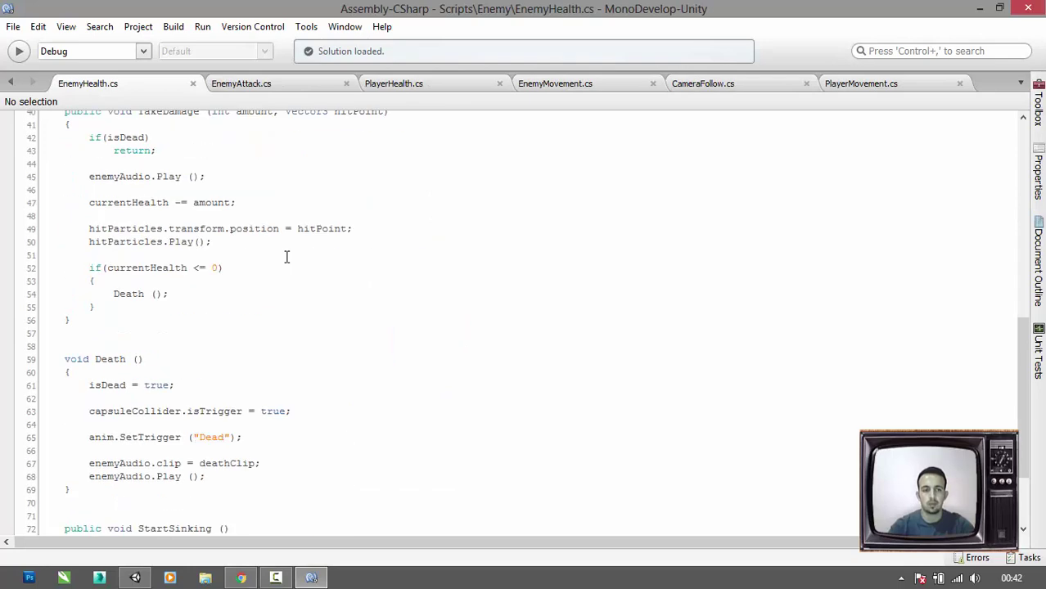
scroll(287, 257, "up", 13)
left_click(283, 85)
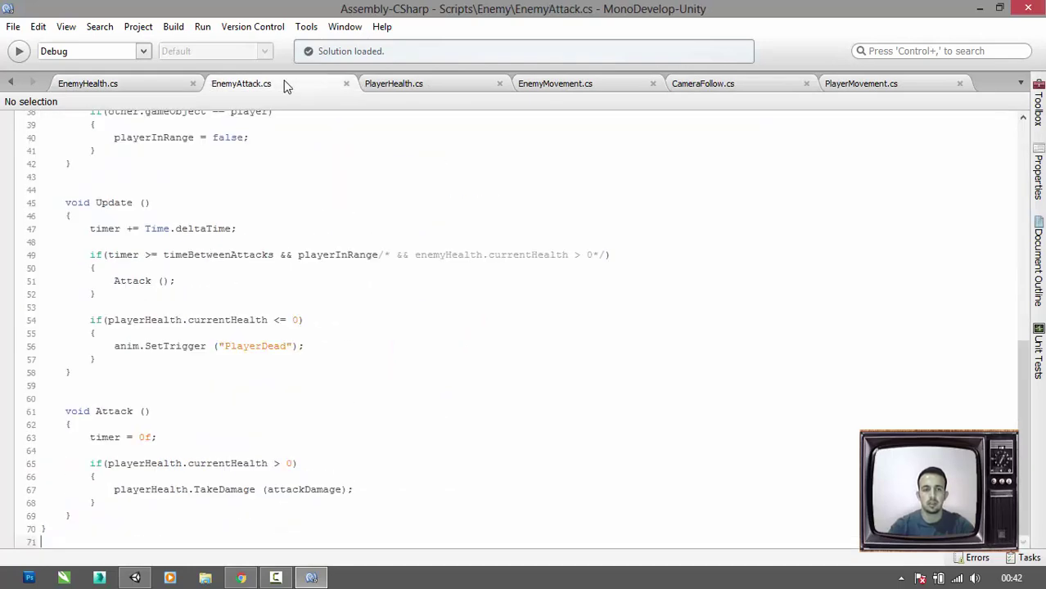
scroll(280, 236, "up", 9)
scroll(281, 237, "up", 3)
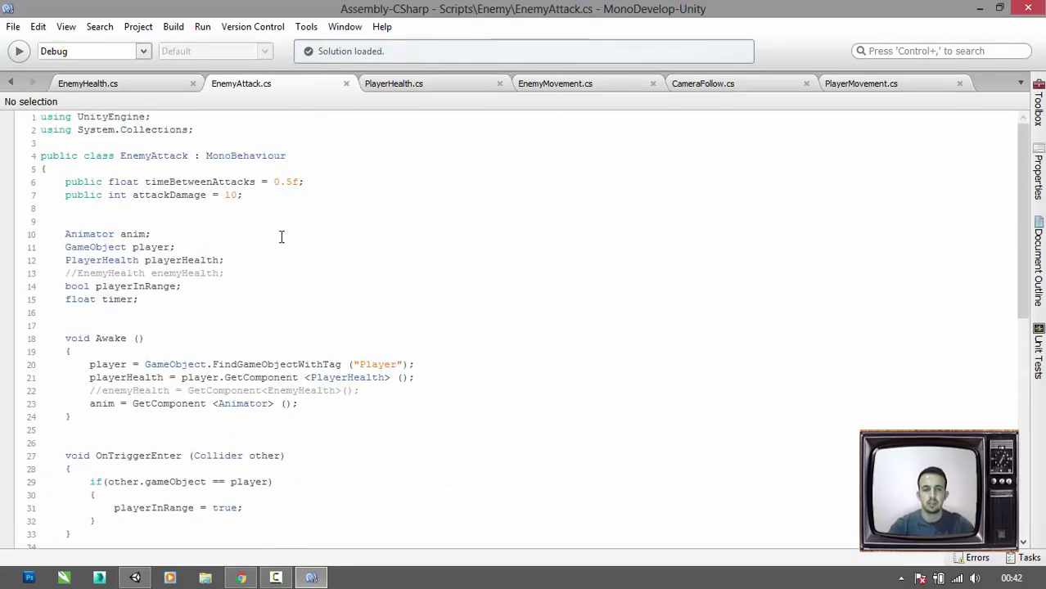
scroll(137, 311, "down", 1)
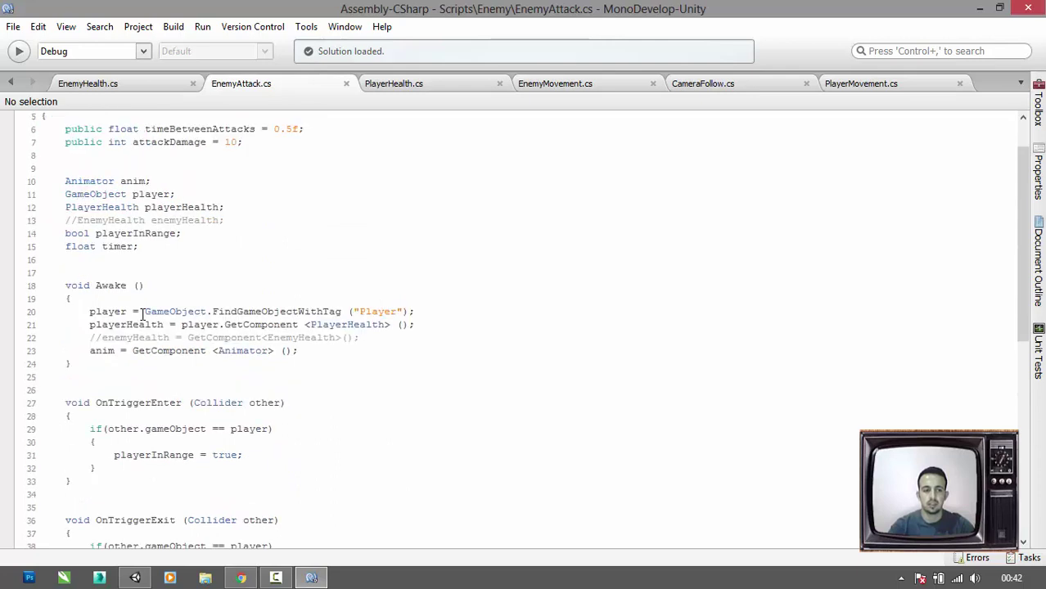
scroll(143, 315, "up", 1)
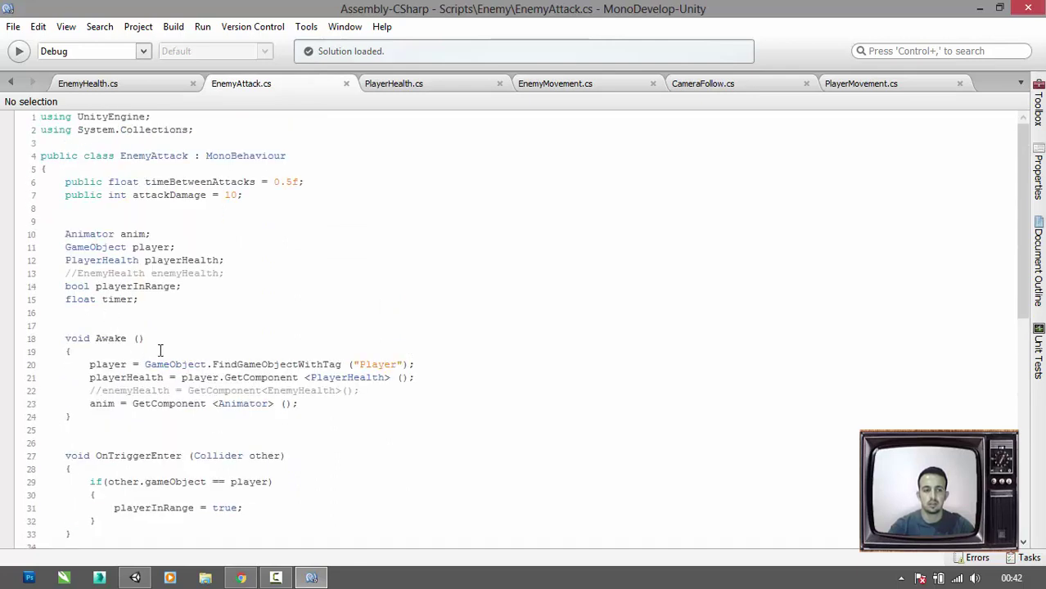
left_click(77, 275)
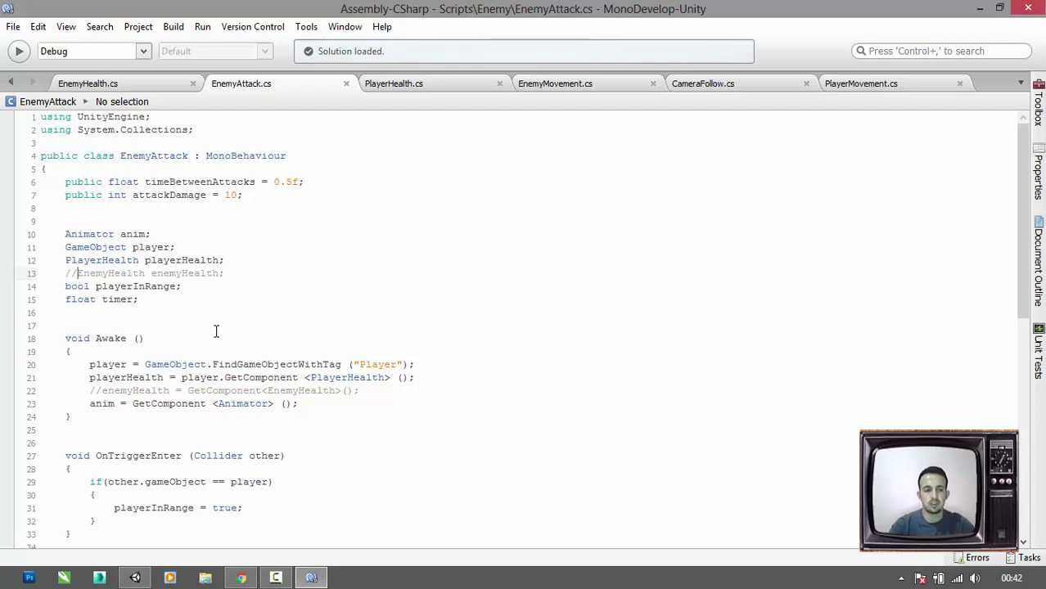
key("BackSpace")
key("BackSpace")
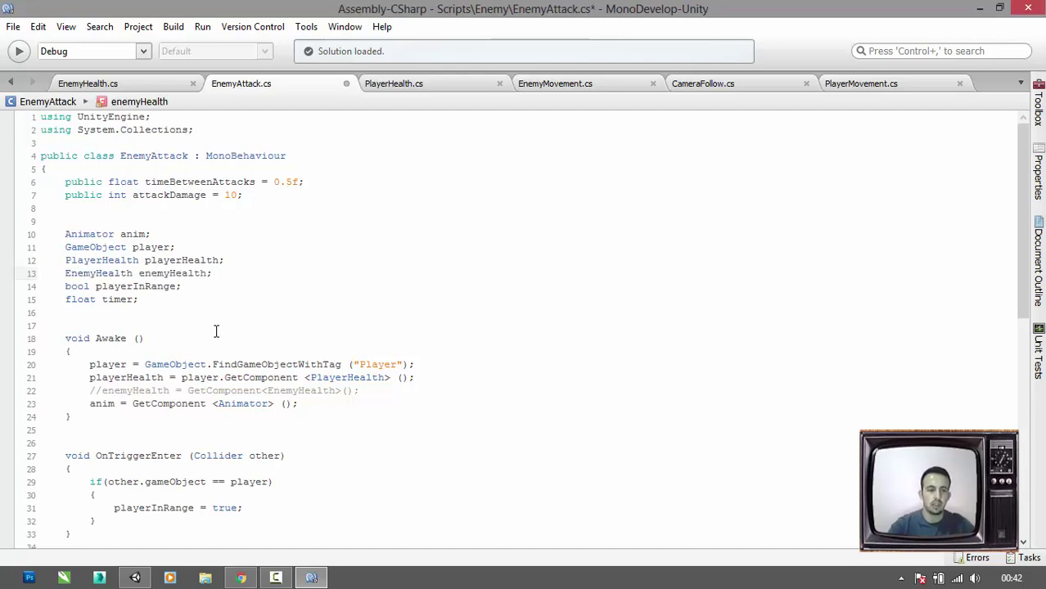
- Uncomment the GetComponent<EnemyHealth>() assignment in Awake and save, converting line endings in all files
scroll(201, 346, "down", 2)
left_click(103, 337)
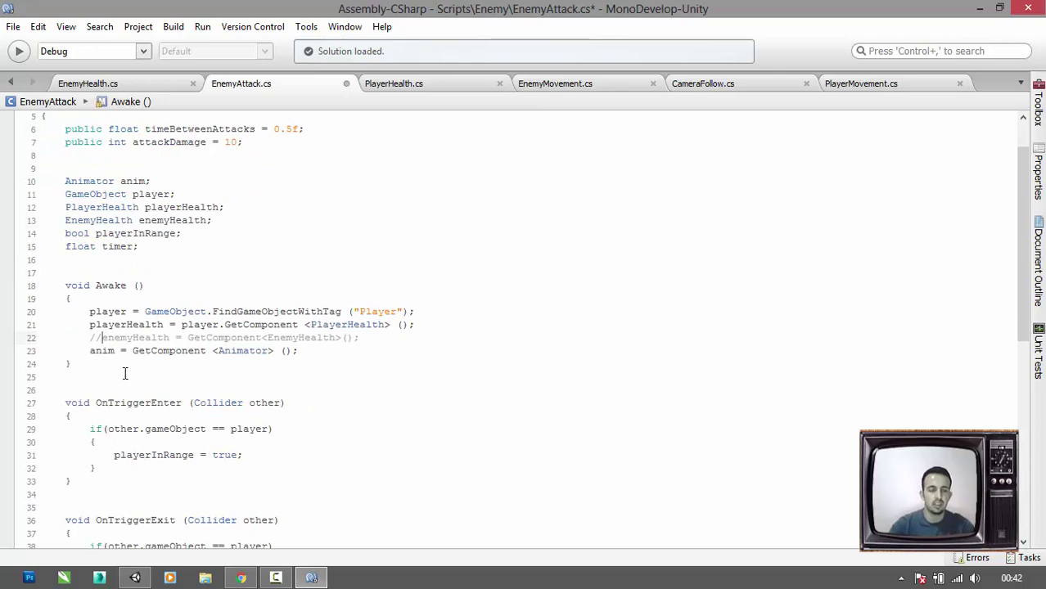
key("BackSpace")
key("BackSpace")
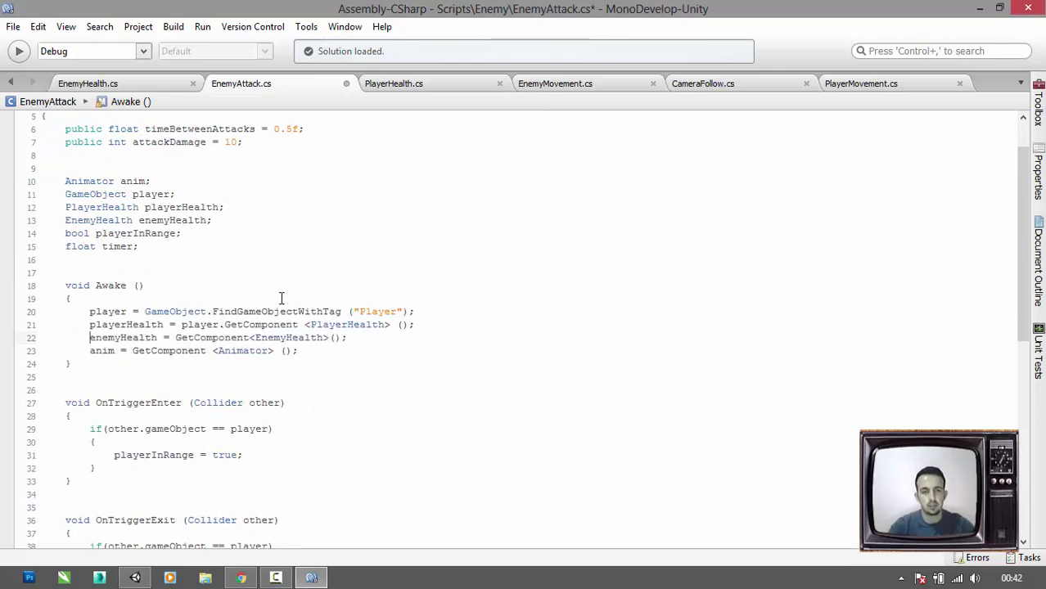
key("ctrl+s")
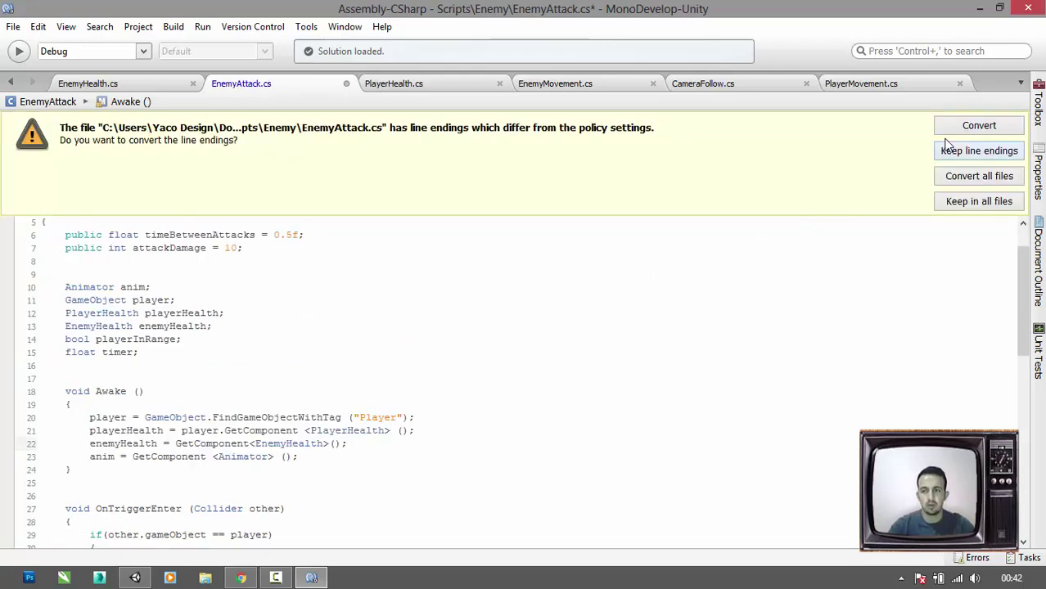
left_click(978, 180)
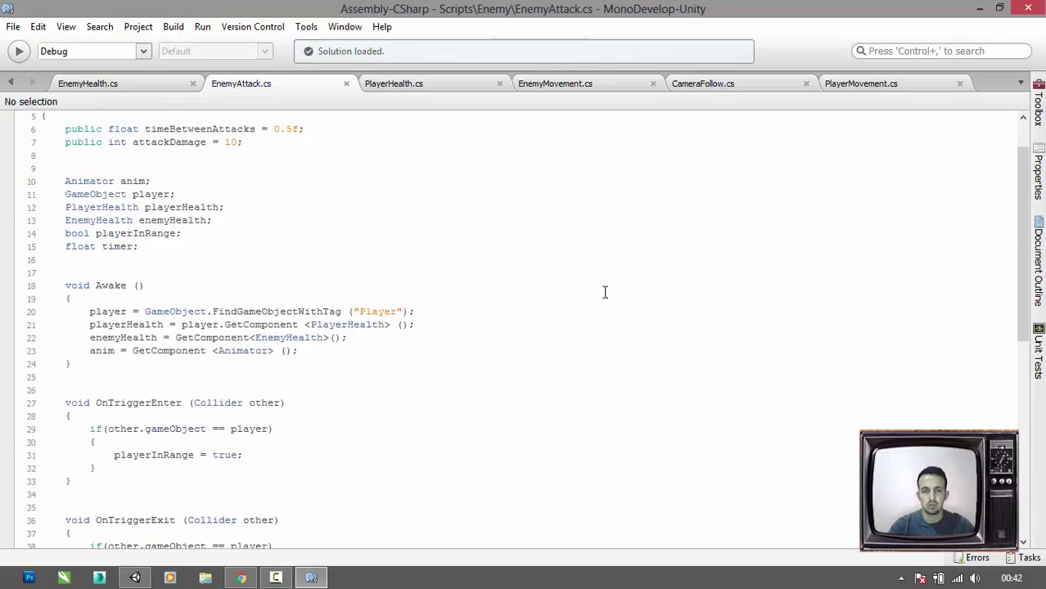
left_click(135, 578)
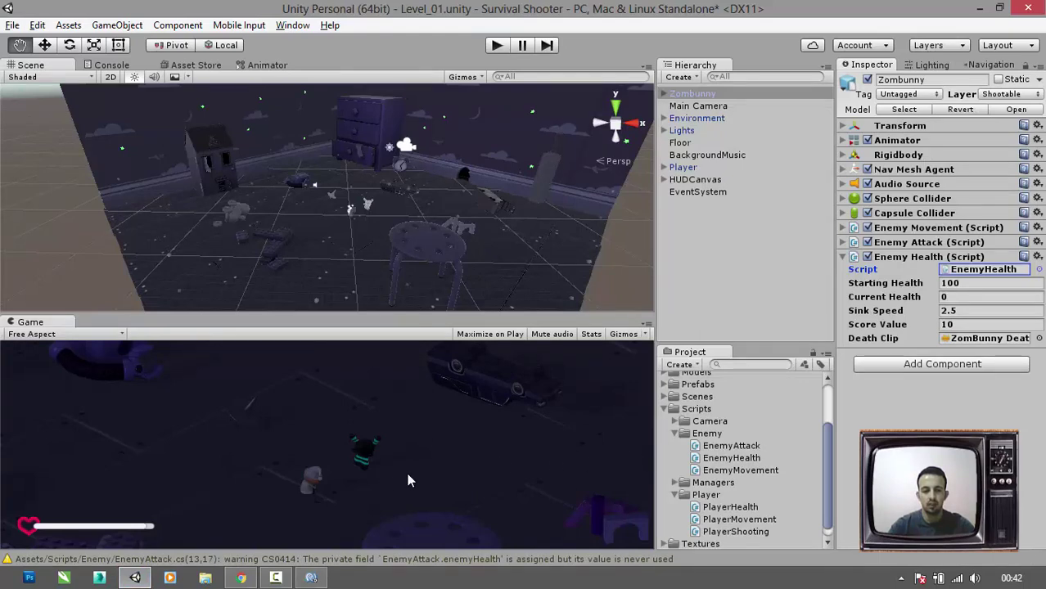
left_click(311, 578)
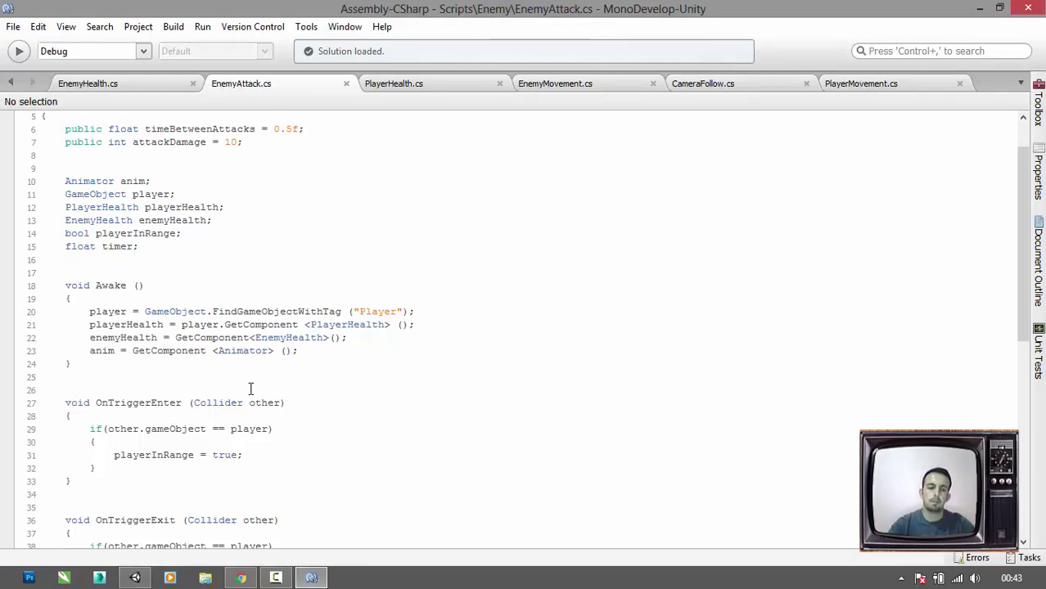
- Remove the /* */ around the enemyHealth.currentHealth > 0 check on line 49, save, and return to Unity
scroll(177, 384, "down", 5)
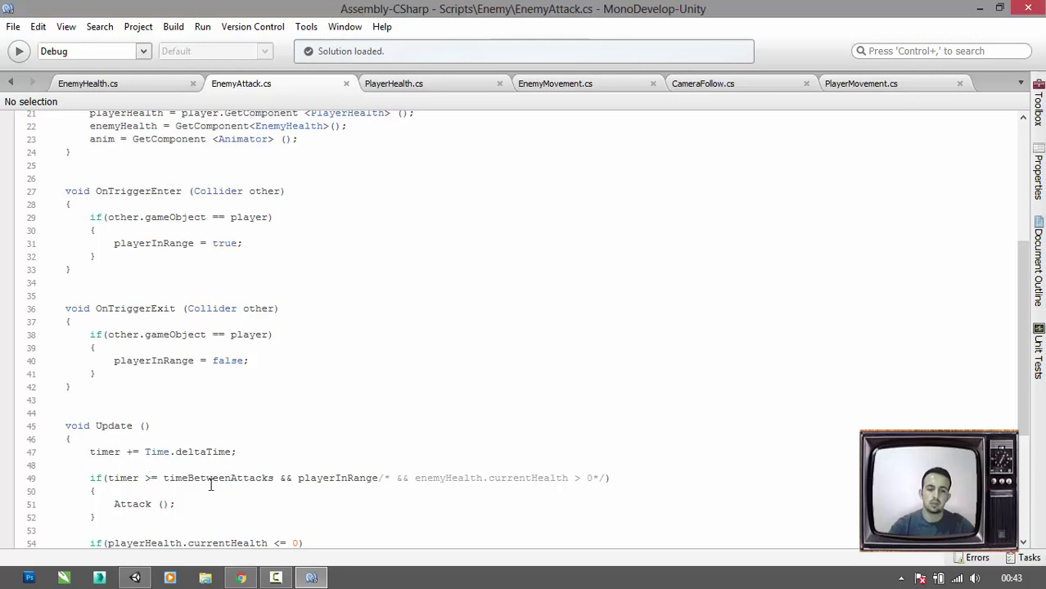
left_click(395, 478)
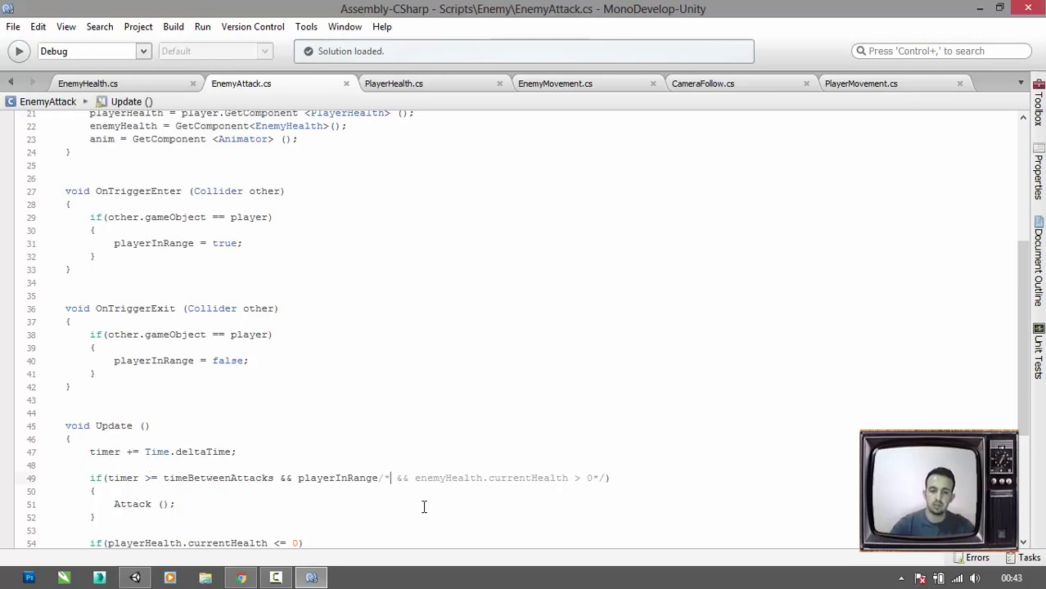
key("BackSpace")
key("BackSpace")
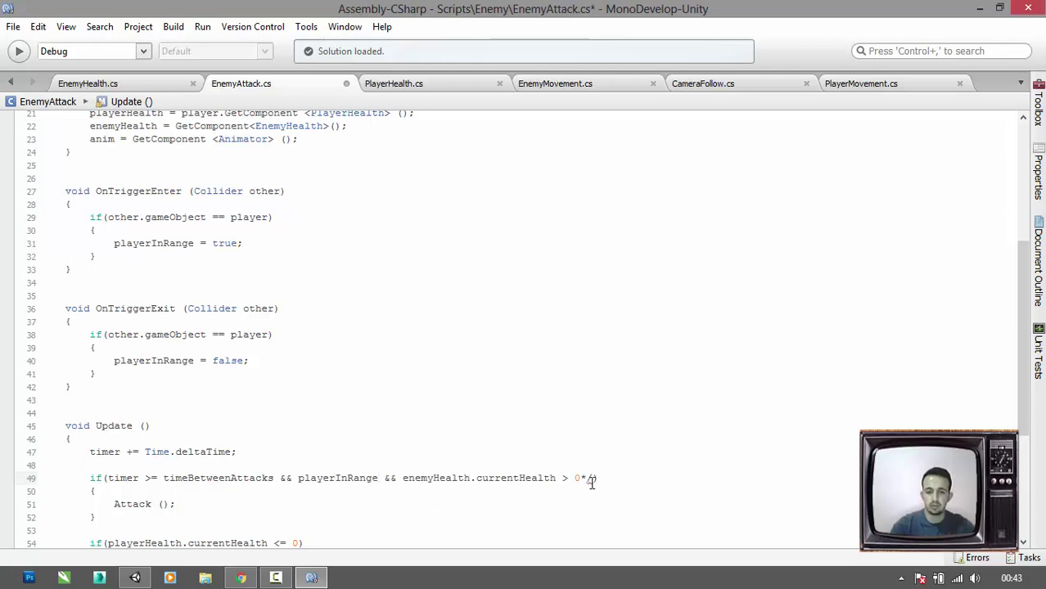
key("BackSpace")
key("BackSpace")
key("ctrl+s")
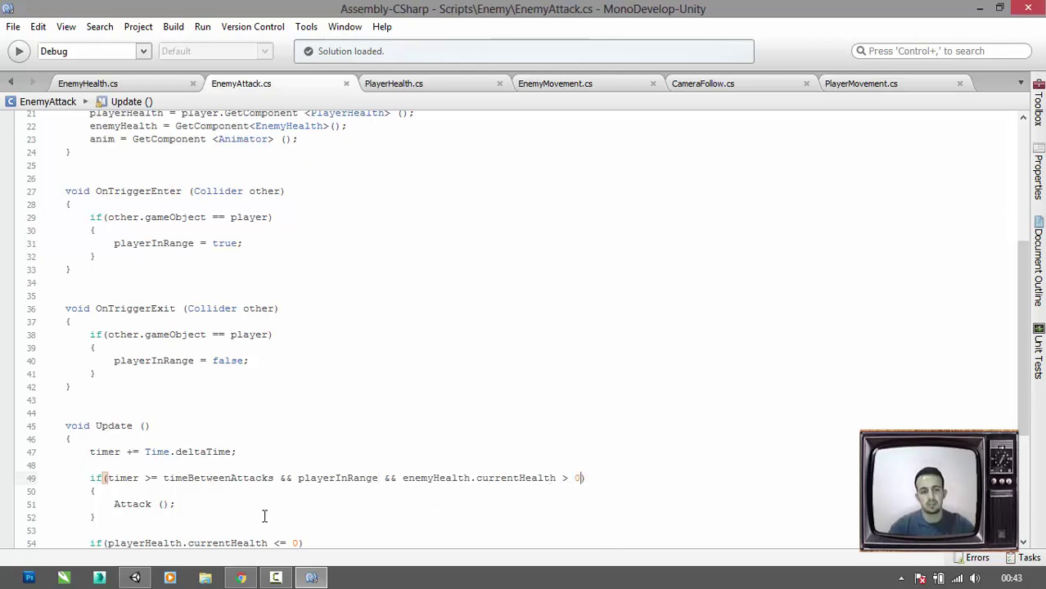
left_click(149, 577)
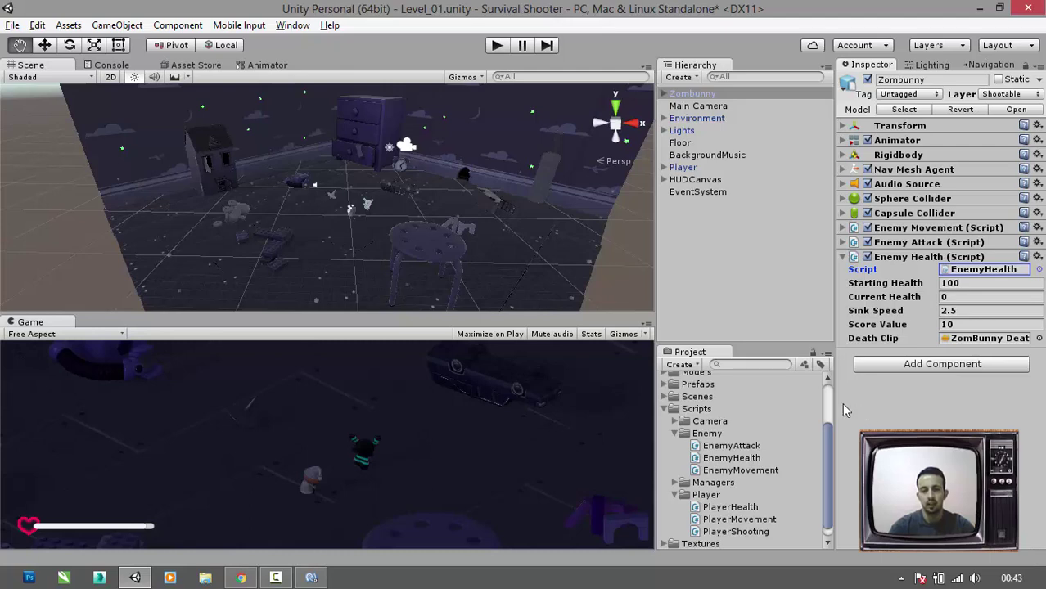
- Select the GunParticles prefab in Prefabs and copy its Particle System component
left_click(729, 259)
left_click(693, 411)
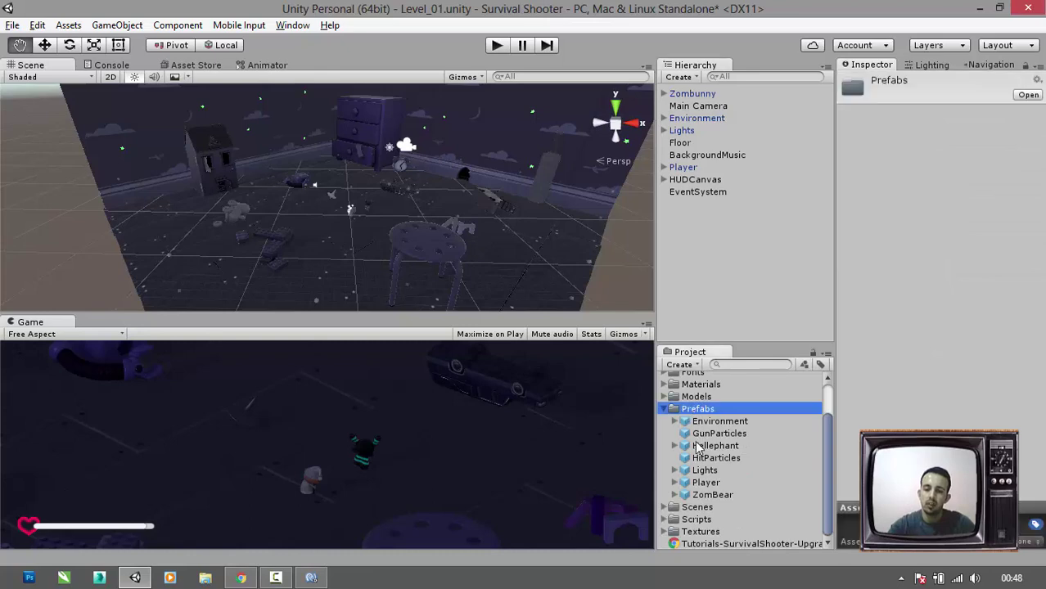
left_click(702, 436)
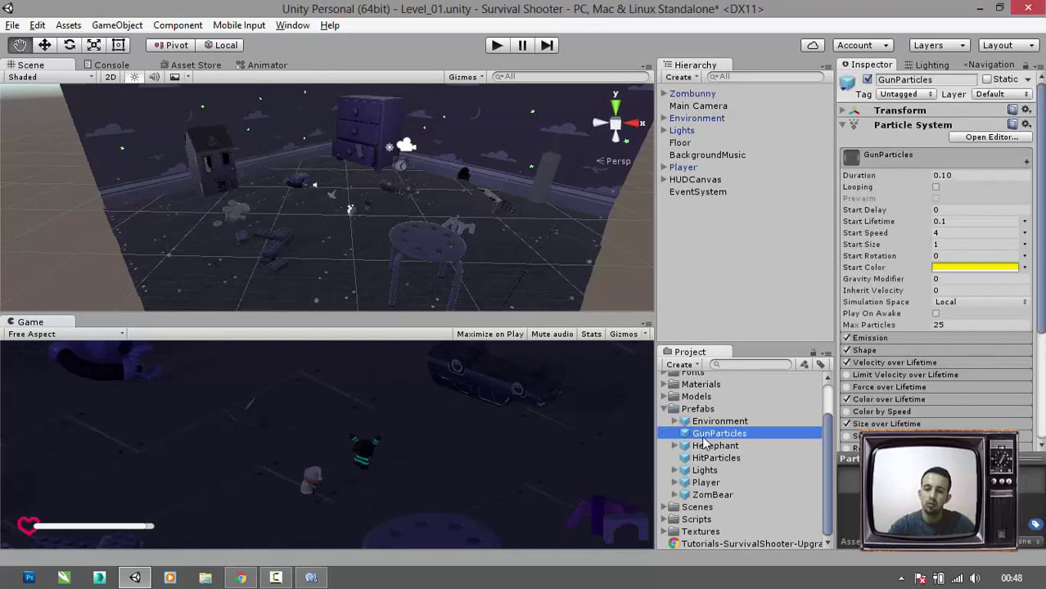
left_click(1026, 126)
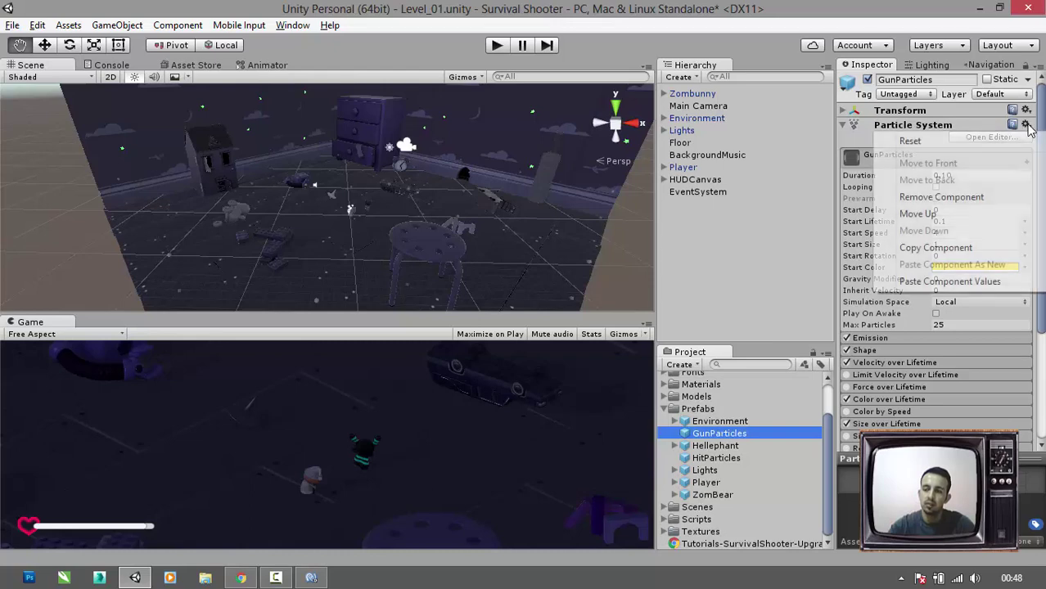
left_click(931, 248)
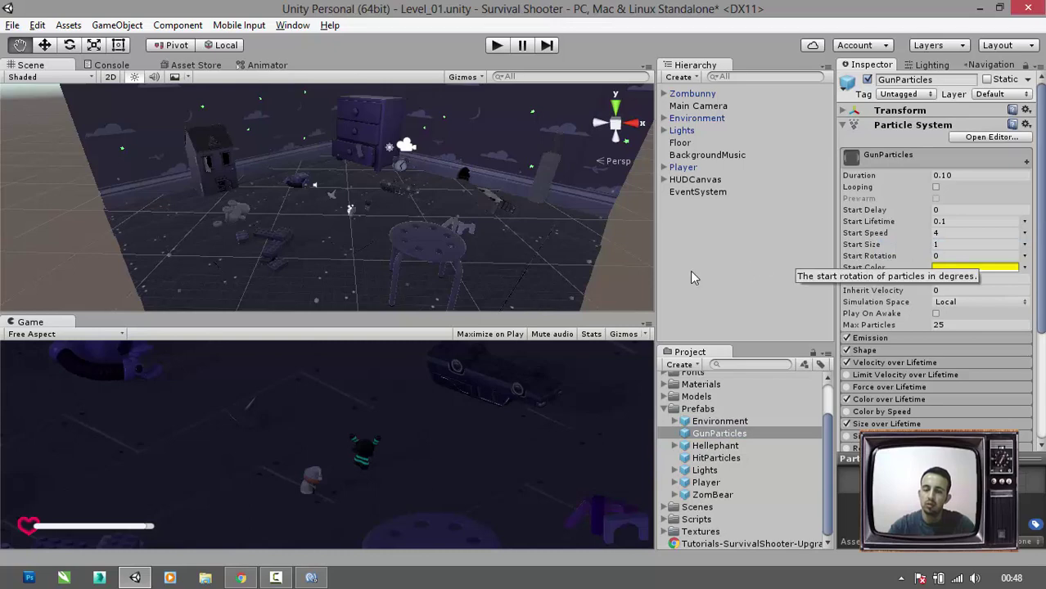
left_click(664, 167)
- Paste the copied Particle System onto Player's GunBarrelEnd as a new component
left_click(686, 170)
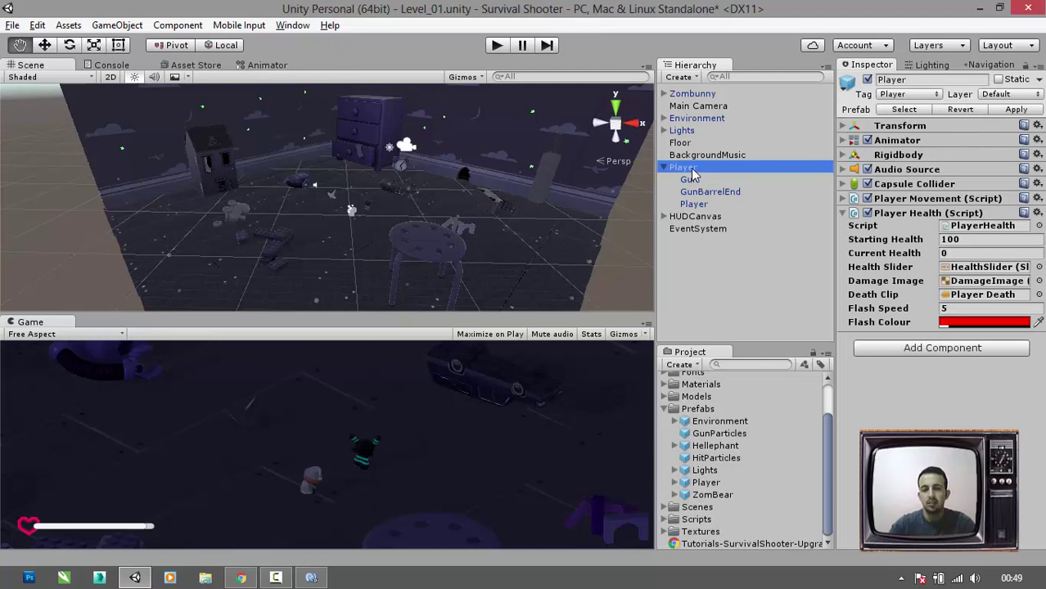
left_click(701, 192)
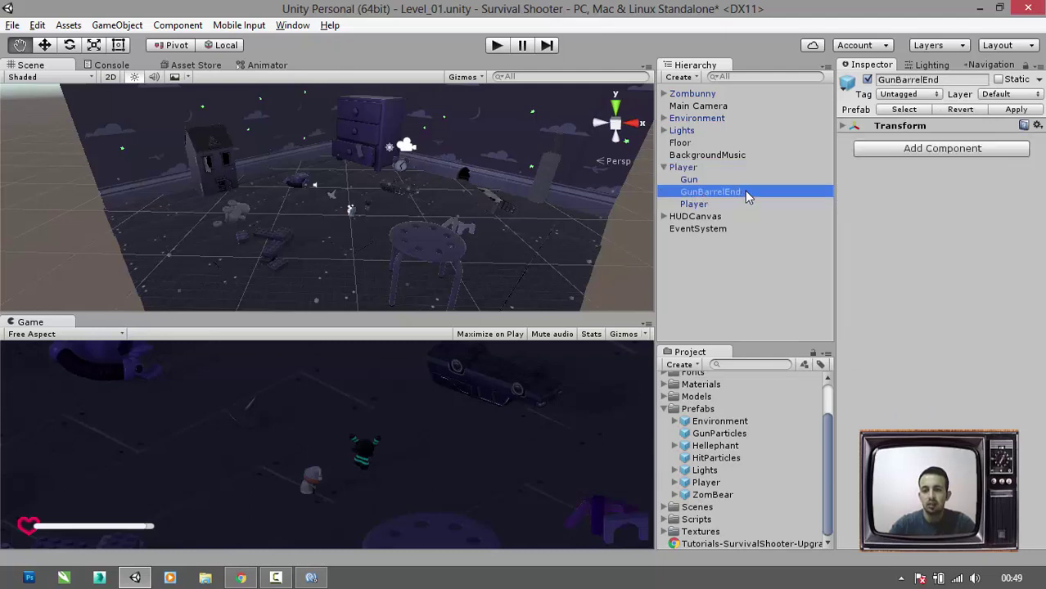
left_click(1037, 126)
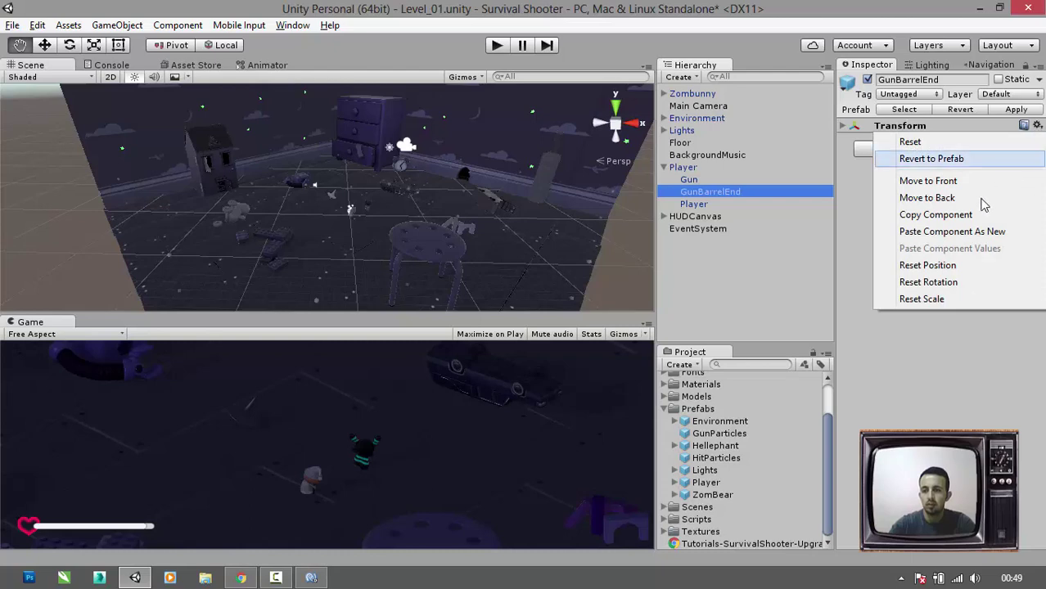
left_click(939, 232)
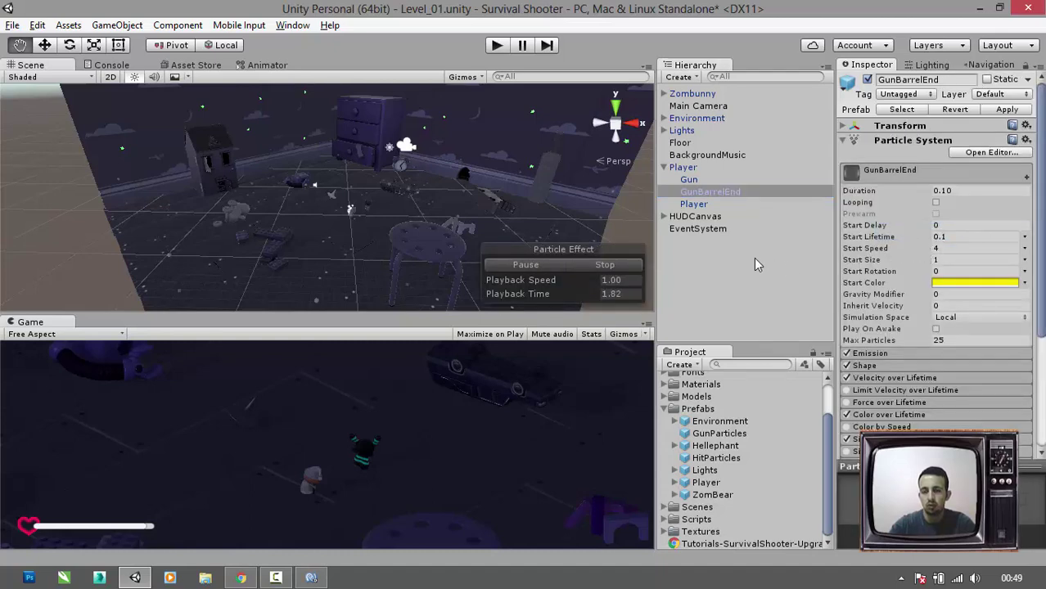
left_click(843, 141)
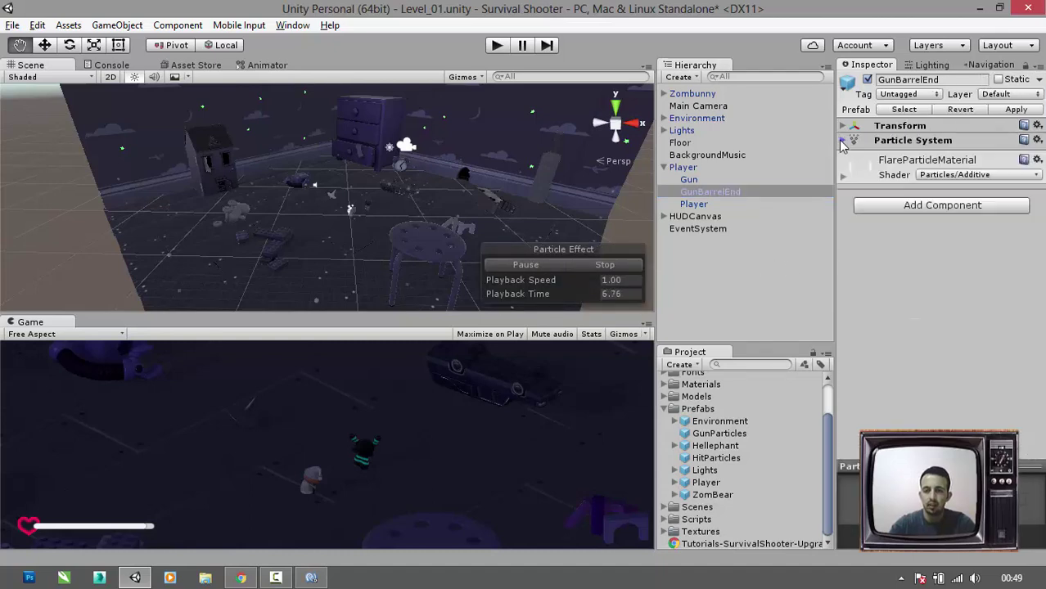
left_click(726, 196)
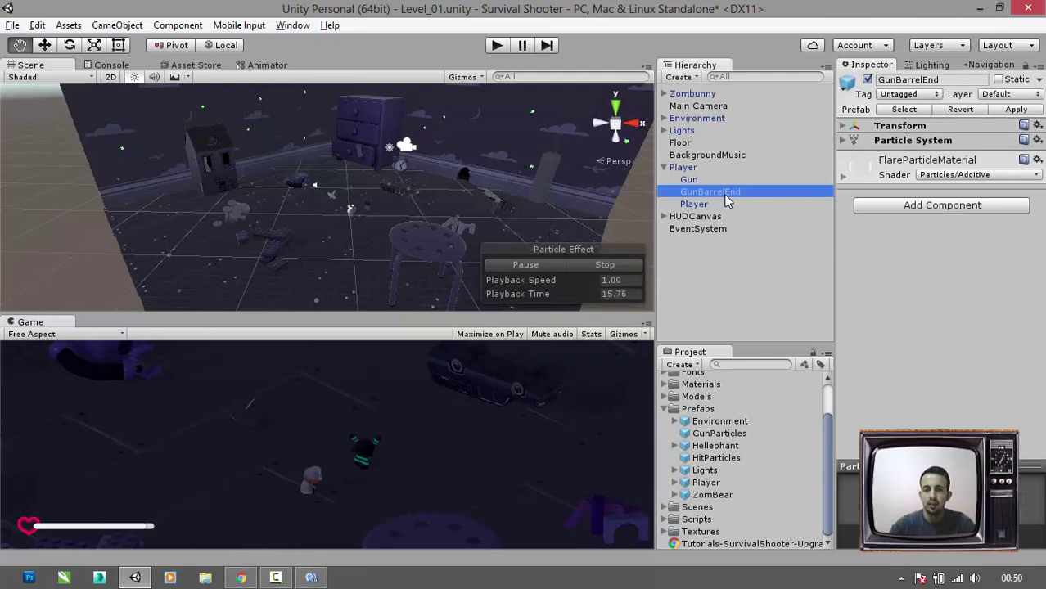
- Add a Line Renderer to GunBarrelEnd with LineRenderMaterial as Element 0
left_click(934, 206)
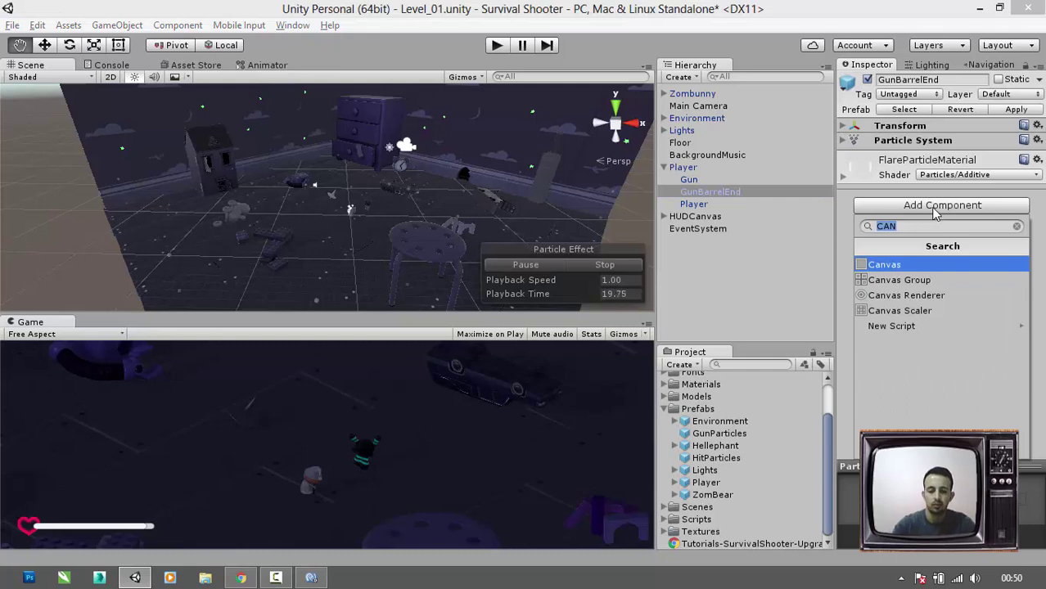
type("line")
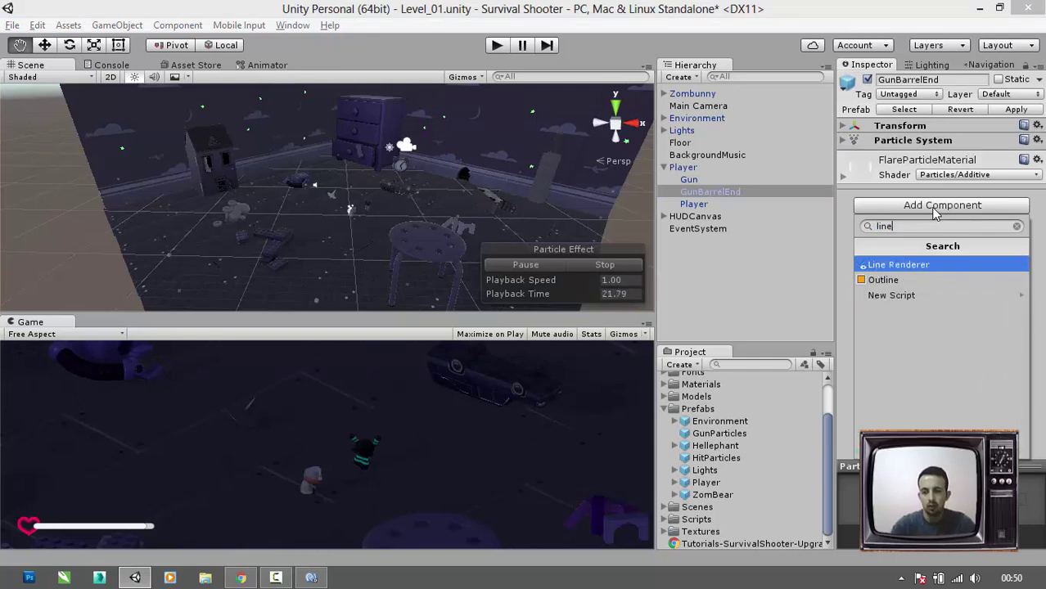
key("Return")
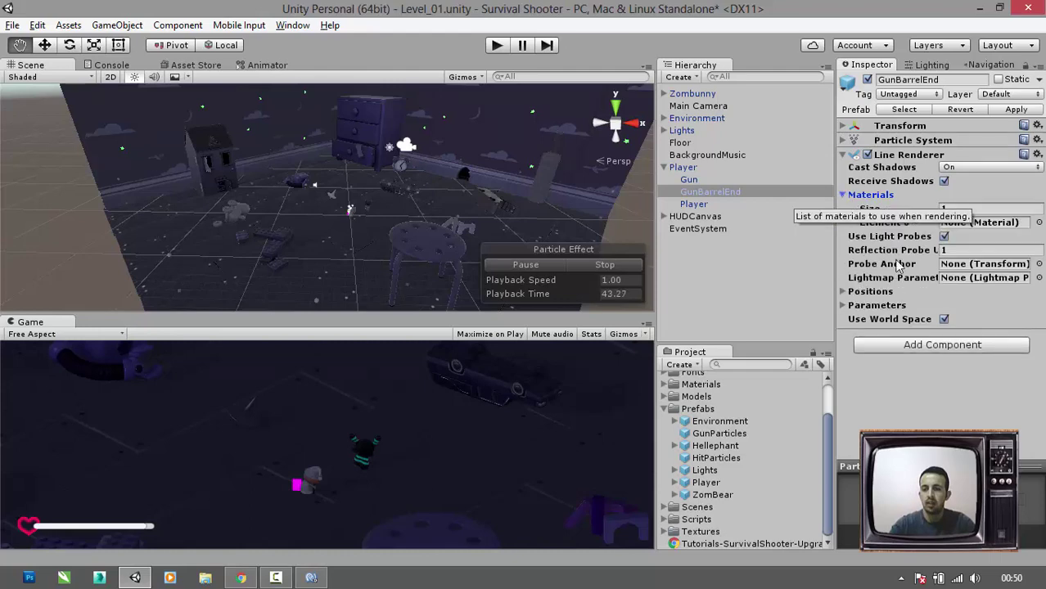
left_click(844, 197)
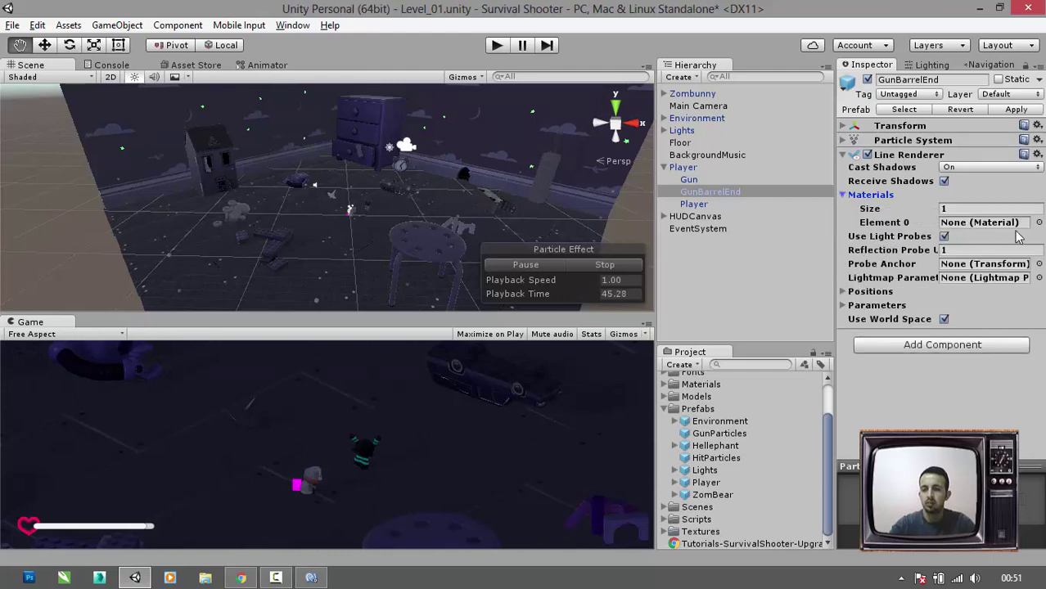
left_click(1040, 222)
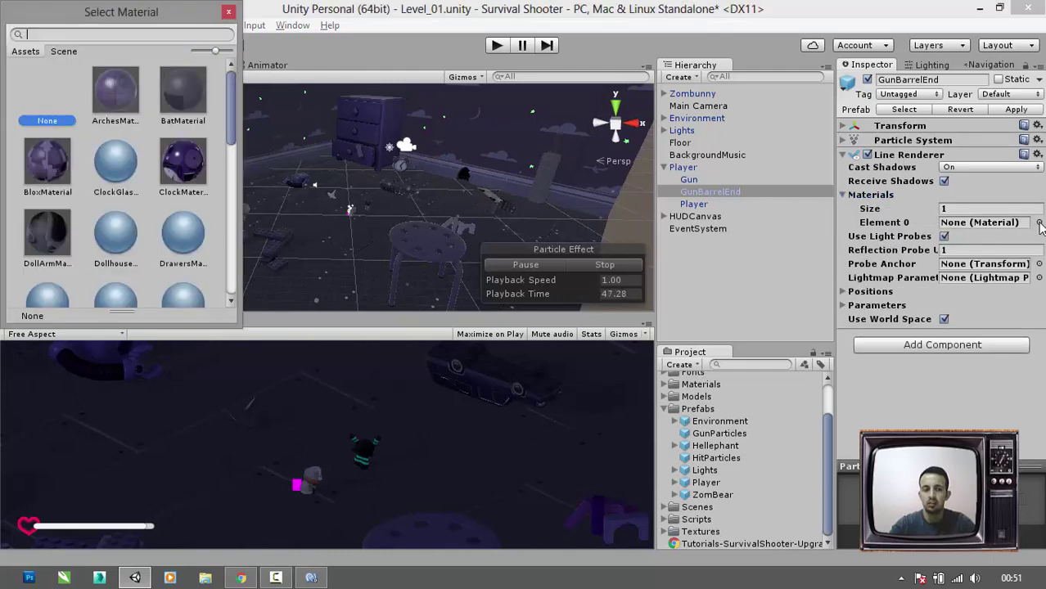
left_click_drag(233, 113, 230, 220)
left_click_drag(227, 213, 235, 182)
left_click(200, 183)
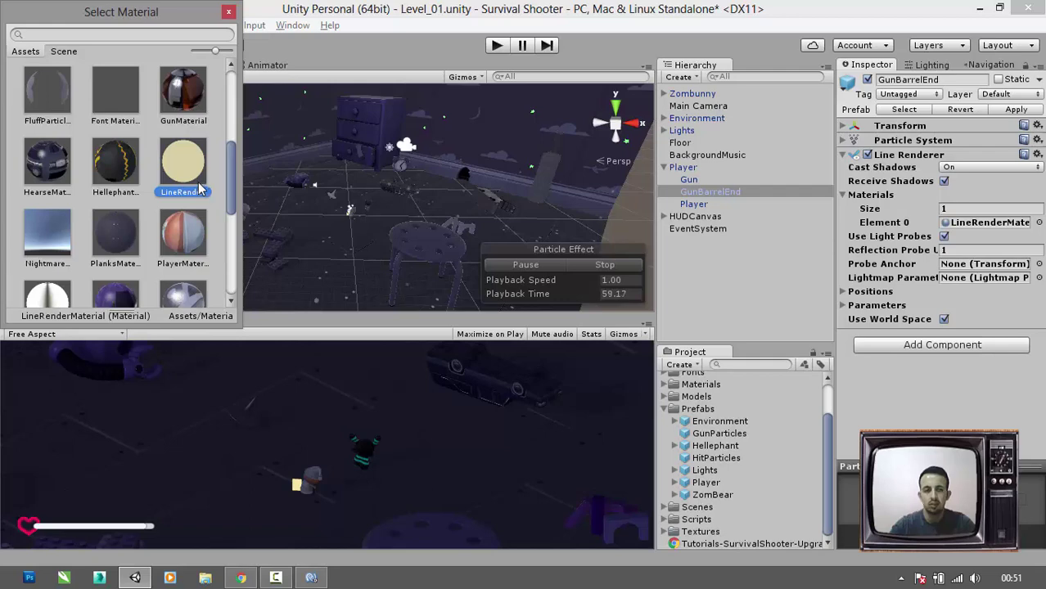
left_click(228, 13)
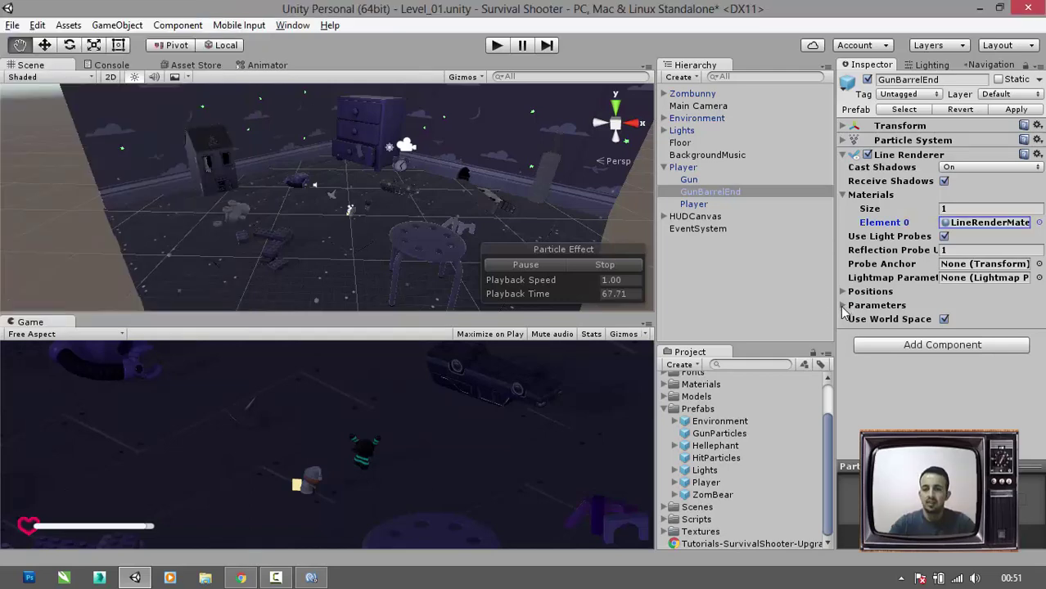
- Set the Line Renderer's Start Width and End Width to 0.5
left_click(842, 305)
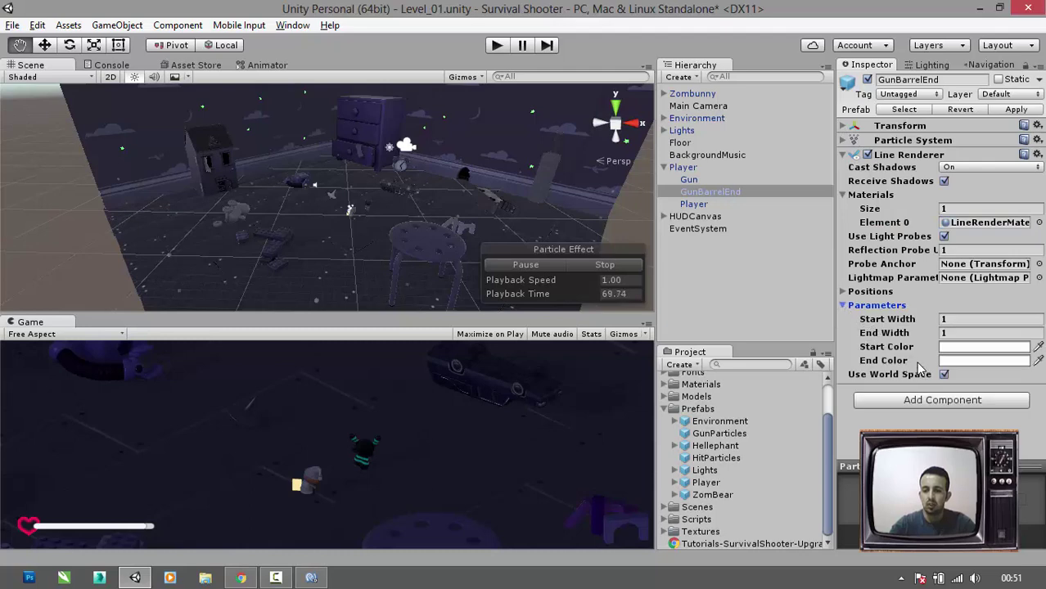
left_click(947, 319)
type("0")
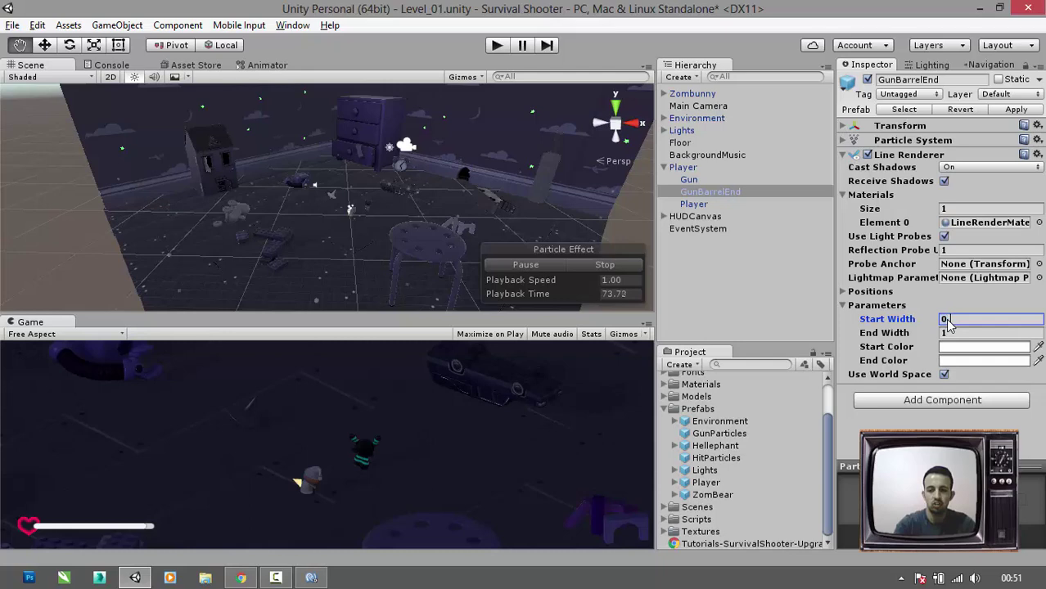
type(".5")
key("Tab")
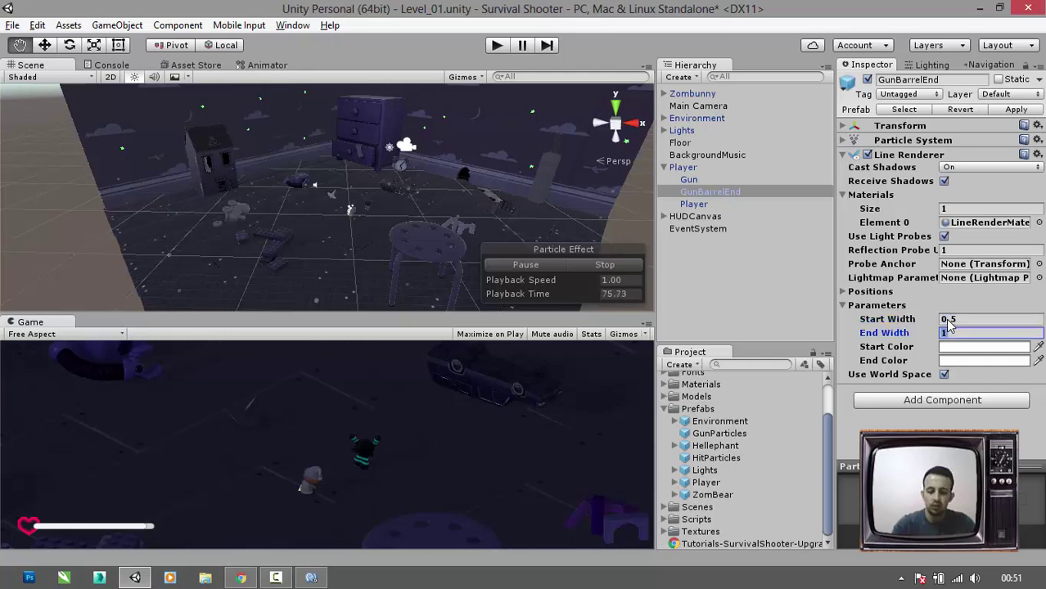
type("0.")
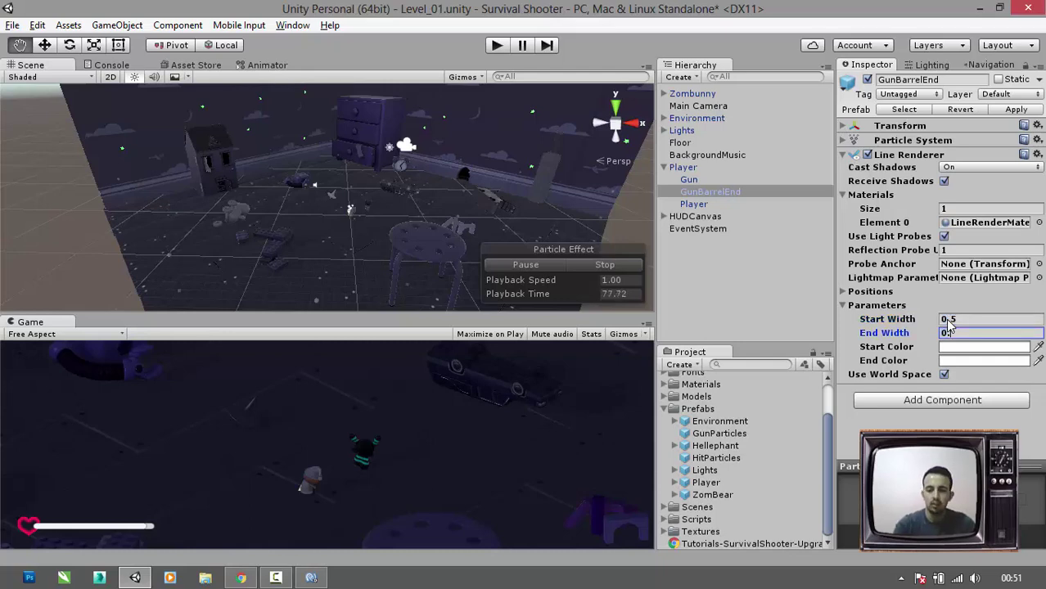
type("5")
left_click(734, 191)
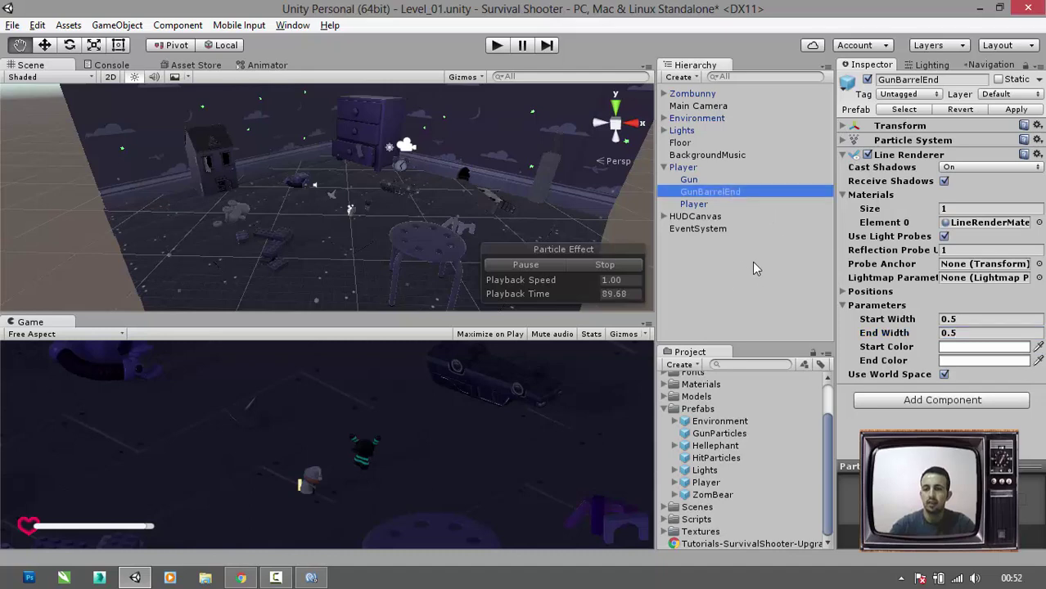
left_click(870, 160)
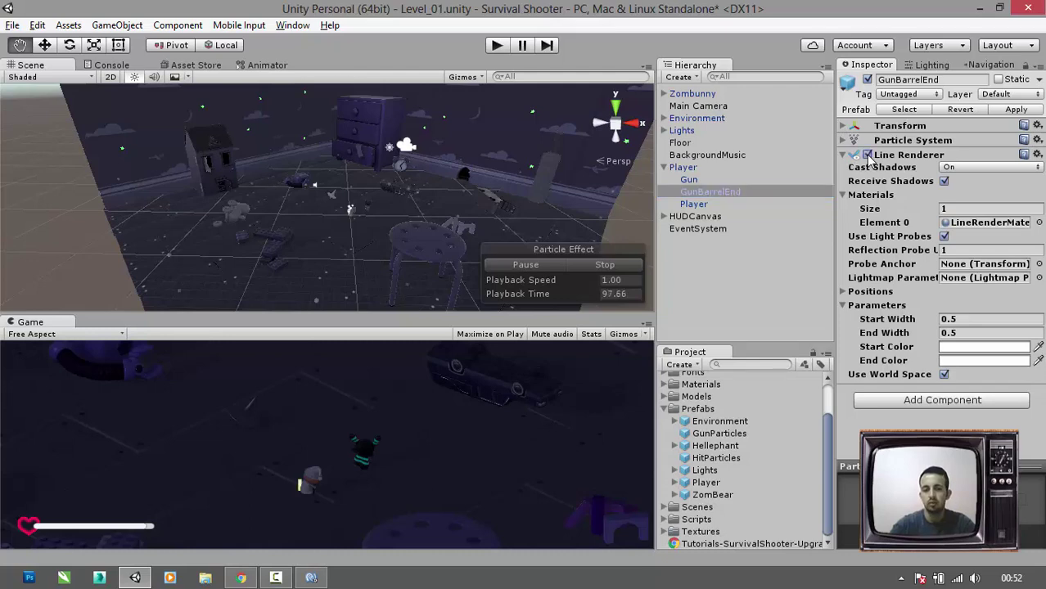
- Disable the Line Renderer and add a Light component to GunBarrelEnd
left_click(884, 156)
left_click(906, 179)
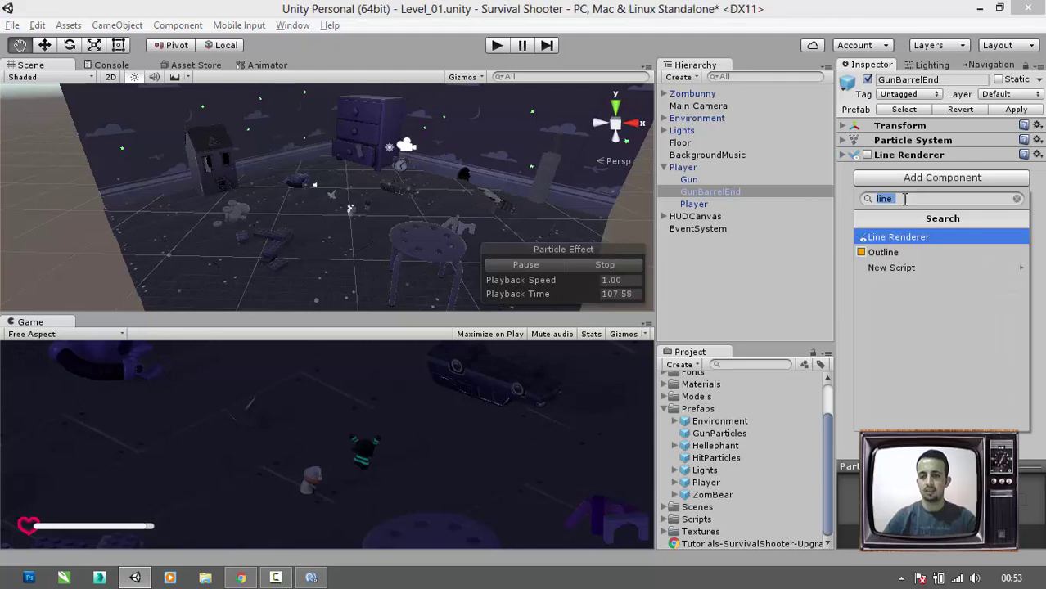
type("light")
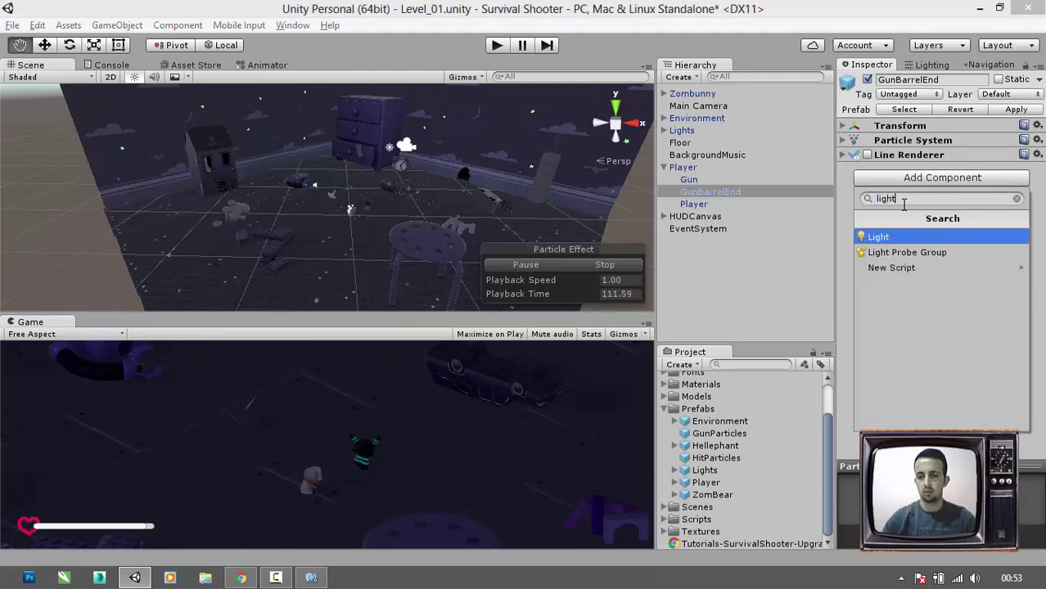
left_click(889, 238)
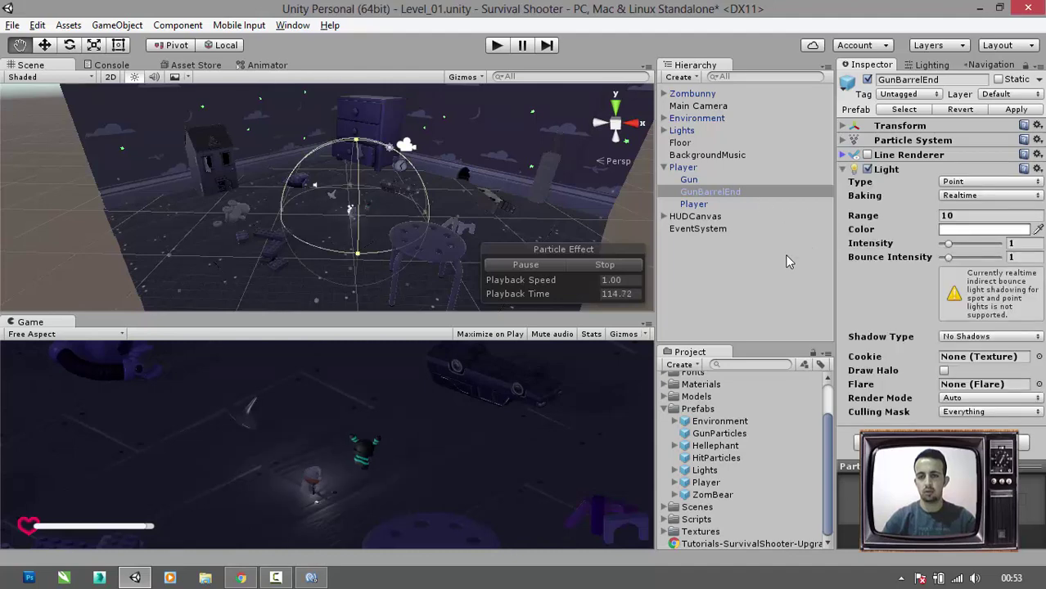
- Set the light colour to yellow FFF700 and switch the Light component off
left_click(962, 231)
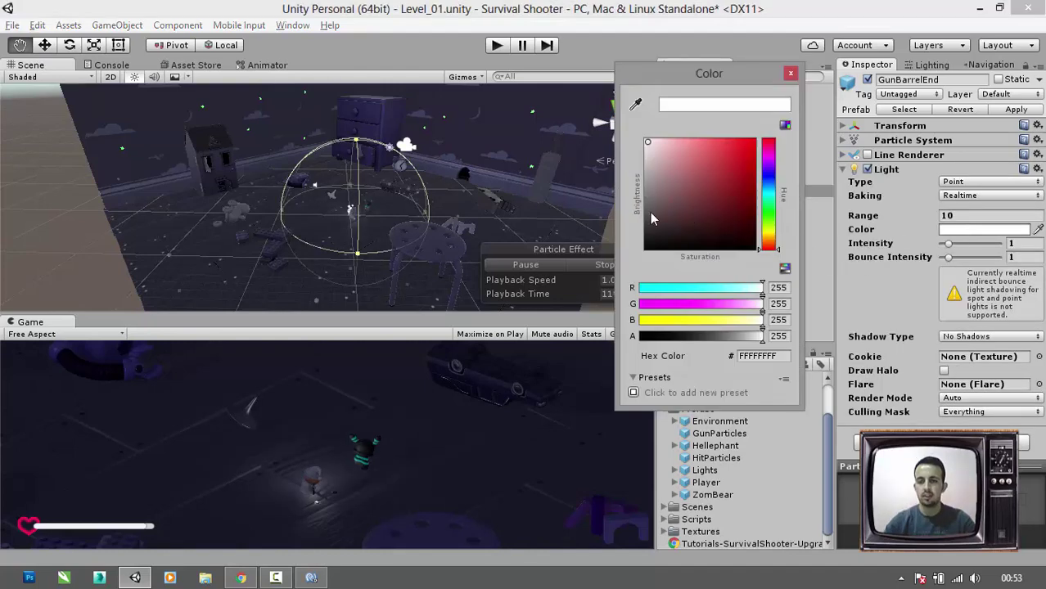
left_click_drag(769, 221, 770, 232)
left_click_drag(696, 164, 731, 154)
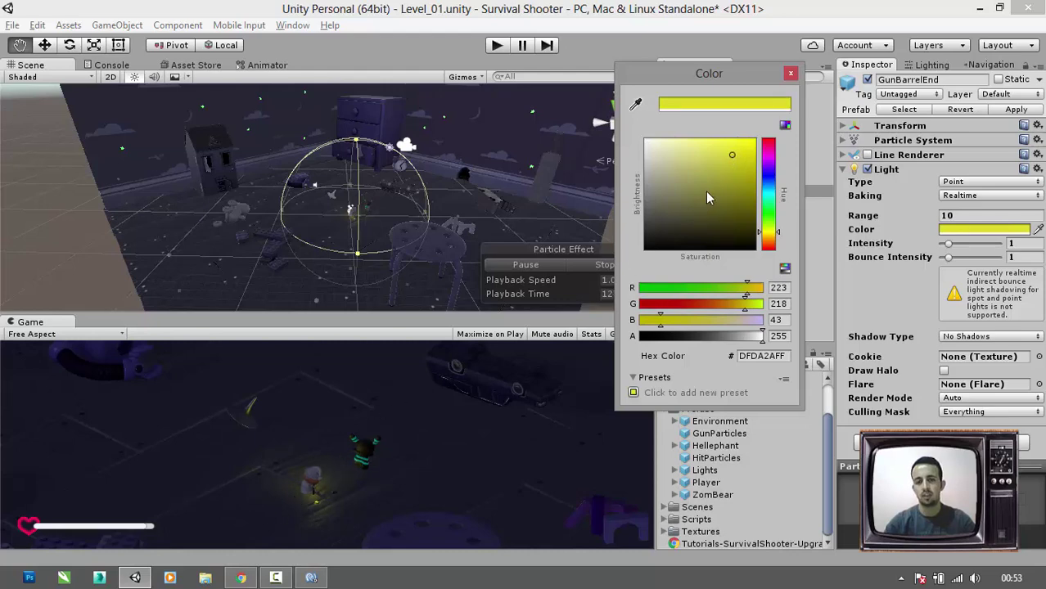
left_click_drag(727, 158, 768, 129)
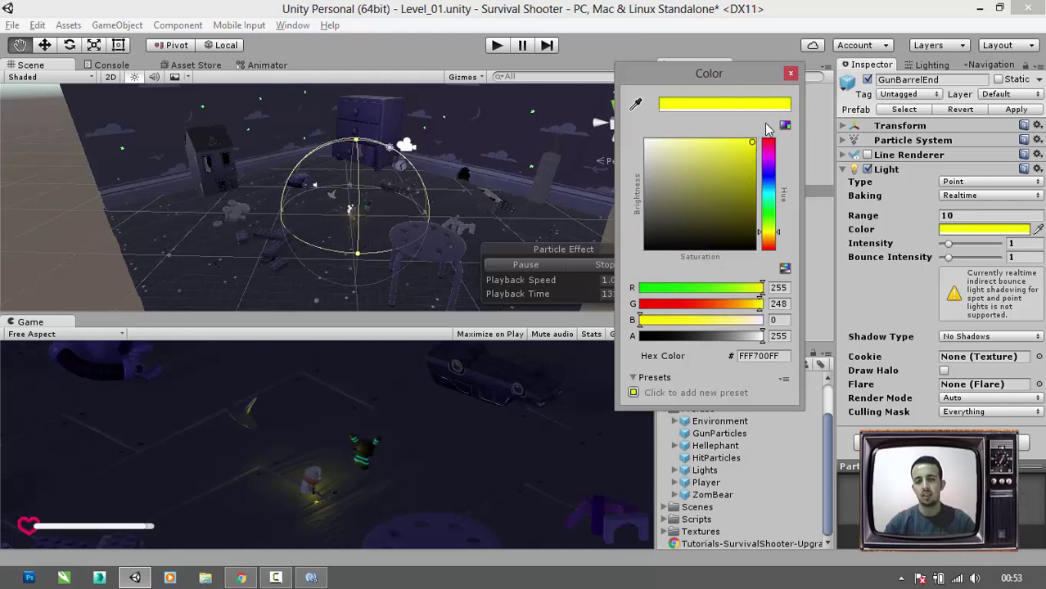
left_click(791, 73)
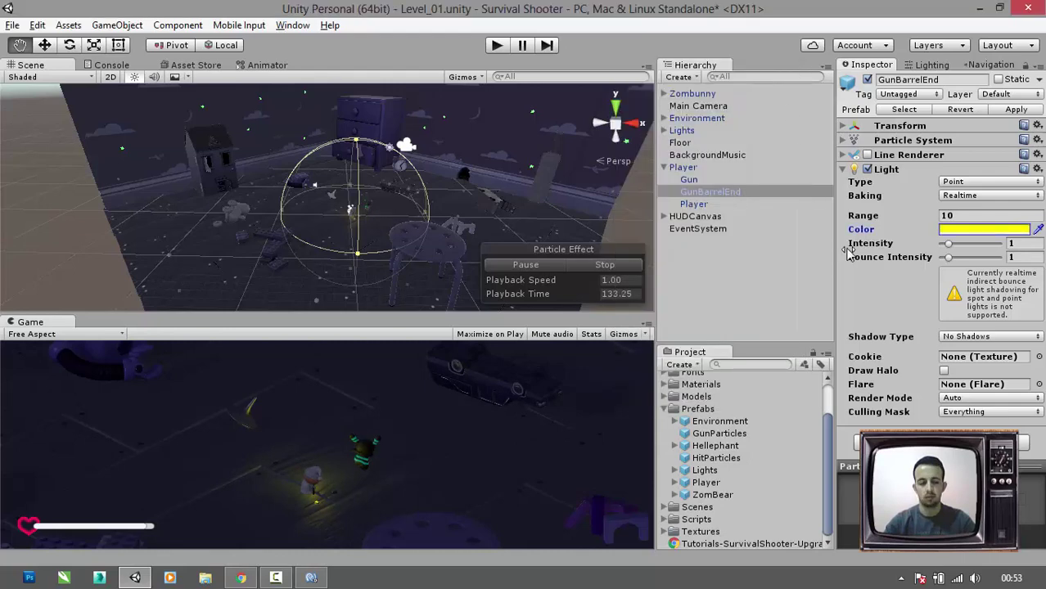
left_click(867, 169)
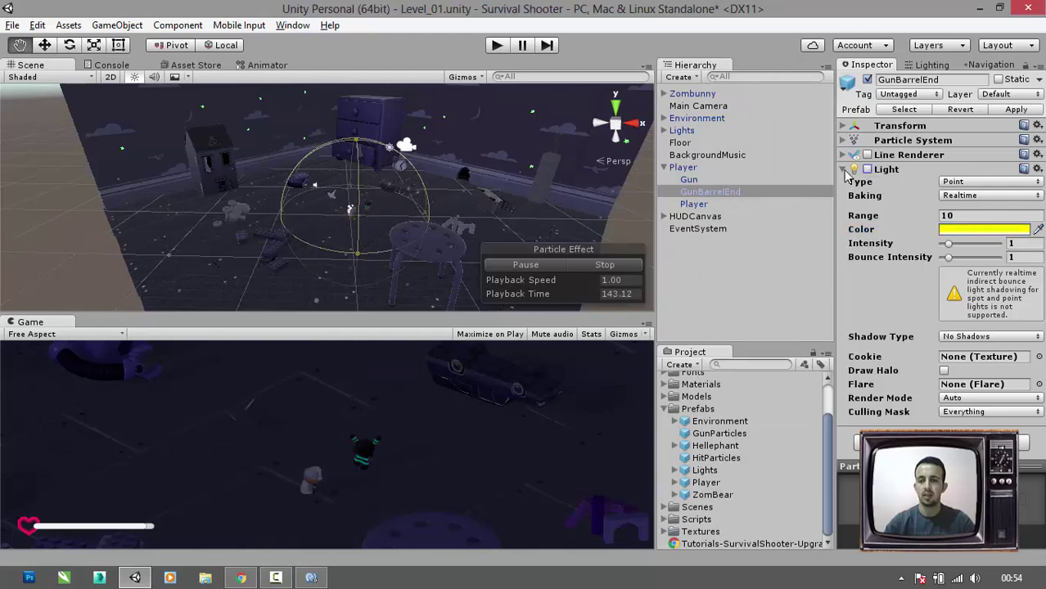
left_click(844, 170)
- Add an Audio Source to GunBarrelEnd using Player GunShot, with Play On Awake unticked
left_click(909, 193)
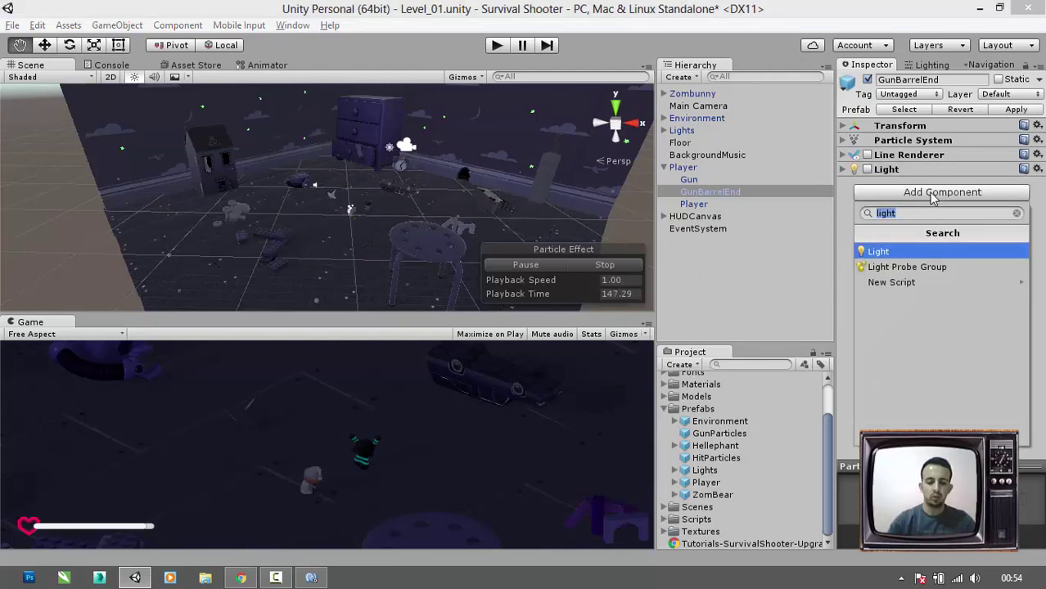
type("aud")
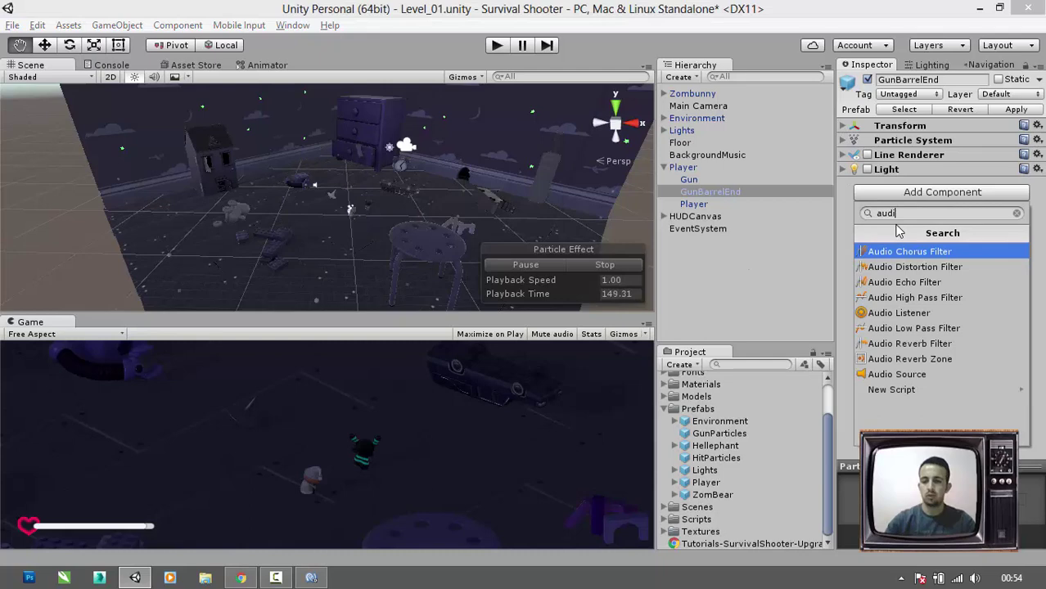
type("i")
left_click(898, 374)
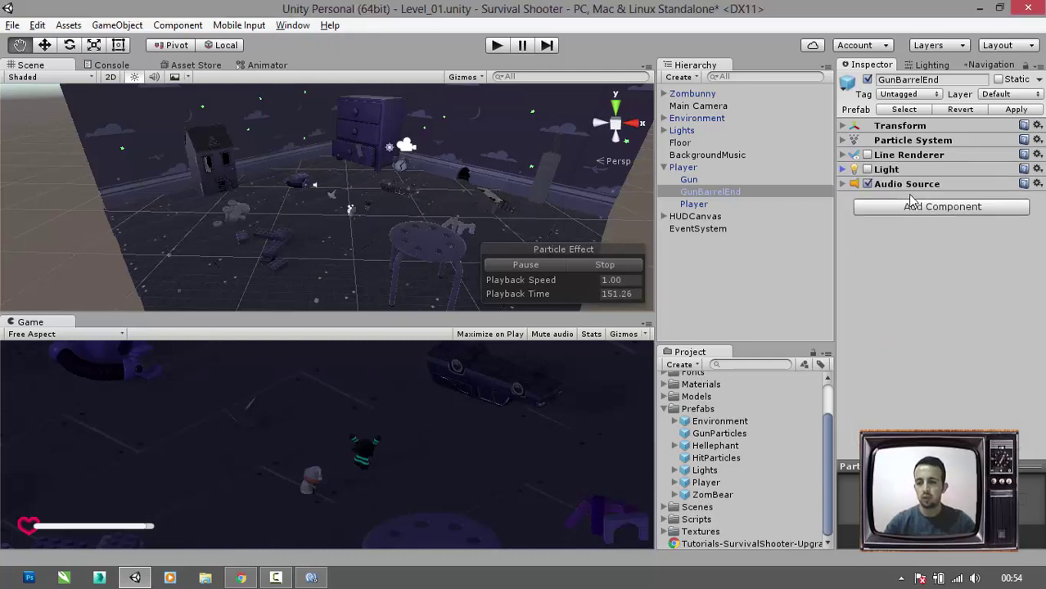
left_click(843, 184)
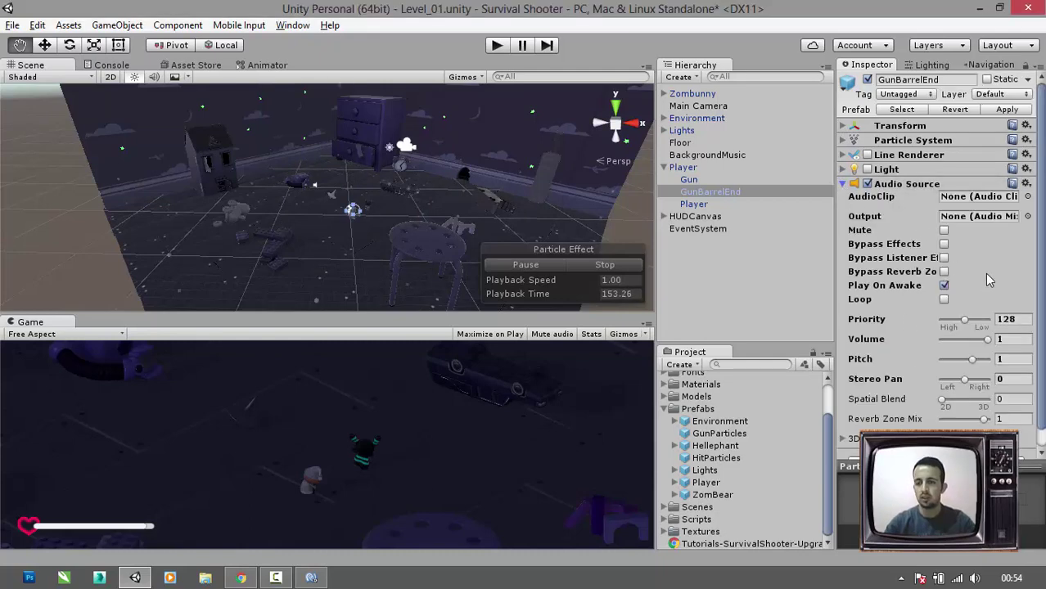
left_click(1027, 197)
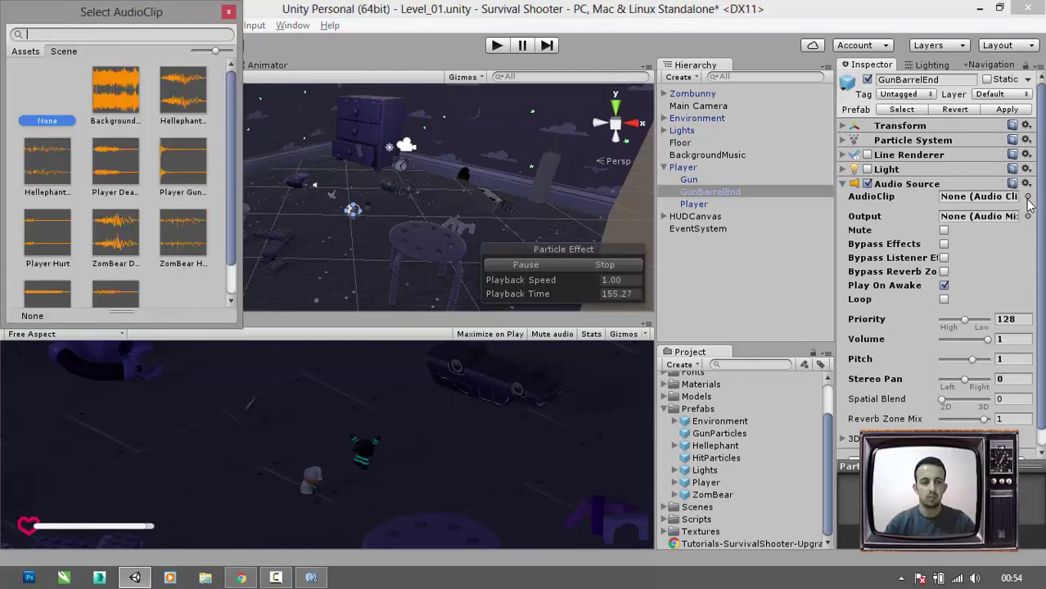
left_click(189, 183)
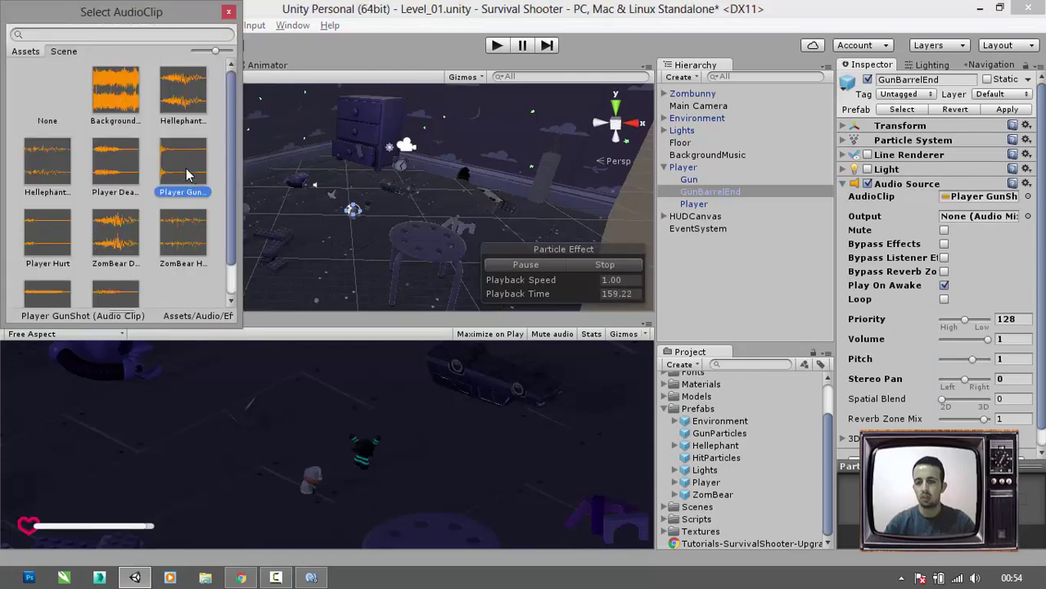
left_click(228, 11)
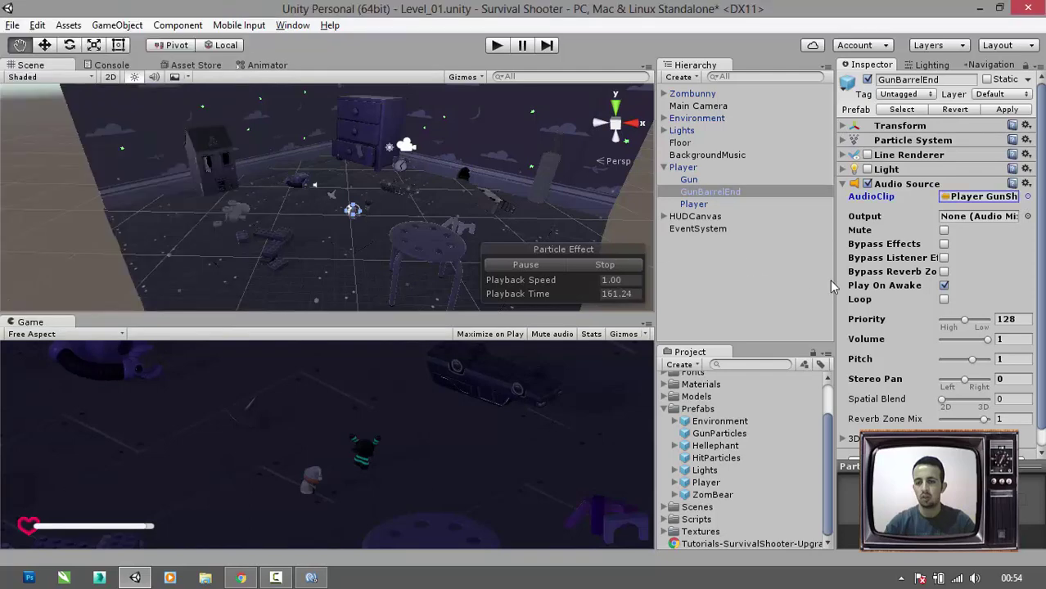
left_click(944, 285)
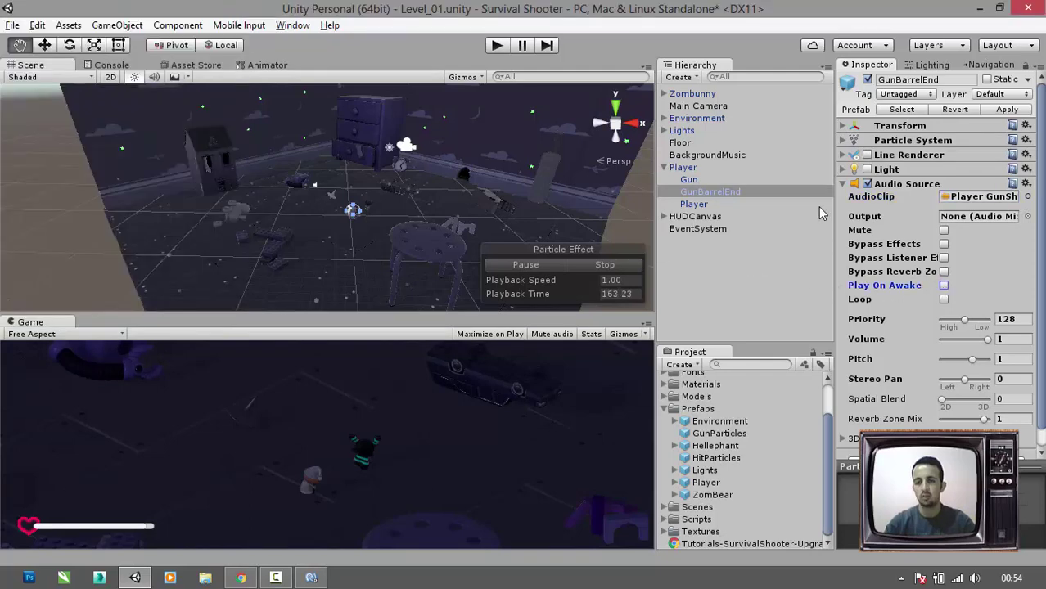
left_click(844, 184)
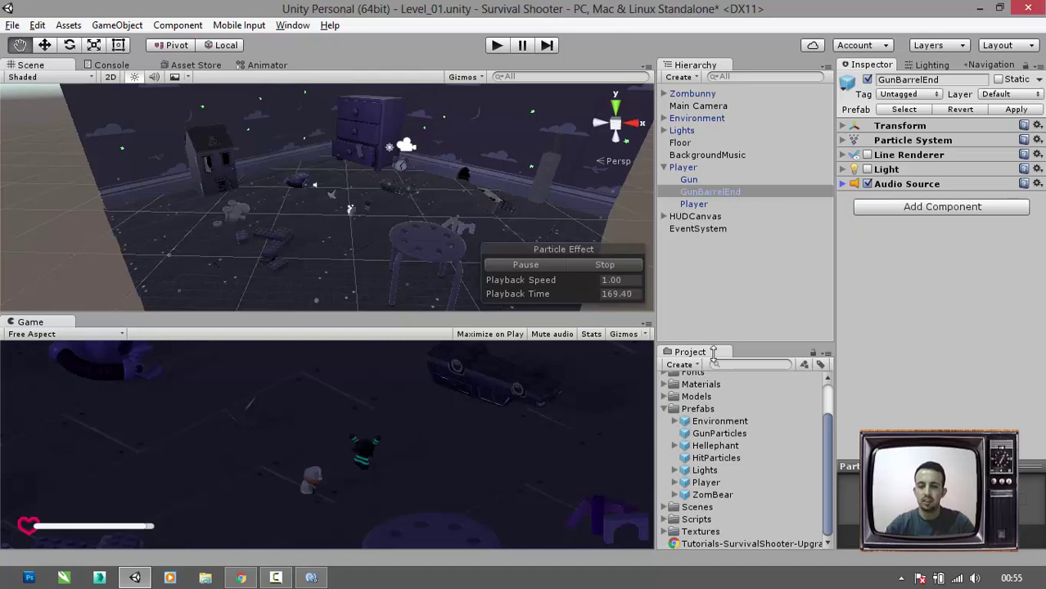
- Drag the PlayerShooting script from Scripts/Player onto GunBarrelEnd, then select Player
left_click(666, 409)
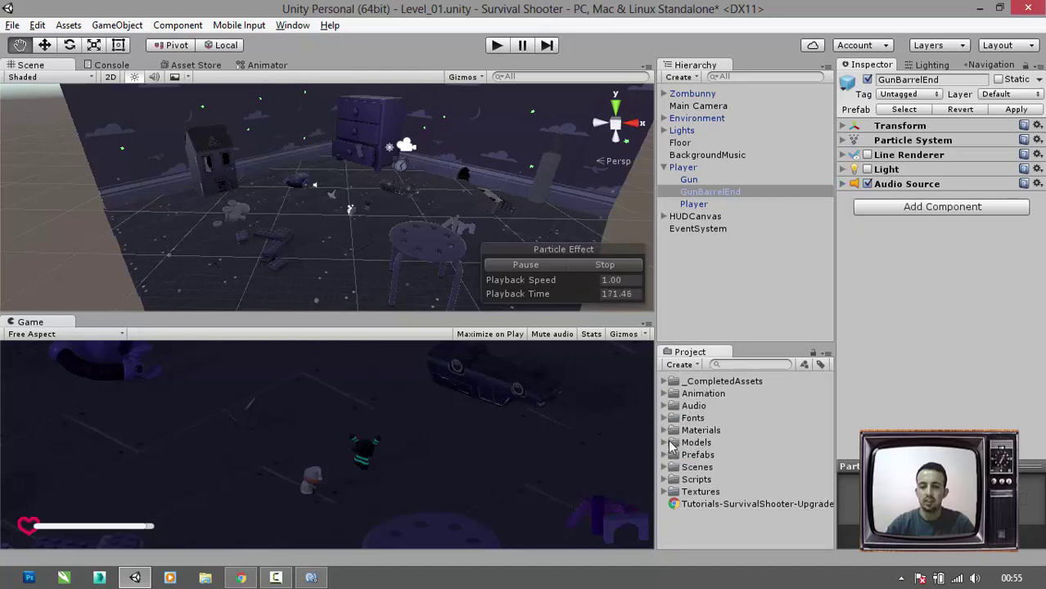
left_click(667, 480)
scroll(670, 485, "down", 3)
left_click(676, 483)
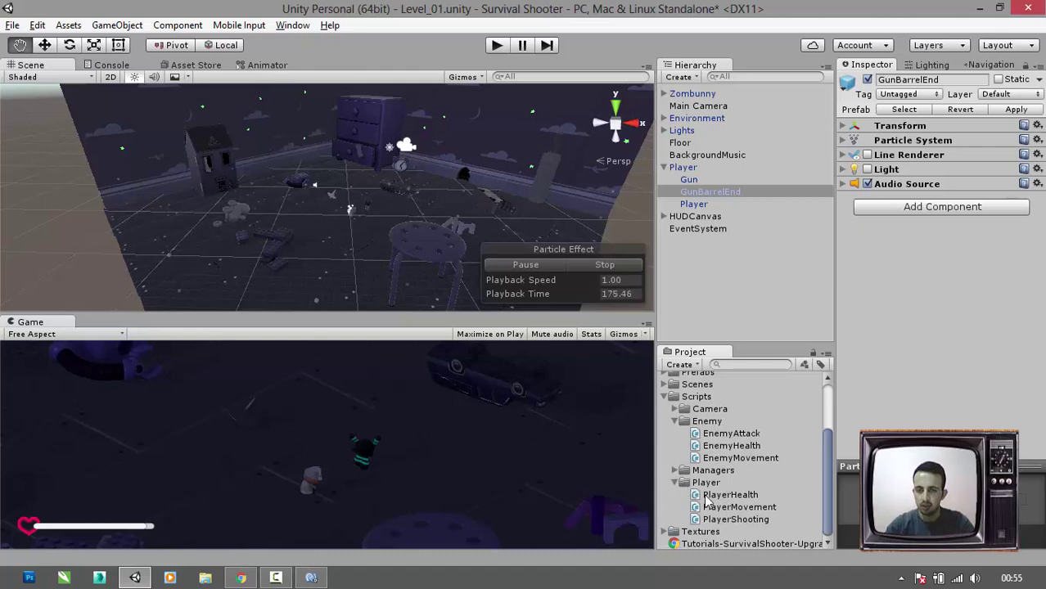
left_click_drag(724, 521, 718, 195)
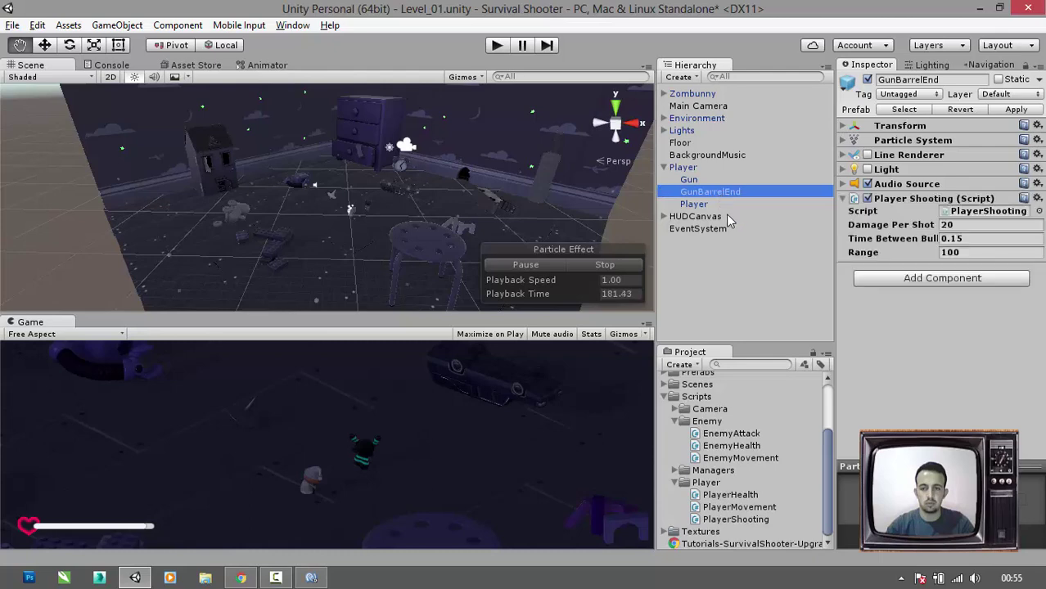
left_click(690, 169)
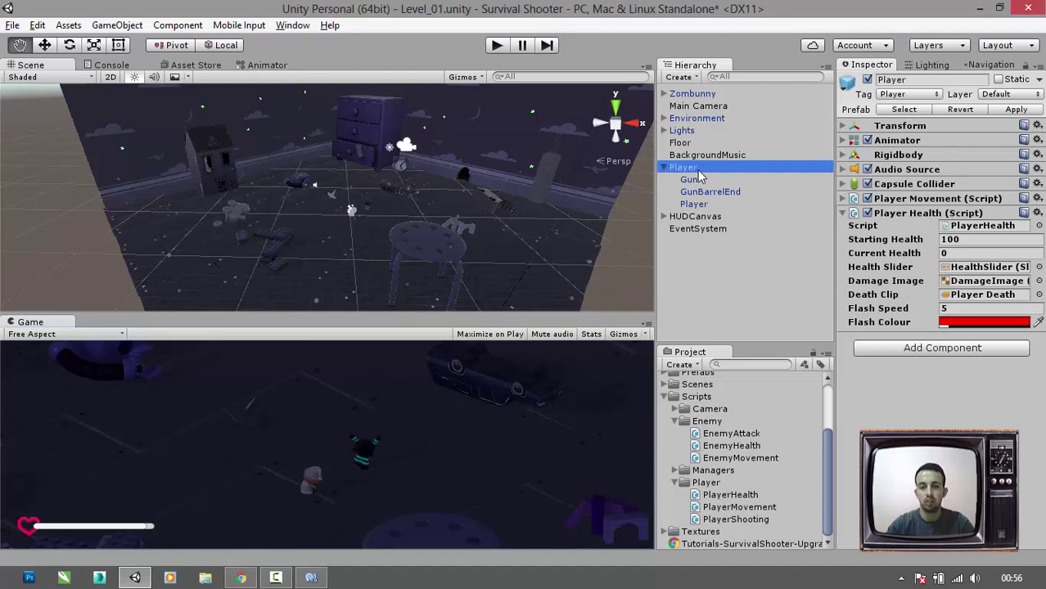
- Apply the Player changes to its prefab and test-play the level, moving the player around
left_click(1016, 109)
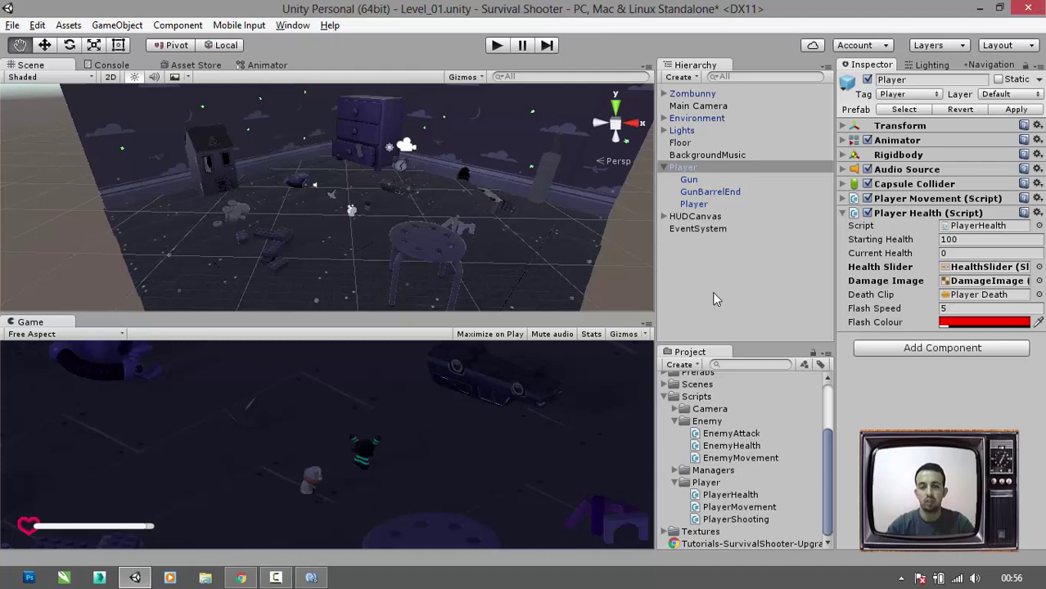
left_click(497, 46)
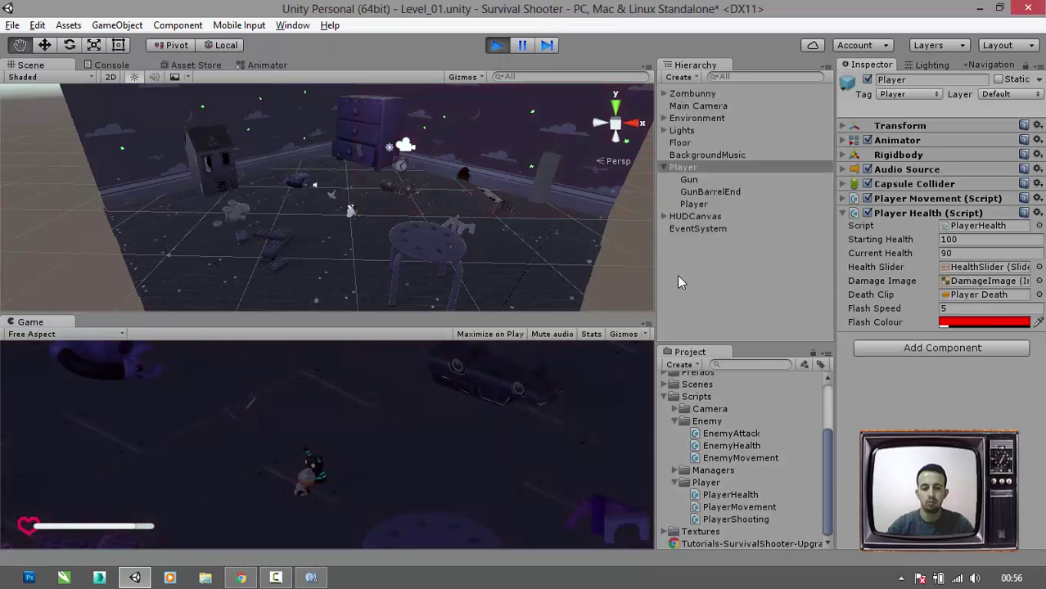
key("s")
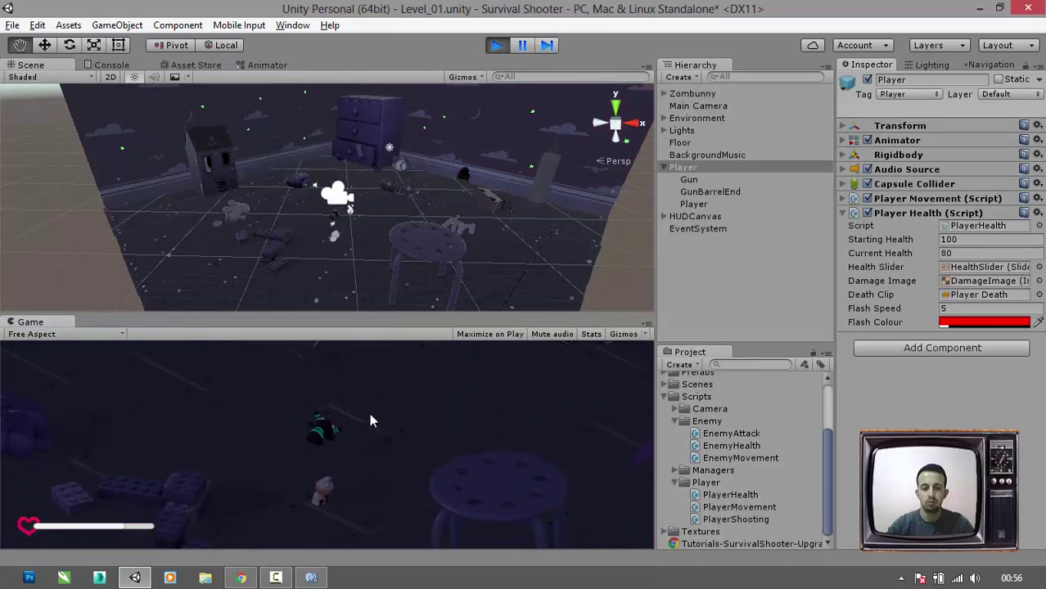
key("s")
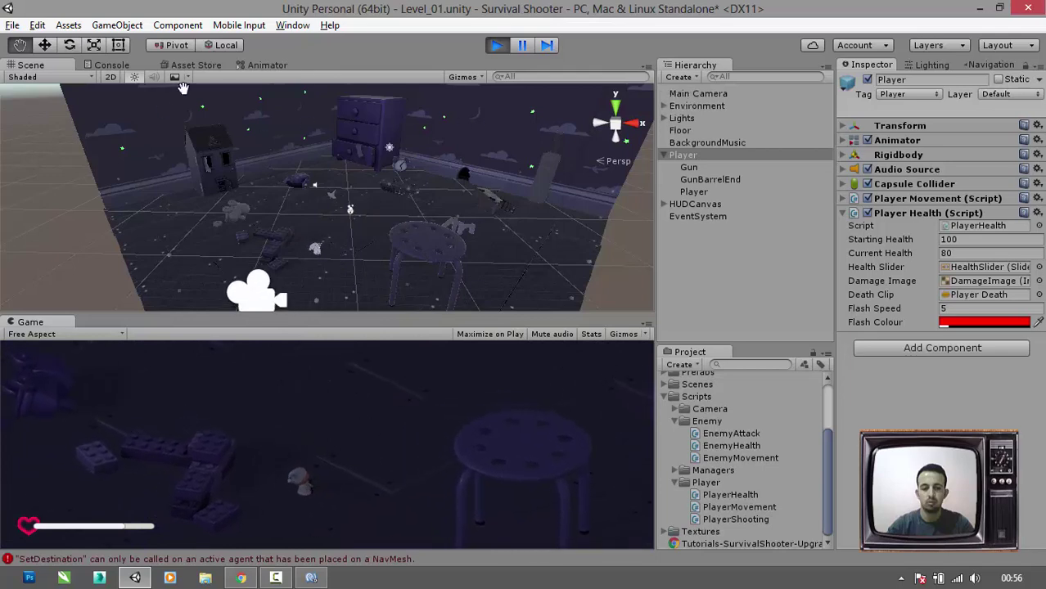
left_click(500, 45)
- Check the NavMesh SetDestination errors in the Console, then select the EnemyMovement script
left_click(123, 65)
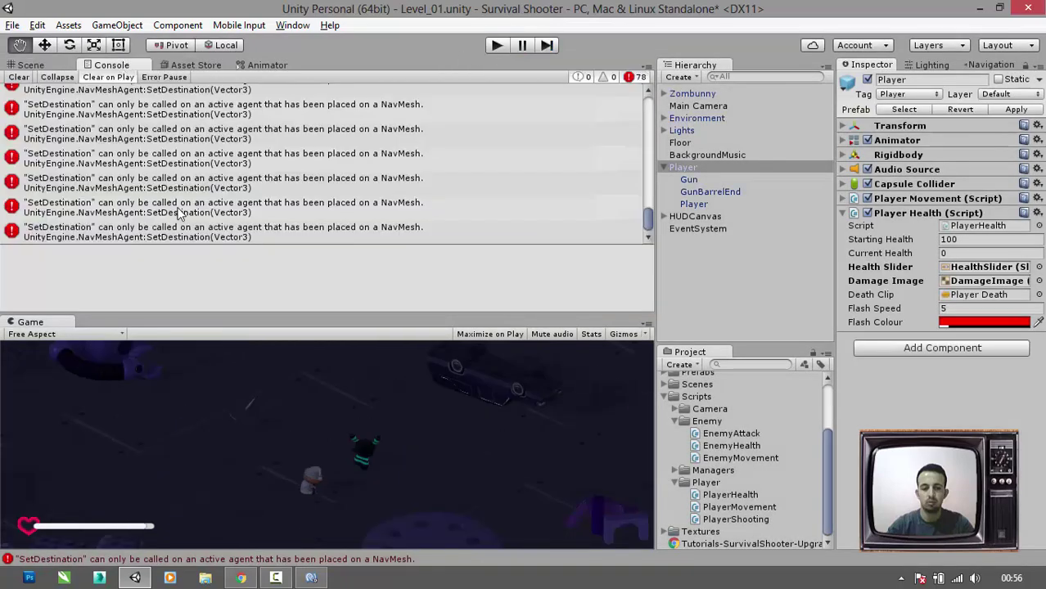
scroll(286, 221, "up", 5)
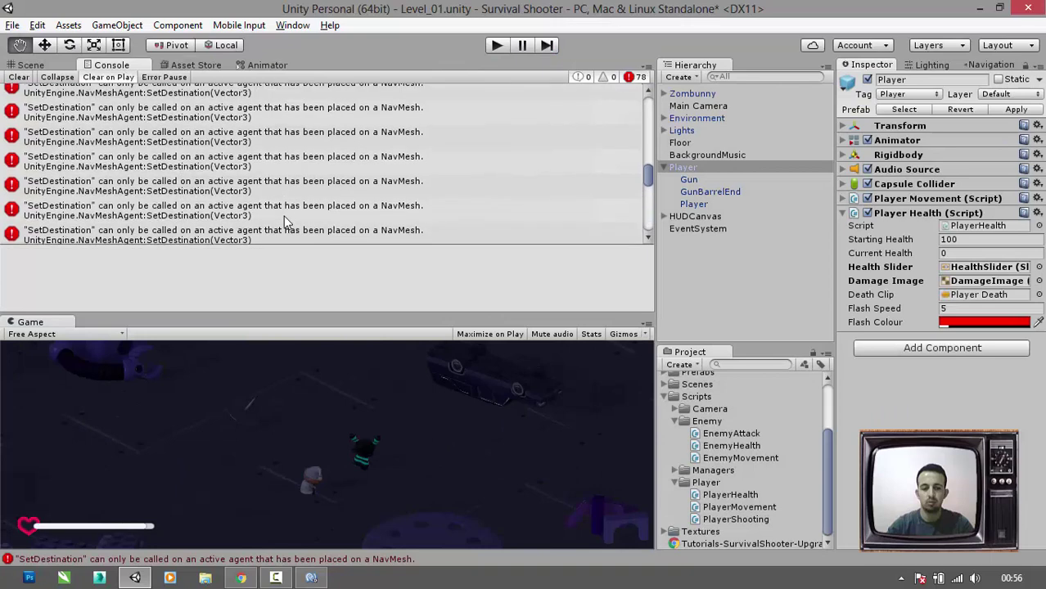
key("ctrl+1")
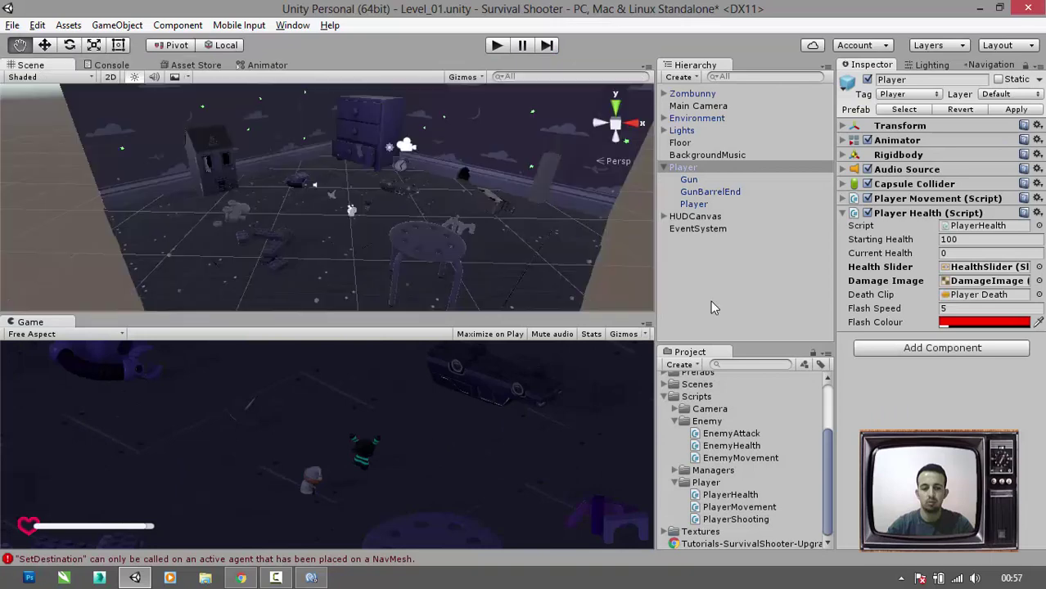
left_click(735, 459)
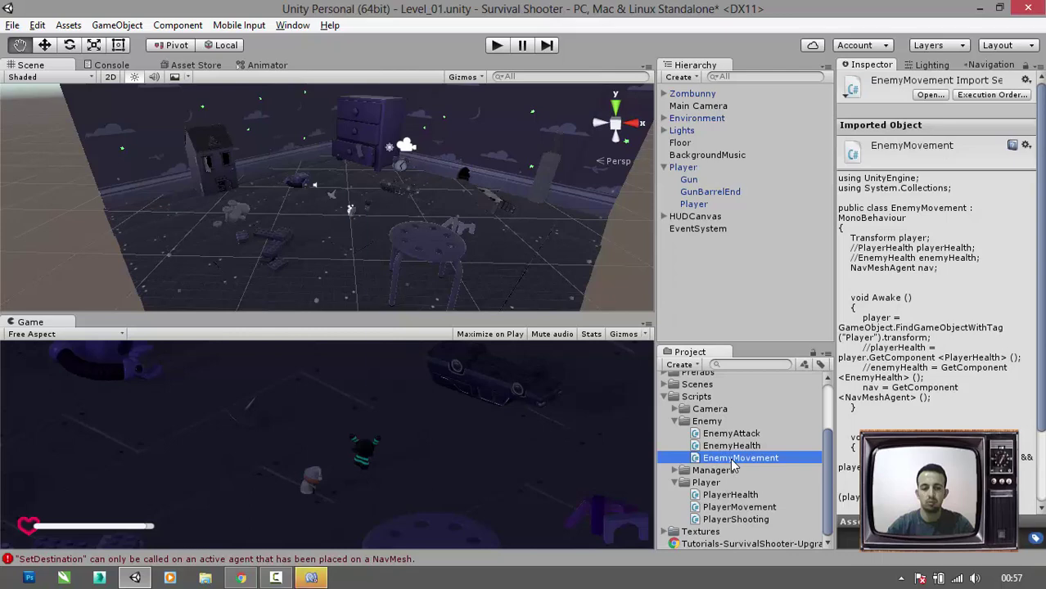
- In EnemyMovement.cs, uncomment the playerHealth and enemyHealth declarations and their Awake lookups
double_click(734, 459)
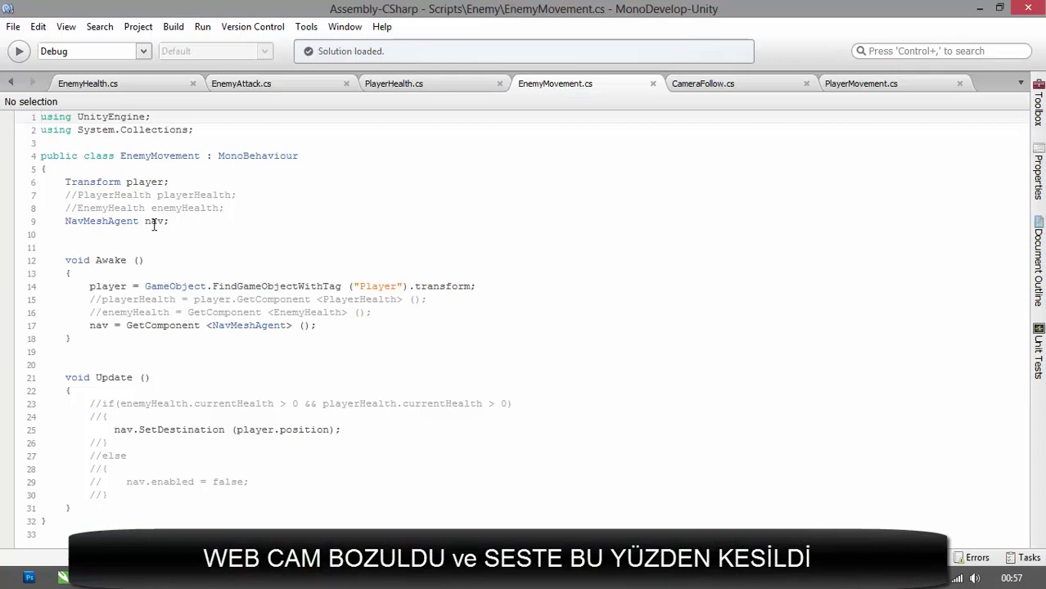
left_click(78, 197)
key("BackSpace")
key("BackSpace")
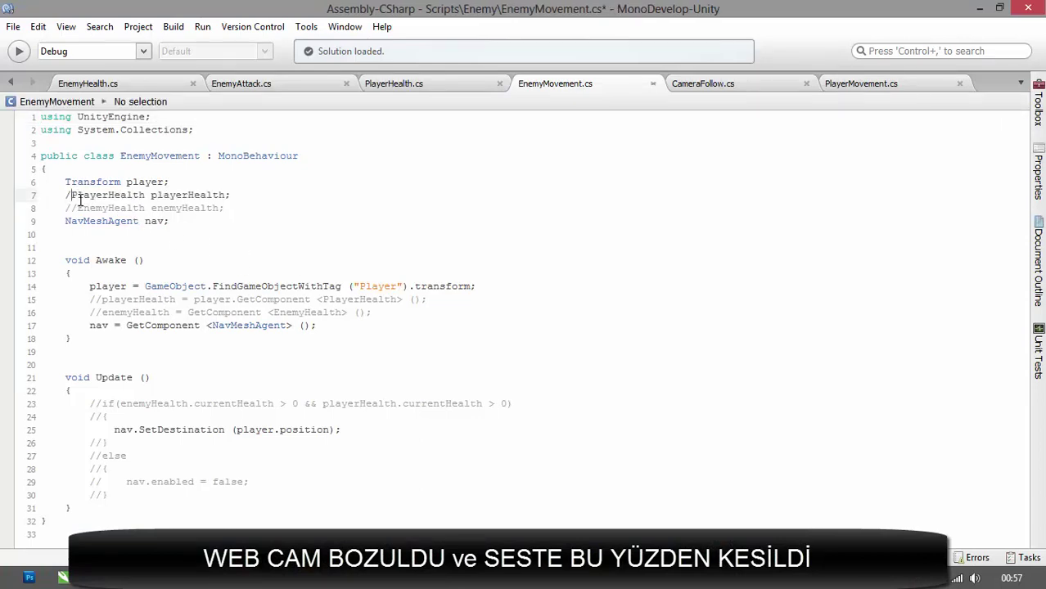
left_click(78, 209)
key("BackSpace")
key("BackSpace")
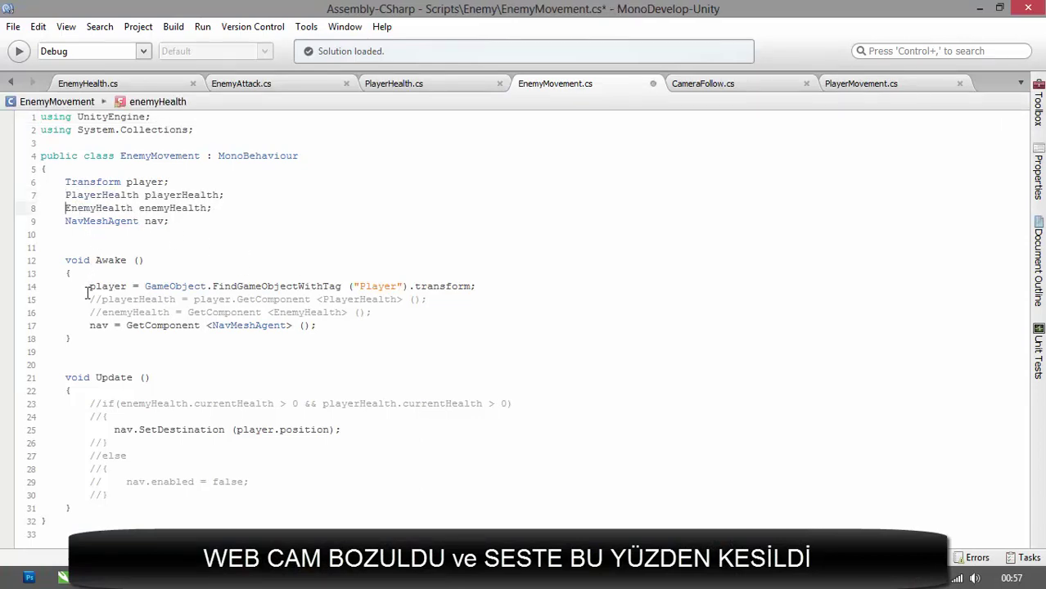
left_click(102, 301)
key("BackSpace")
key("BackSpace")
left_click(102, 312)
key("BackSpace")
key("BackSpace")
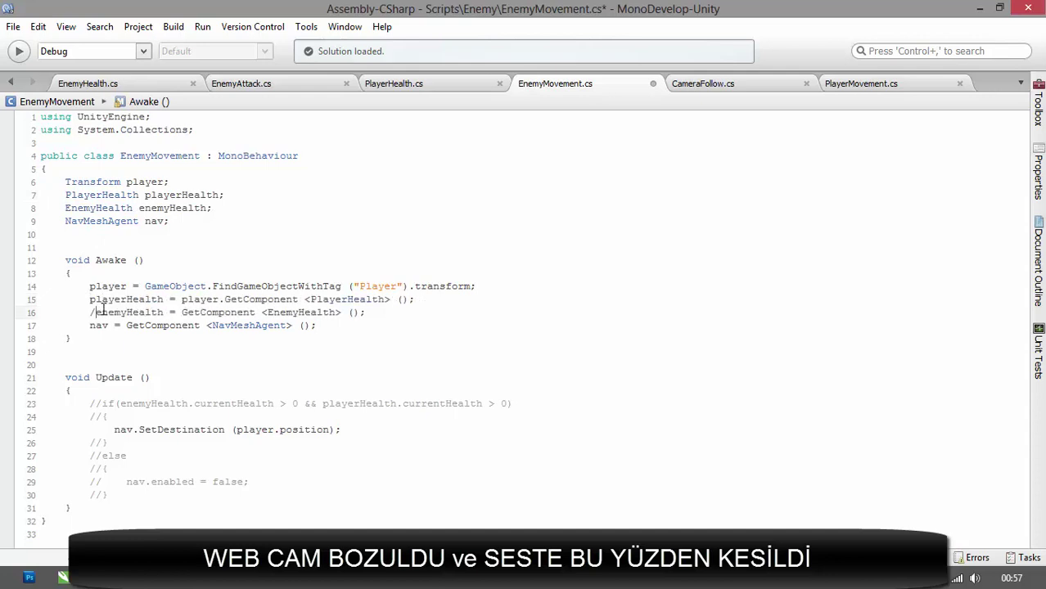
- Uncomment the health-check if condition in Update along with its braces
left_click(104, 402)
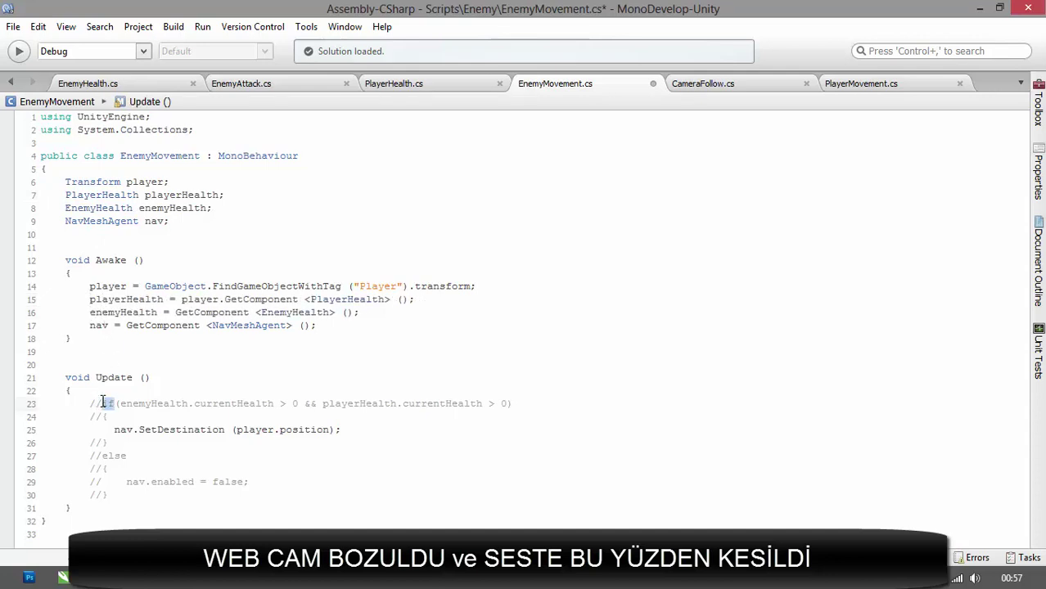
key("BackSpace")
key("ctrl+z")
left_click(104, 404)
key("BackSpace")
key("BackSpace")
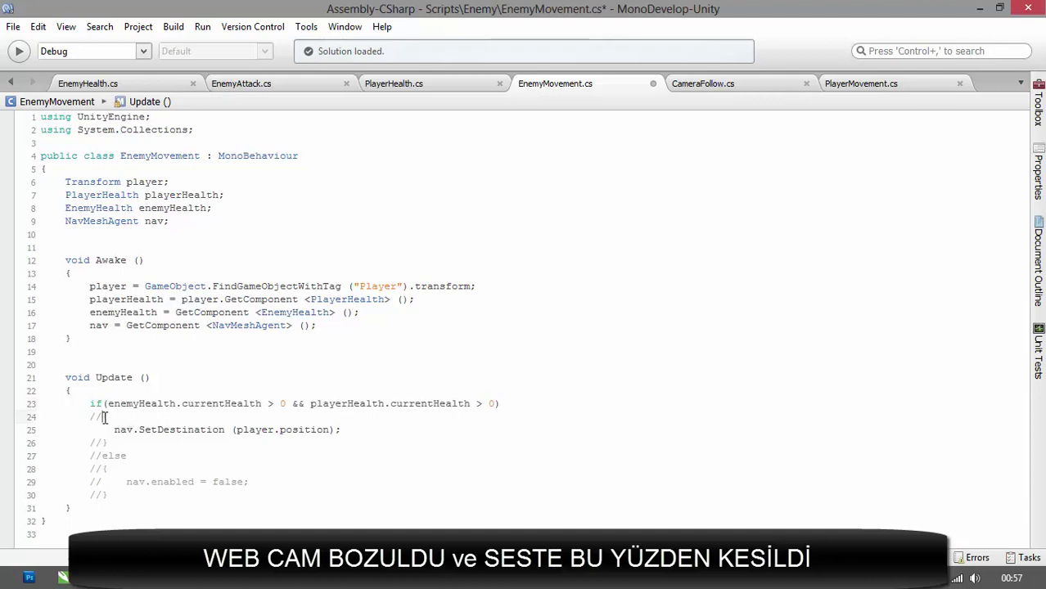
left_click(104, 418)
key("BackSpace")
key("BackSpace")
left_click(103, 443)
key("BackSpace")
key("BackSpace")
- Uncomment the else branch with nav.enabled = false, then save EnemyMovement.cs
left_click(102, 456)
key("BackSpace")
key("BackSpace")
left_click(101, 469)
key("BackSpace")
key("BackSpace")
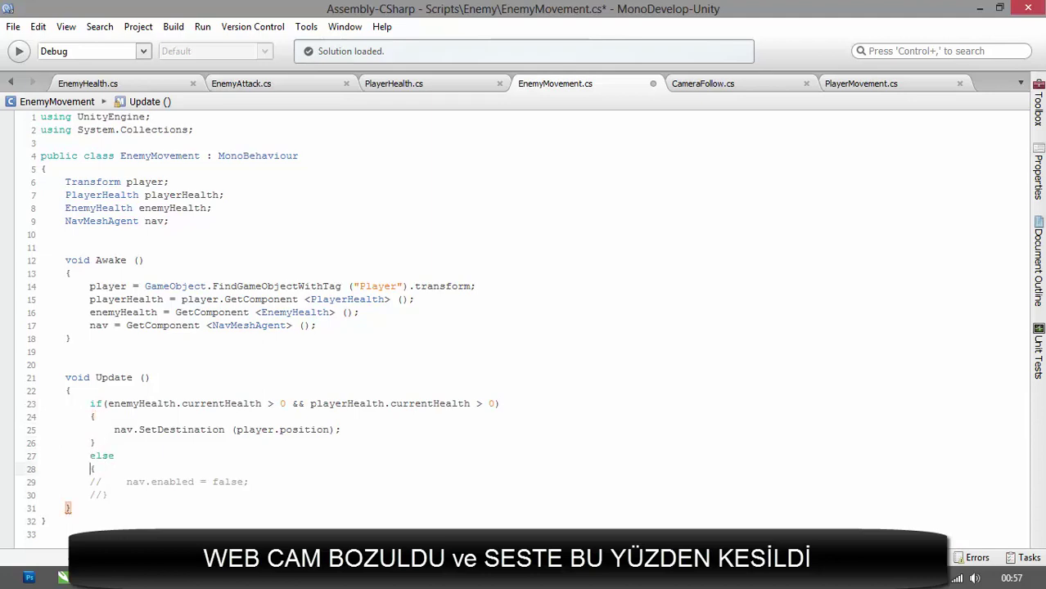
left_click(102, 483)
key("BackSpace")
key("BackSpace")
left_click(103, 494)
key("BackSpace")
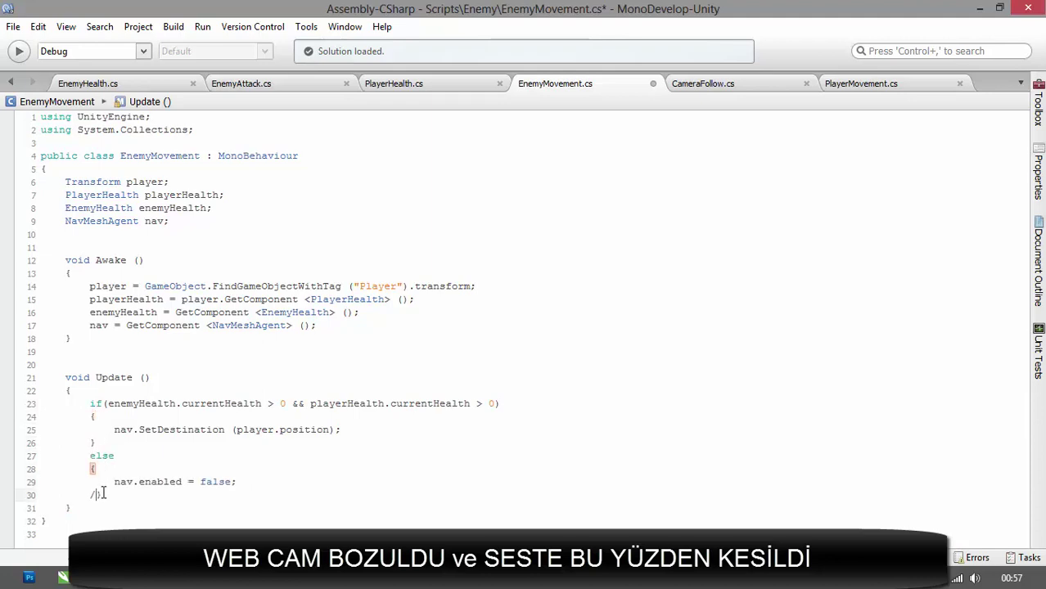
key("BackSpace")
left_click(124, 484)
key("ctrl+s")
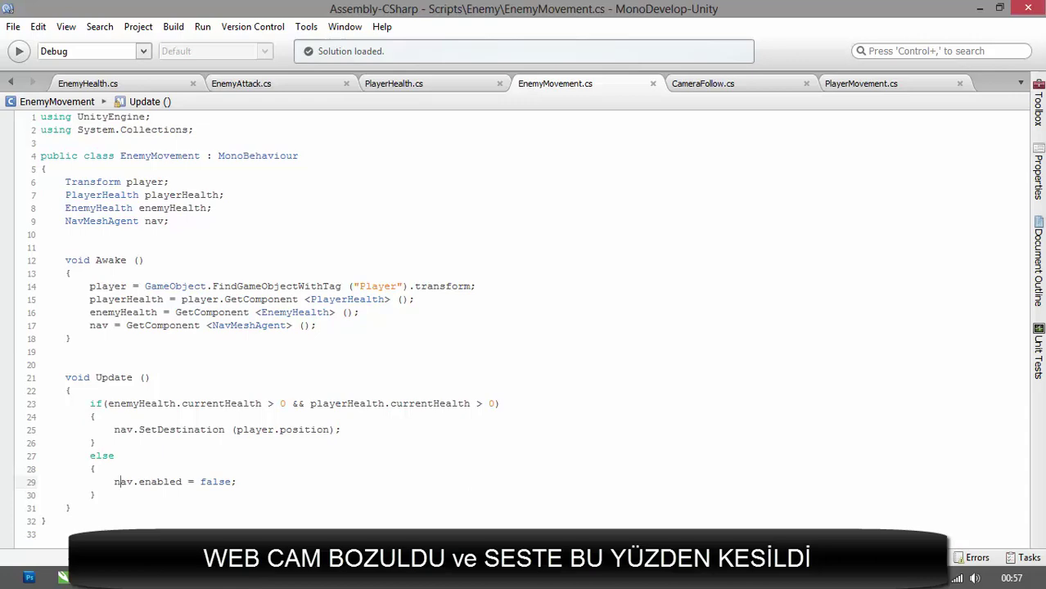
key("alt+Tab")
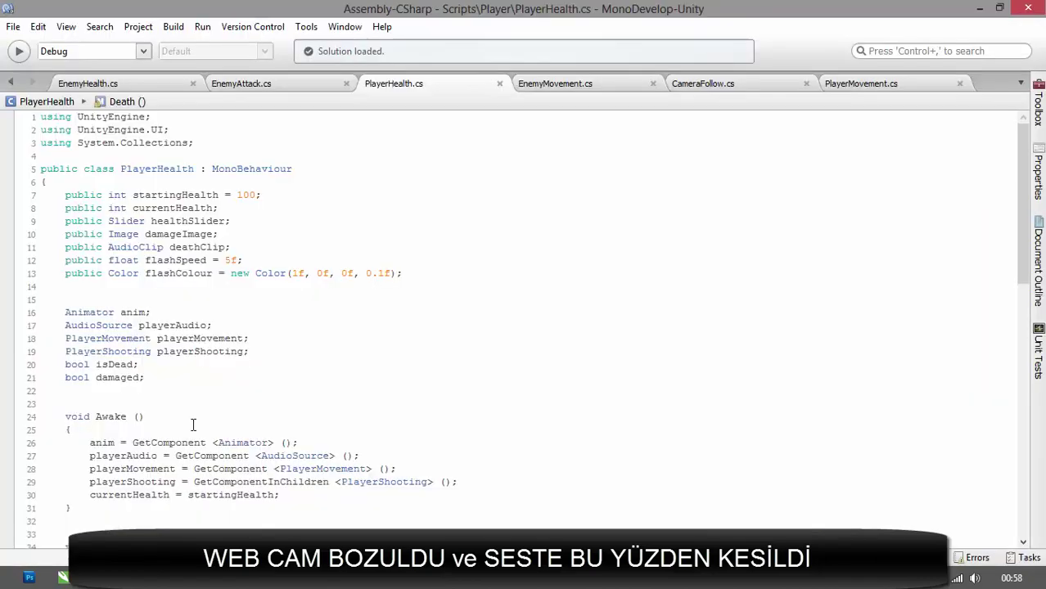
- Play-test the level, moving and shooting while the Zombunny chases, then stop and bring up PlayerHealth.cs
key("alt+Tab")
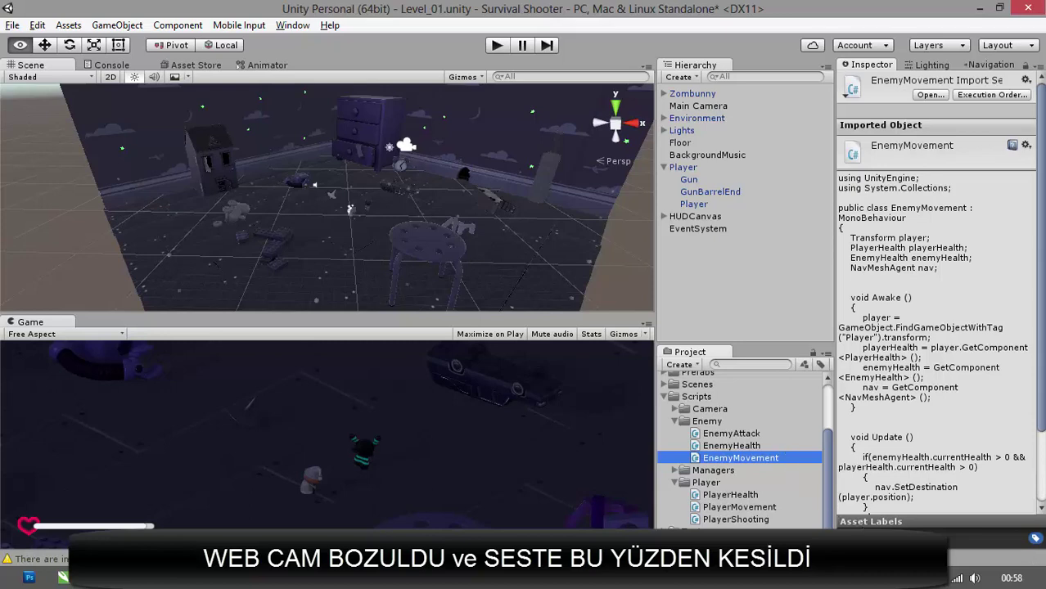
left_click(502, 46)
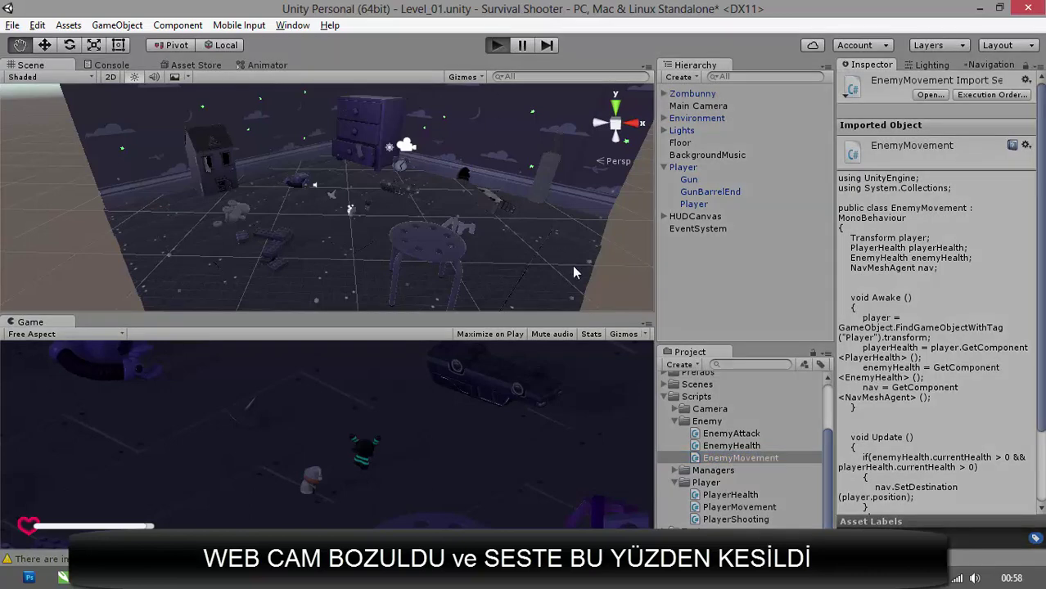
left_click(430, 469)
key("d")
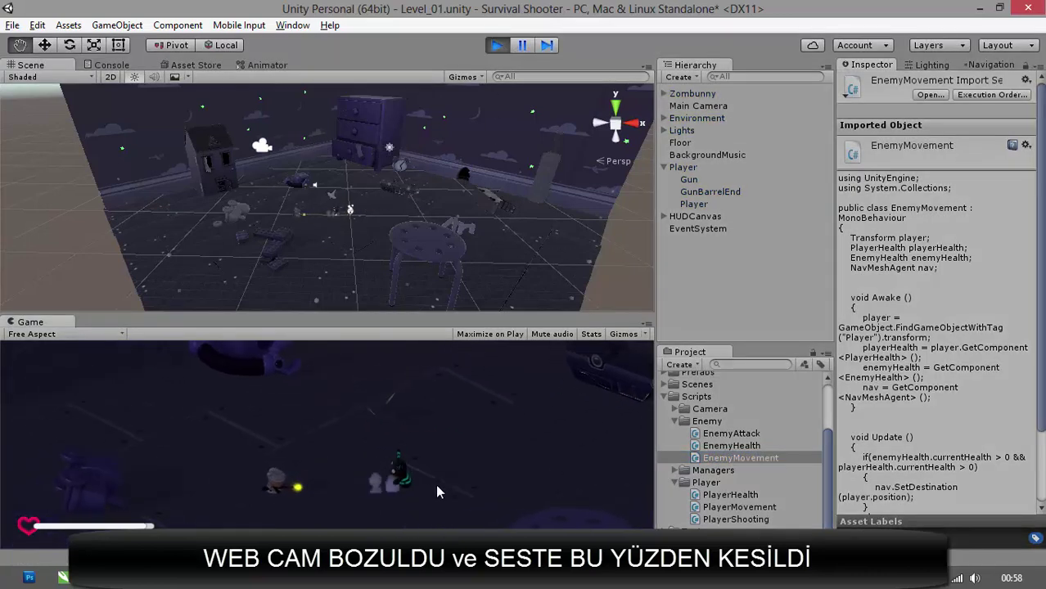
key("a")
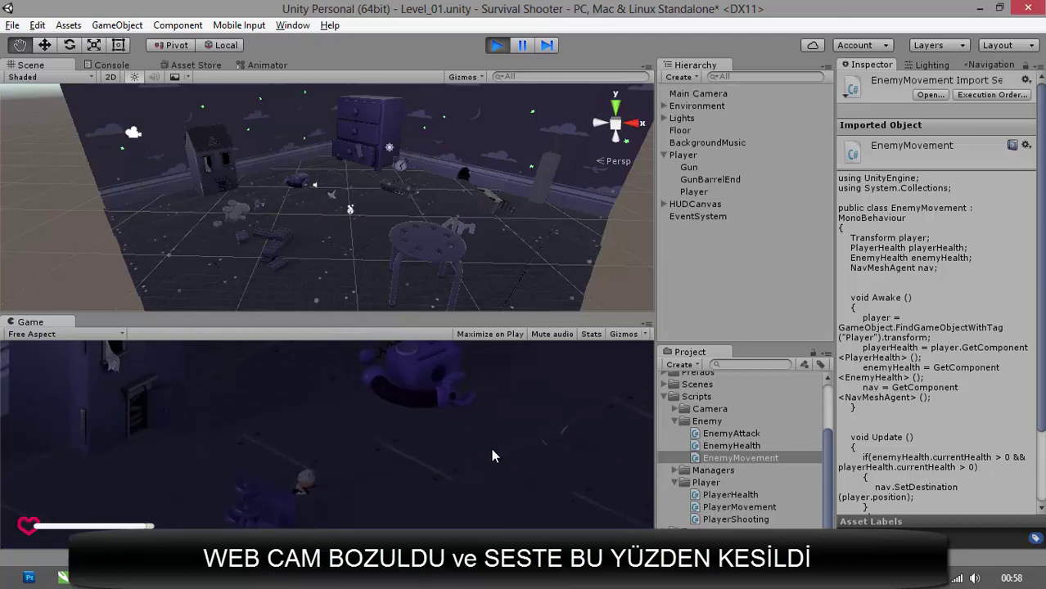
key("d")
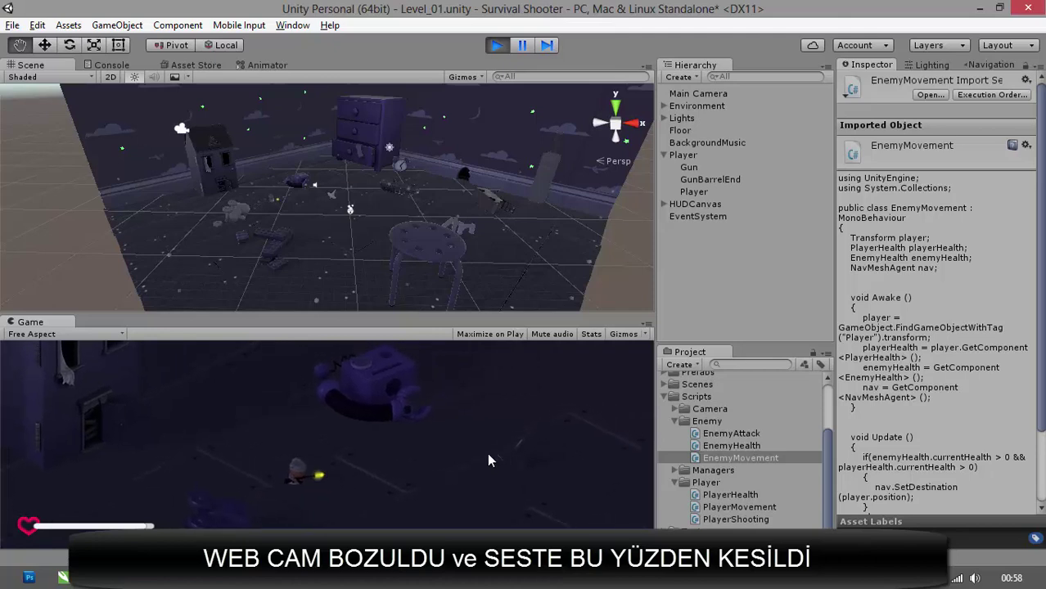
key("s")
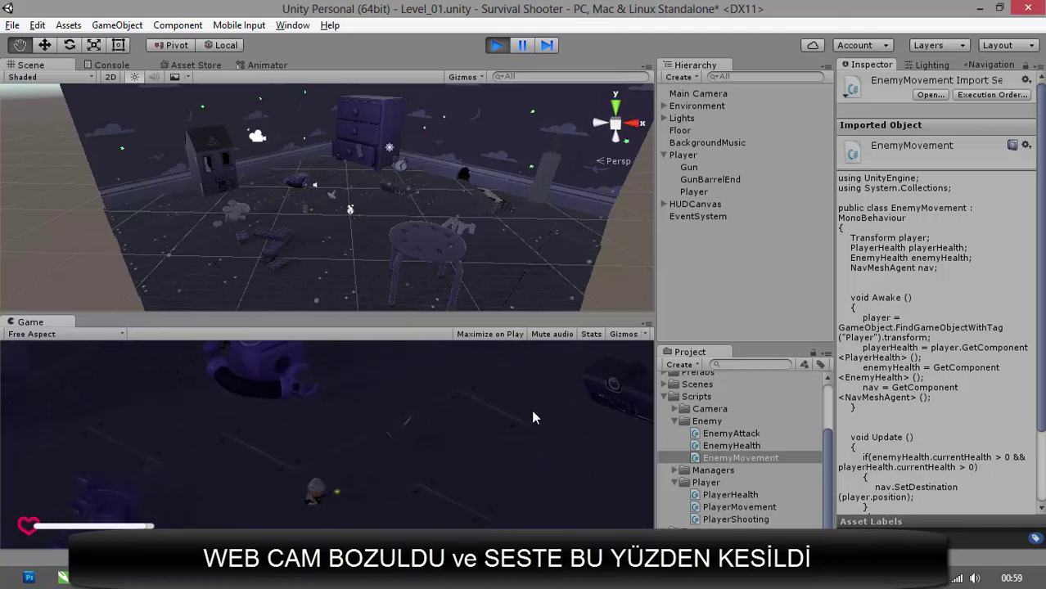
left_click(524, 409)
key("s")
left_click(267, 422)
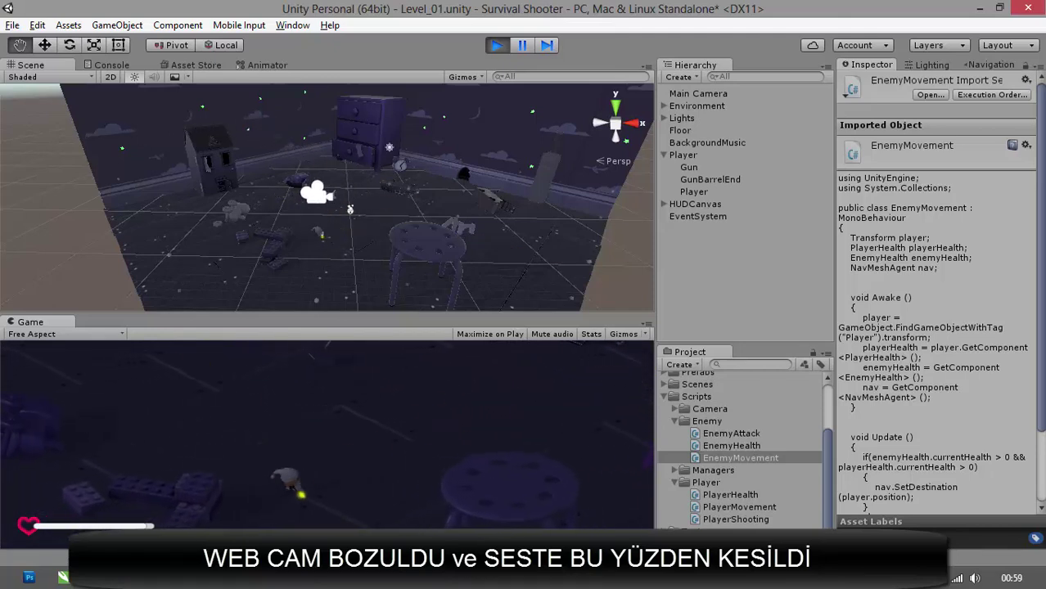
left_click(495, 48)
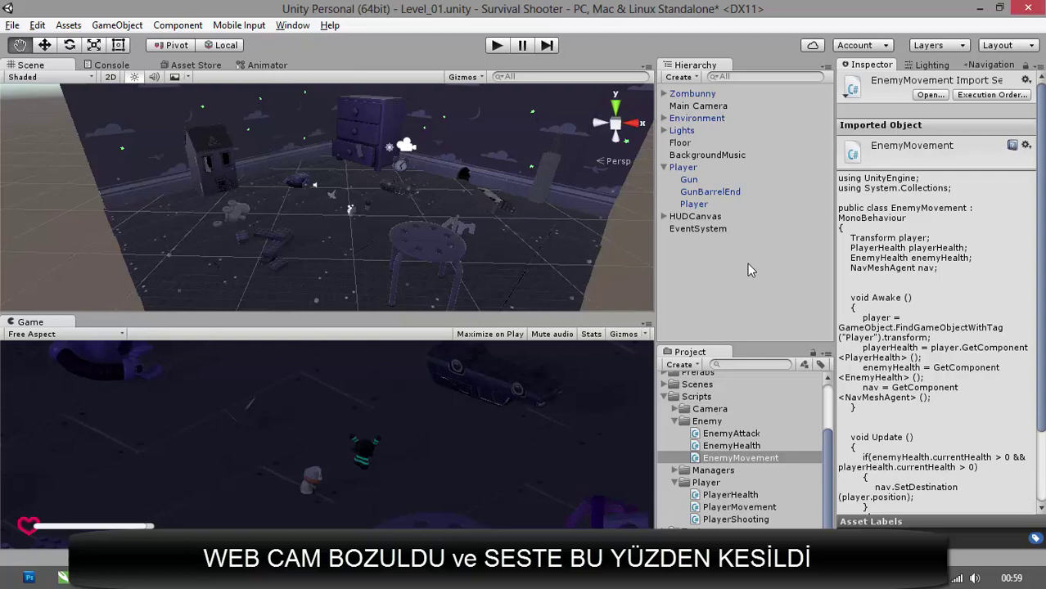
key("alt+Tab")
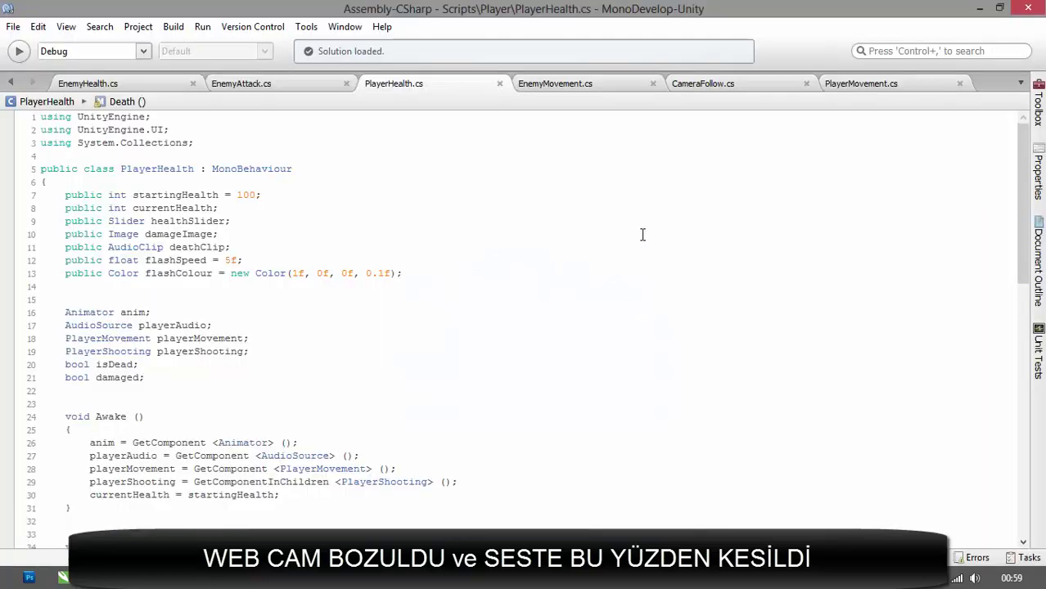
- Bring the Unity editor back to the front from the taskbar
left_click(980, 8)
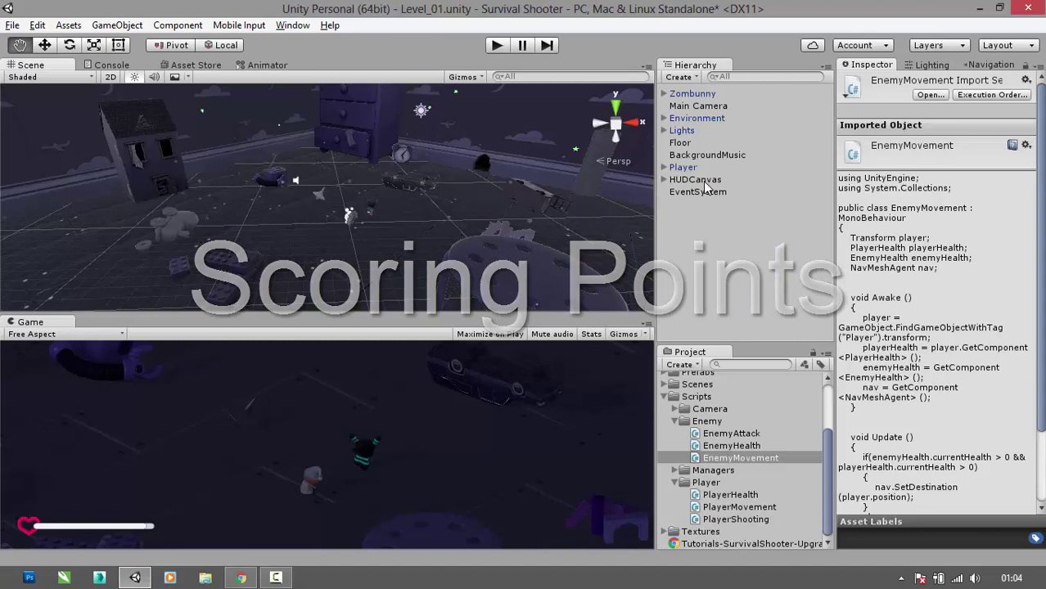
- Add a UI Text object under HUDCanvas
left_click(702, 181)
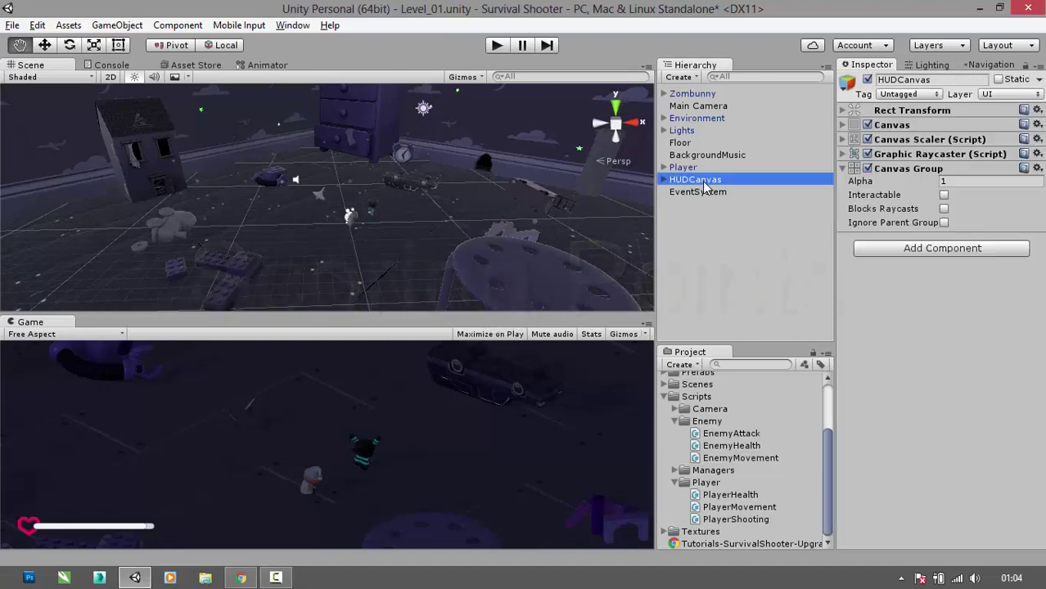
right_click(702, 181)
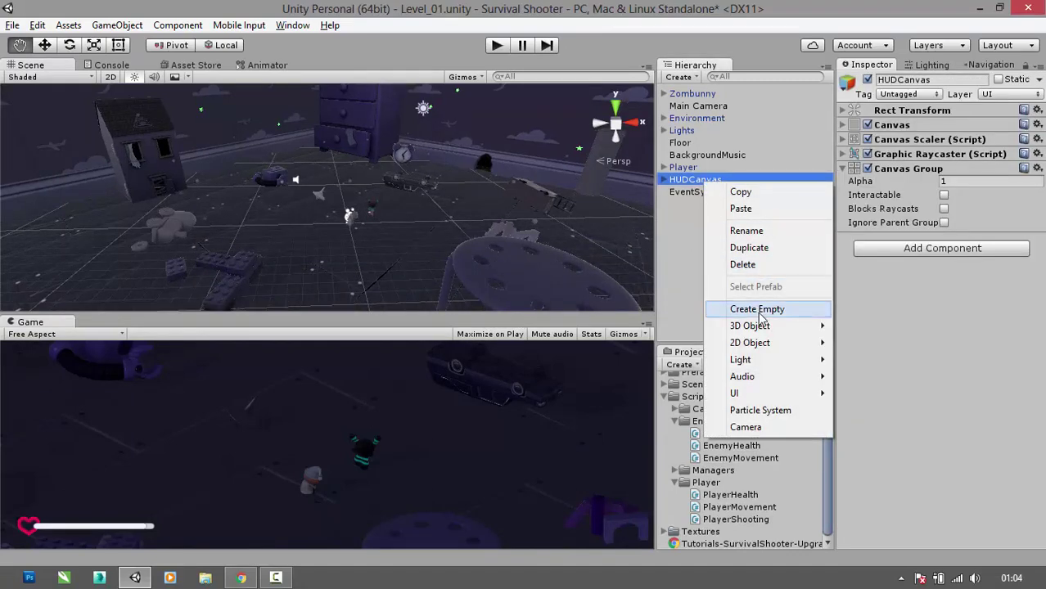
mouse_move(804, 401)
left_click(867, 194)
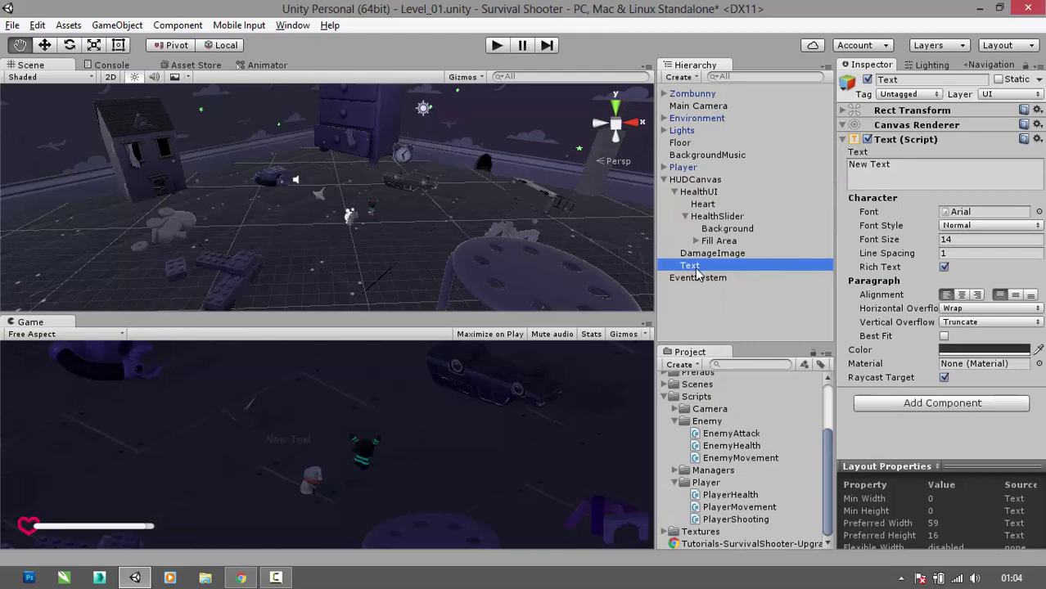
- Rename the new Text object to ScoreText
right_click(695, 270)
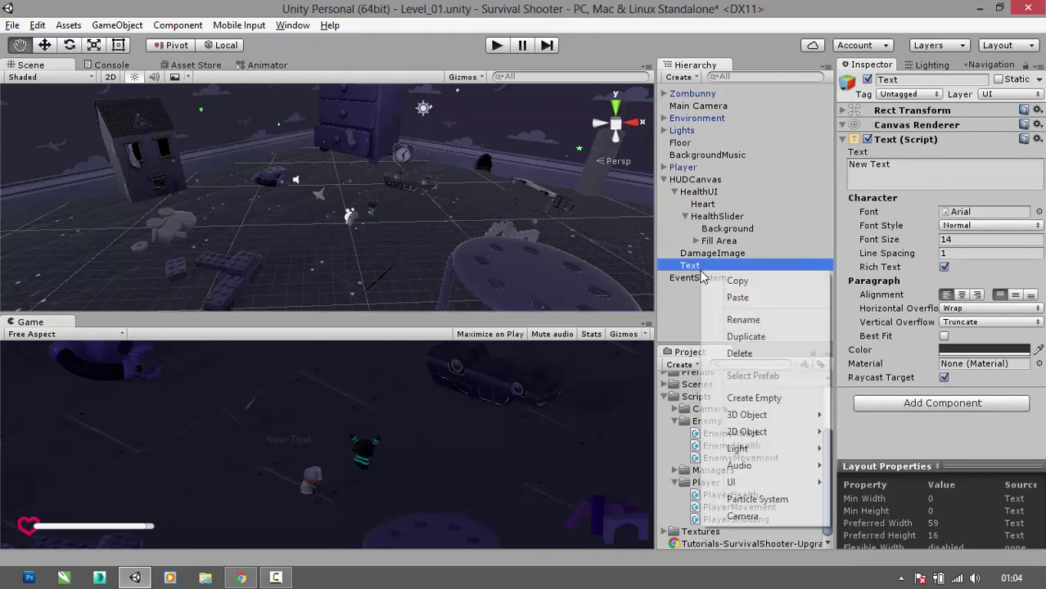
left_click(725, 319)
key("Home")
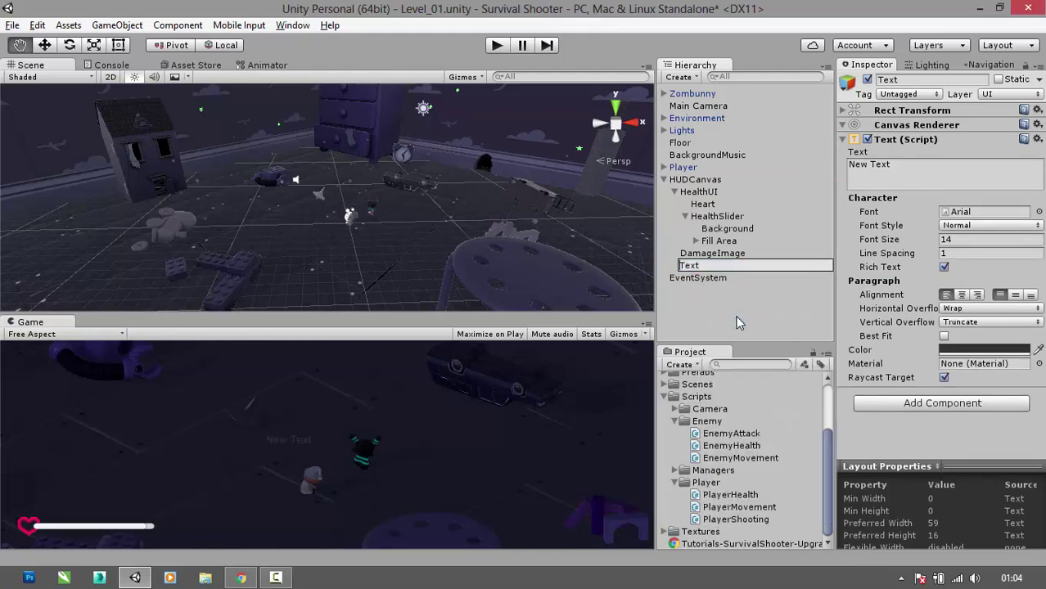
type("Score")
key("Return")
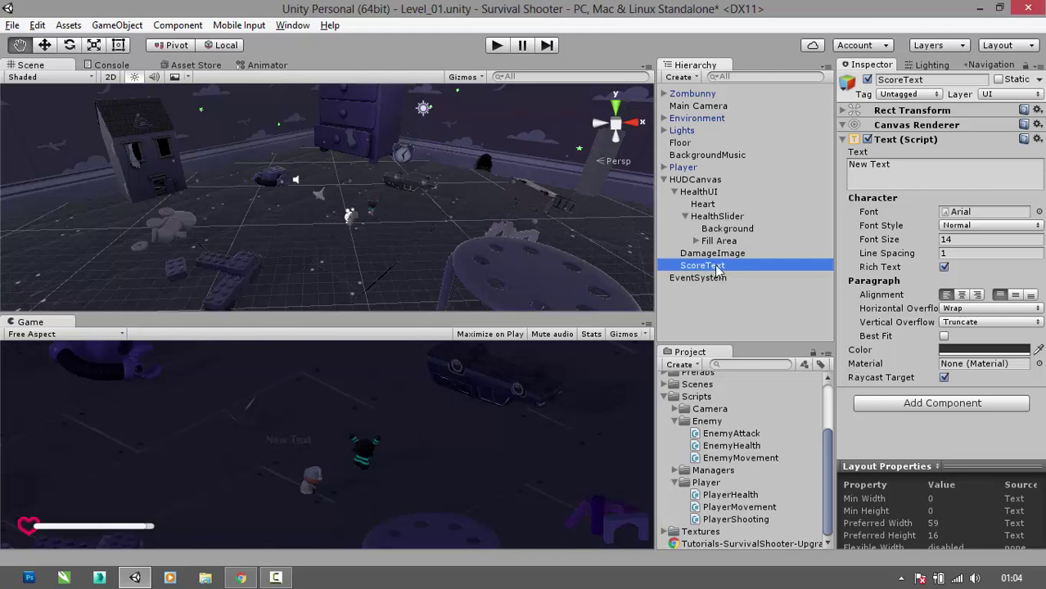
left_click(771, 296)
left_click(770, 265)
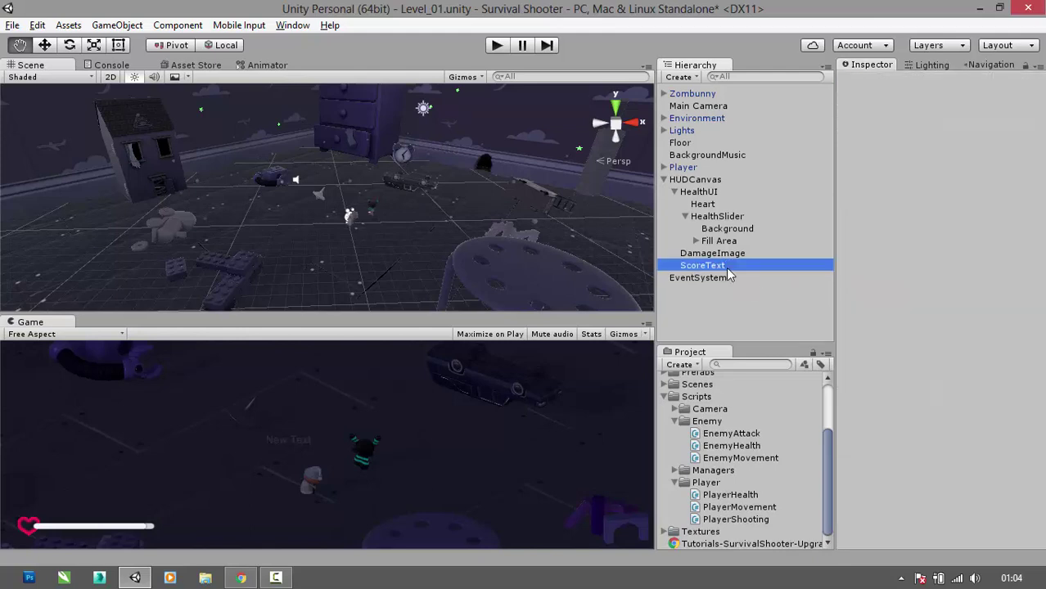
- Alt-apply the top-centre anchor preset to ScoreText, placing it at Pos Y -15, sized 160 by 30
left_click(844, 109)
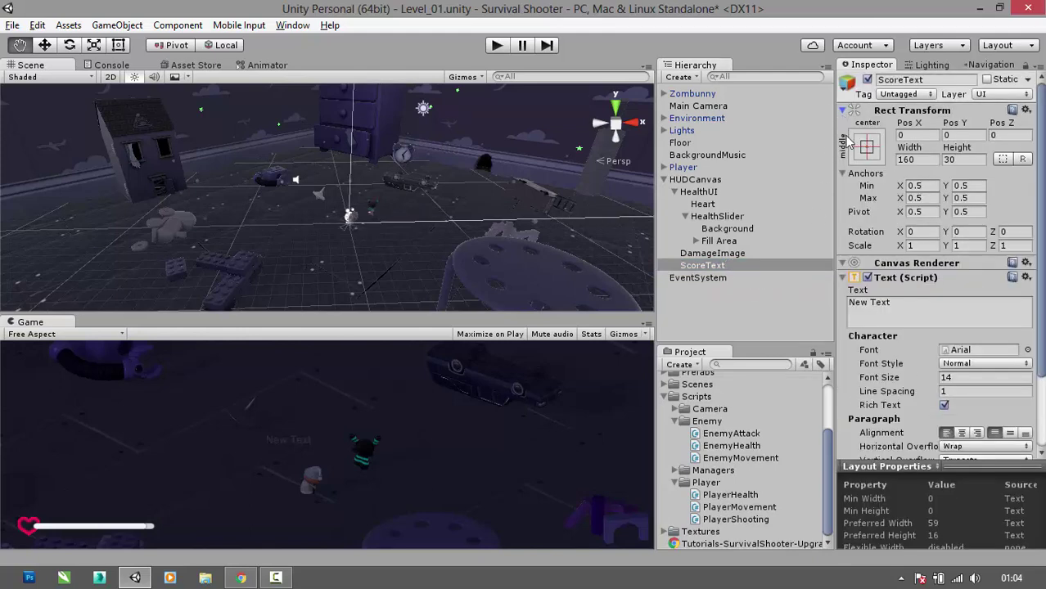
left_click(844, 278)
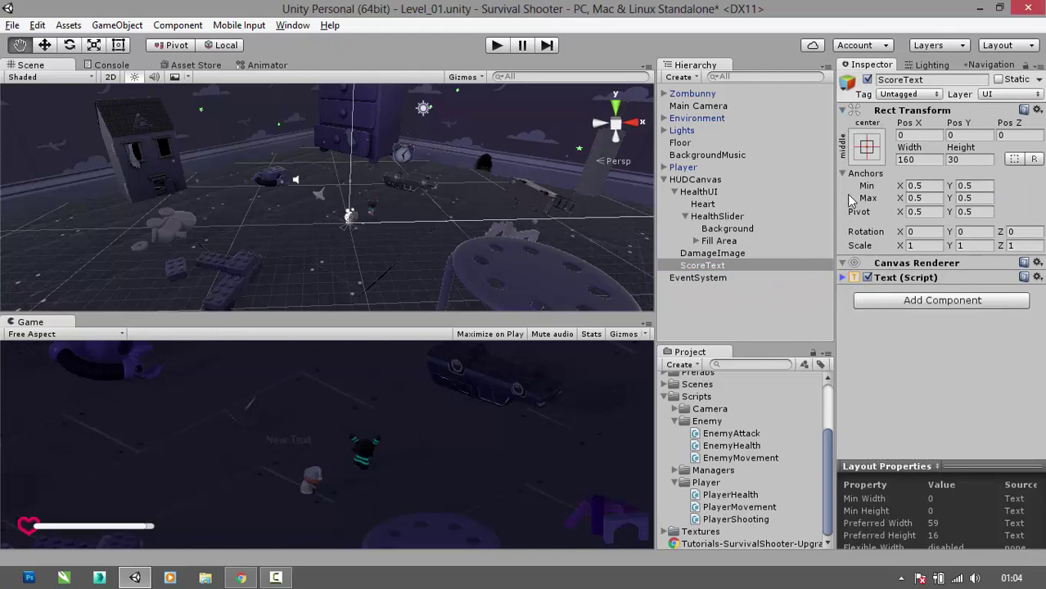
left_click(868, 151)
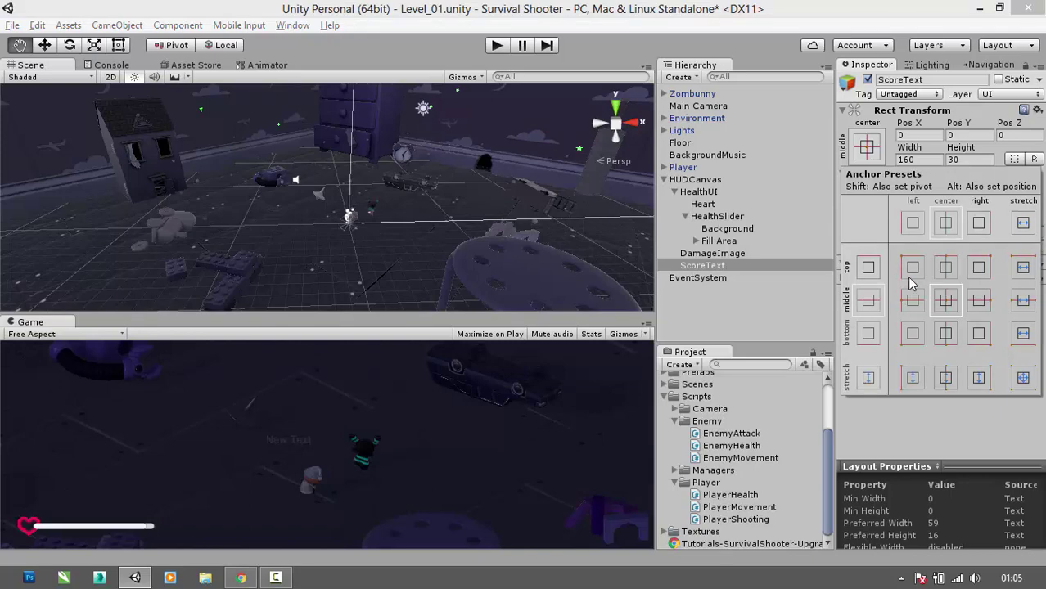
key("alt")
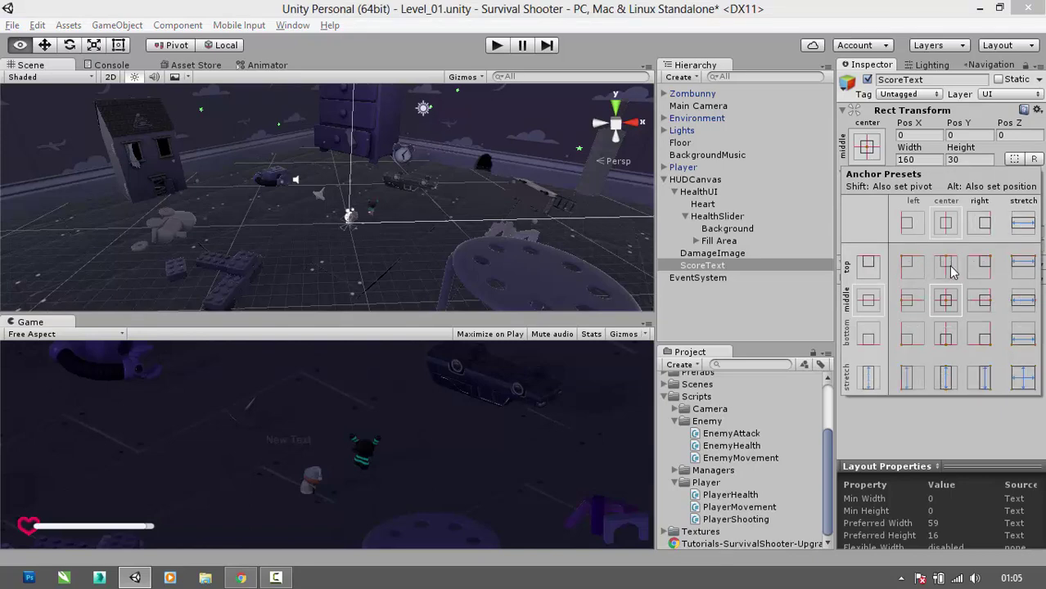
left_click(952, 272, "alt")
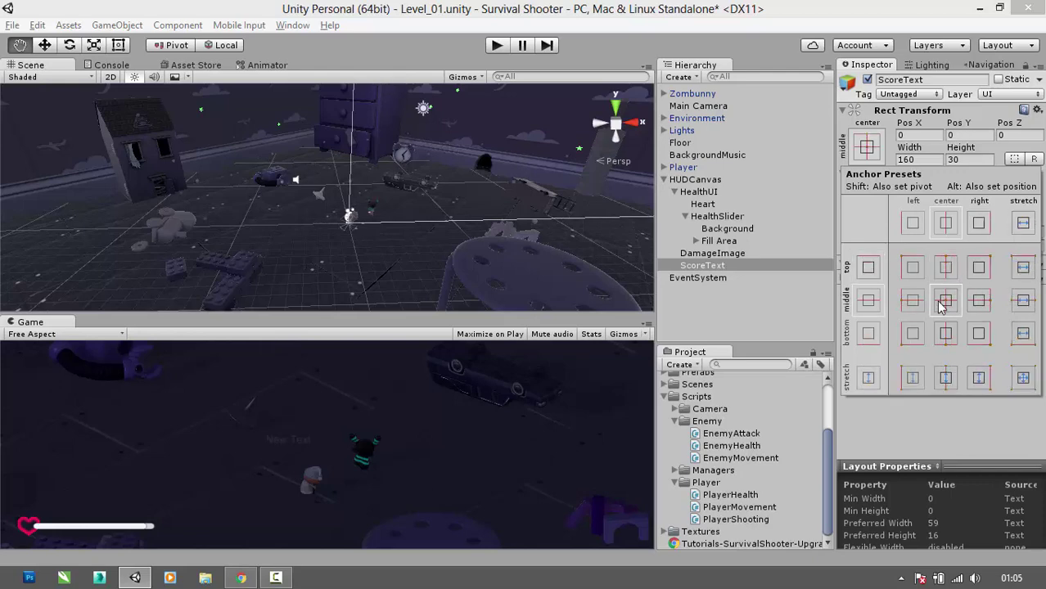
left_click(946, 302, "alt")
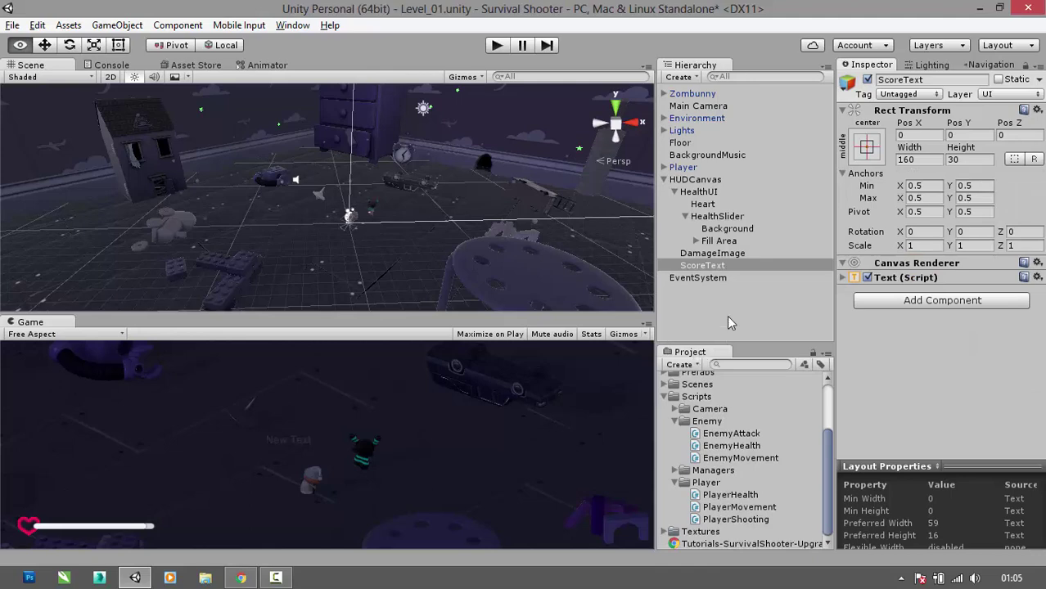
left_click(719, 267)
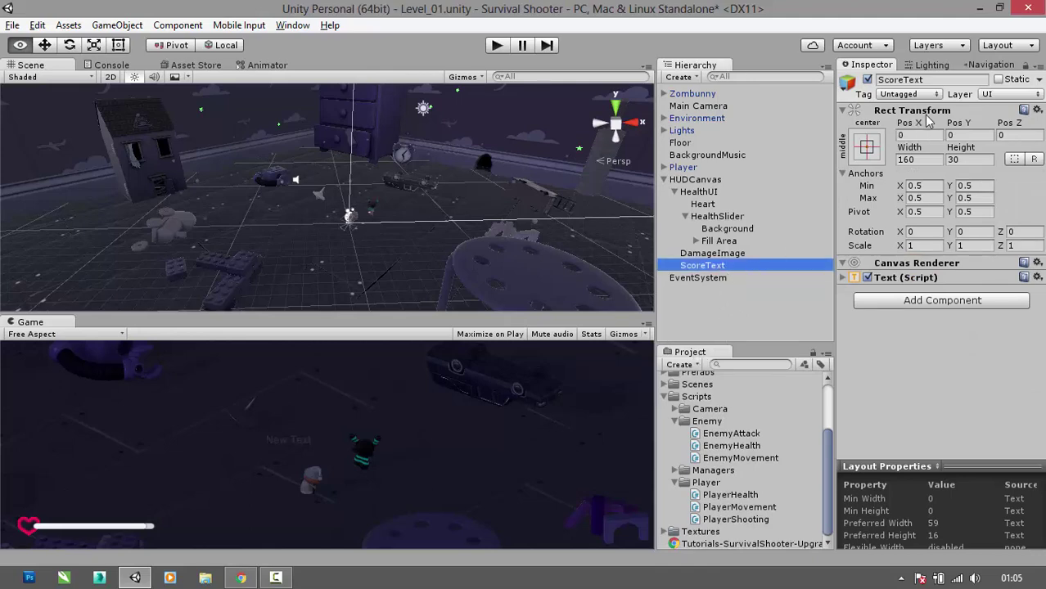
left_click(869, 150)
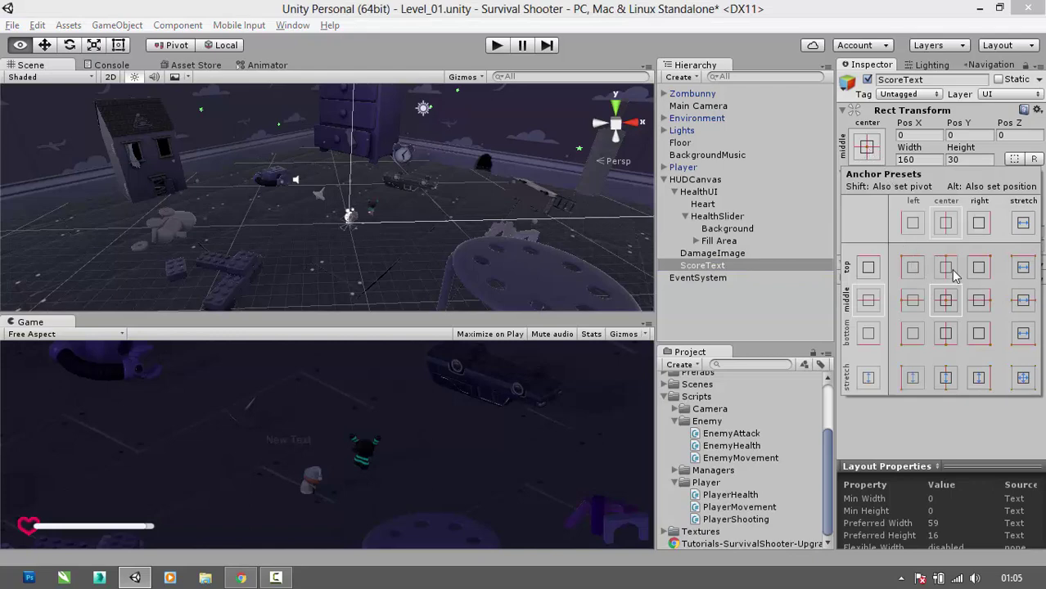
key("alt")
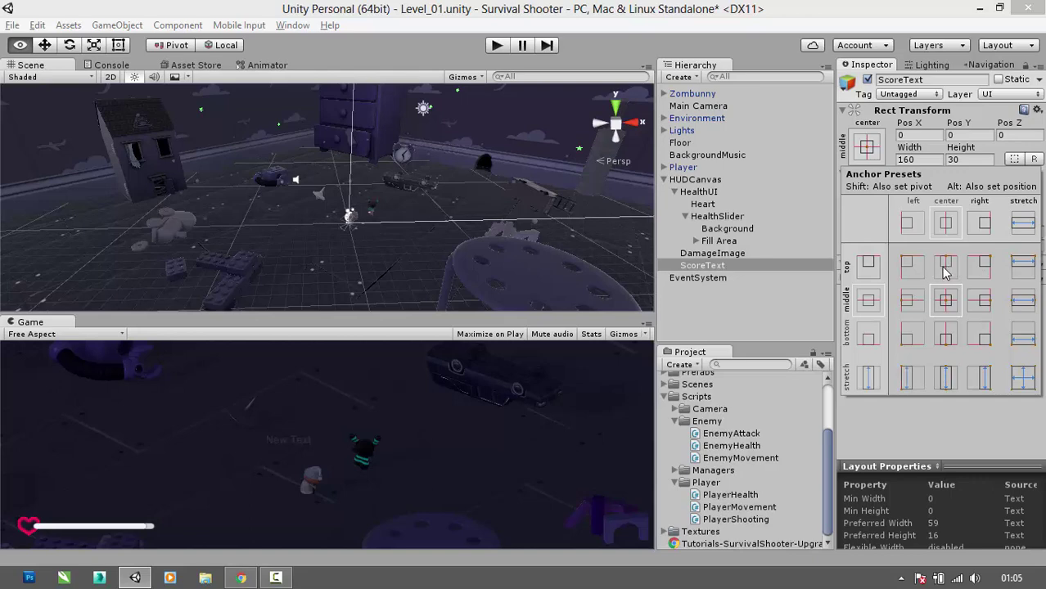
left_click(946, 269, "alt")
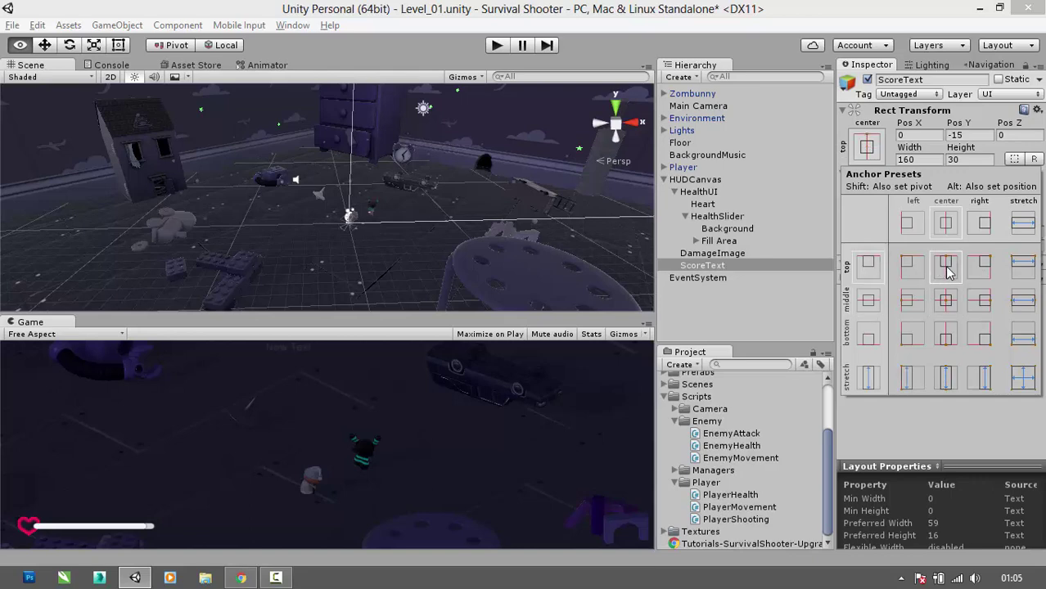
left_click(867, 150)
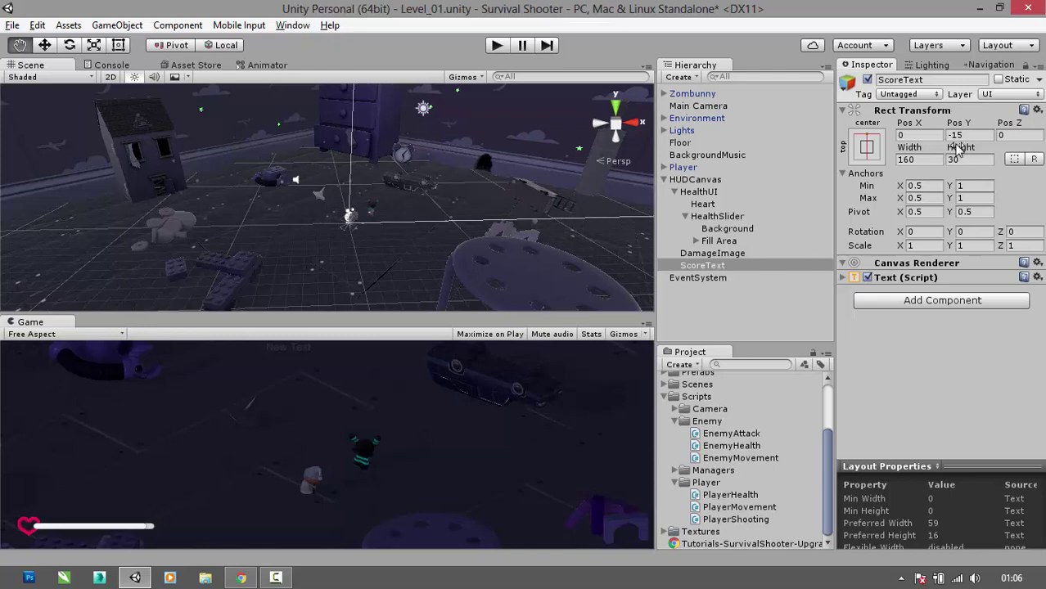
- Set ScoreText's Pos Y to -55 and its size to 300 by 50
left_click(913, 135)
left_click(966, 136)
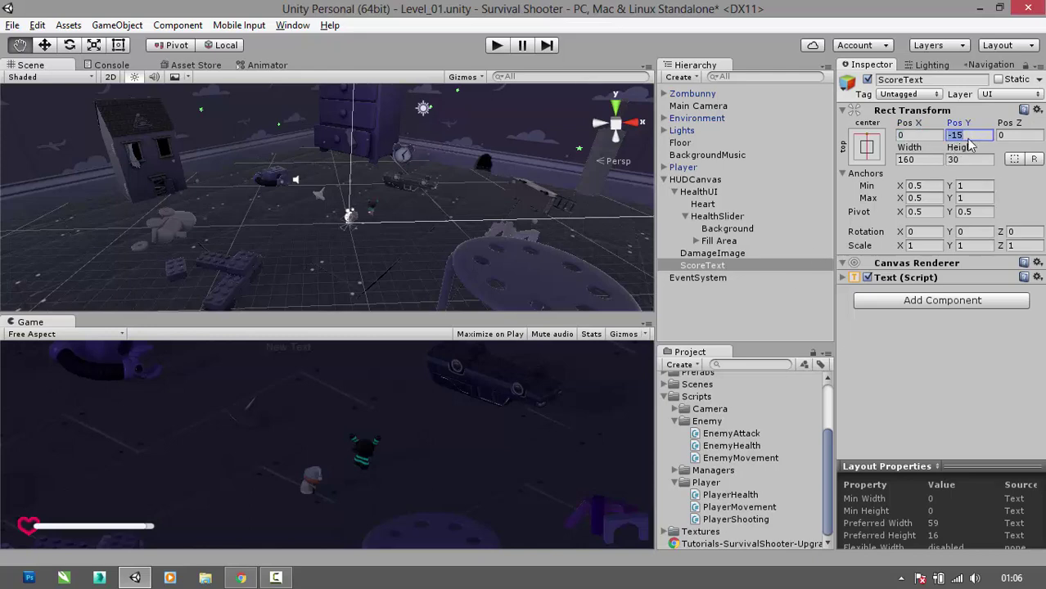
type("-55")
key("Tab")
left_click(926, 161)
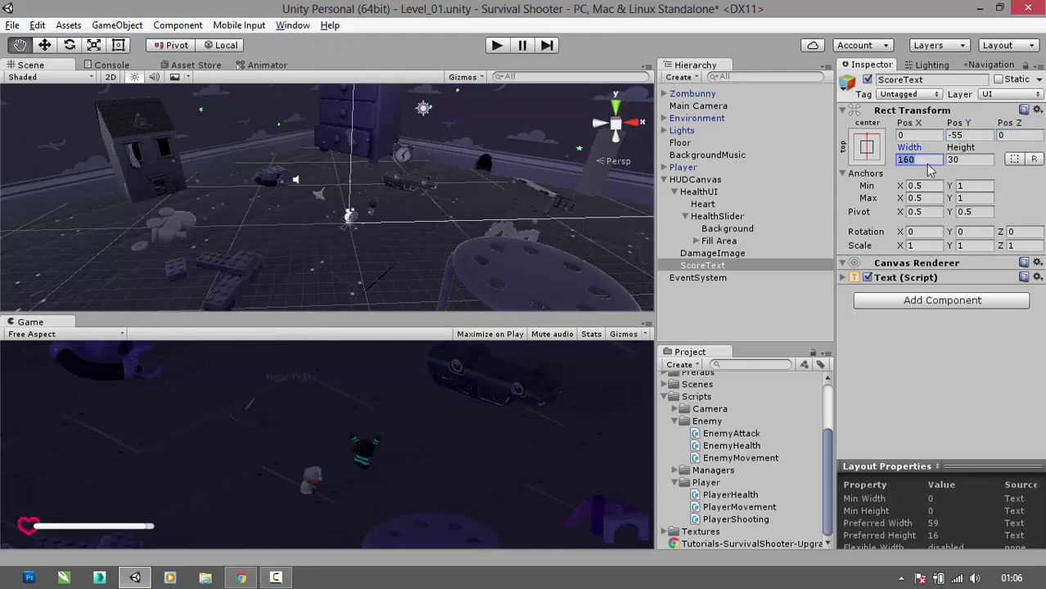
type("300")
key("Tab")
key("Tab")
- Enter 'Score: 0' as the ScoreText label's text
left_click(732, 265)
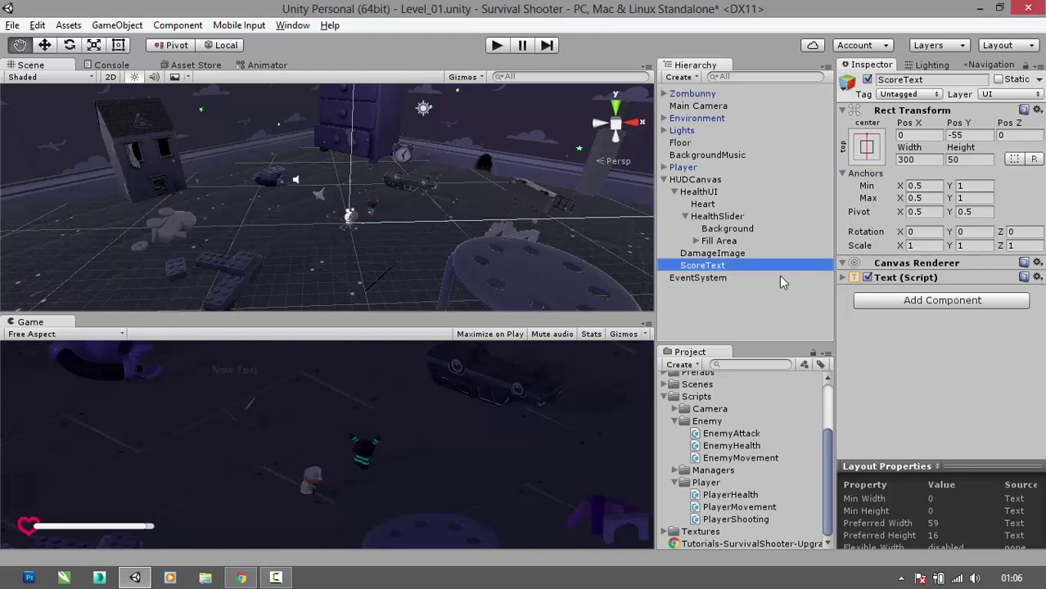
left_click(844, 283)
left_click(843, 280)
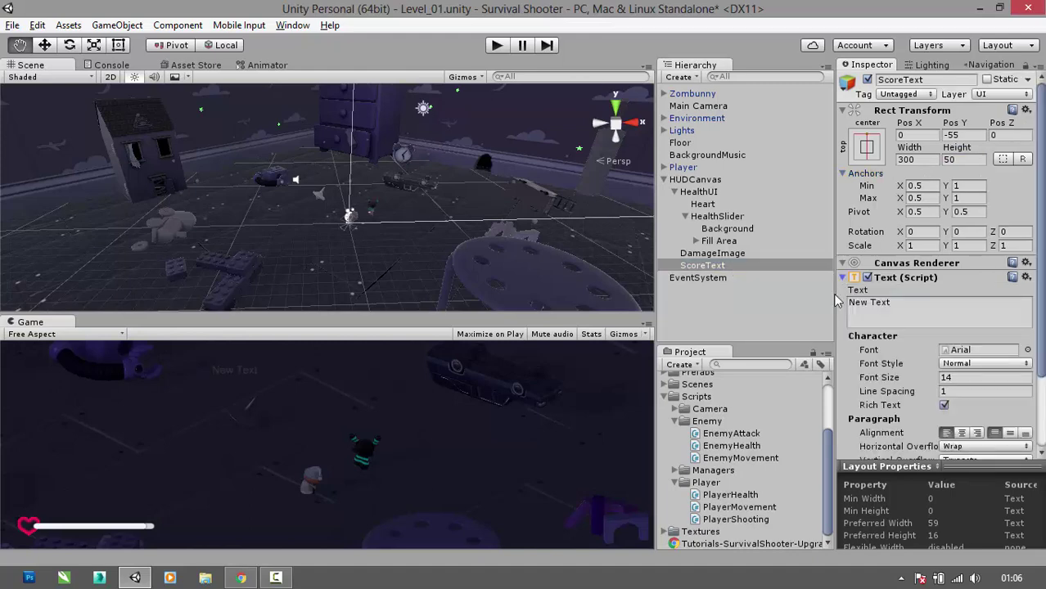
left_click(893, 309)
type("S")
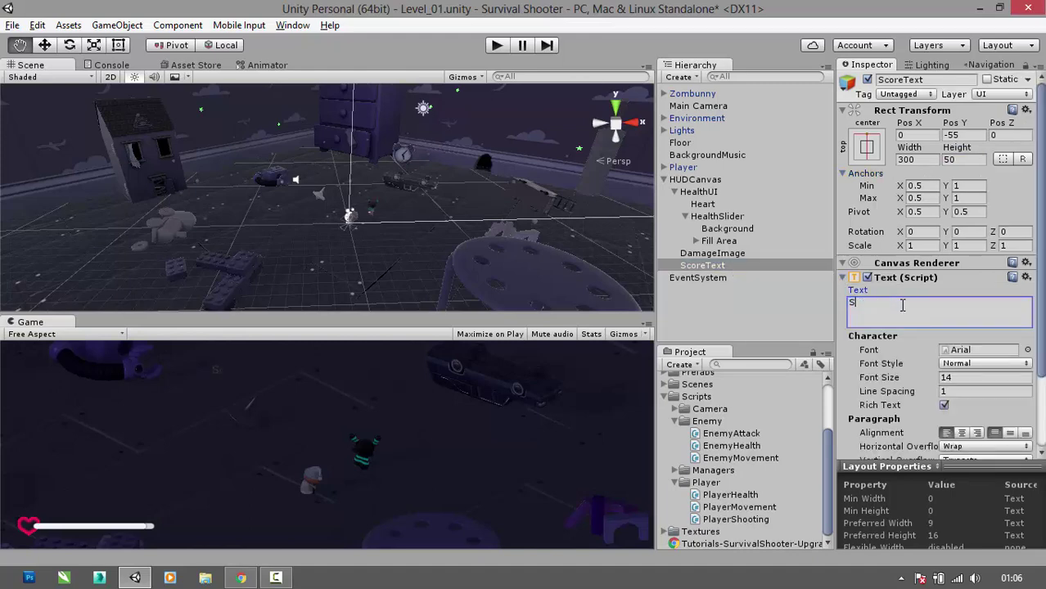
type("core: 0")
- Confirm the 'Score: 0' label and change its font to LuckiestGuy
key("Return")
left_click(786, 299)
left_click(732, 266)
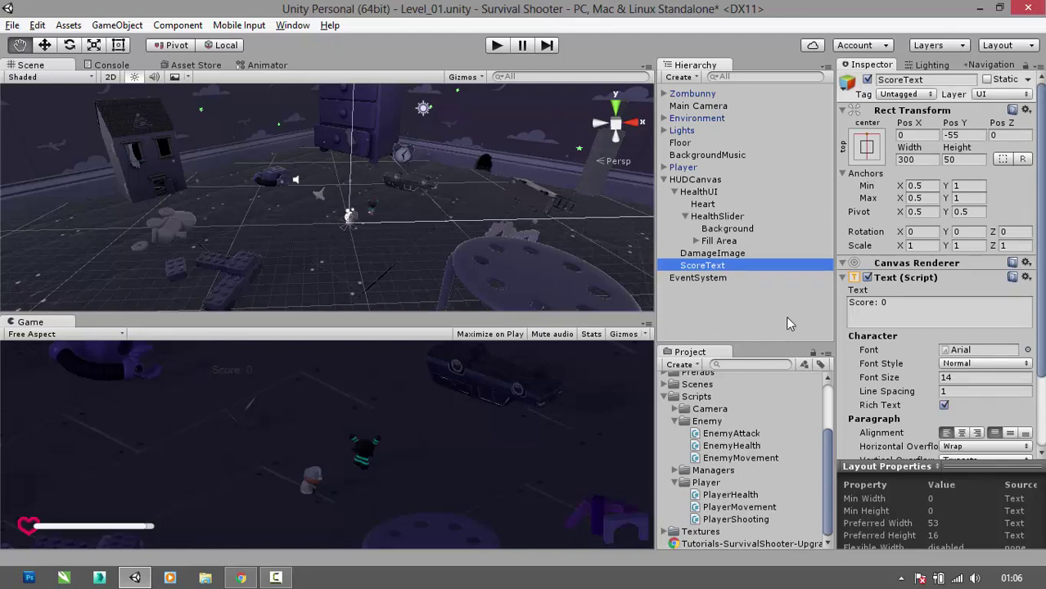
left_click(1027, 350)
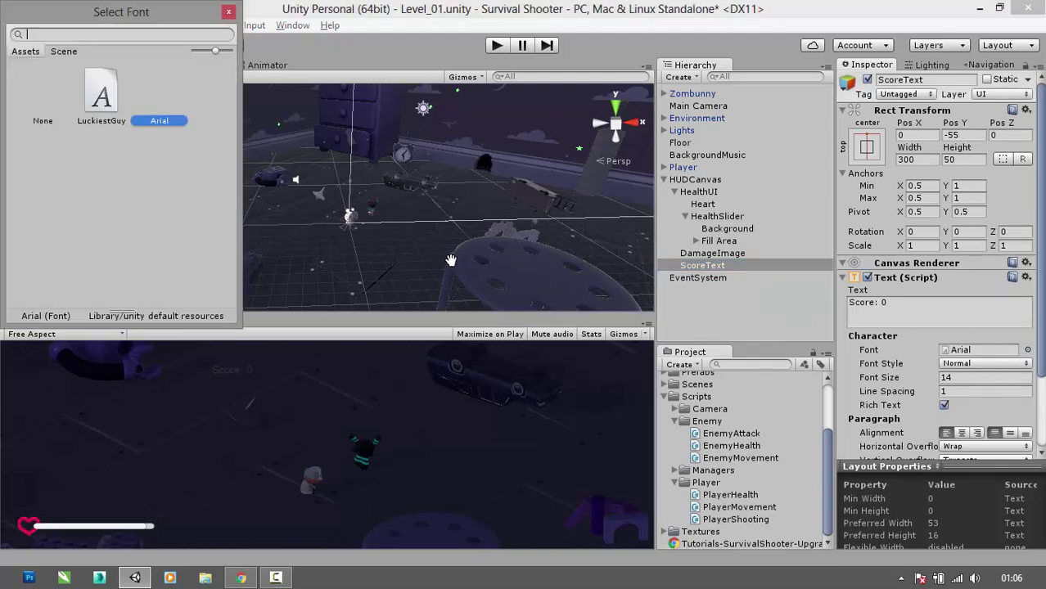
left_click(102, 96)
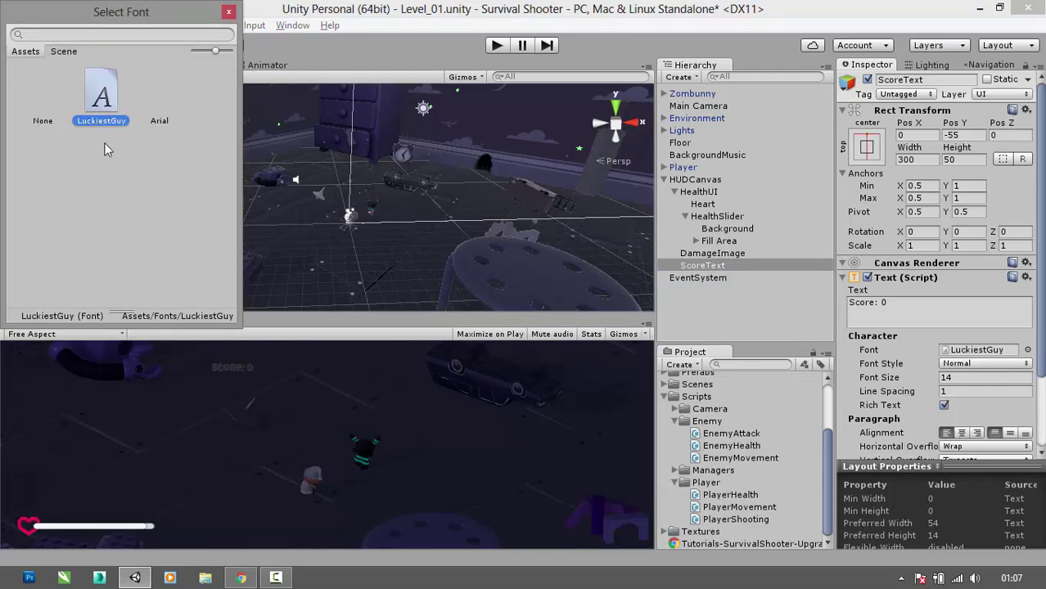
left_click(230, 13)
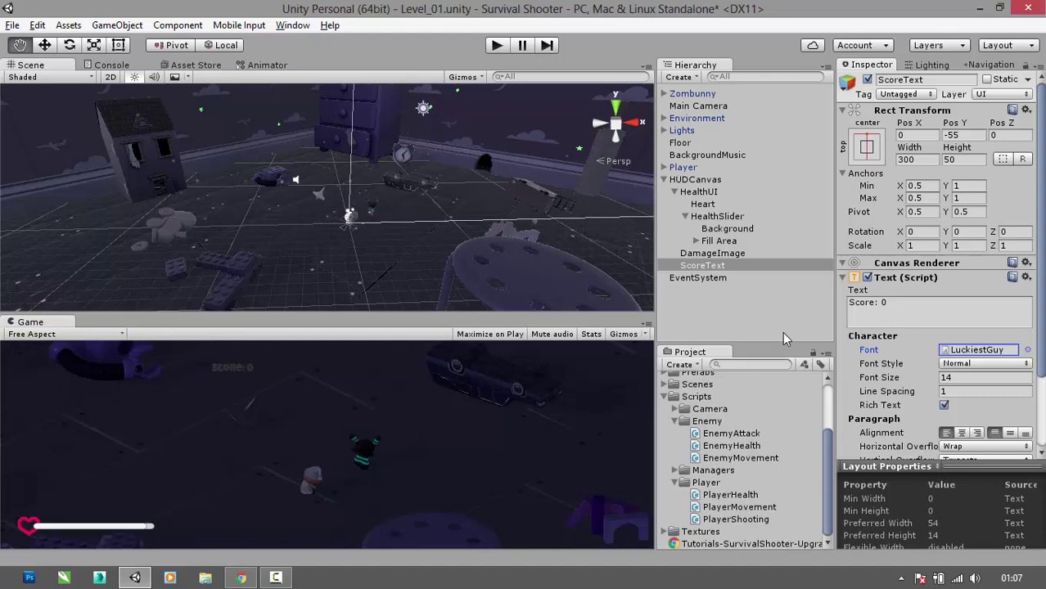
- Give the score text font size 50, centre alignment and white colour
left_click(974, 378)
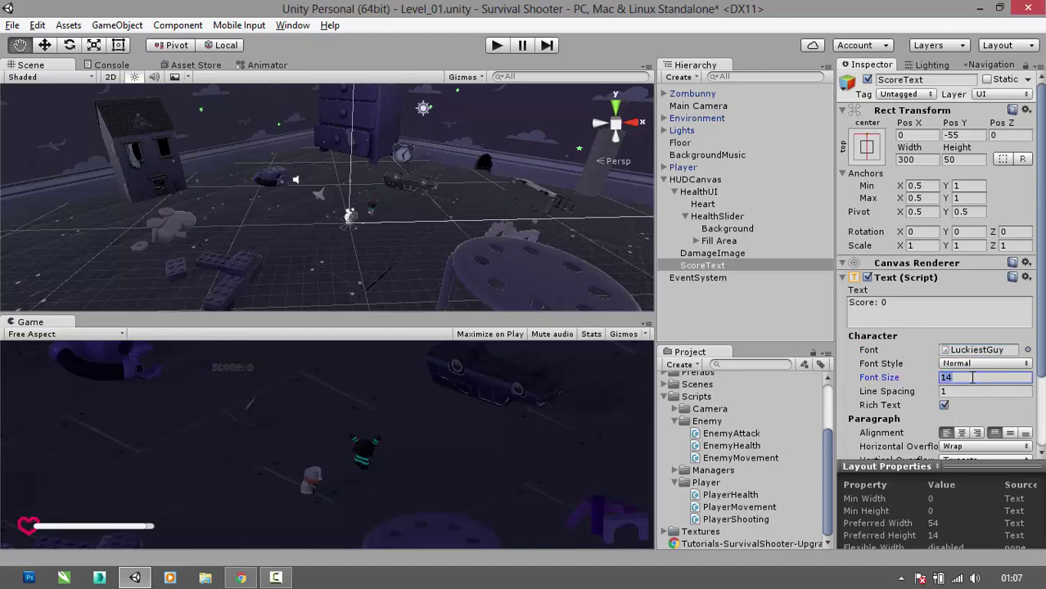
type("50")
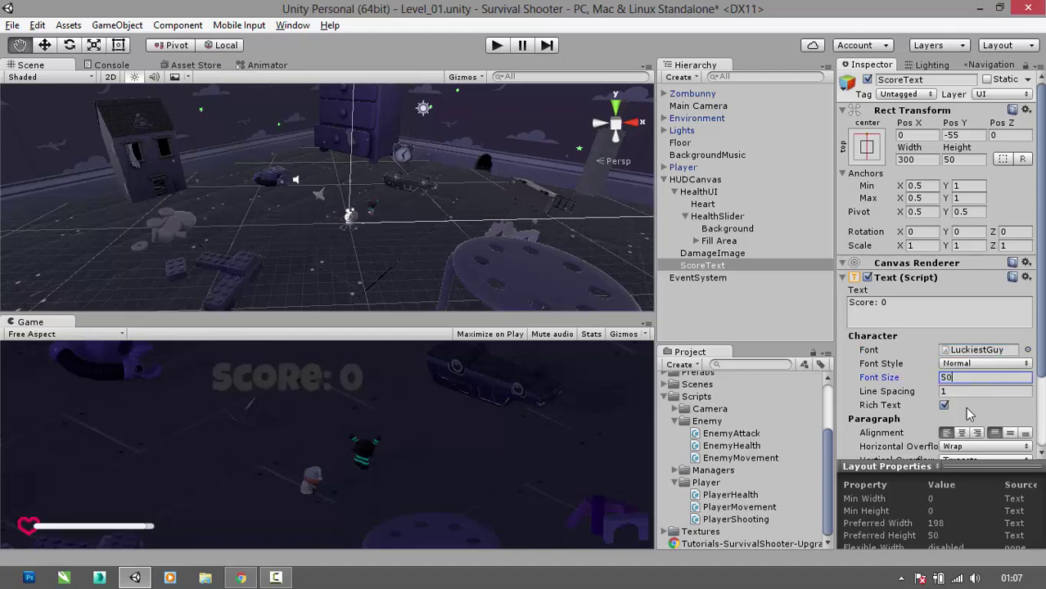
scroll(927, 417, "down", 3)
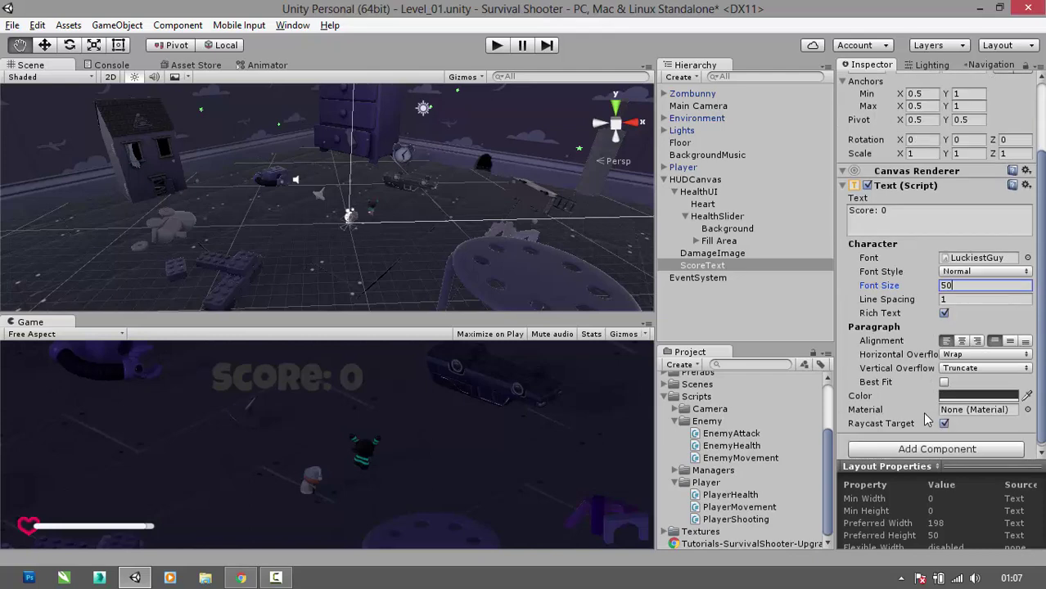
left_click(962, 337)
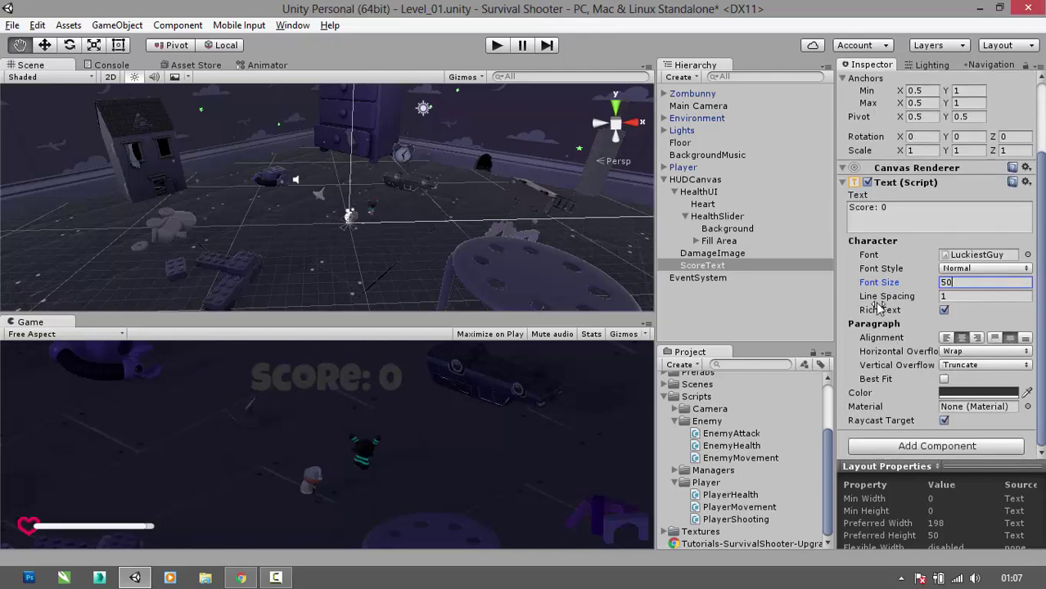
left_click(972, 397)
left_click_drag(699, 203, 617, 55)
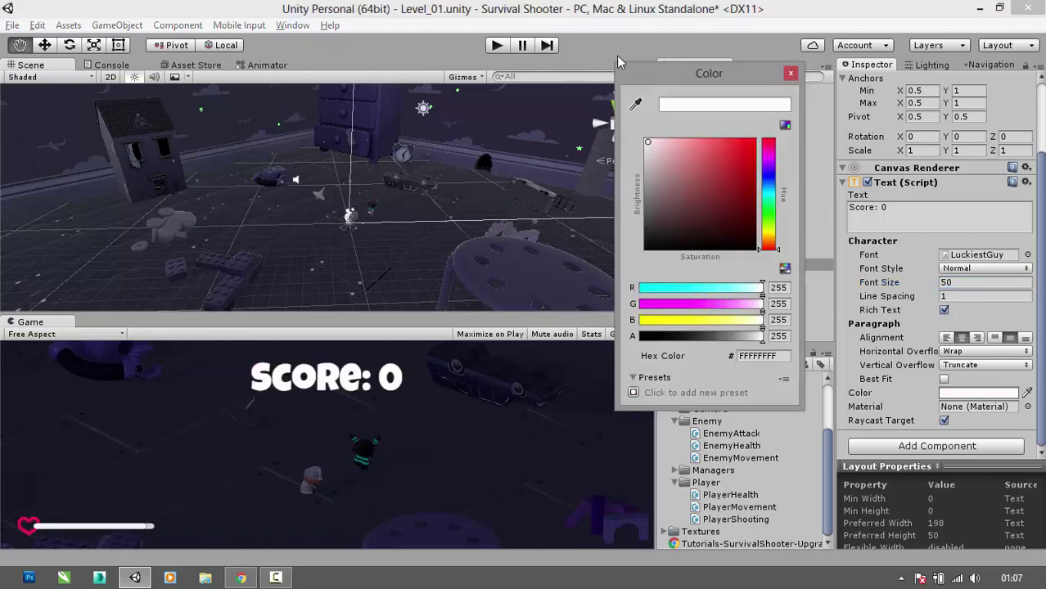
left_click(791, 73)
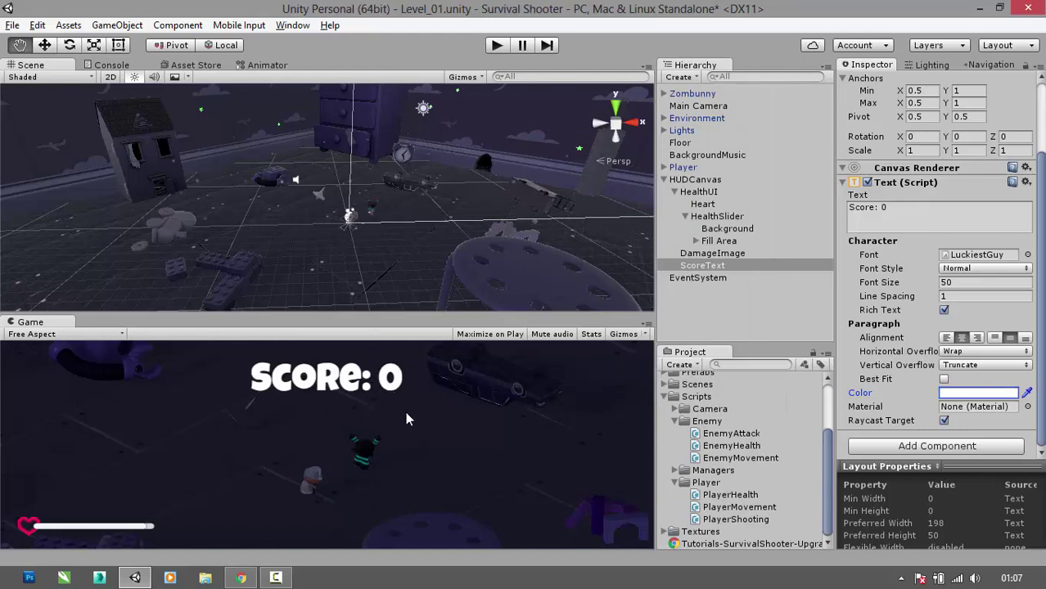
key("alt")
left_click(842, 80)
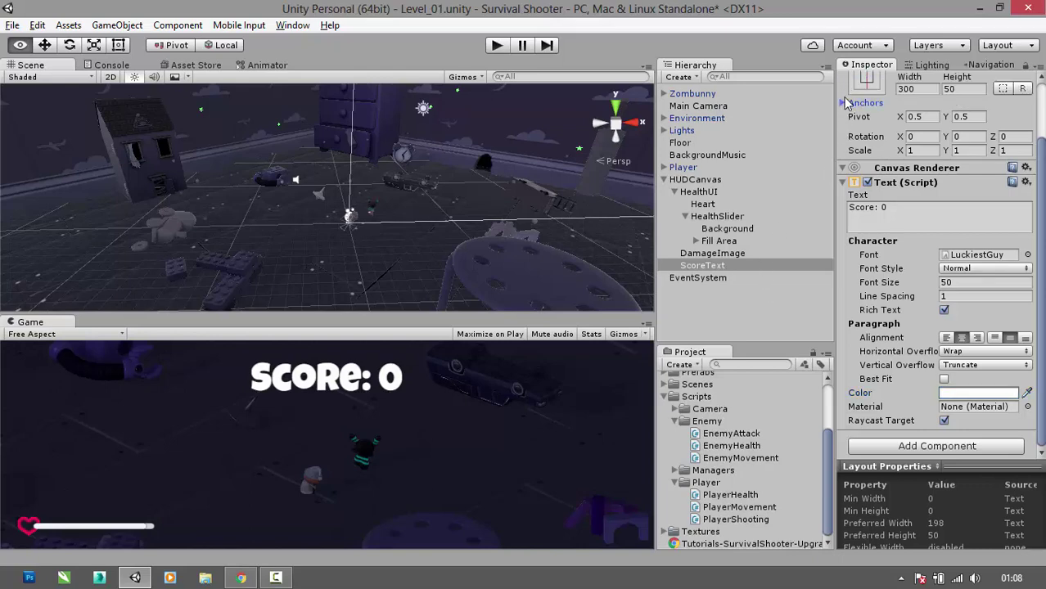
scroll(843, 111, "up", 3)
- Add a Shadow component to ScoreText with Effect Distance X 2, Y -1
left_click(843, 110)
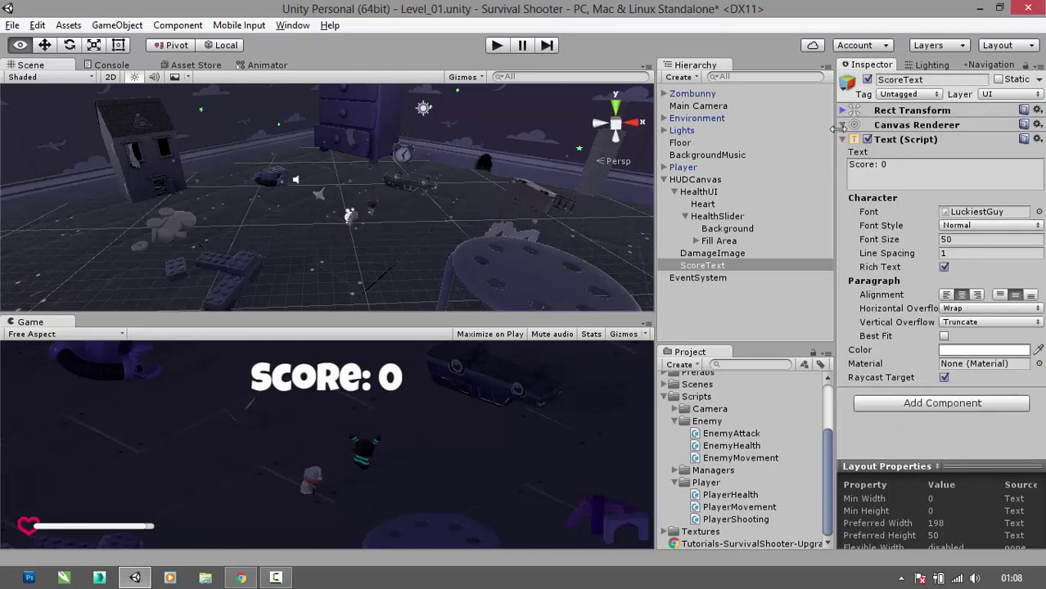
left_click(842, 139)
left_click(891, 161)
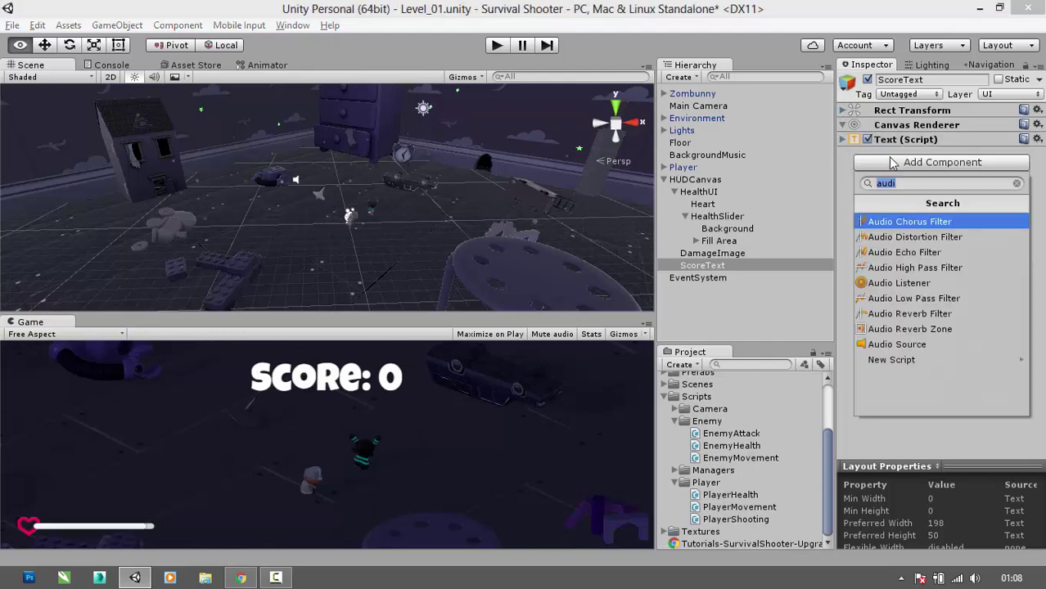
type("sha")
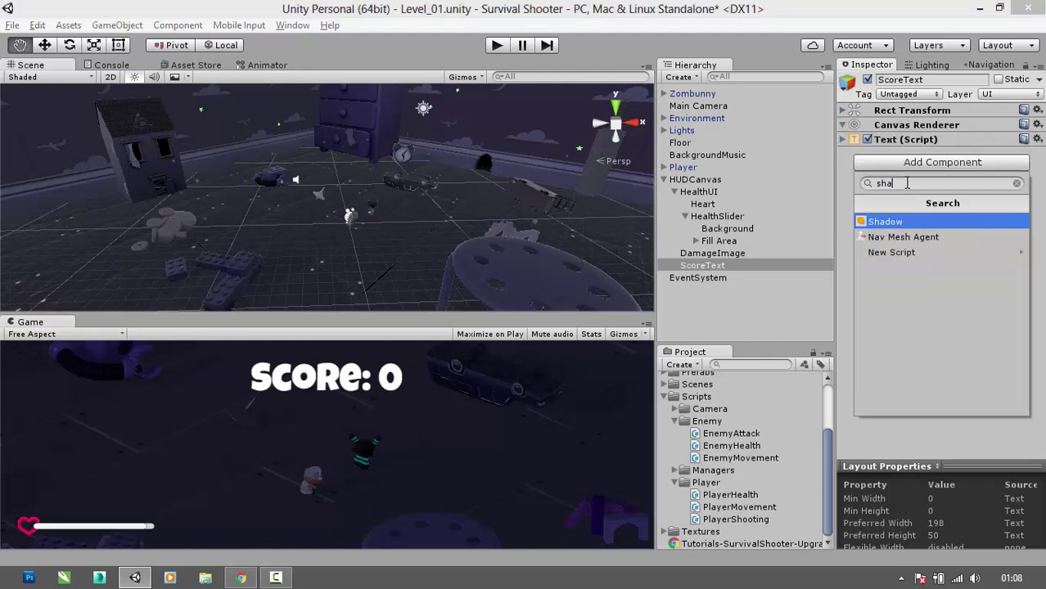
left_click(891, 220)
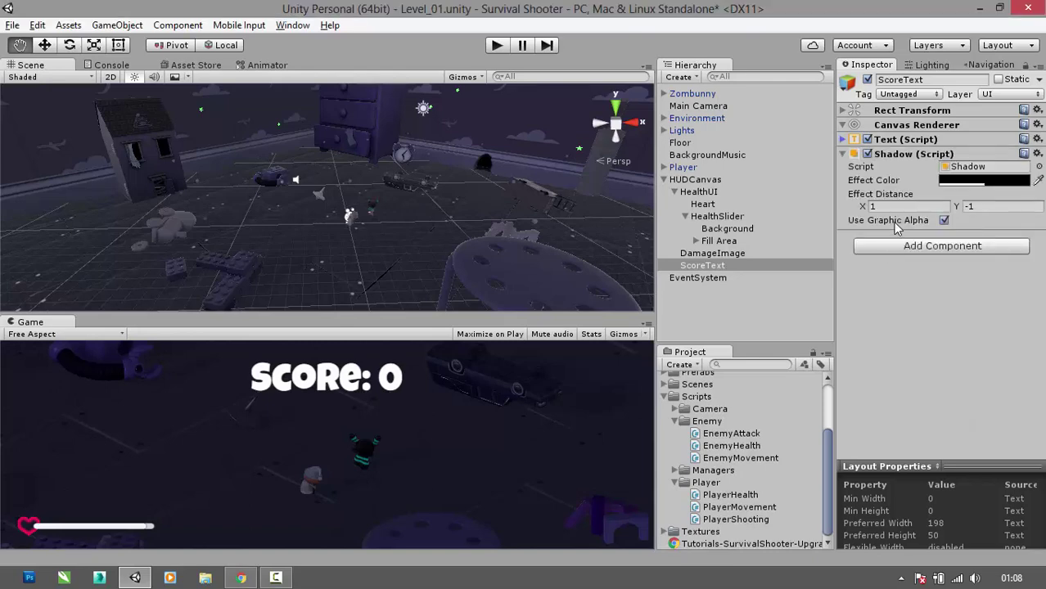
left_click(891, 207)
key("Tab")
key("Tab")
- Reselect ScoreText and collapse the Enemy and Player scripts folders
left_click(764, 312)
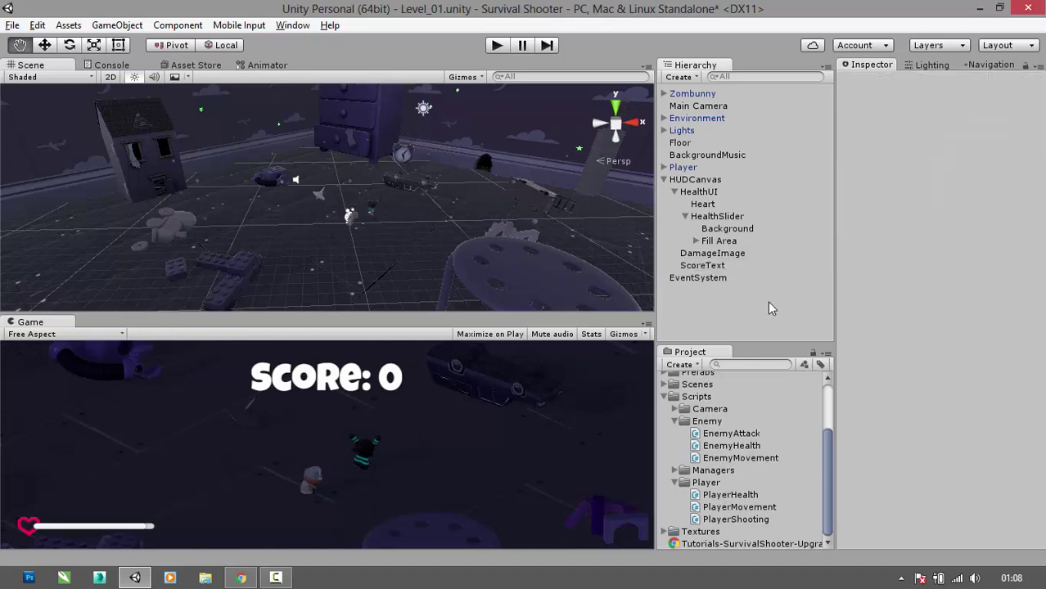
left_click(736, 266)
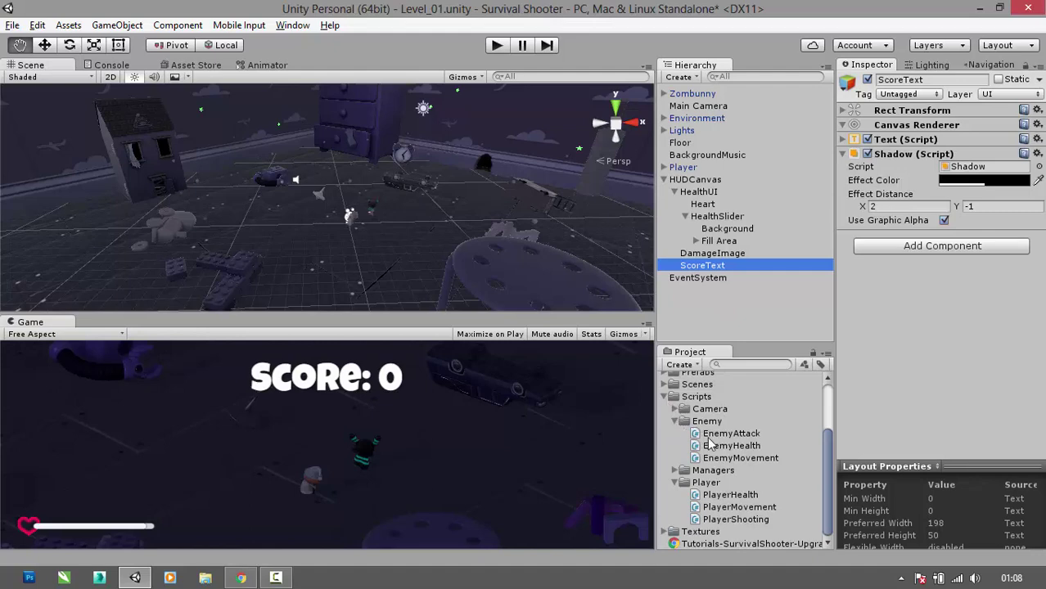
left_click(676, 422)
left_click(675, 483)
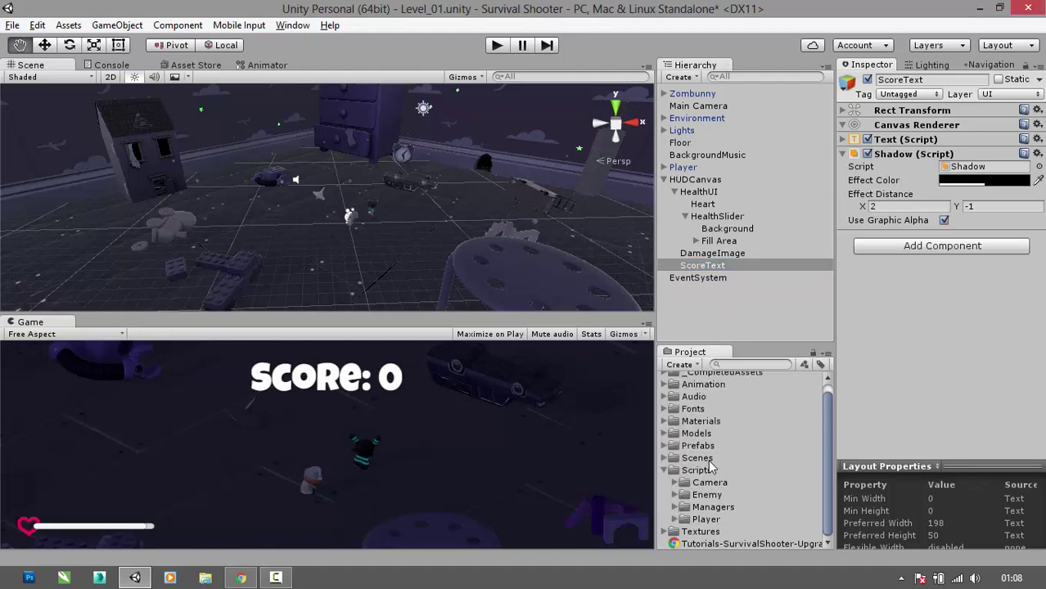
- Attach ScoreManager from Scripts > Managers to ScoreText and open it in MonoDevelop
left_click(674, 507)
scroll(707, 487, "down", 2)
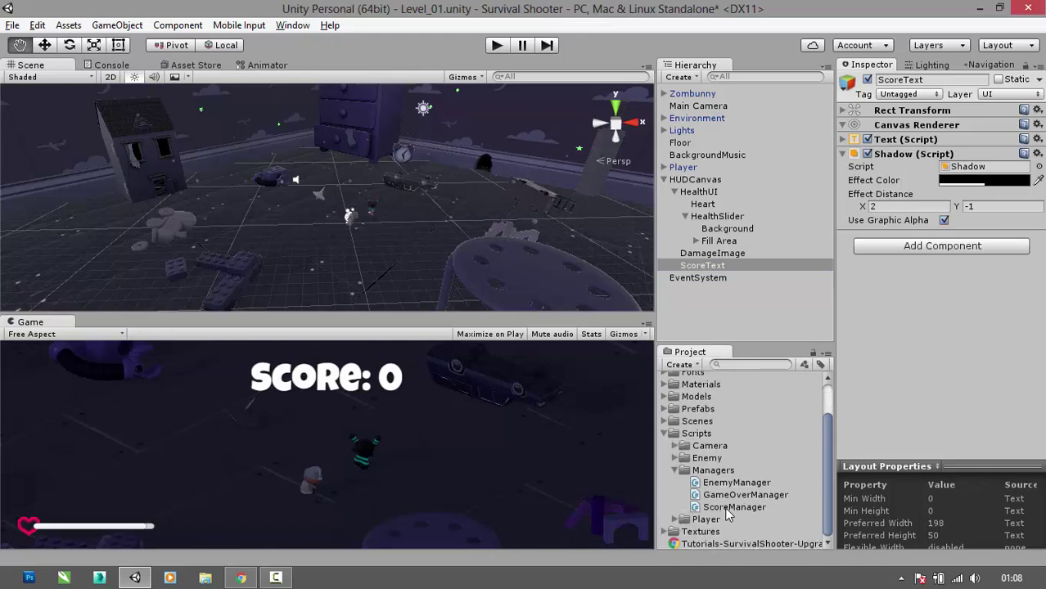
mouse_move(727, 513)
left_mouse_down()
mouse_move(741, 481)
mouse_move(710, 266)
mouse_move(718, 272)
left_mouse_up()
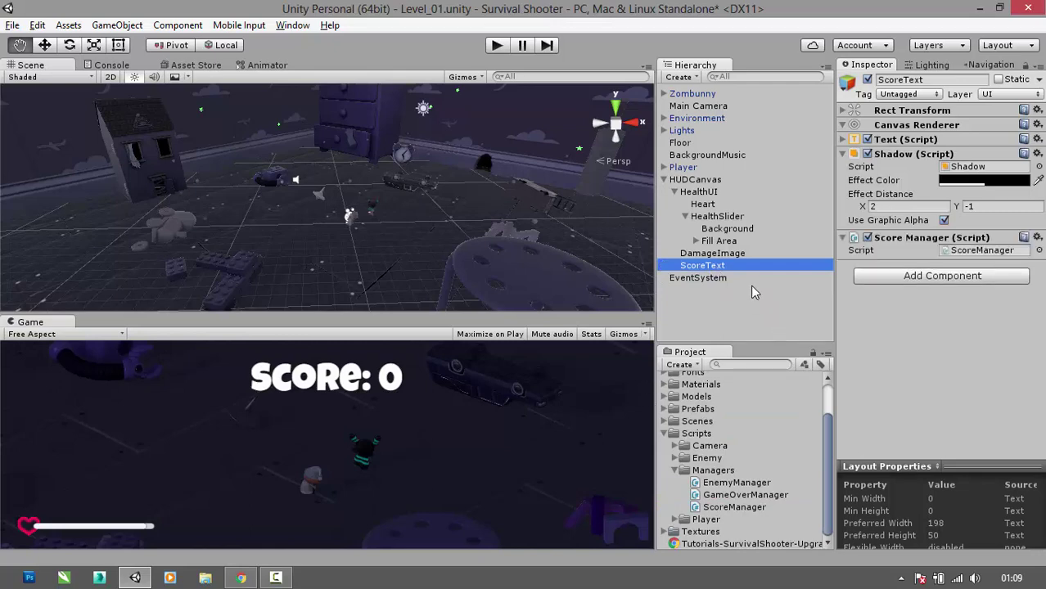
double_click(982, 250)
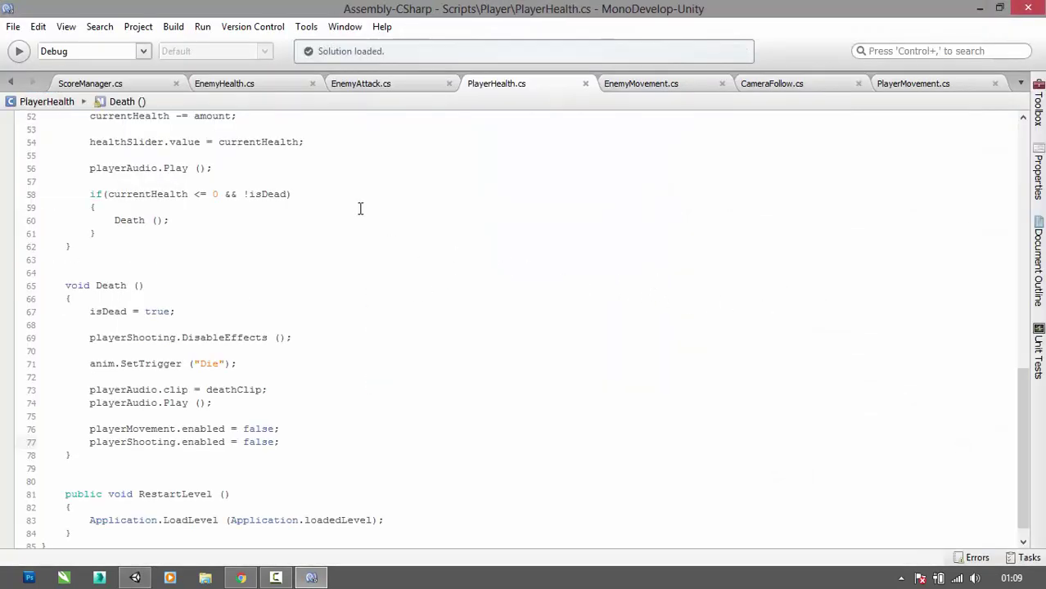
- Review ScoreManager.cs and move between the code editor and the Unity editor
left_click(90, 83)
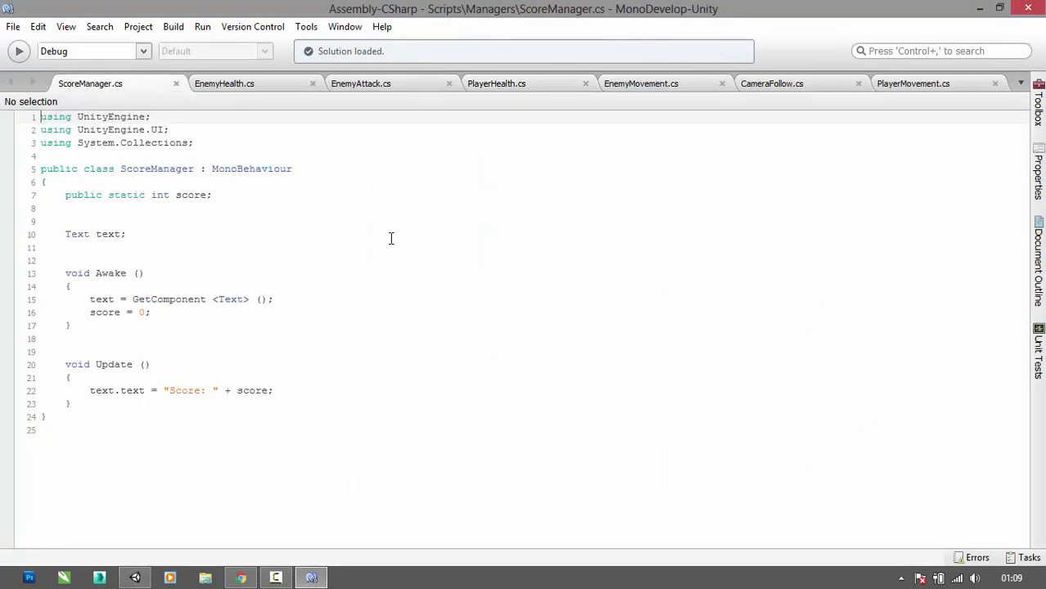
left_click(978, 9)
left_click(146, 577)
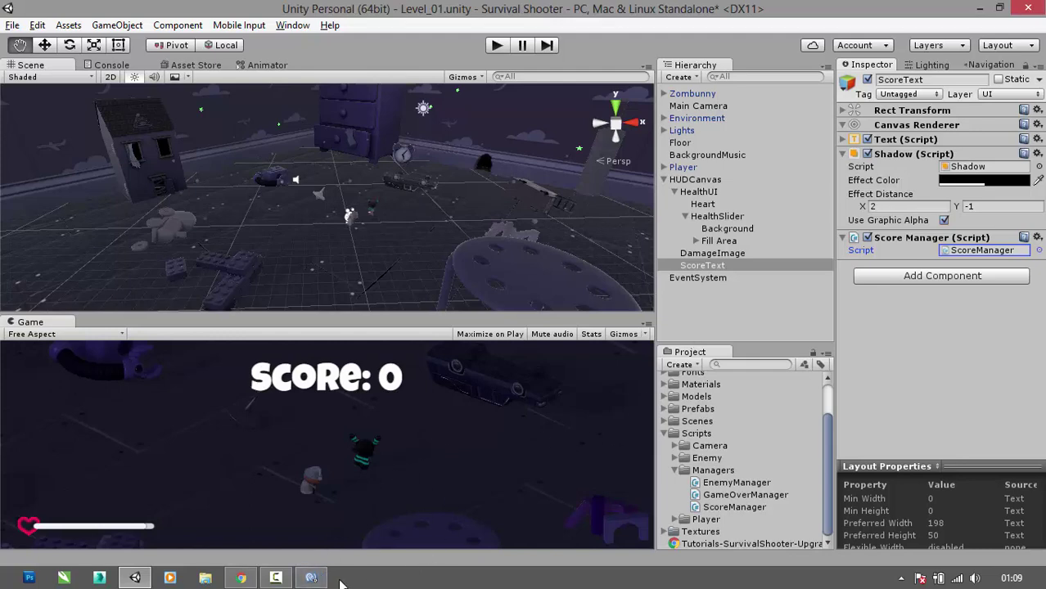
left_click(312, 578)
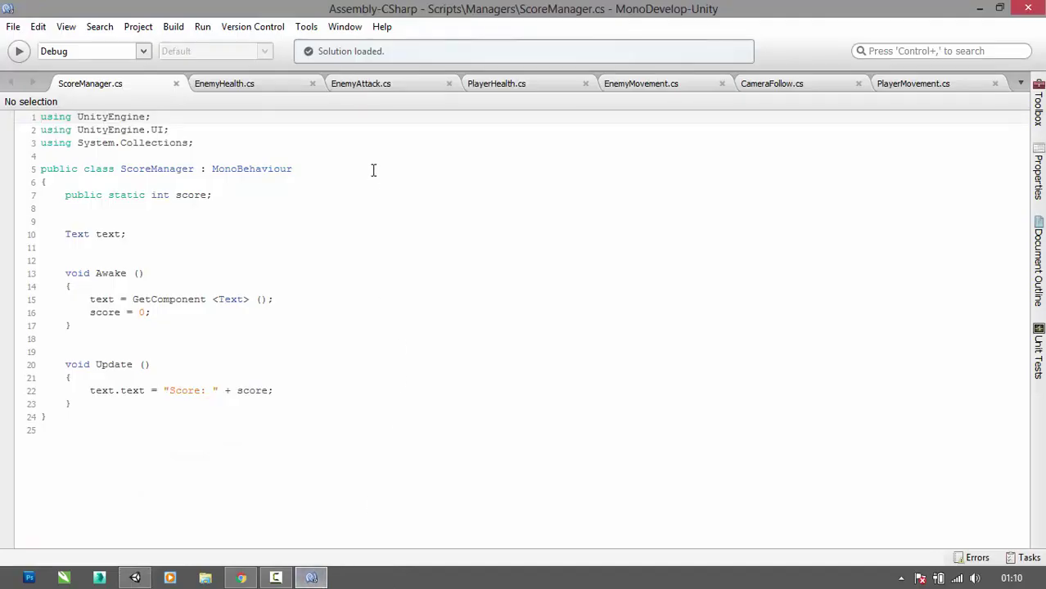
- Uncomment ScoreManager.score += scoreValue; on line 77 of EnemyHealth.cs and save
left_click(258, 84)
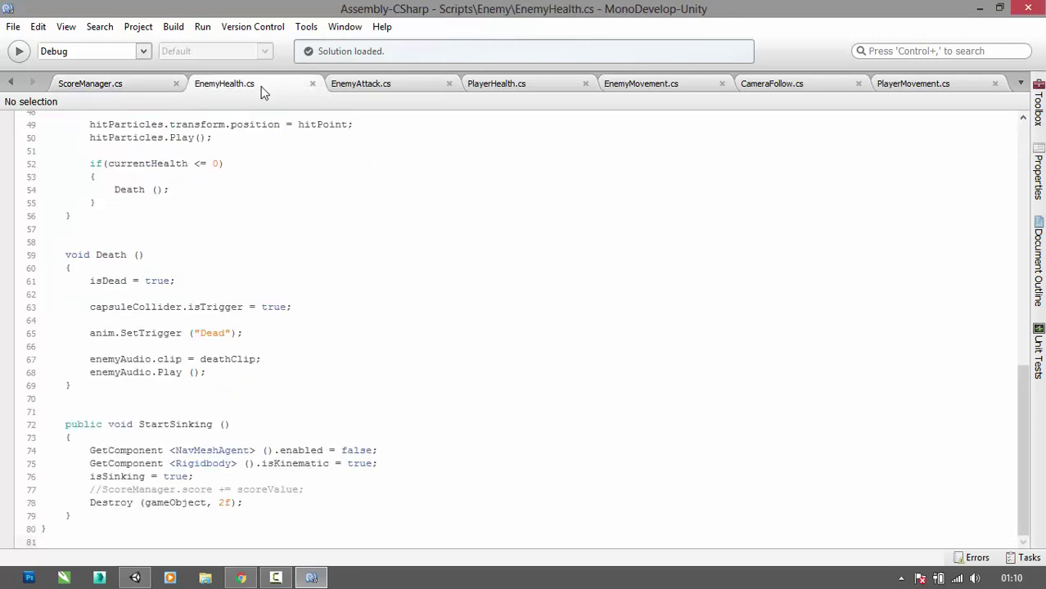
left_click(103, 490)
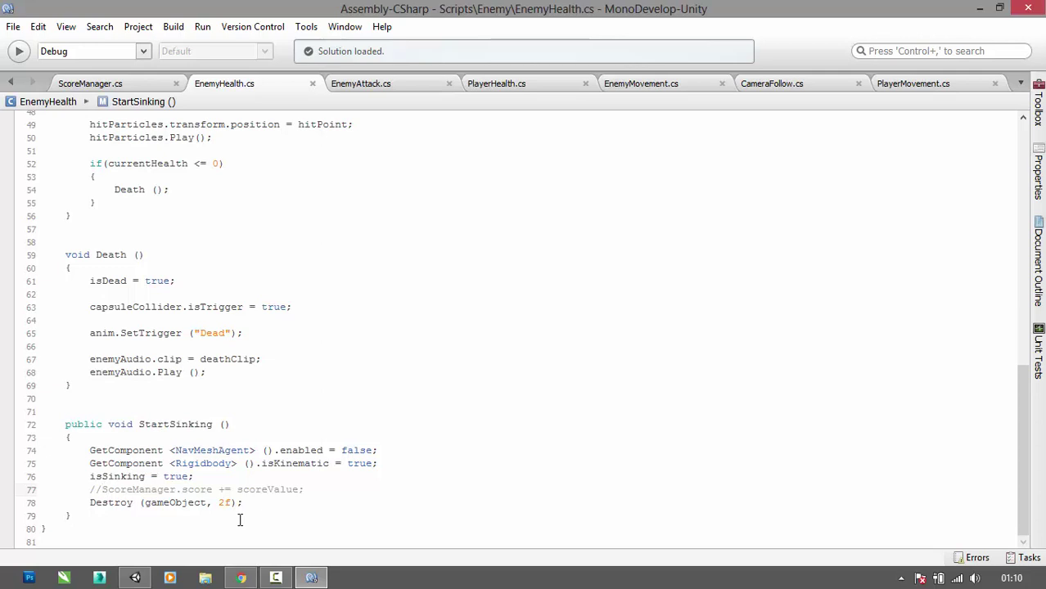
key("BackSpace")
key("BackSpace")
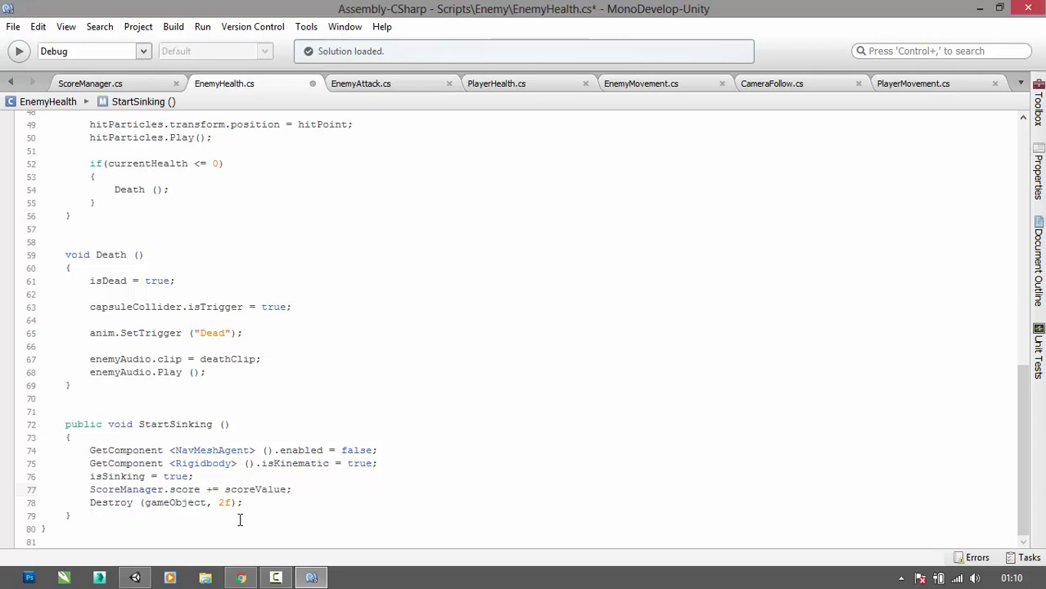
key("ctrl+s")
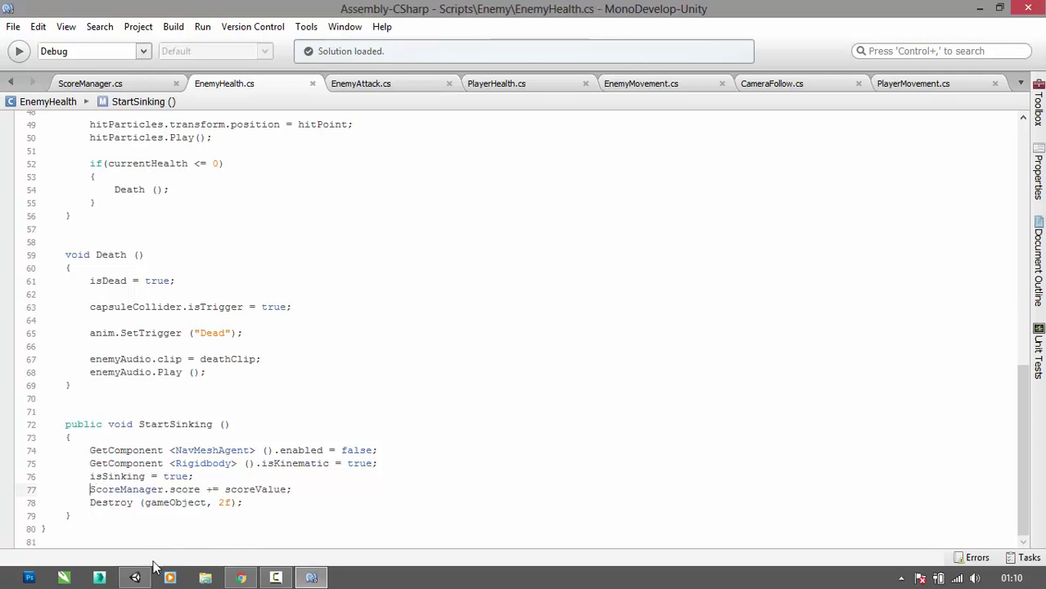
- Back in Unity, enlarge the Game view and start Play mode
left_click(135, 578)
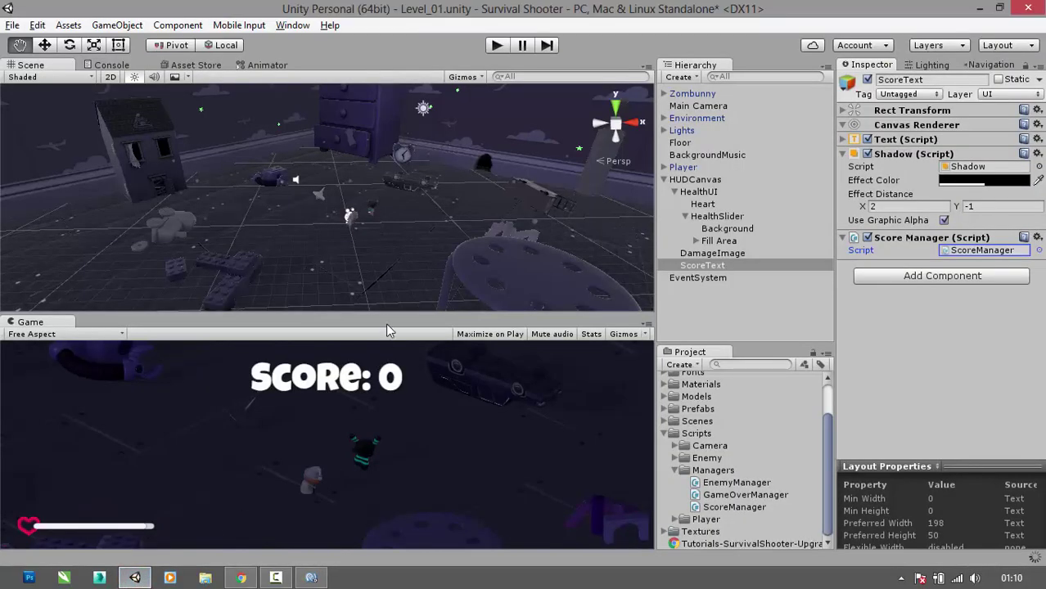
left_click_drag(387, 316, 378, 160)
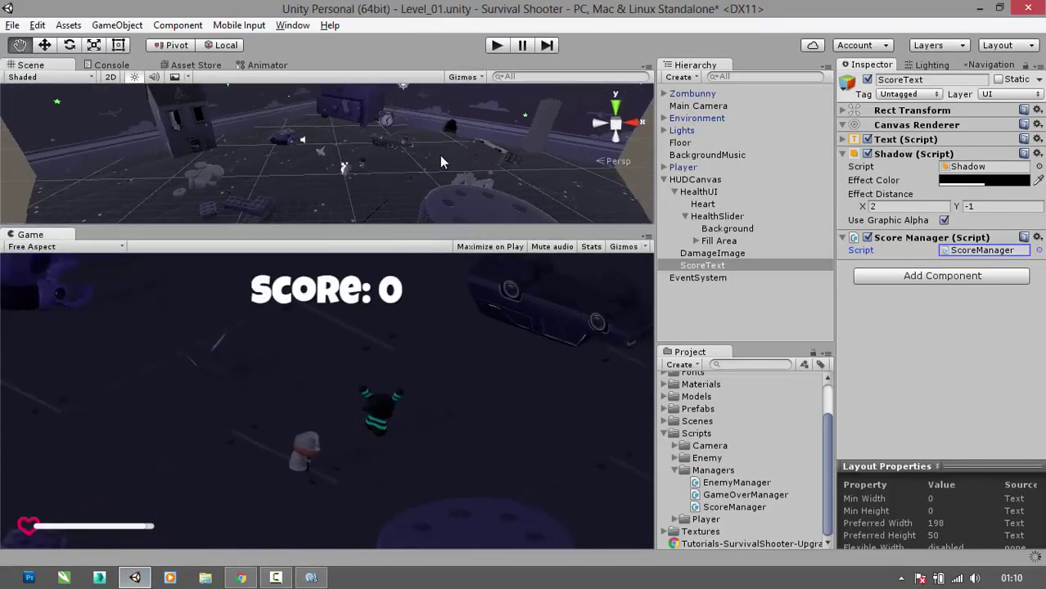
left_click(498, 45)
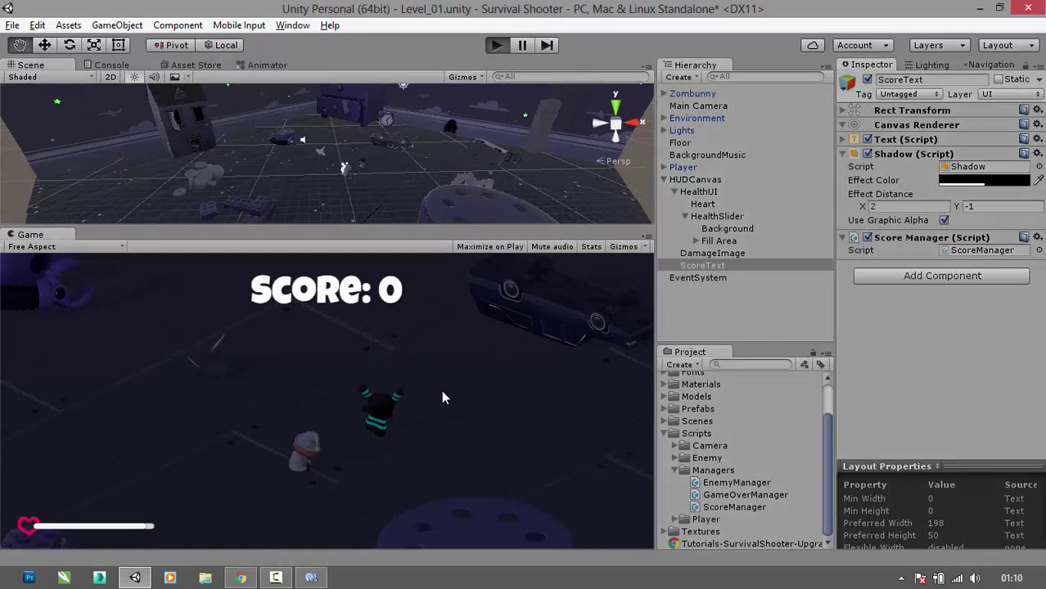
- Move the player and shoot enemies to raise the score, then stop Play mode
key("s")
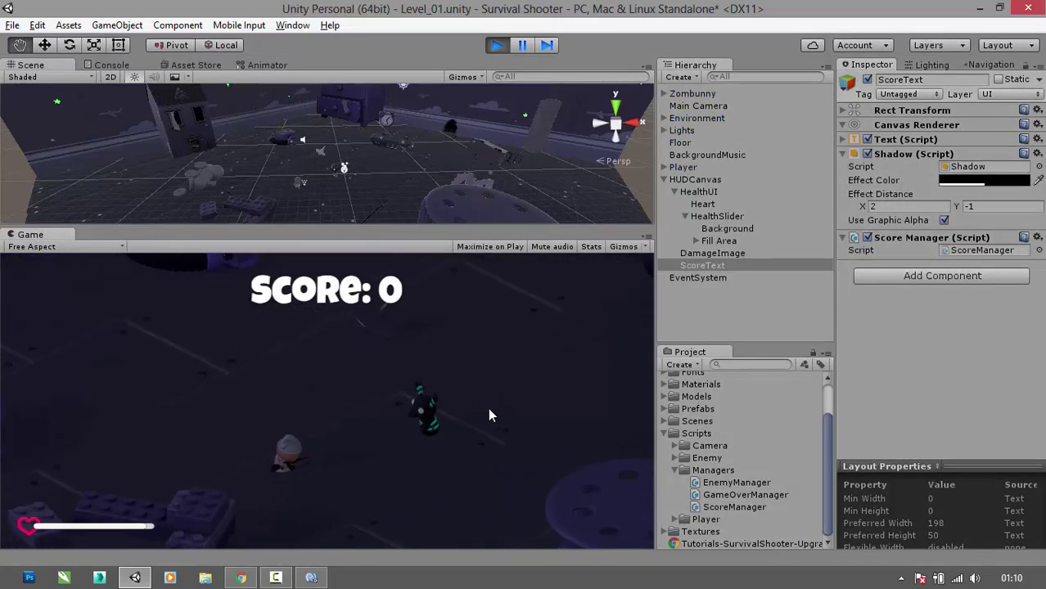
key("a")
key("a")
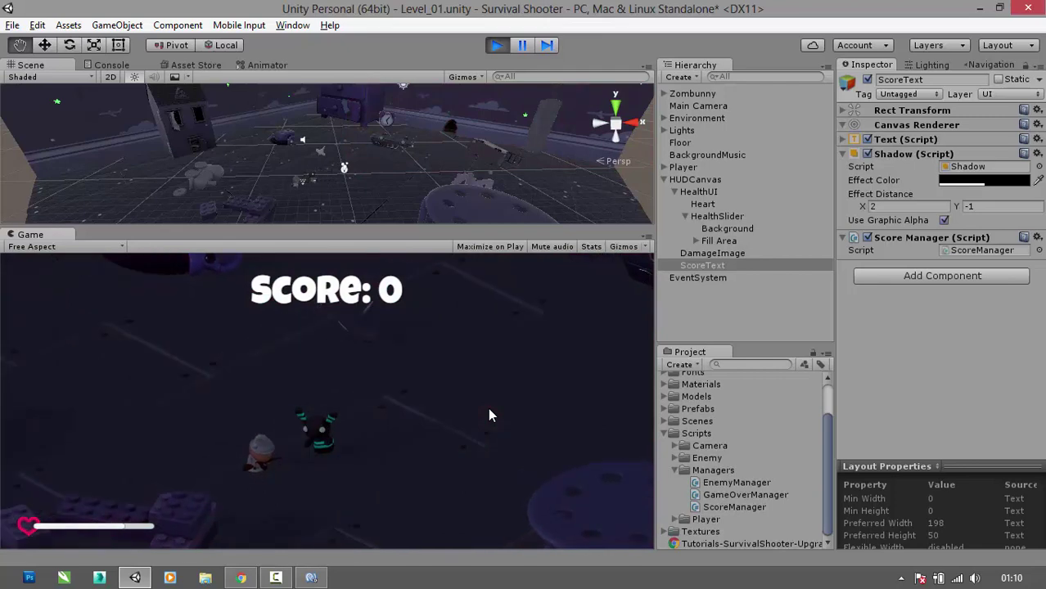
mouse_move(505, 420)
left_mouse_down()
mouse_move(474, 477)
mouse_move(474, 435)
mouse_move(479, 462)
mouse_move(402, 481)
mouse_move(376, 467)
mouse_move(437, 490)
left_mouse_up()
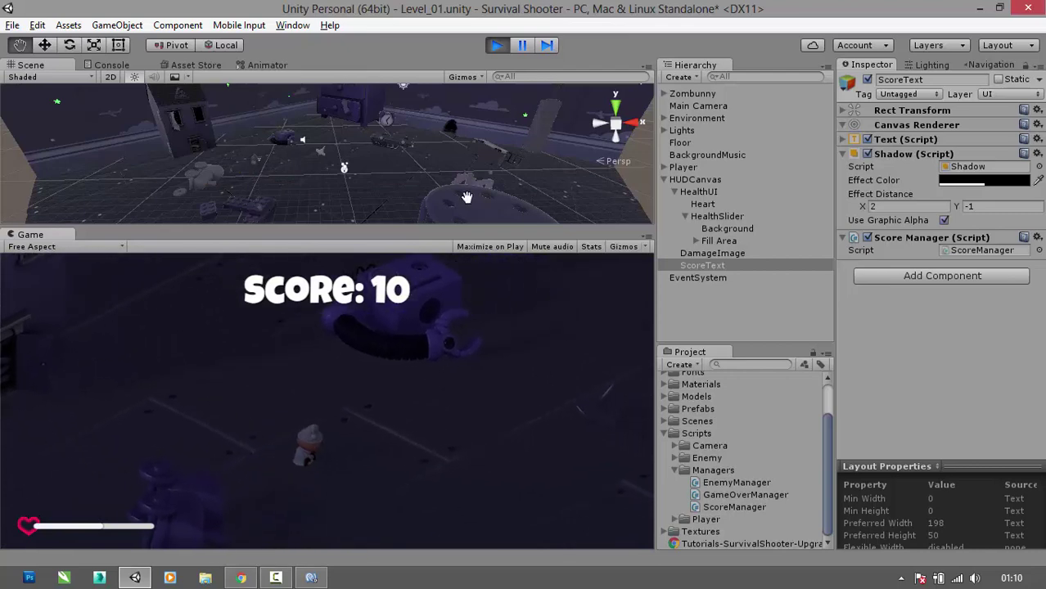
left_click(497, 45)
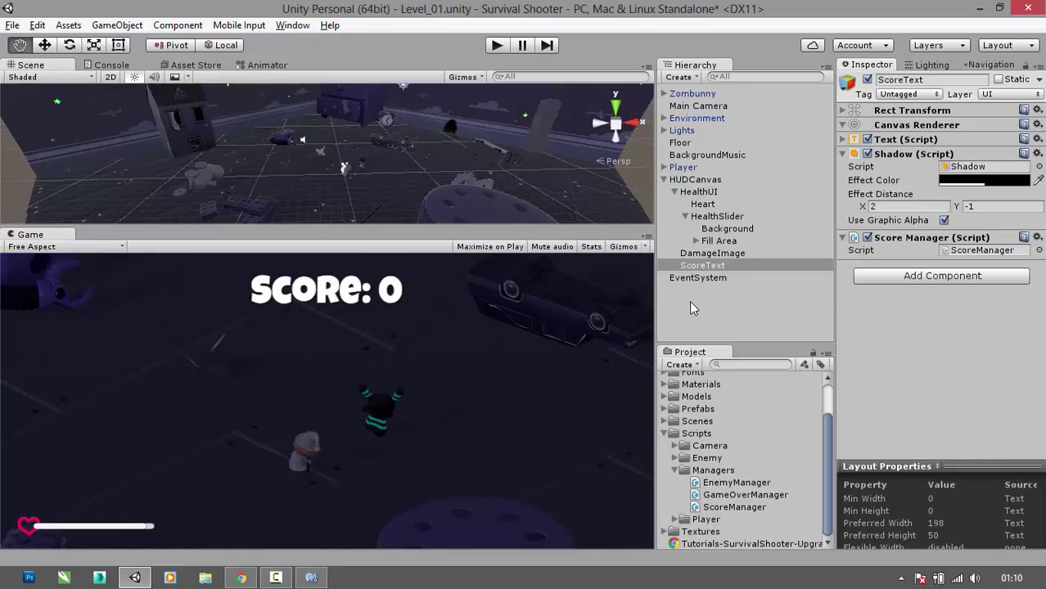
key("alt+Tab")
key("alt+Tab")
- Save the Zombunny object from the Hierarchy as a prefab in the Prefabs folder
left_click(717, 329)
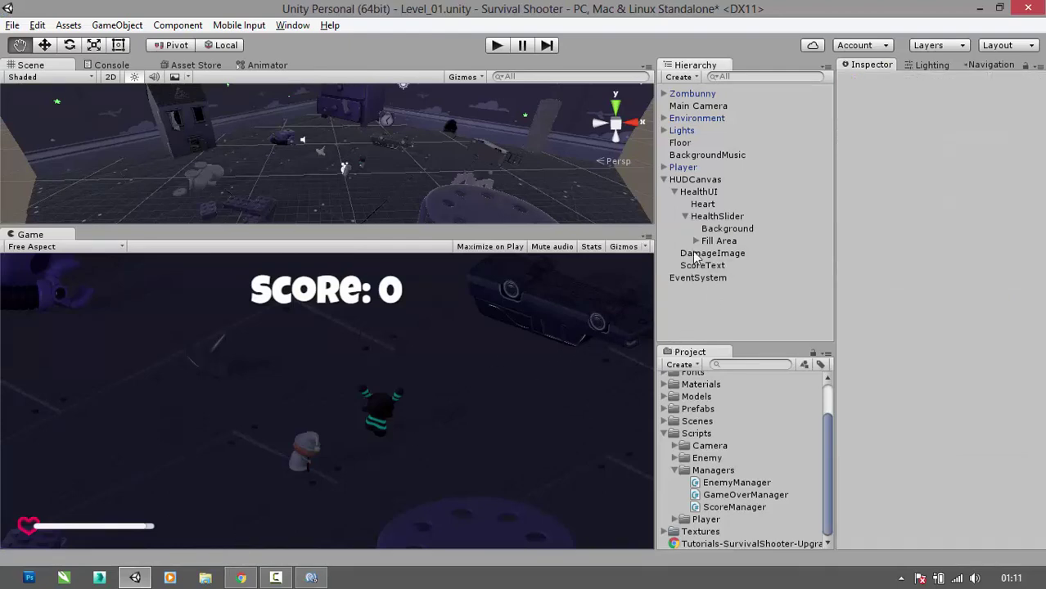
left_click(664, 180)
left_click(689, 95)
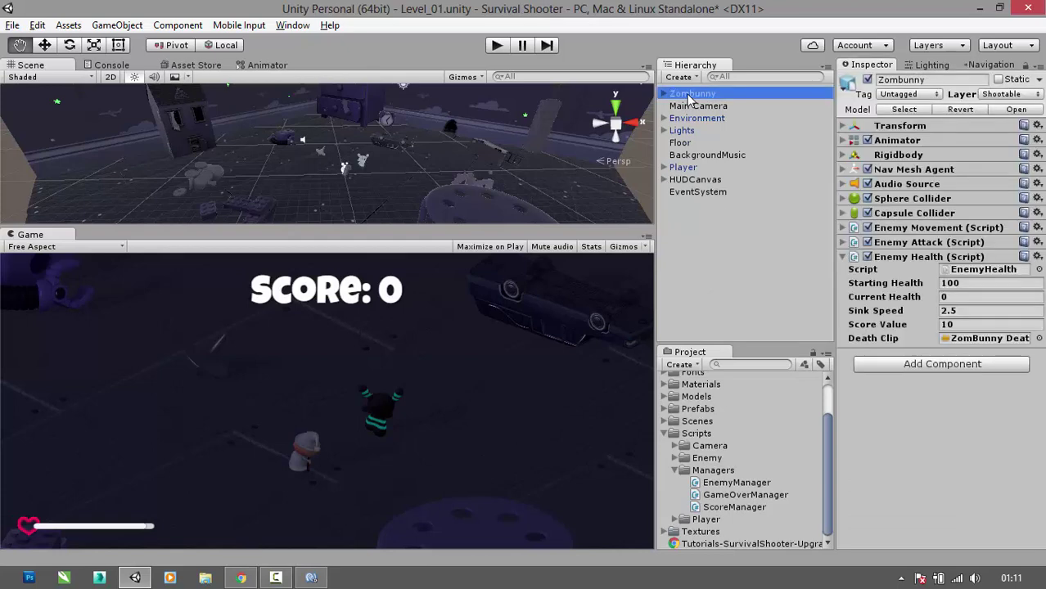
left_click_drag(681, 97, 704, 421)
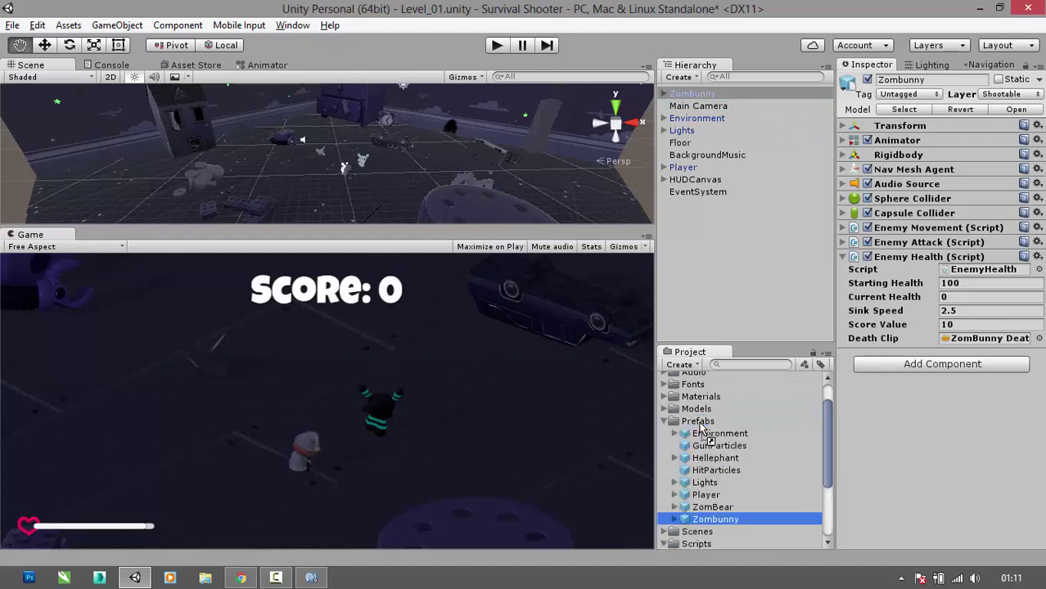
- Delete Zombunny from the scene and expand the Prefabs folder
left_click(703, 95)
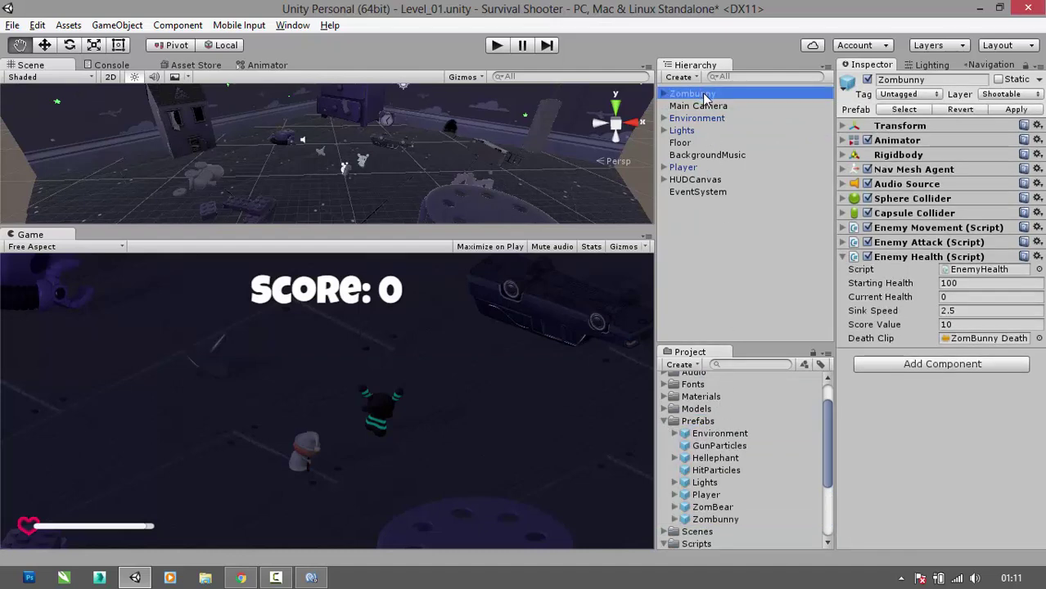
key("Delete")
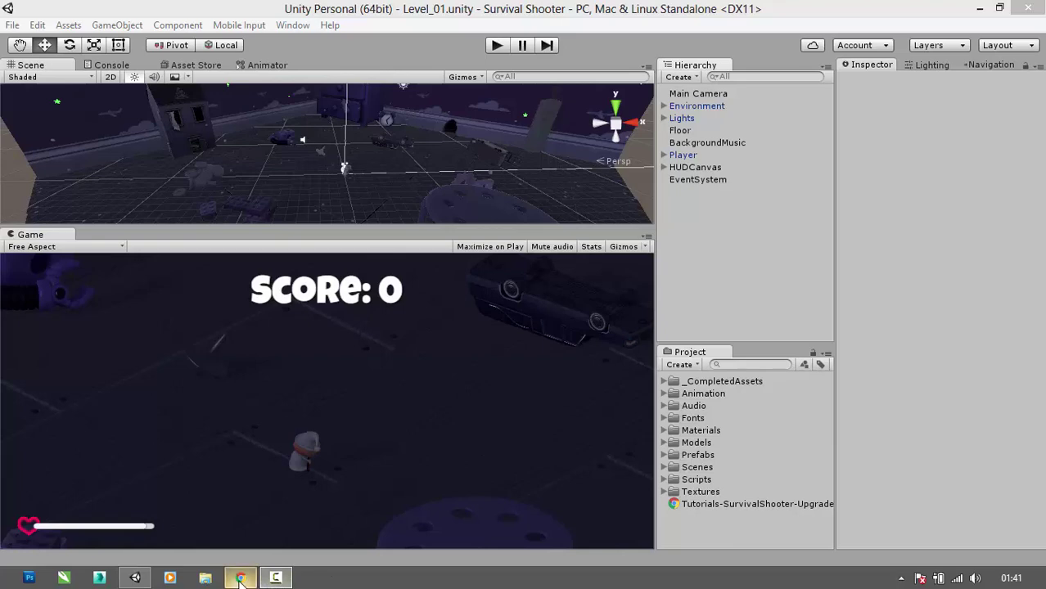
mouse_move(241, 579)
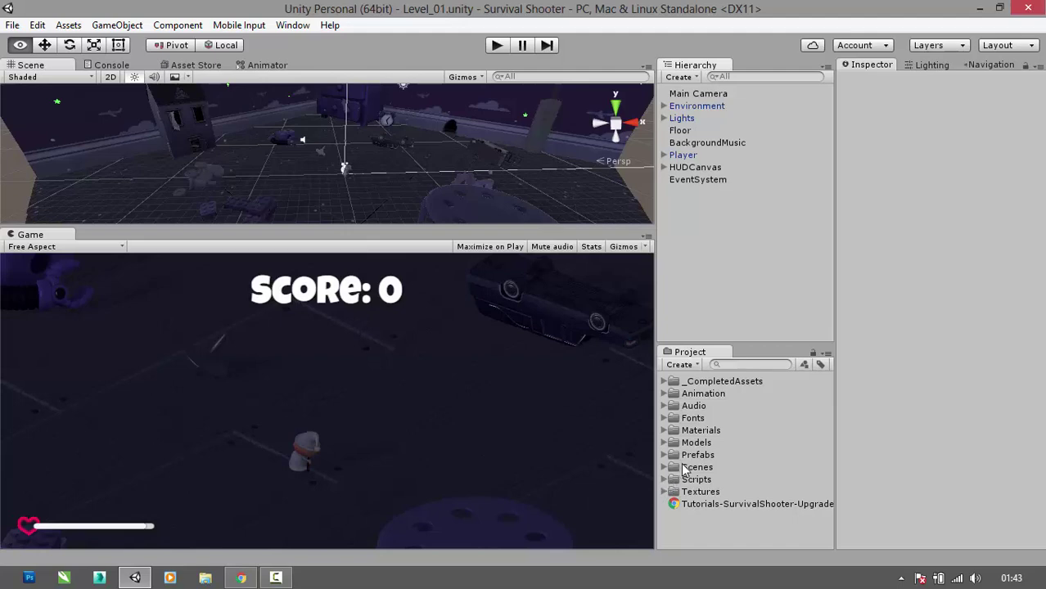
left_click(666, 456)
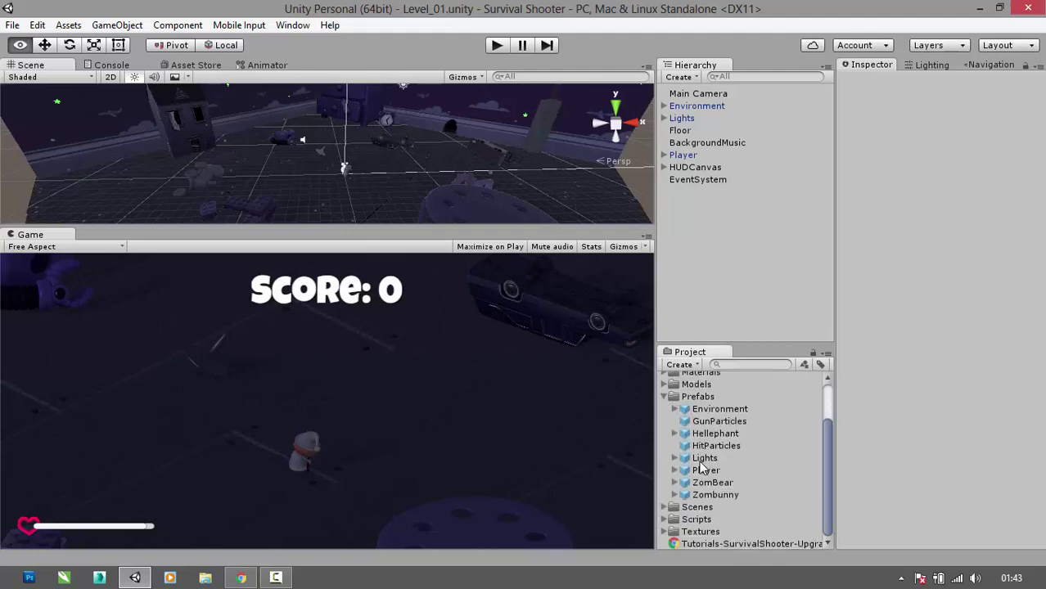
- Select the ZomBear prefab in Prefabs and toggle its child list
left_click(697, 484)
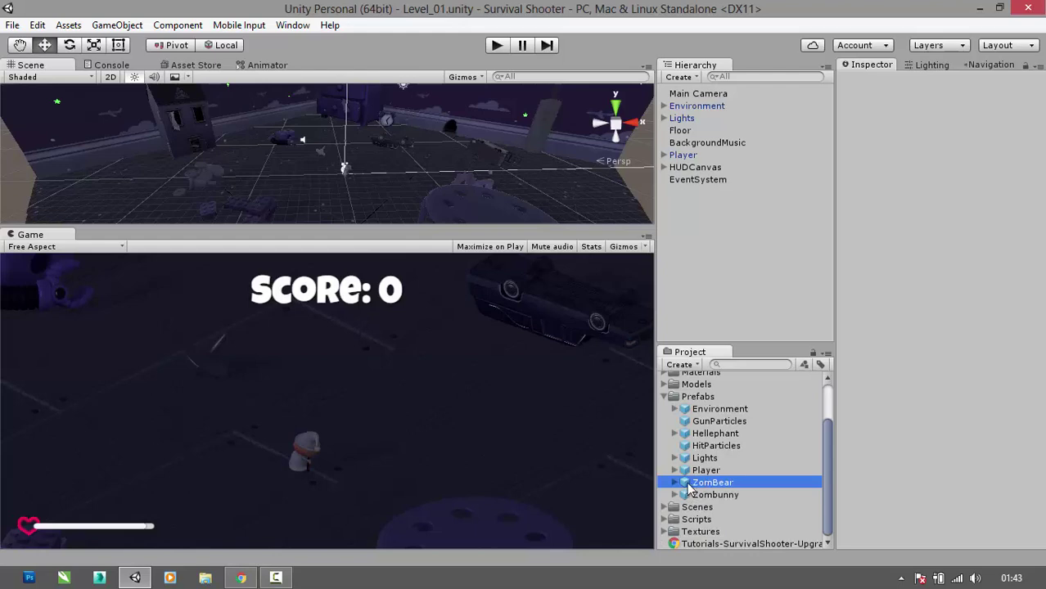
left_click(675, 484)
left_click(676, 484)
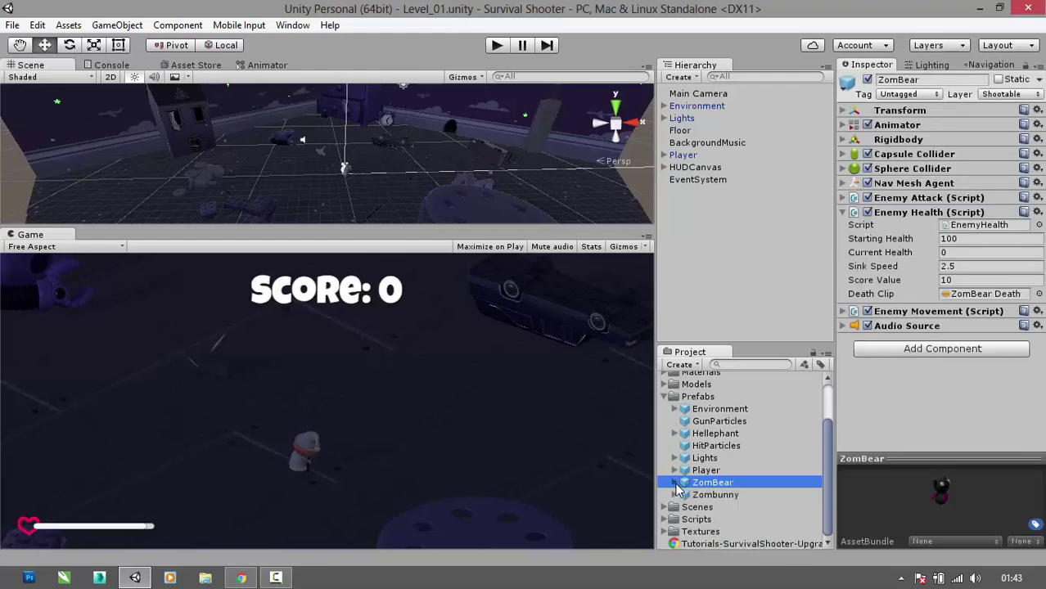
right_click(722, 486)
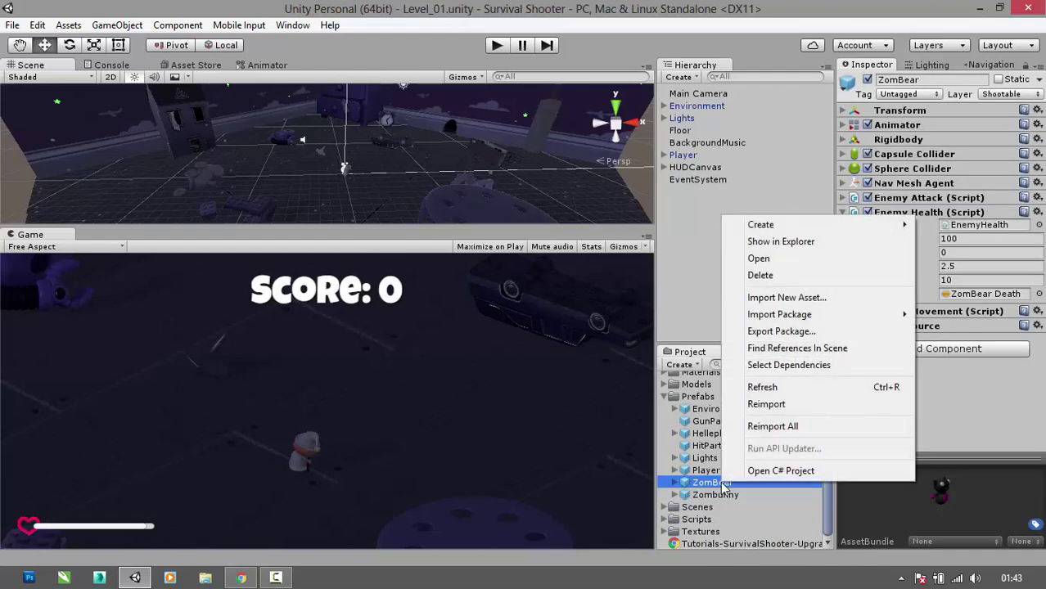
left_click(718, 485)
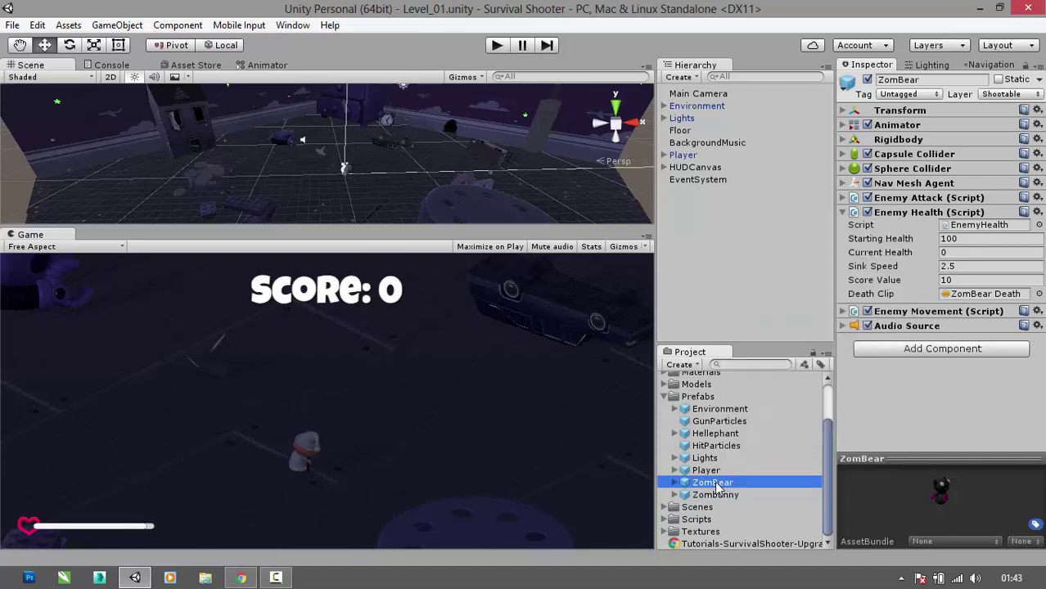
left_click(715, 495)
left_click(712, 484)
- Expand ZomBear, inspect its Zombear mesh child, then collapse it again
left_click(674, 483)
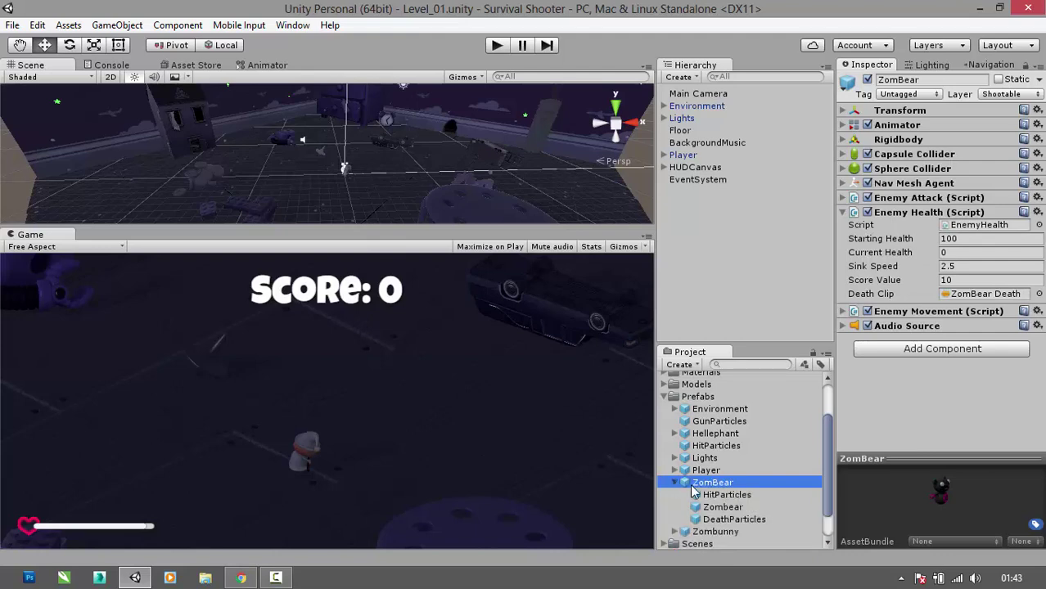
scroll(700, 491, "down", 2)
left_click(720, 471)
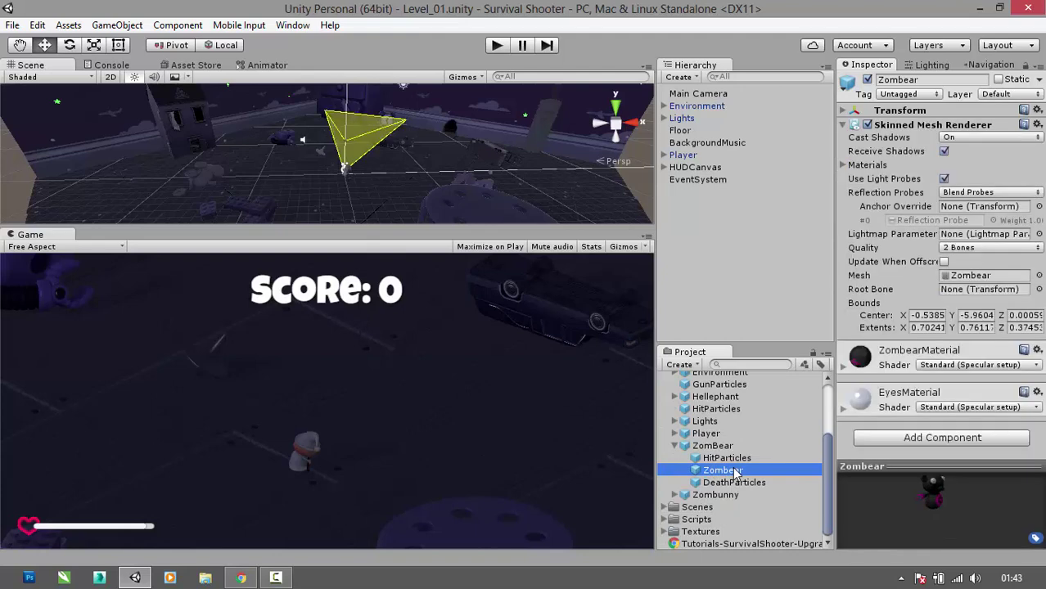
key("Up")
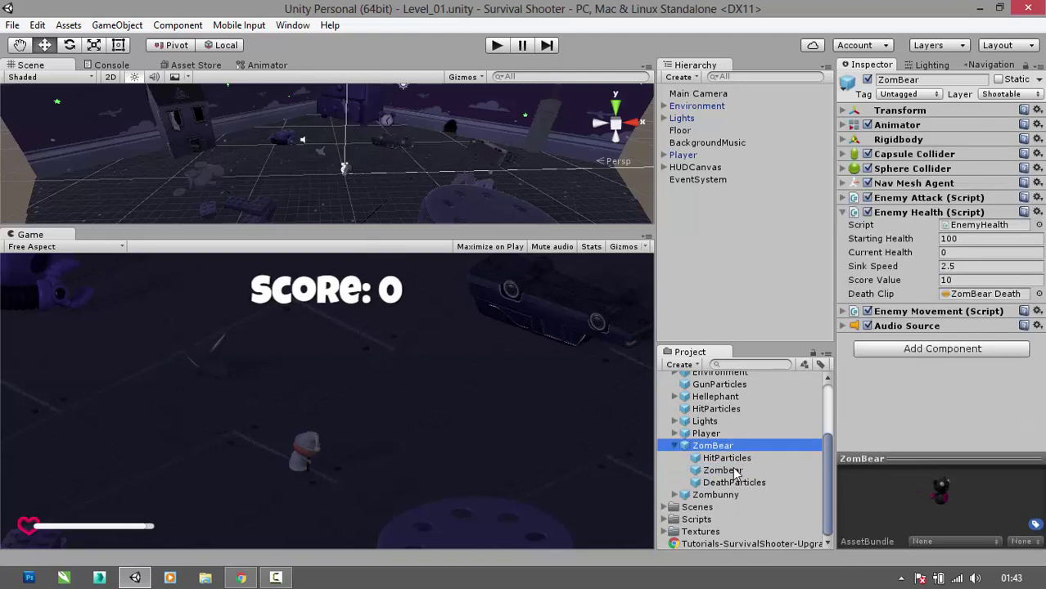
left_click(676, 446)
- Start a new Animator Controller from ZomBear's context menu, then cancel it
right_click(712, 488)
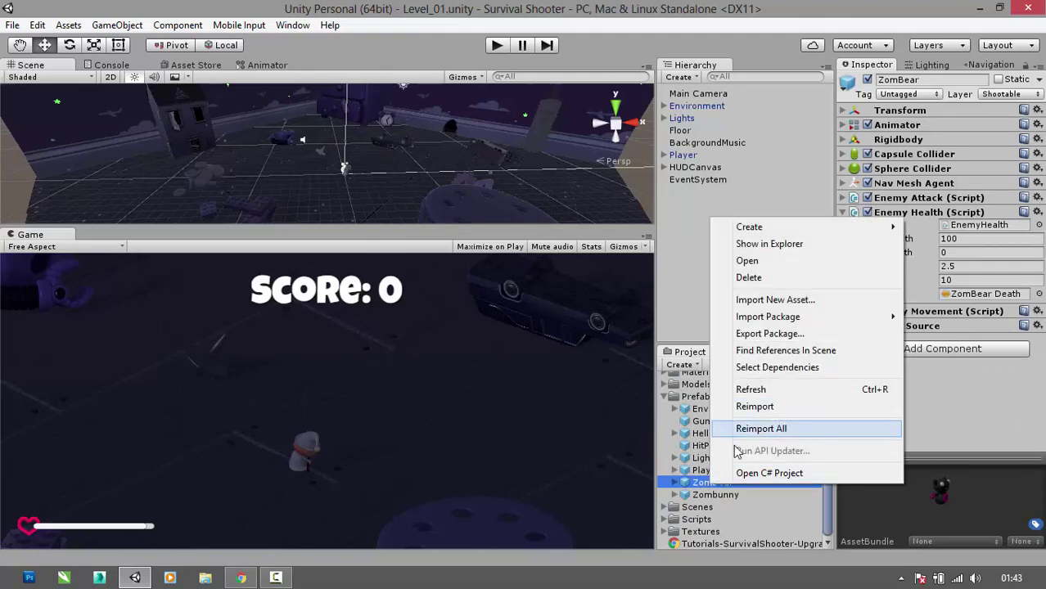
mouse_move(775, 228)
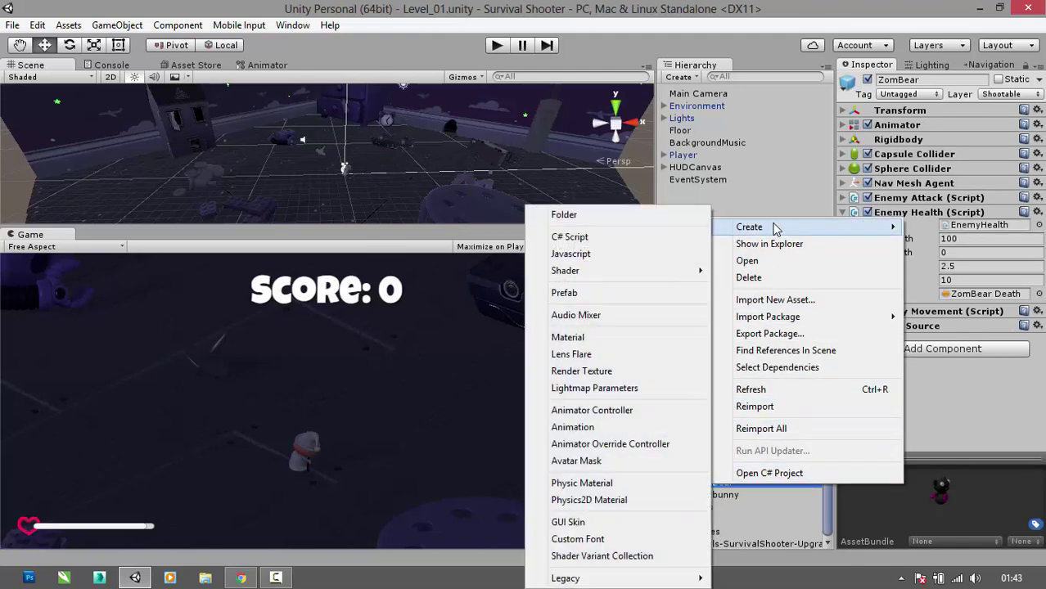
left_click(606, 410)
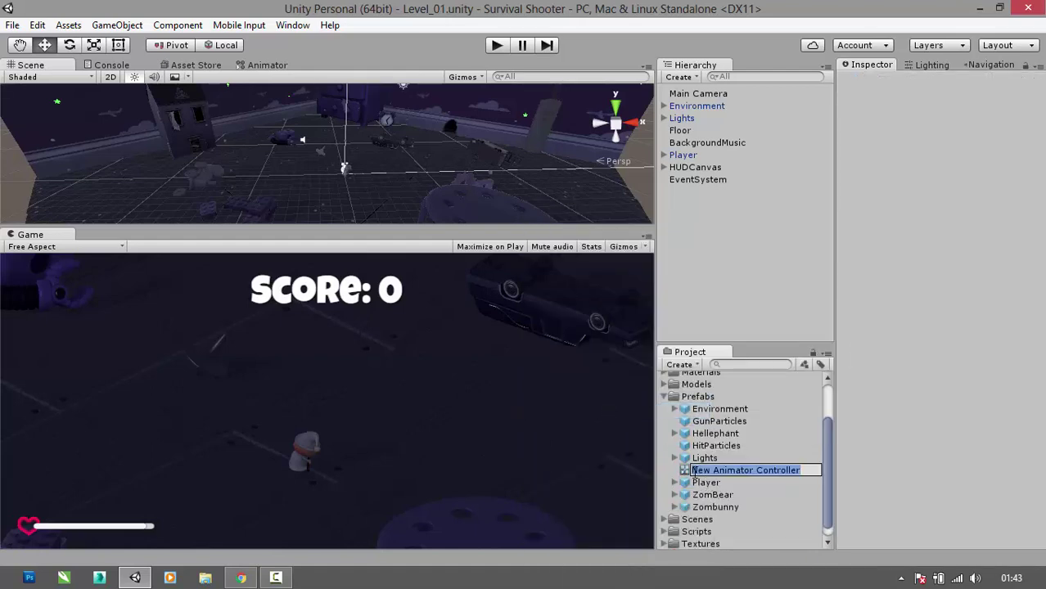
key("Escape")
- View ZomBear's Zombear mesh child, then reselect the ZomBear prefab to see its components
left_click(692, 483)
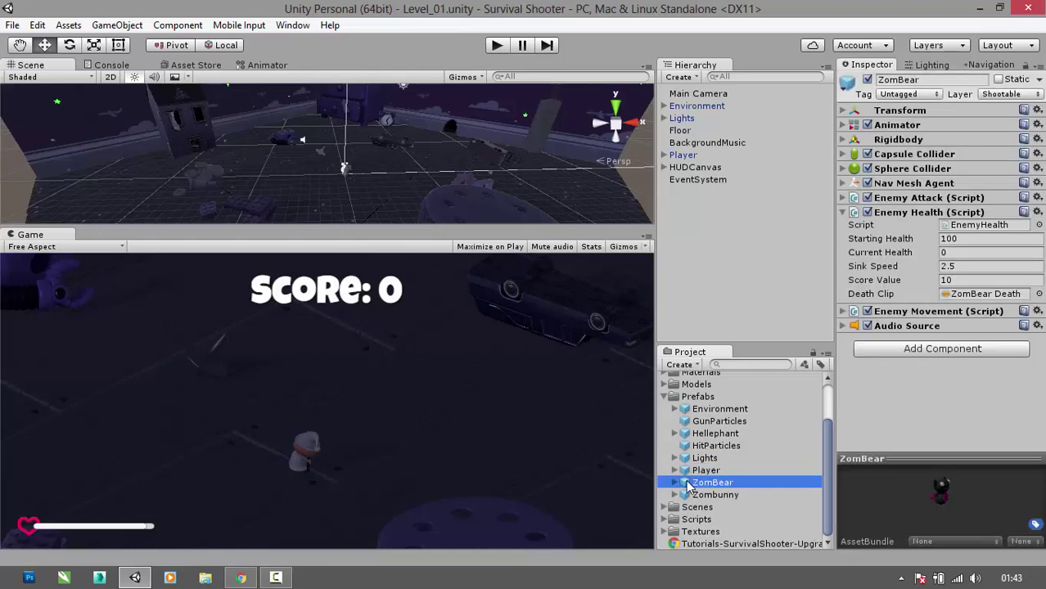
left_click(675, 483)
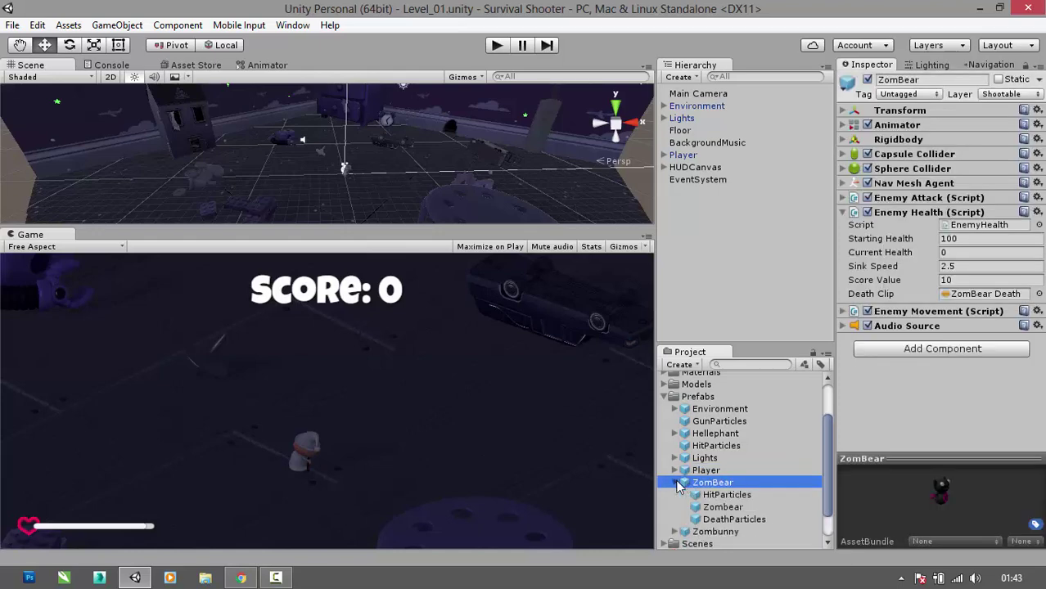
left_click(716, 509)
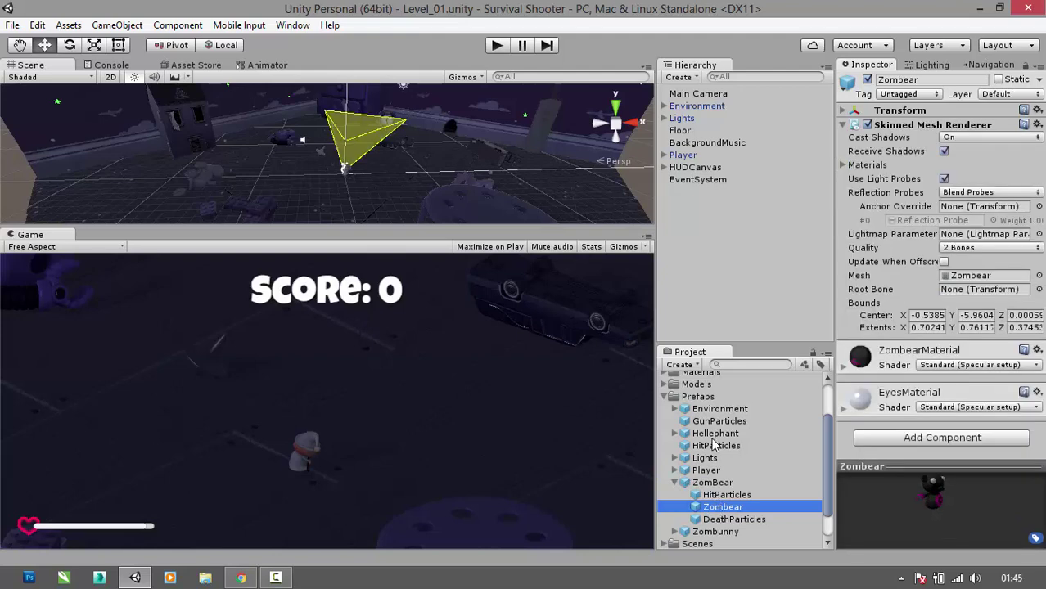
left_click(665, 397)
left_click(694, 524)
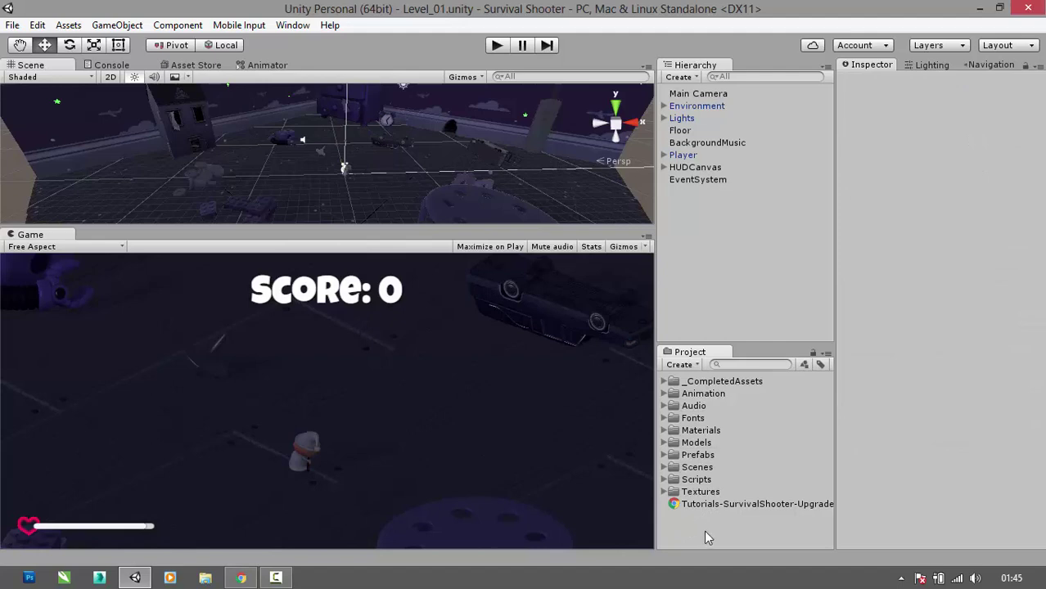
left_click(665, 455)
scroll(683, 471, "down", 3)
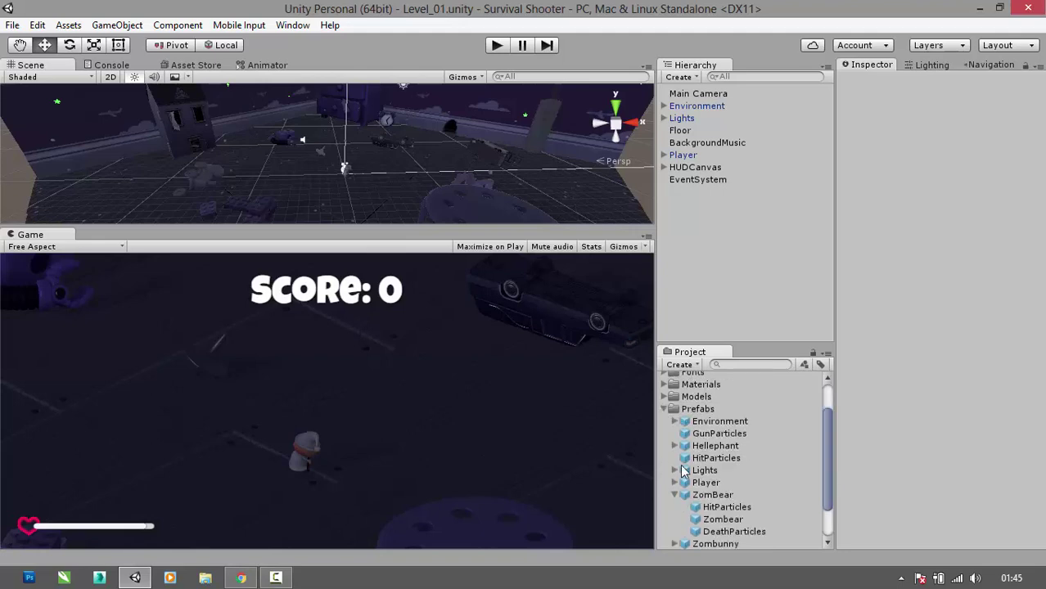
scroll(683, 470, "down", 2)
left_click(709, 450)
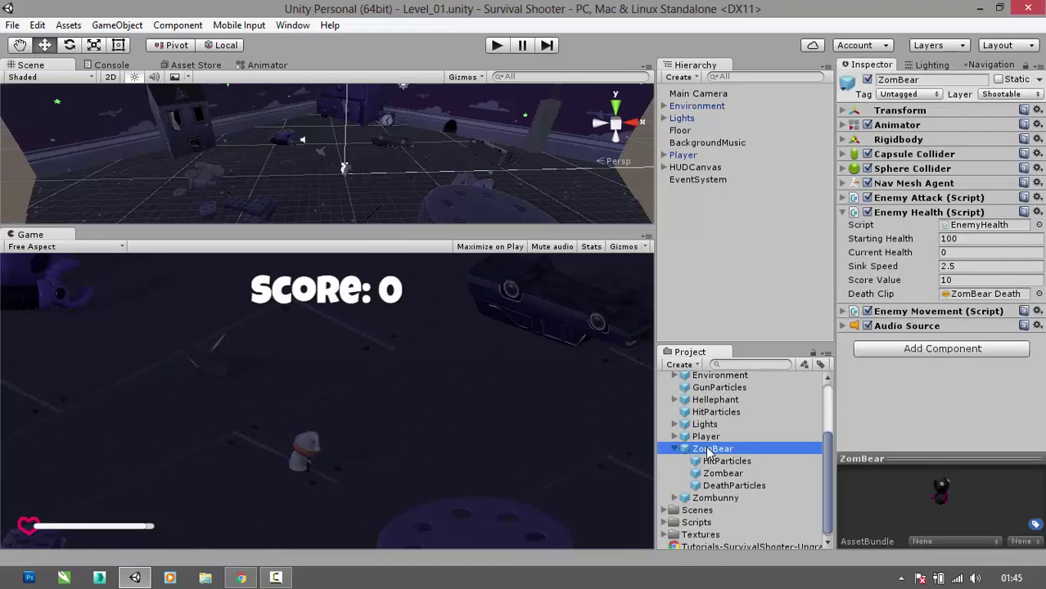
- Enlarge and pan the EnemyAC state machine graph to view its states
left_click(273, 66)
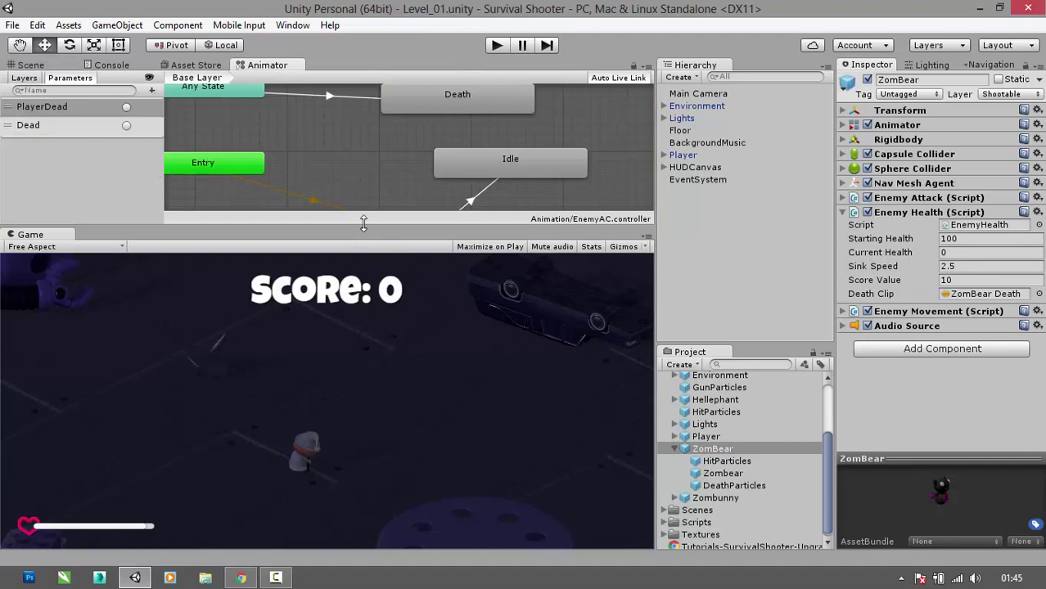
left_click_drag(364, 223, 364, 365)
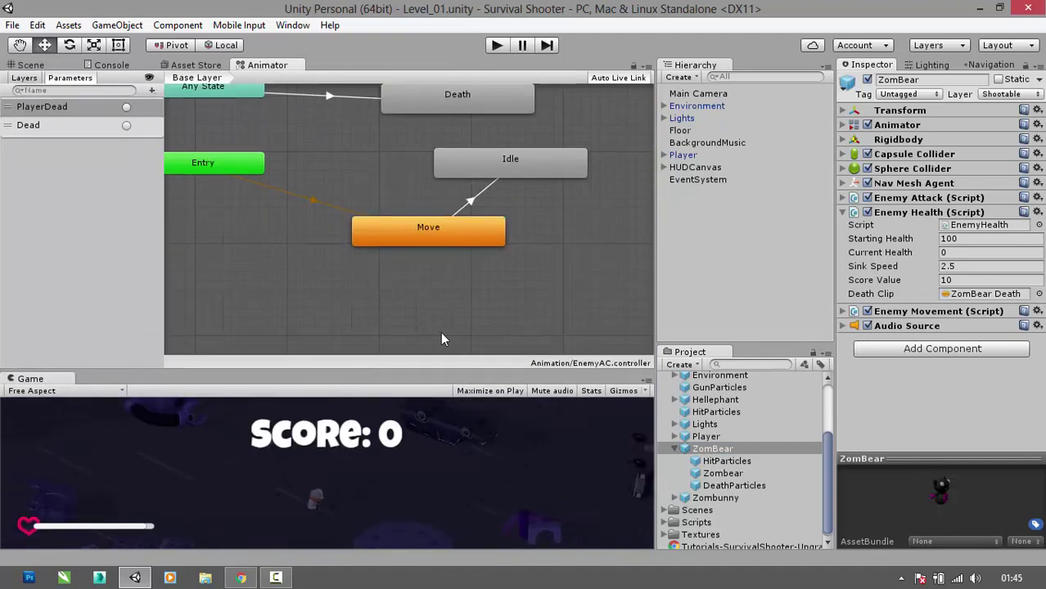
middle_click_drag(539, 258, 564, 331)
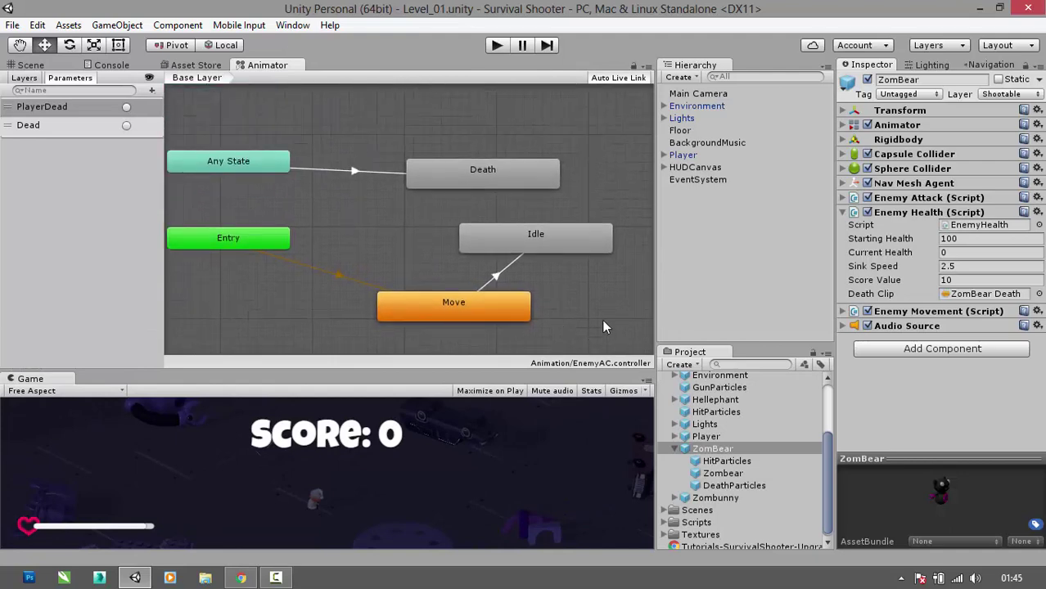
middle_click_drag(578, 293, 585, 293)
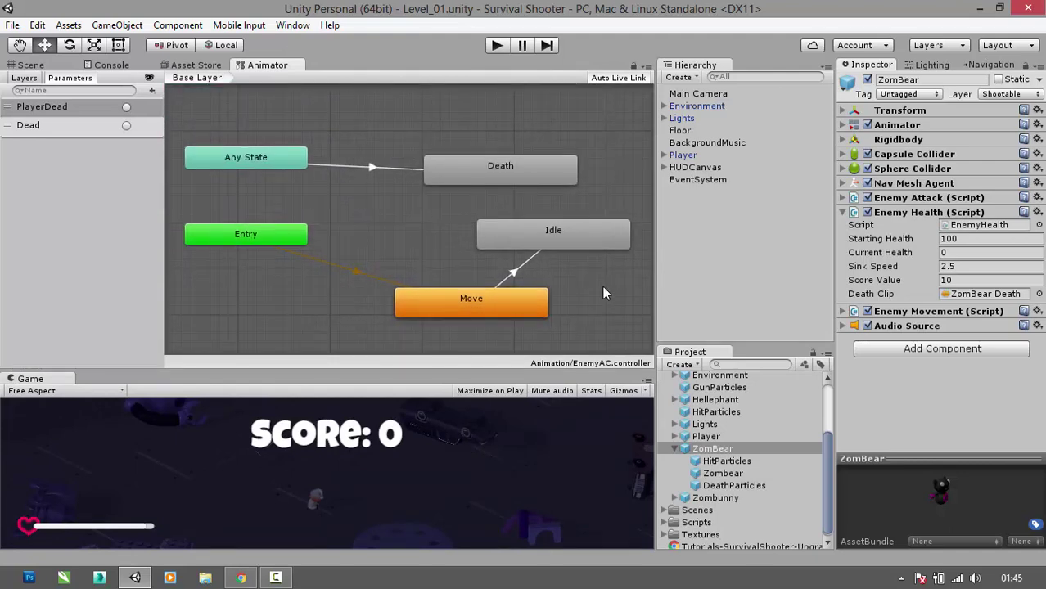
left_click(594, 283)
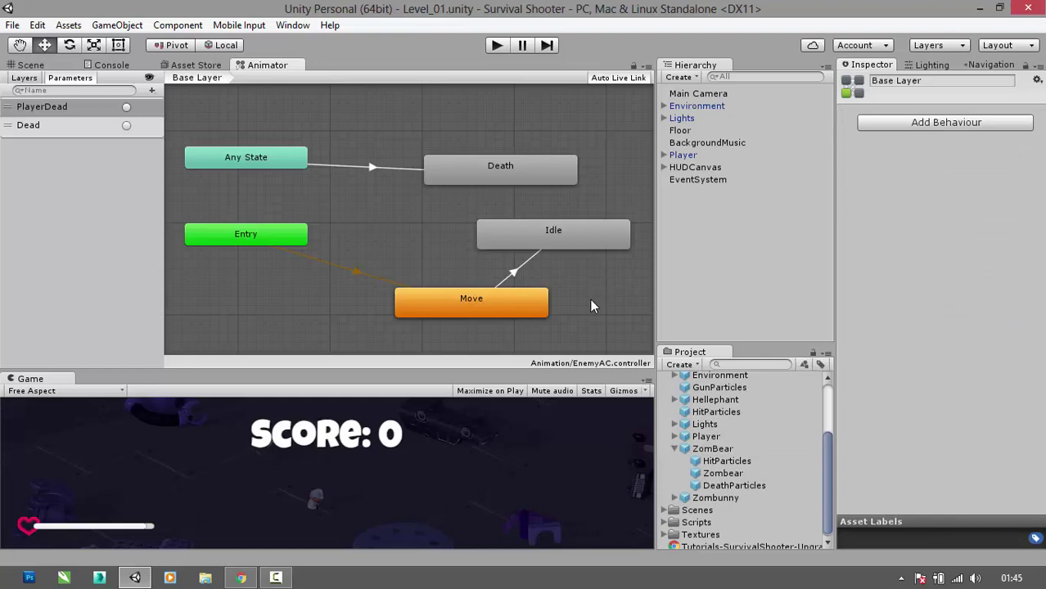
- Select the ZomBear prefab and expand the Animation folder to show its controllers
left_click(703, 449)
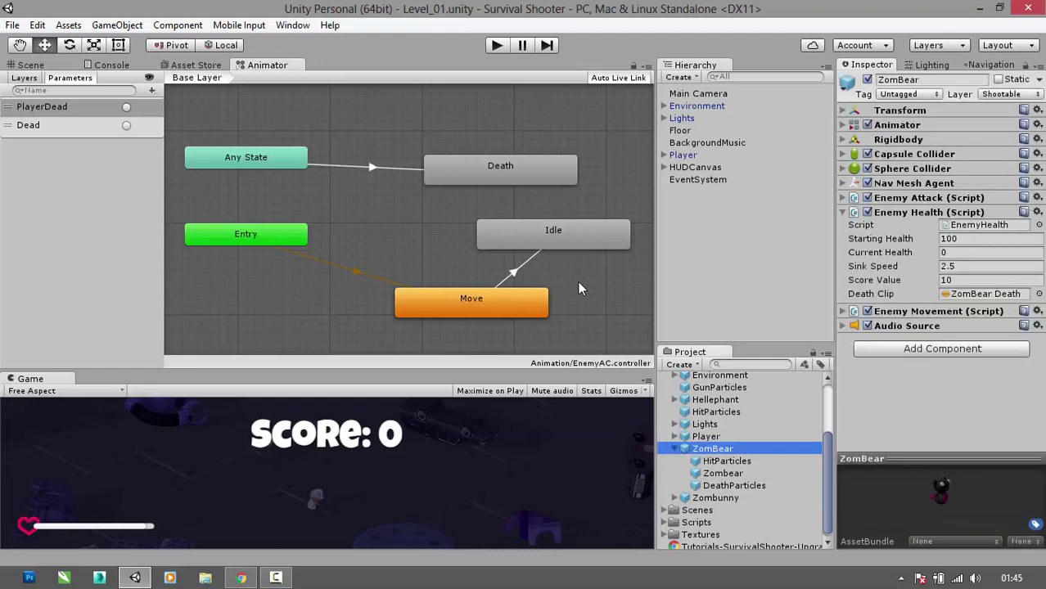
key("alt")
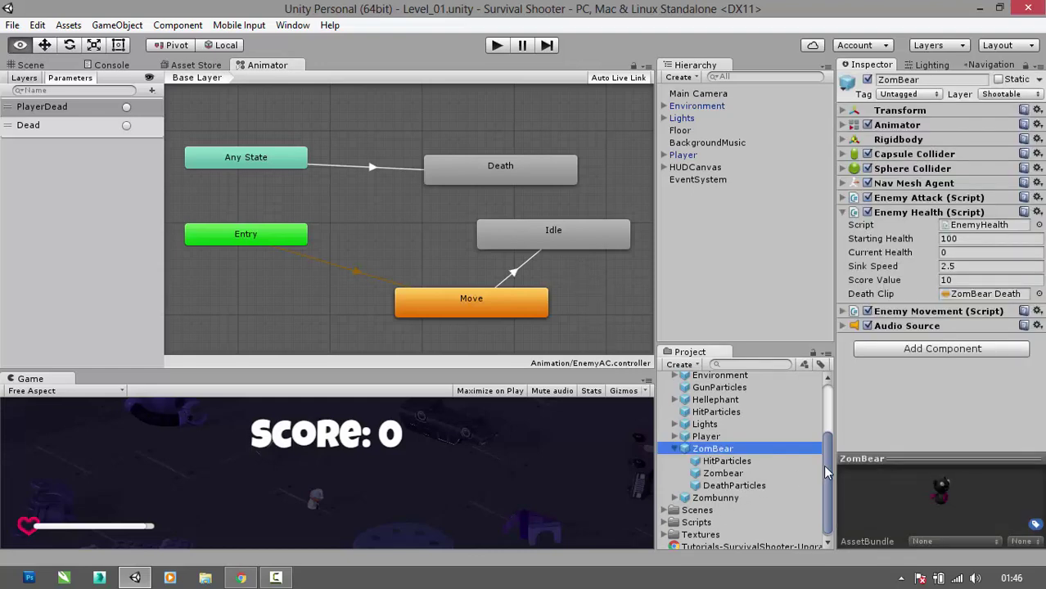
scroll(824, 461, "up", 4)
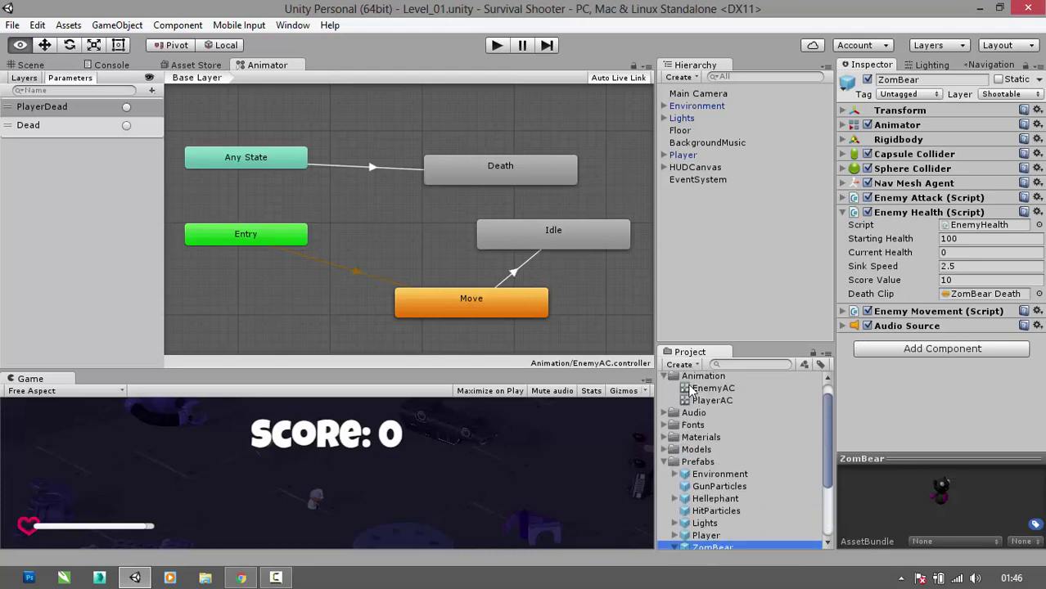
left_click(663, 377)
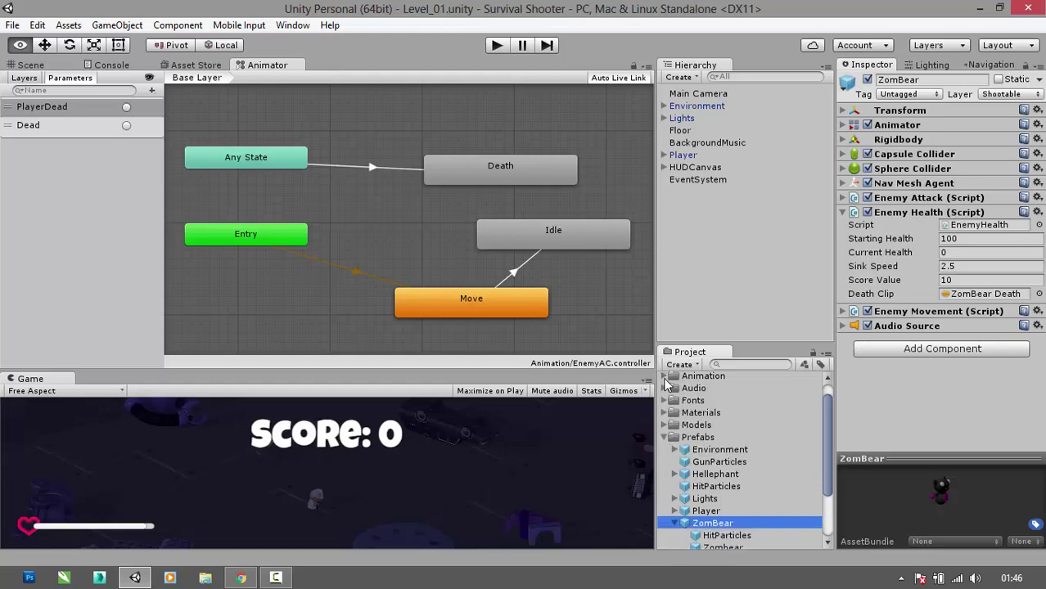
left_click(667, 378)
left_click(665, 379)
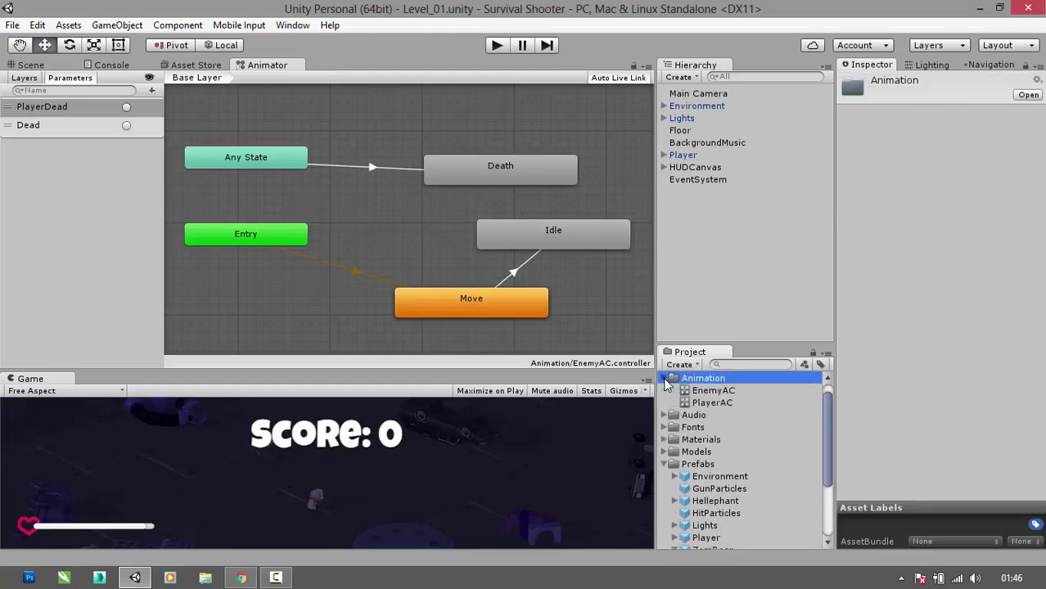
- Compare the EnemyAC and PlayerAC graphs, fold up the Project tree, and return to Scene view
left_click(725, 393)
left_click(722, 402)
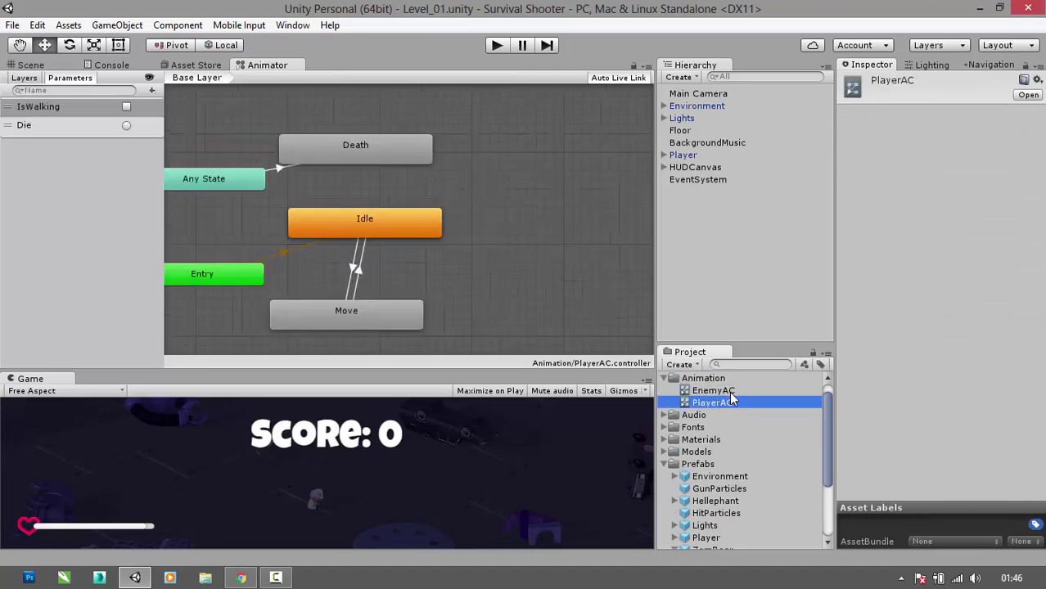
left_click(729, 390)
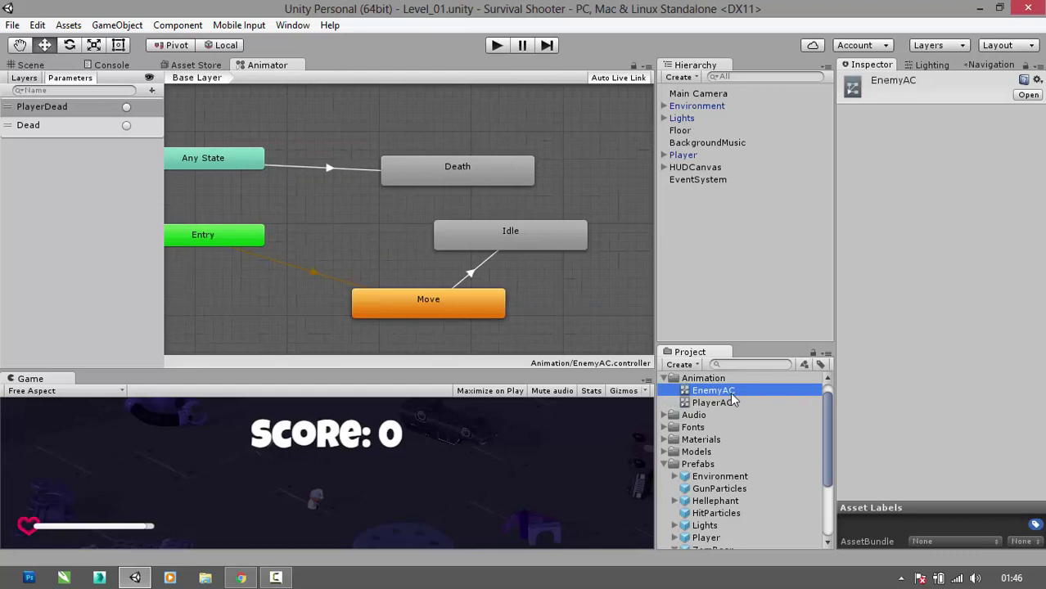
left_click(664, 379, "alt")
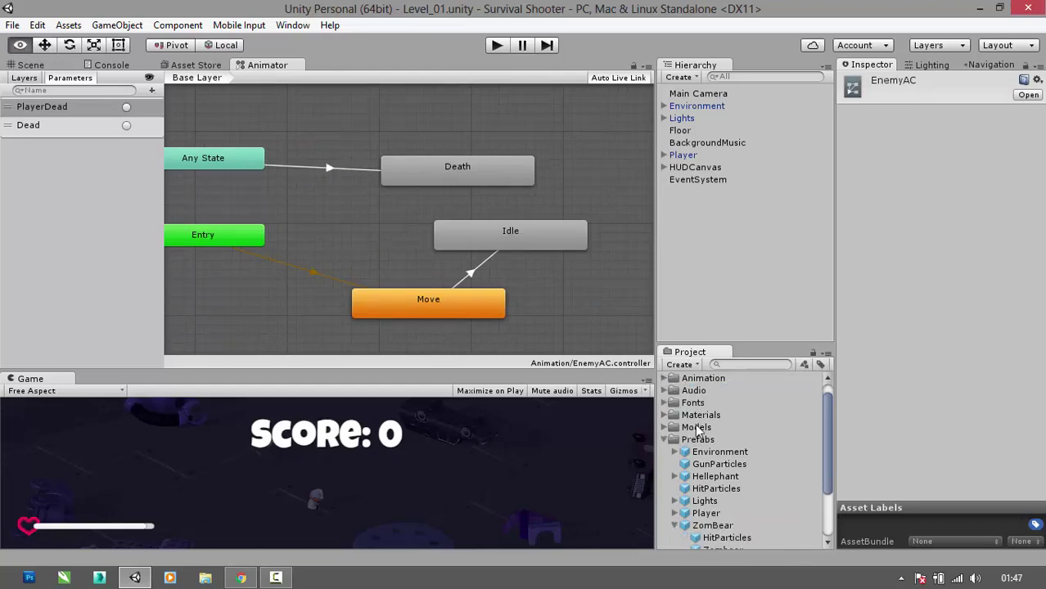
left_click(666, 439, "alt")
left_click(702, 537)
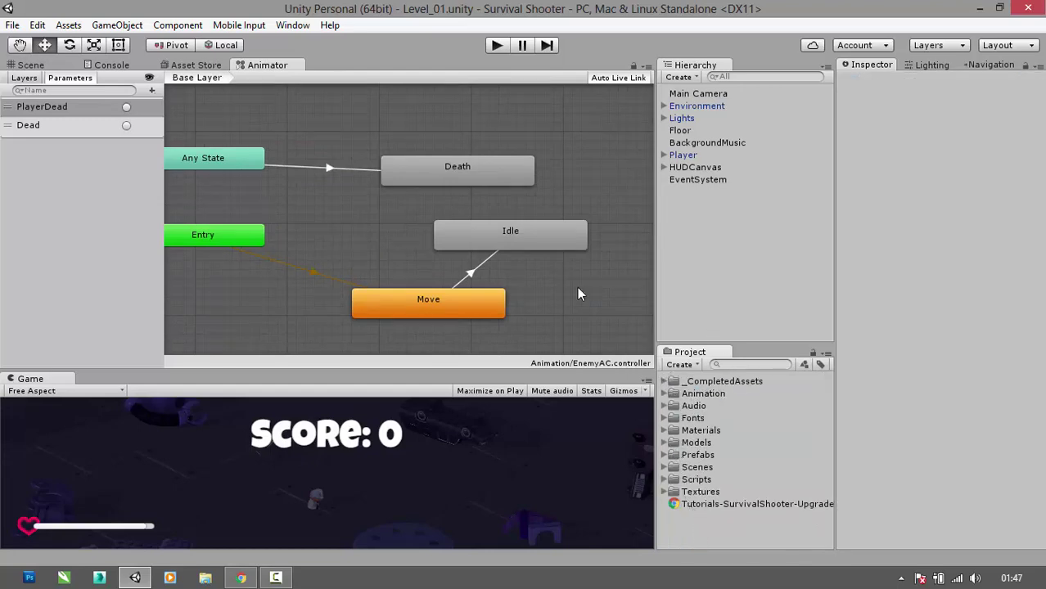
left_click(31, 64)
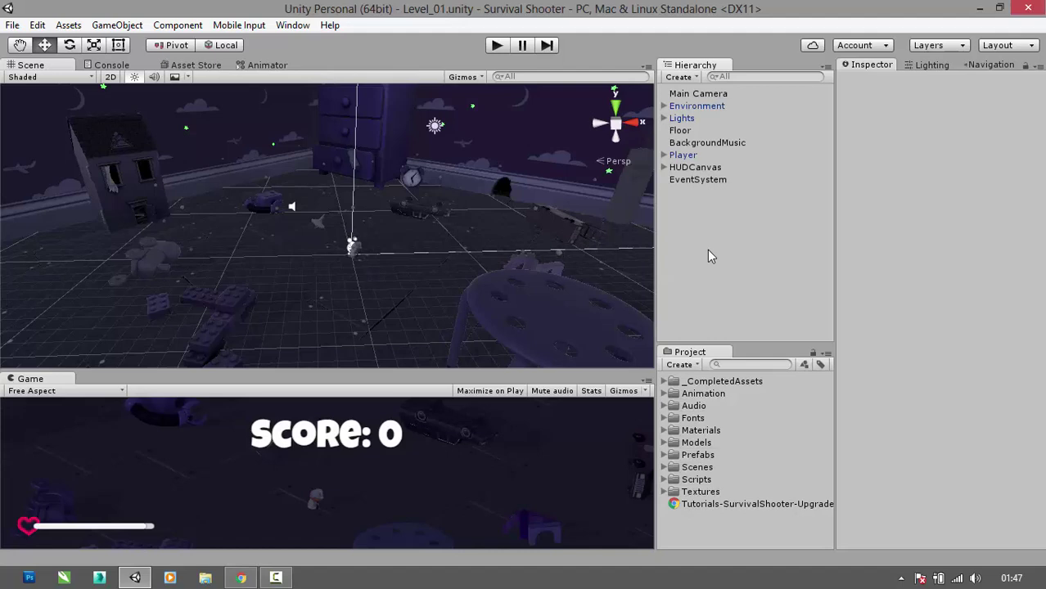
- Select the ZomBear prefab, enlarge its preview, and collapse its Enemy Health settings
left_click(664, 455)
scroll(692, 462, "down", 2)
left_click(674, 449)
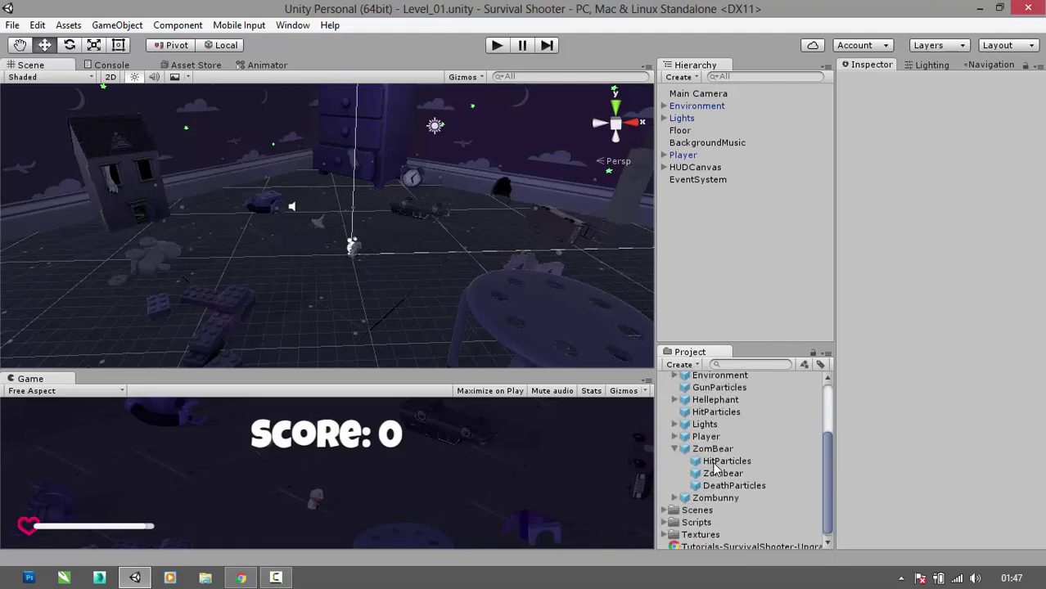
left_click(715, 462)
left_click(712, 449)
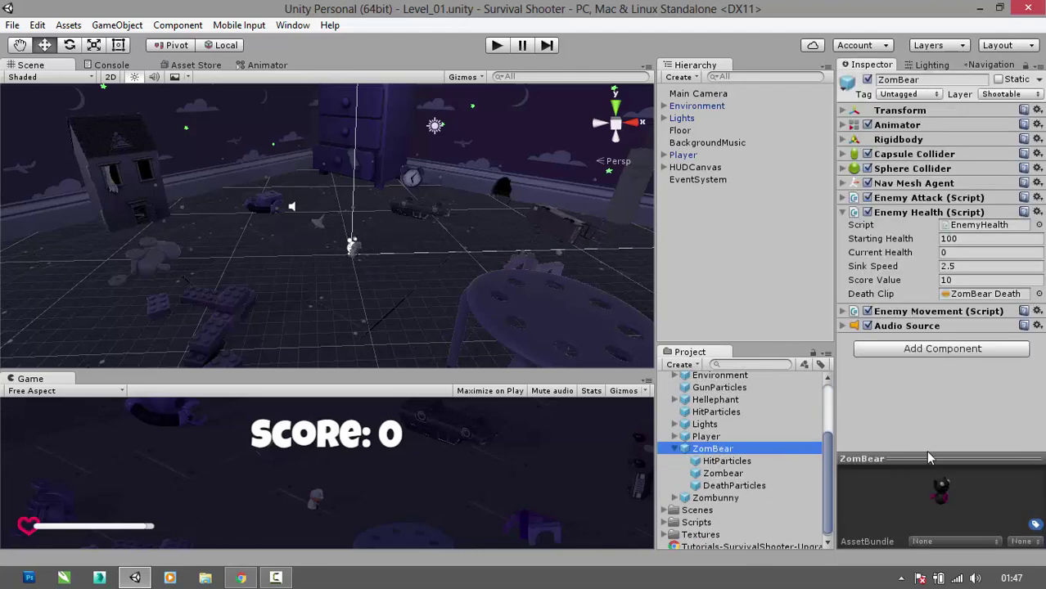
left_click_drag(930, 459, 924, 368)
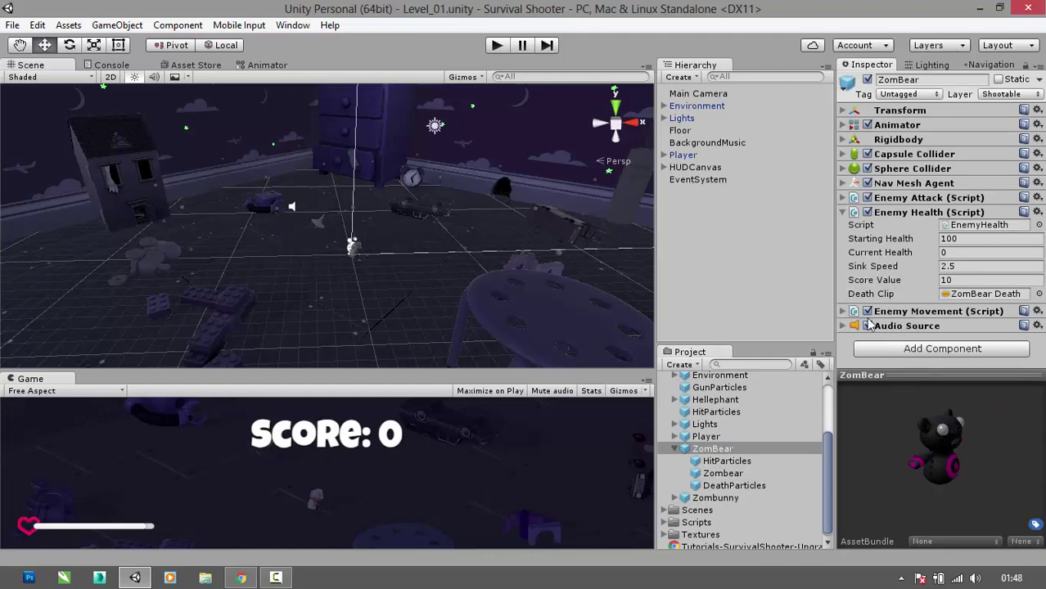
left_click(843, 213)
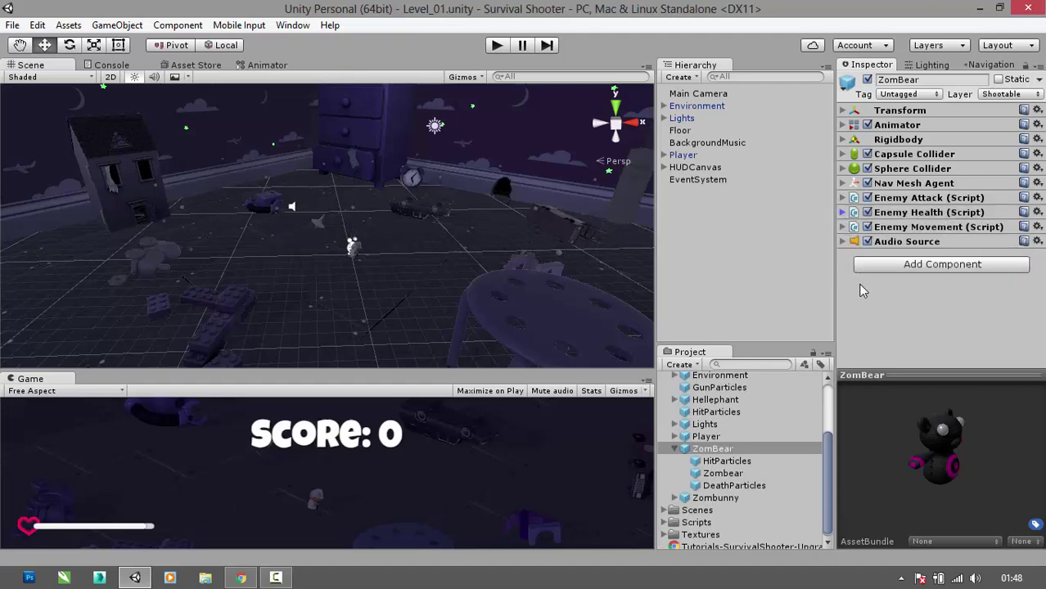
- Drag EnemyAC from the Animation folder into ZomBear's Animator Controller field
left_click(843, 124)
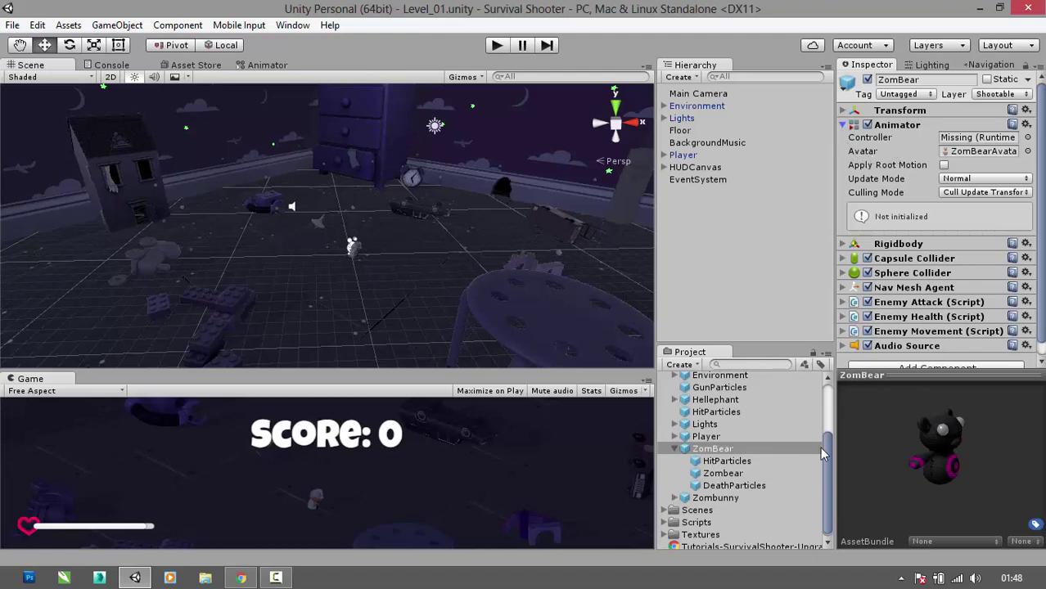
left_click_drag(824, 447, 821, 390)
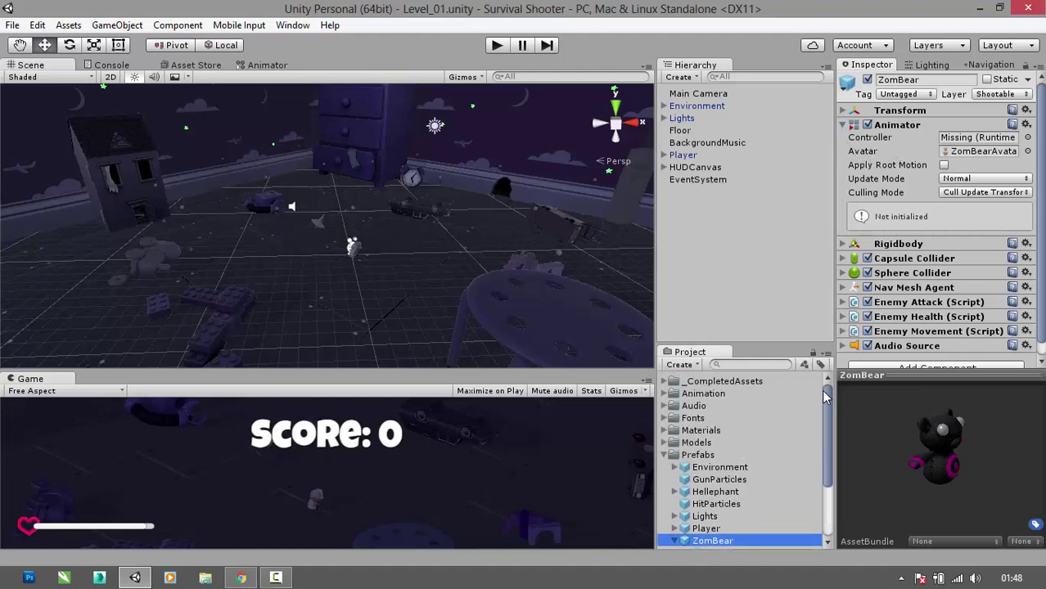
left_click(664, 394)
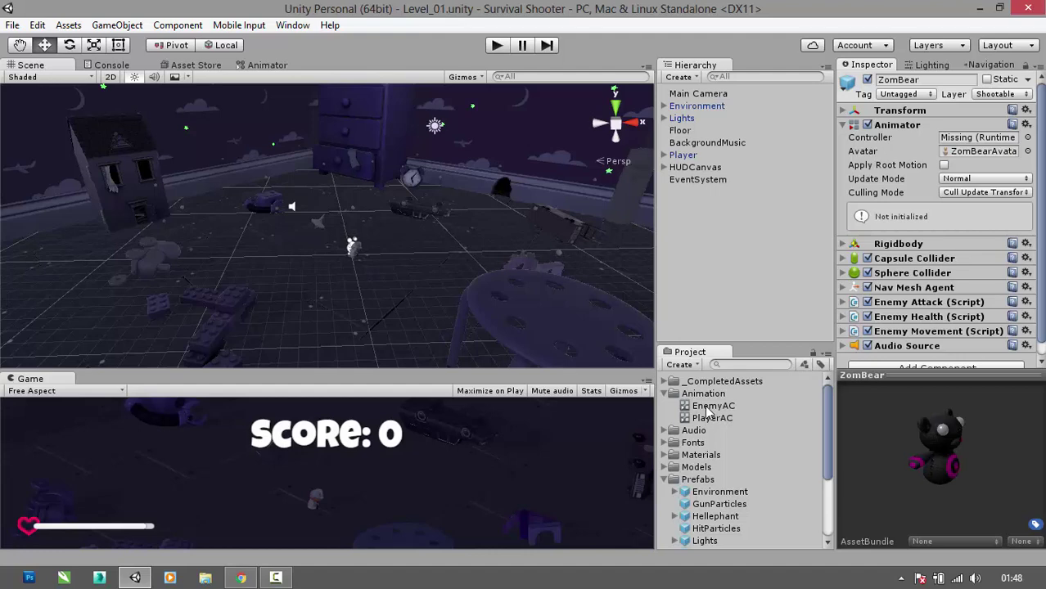
left_click_drag(709, 407, 970, 140)
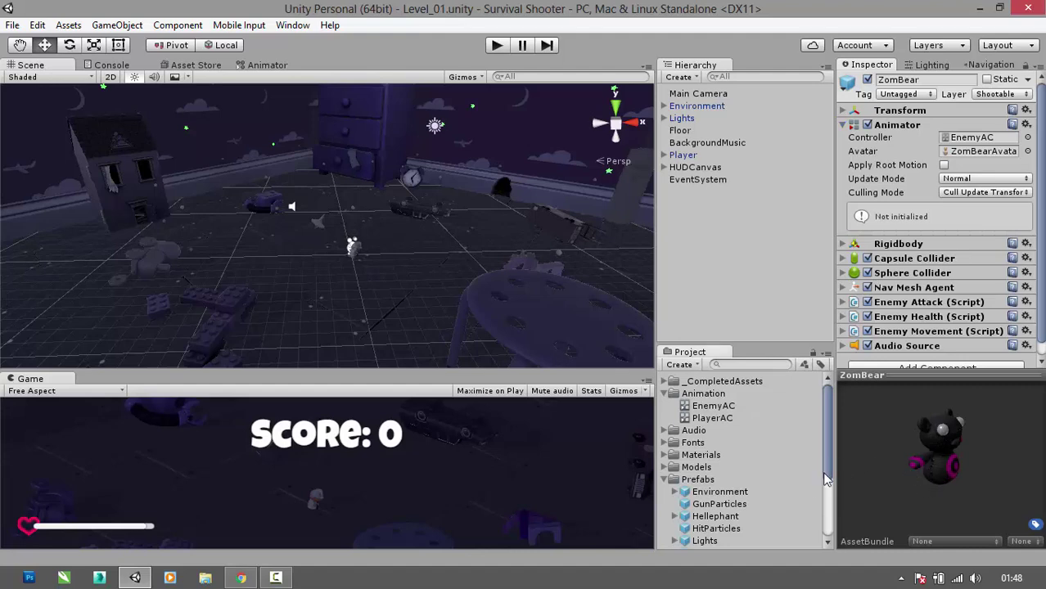
scroll(822, 472, "down", 3)
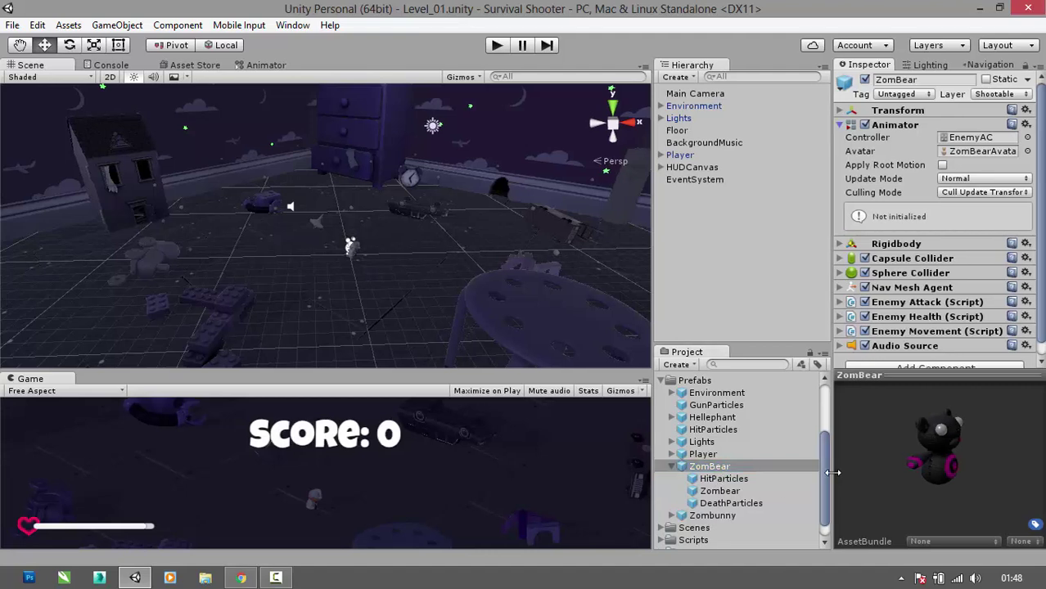
mouse_move(823, 467)
left_mouse_down()
mouse_move(825, 446)
mouse_move(817, 454)
left_mouse_up()
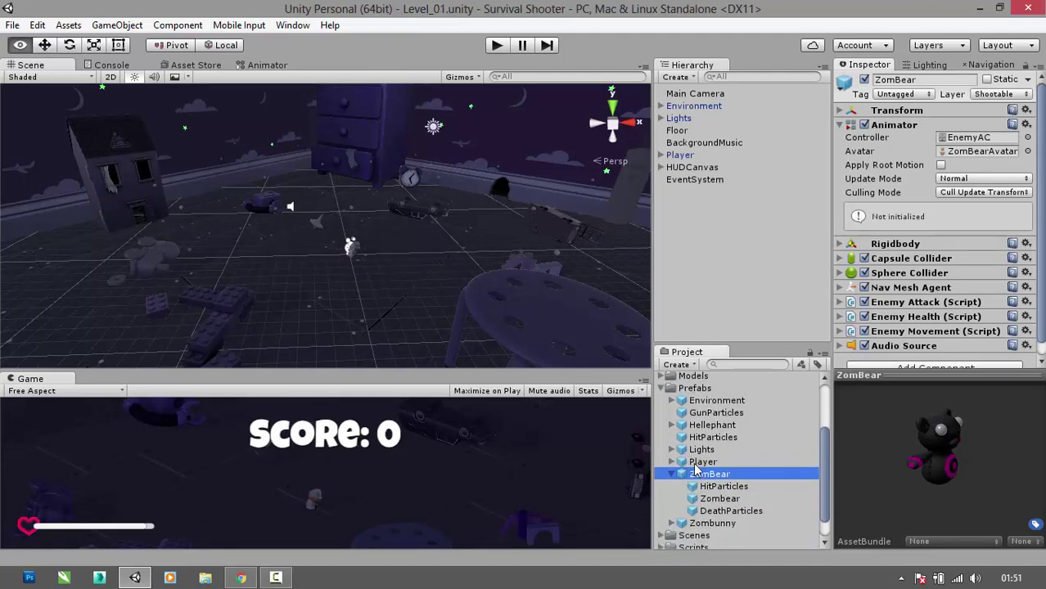
- Collapse ZomBear, select the Hellephant prefab and enlarge its model preview
left_click(672, 473)
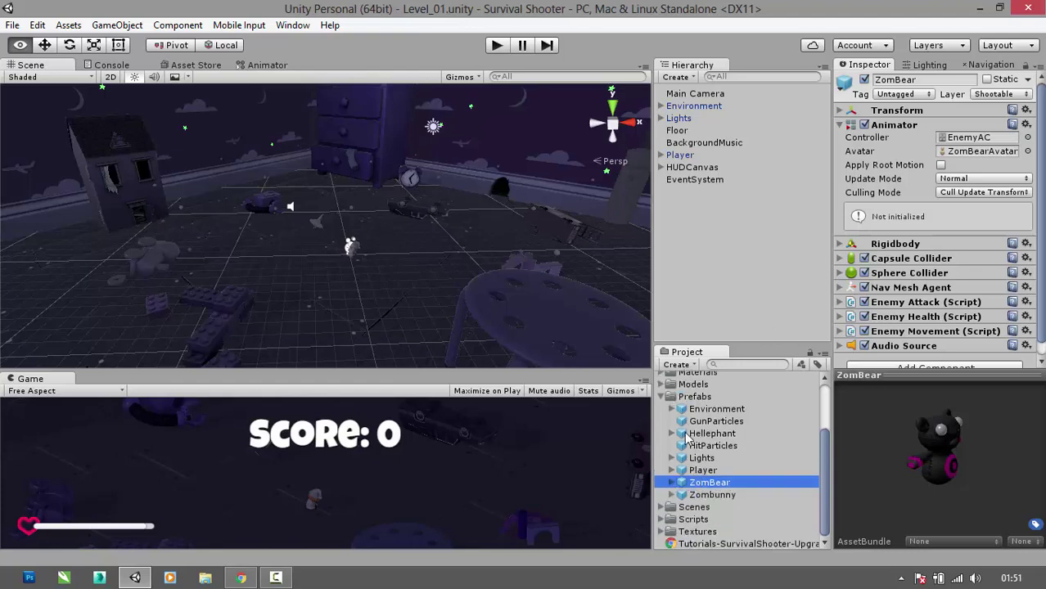
left_click(700, 435)
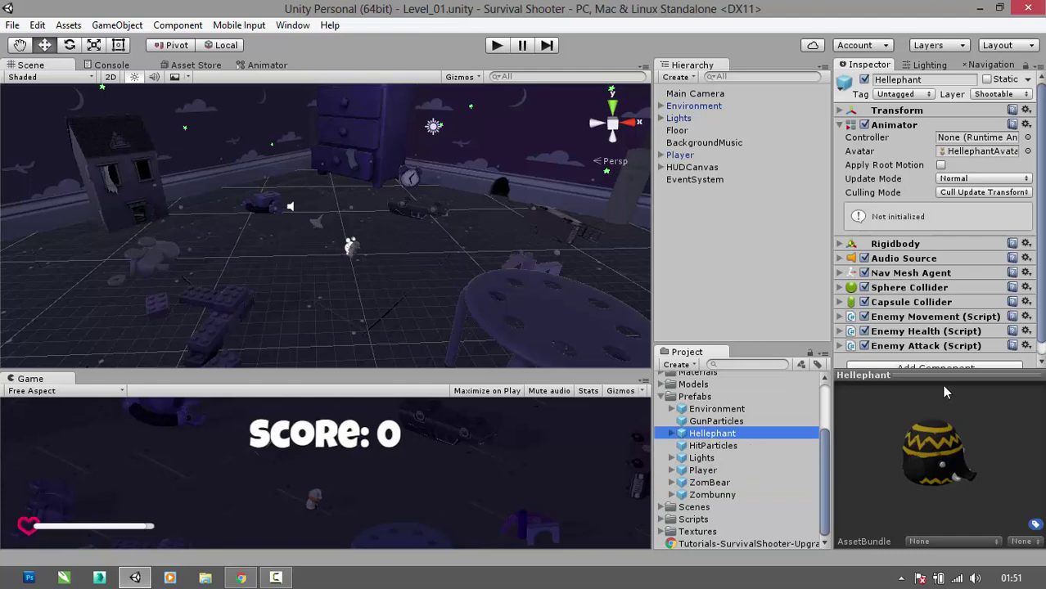
mouse_move(943, 382)
left_mouse_down()
mouse_move(938, 311)
mouse_move(930, 395)
mouse_move(869, 424)
mouse_move(894, 372)
mouse_move(949, 442)
mouse_move(934, 385)
mouse_move(902, 352)
mouse_move(911, 374)
left_mouse_up()
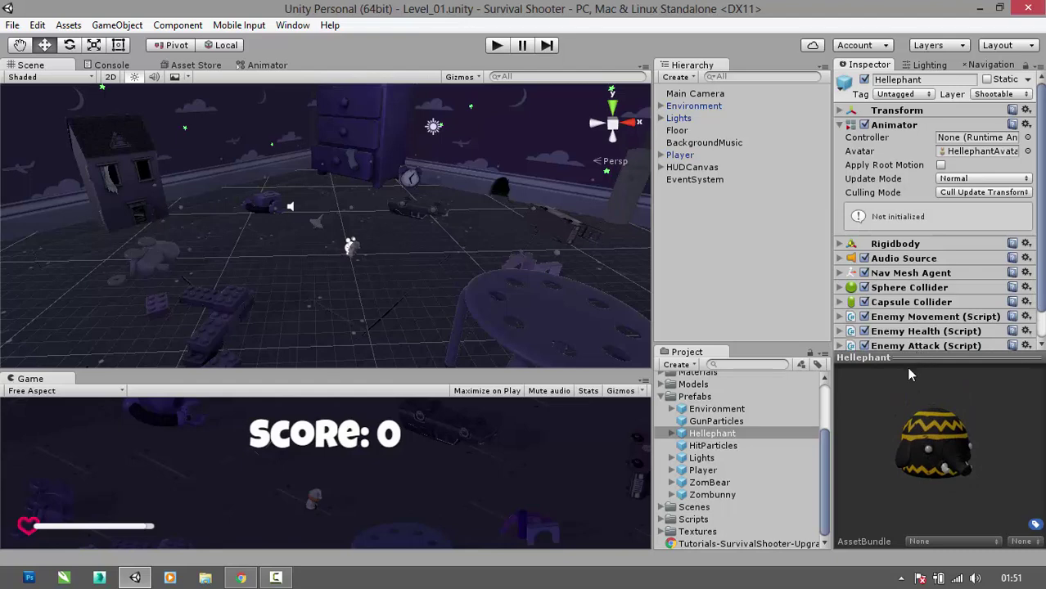
left_click(712, 433)
scroll(731, 422, "up", 3)
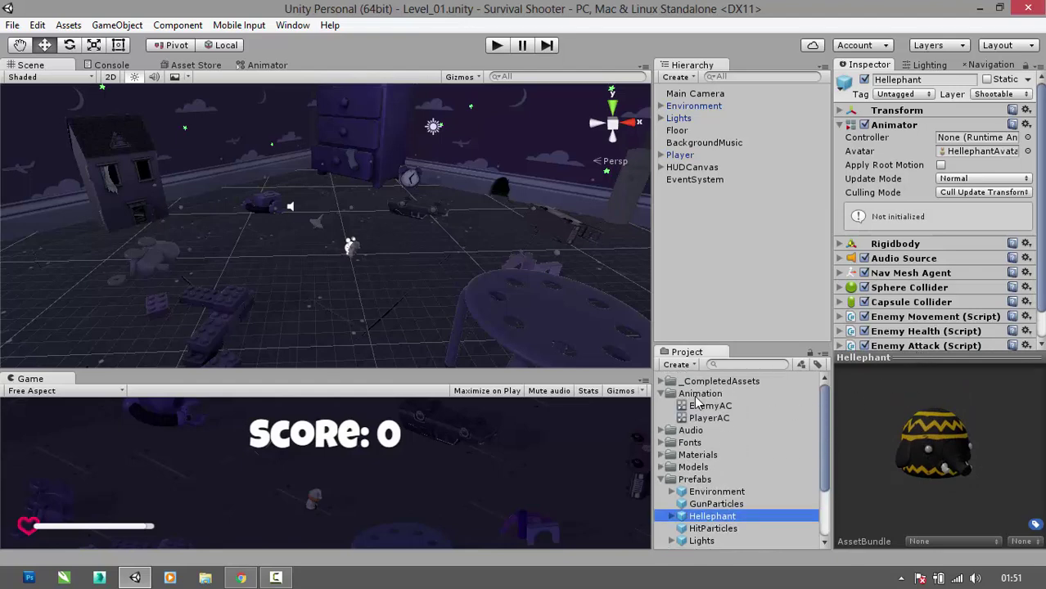
- Create a new Animator Override Controller inside the Animation folder
left_click(698, 394)
left_click(686, 367)
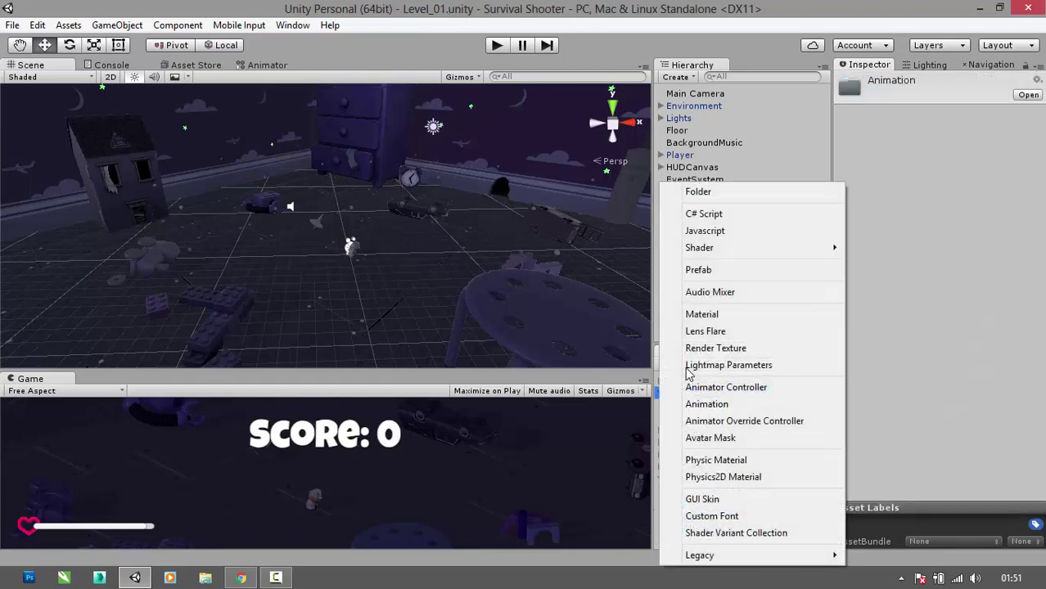
left_click(727, 422)
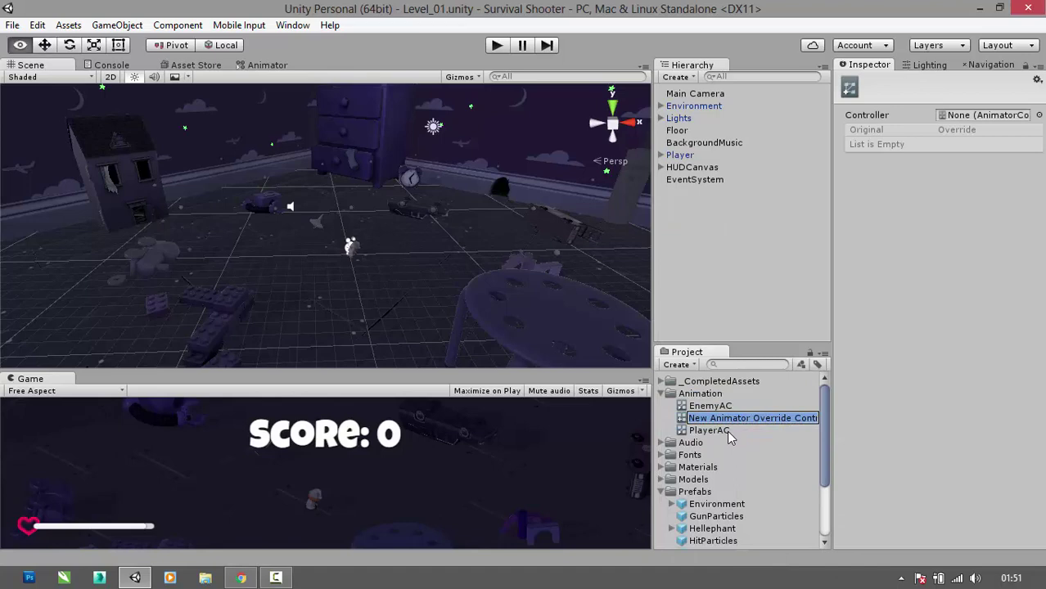
key("Return")
- Rename the new override controller to HellephantAOC and select it
right_click(728, 420)
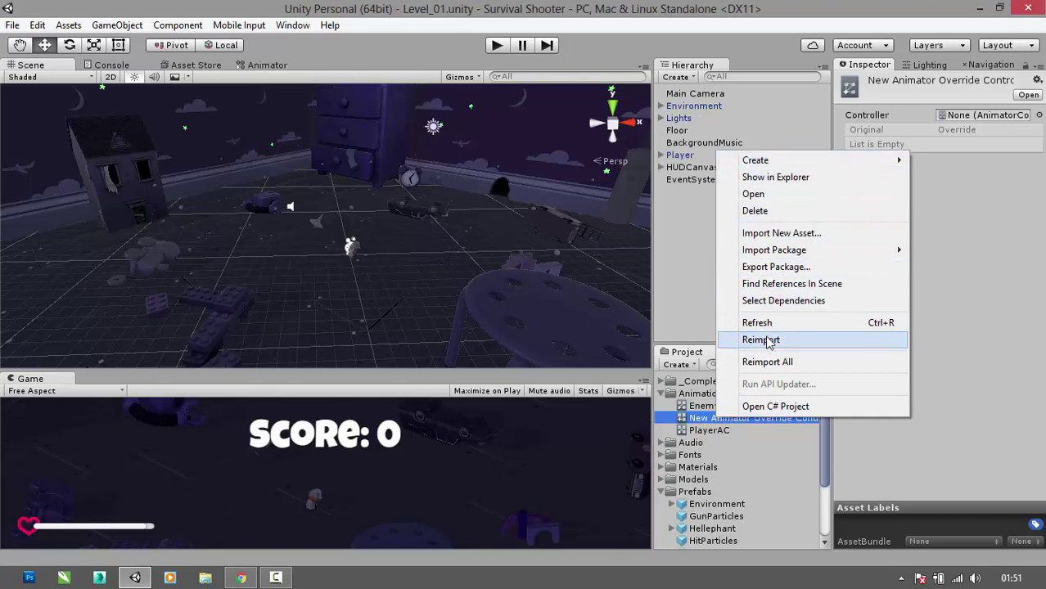
left_click(694, 423)
right_click(695, 425)
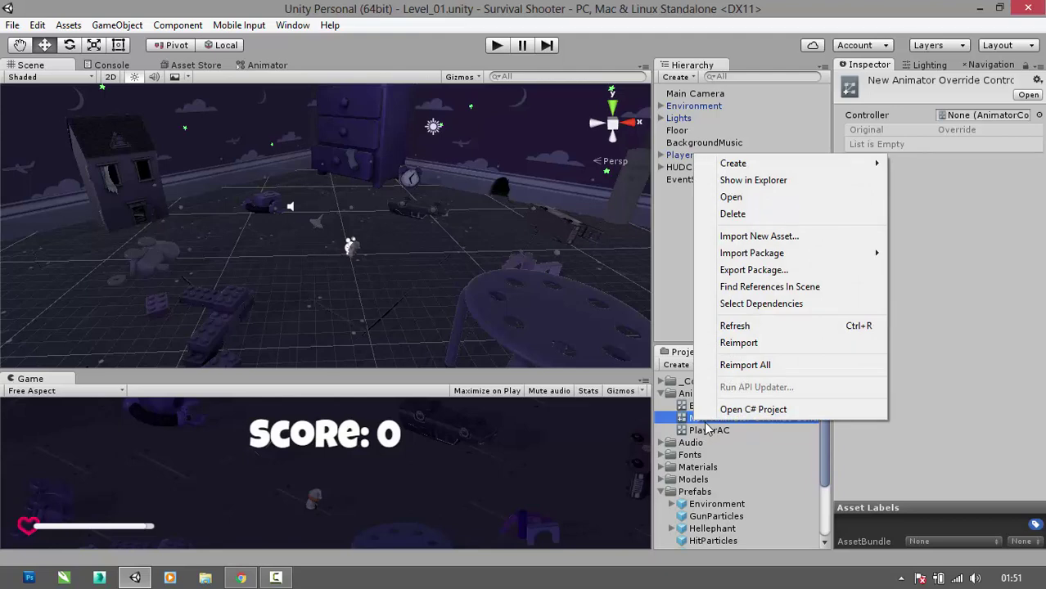
left_click(706, 423)
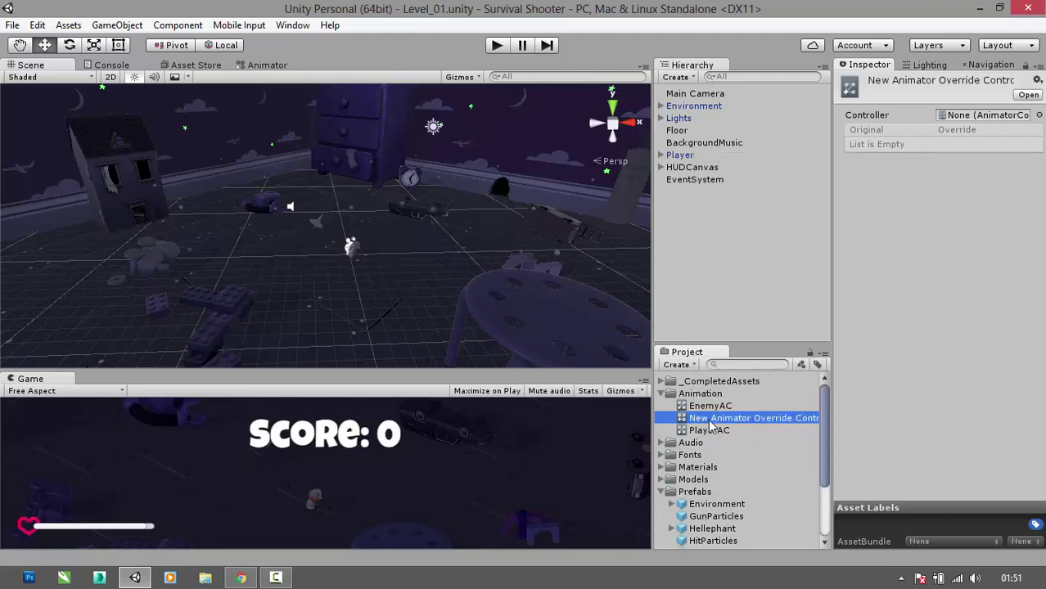
left_click(710, 419)
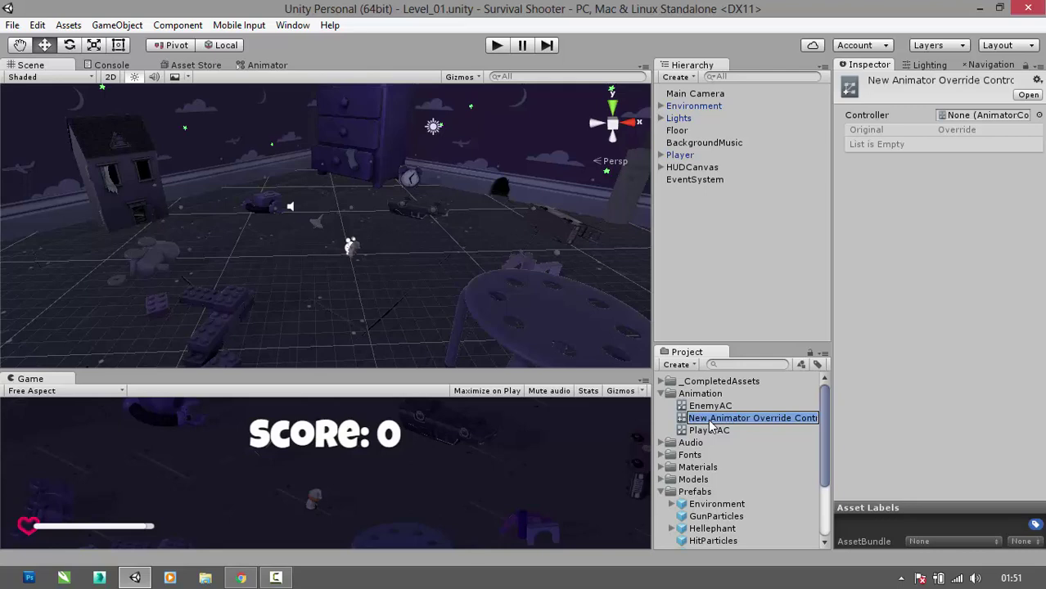
type("He")
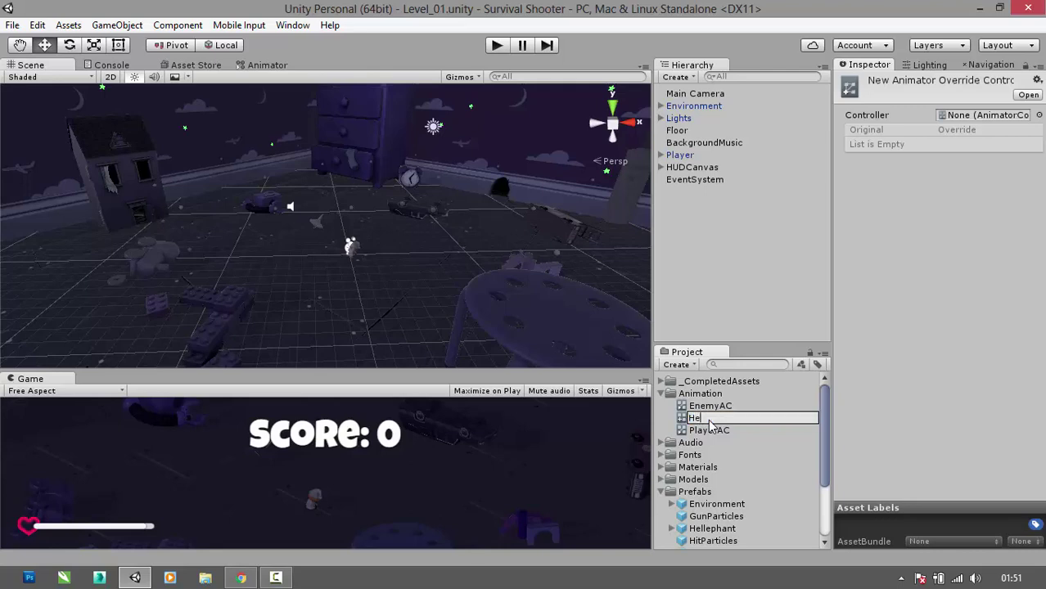
type("llephantAOC")
left_click(712, 432)
left_click(722, 419)
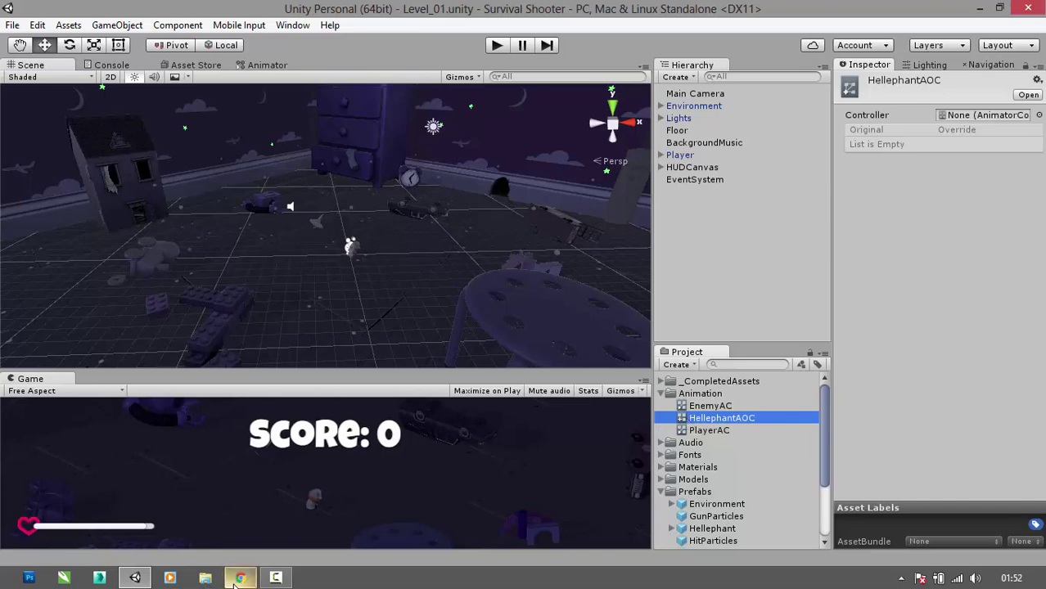
- Drag EnemyAC into HellephantAOC's Controller field in the Inspector
mouse_move(235, 581)
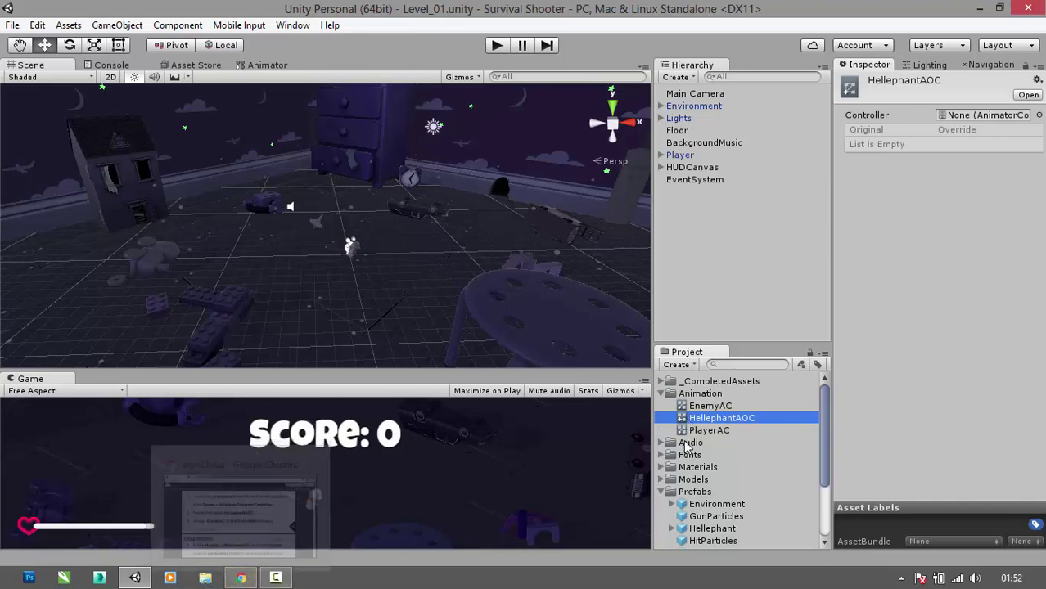
left_click(705, 407)
left_click(708, 419)
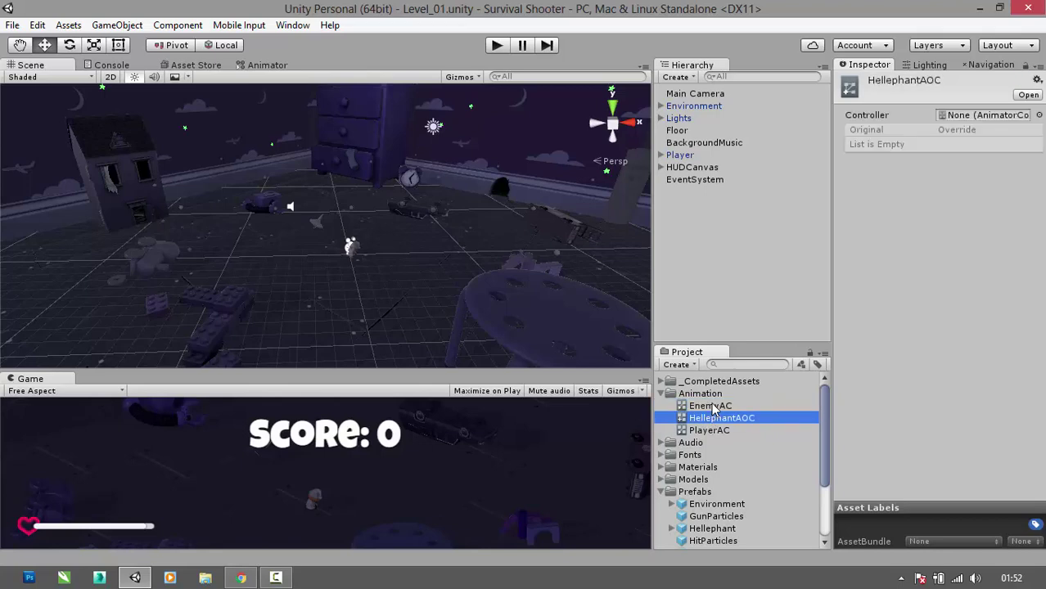
left_click_drag(713, 407, 971, 118)
key("alt")
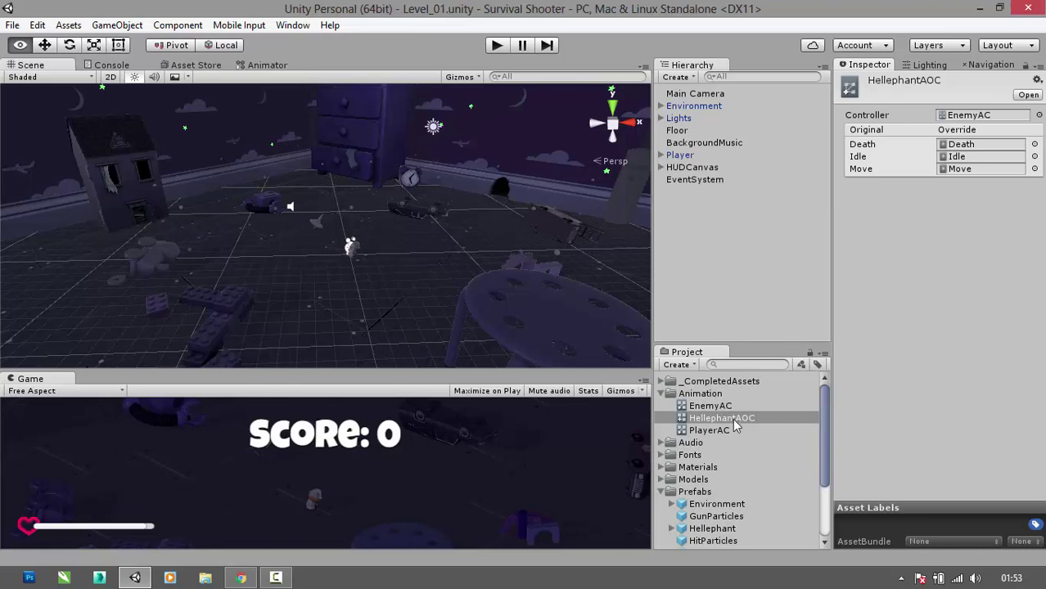
- Expand Models > Characters > Hellephant to reveal its animation clips
left_click_drag(823, 414, 808, 454)
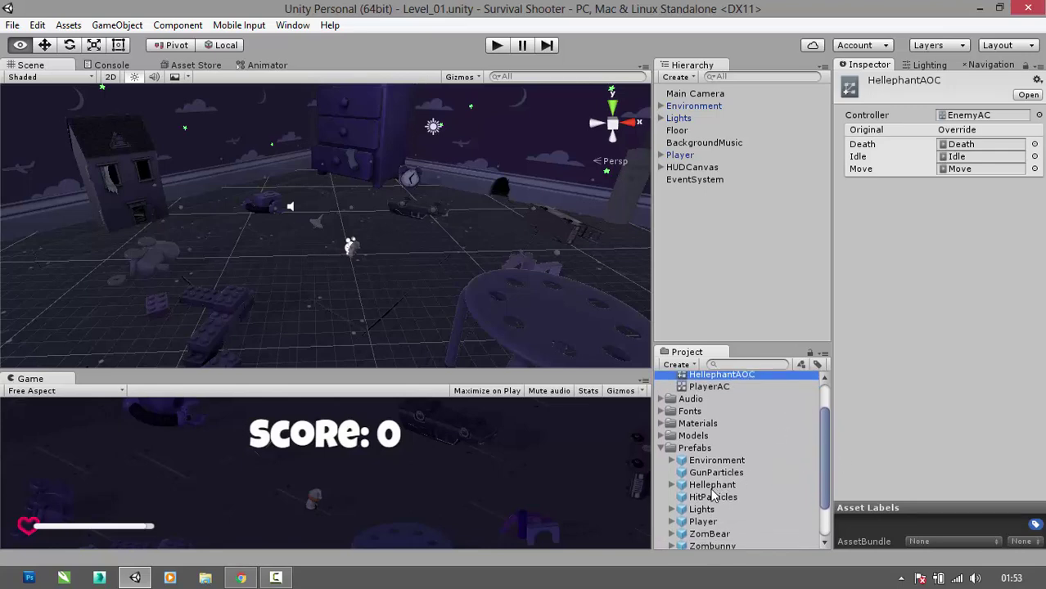
left_click(663, 448)
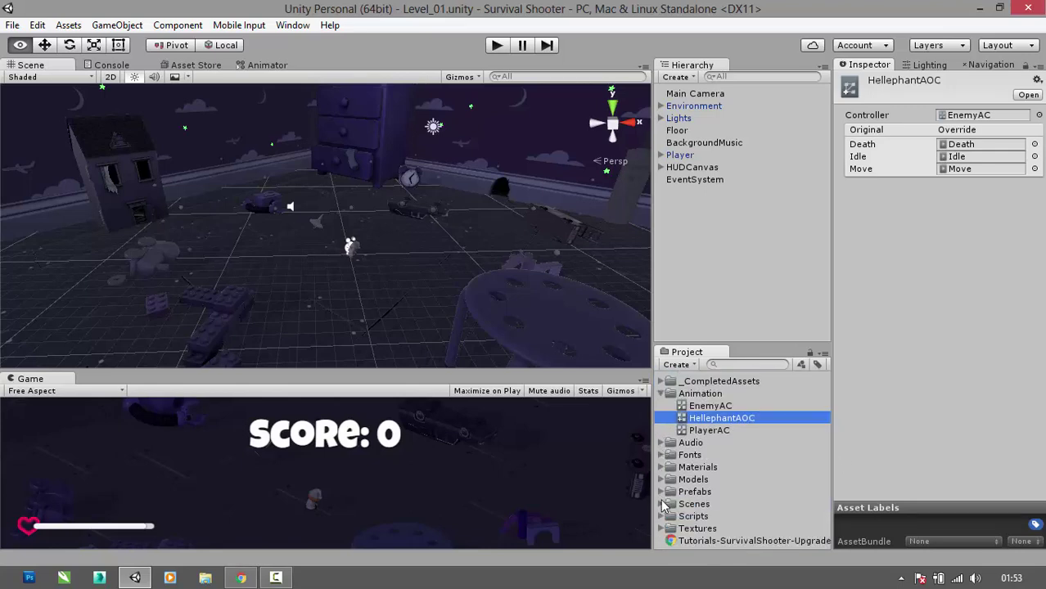
left_click(664, 480)
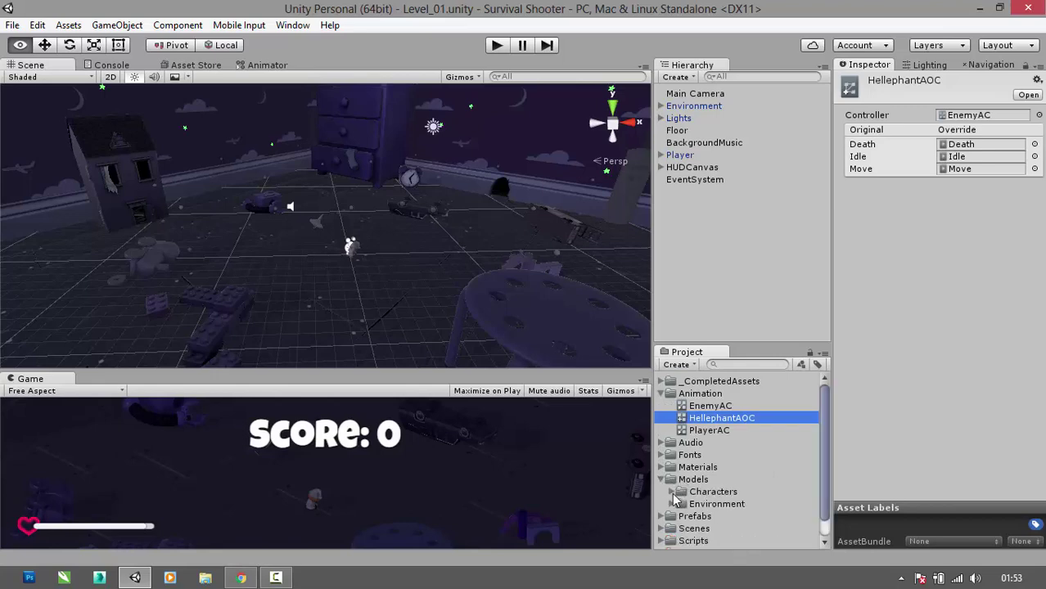
left_click(682, 492)
left_click(684, 504)
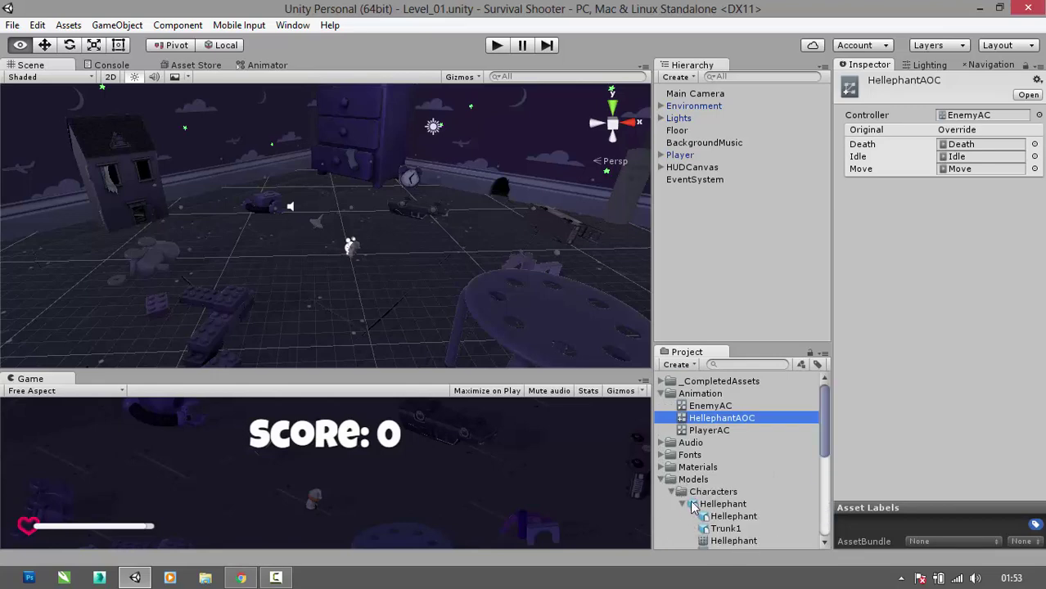
scroll(696, 508, "down", 3)
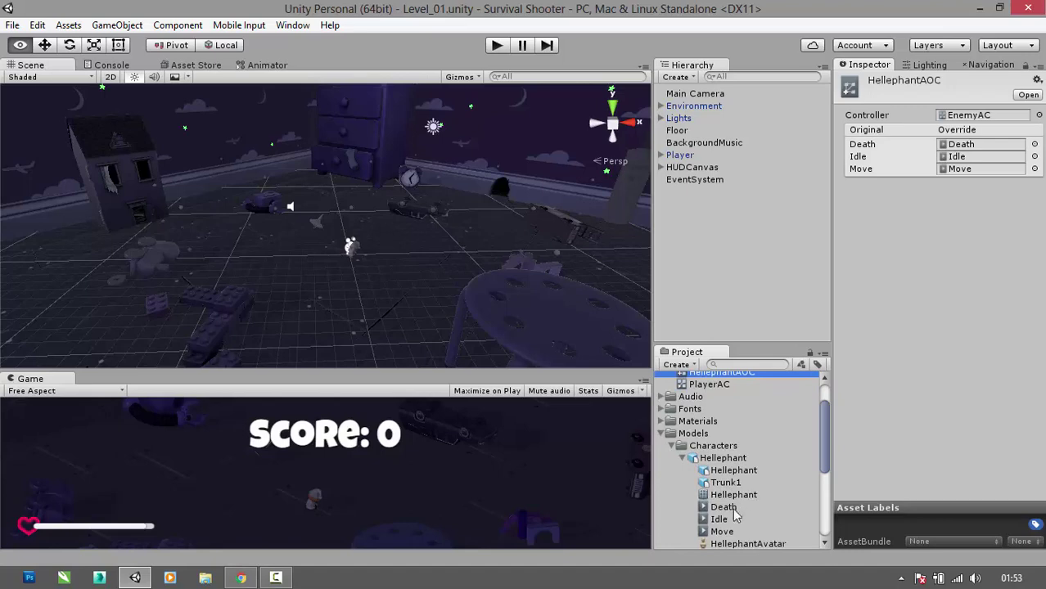
left_click_drag(824, 455, 827, 435)
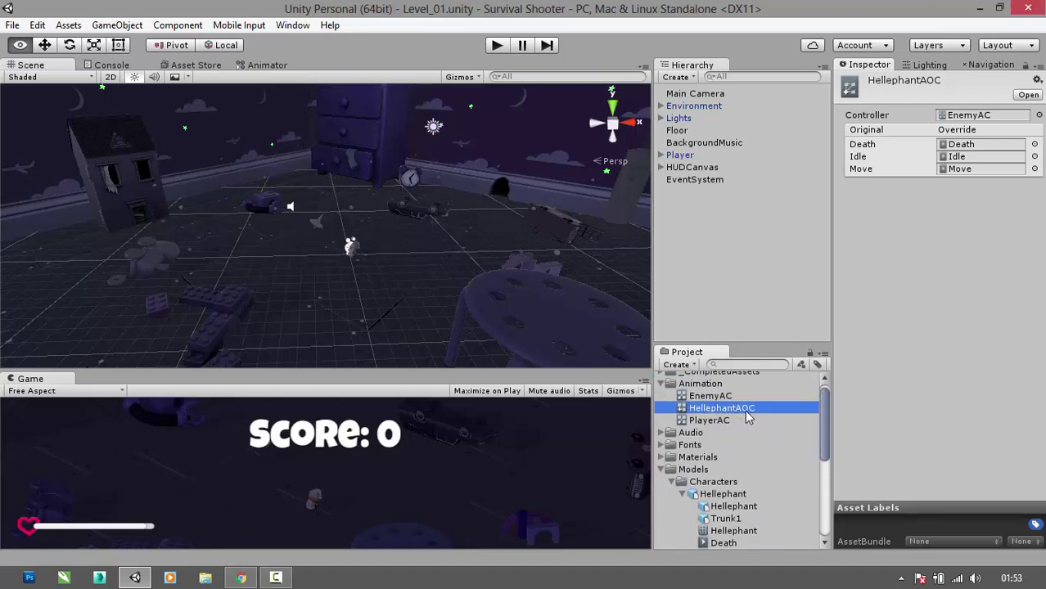
left_click_drag(826, 423, 819, 442)
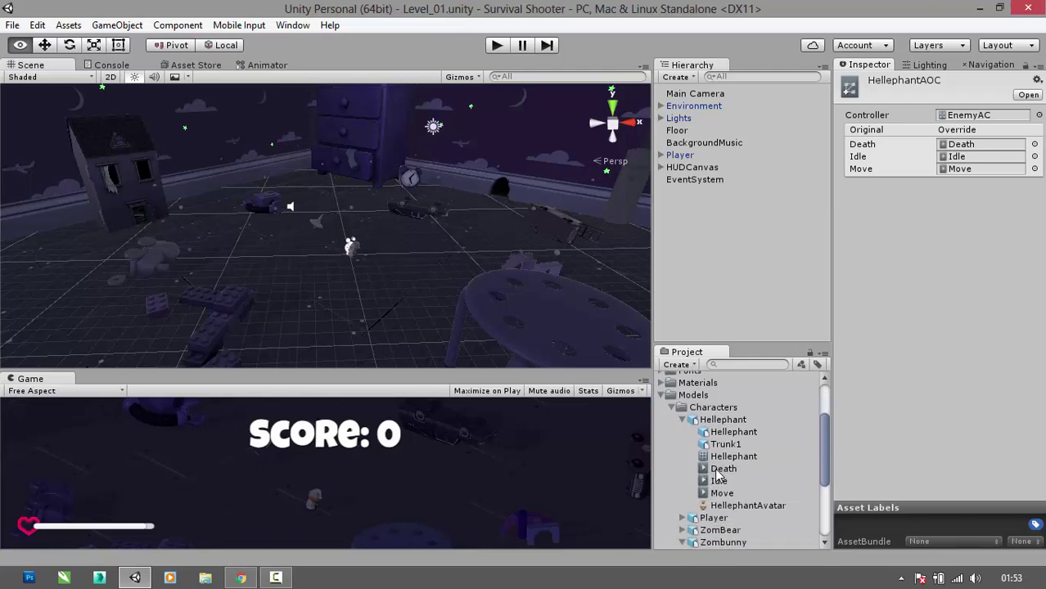
- Override Death, Idle and Move with Hellephant's Death, Idle and Move clips
left_click_drag(718, 474, 973, 147)
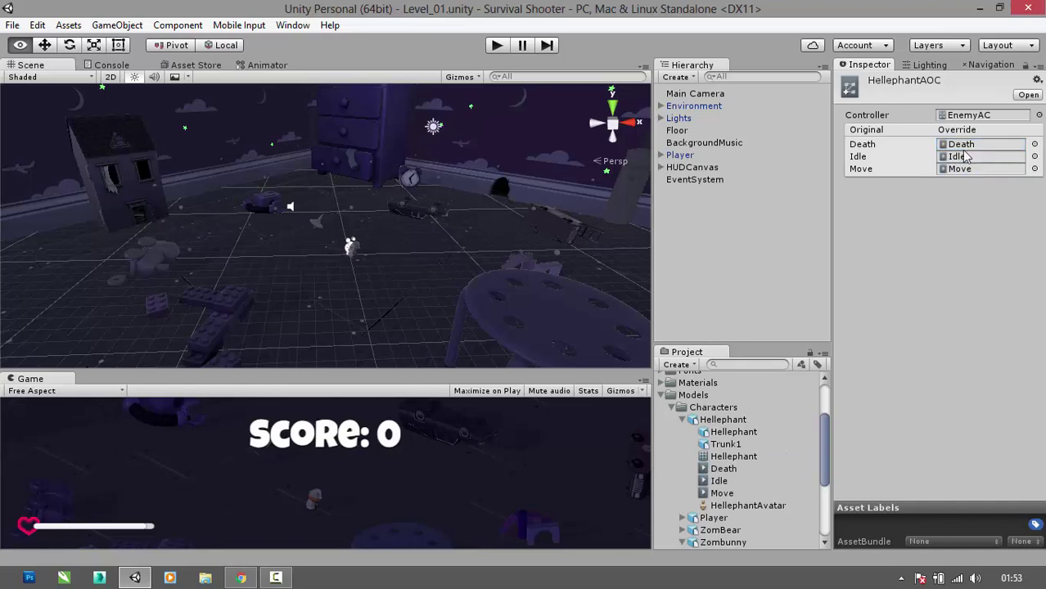
left_click(718, 482)
left_click_drag(719, 483, 980, 159)
left_click_drag(721, 494, 973, 172)
- Collapse the model folders and select the Hellephant prefab in Prefabs
left_click(672, 408)
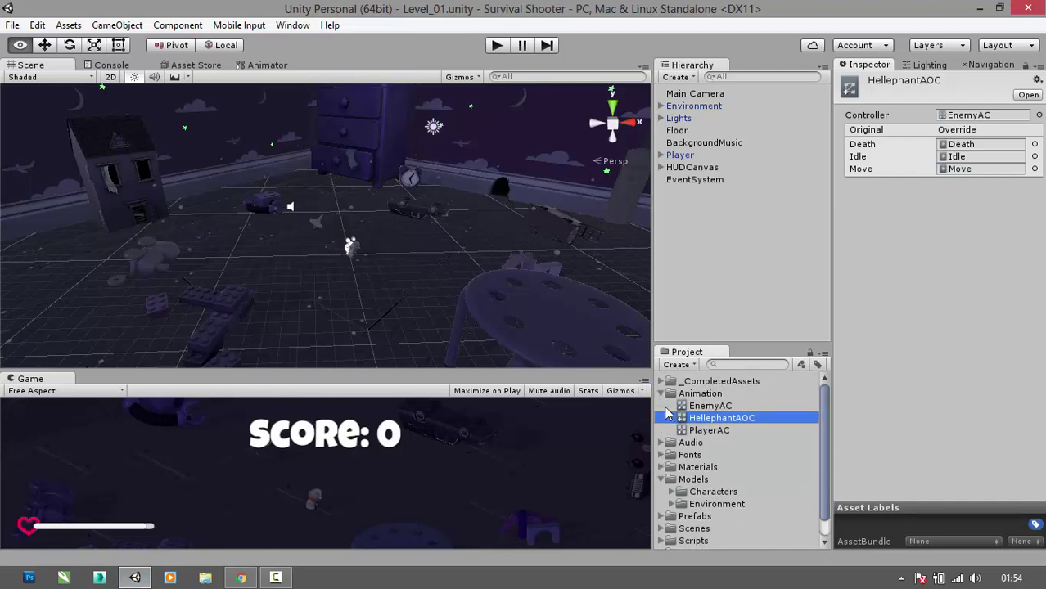
scroll(745, 486, "down", 1)
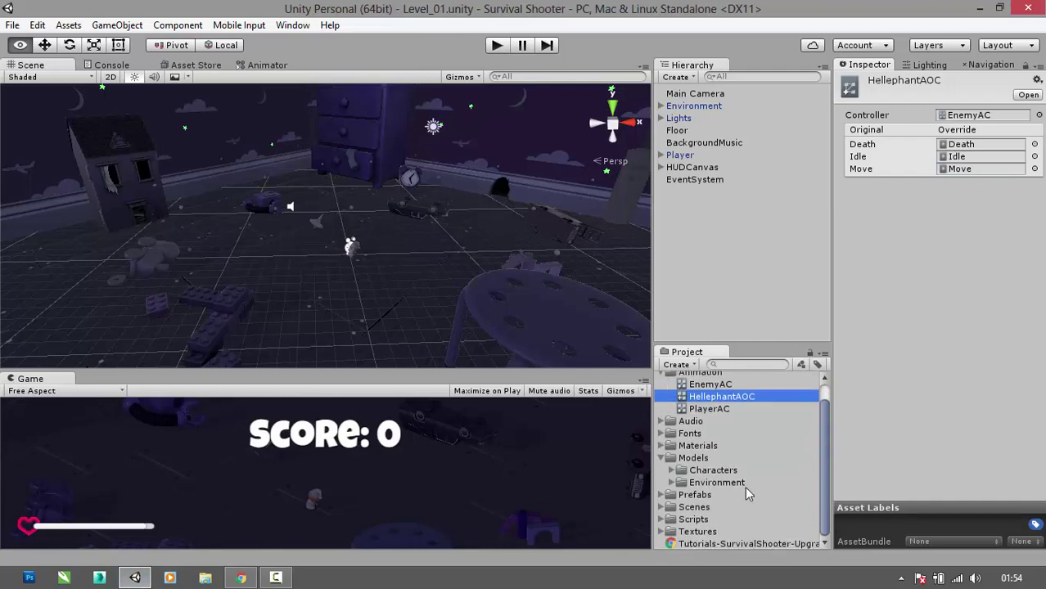
left_click(662, 495)
left_click(708, 532)
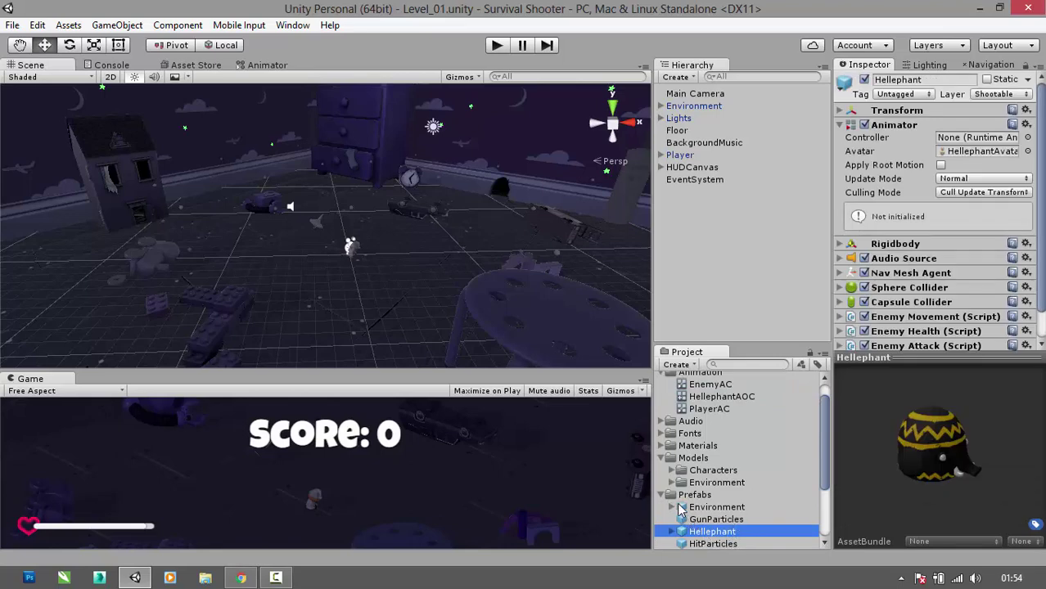
- Drag HellephantAOC into the Hellephant prefab's Animator Controller field
left_click(695, 398)
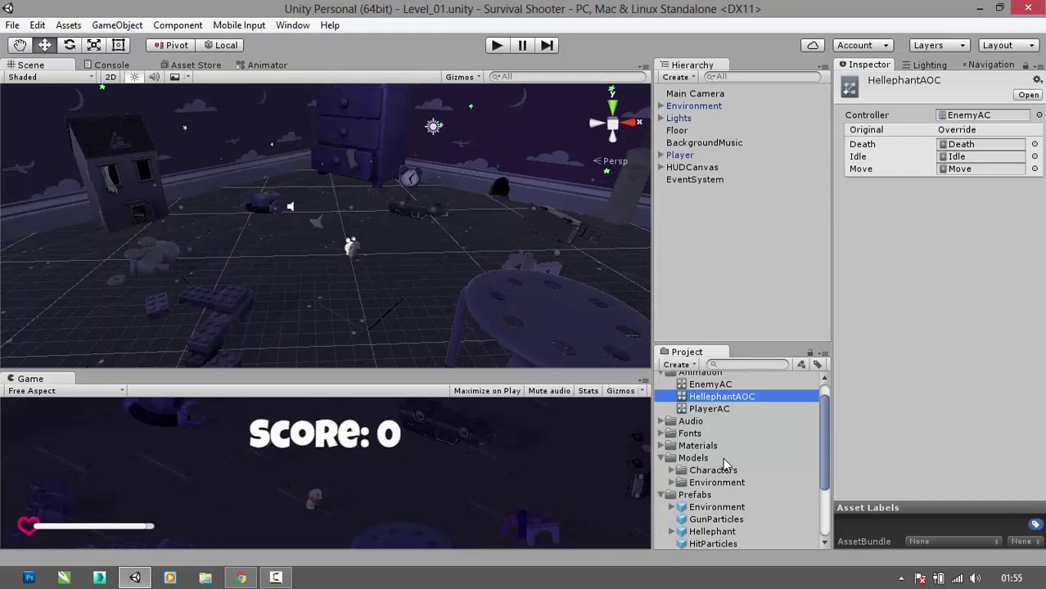
left_click(711, 532)
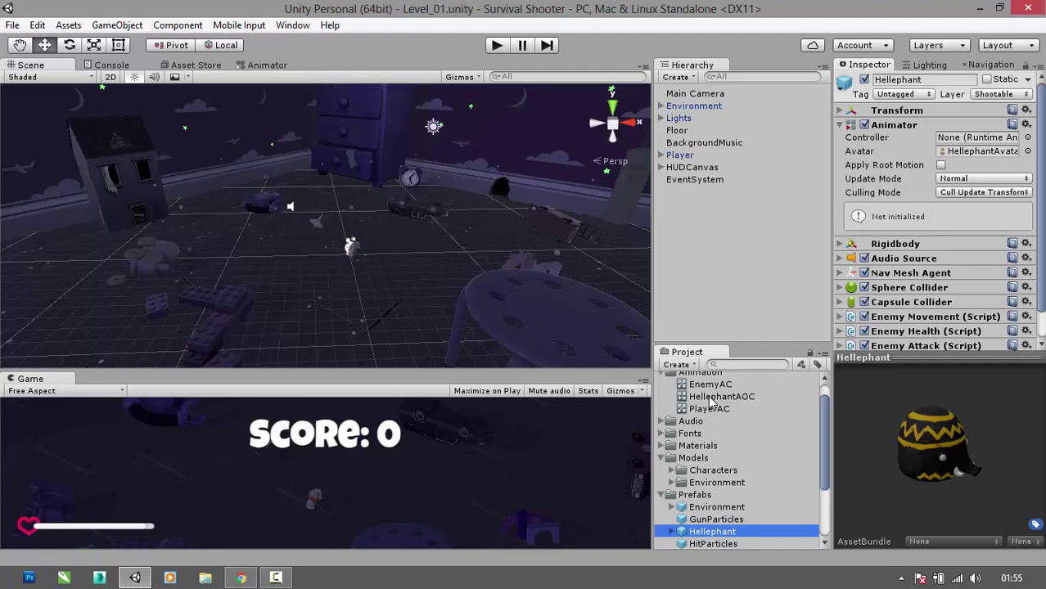
left_click_drag(714, 398, 964, 148)
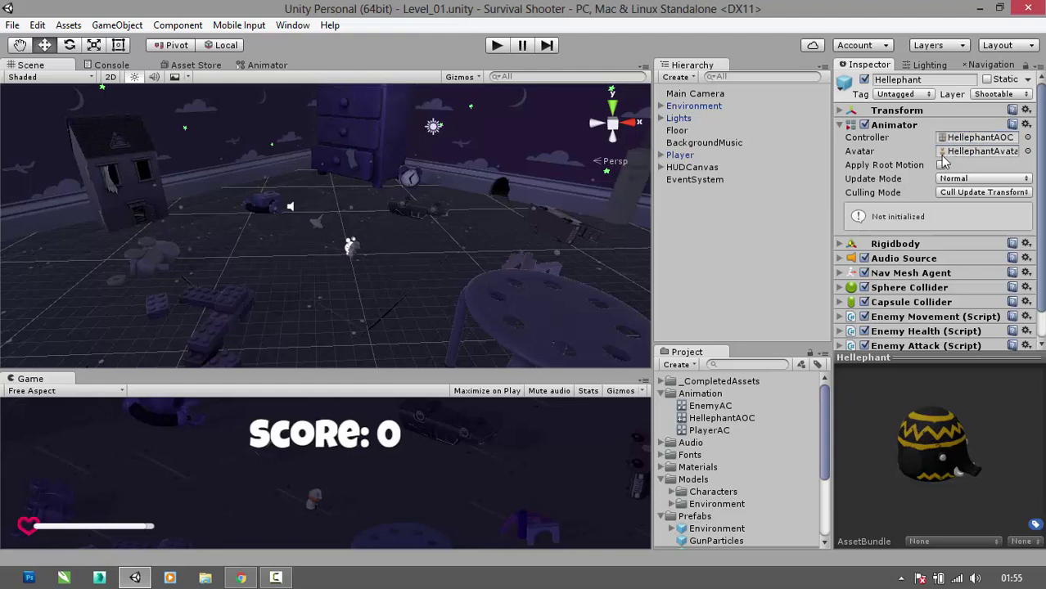
left_click(737, 268)
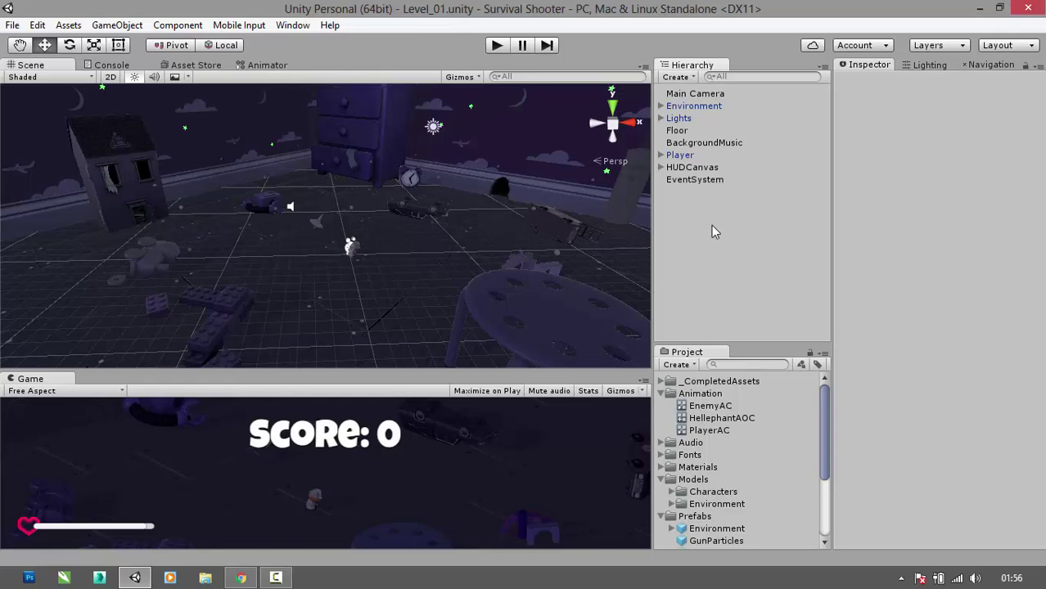
- Create an empty GameObject in the Hierarchy and rename it EnemyManager
left_click(686, 79)
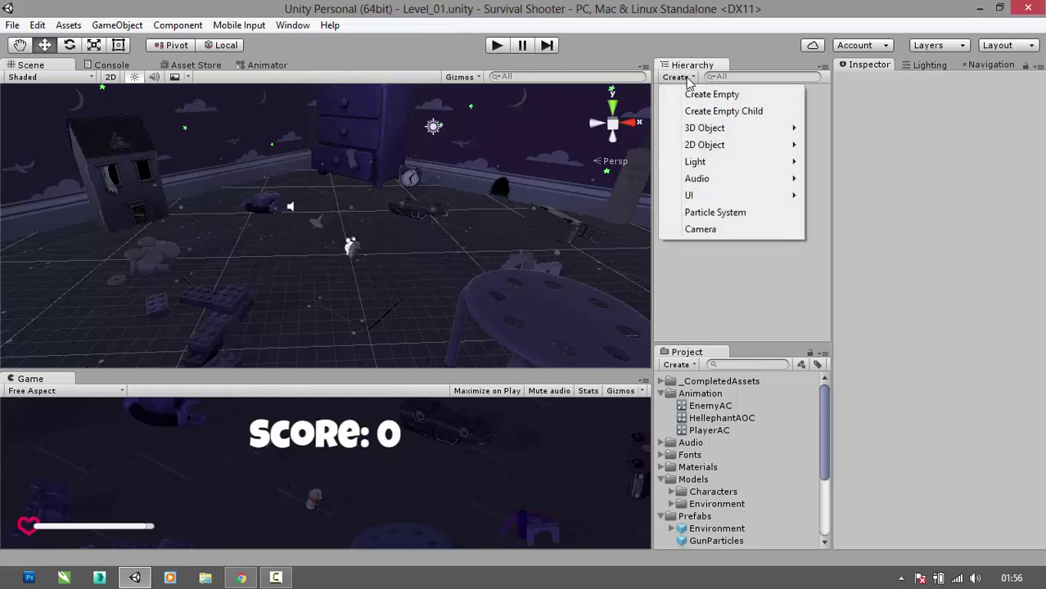
left_click(709, 95)
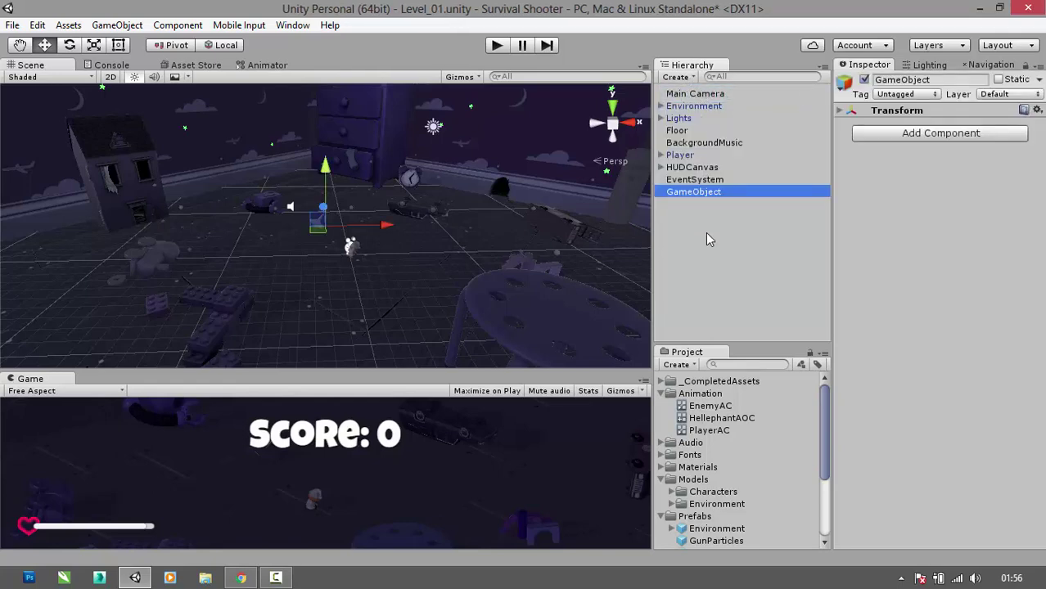
right_click(698, 193)
left_click(734, 247)
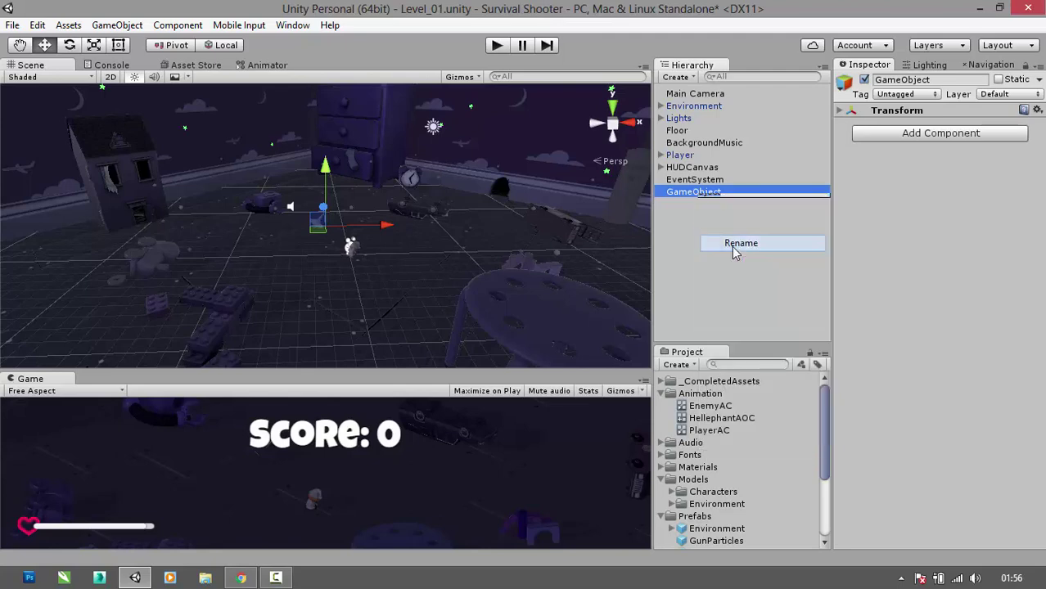
type("E")
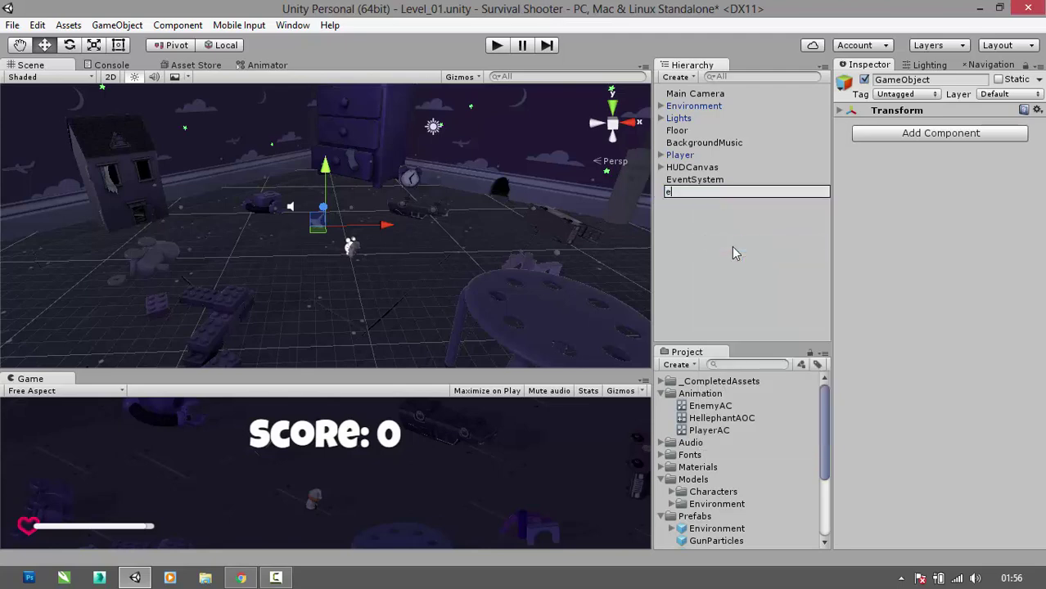
type("n")
key("BackSpace")
type("nemyManager")
key("Return")
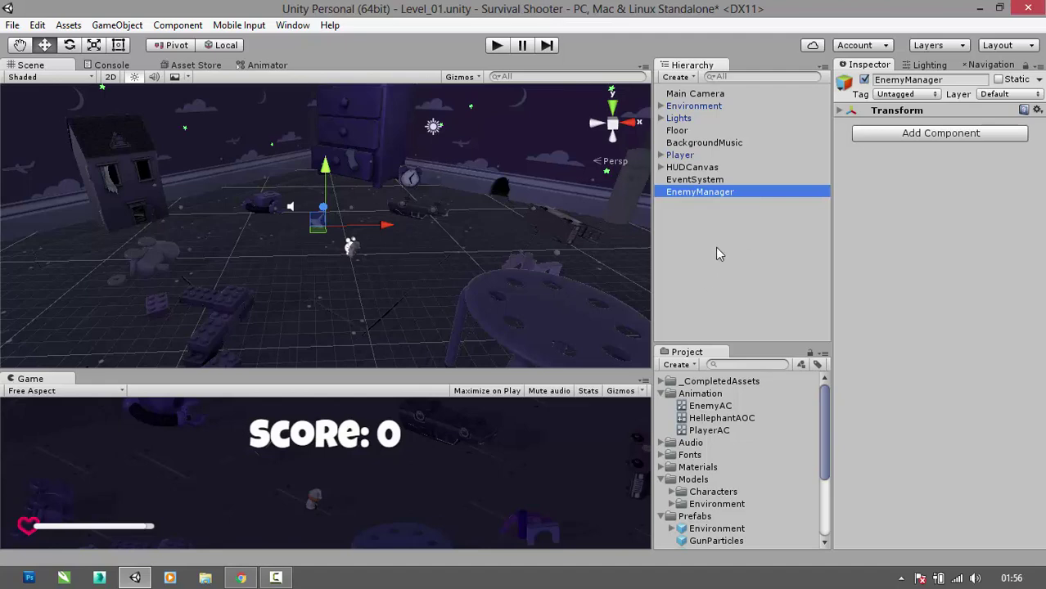
- Attach the Scripts/Managers/EnemyManager script to the EnemyManager object, keeping Spawn Time 3
left_click(661, 394)
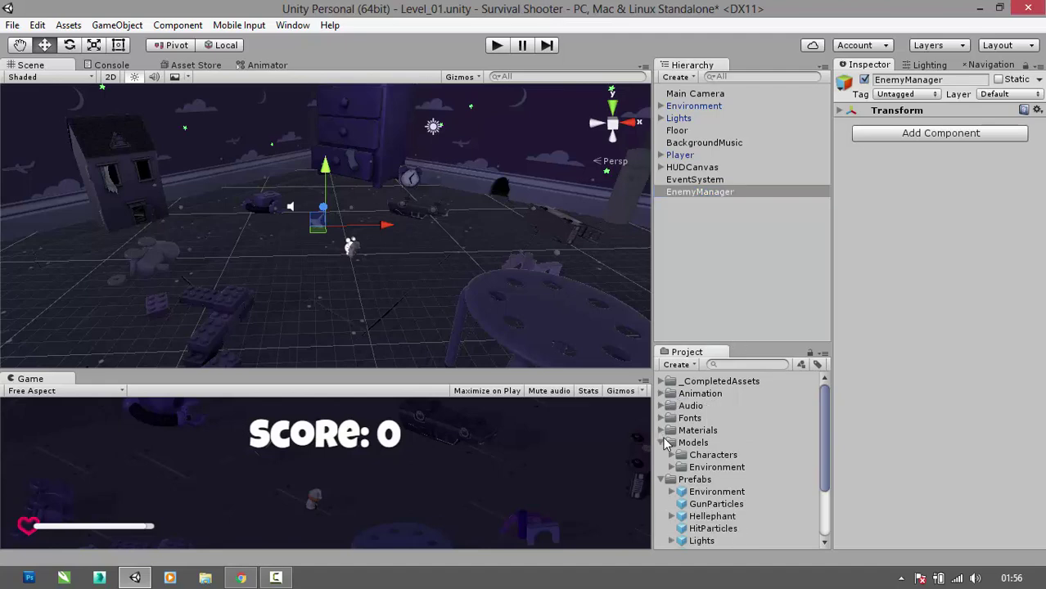
left_click(664, 441)
left_click(663, 456)
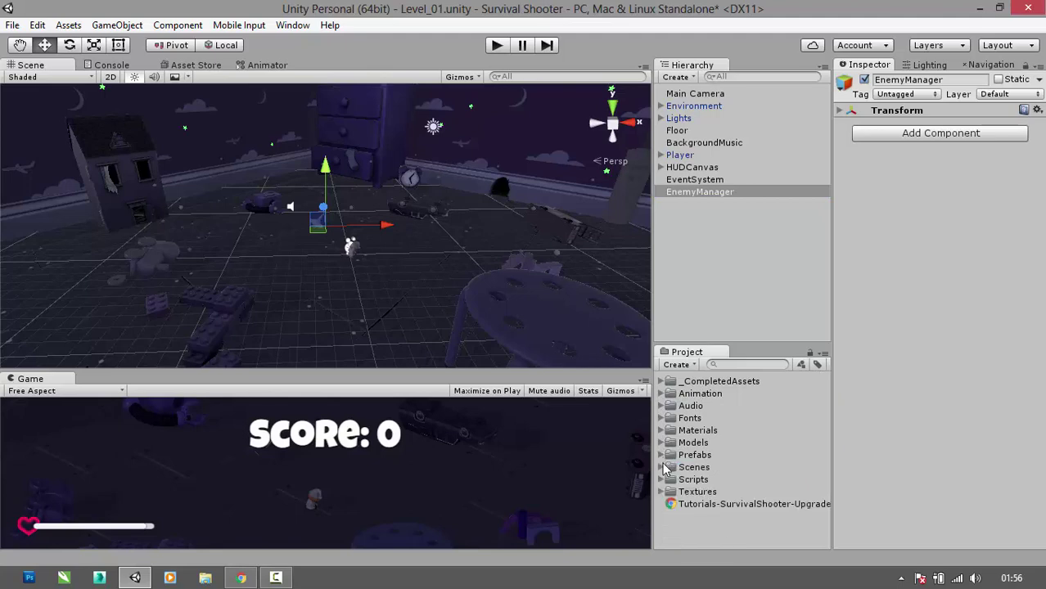
left_click(662, 480)
scroll(665, 483, "down", 3)
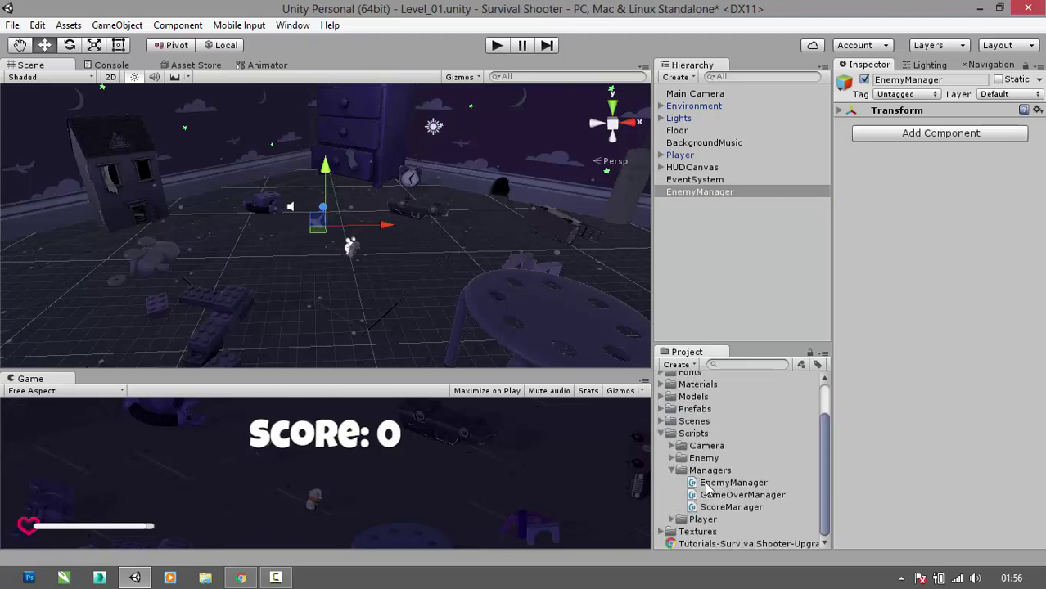
left_click_drag(709, 489, 708, 197)
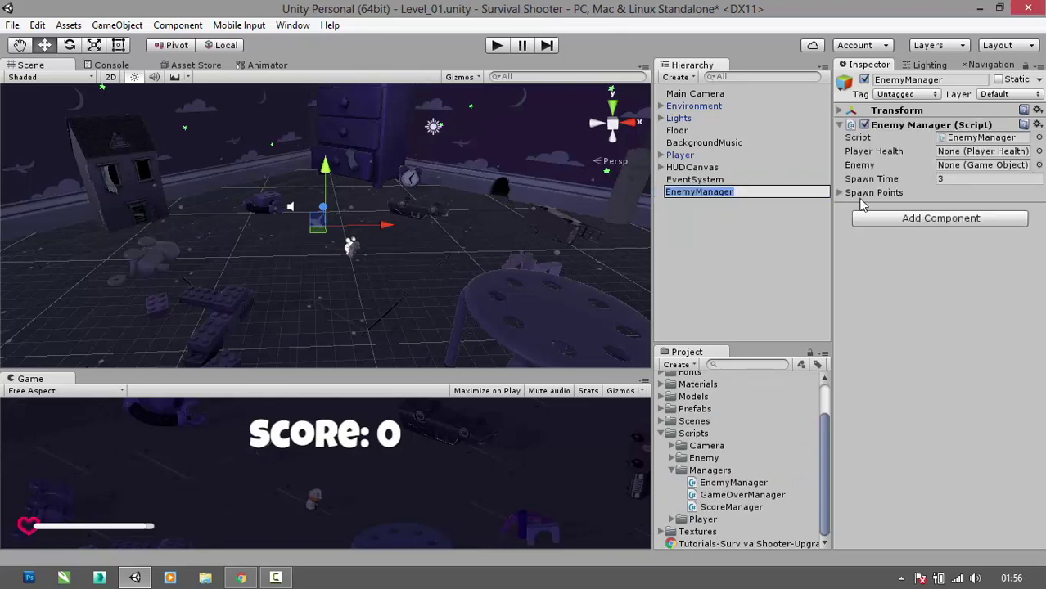
left_click(769, 205)
left_click(752, 190)
left_click(969, 137)
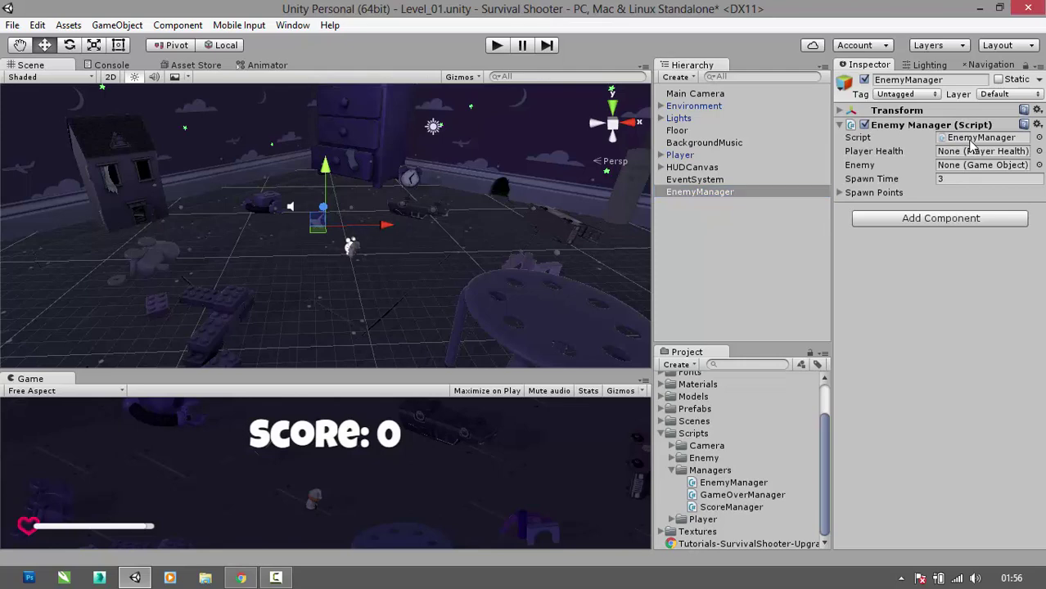
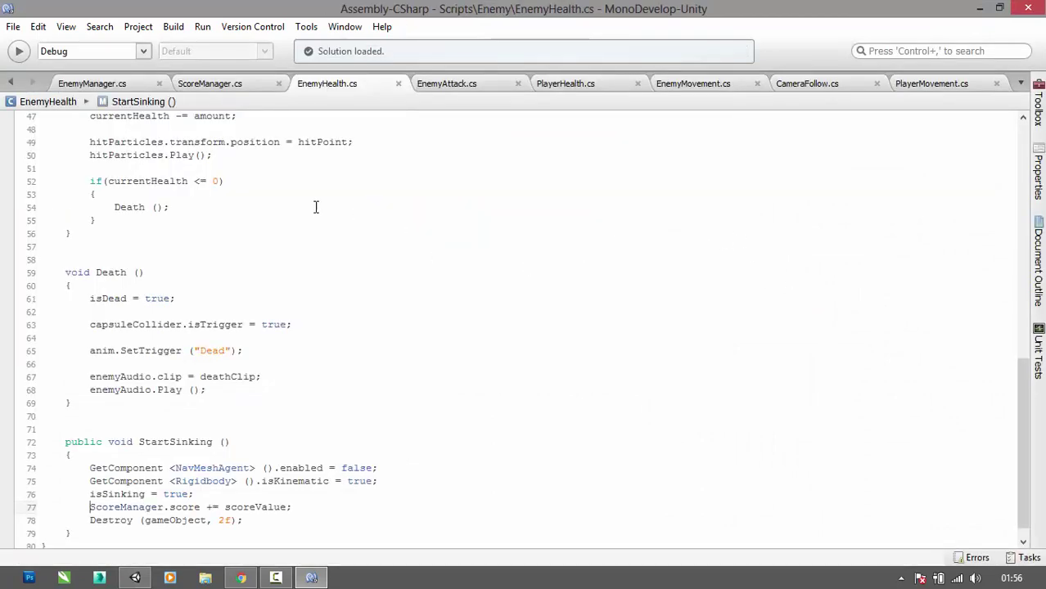
- Review the EnemyManager.cs script in MonoDevelop, then return to the Unity editor
left_click(117, 89)
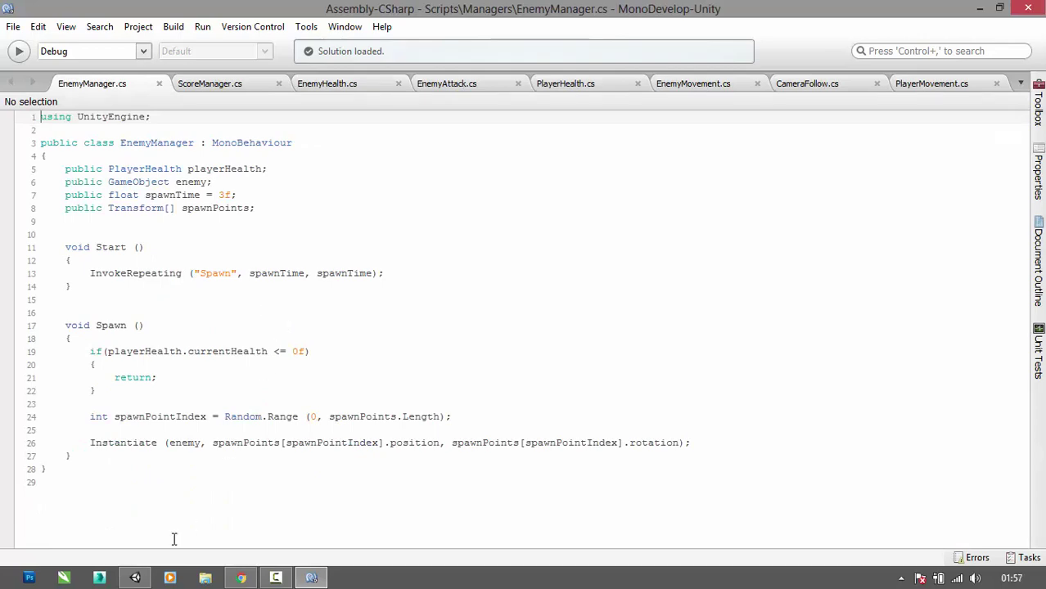
left_click(135, 578)
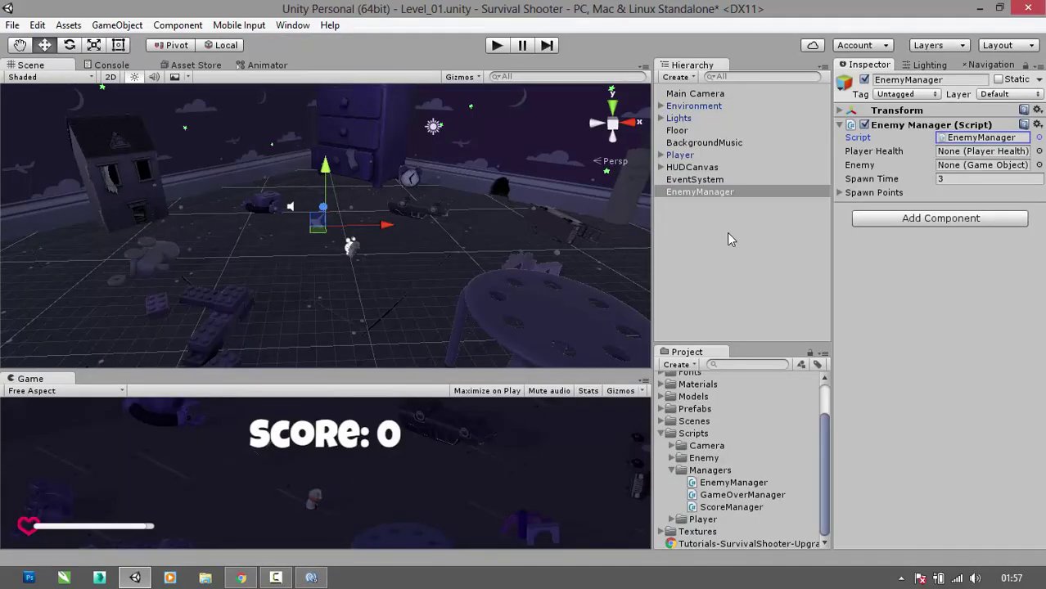
- Create an empty game object named ZombunnySpawnPoint
left_click(728, 232)
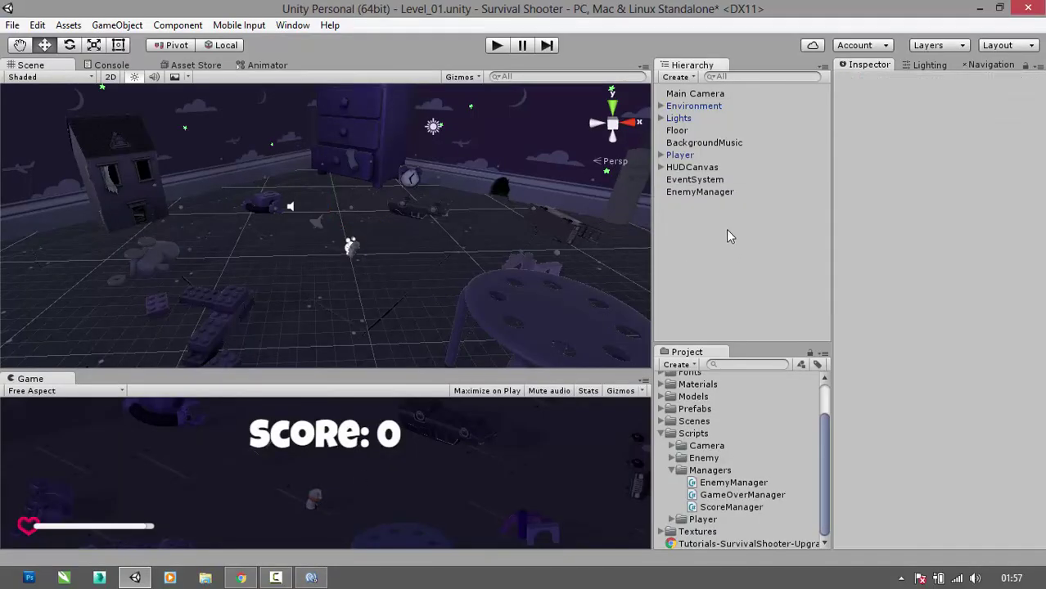
left_click(683, 78)
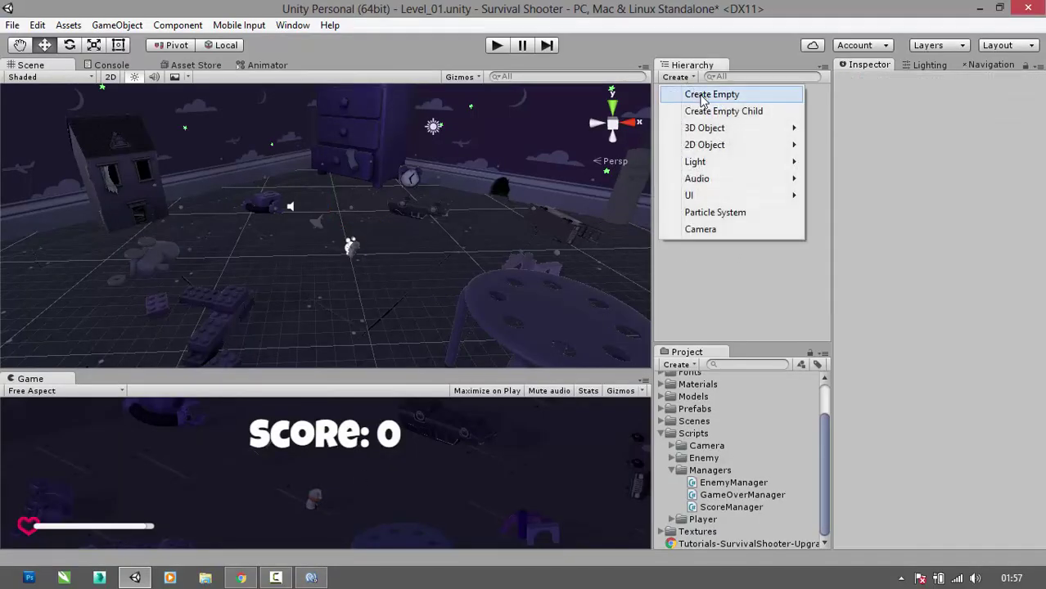
left_click(703, 96)
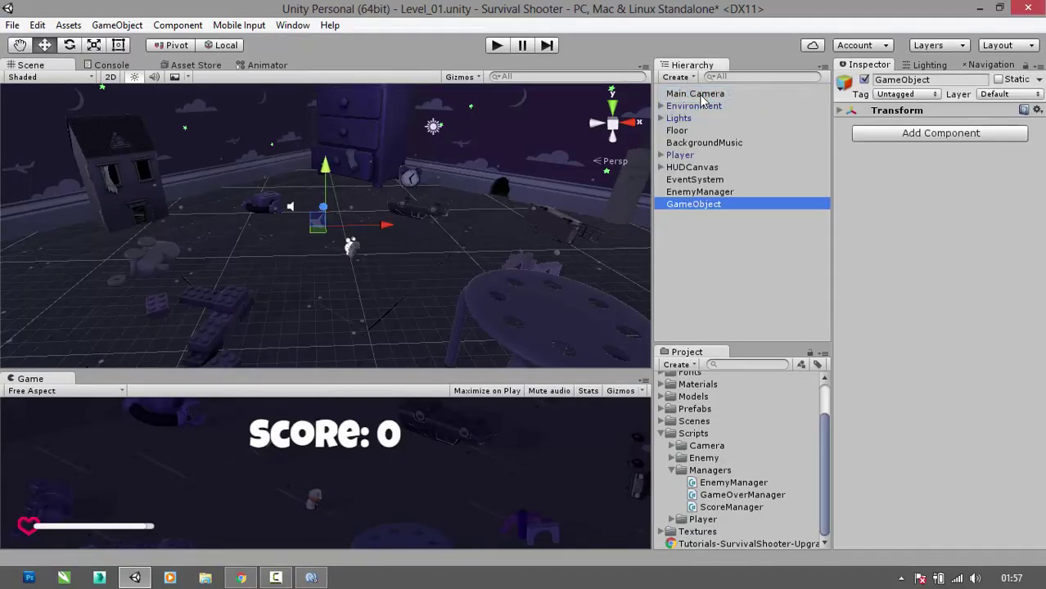
right_click(703, 204)
left_click(748, 254)
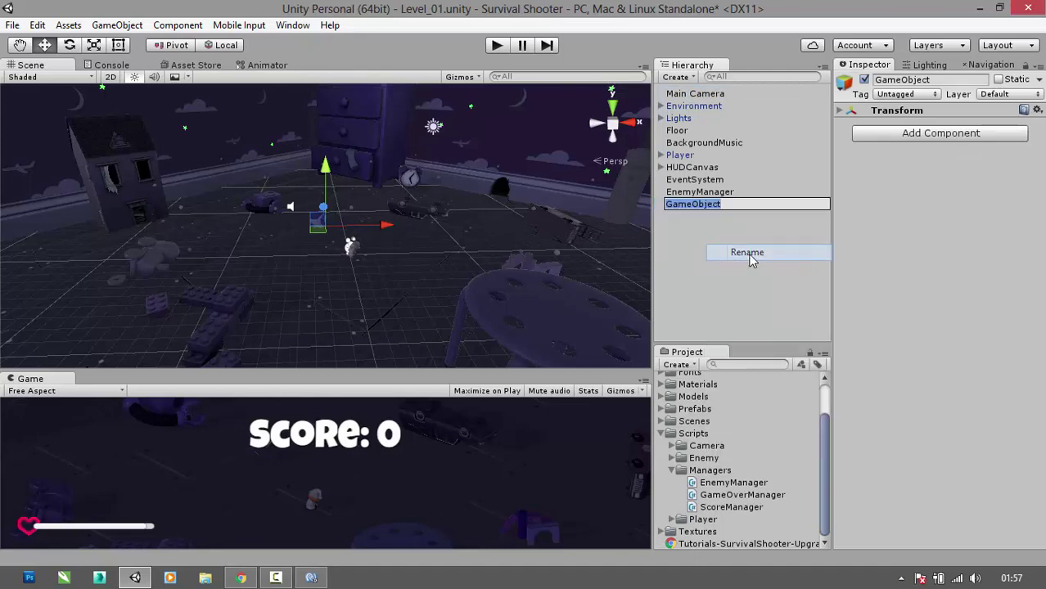
type("Z")
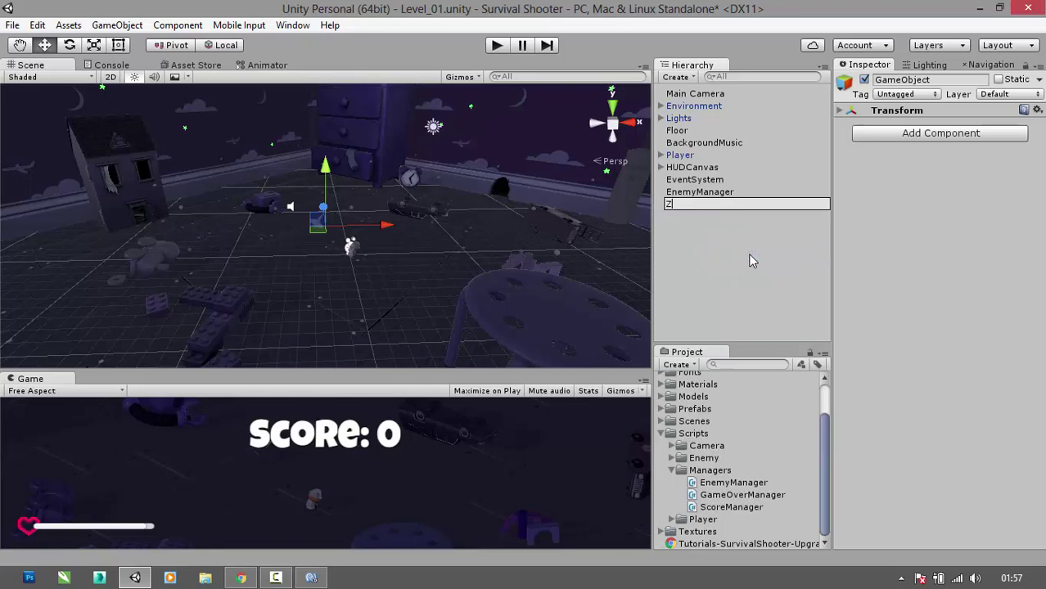
type("ombunnySpawnPoint")
key("Return")
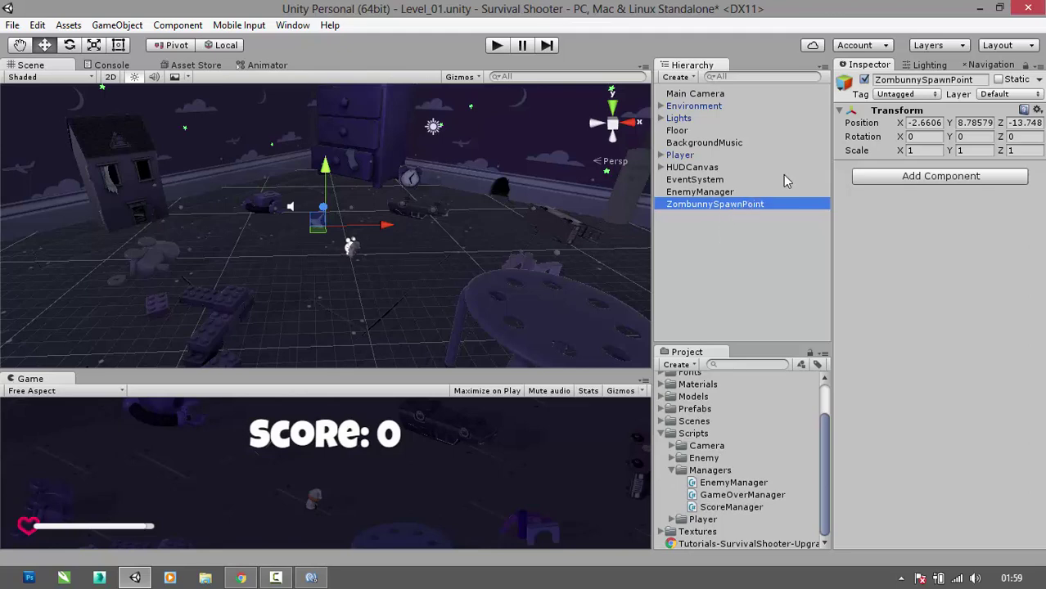
- Give ZombunnySpawnPoint a blue scene label icon
left_click(843, 82)
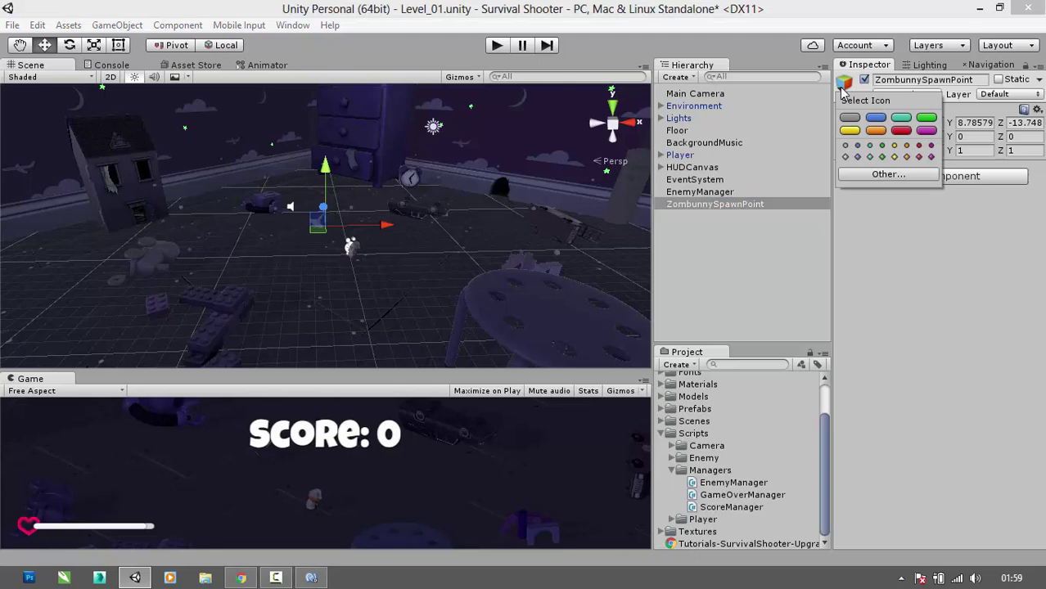
left_click(875, 119)
left_click(764, 206)
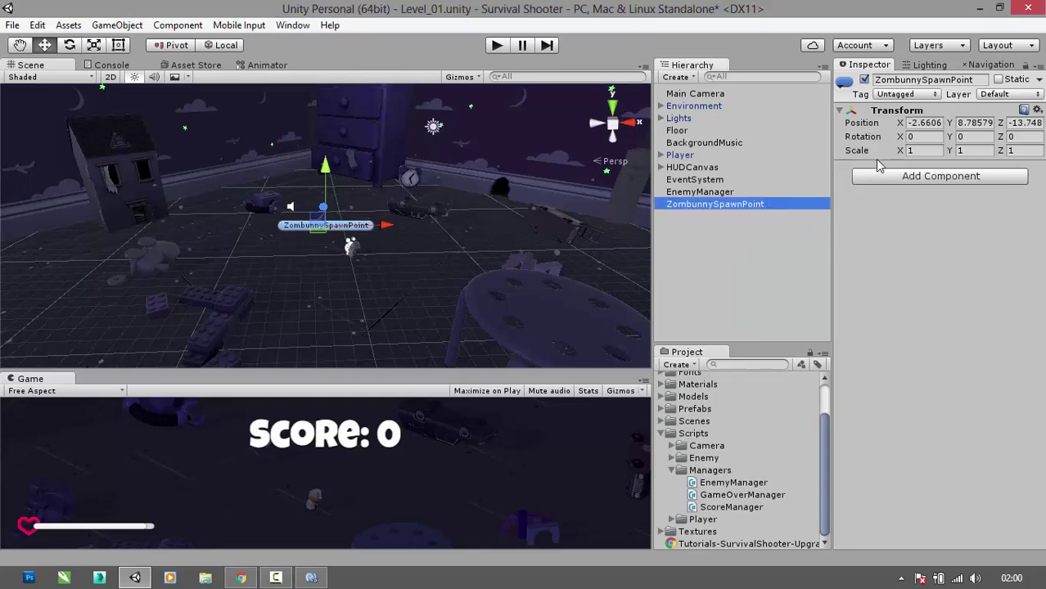
- Set ZombunnySpawnPoint's position to -20.5, 0, 12.5 and its Y rotation to 130
left_click(922, 124)
type("-20")
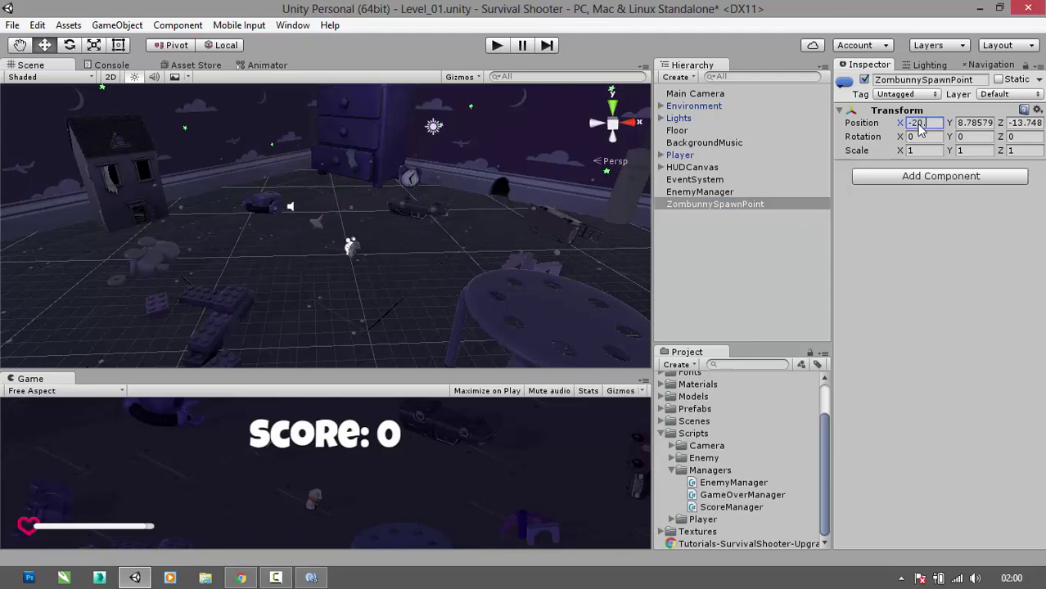
type(".5")
key("Tab")
type("0")
key("Tab")
type("12.5")
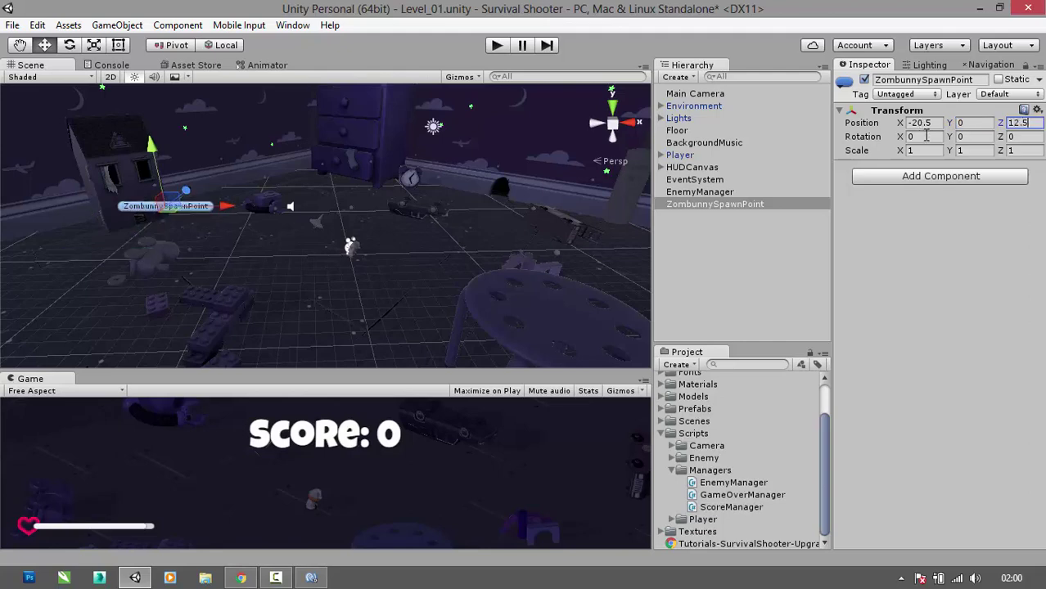
key("Tab")
key("Tab")
type("130")
left_click(686, 293)
left_click(715, 273)
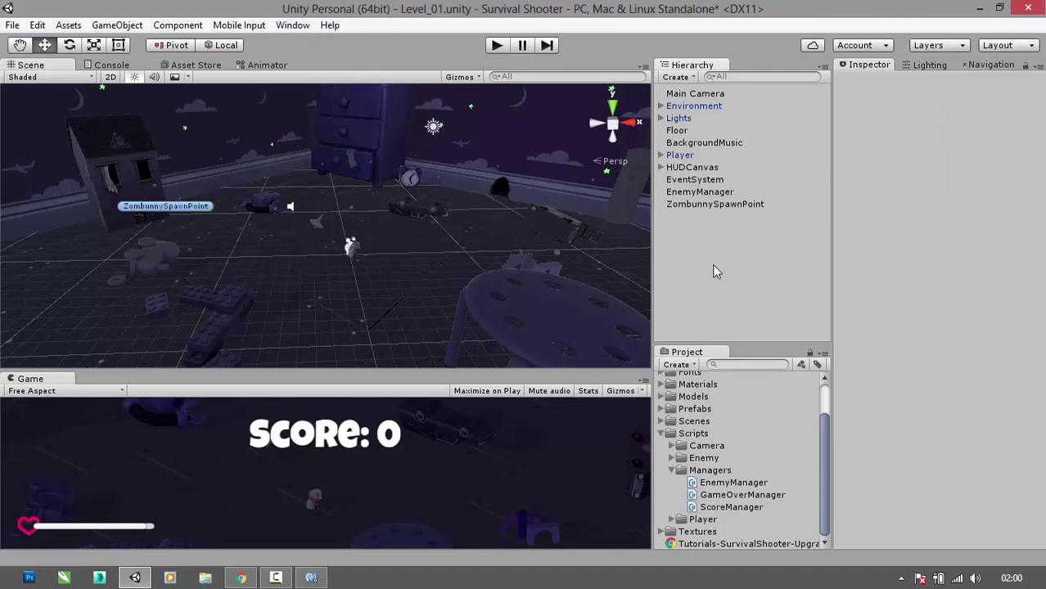
- Create an empty game object named ZombearSpawnPoint
left_click(690, 78)
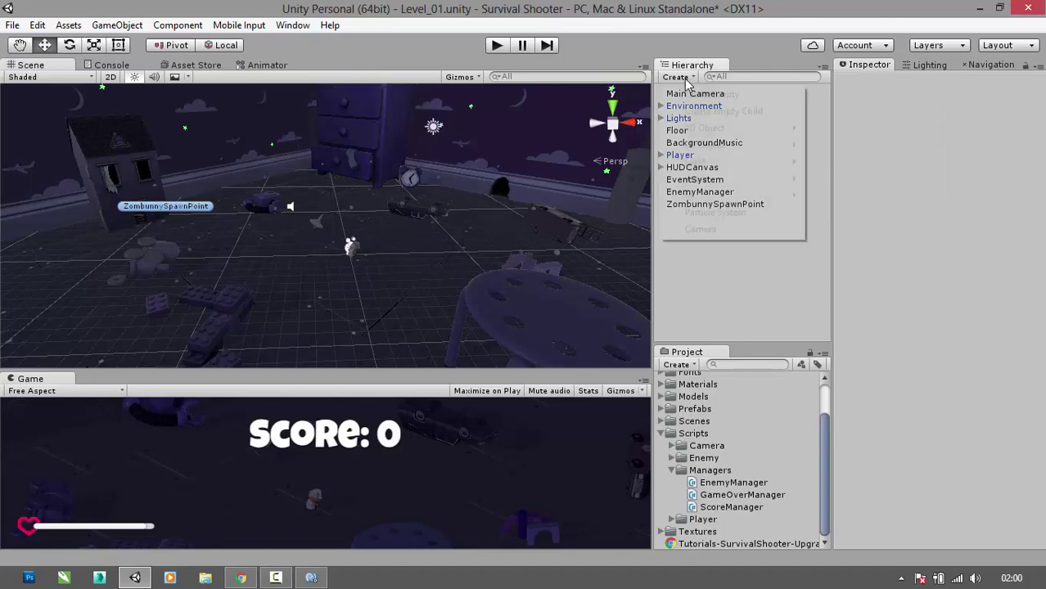
left_click(700, 95)
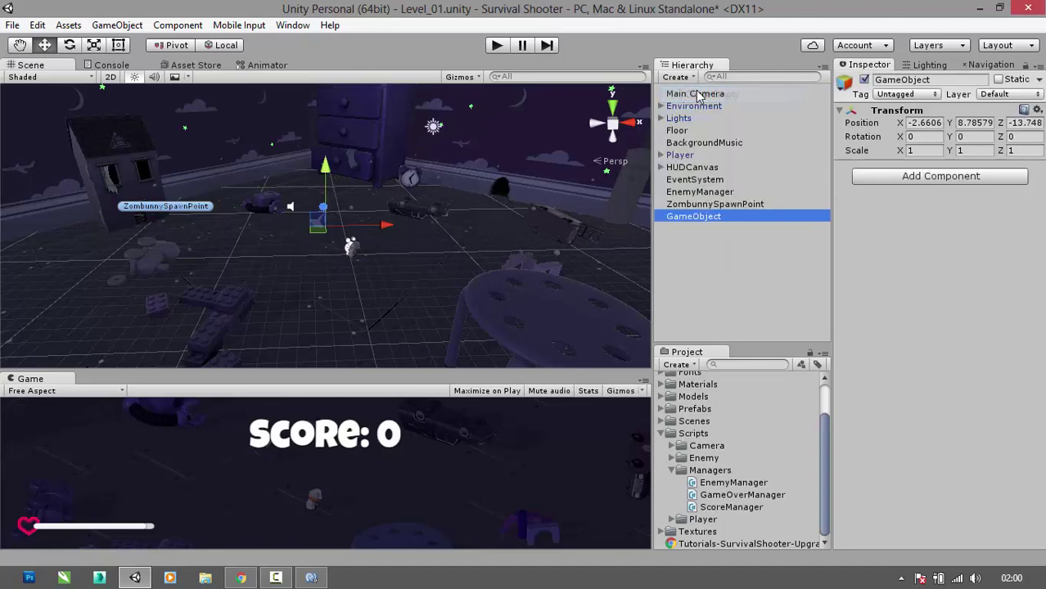
right_click(708, 218)
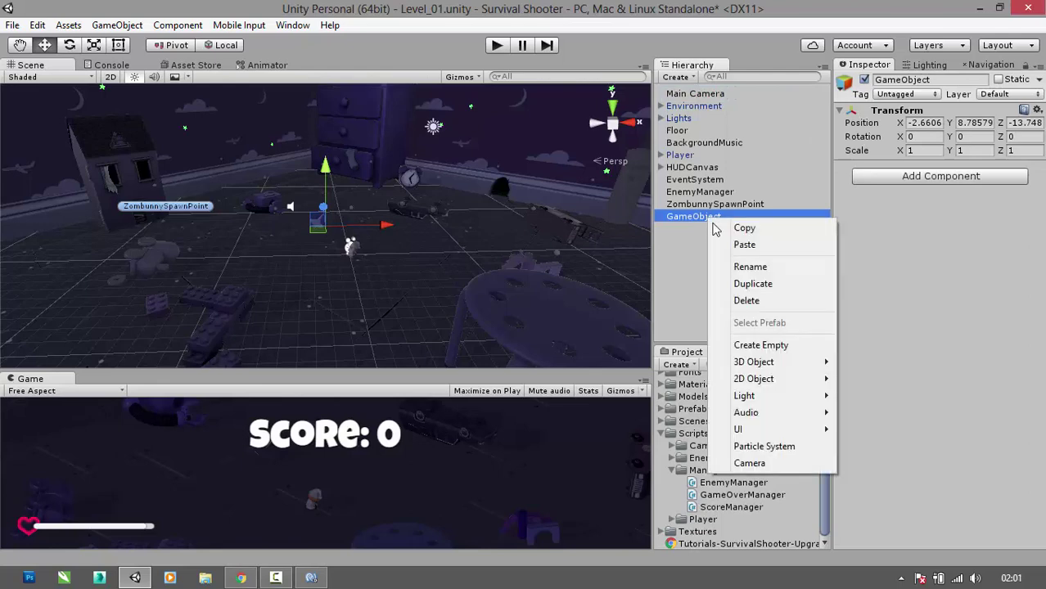
left_click(742, 267)
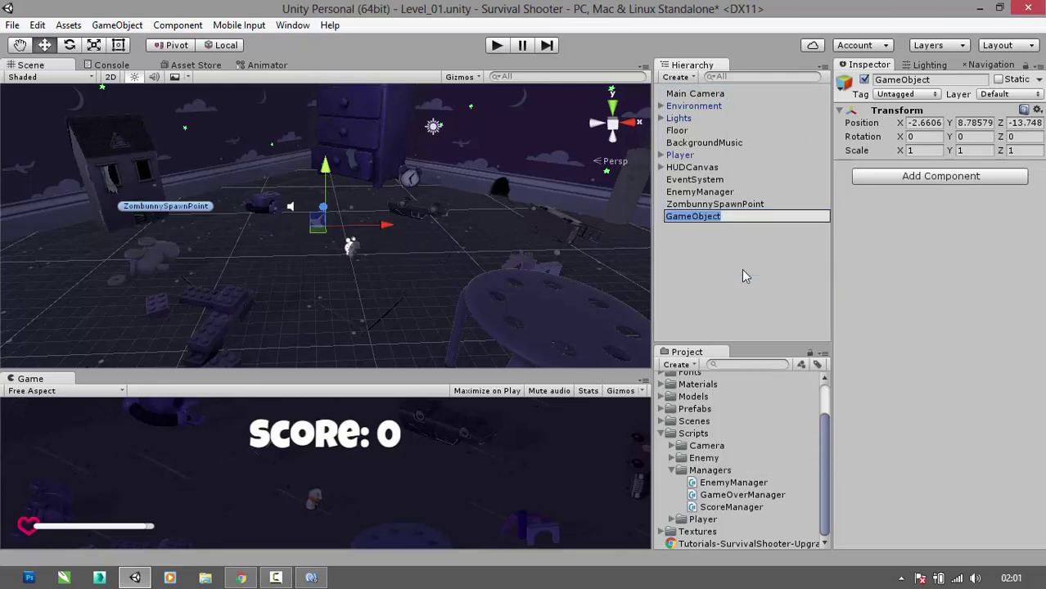
type("Zom")
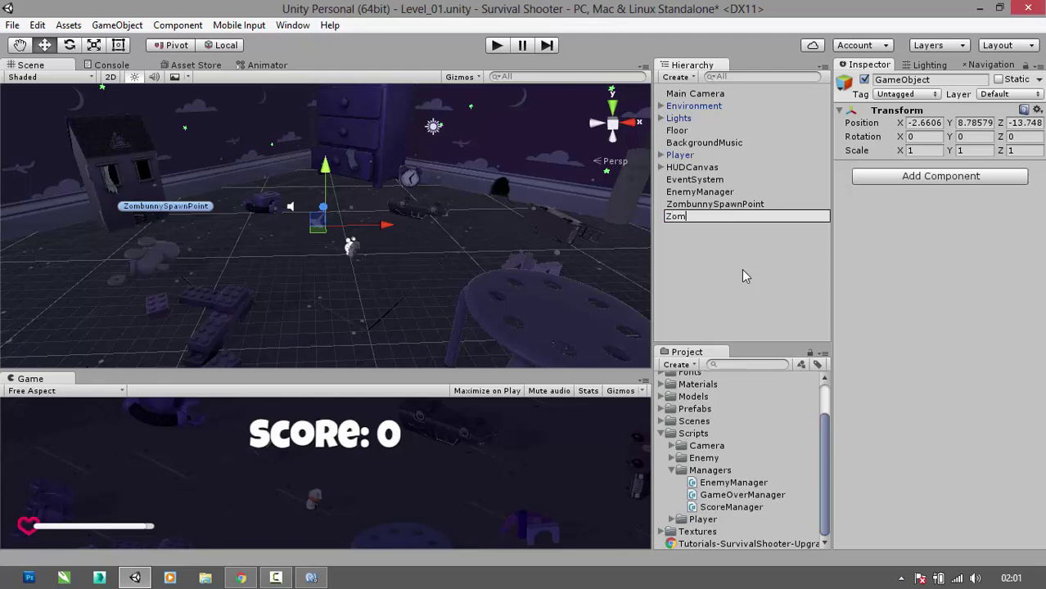
type("bearSpawnPoint")
key("Return")
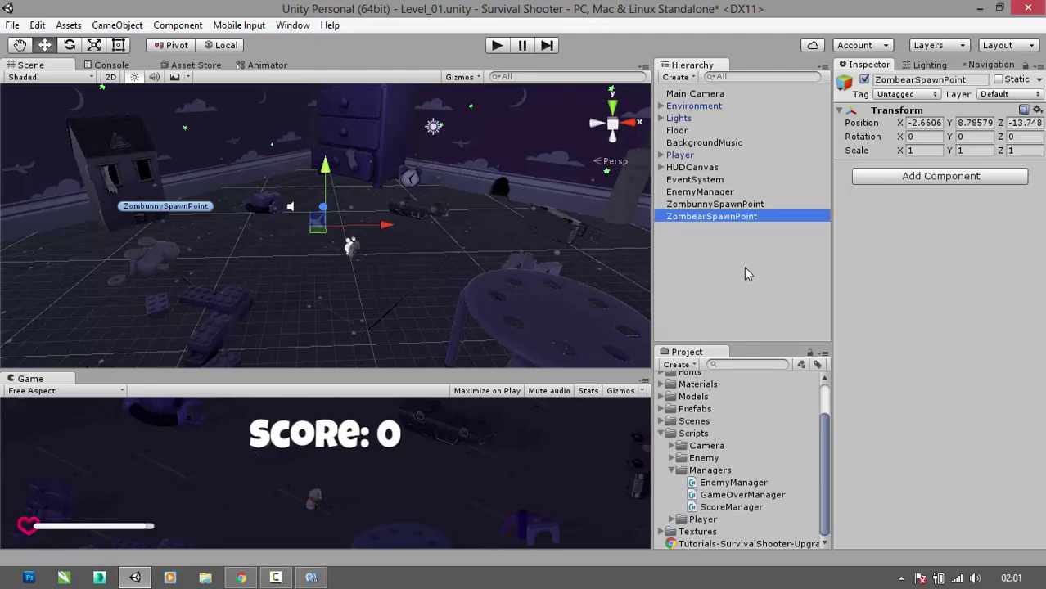
- Give ZombearSpawnPoint a pink scene label icon
left_click(844, 84)
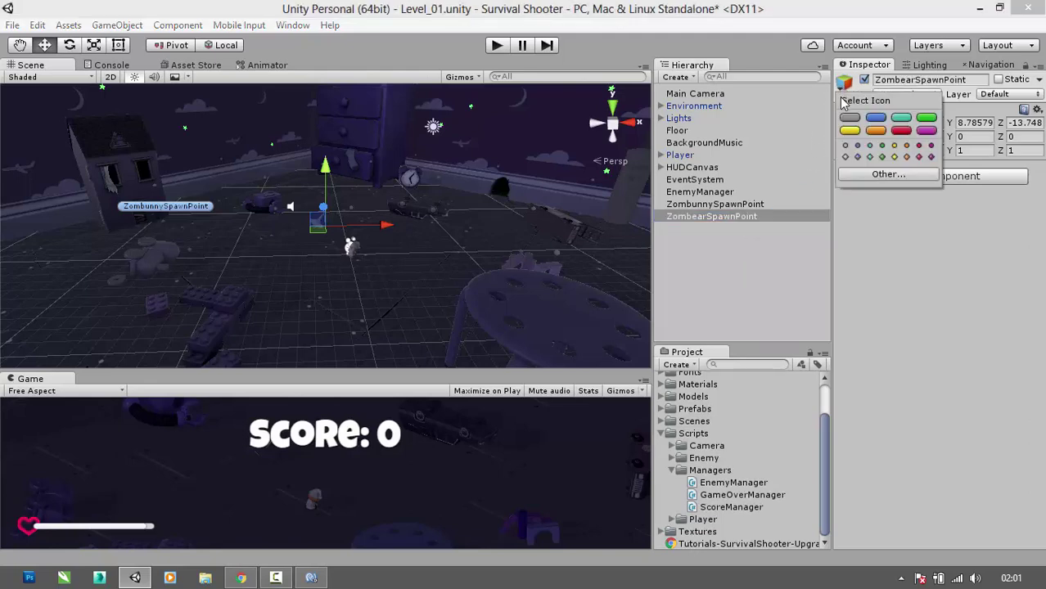
left_click(926, 118)
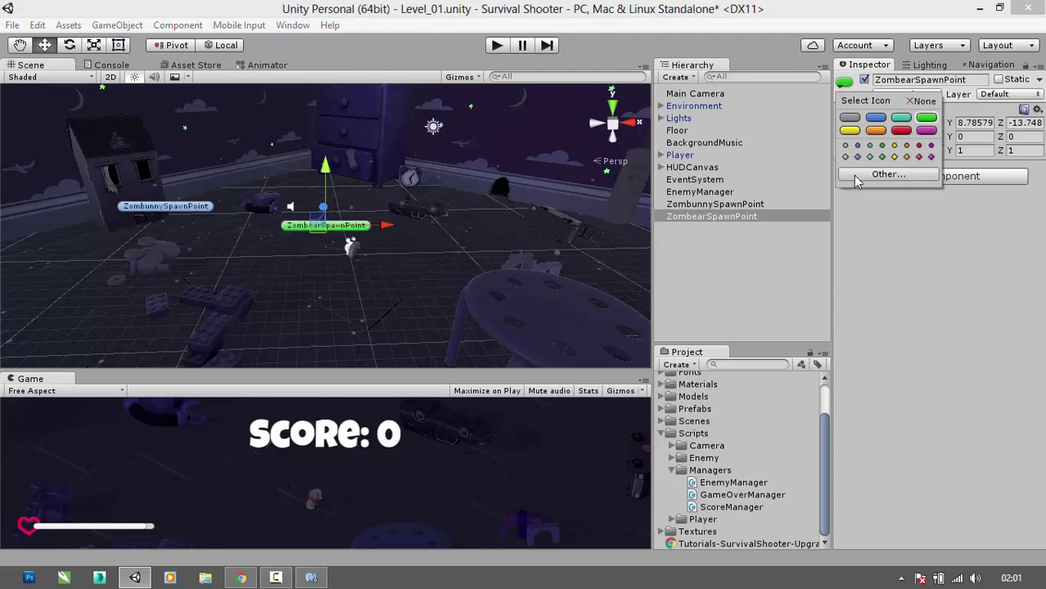
left_click(764, 214)
left_click(759, 224)
left_click(759, 220)
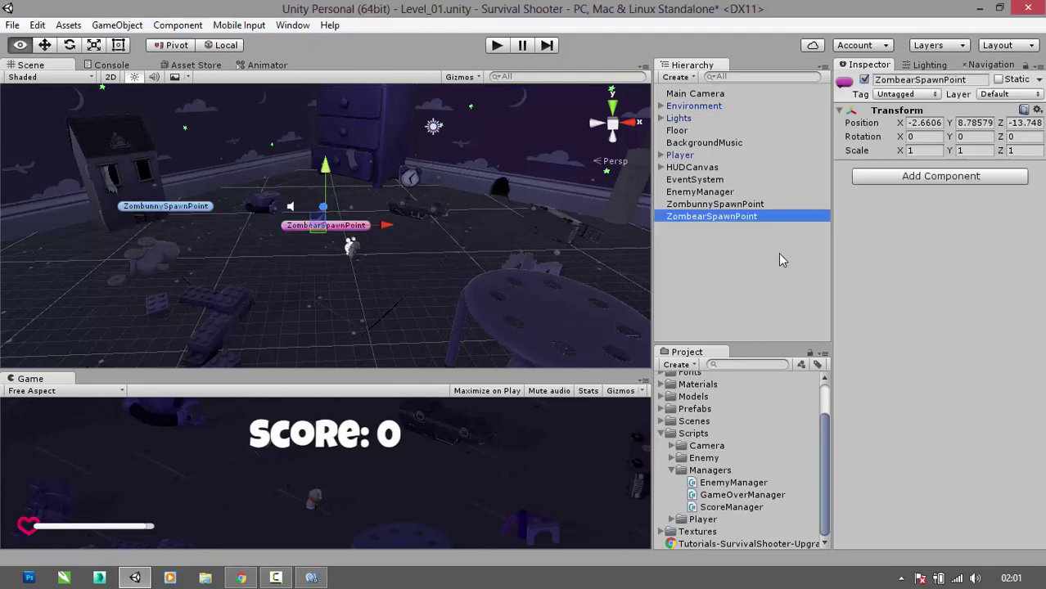
key("alt")
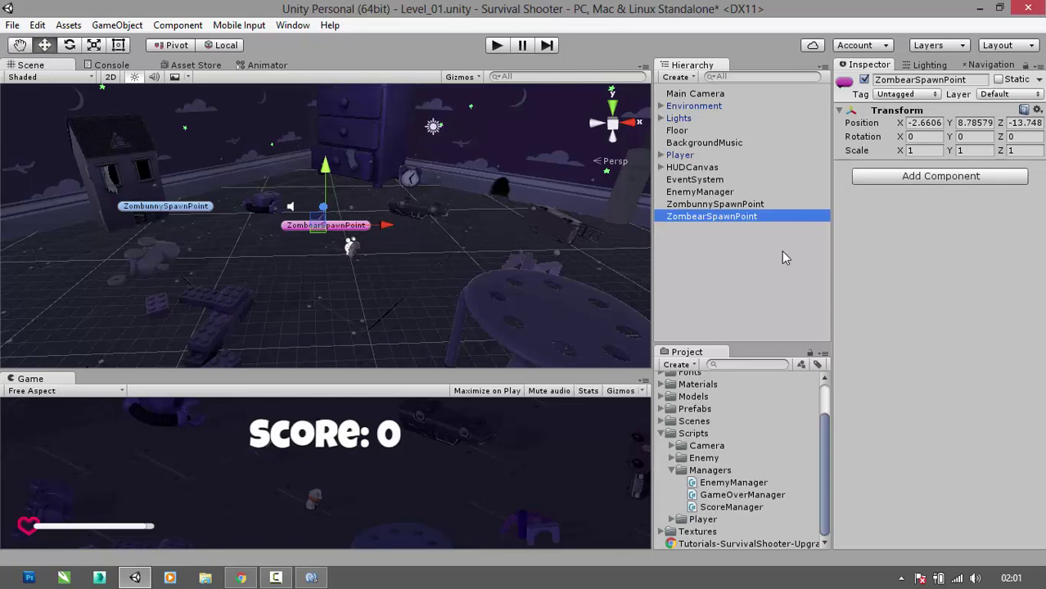
- Set ZombearSpawnPoint's position to 22.5, 0, 15
left_click(923, 123)
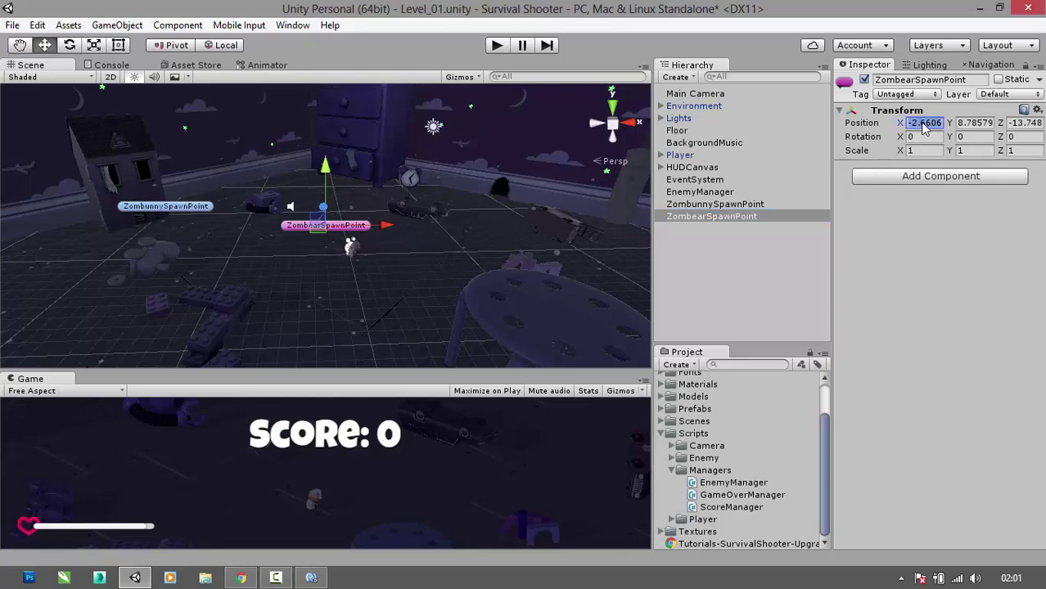
type("22.5")
key("Tab")
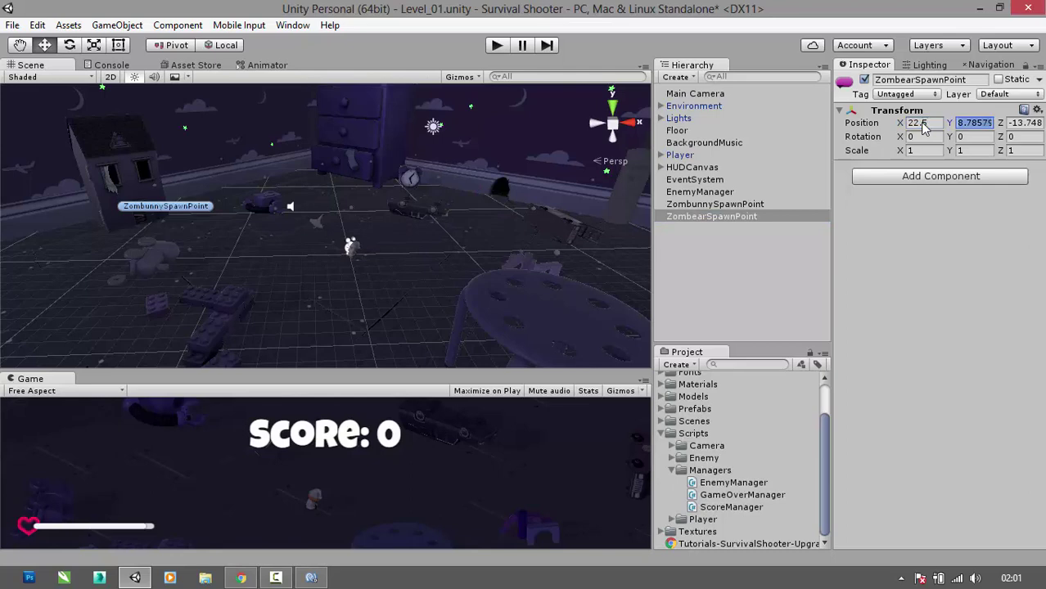
type("0")
key("Tab")
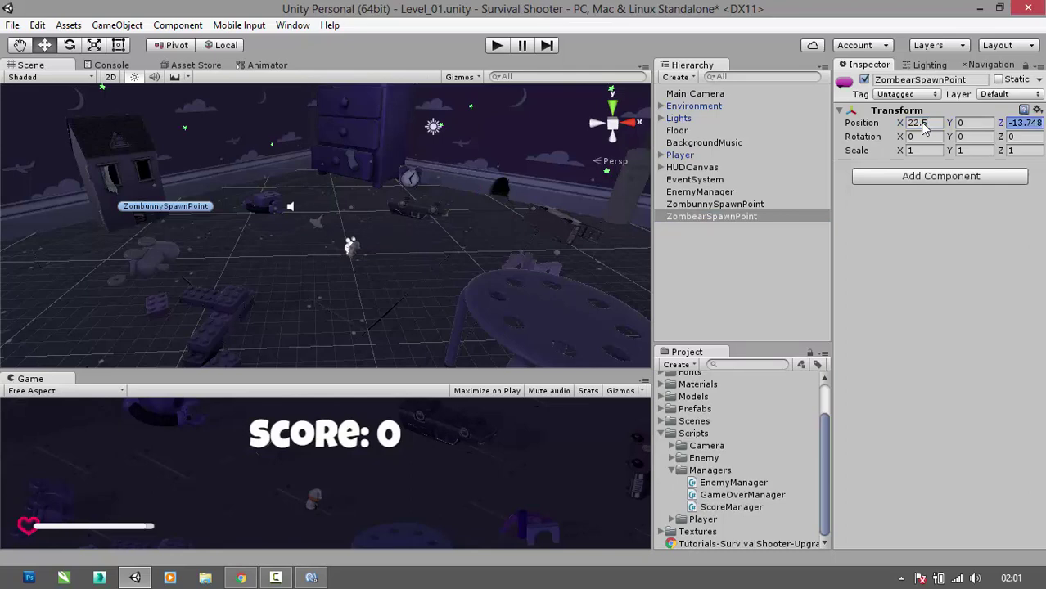
type("15")
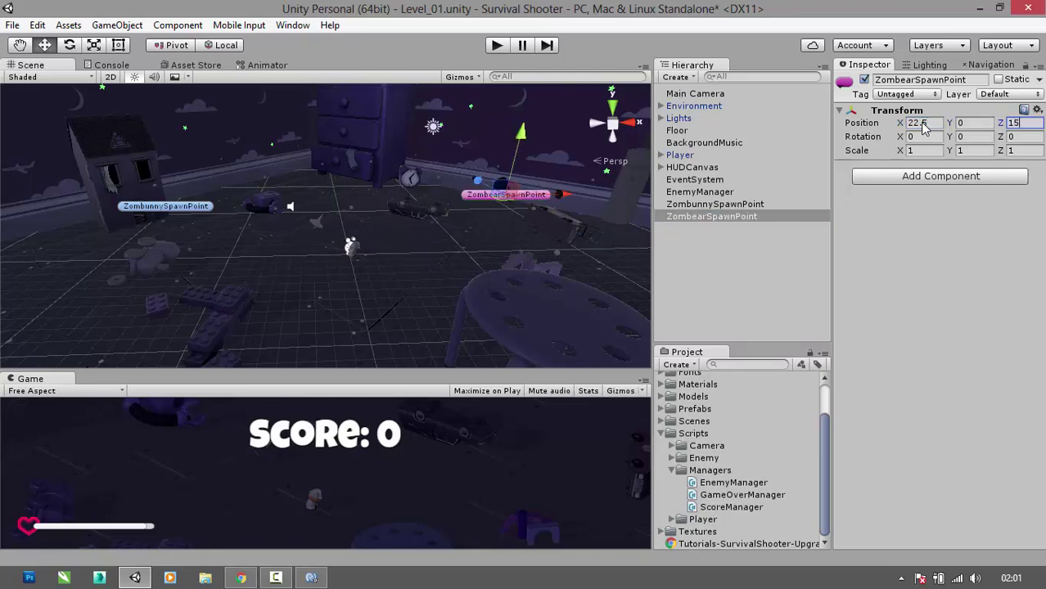
left_click(799, 242)
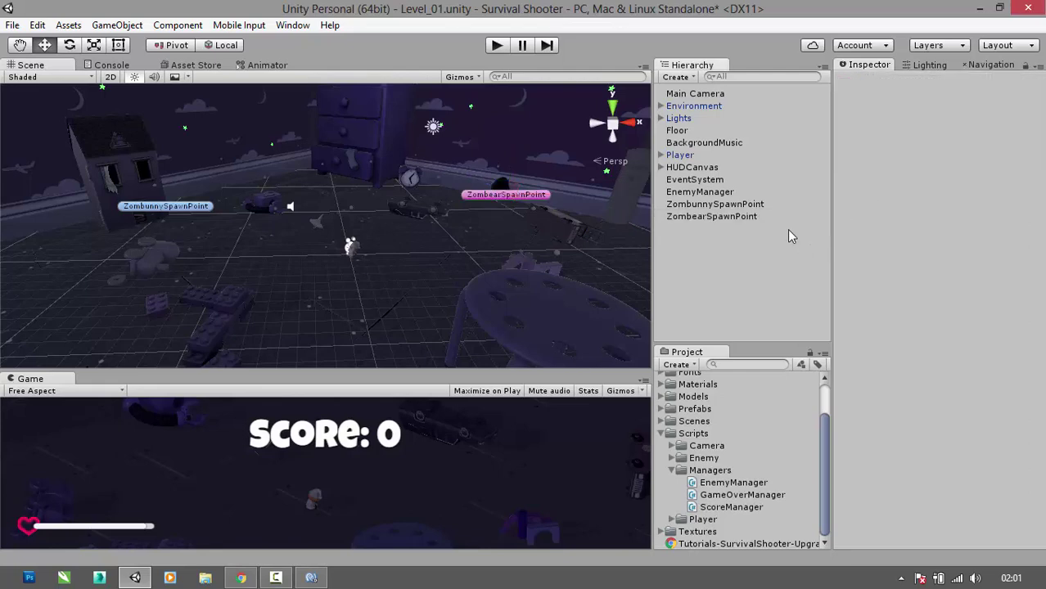
left_click(762, 215)
left_click(764, 228)
left_click(752, 218)
- Rotate ZombearSpawnPoint to 240 degrees on Y
left_click(923, 138)
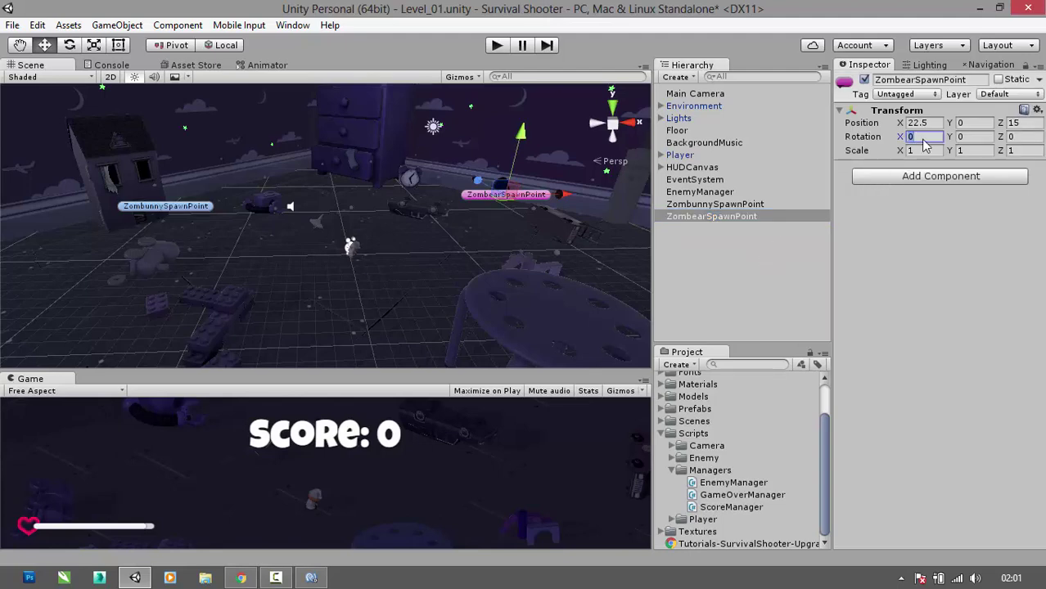
key("Tab")
type("240")
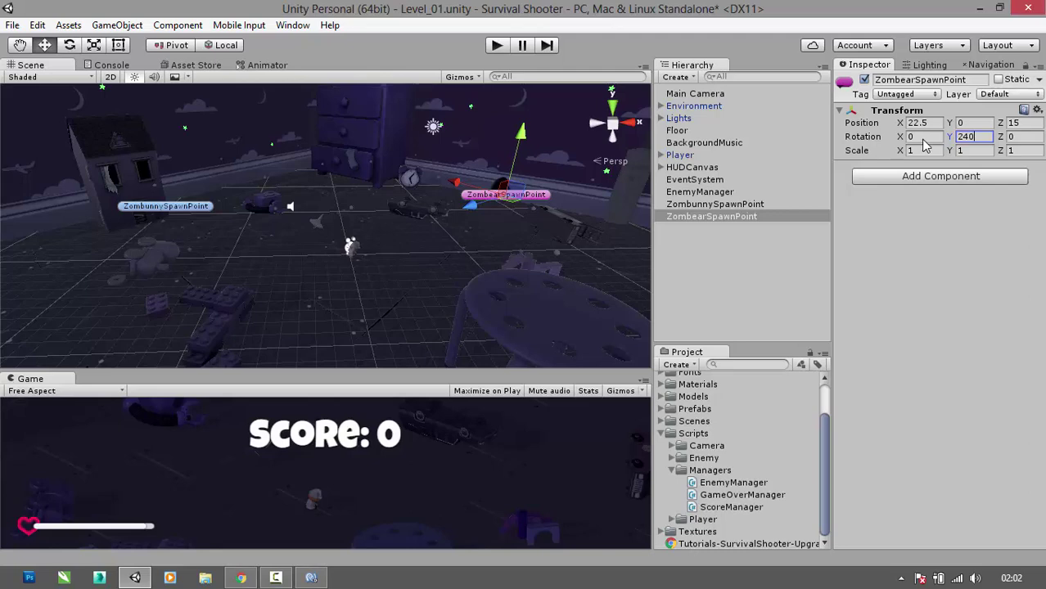
left_click(770, 216)
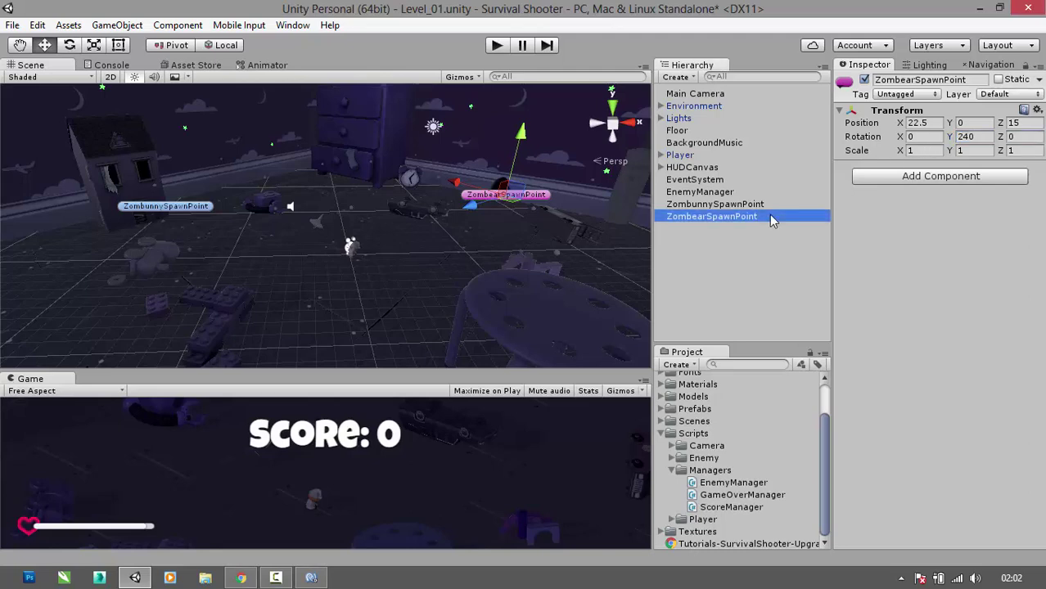
left_click(721, 237)
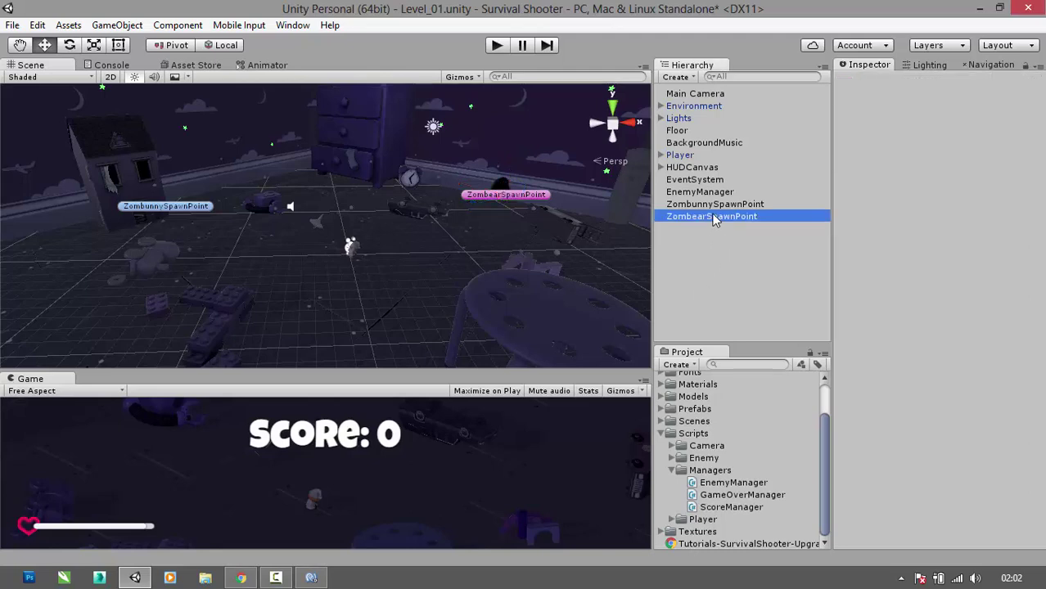
- Create an empty game object named HellephantSpawnPoint
left_click(678, 76)
left_click(695, 93)
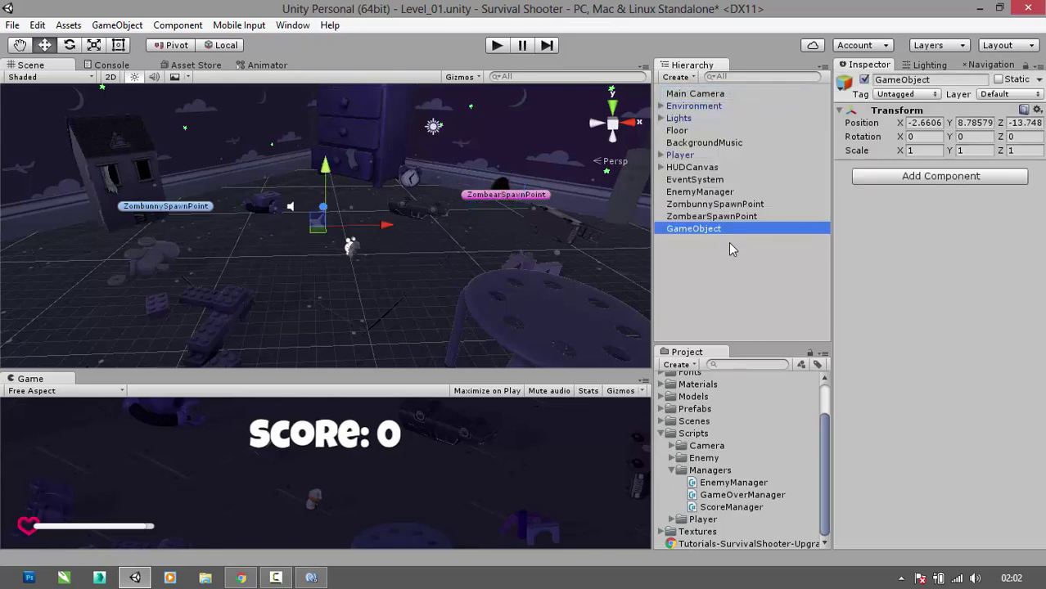
left_click(717, 230)
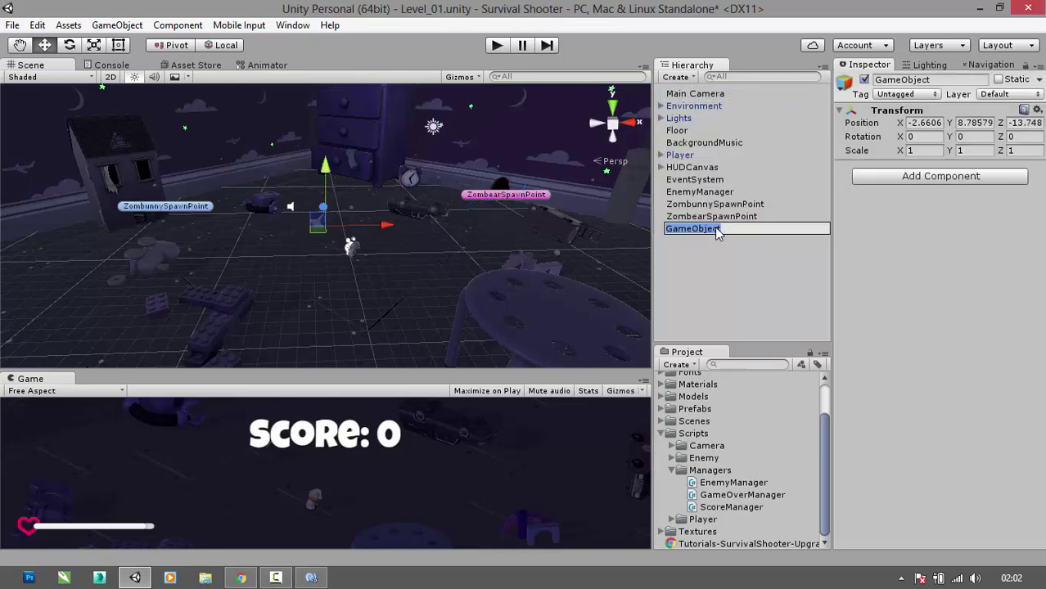
type("Hells")
type("phantSpawnP")
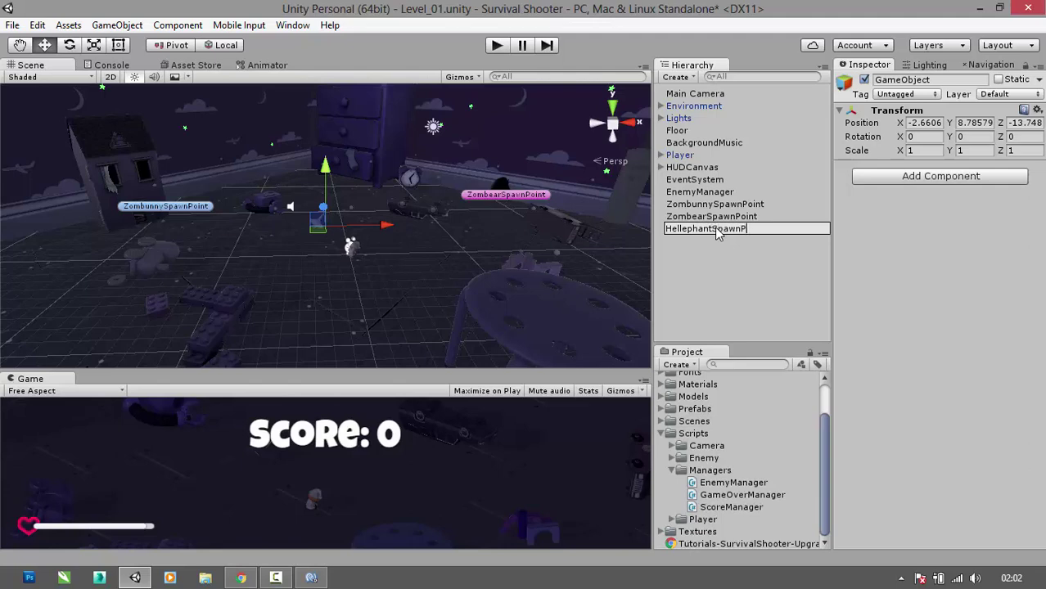
type("oint")
key("Return")
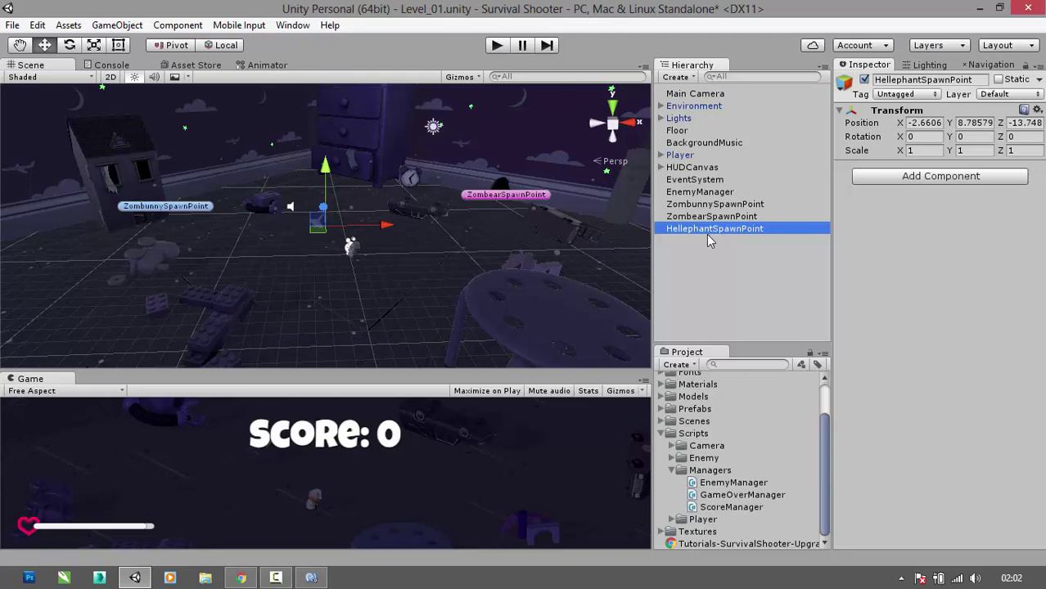
- Give HellephantSpawnPoint a yellow scene label icon
left_click(840, 90)
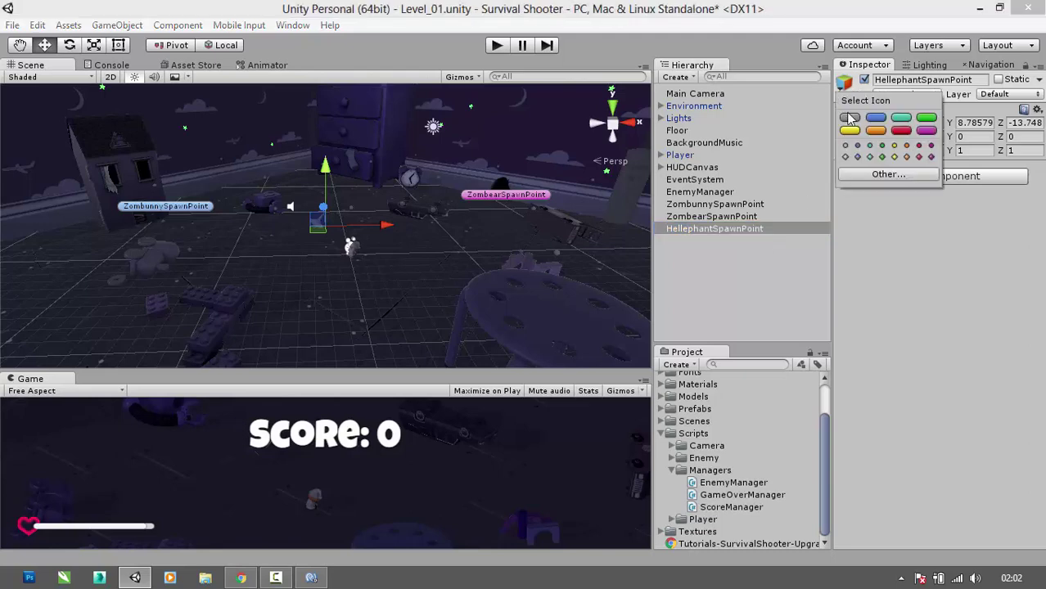
left_click(848, 134)
left_click(788, 239)
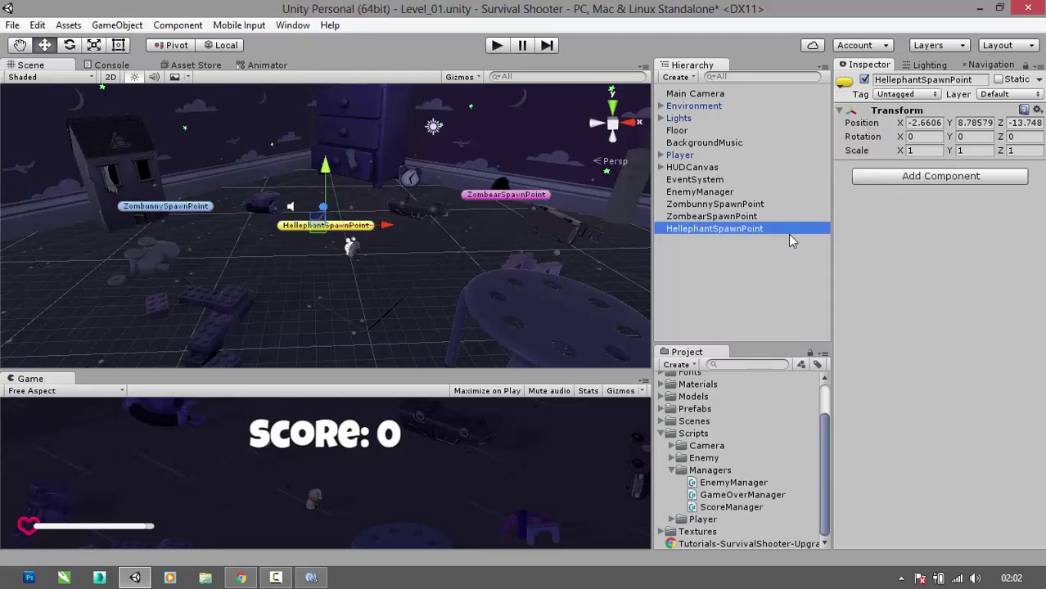
- Set HellephantSpawnPoint's position to 0, 0, 32 and Y rotation to 230
left_click(923, 123)
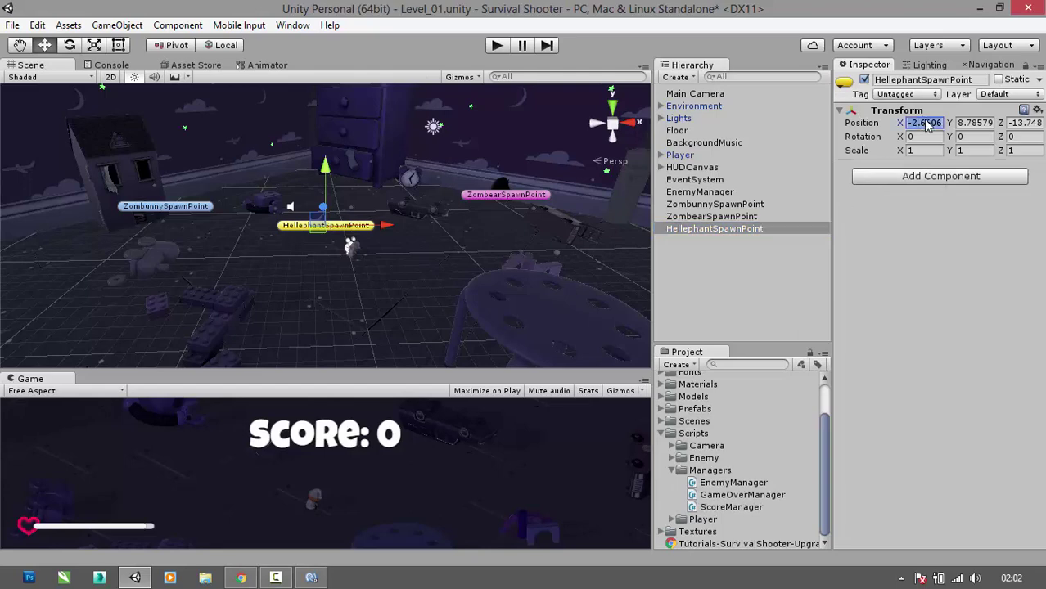
type("0")
key("Tab")
type("0")
key("Tab")
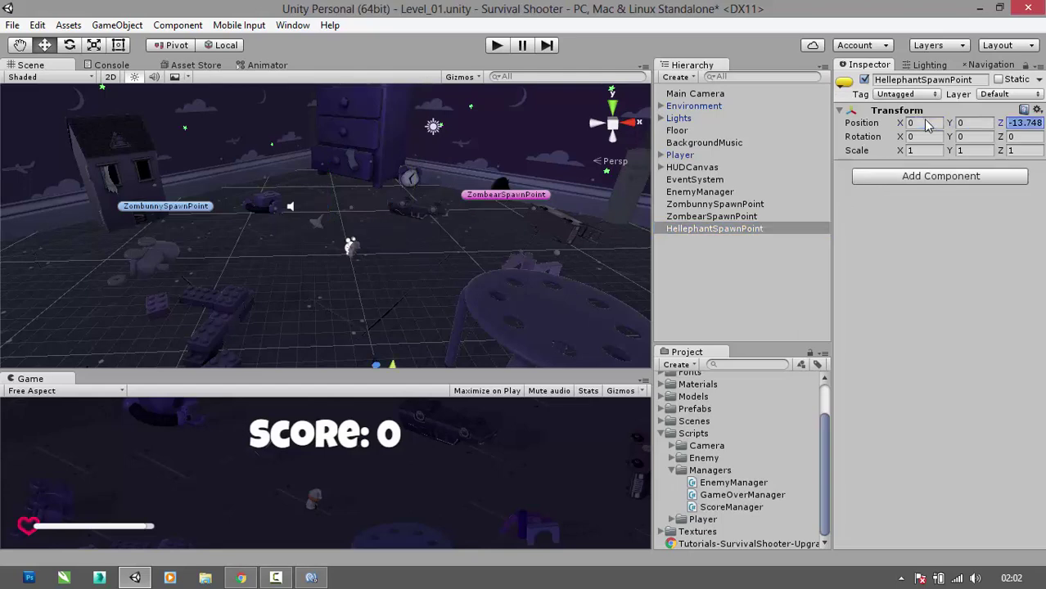
type("32")
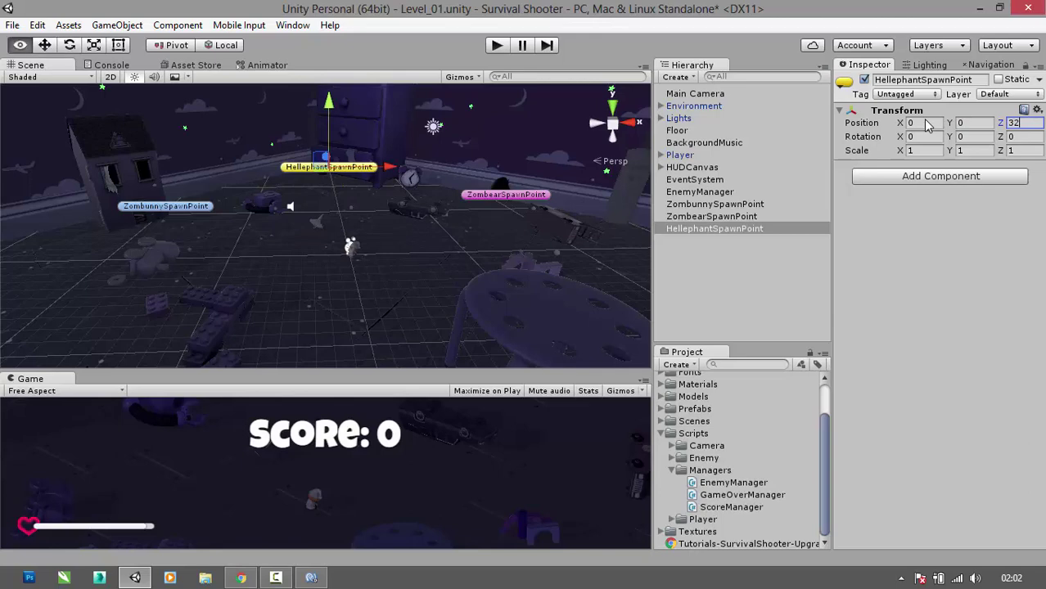
left_click(934, 137)
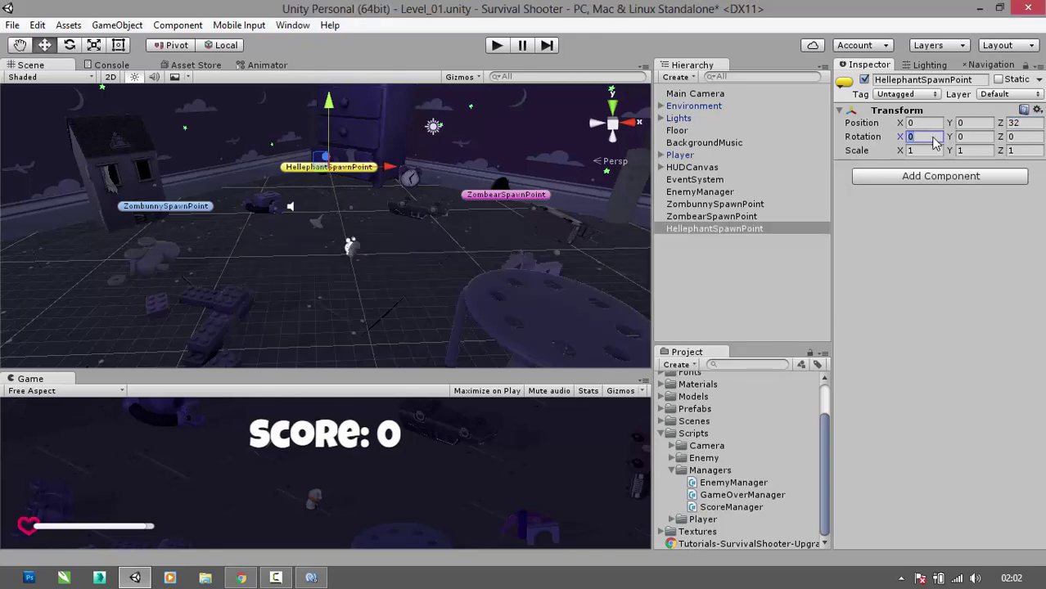
key("Tab")
type("230")
key("Tab")
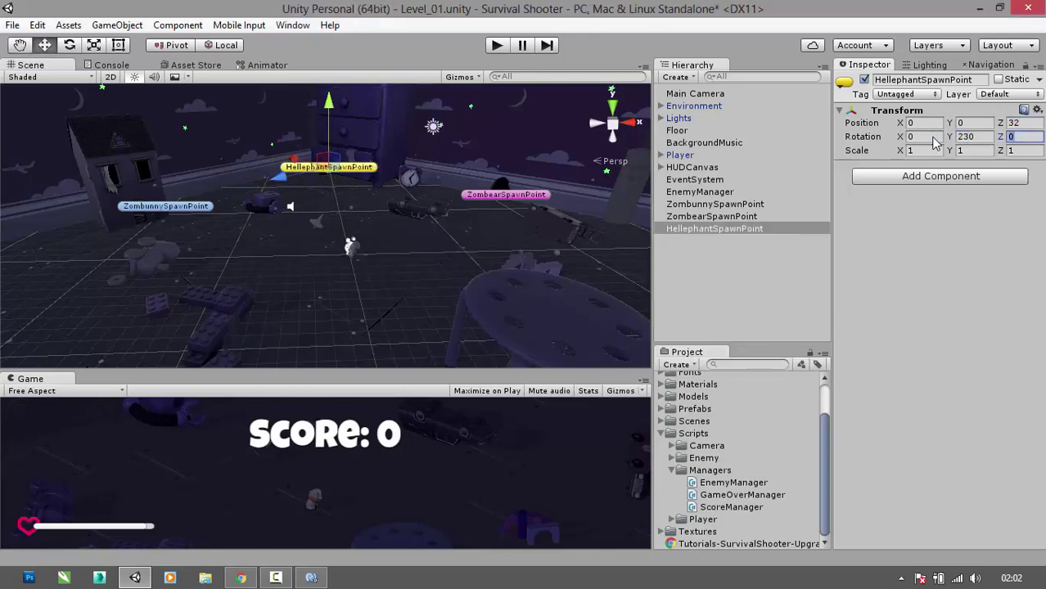
left_click(799, 231)
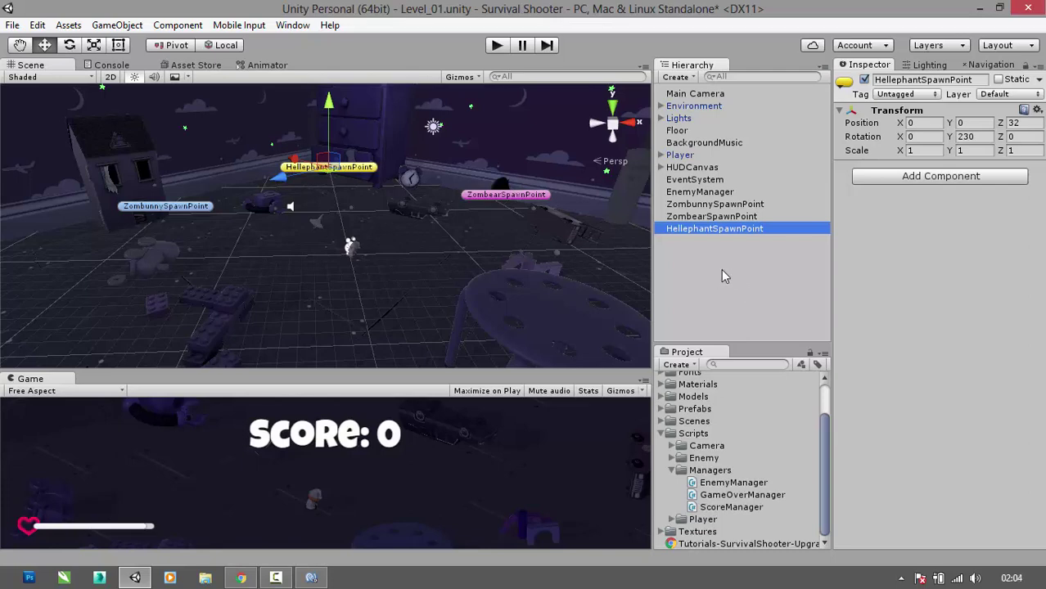
- Assign the Player to EnemyManager's Player Health field
left_click(708, 193)
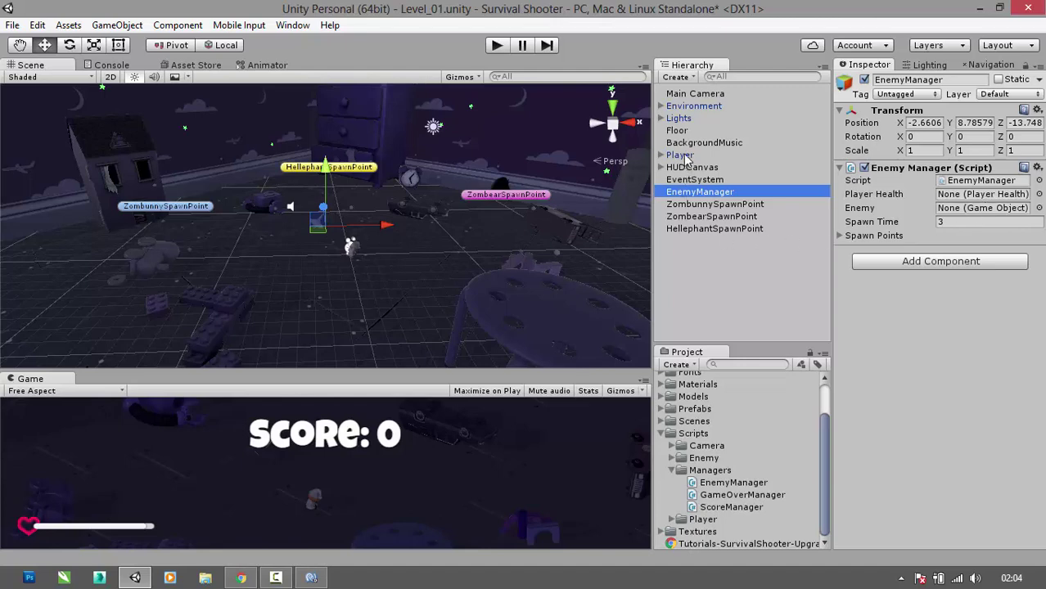
left_click_drag(680, 156, 942, 200)
key("alt")
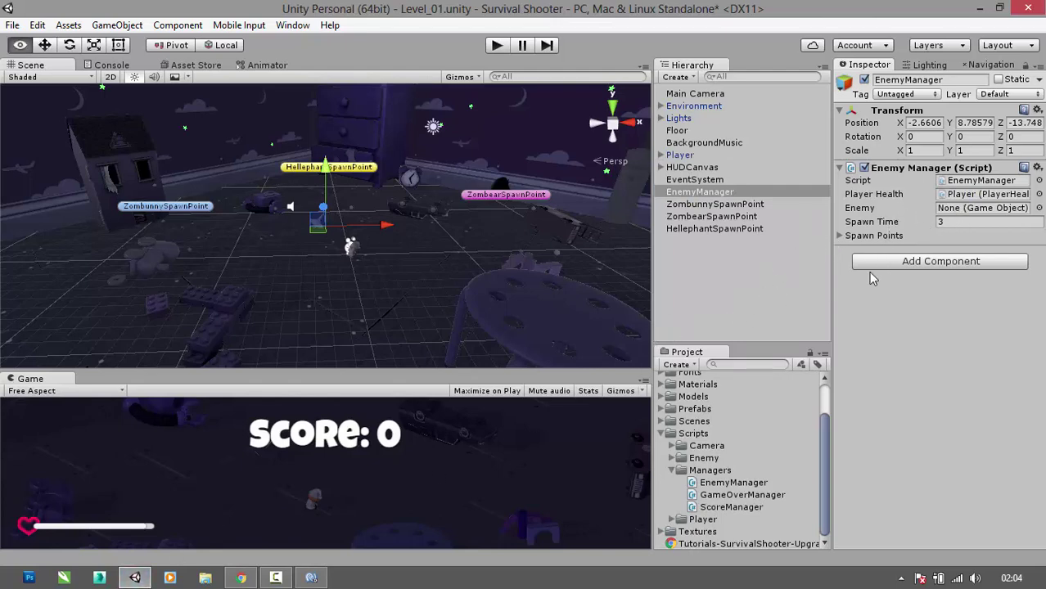
- Set EnemyManager's Enemy to the Zombunny prefab from the Prefabs folder
left_click(670, 433)
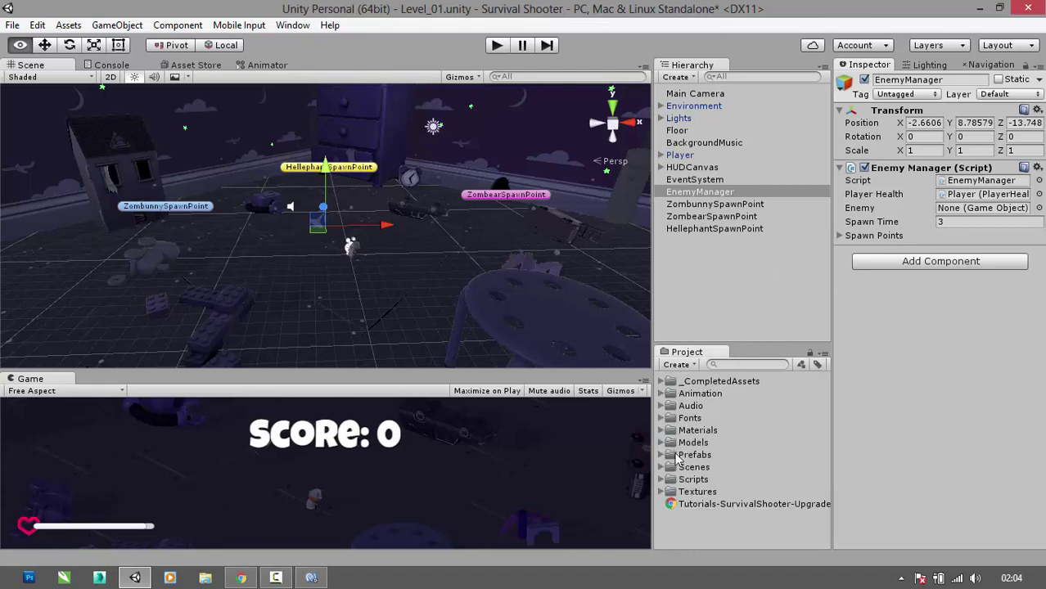
left_click(662, 456)
scroll(695, 475, "down", 3)
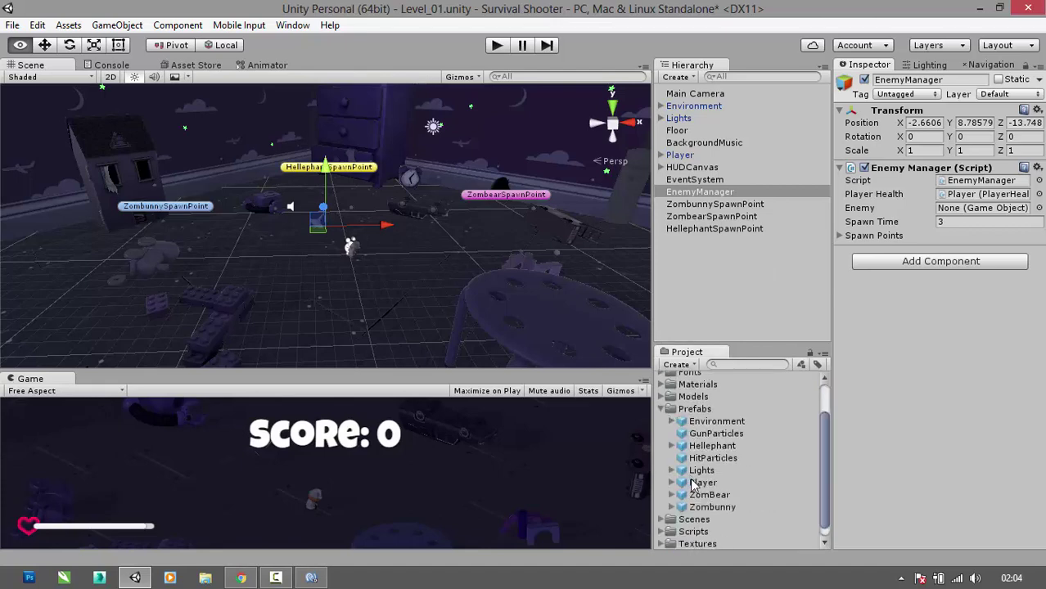
left_click_drag(705, 508, 964, 217)
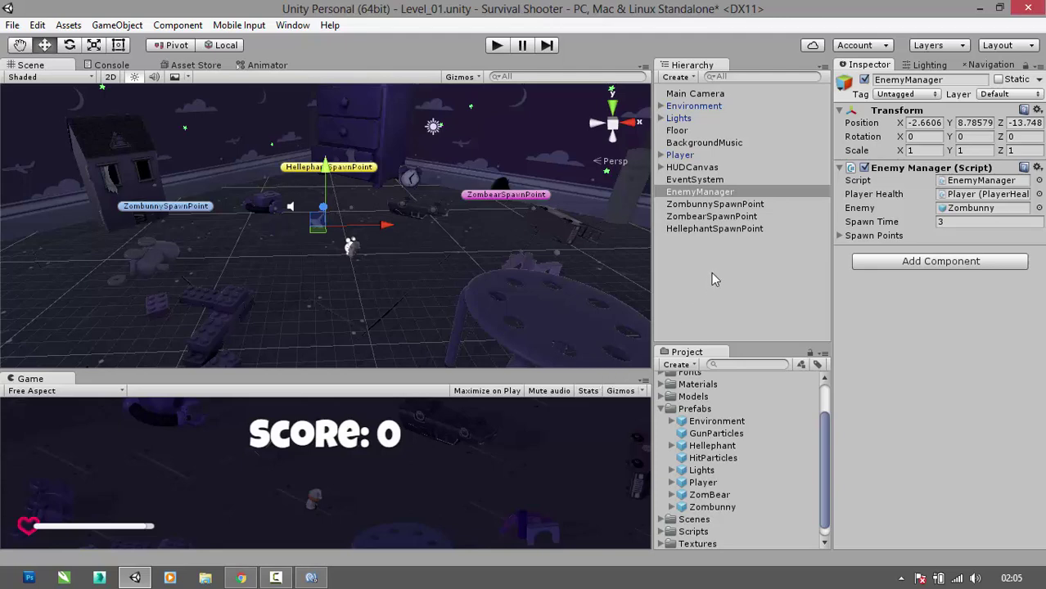
- Add ZombunnySpawnPoint as Element 0 of EnemyManager's Spawn Points
left_click(841, 236)
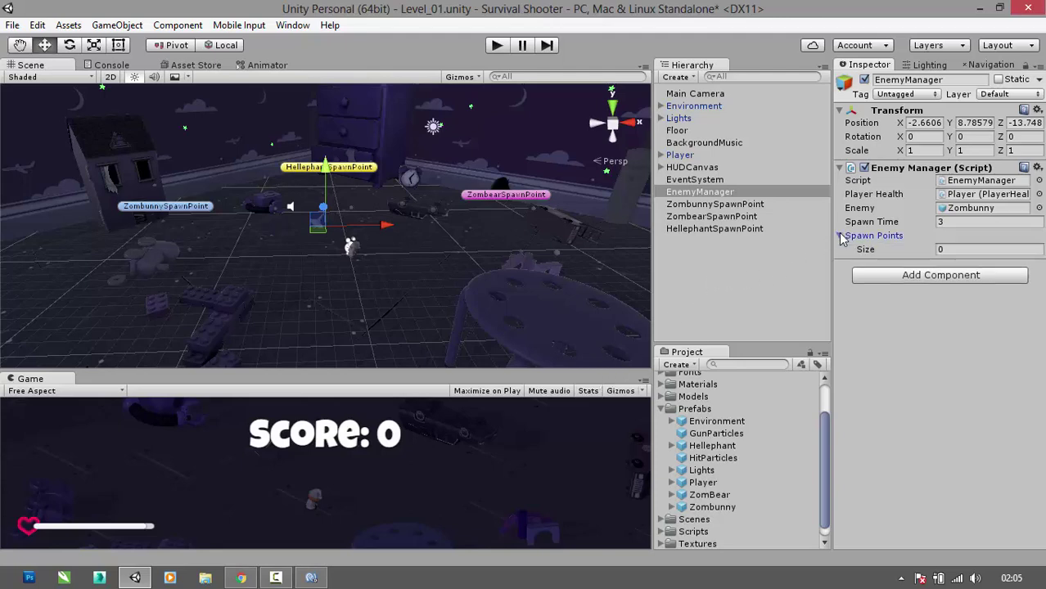
left_click(840, 235)
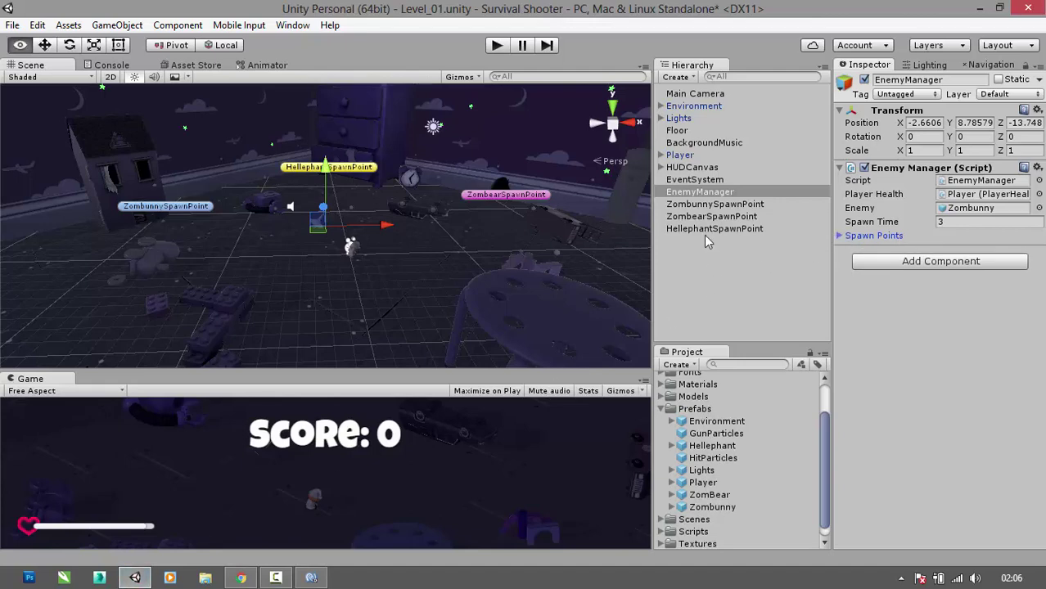
left_click(709, 205)
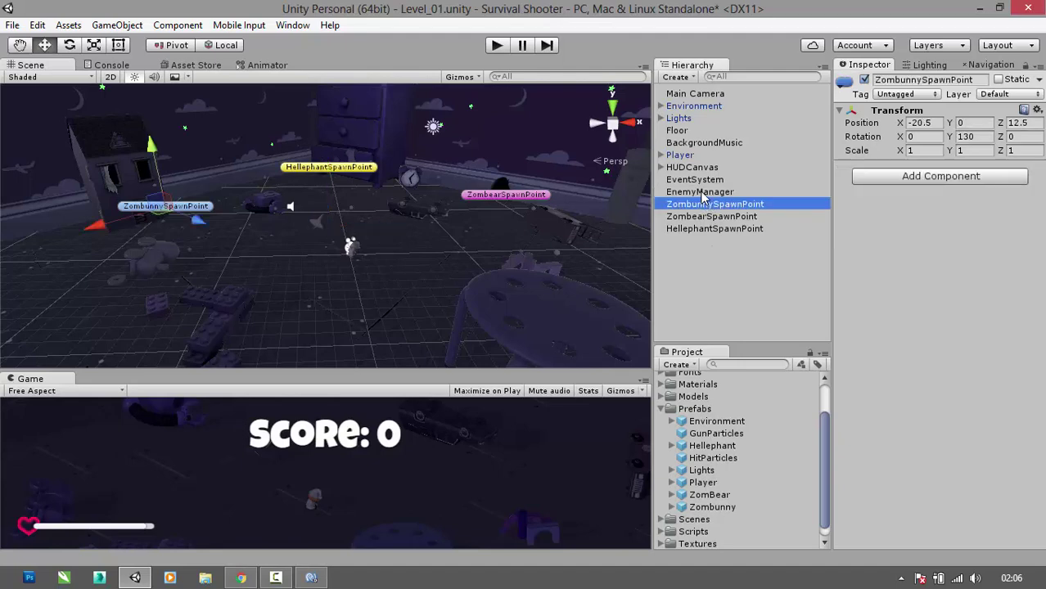
left_click(700, 191)
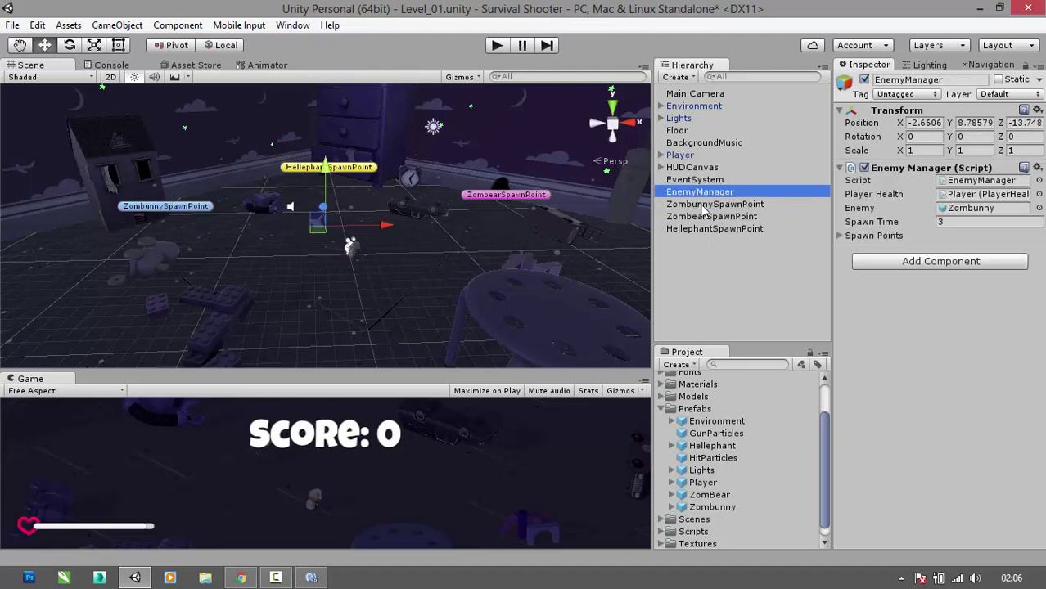
left_click_drag(702, 211, 857, 240)
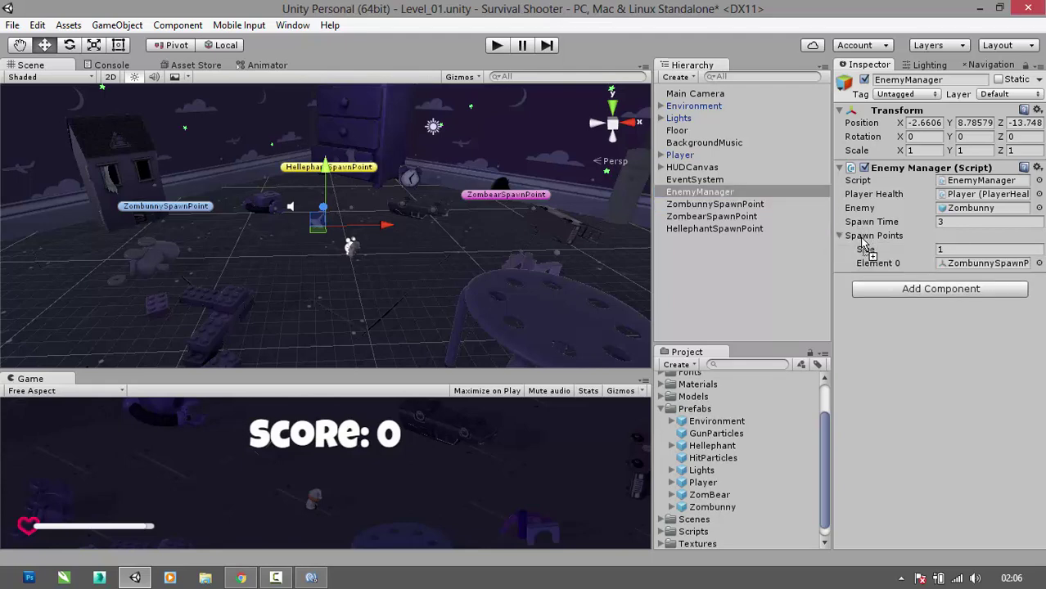
- Save the scene, enlarge the Game view, and enter Play mode
left_click(730, 268)
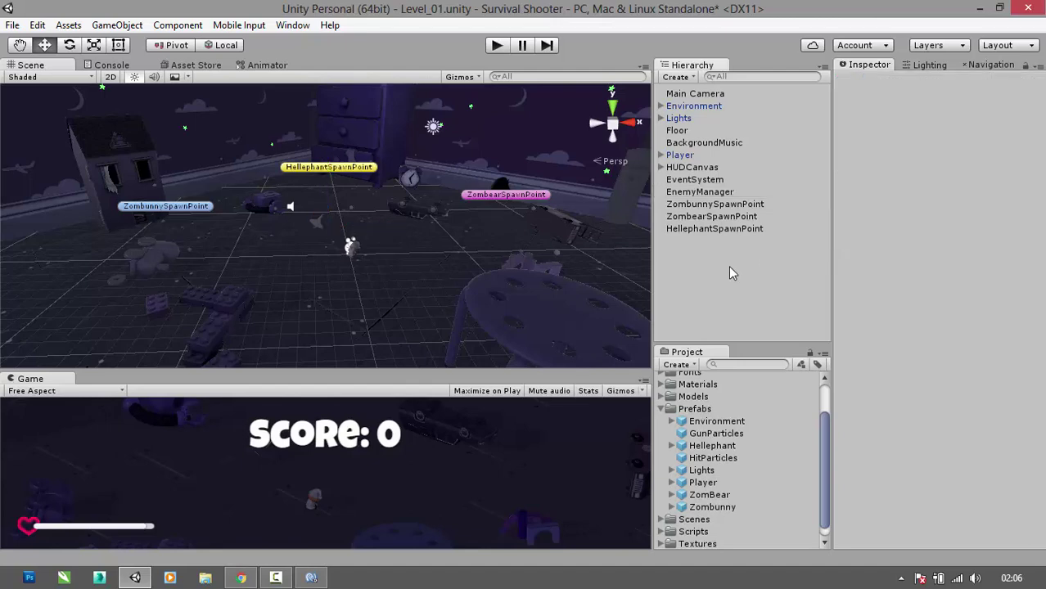
key("ctrl+s")
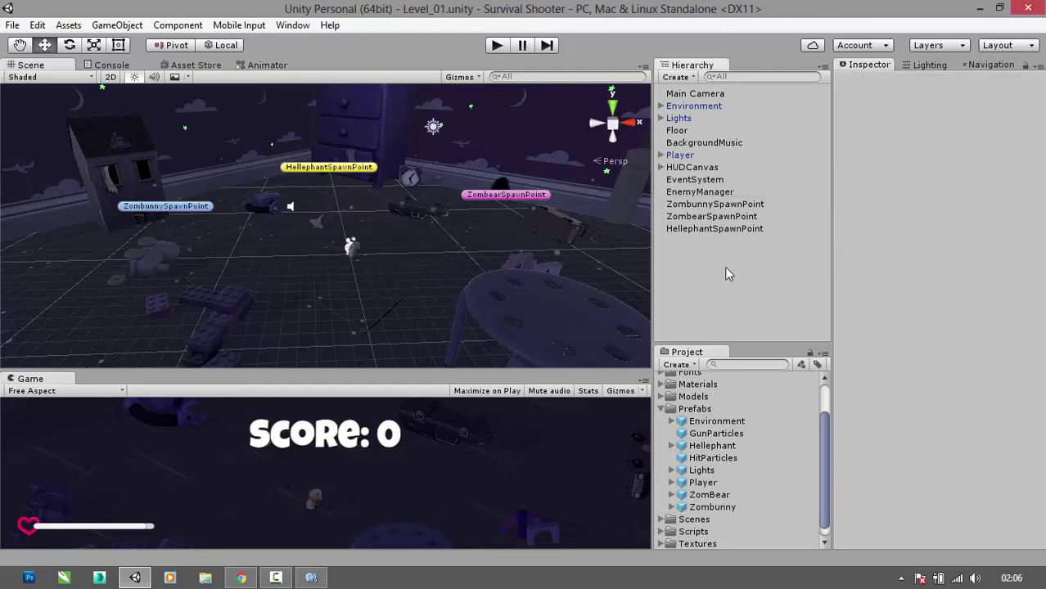
left_click_drag(405, 372, 458, 223)
left_click(498, 46)
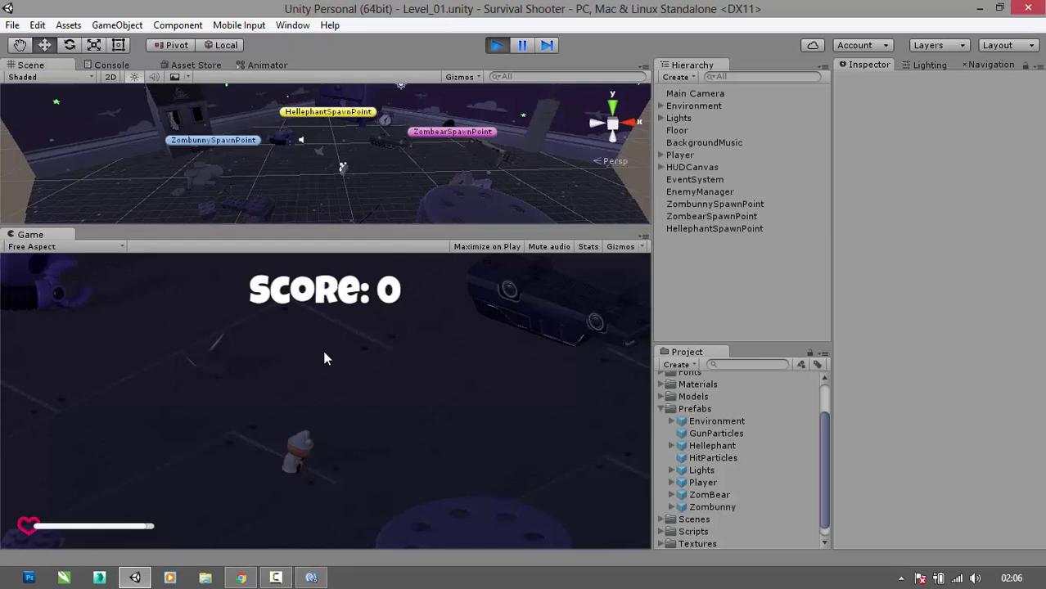
- Move with WASD and shoot the spawning Zombunnies, raising the score to 40
key("a")
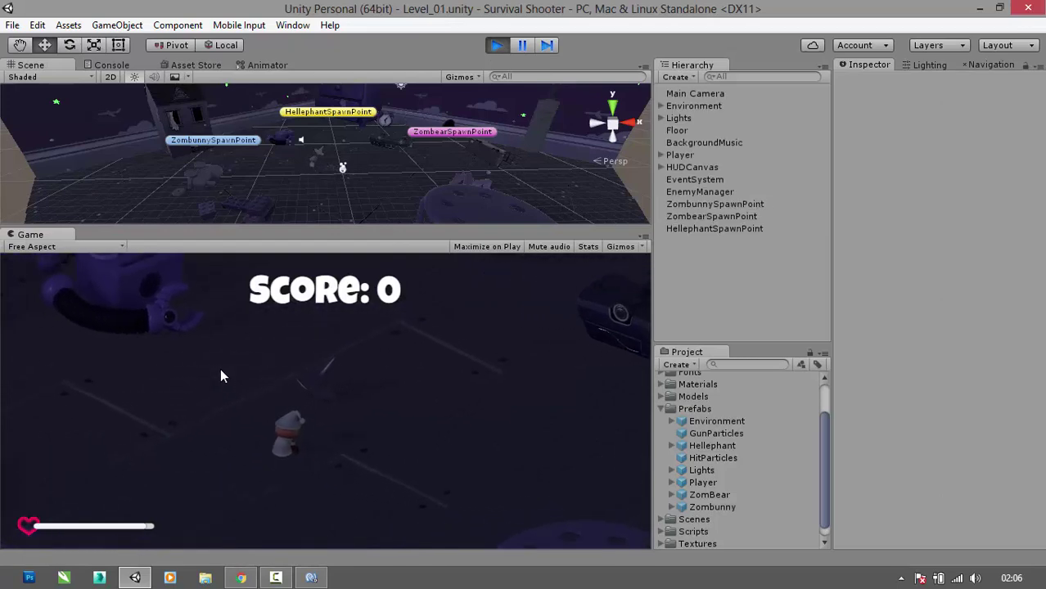
key("a")
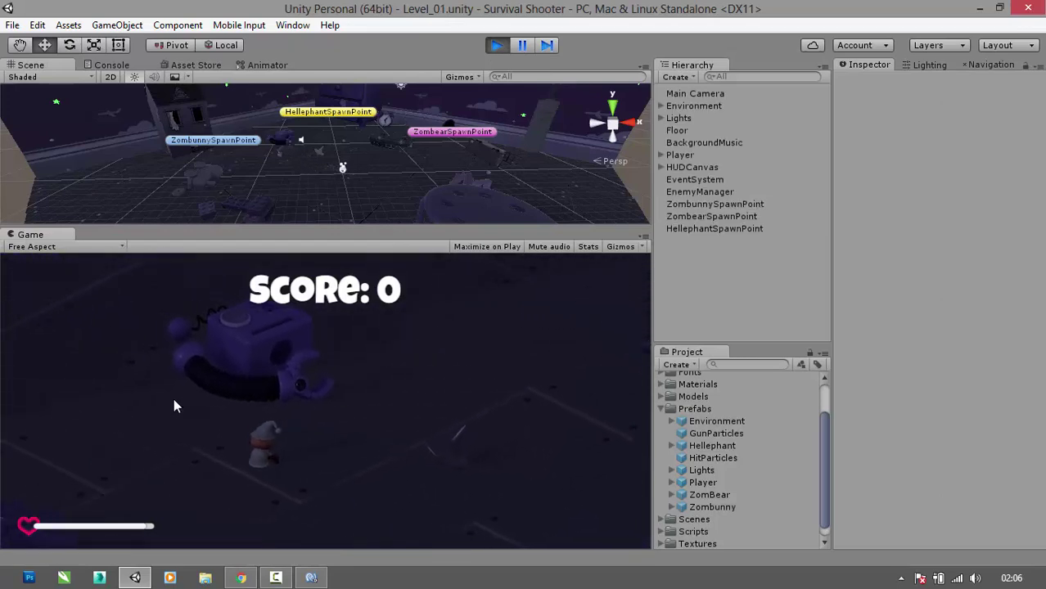
key("a")
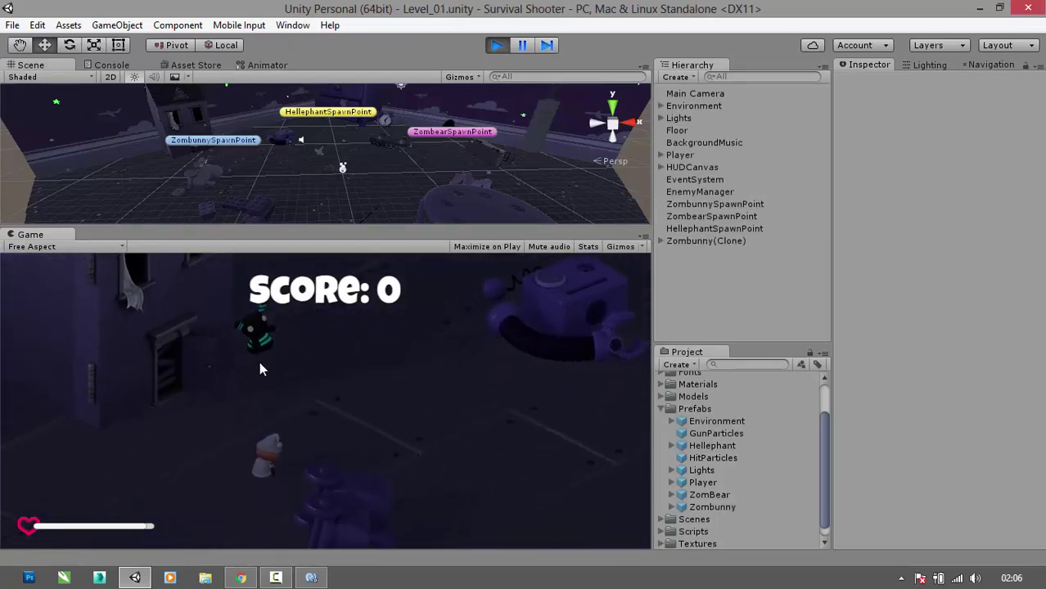
left_click(361, 371)
key("d")
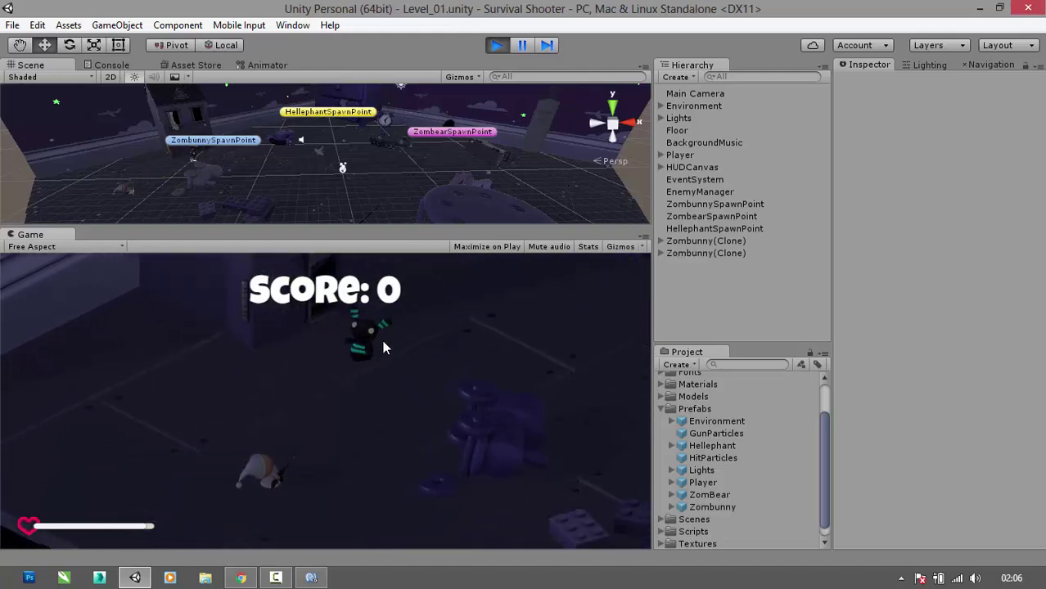
left_click(402, 344)
key("w")
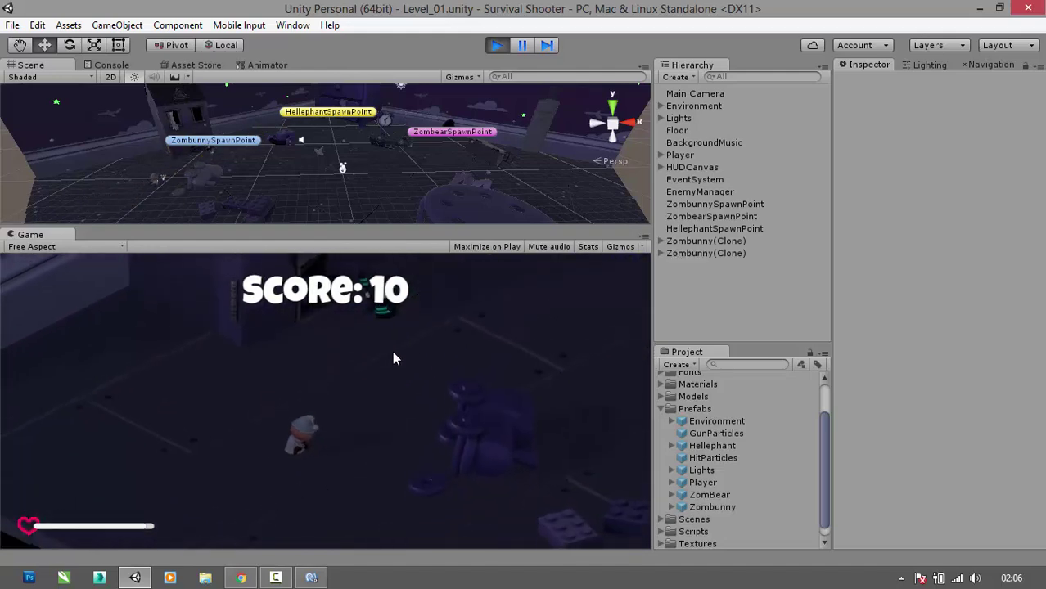
key("w")
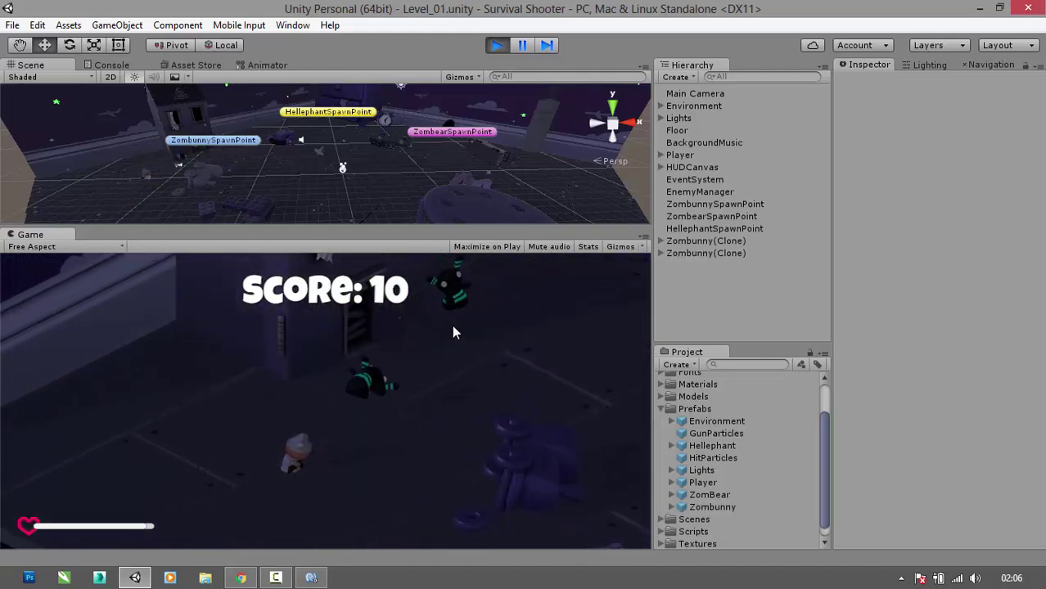
left_click(452, 325)
key("w")
left_click(413, 364)
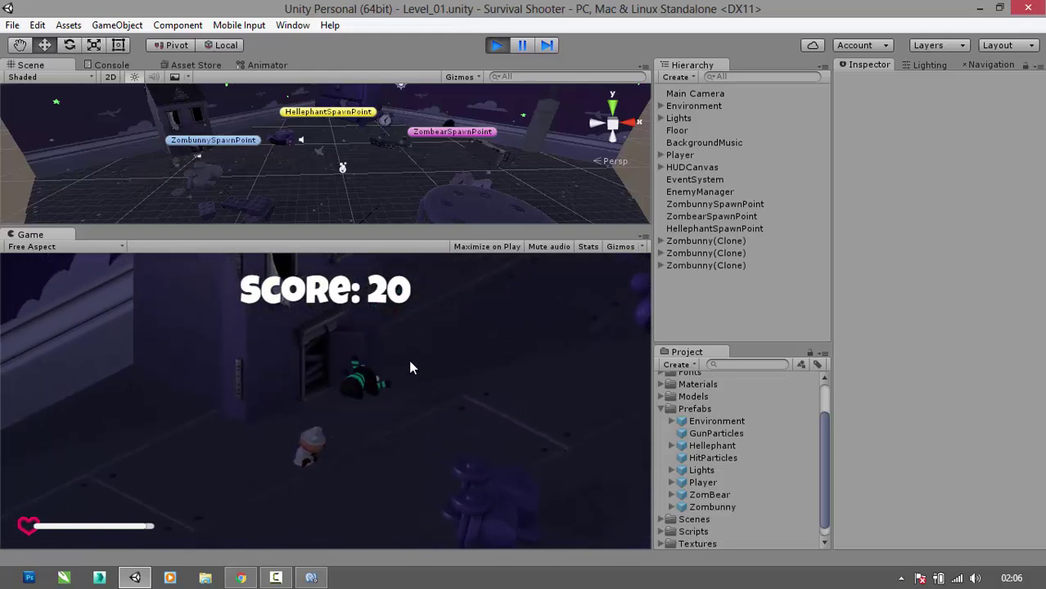
key("w")
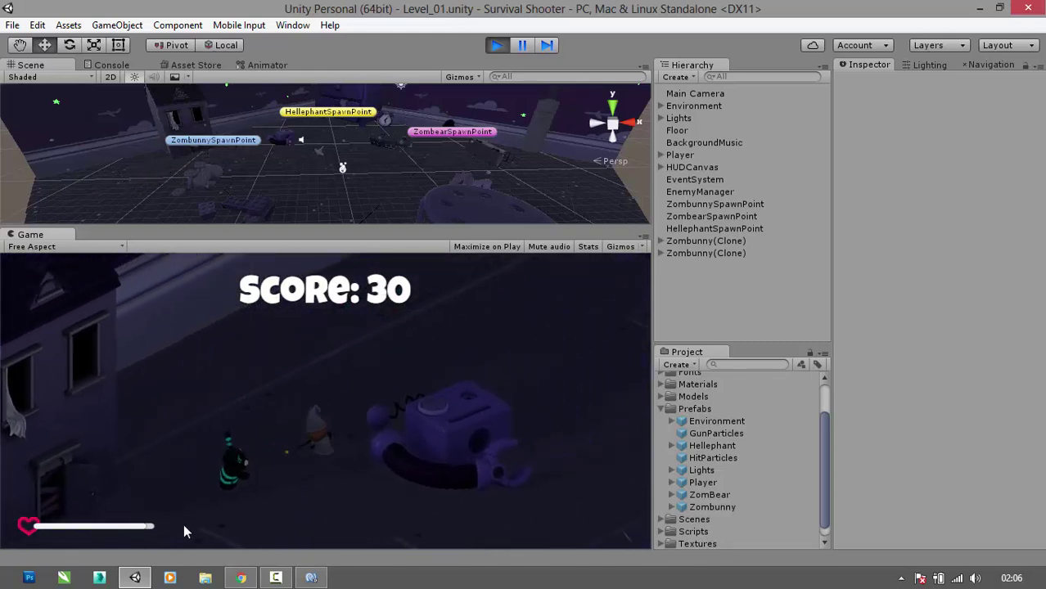
left_click(344, 522)
key("a")
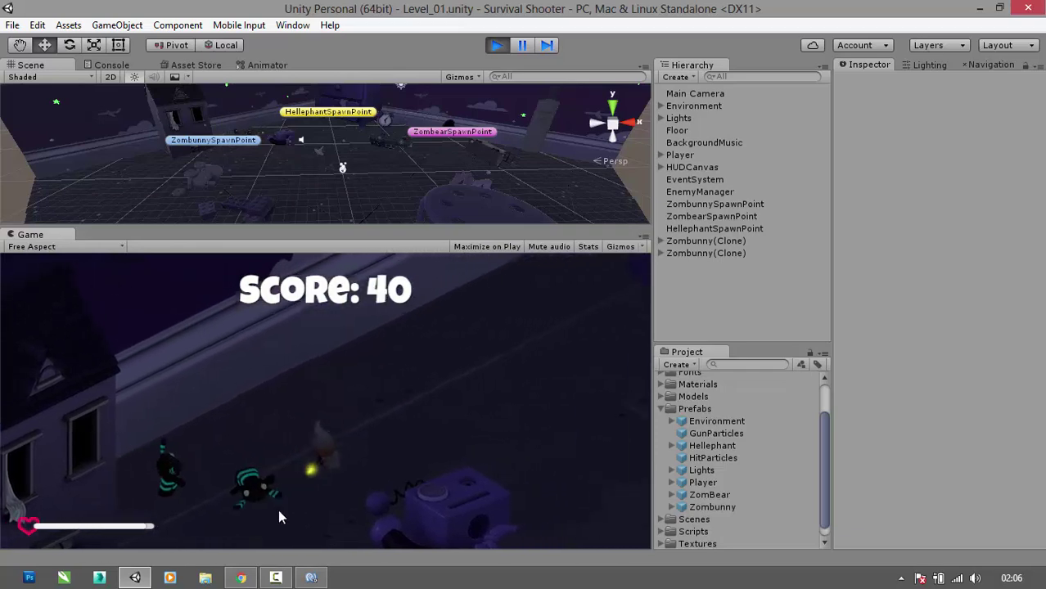
left_click(159, 478)
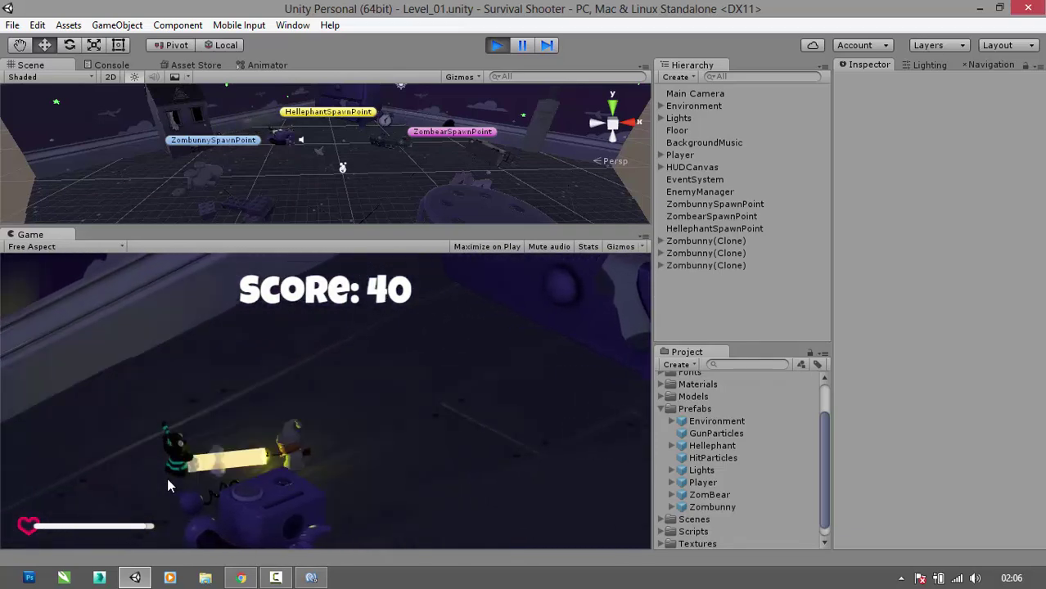
- Stop the playtest and return to edit mode
key("ctrl+p")
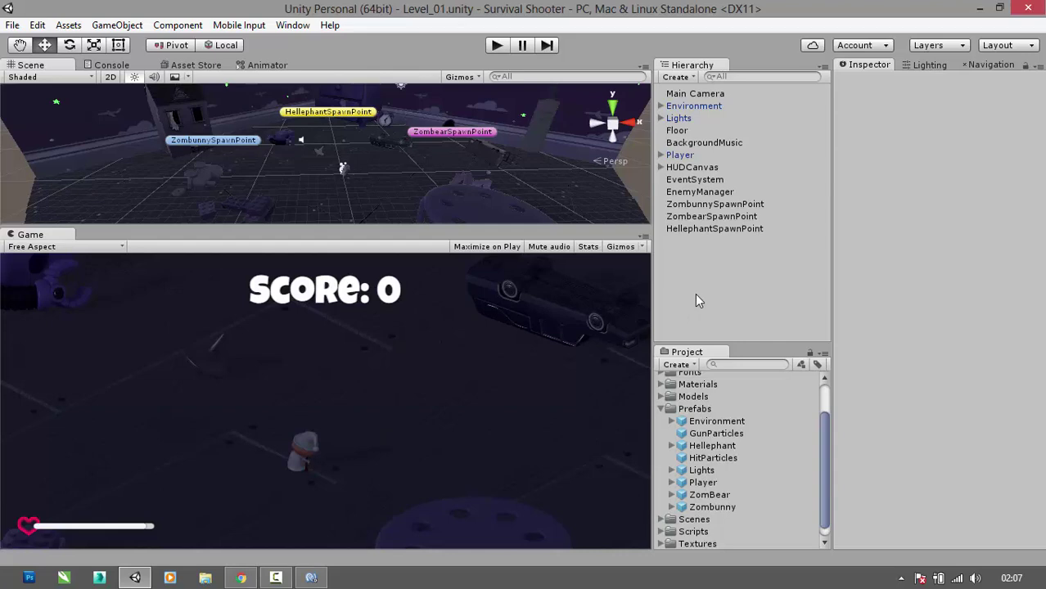
left_click(279, 579)
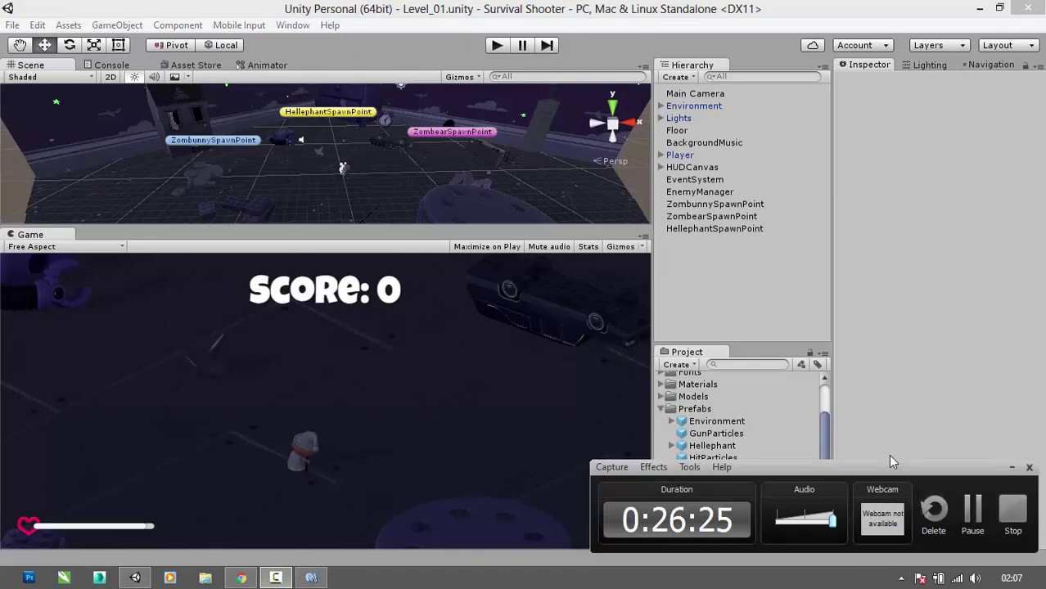
left_click(1012, 467)
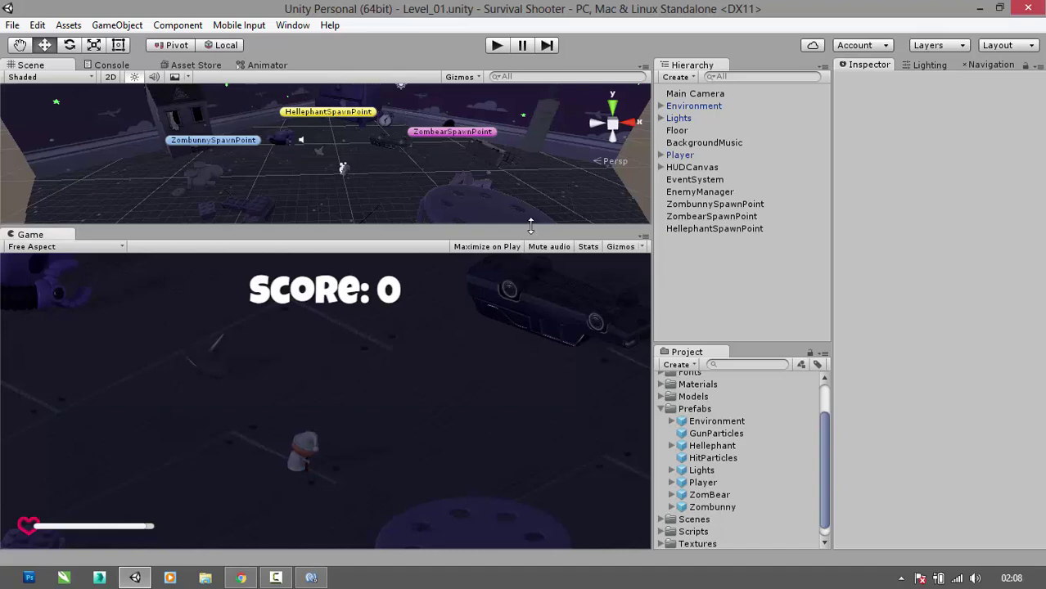
- Enlarge the Scene view, collapse Prefabs, and select EnemyManager in the Hierarchy
left_click_drag(532, 233, 565, 346)
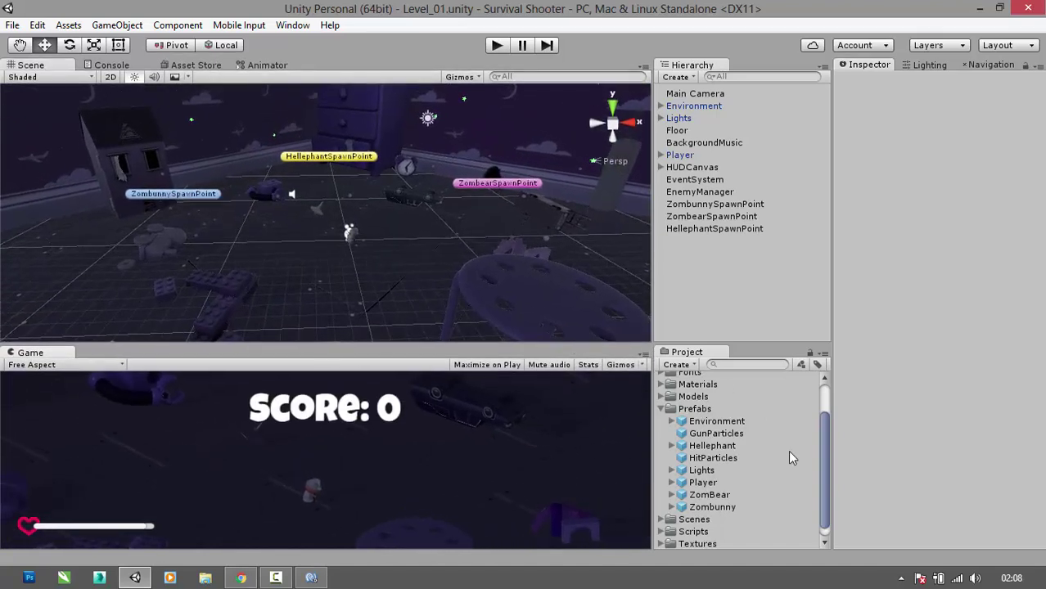
left_click(664, 411)
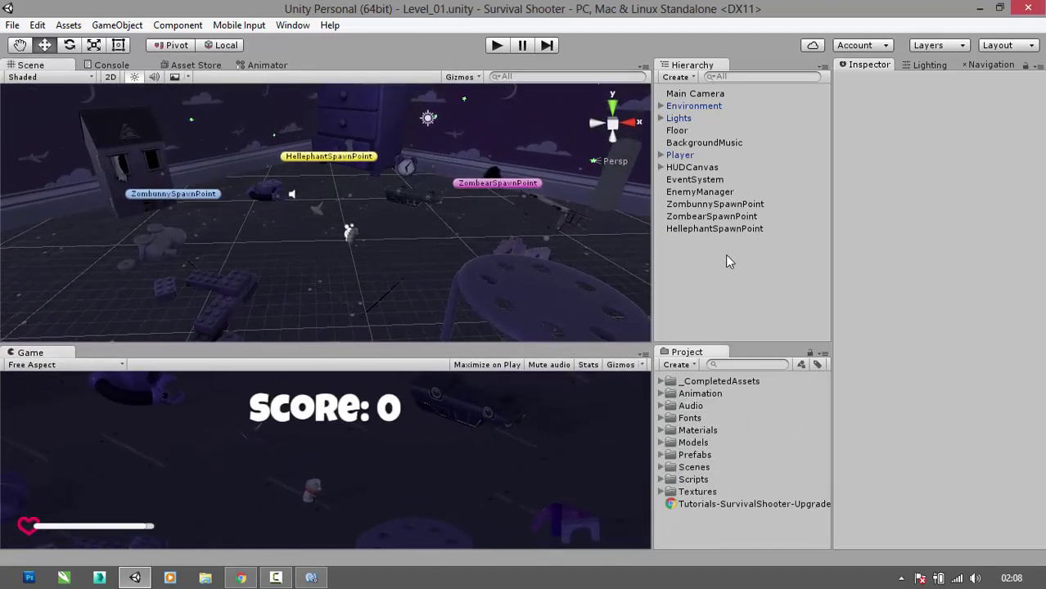
left_click(726, 205)
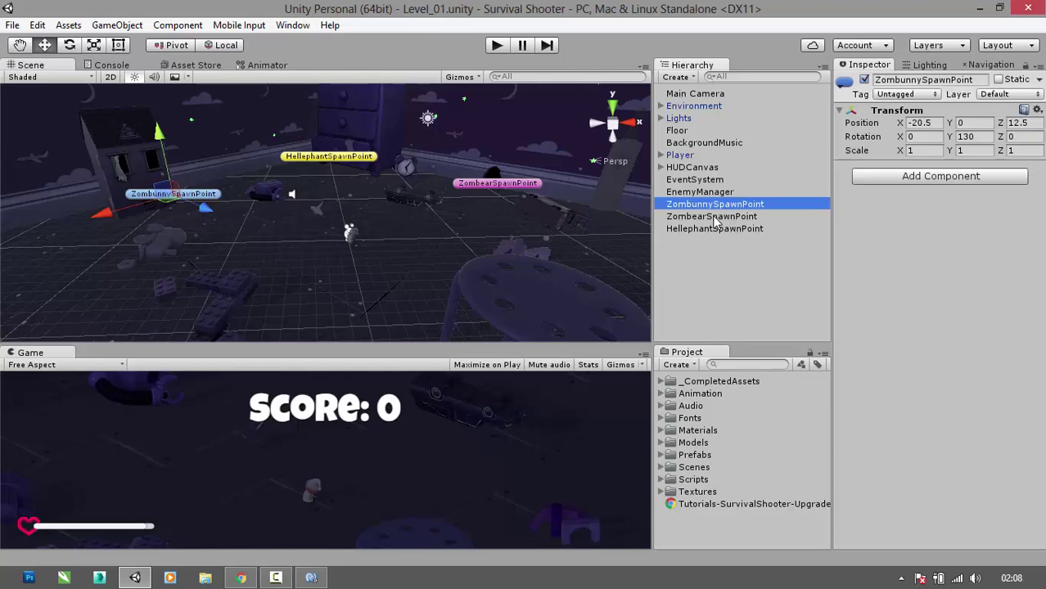
key("Up")
key("Up")
key("Down")
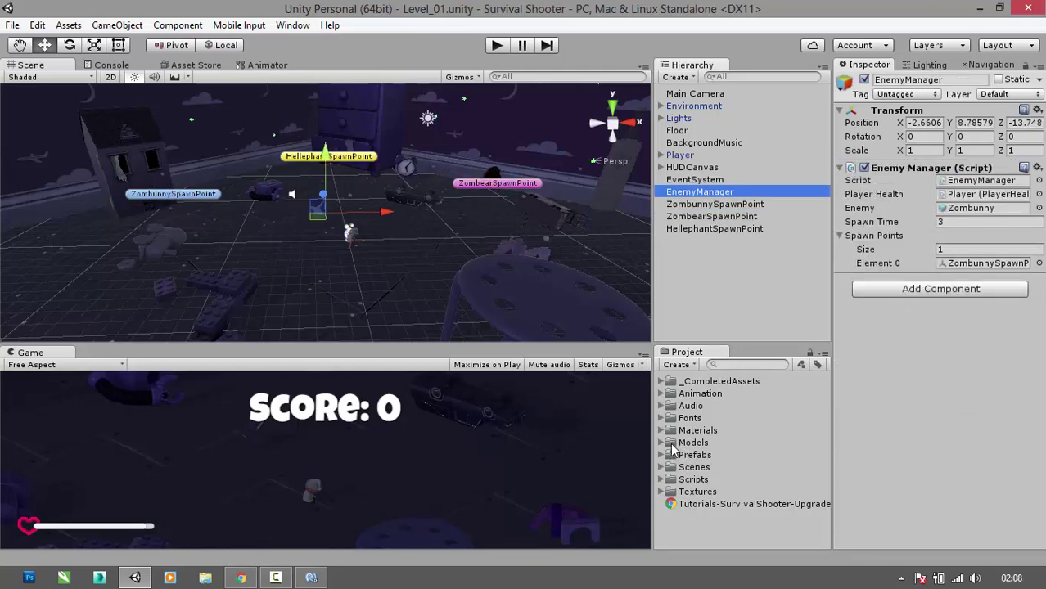
- Add a second Enemy Manager spawning ZomBear at ZombearSpawnPoint, linked to Player health
left_click(663, 479)
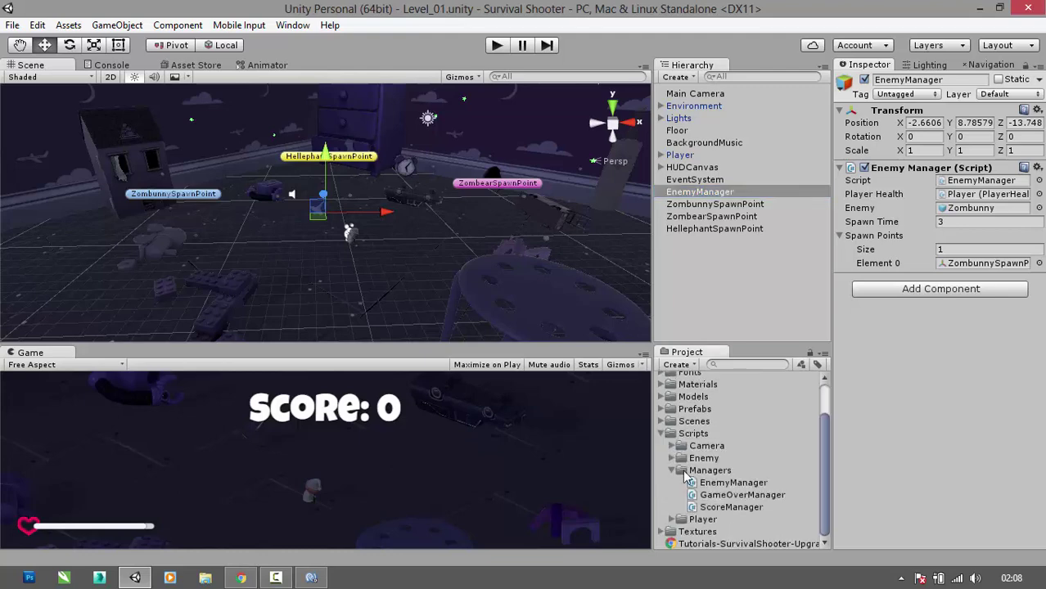
left_click(726, 485)
left_click_drag(726, 485, 924, 372)
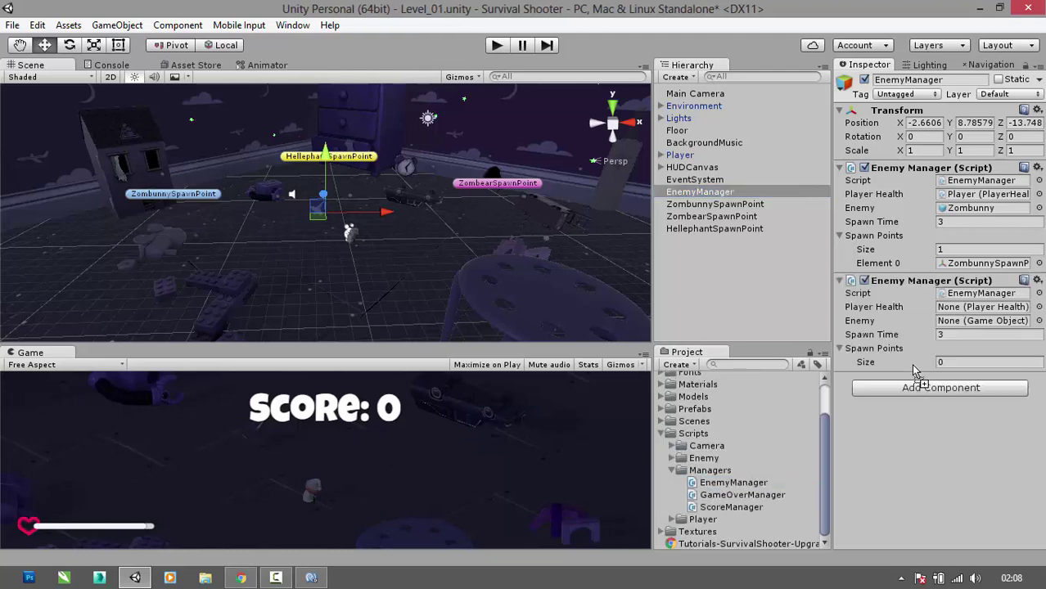
mouse_move(689, 156)
left_mouse_down()
mouse_move(983, 262)
mouse_move(976, 318)
left_mouse_up()
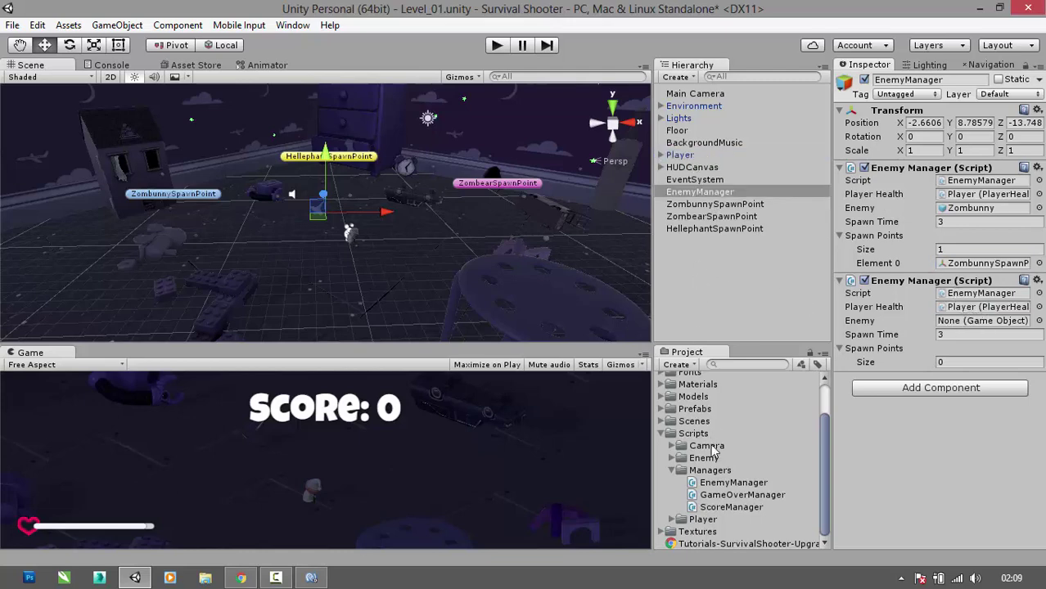
left_click(663, 410)
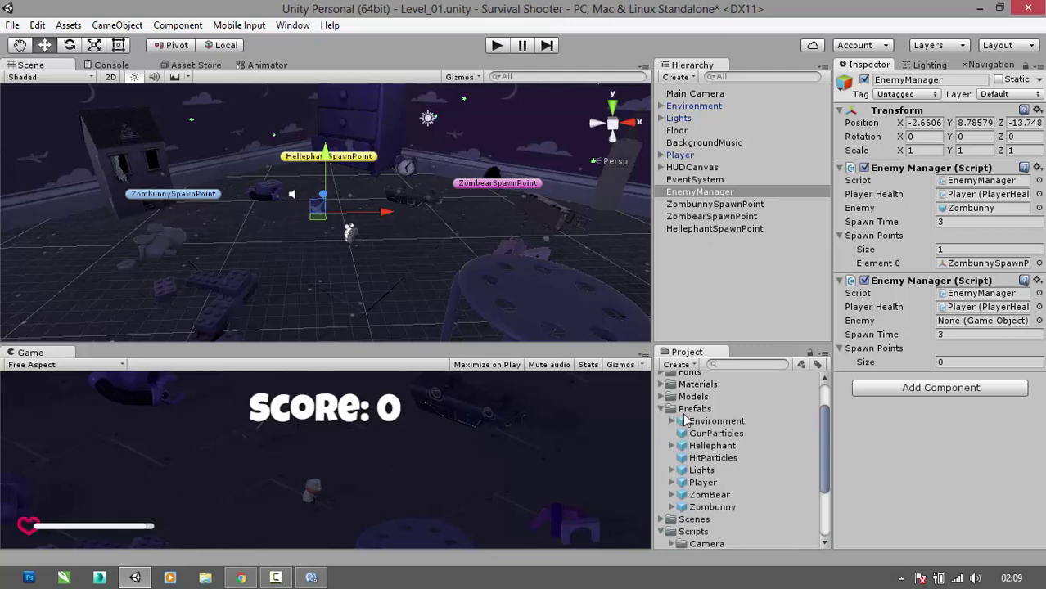
scroll(700, 429, "down", 3)
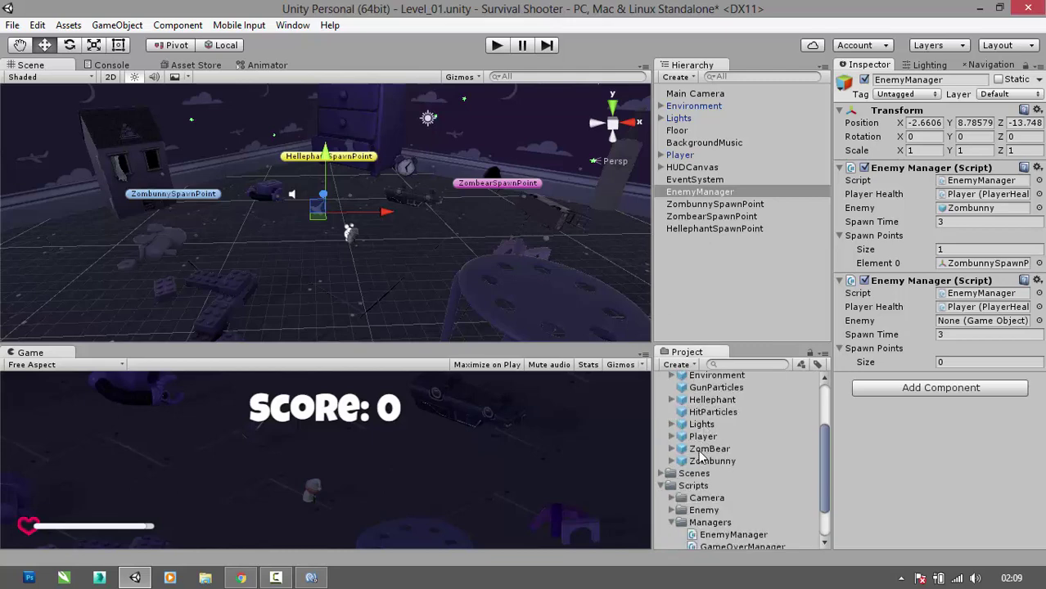
left_click_drag(704, 450, 958, 329)
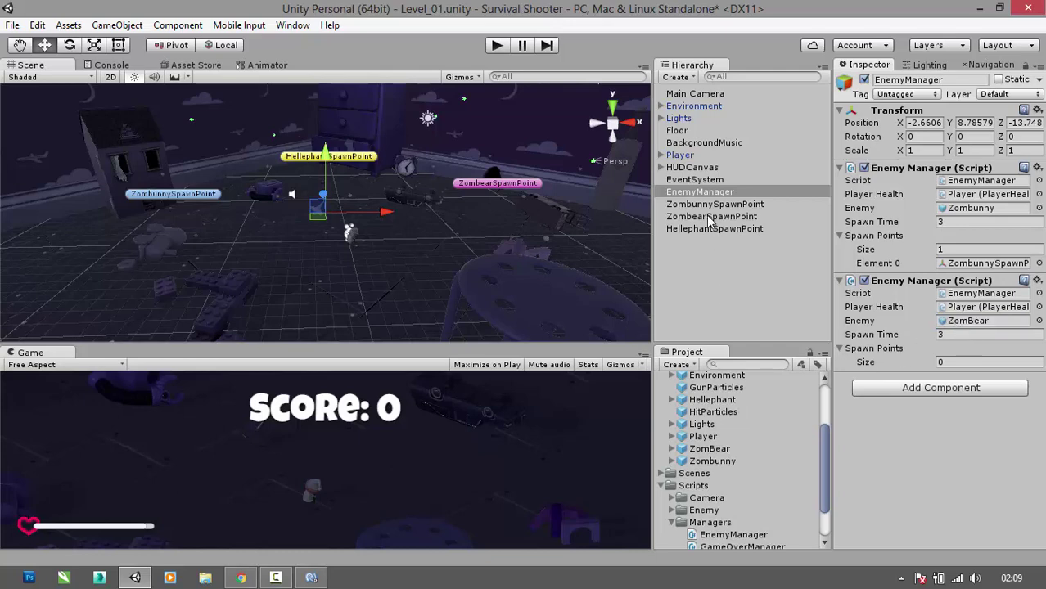
left_click_drag(710, 221, 858, 354)
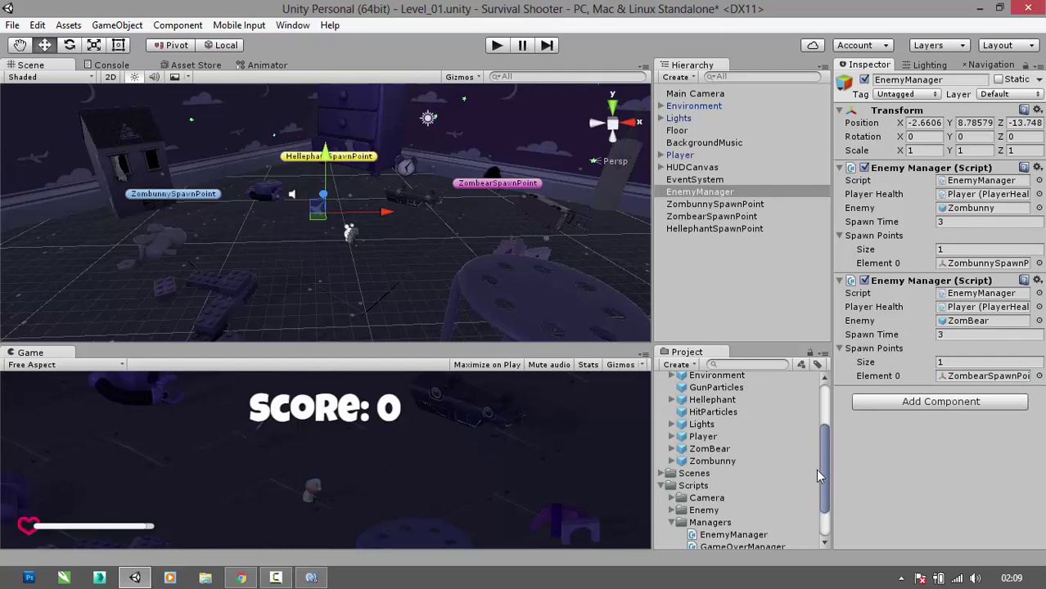
- Add a third Enemy Manager spawning Hellephant every 10 seconds at HellephantSpawnPoint
scroll(816, 469, "down", 3)
left_click_drag(741, 483, 913, 471)
left_click_drag(679, 154, 982, 426)
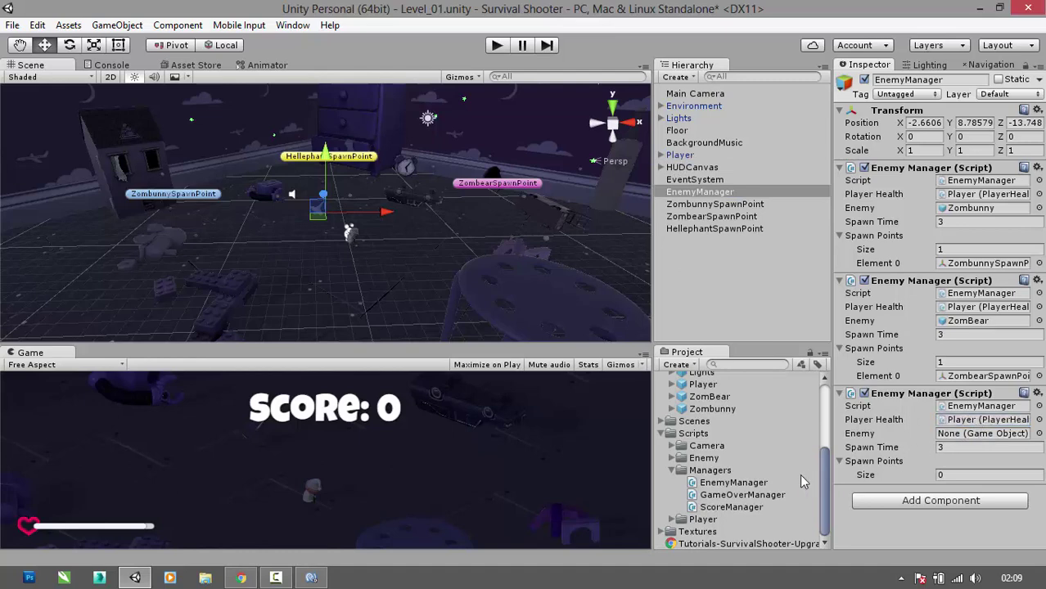
left_click_drag(826, 486, 823, 459)
left_click_drag(712, 413, 965, 441)
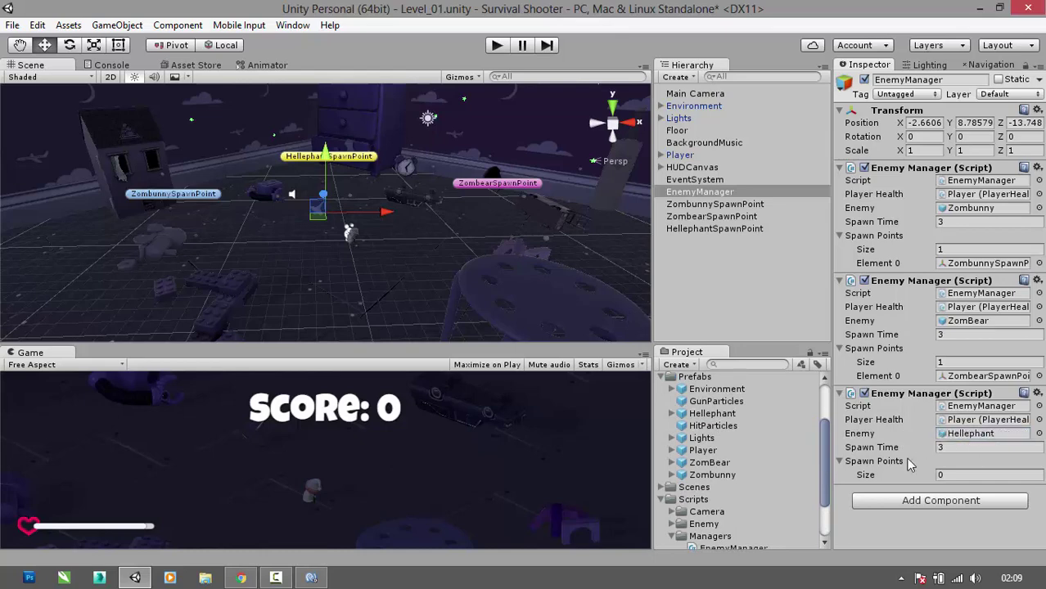
left_click(948, 448)
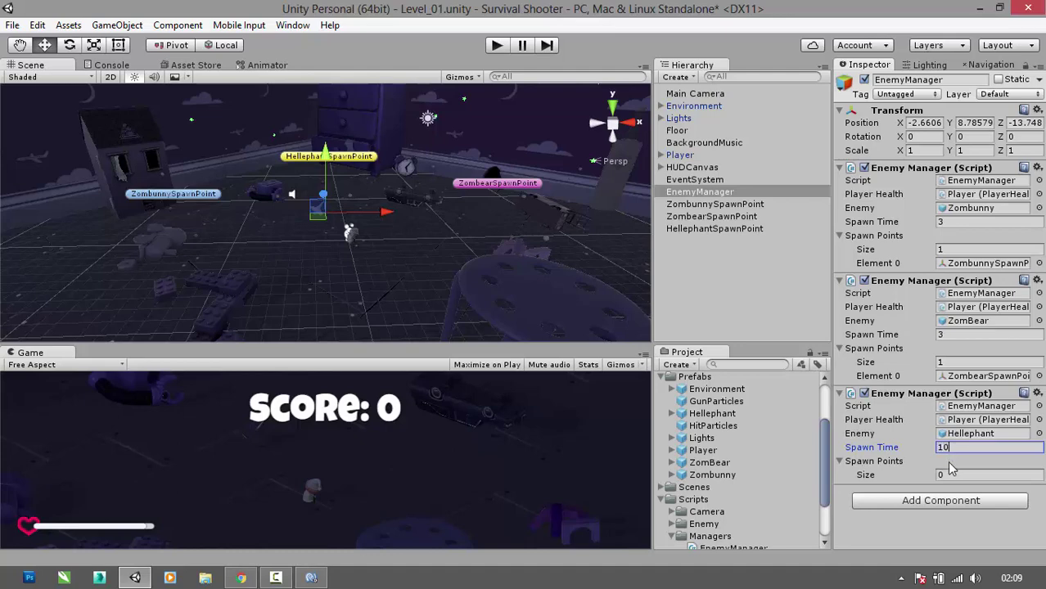
left_click(951, 461)
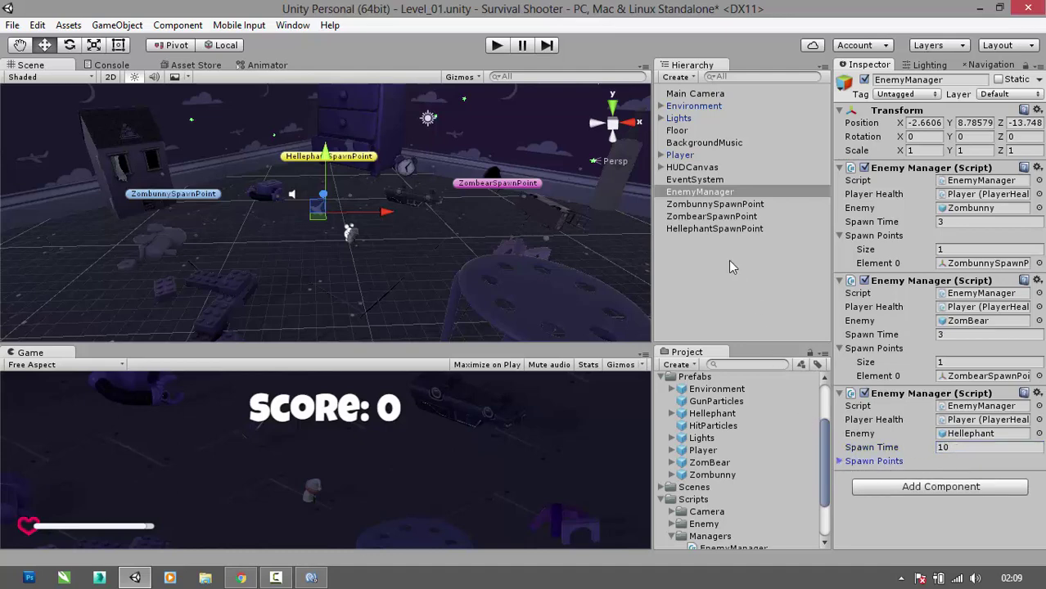
left_click_drag(716, 235, 864, 465)
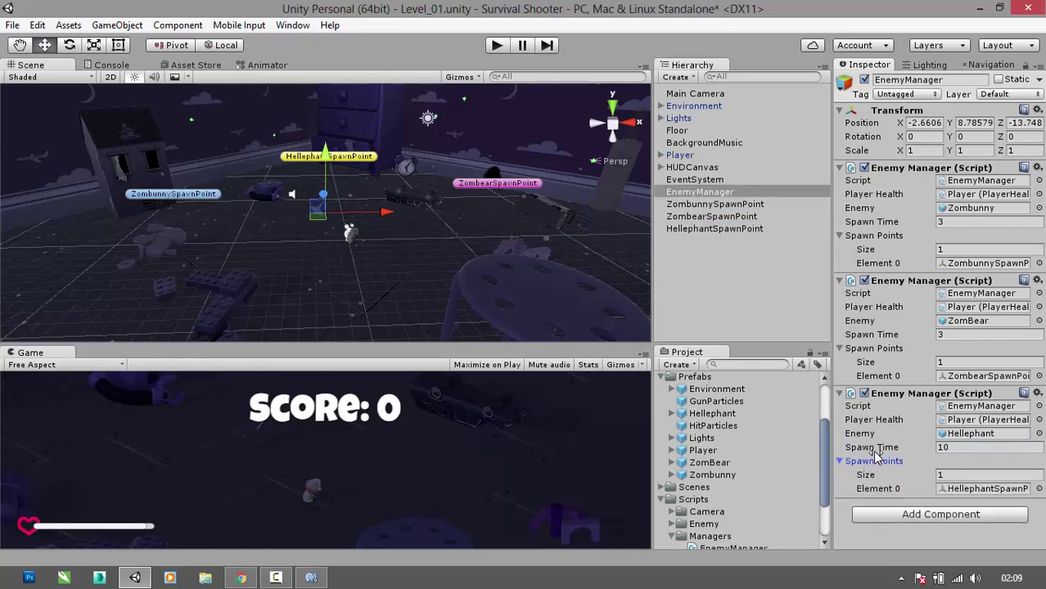
- Collapse the Transform and all three Enemy Manager components in the Inspector
left_click(840, 168)
left_click(840, 111)
left_click(840, 140)
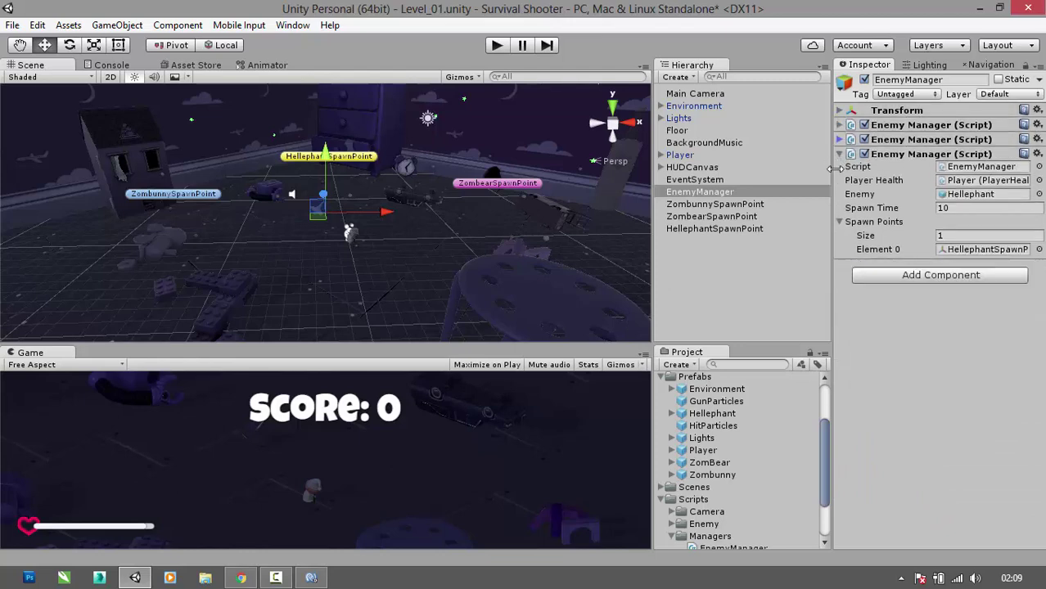
left_click(840, 155)
key("alt")
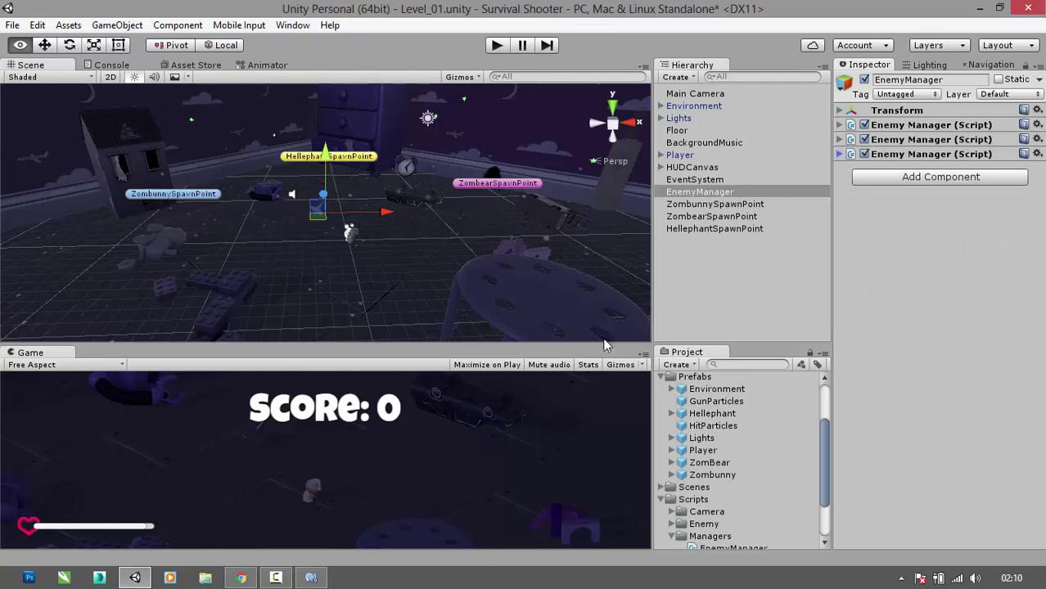
- Enlarge the Game view, enter Play mode and walk the player forward and left
left_click_drag(605, 345, 607, 161)
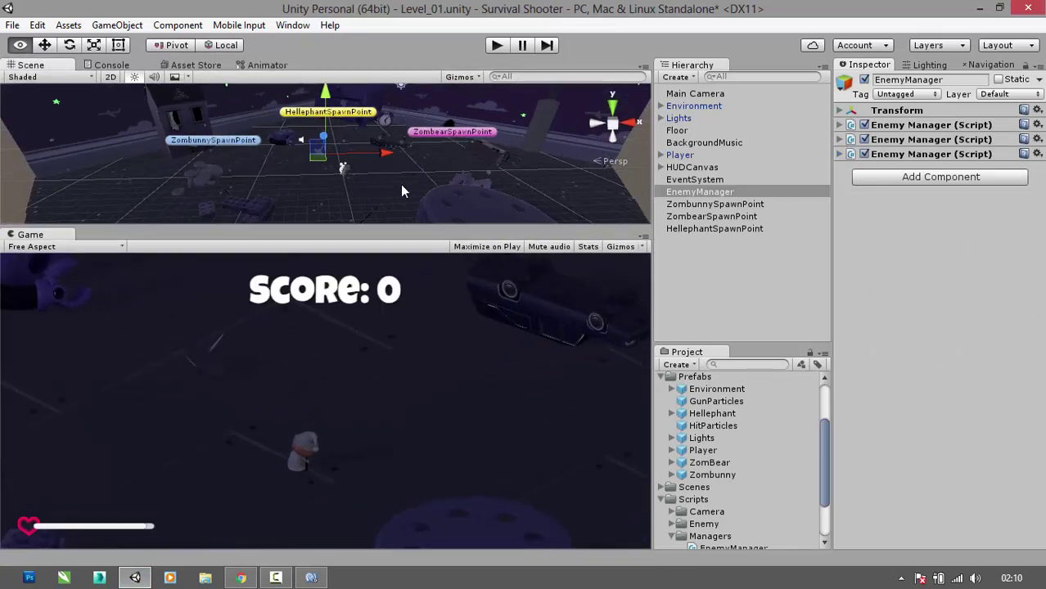
left_click(720, 263)
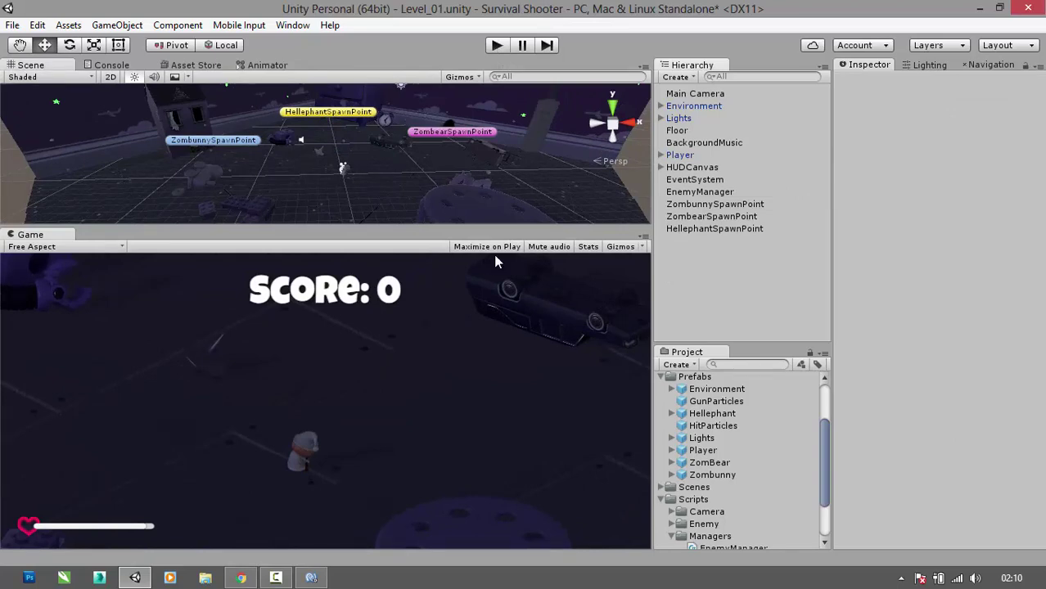
left_click(497, 45)
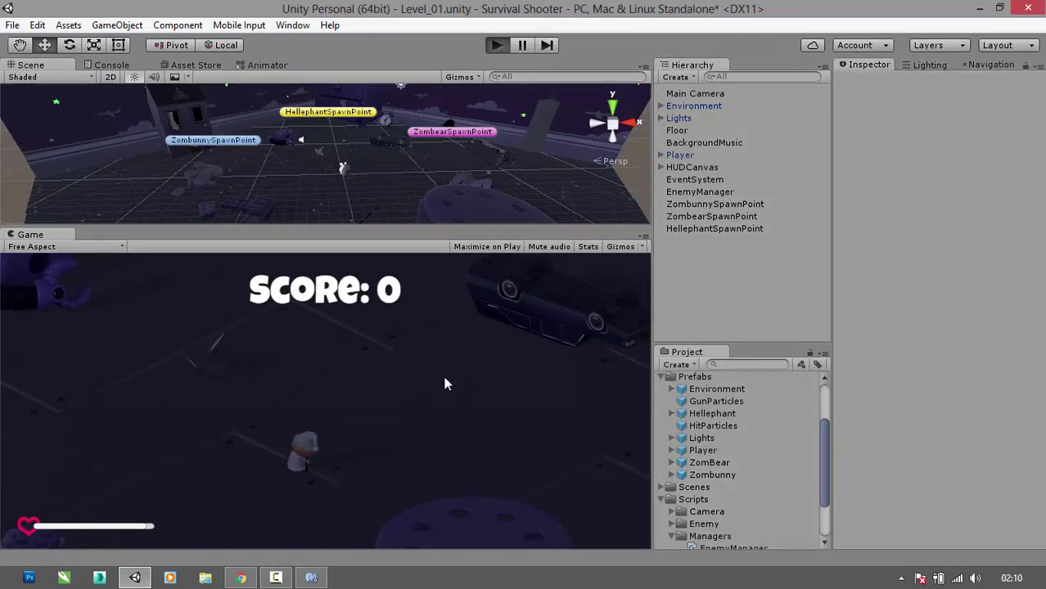
key("w")
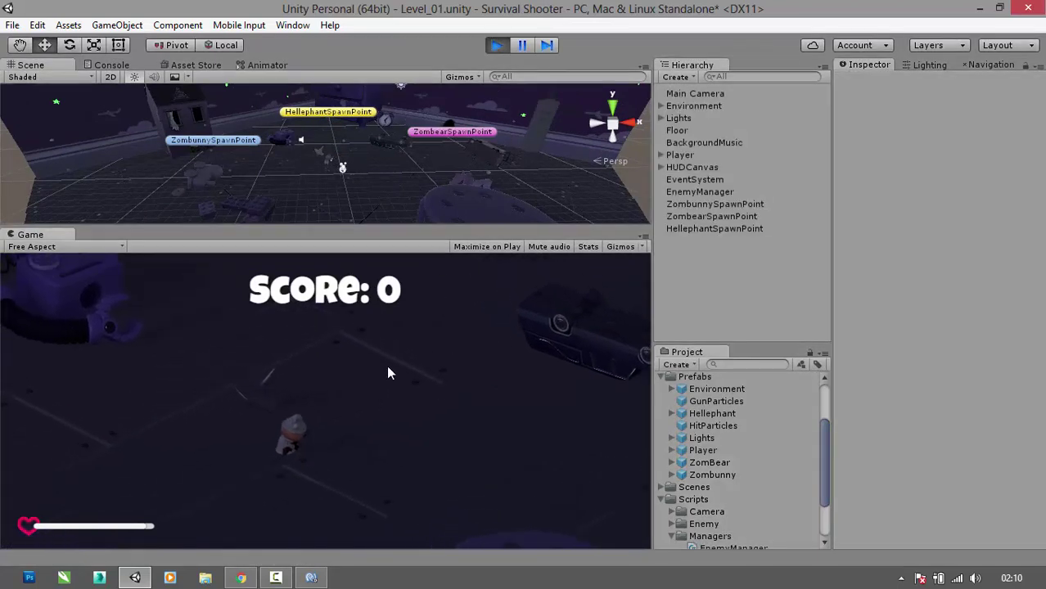
key("w")
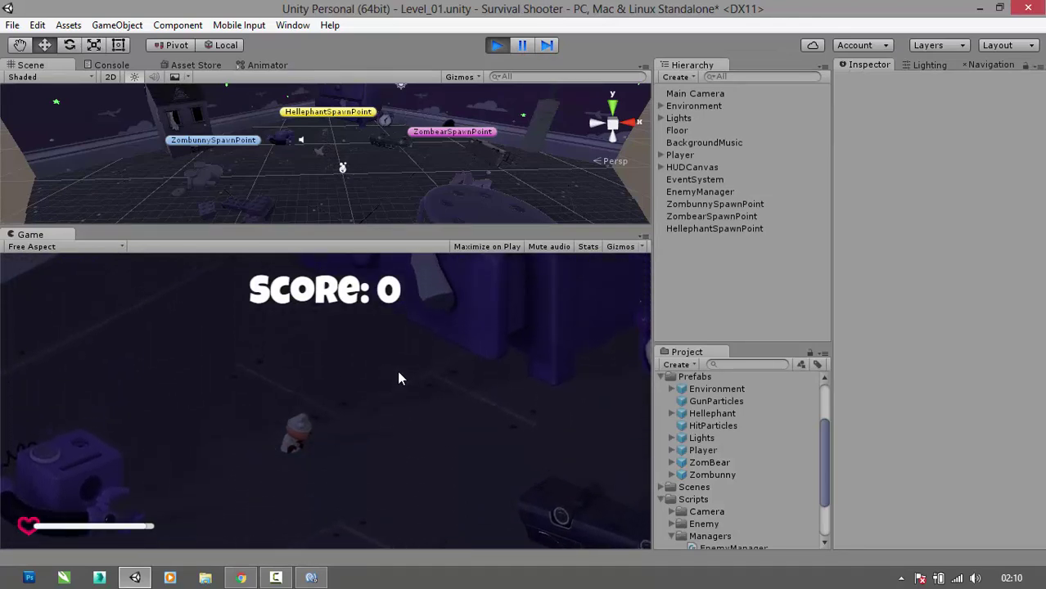
key("w")
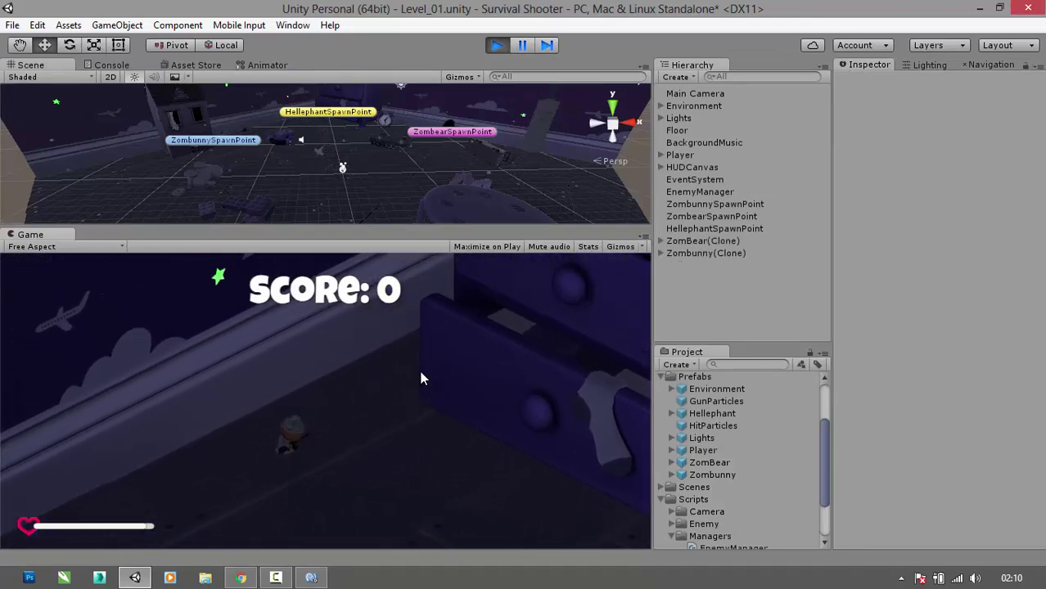
key("a")
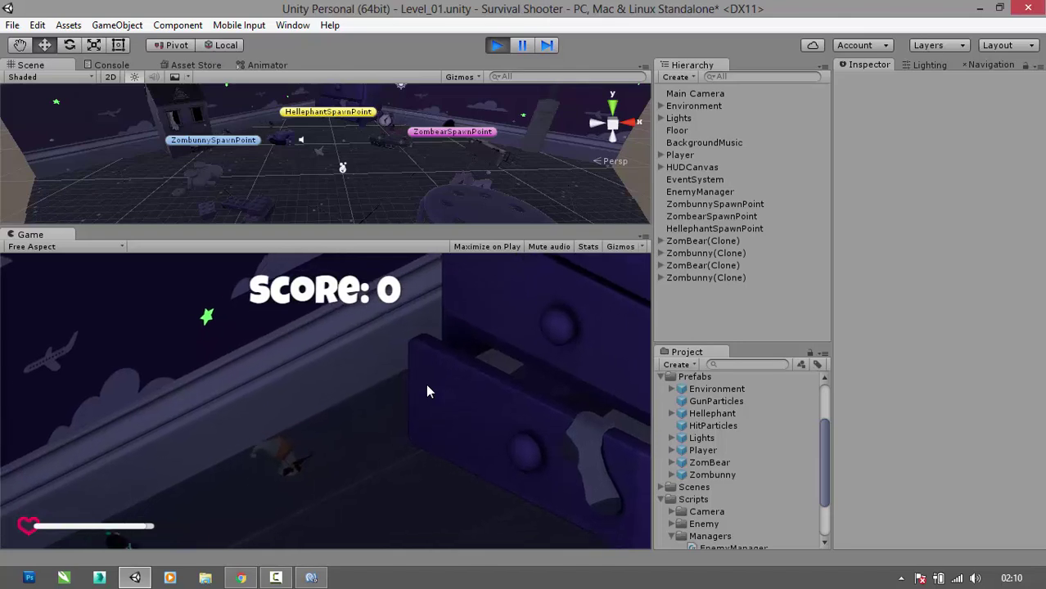
- Shoot the approaching enemies, including the Zombear in front of the player
left_click(220, 510)
left_click(213, 518)
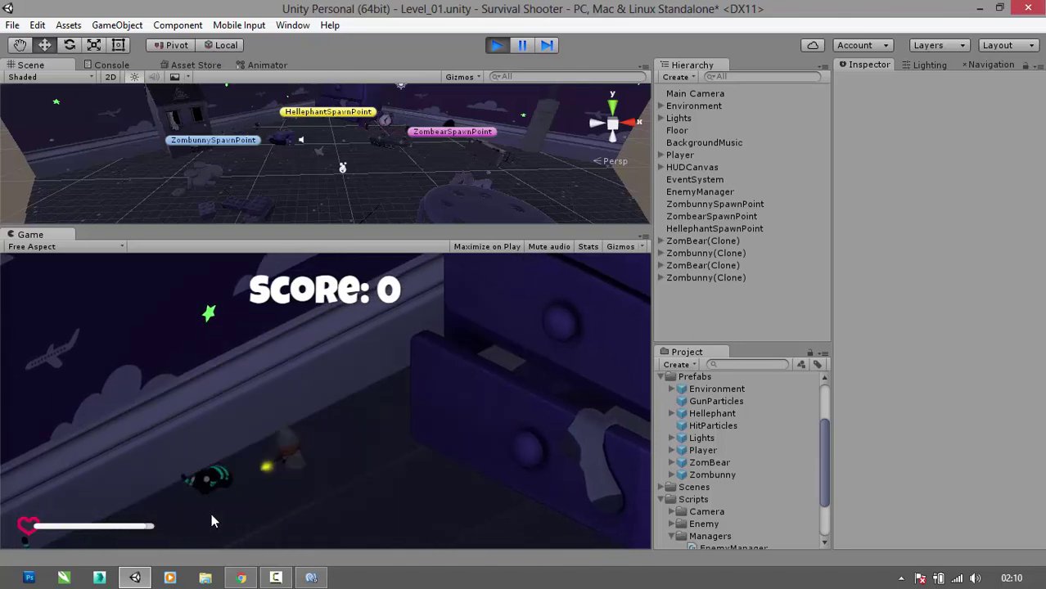
left_click(215, 506)
left_click(227, 508)
left_click(246, 508)
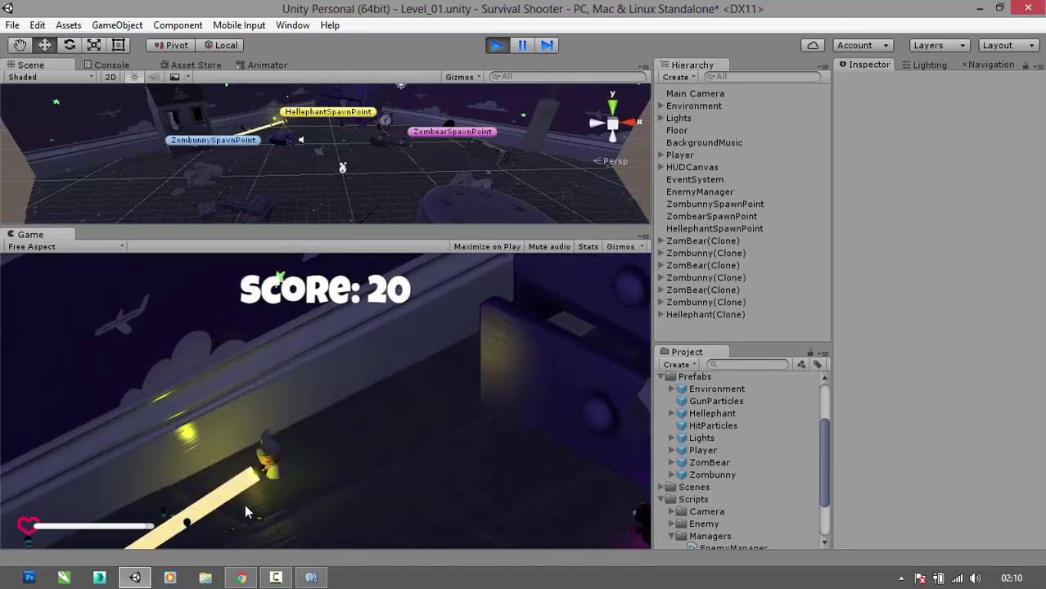
left_click(260, 483)
left_click(240, 492)
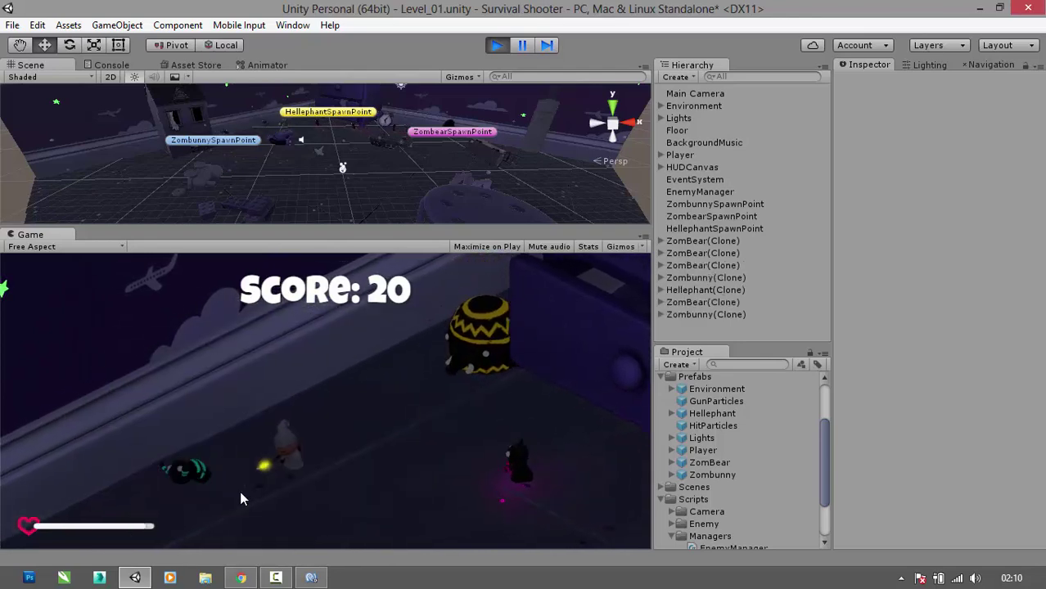
left_click(495, 476)
left_click(488, 480)
left_click(489, 480)
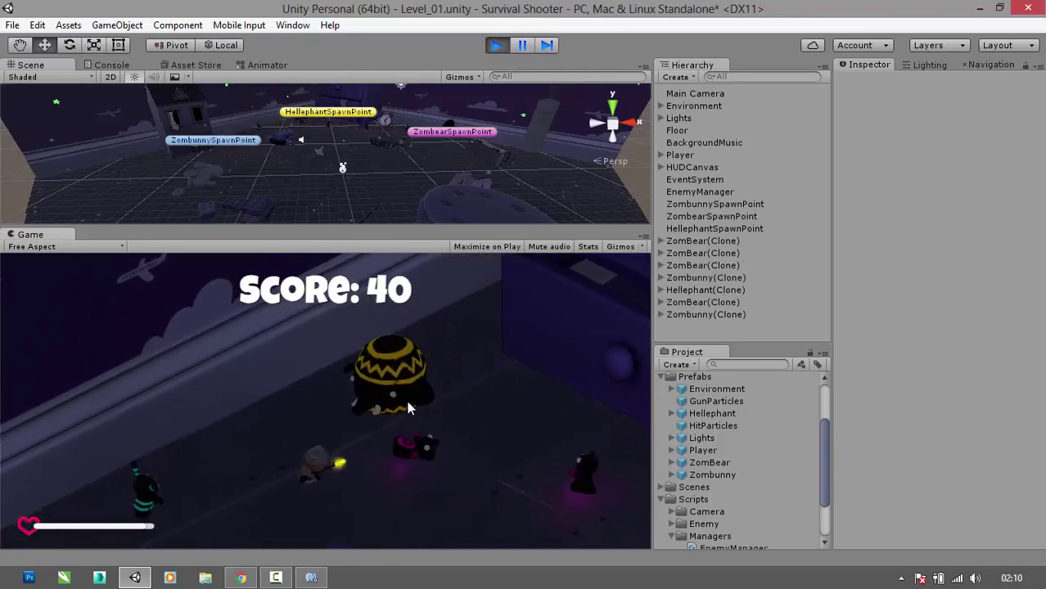
- Fire at the Hellephant and the clusters of enemies around the player
left_click(291, 378)
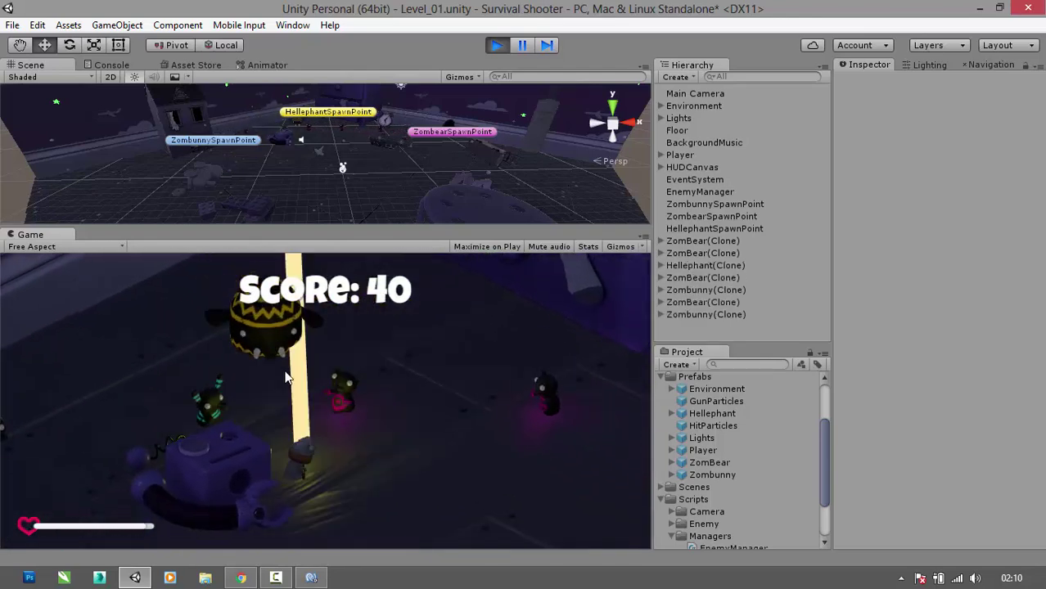
left_click(311, 438)
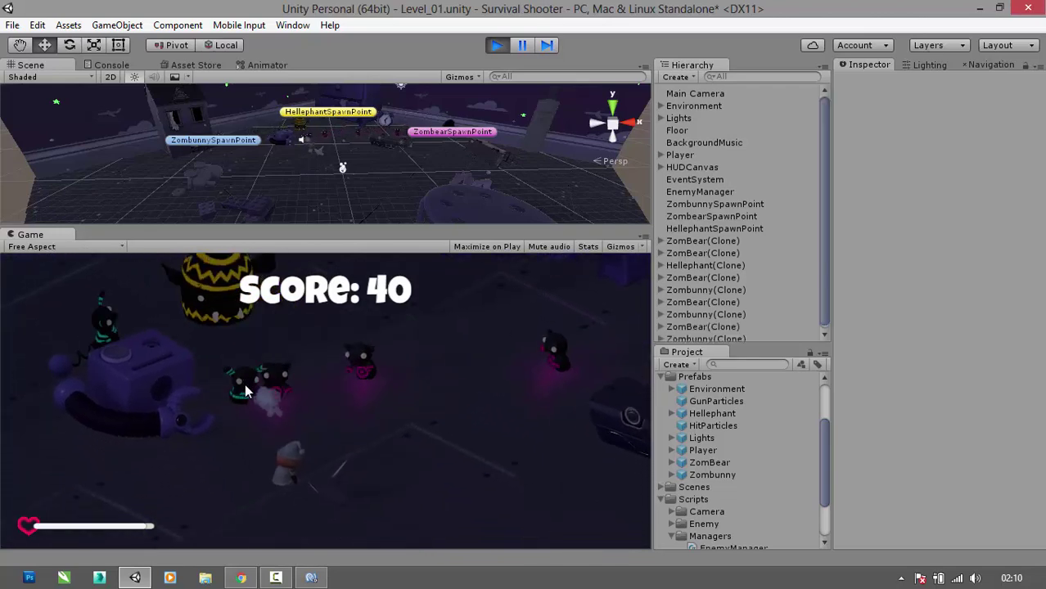
left_click(262, 377)
left_click(278, 370)
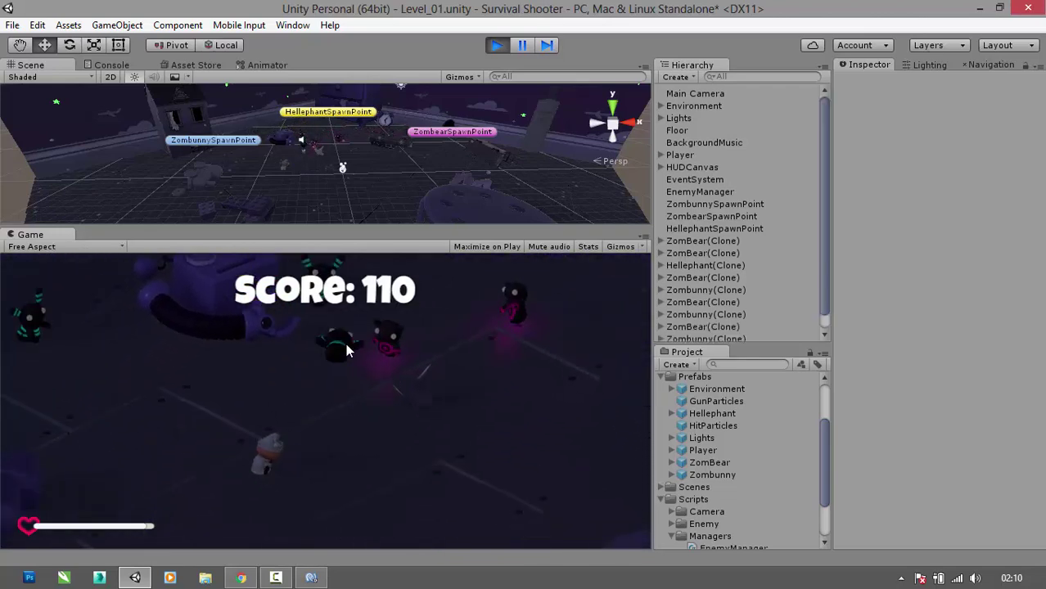
left_click(361, 348)
left_click(352, 373)
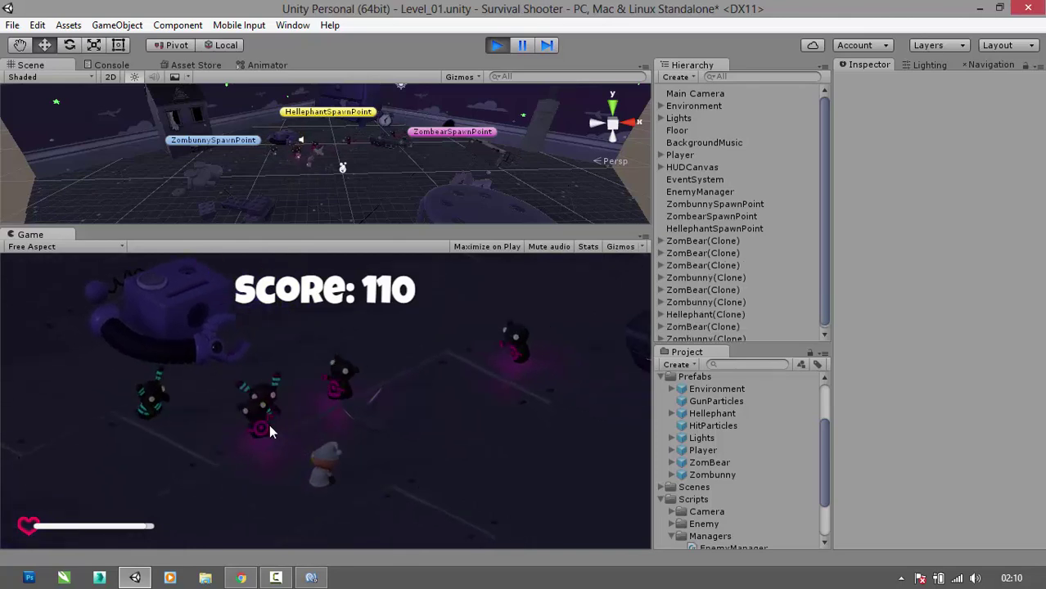
left_click(273, 428)
- Move toward the house, shoot the crowd until the score reaches 170, then stop Play mode
key("w")
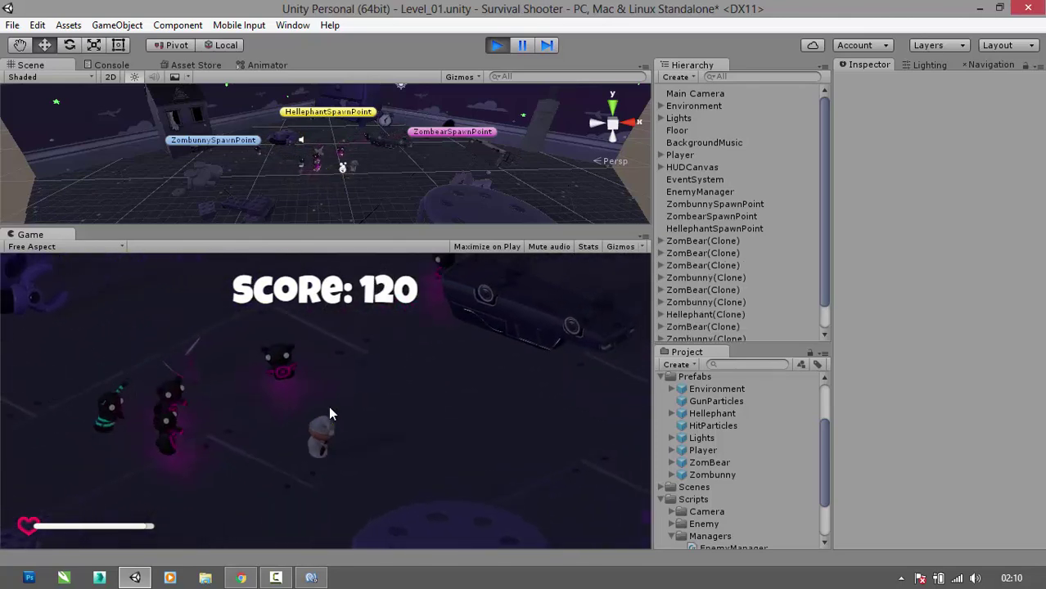
key("a")
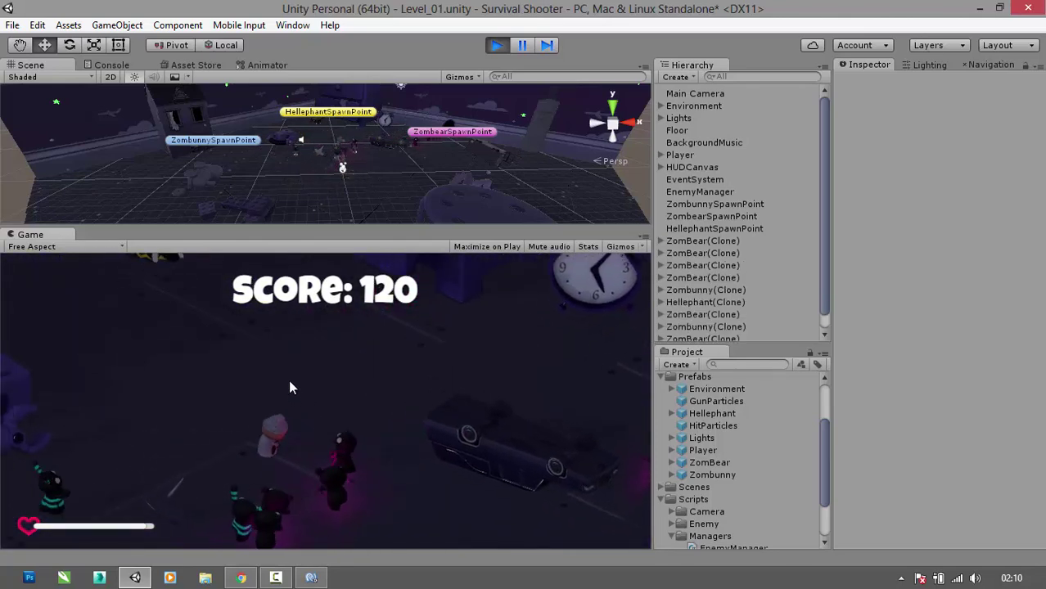
key("w")
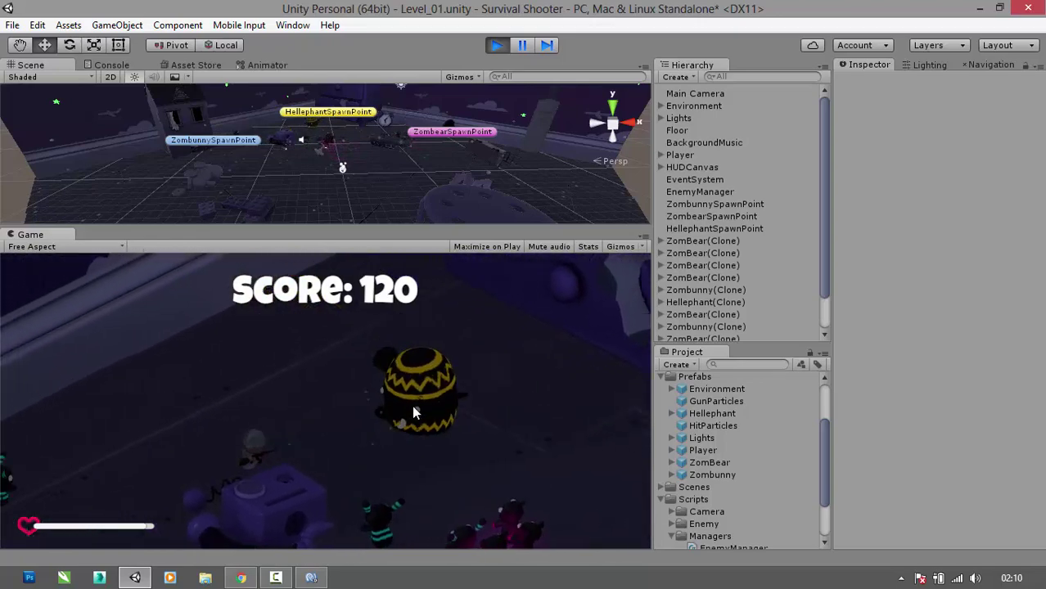
left_click(368, 456)
key("a")
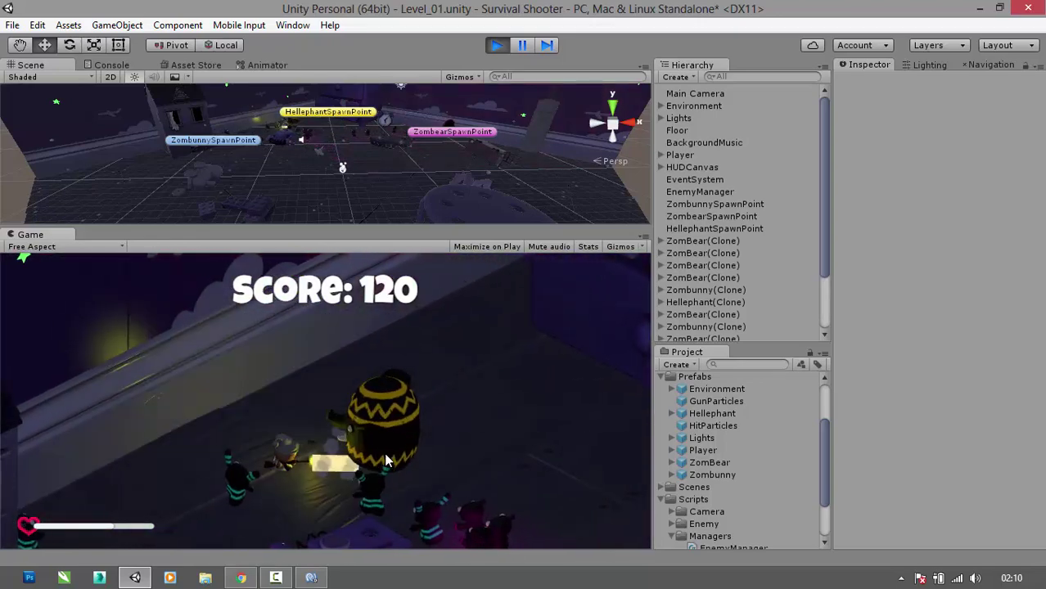
key("s")
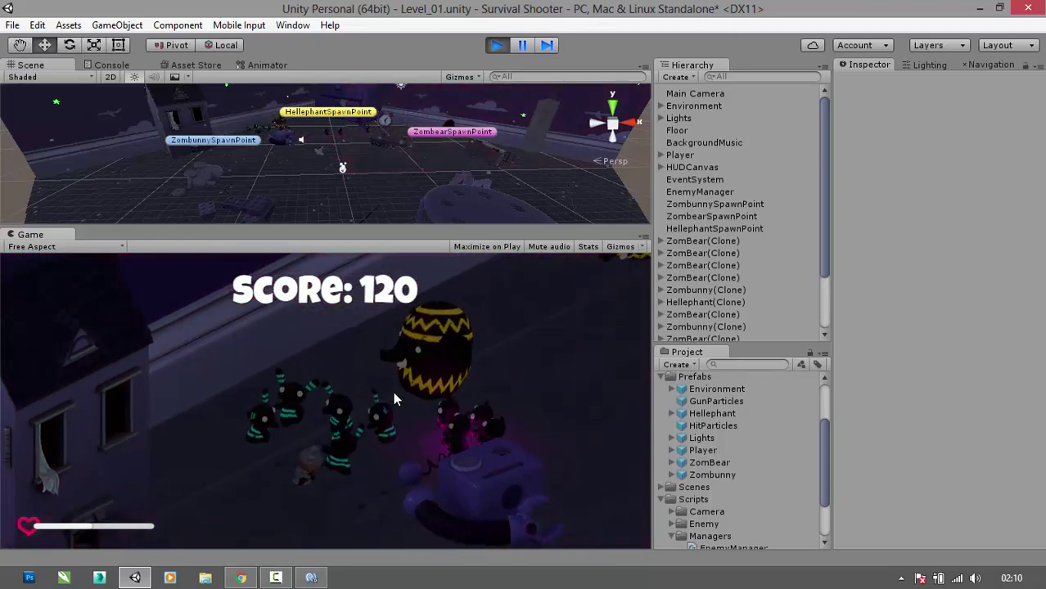
left_click(393, 392)
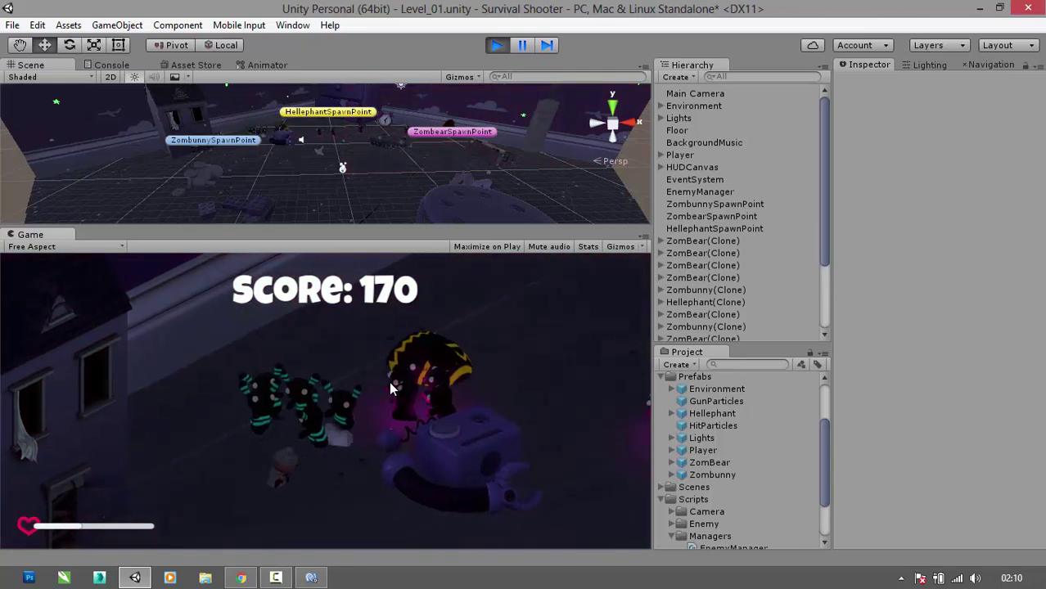
left_click(497, 46)
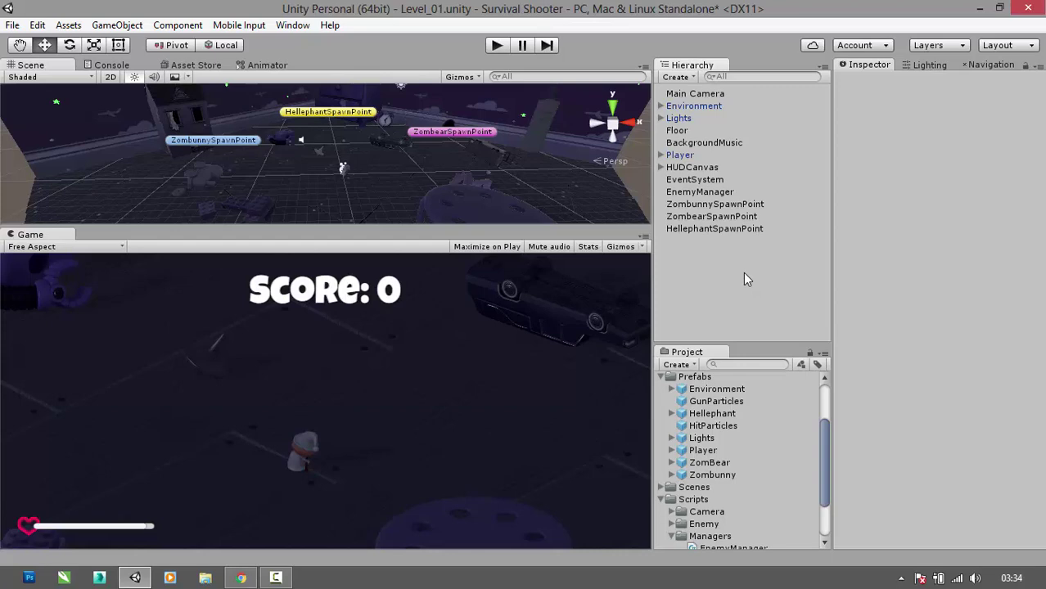
- Add a UI Image as a child of HUDCanvas
right_click(700, 170)
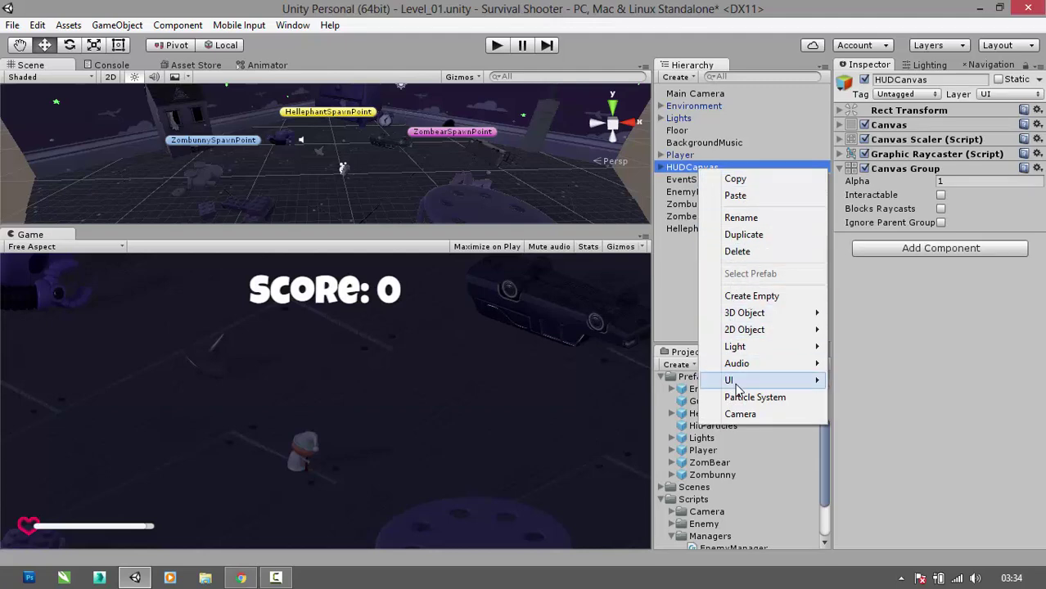
mouse_move(752, 381)
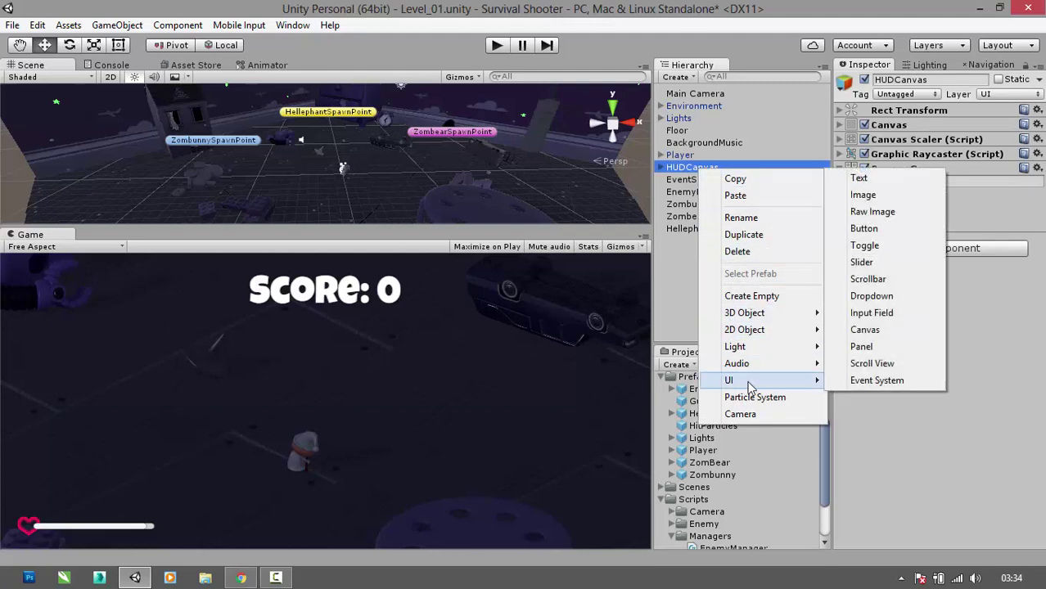
left_click(864, 197)
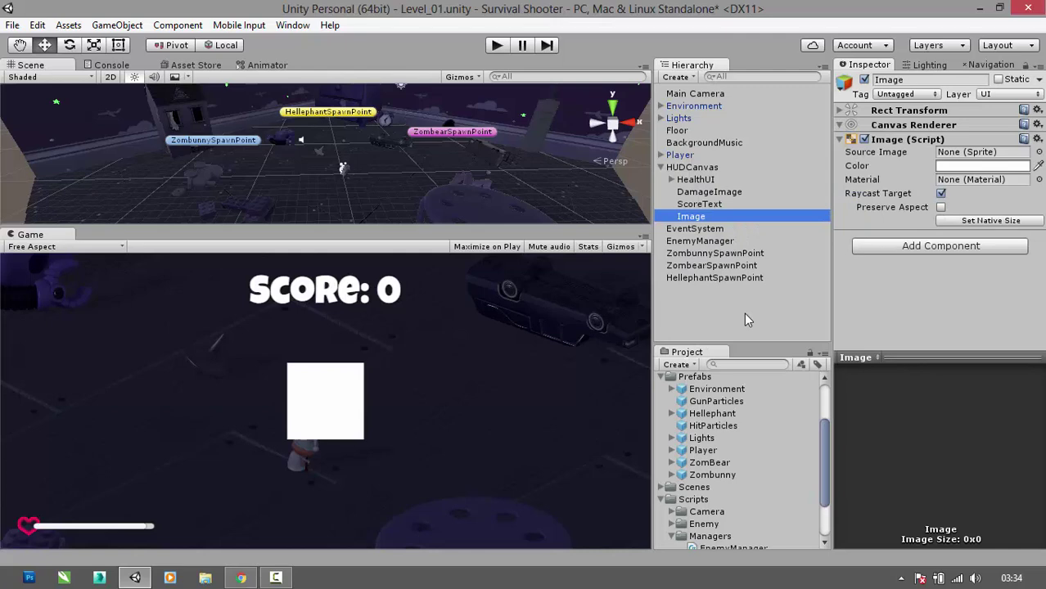
- Rename the new Image to ScreenFader
right_click(708, 217)
left_click(745, 264)
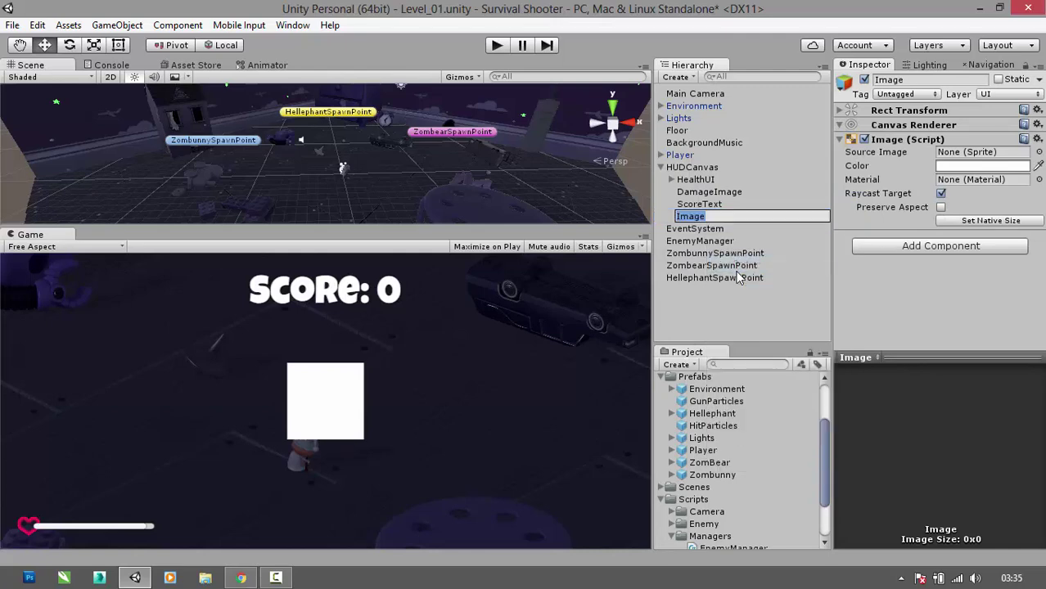
type("ScreenFader")
key("Return")
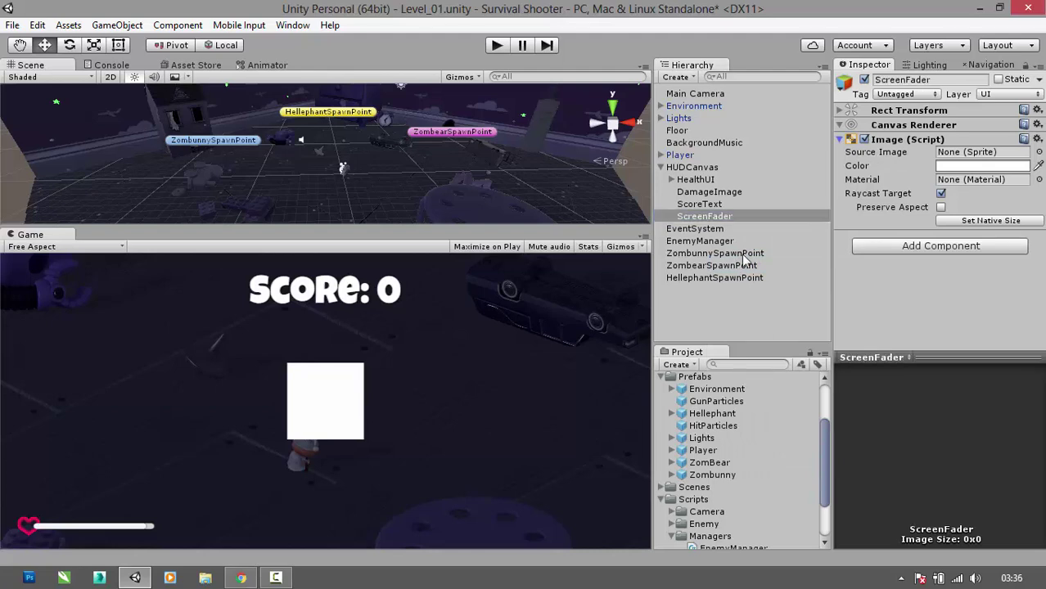
left_click(745, 215)
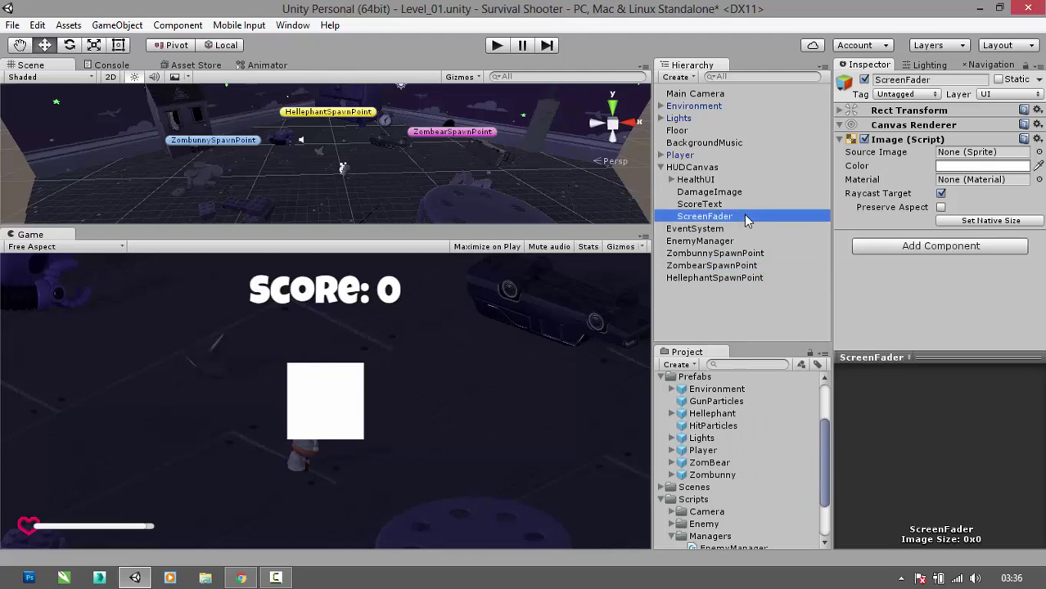
- Alt-apply the stretch-stretch anchor preset so ScreenFader fills HUDCanvas with zero offsets
left_click(842, 139)
left_click(842, 111)
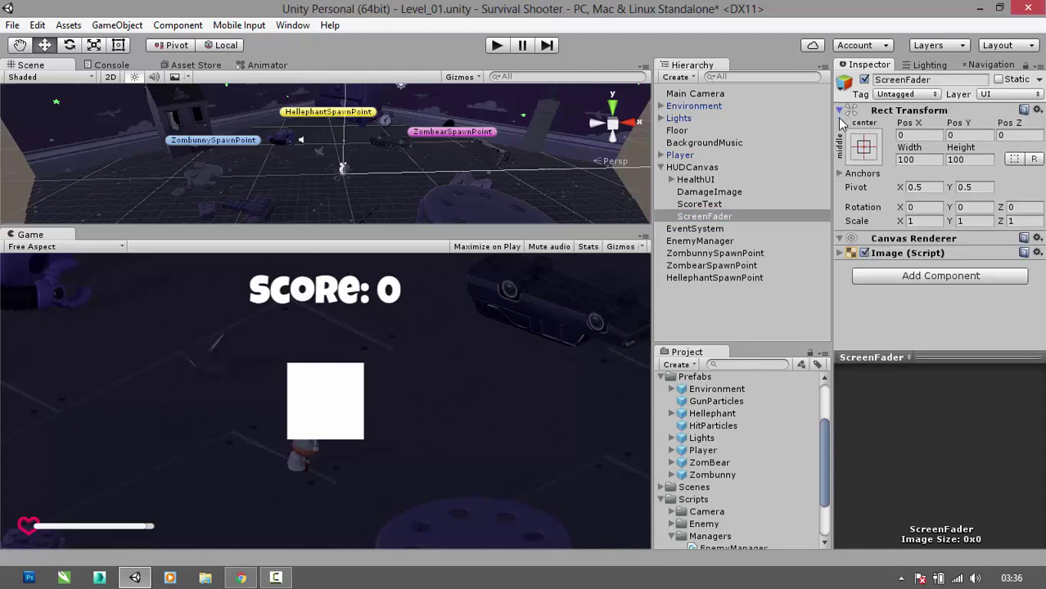
left_click(864, 147)
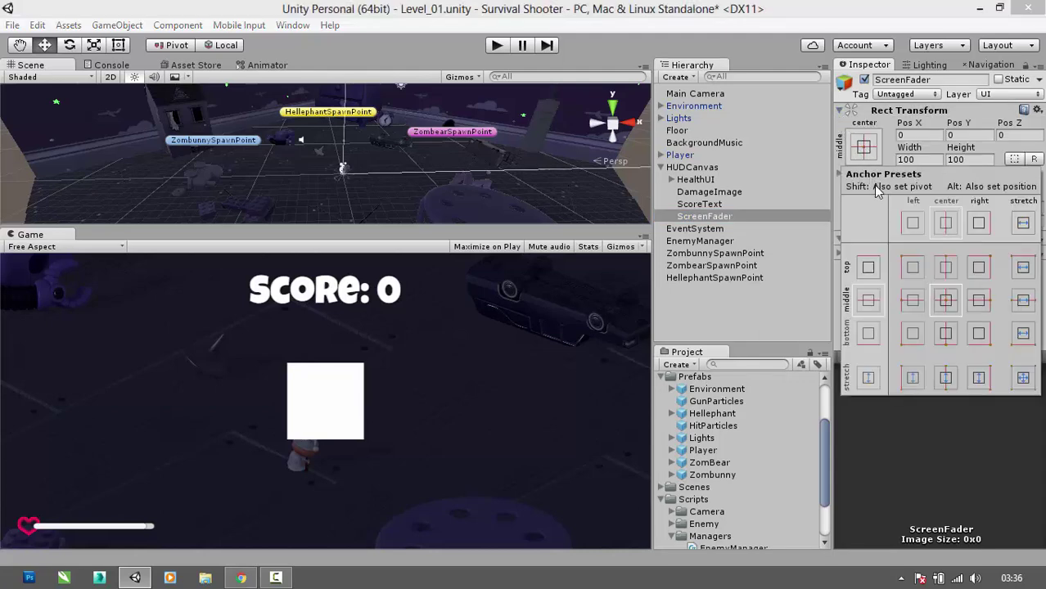
key("alt")
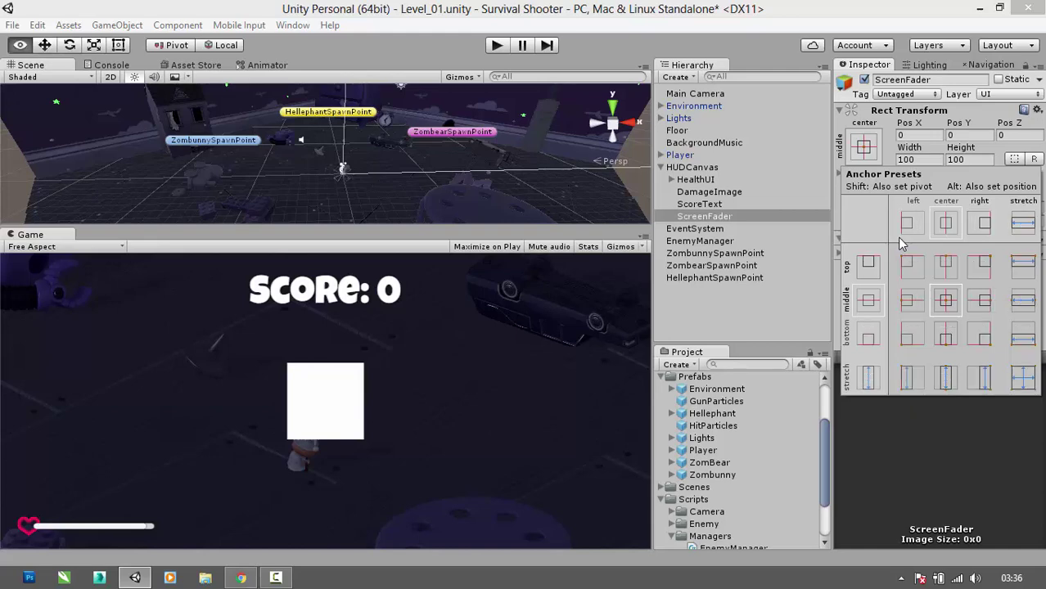
left_click(1024, 384, "alt")
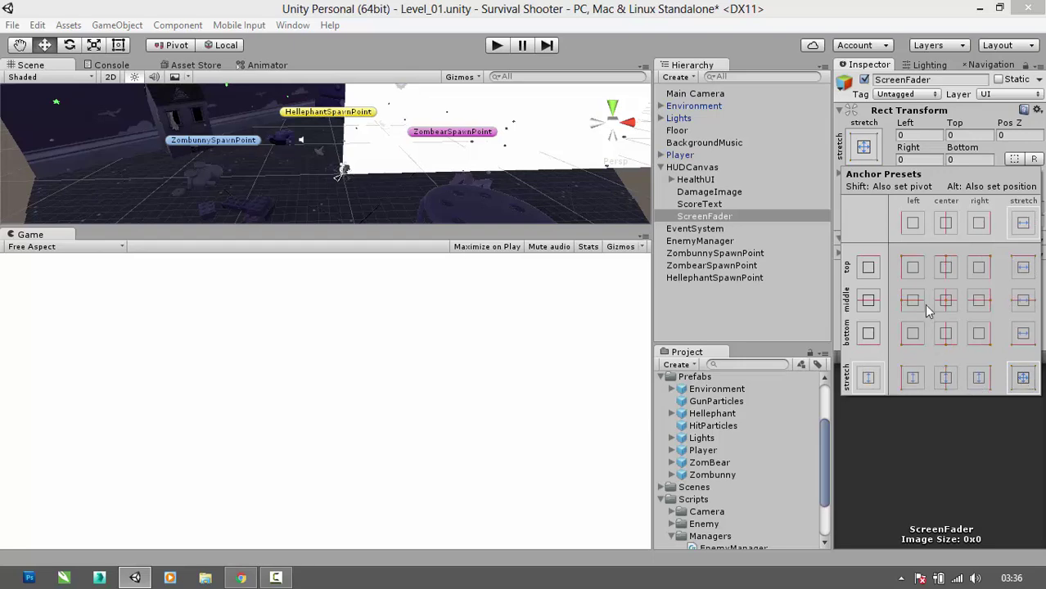
left_click(861, 160)
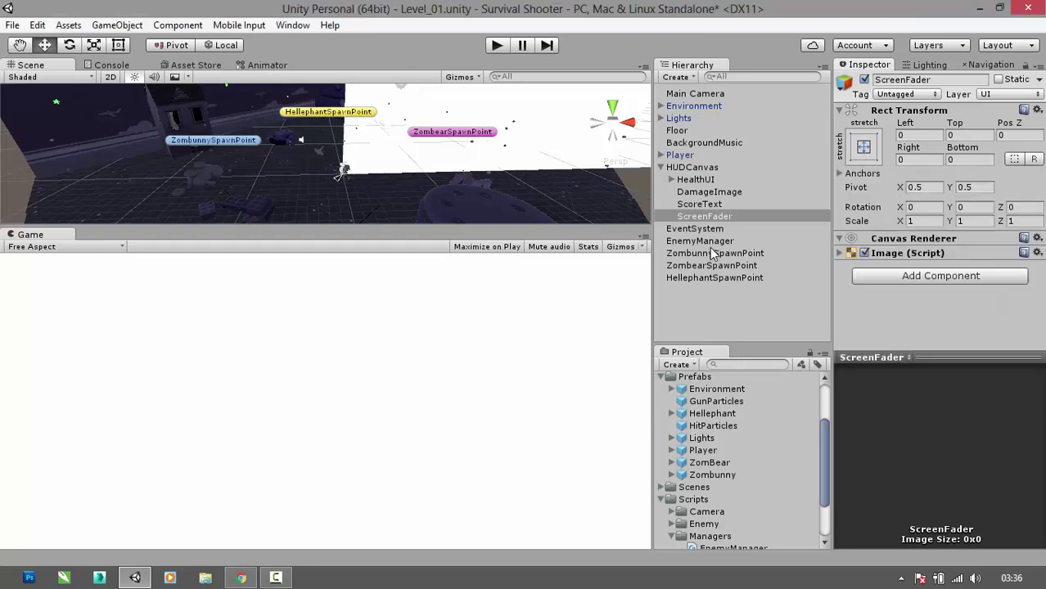
left_click(839, 253)
scroll(882, 282, "down", 1)
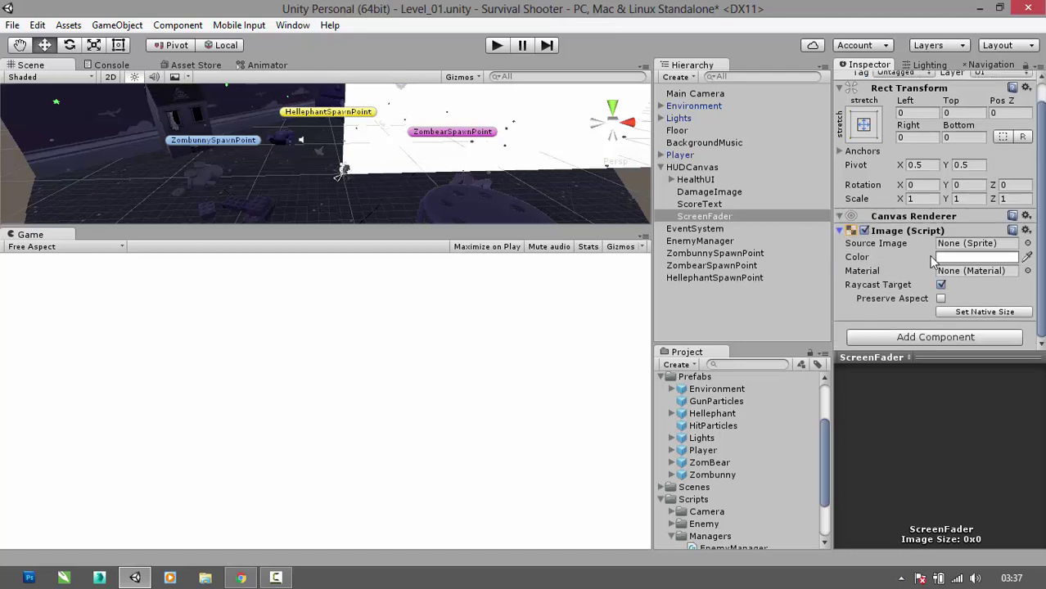
- Set the ScreenFader Image colour to blue 567AC1FF
left_click(943, 259)
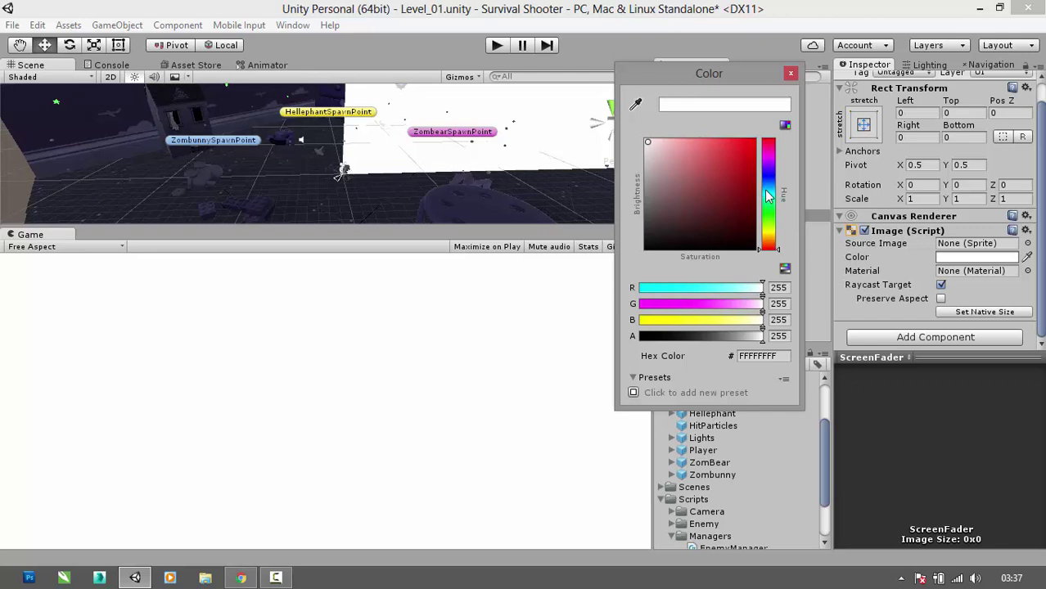
left_click(768, 191)
mouse_move(716, 163)
left_mouse_down()
mouse_move(731, 154)
mouse_move(734, 192)
mouse_move(764, 187)
mouse_move(707, 173)
left_mouse_up()
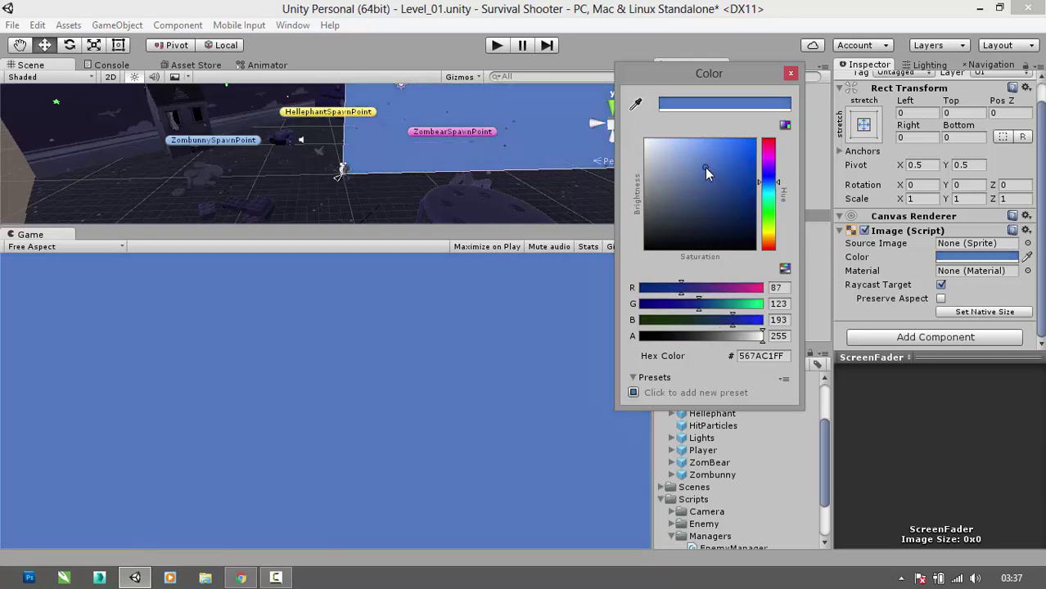
left_click(791, 73)
key("alt")
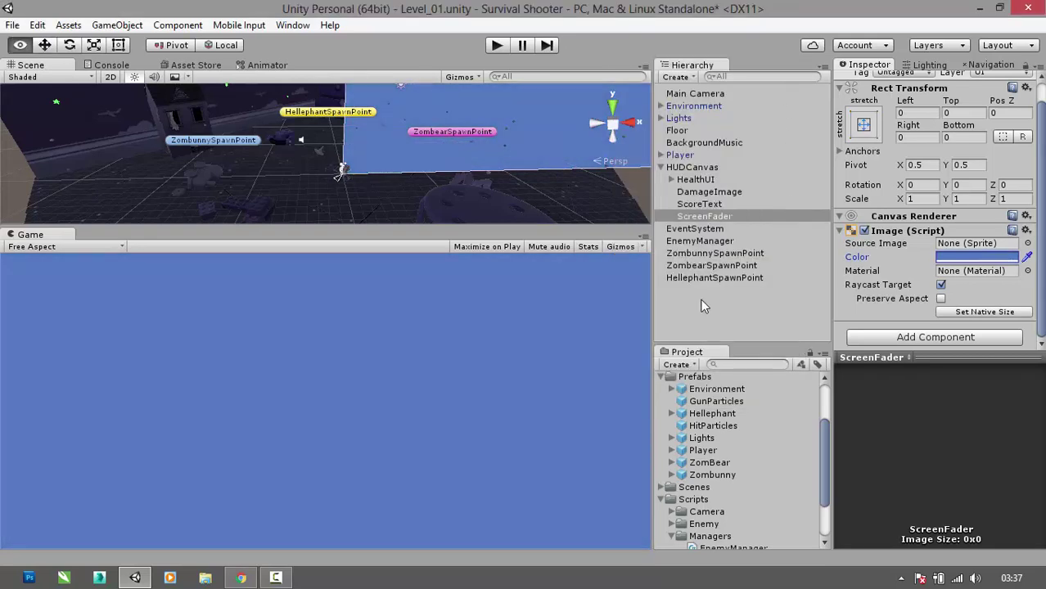
- Create a UI Text object under HUDCanvas
left_click(662, 167, "alt")
left_click(687, 168)
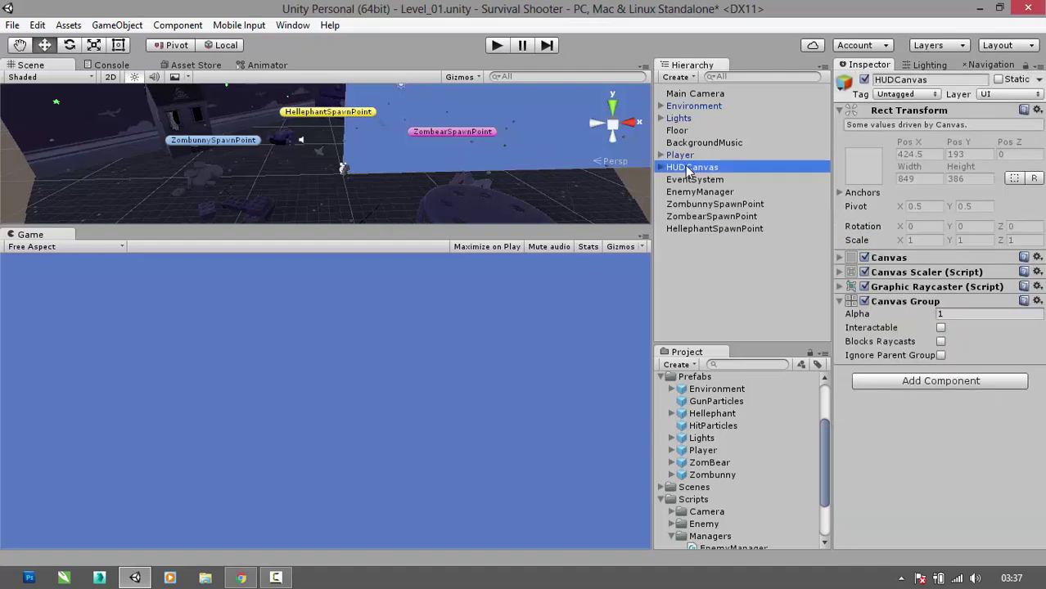
right_click(688, 169)
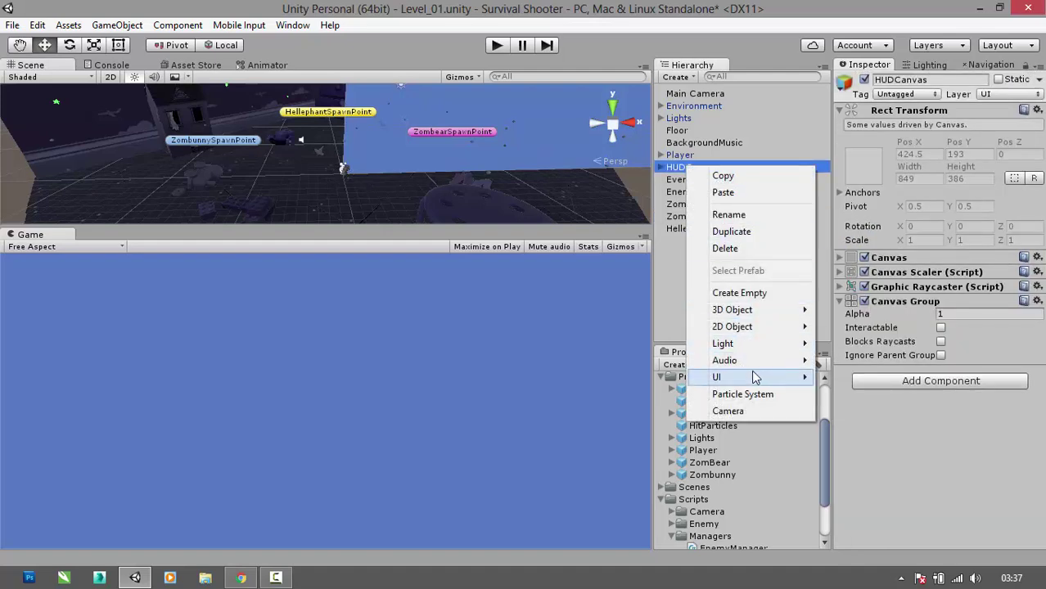
mouse_move(754, 371)
left_click(852, 175)
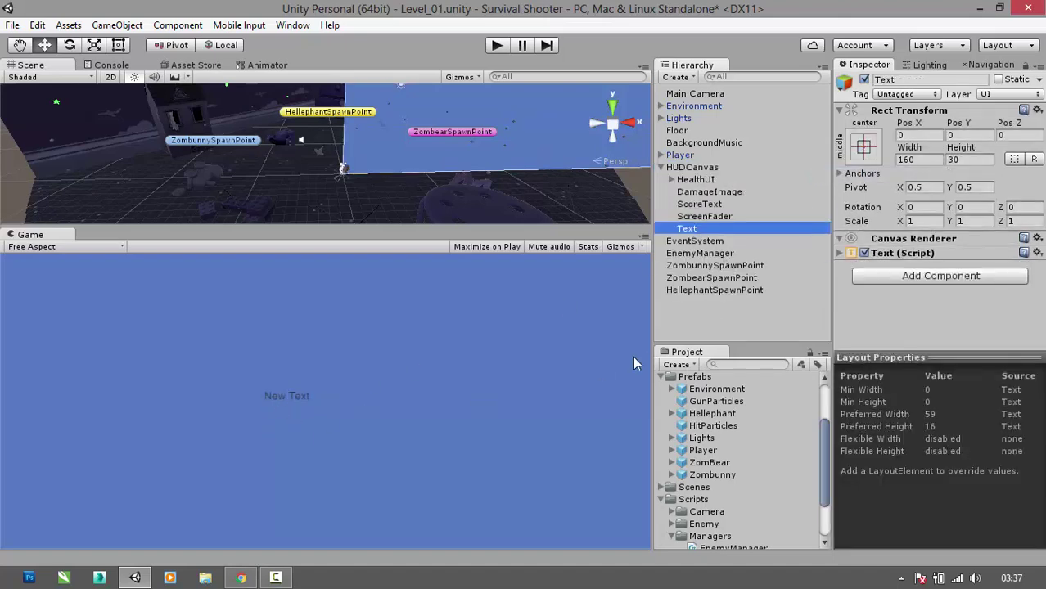
- Rename the new Text object to GameOverText
right_click(698, 230)
left_click(737, 277)
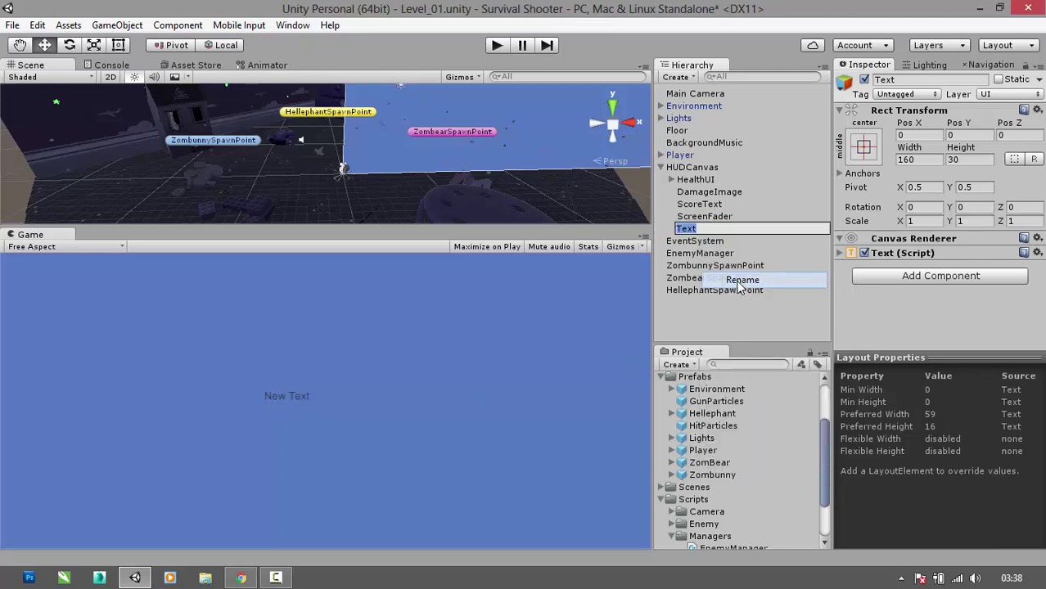
type("GameOver")
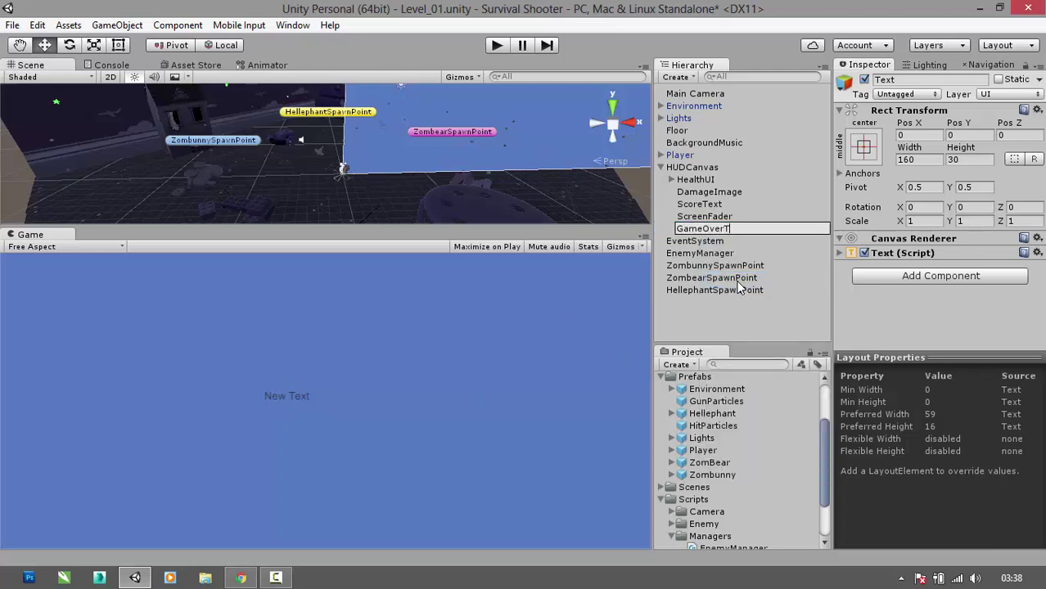
key("Return")
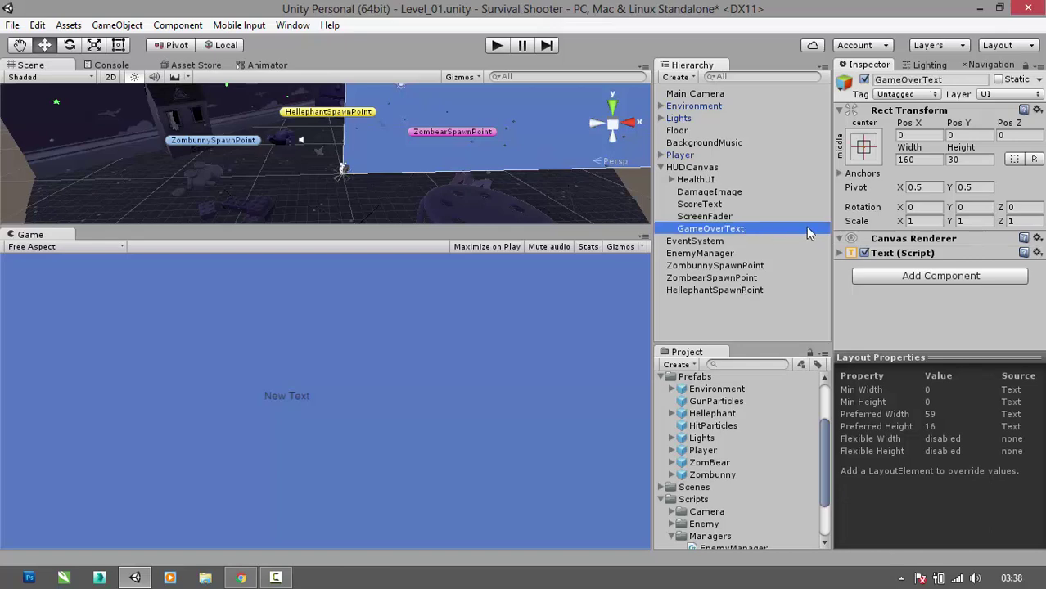
key("Down")
key("Up")
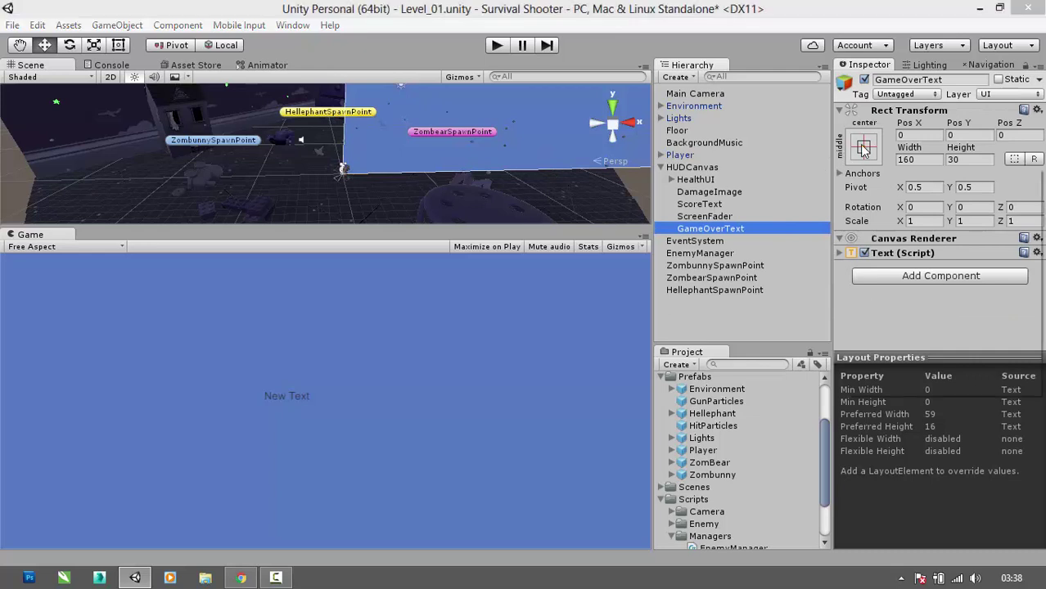
- Keep the middle-center anchor and size GameOverText to width 300, height 50
left_click(863, 147)
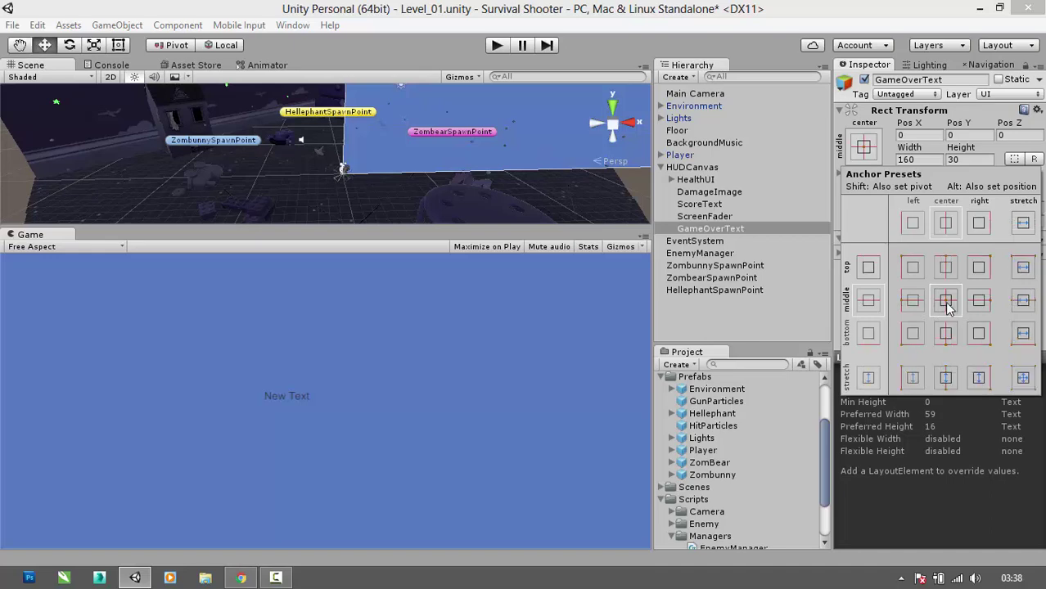
left_click(863, 146)
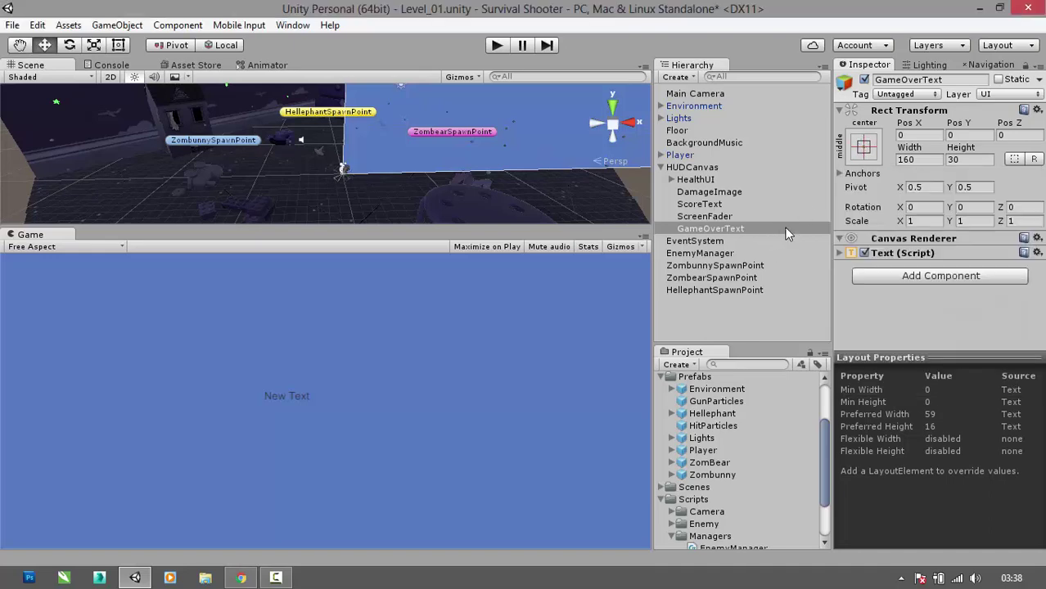
left_click(917, 161)
type("300")
key("Tab")
type("50")
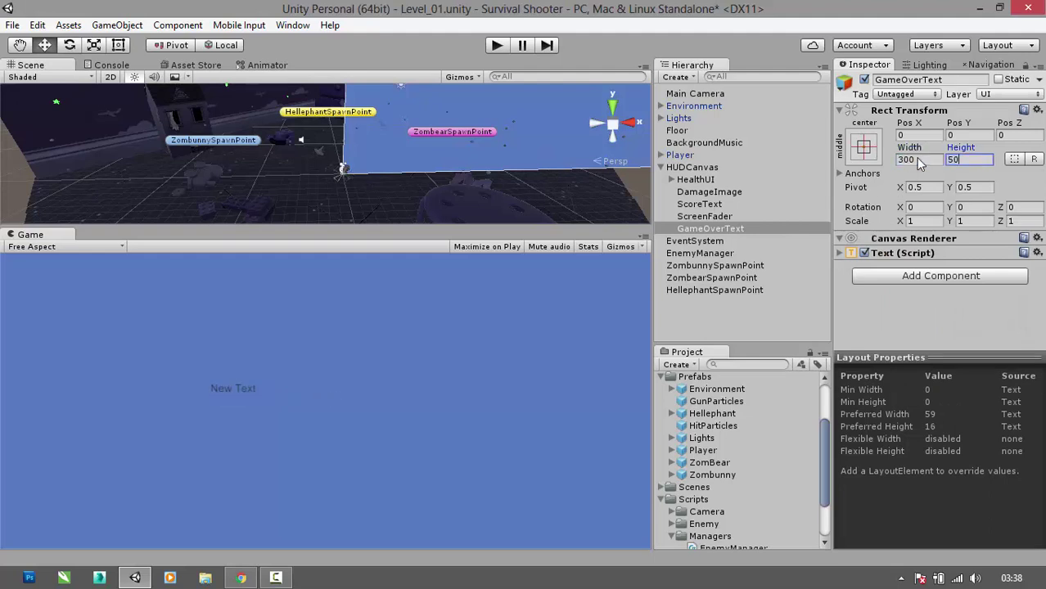
key("Tab")
- Replace GameOverText's 'New Text' with 'Game Over!'
left_click(840, 252)
left_click(898, 291)
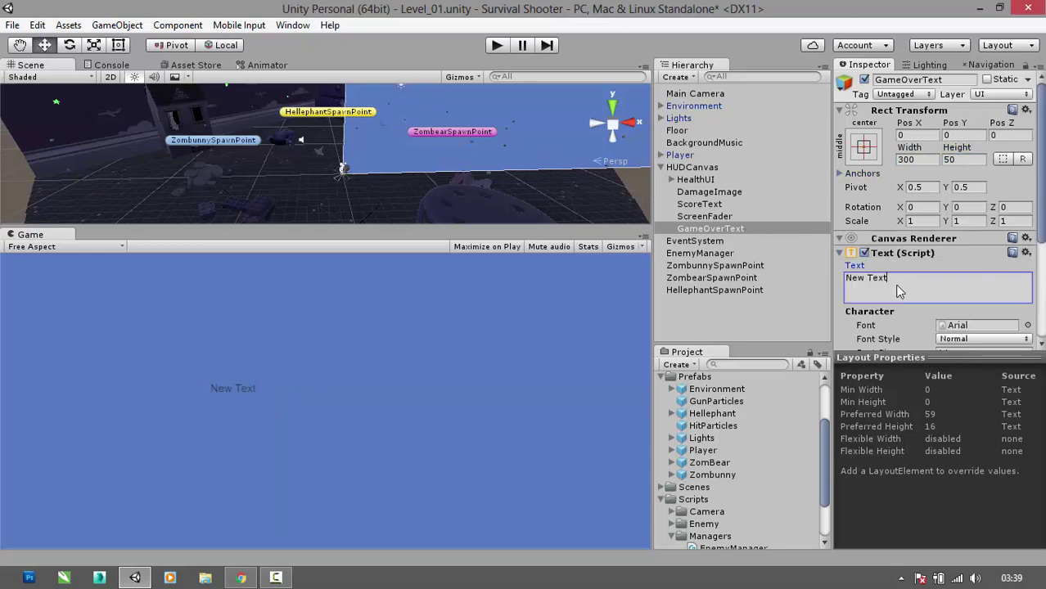
key("ctrl+a")
type("a")
type("Gam")
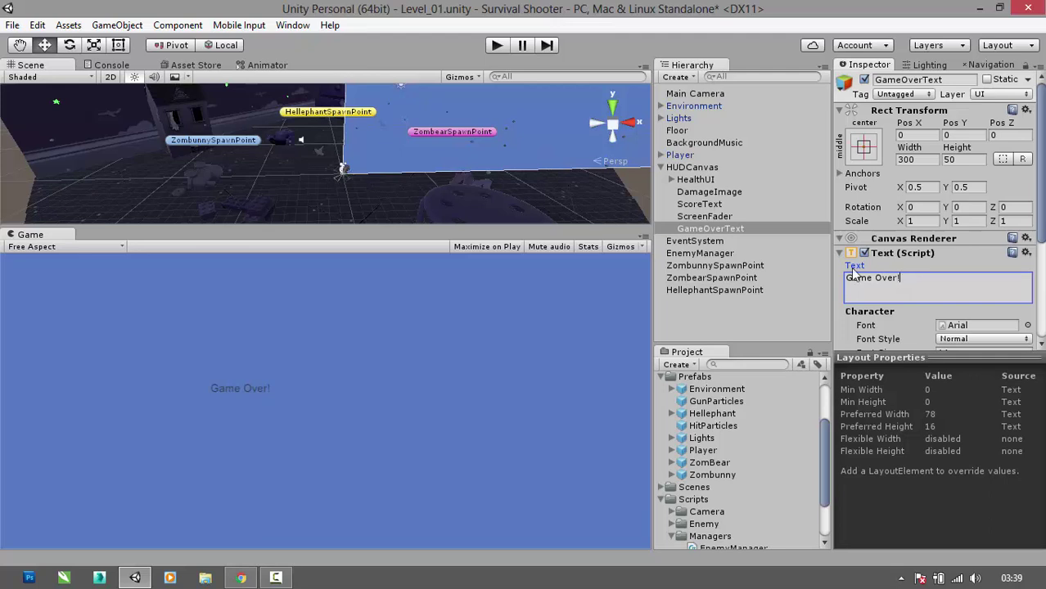
left_click(840, 111)
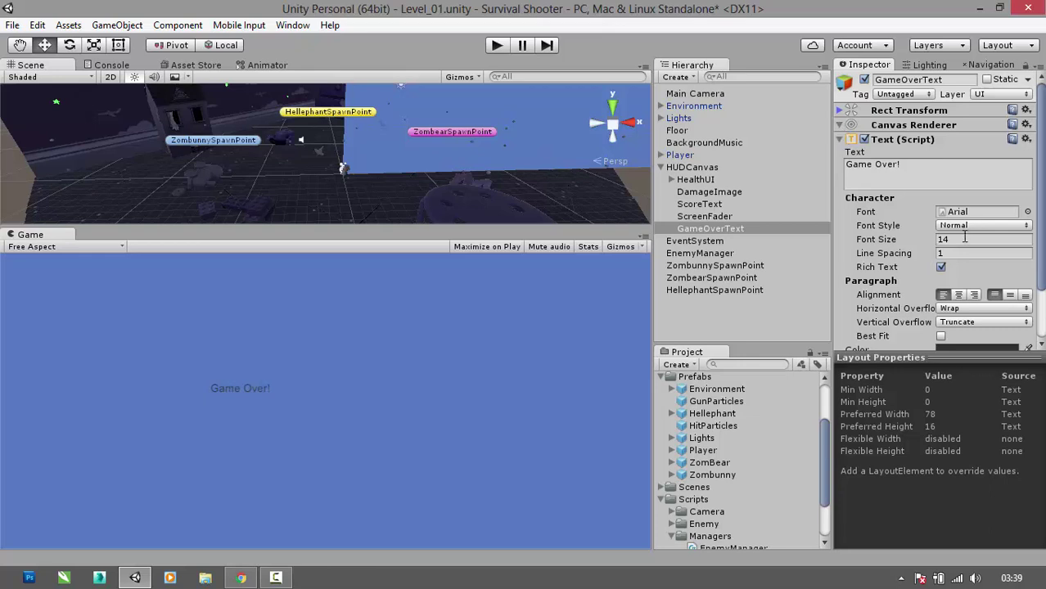
- Set the font to LuckiestGuy at size 50, centred horizontally and vertically
left_click(1027, 212)
left_click(113, 120)
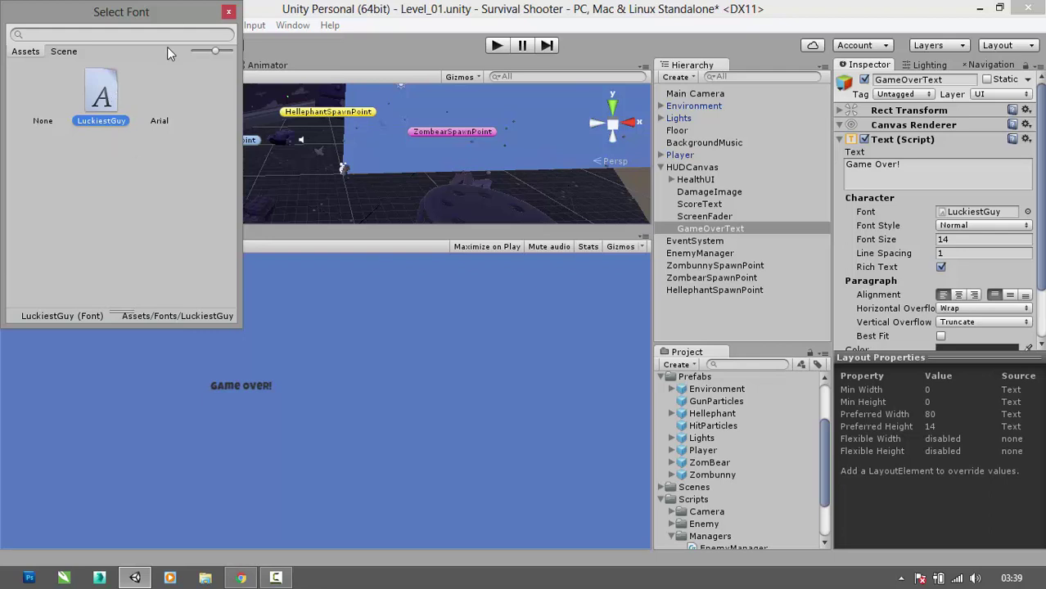
left_click(229, 12)
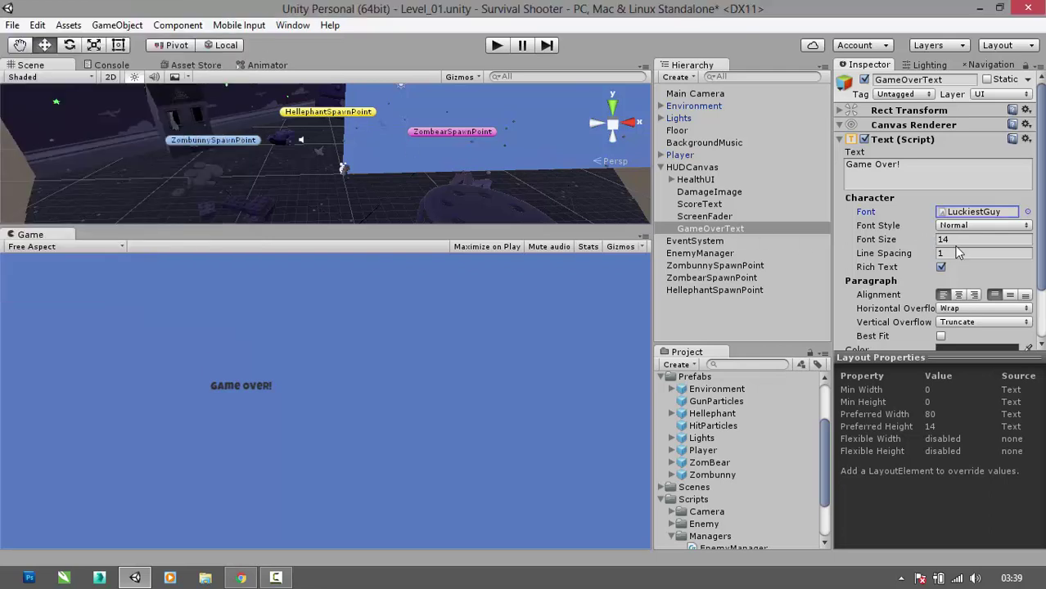
left_click(954, 239)
type("50")
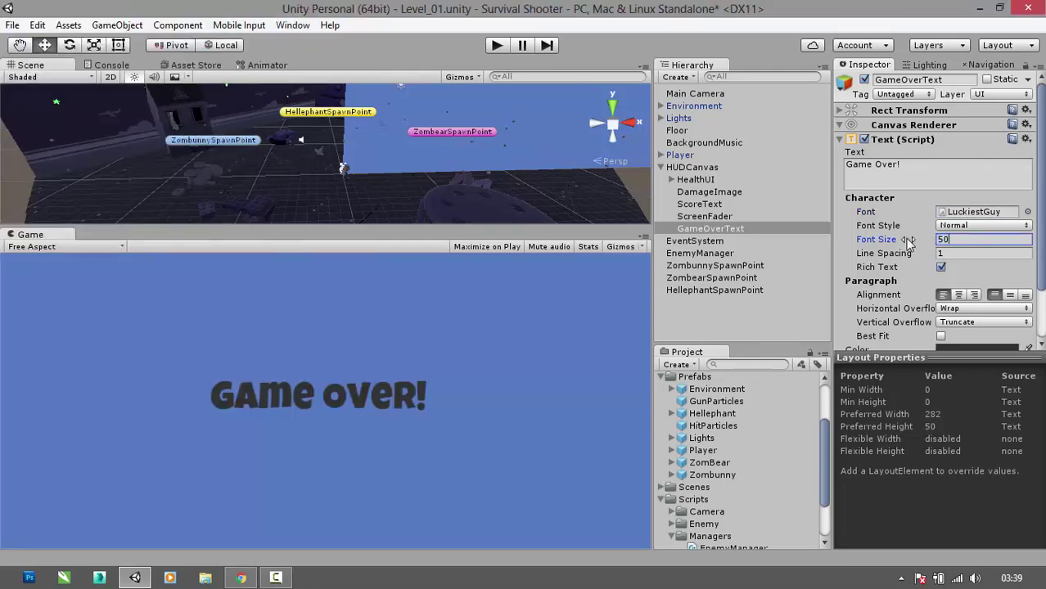
left_click(960, 297)
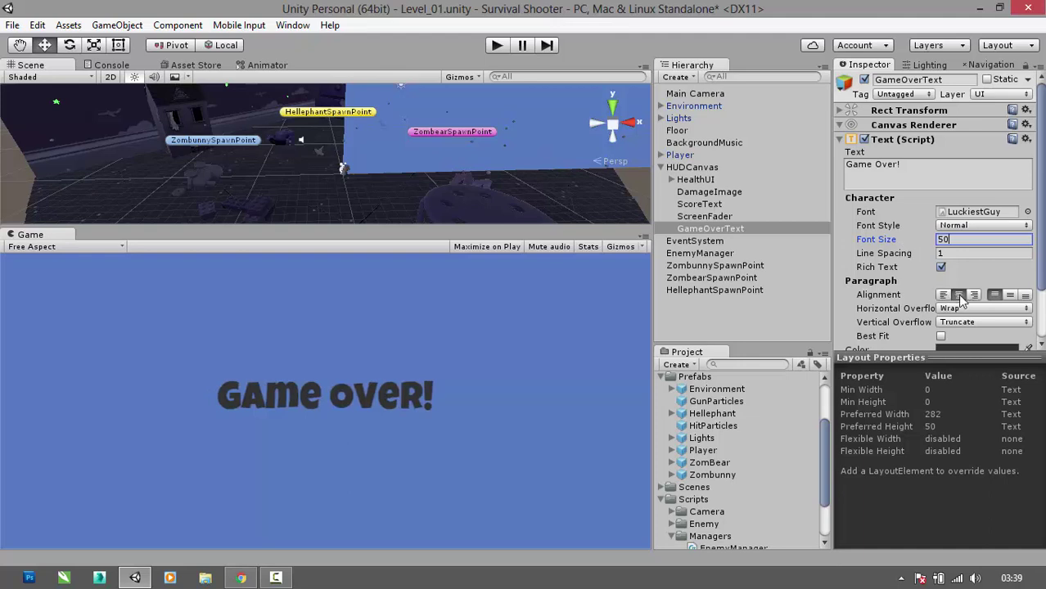
left_click(1010, 295)
- Make the text colour white and add a Shadow component
scroll(864, 261, "down", 3)
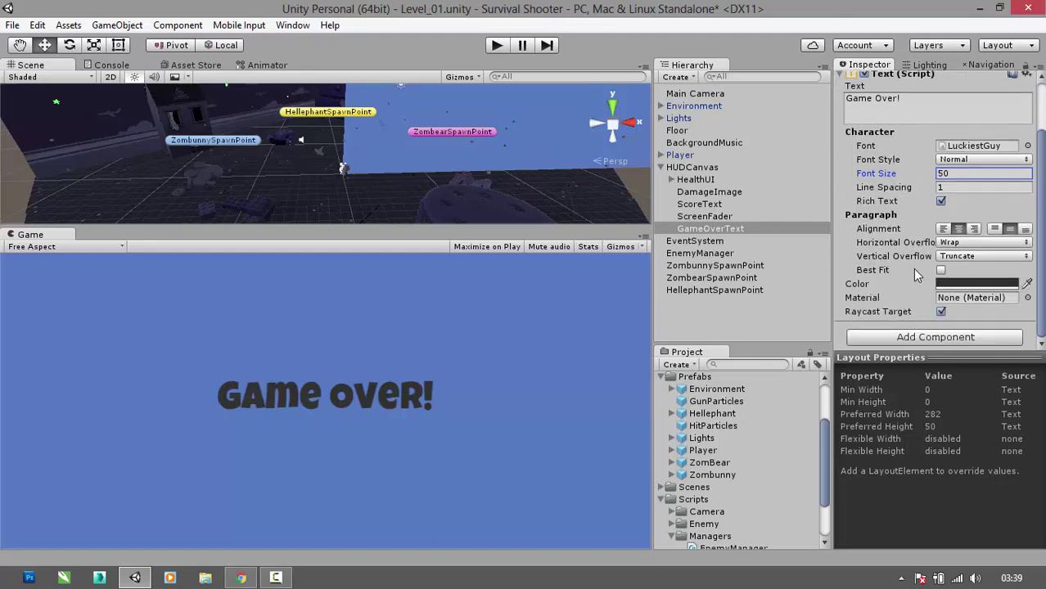
left_click(974, 283)
left_click_drag(712, 220, 567, 74)
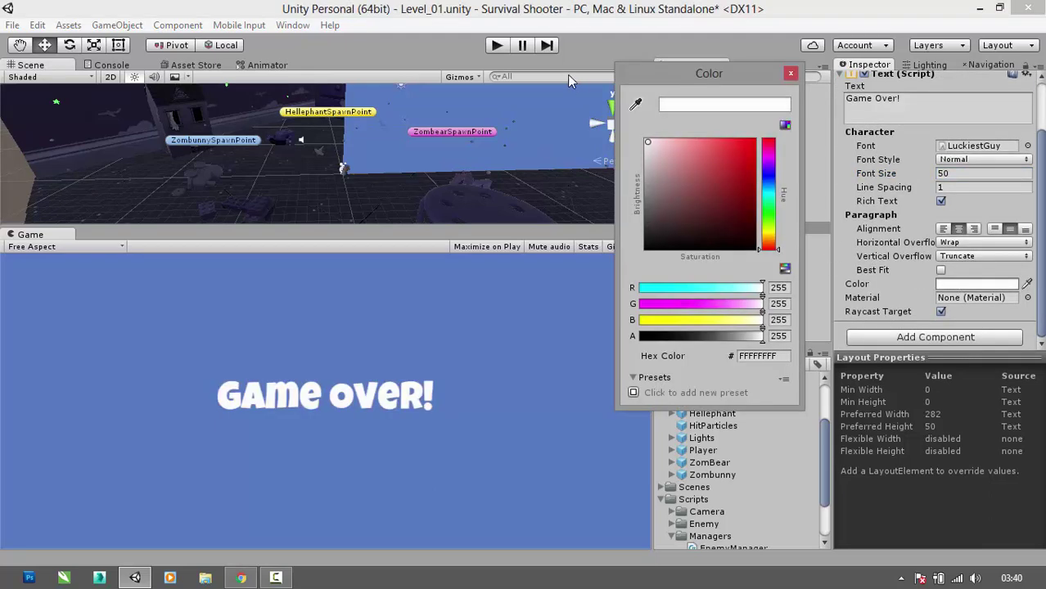
left_click(790, 75)
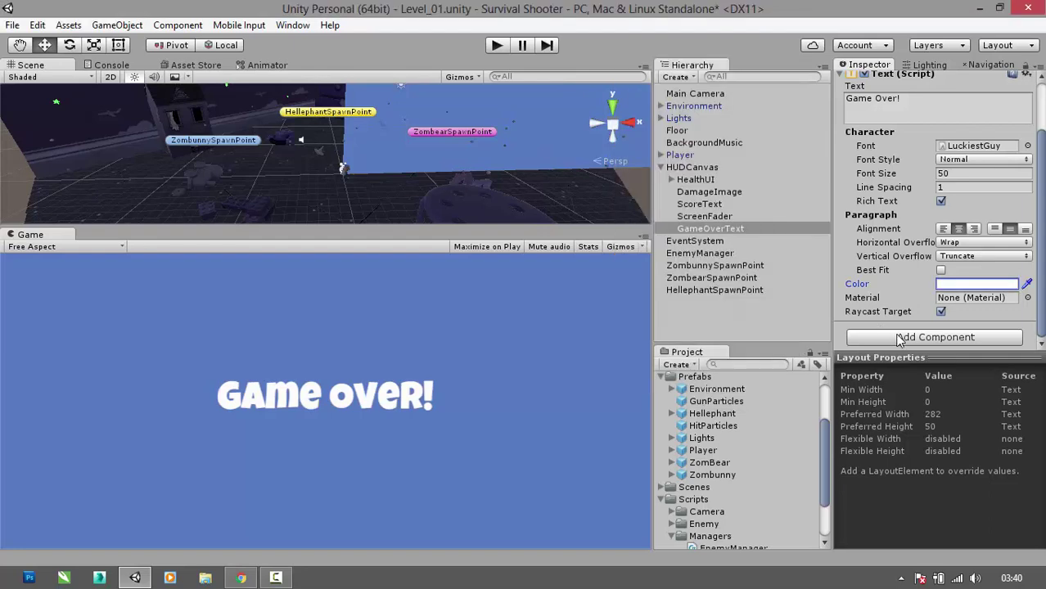
left_click(903, 339)
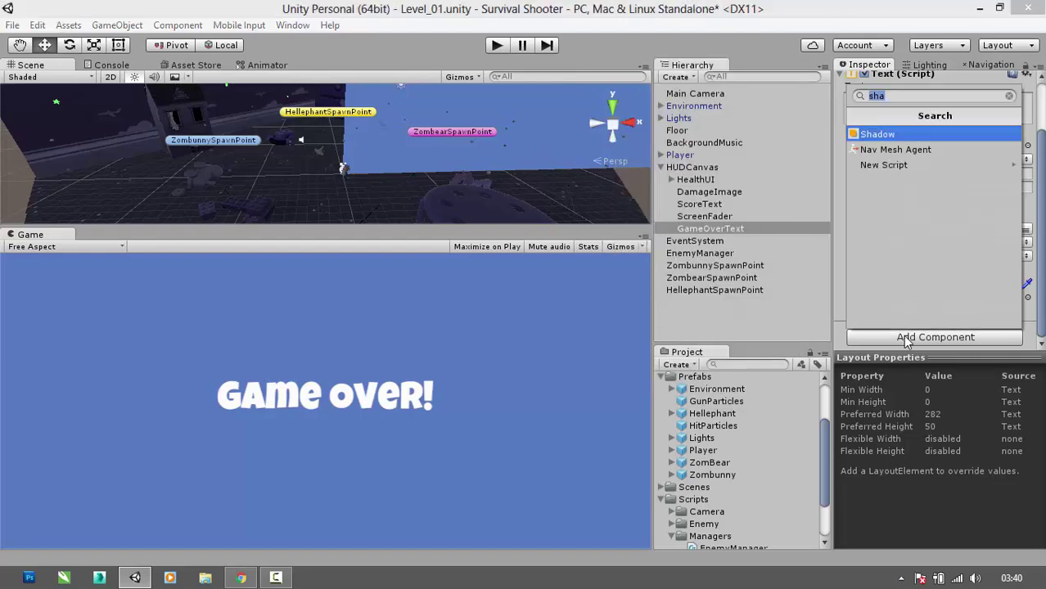
left_click(888, 136)
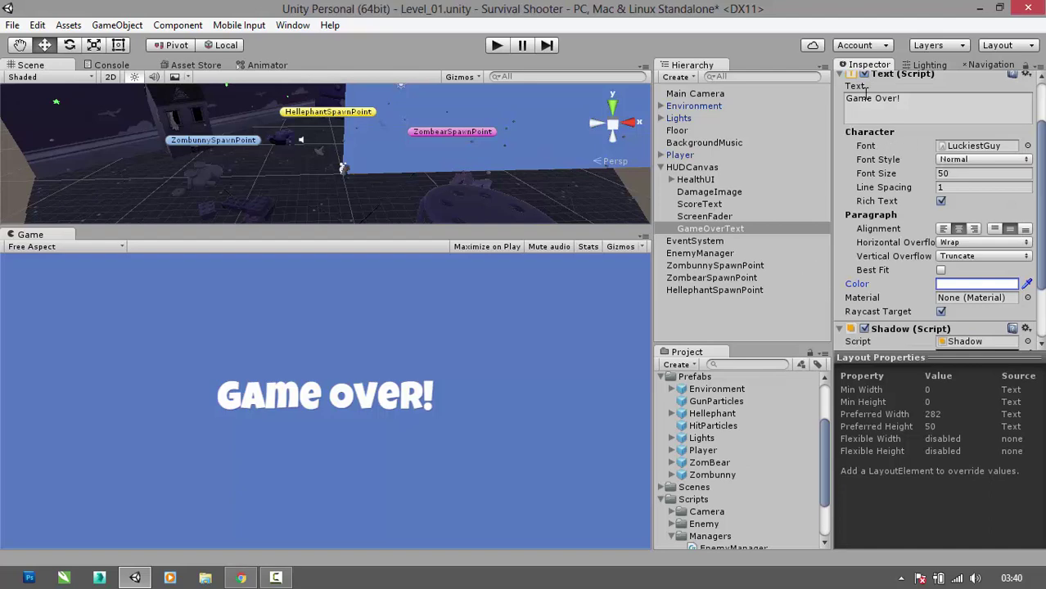
left_click(841, 75)
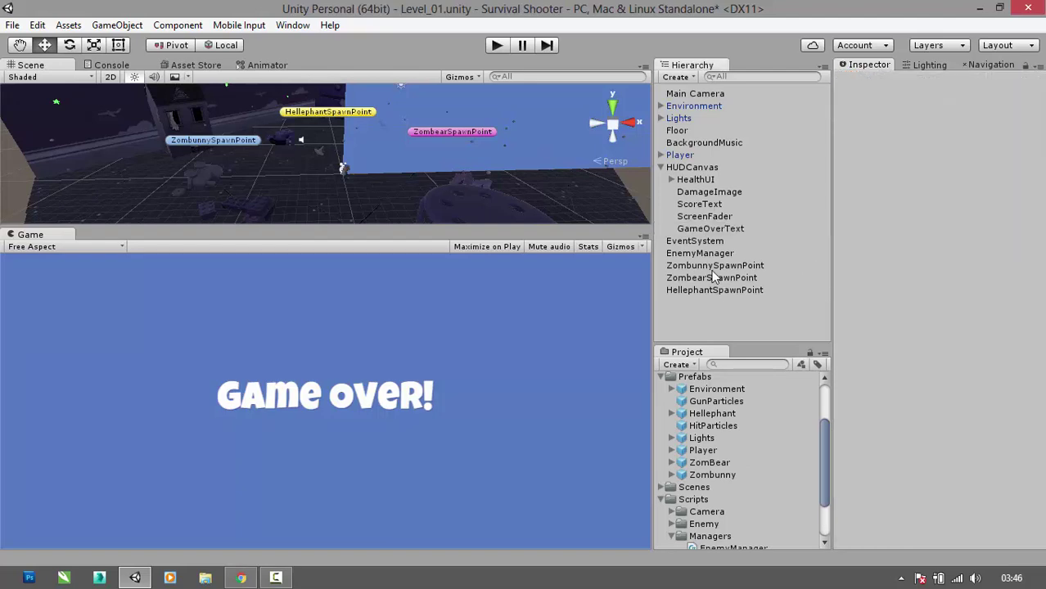
- Set the ScreenFader colour's alpha to 0
left_click(704, 218)
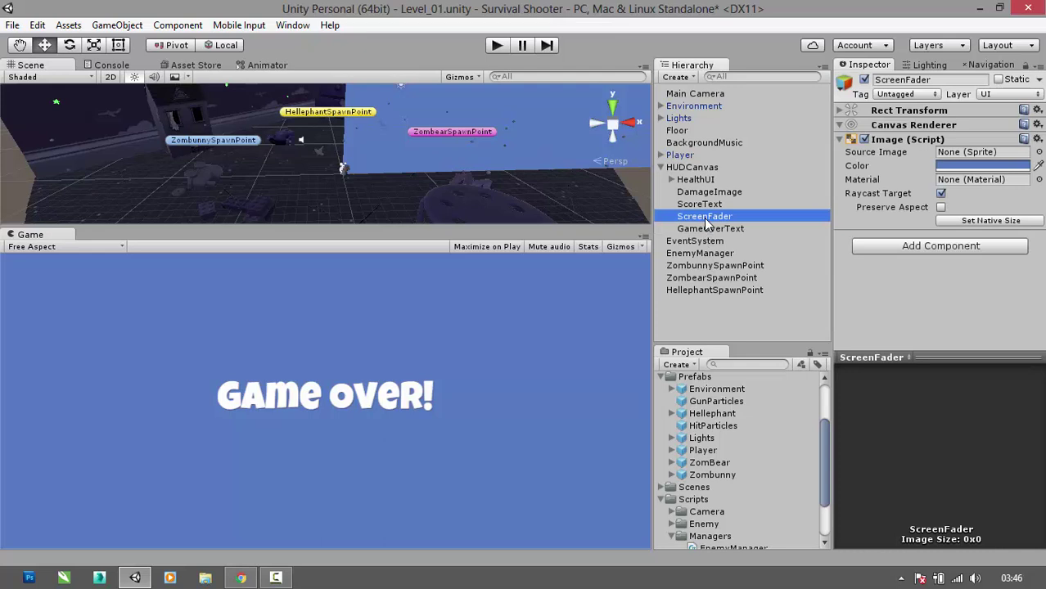
left_click(943, 167)
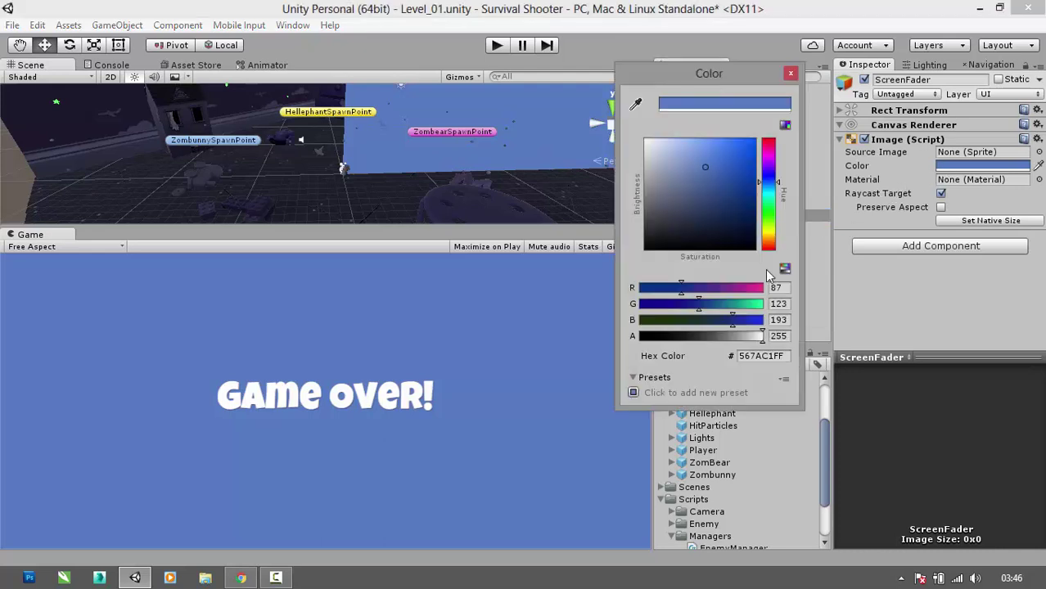
left_click(783, 336)
left_click_drag(749, 338, 624, 349)
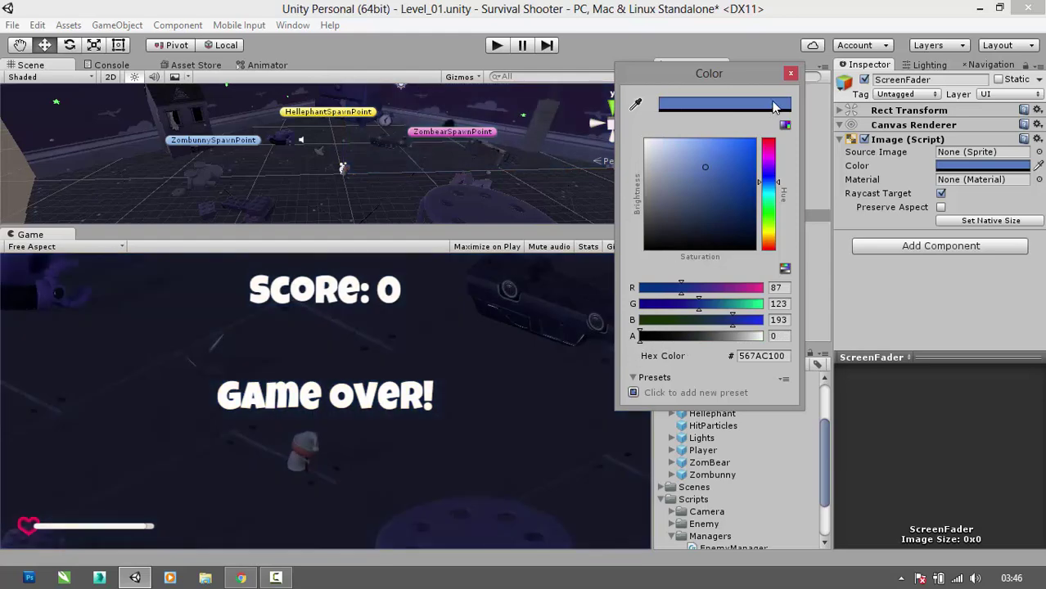
left_click(790, 74)
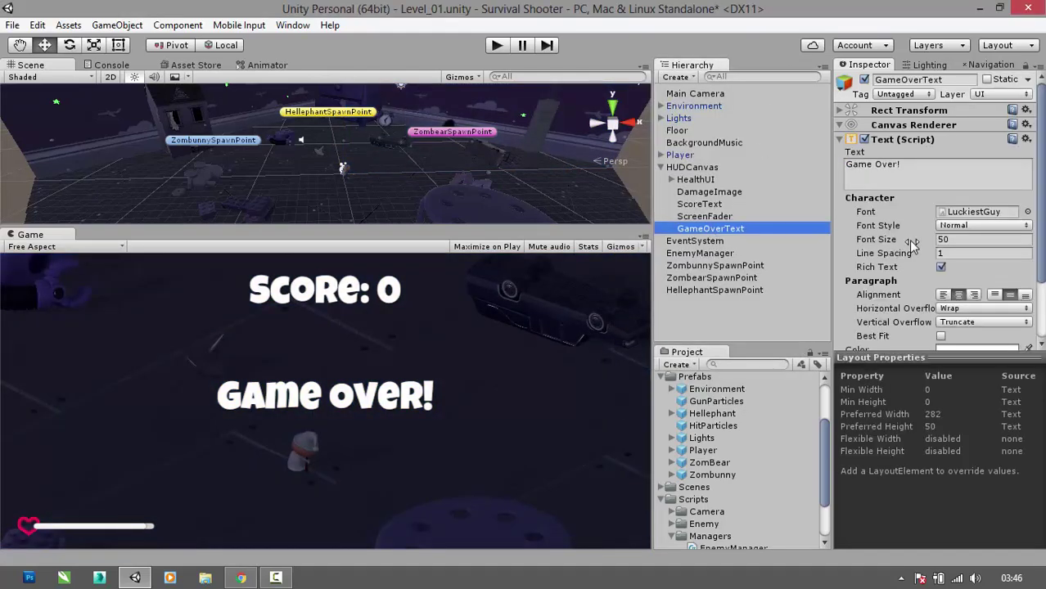
- Set the GameOverText colour's alpha to 0 and deselect
scroll(909, 240, "down", 3)
left_click(955, 270)
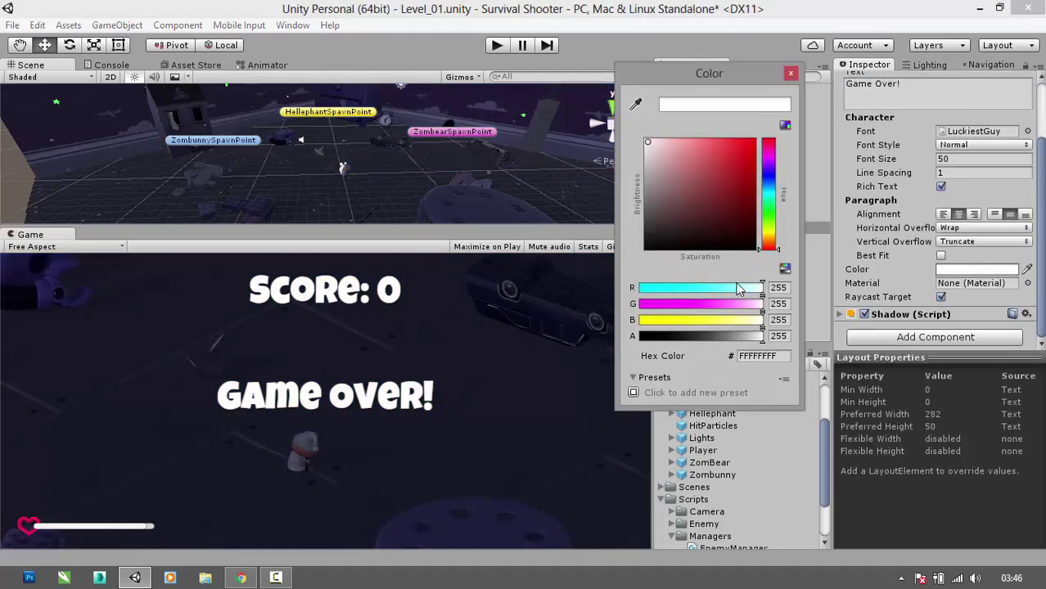
left_click_drag(763, 336, 630, 349)
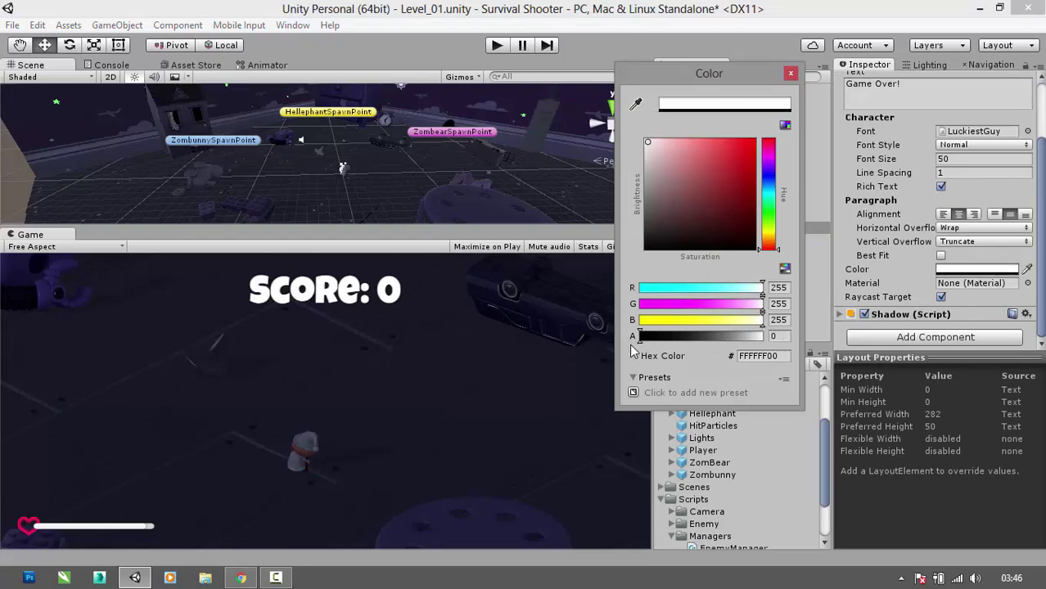
left_click(791, 73)
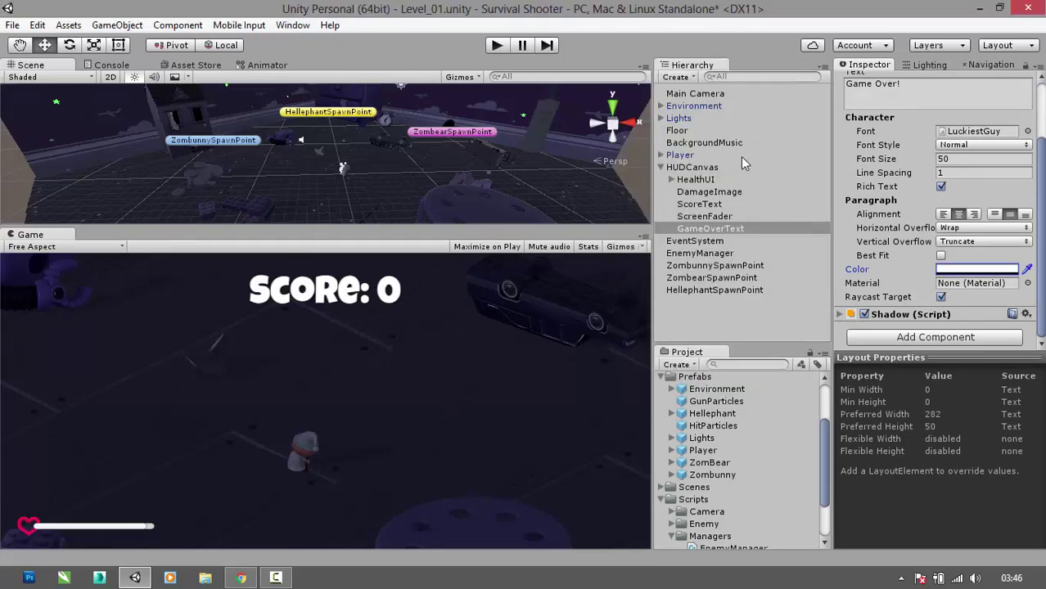
left_click(717, 311)
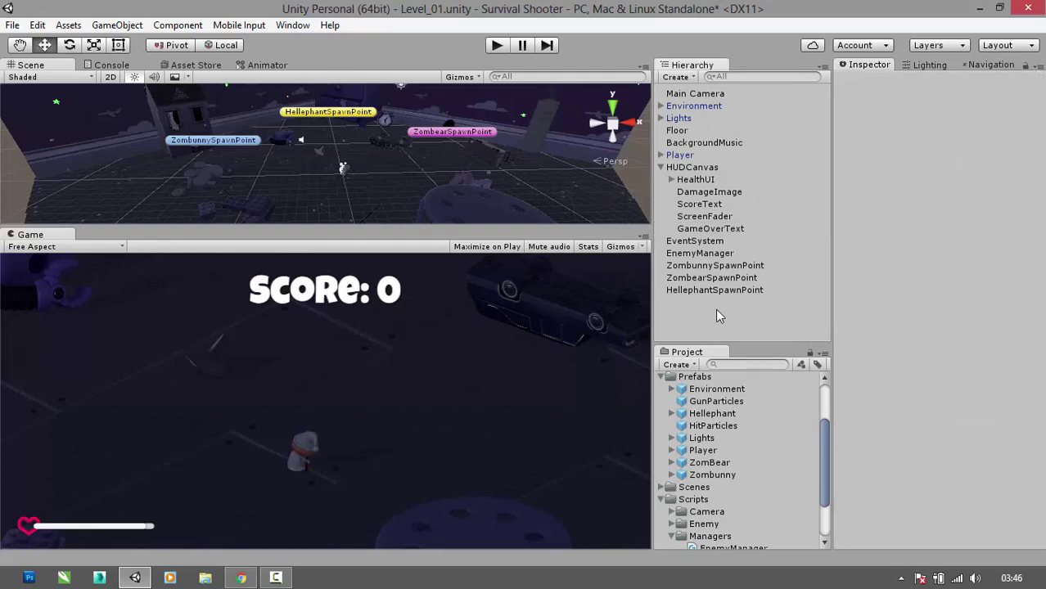
- Select HUDCanvas and bring up the Animation window from the Window menu
left_click(702, 168)
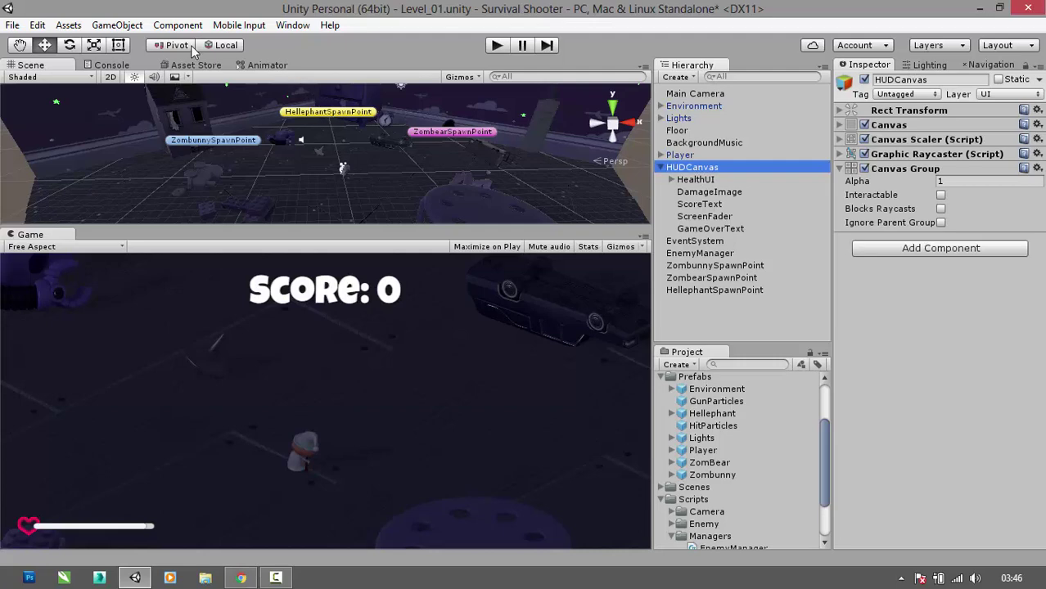
left_click(292, 26)
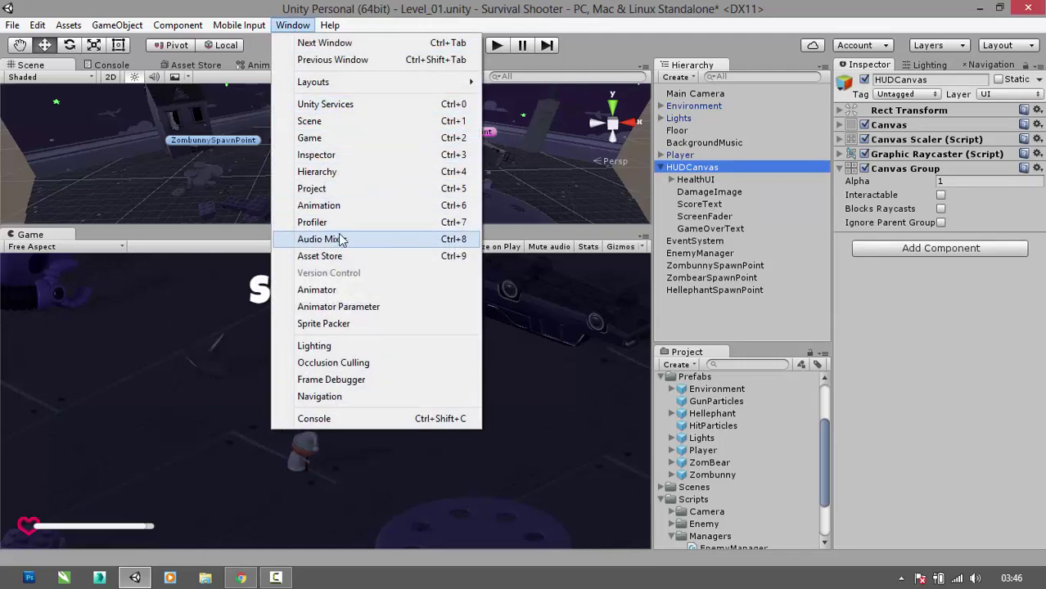
left_click(348, 206)
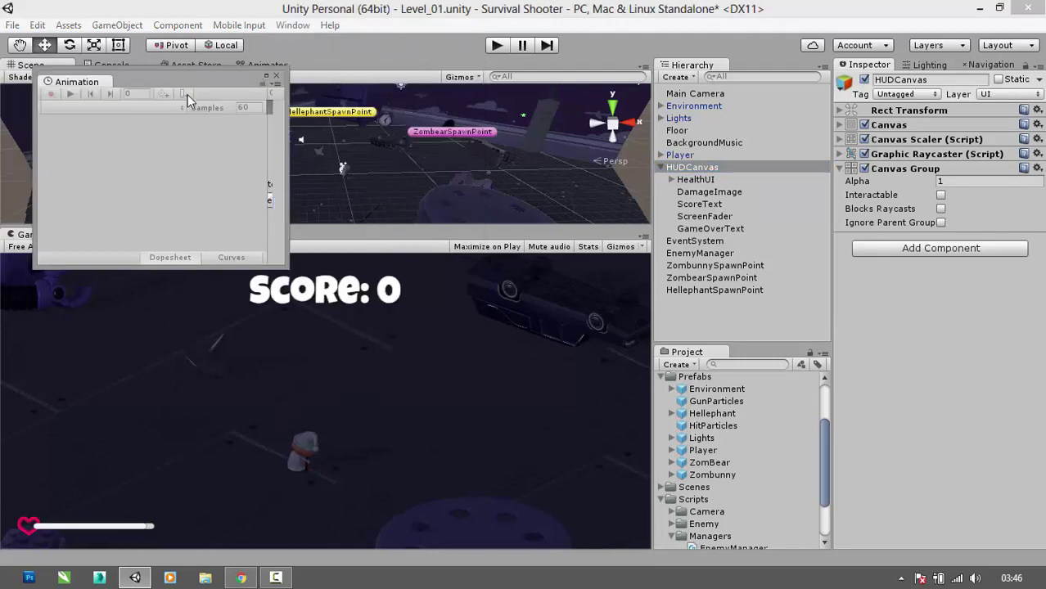
left_click_drag(86, 82, 323, 239)
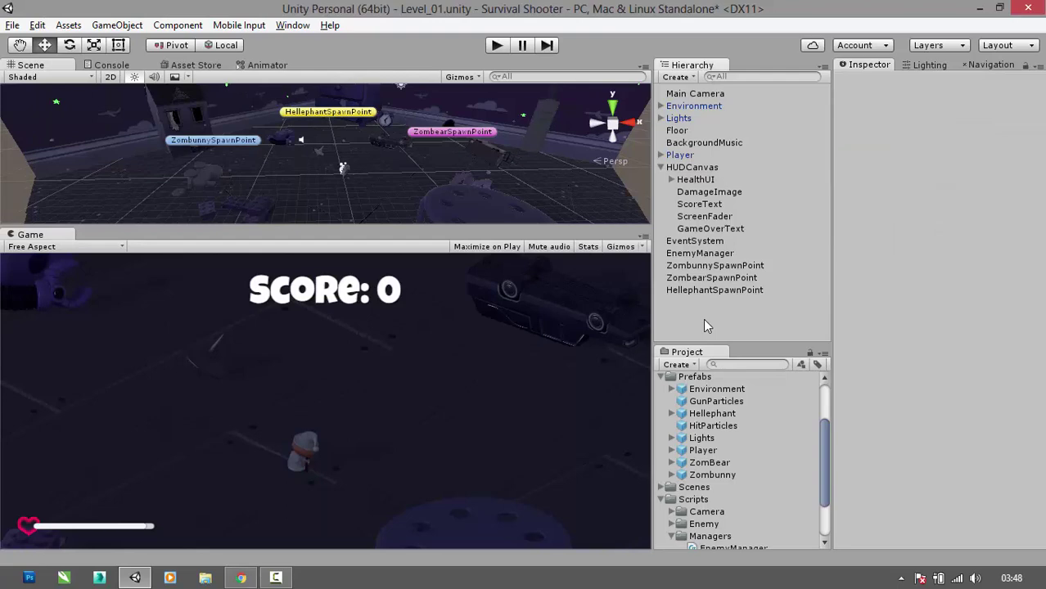
- Dock the Animation window beside the Game view and begin creating a clip for HUDCanvas
left_click(712, 170)
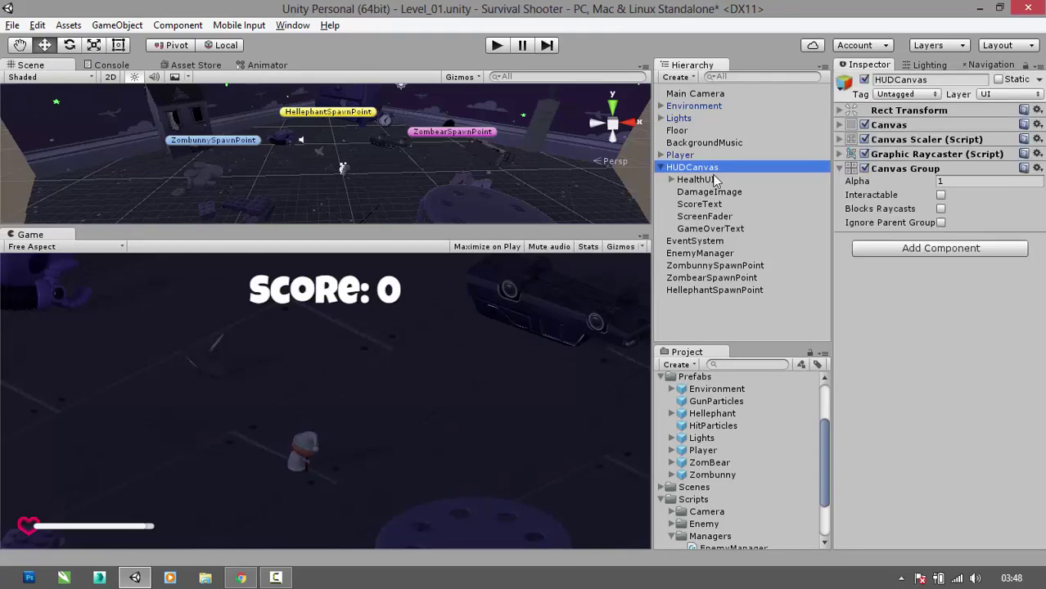
left_click(288, 26)
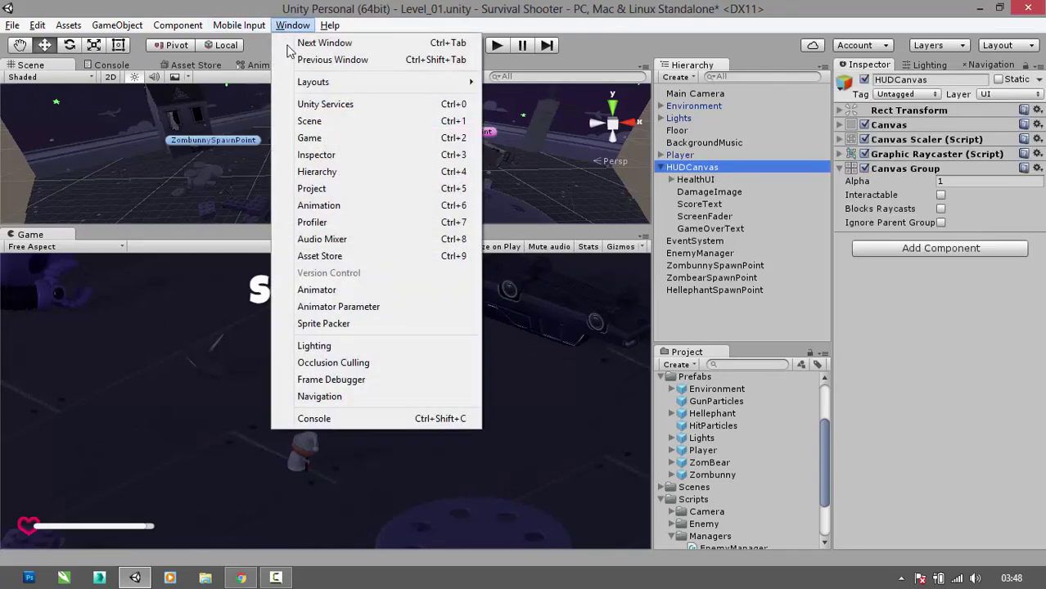
left_click(331, 207)
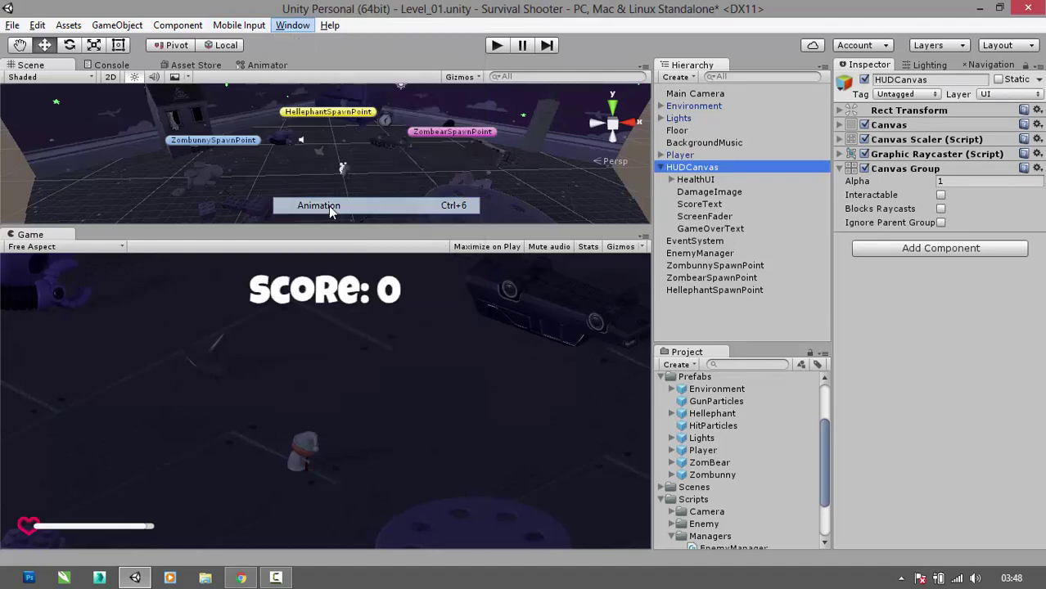
left_click_drag(121, 87, 322, 235)
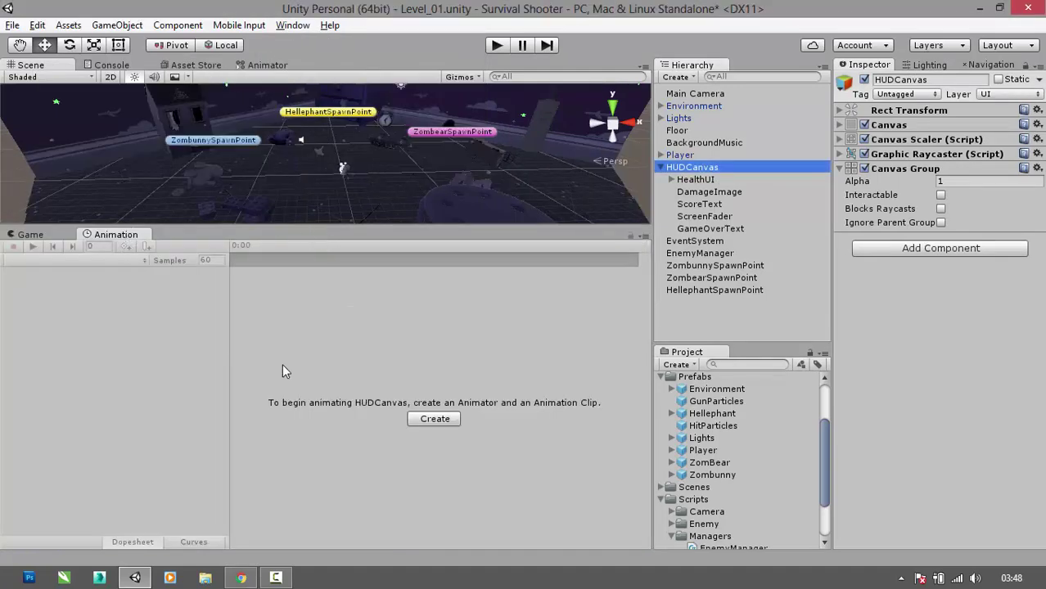
left_click(429, 418)
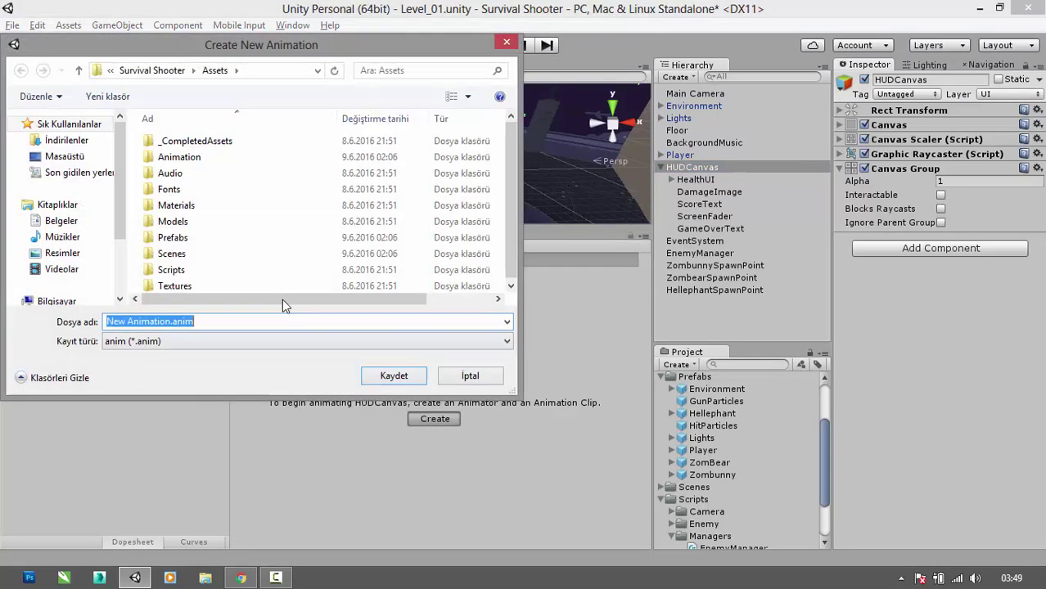
- Enter the Animation folder and name the clip file GameOverClip.anim
double_click(179, 157)
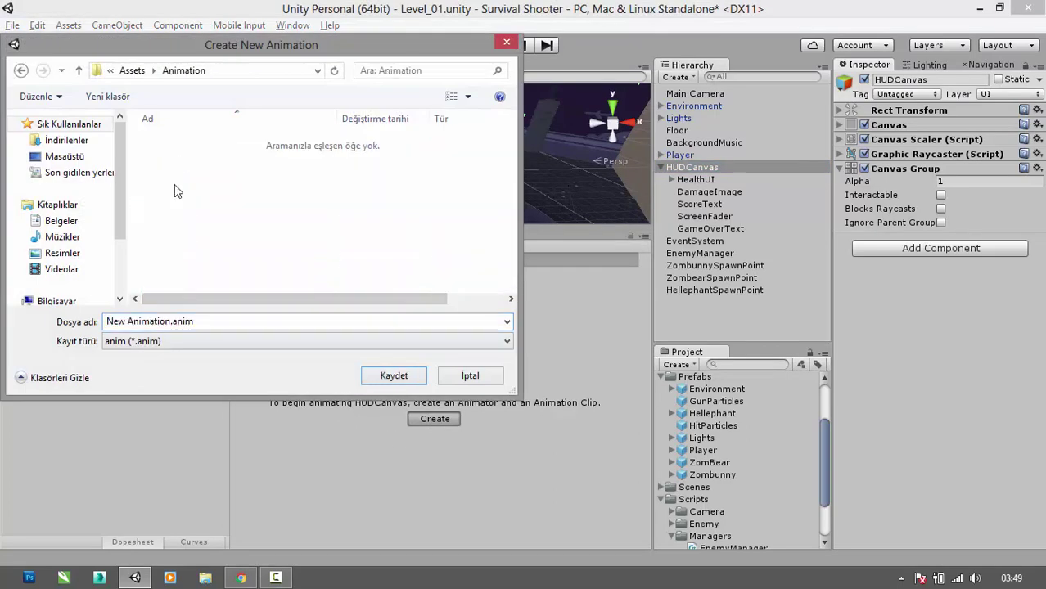
left_click(171, 322)
left_click_drag(171, 321, 93, 317)
type("Game")
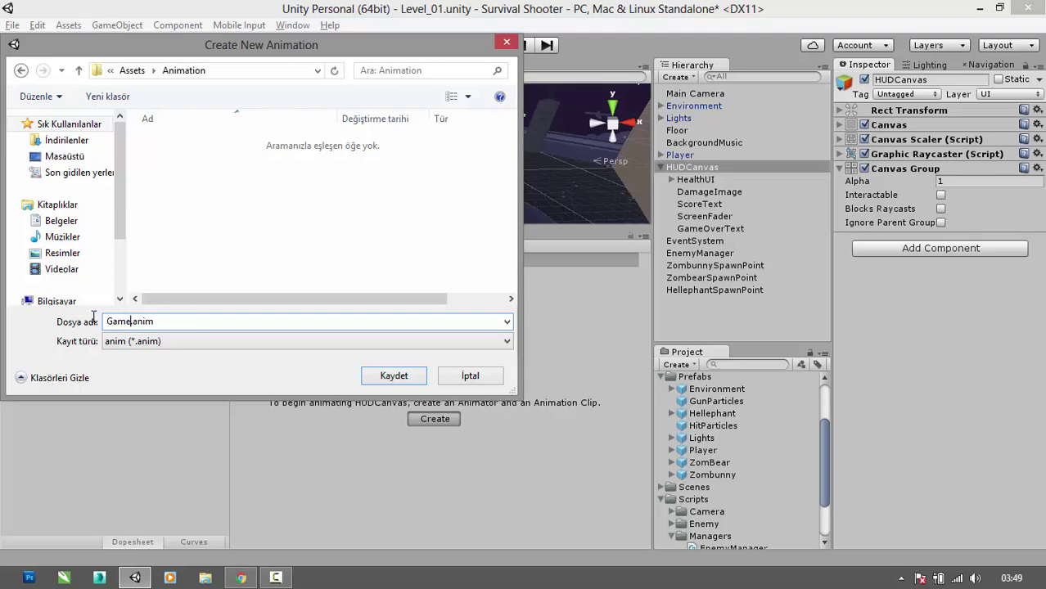
type("OverClip")
- Save the new GameOverClip and add a GameOverText Scale track
left_click(394, 378)
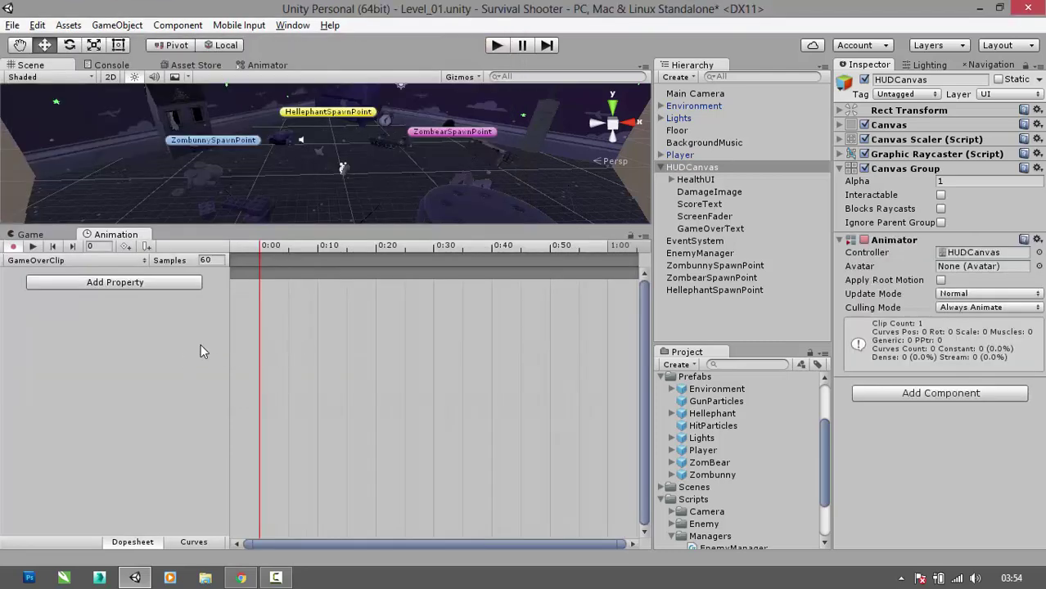
left_click(168, 283)
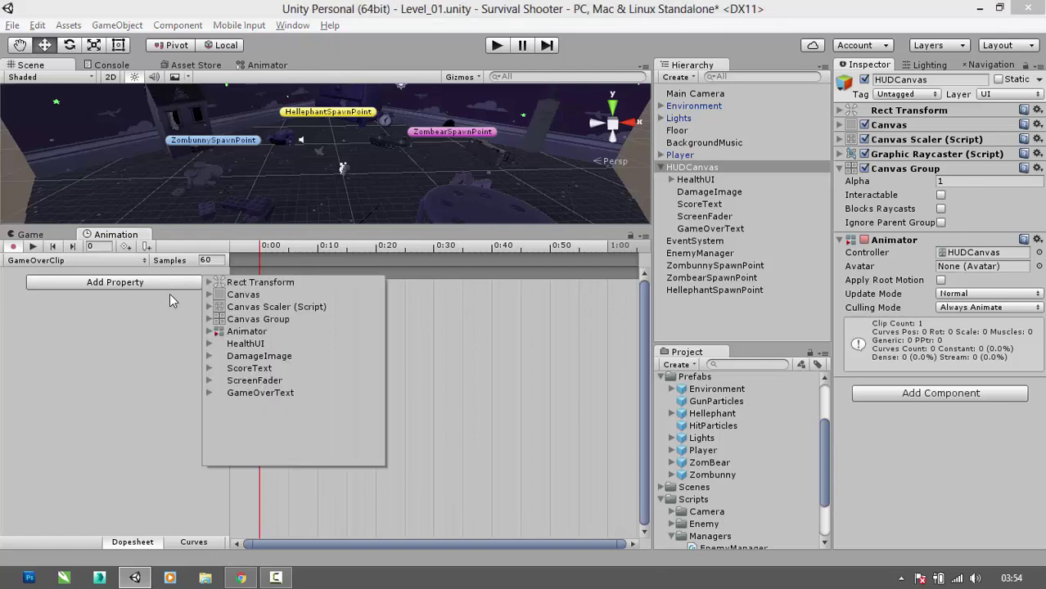
left_click(209, 393)
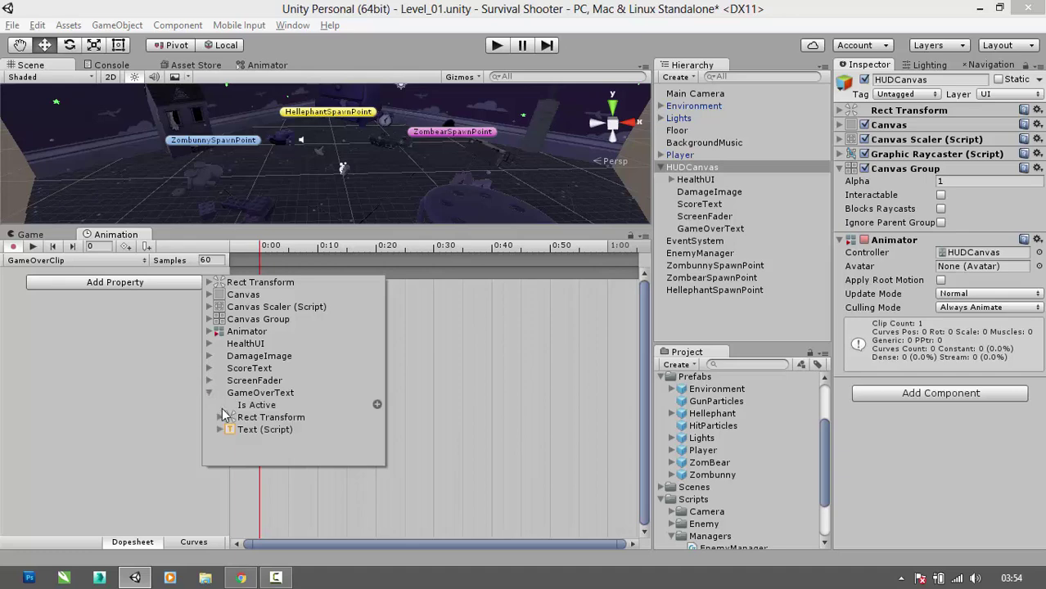
left_click(218, 418)
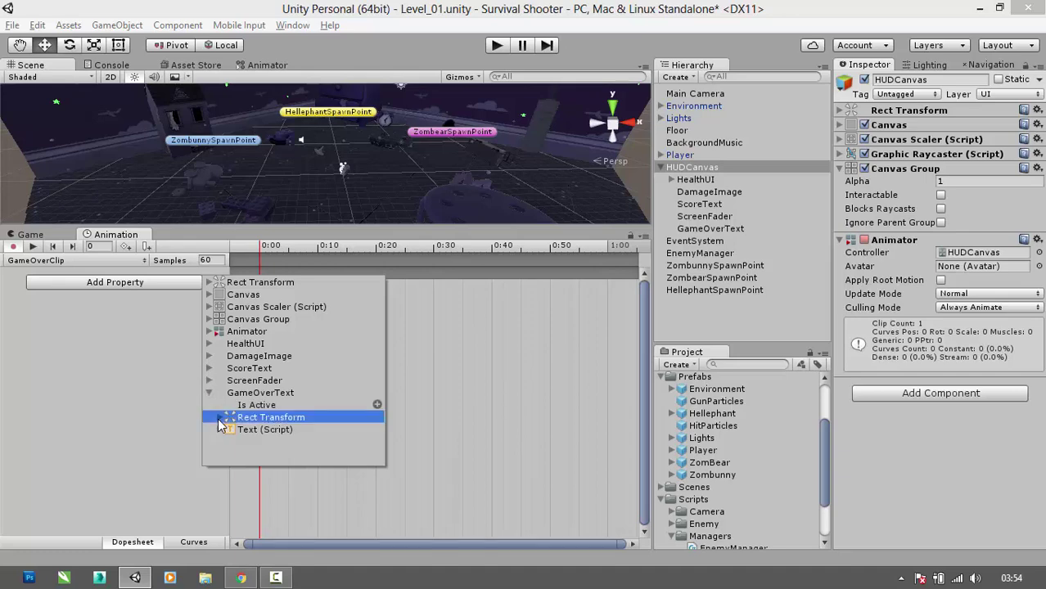
left_click(220, 420)
scroll(235, 426, "down", 3)
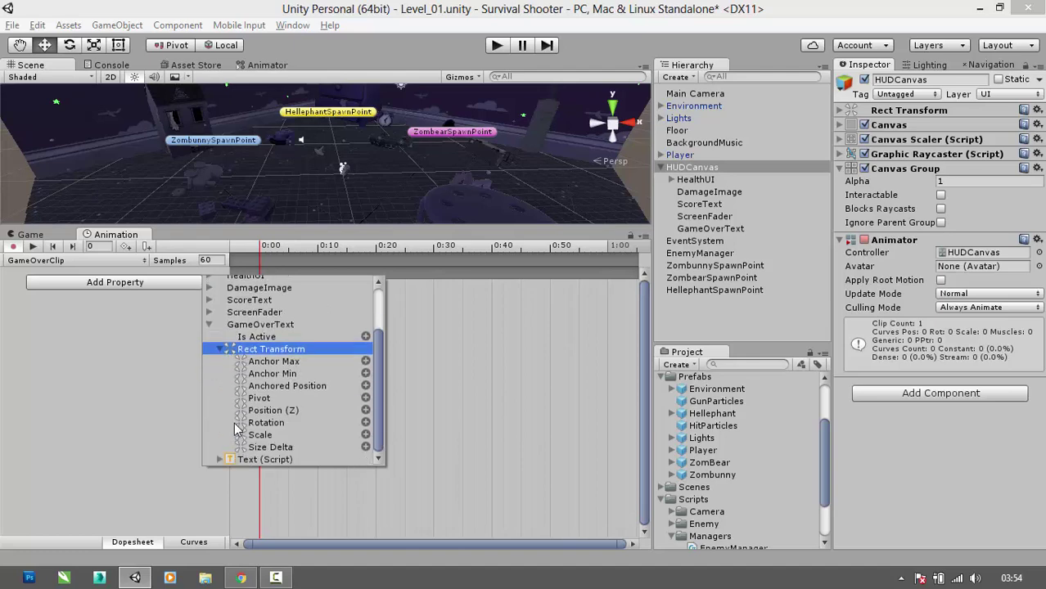
left_click(262, 435)
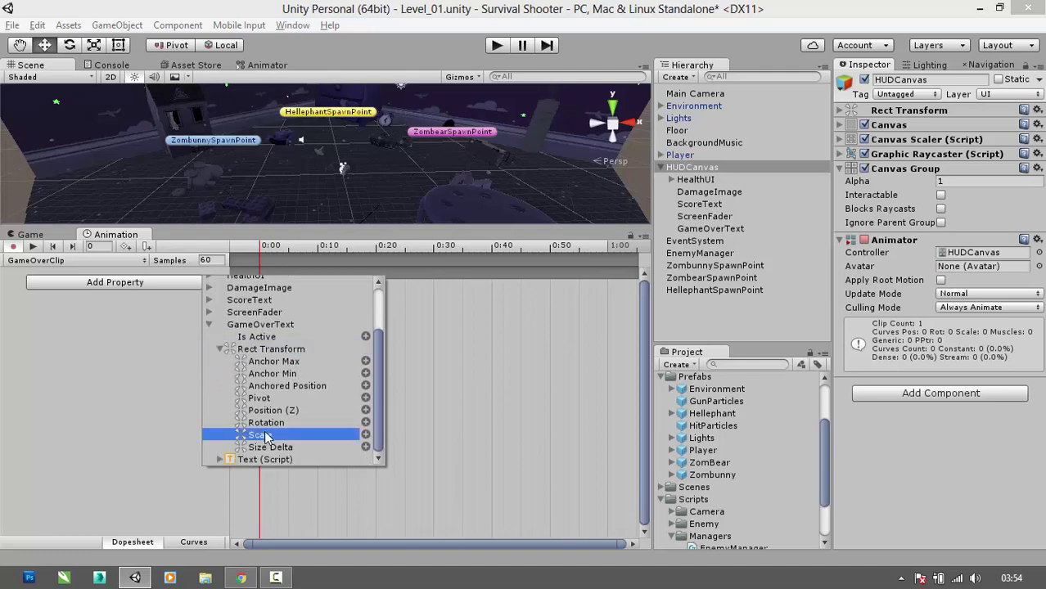
left_click(366, 434)
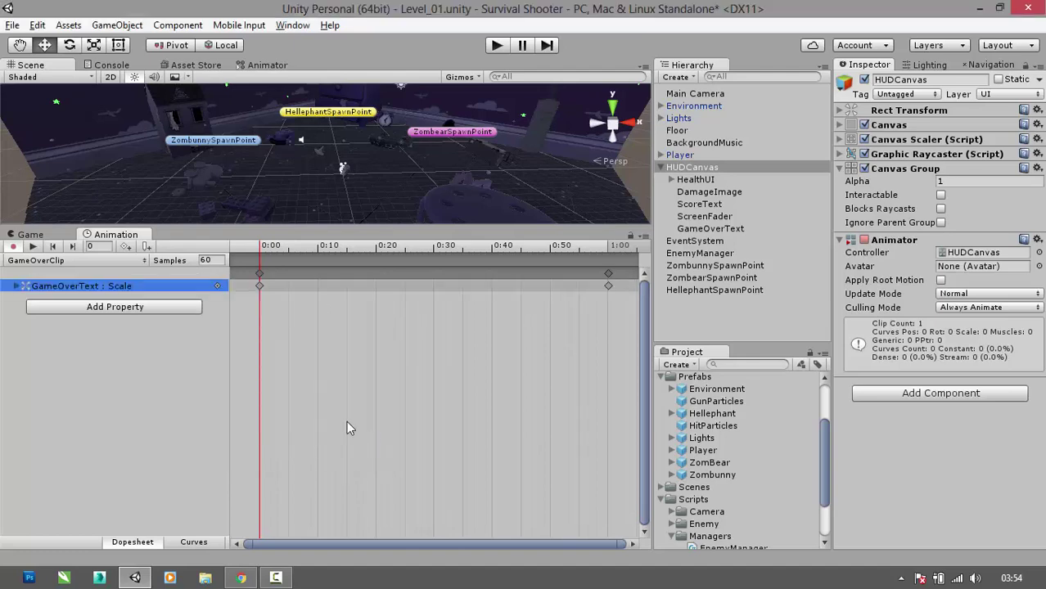
- Add a GameOverText Text Color track to the clip
left_click(184, 306)
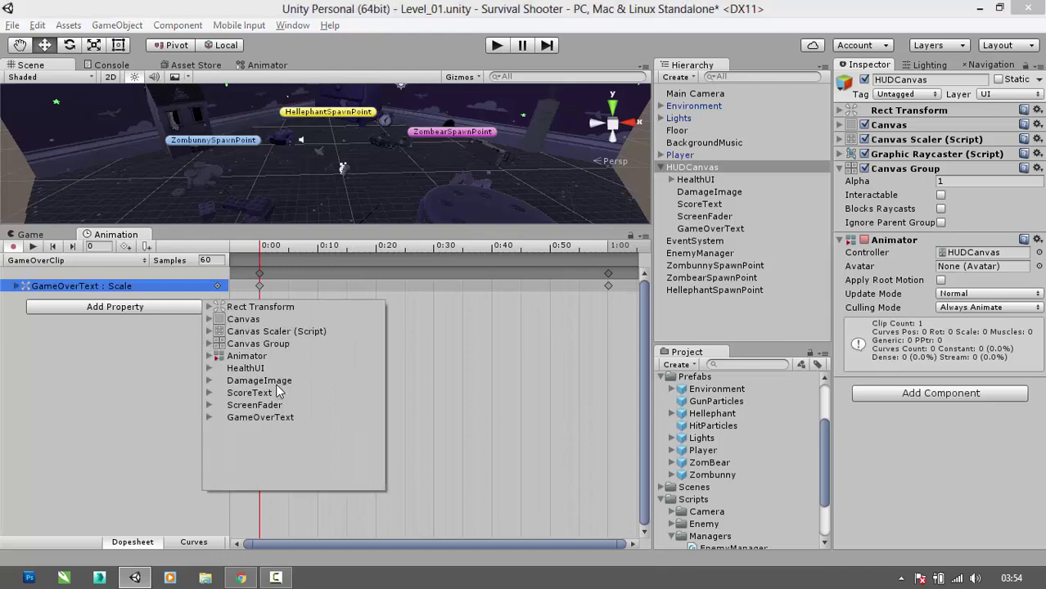
left_click(211, 418)
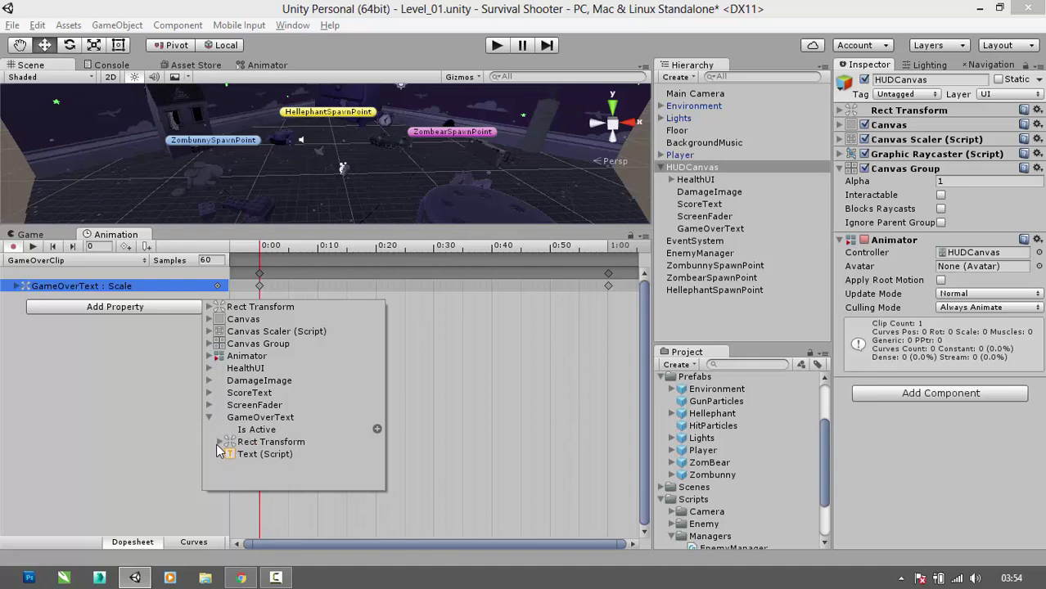
left_click(221, 453)
scroll(260, 447, "down", 1)
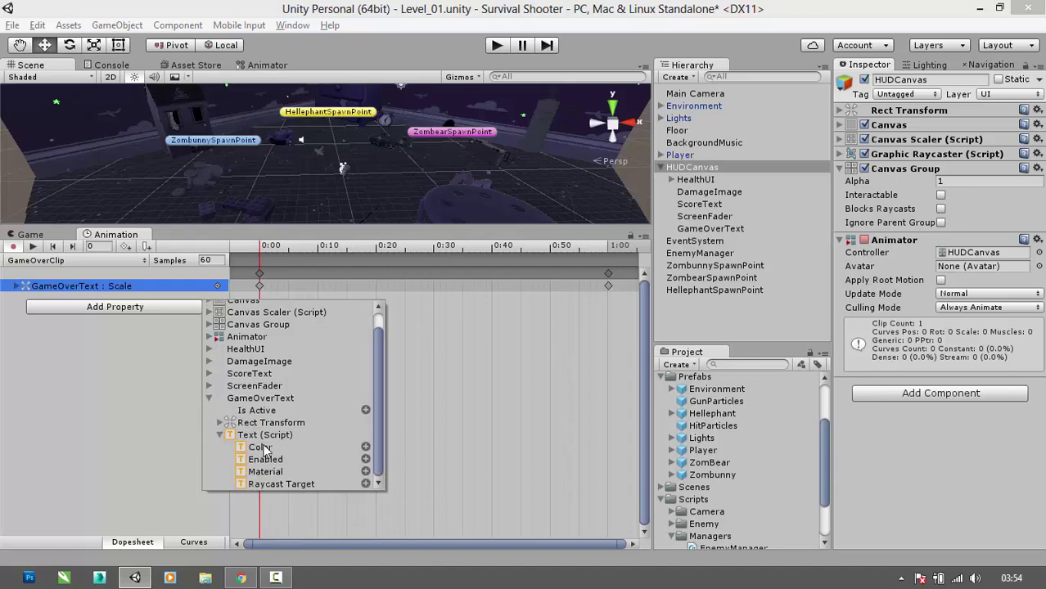
left_click(365, 448)
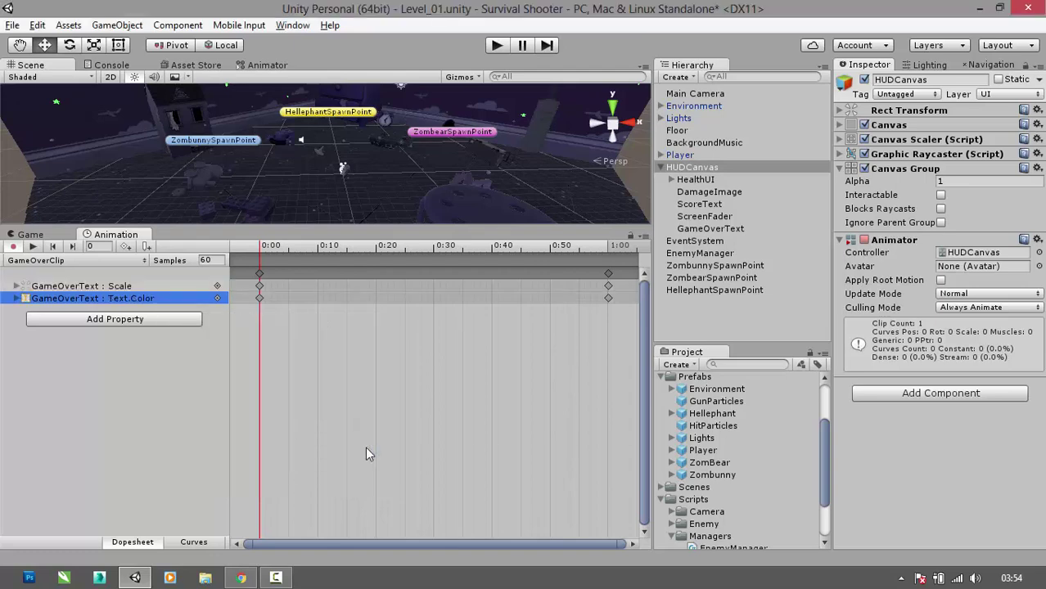
- Add a ScoreText Scale track to the clip
left_click(156, 324)
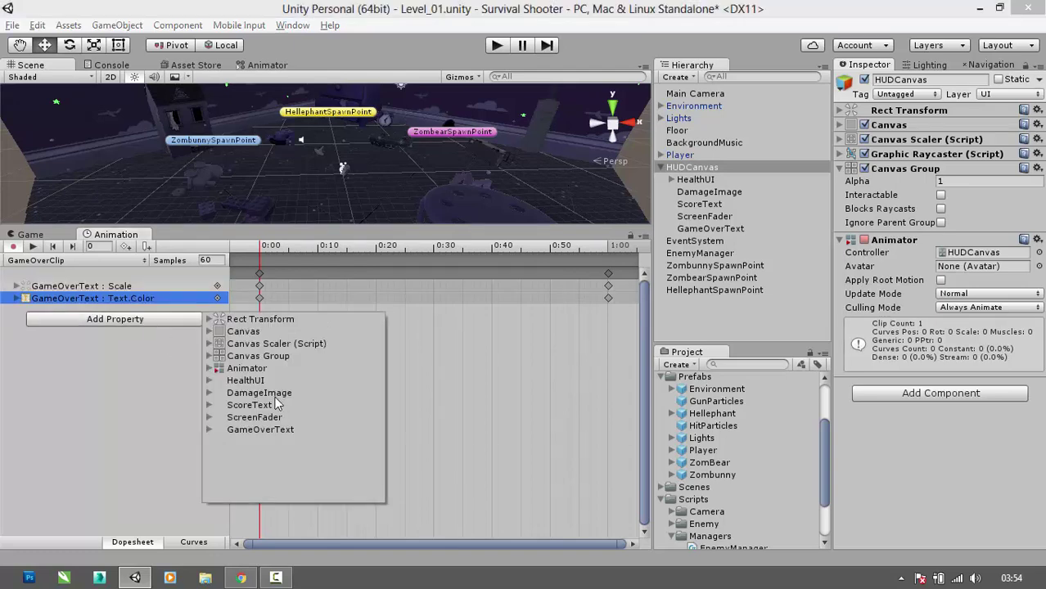
left_click(209, 409)
left_click(209, 405)
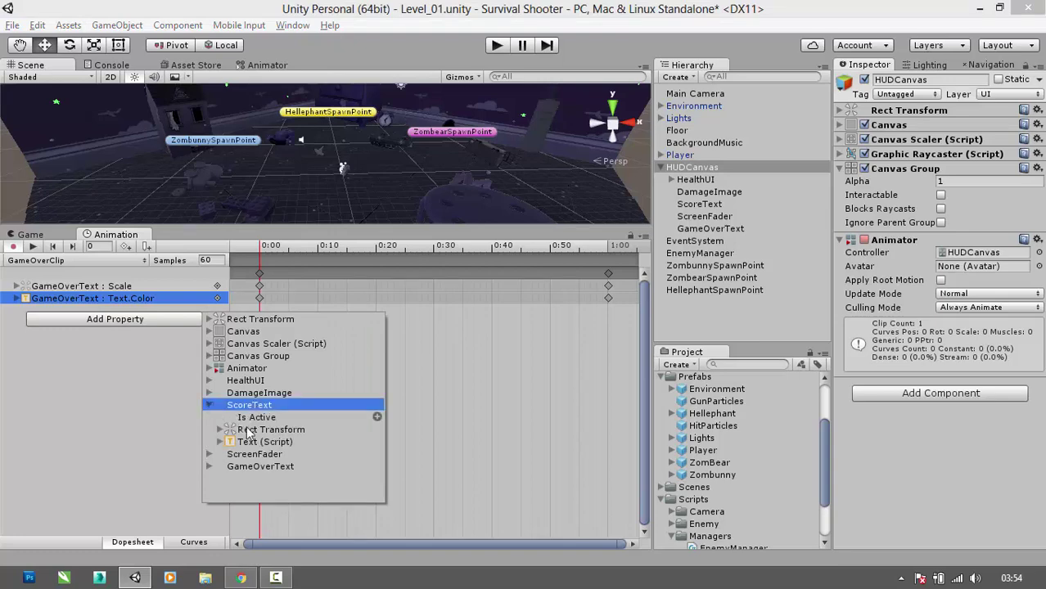
left_click(222, 430)
scroll(275, 437, "down", 3)
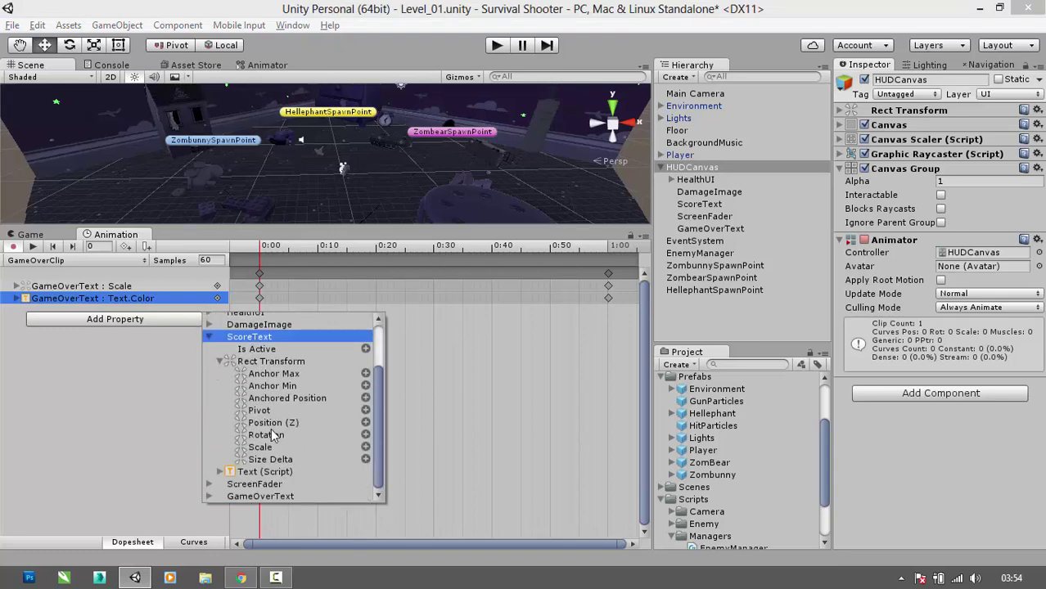
left_click(365, 447)
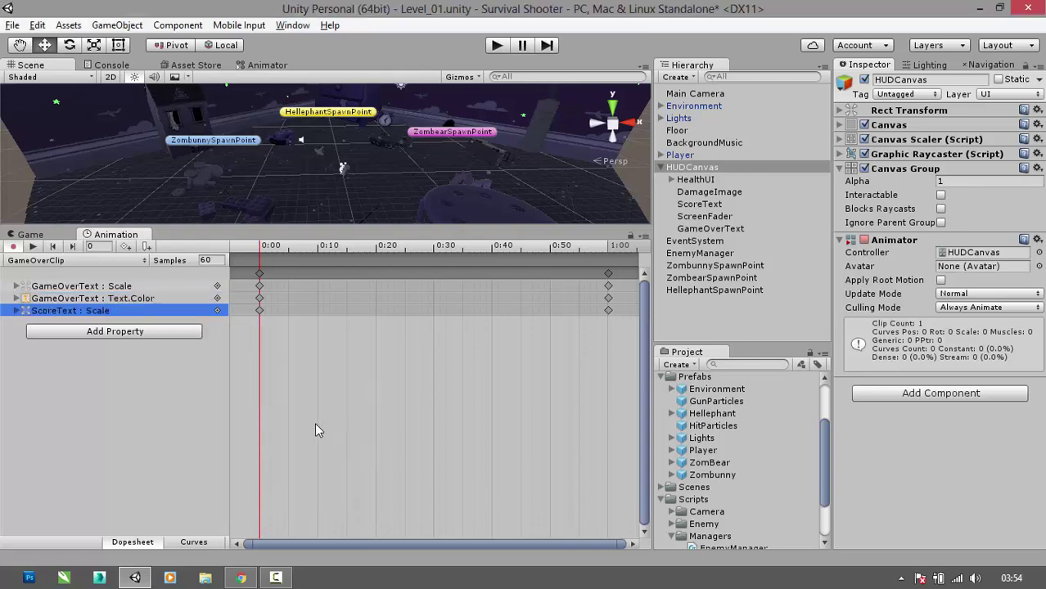
- Add the ScreenFader Image Color track, then select all keyframes at 1:00
left_click(176, 335)
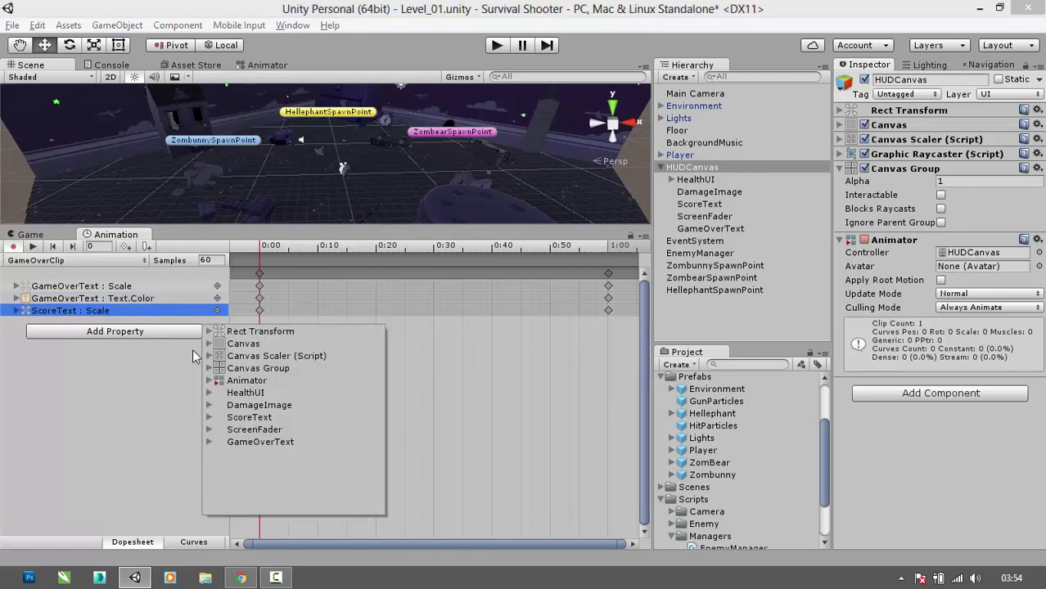
left_click(210, 417)
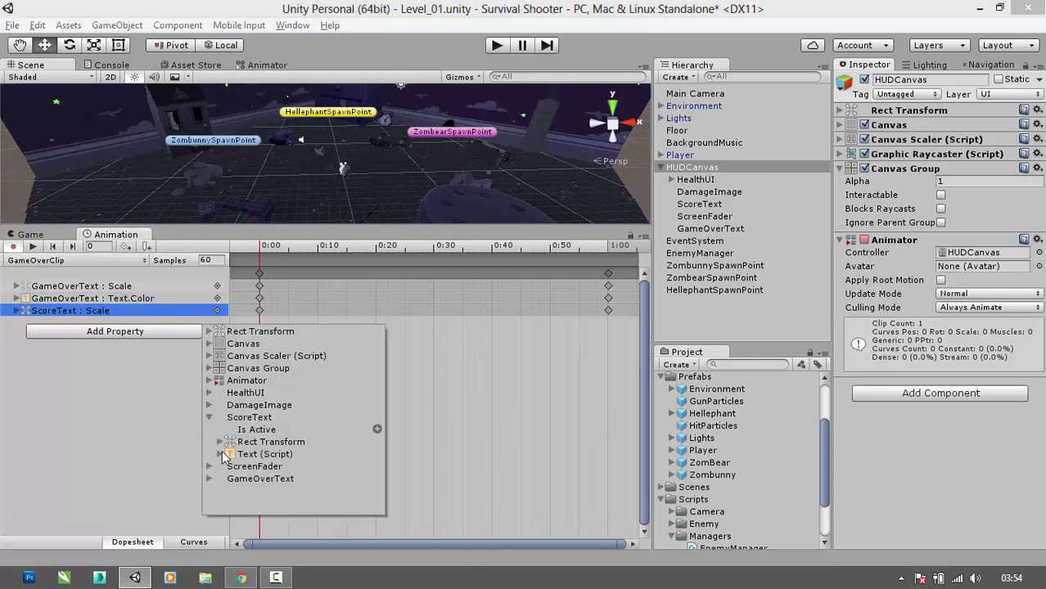
left_click(220, 454)
left_click(158, 336)
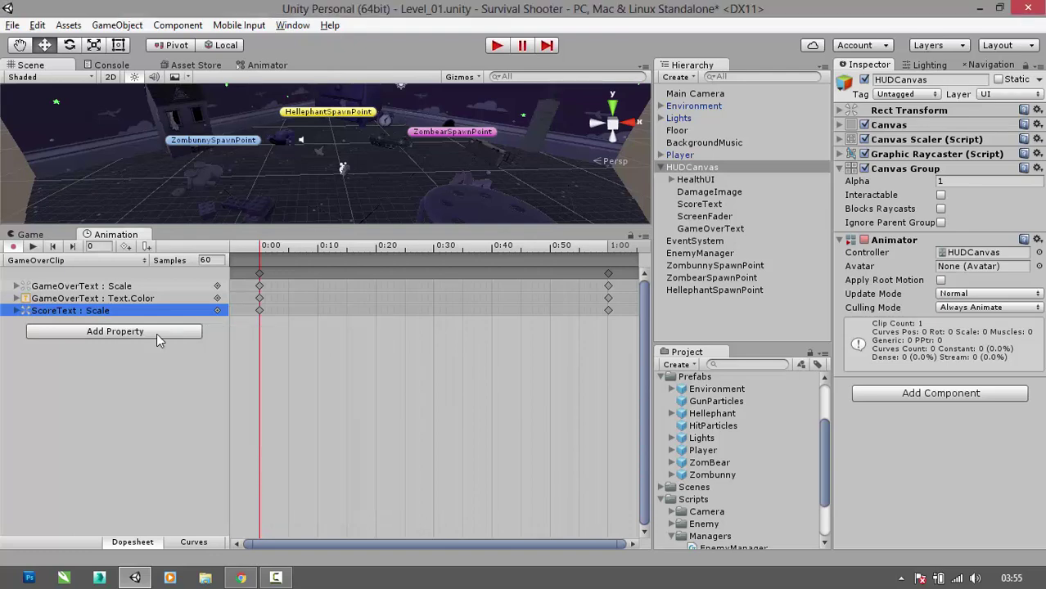
left_click(157, 336)
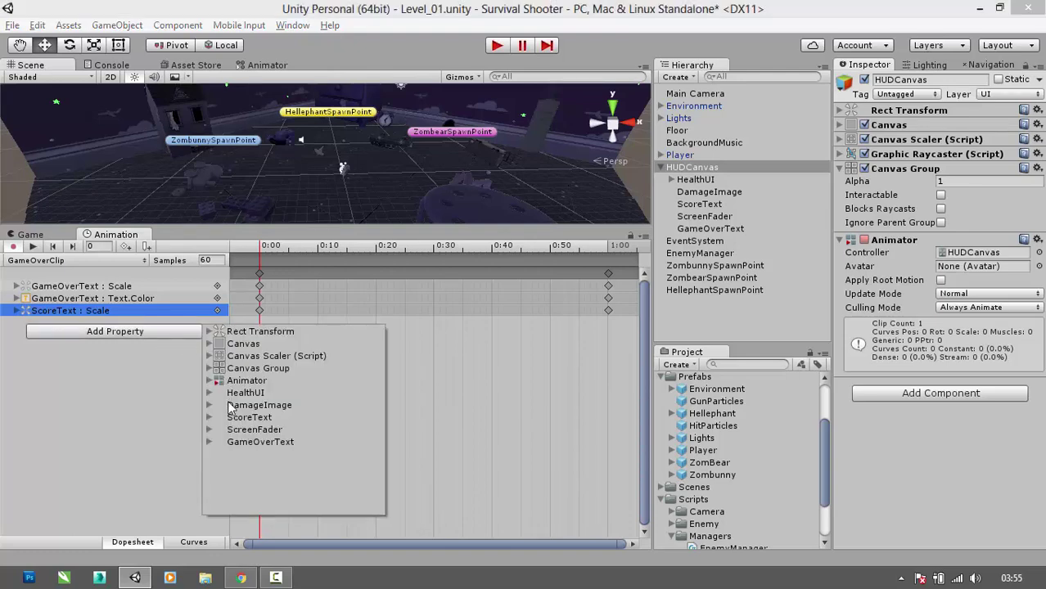
left_click(209, 430)
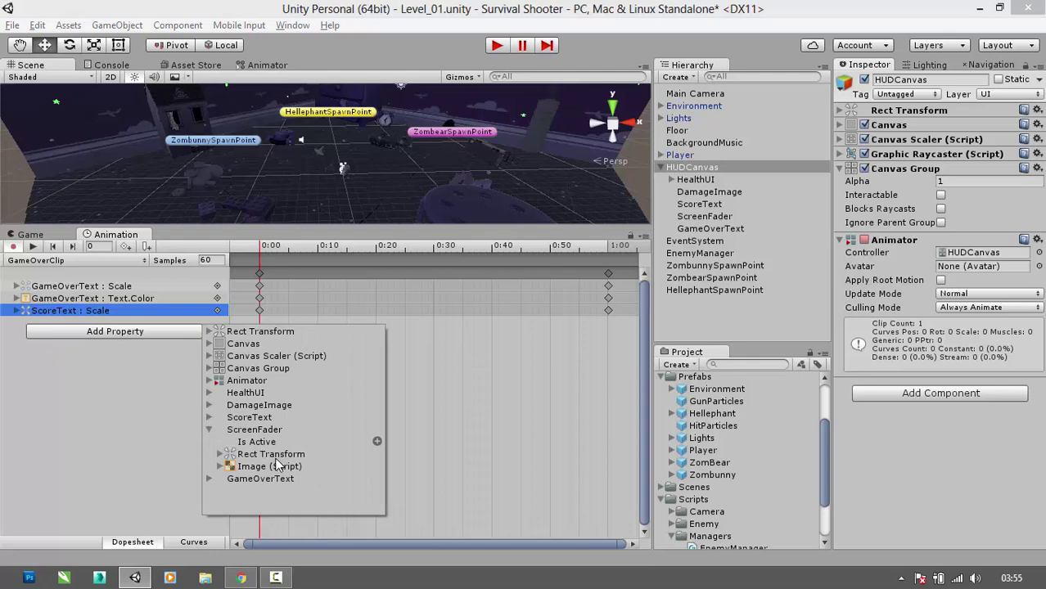
left_click(220, 466)
scroll(264, 472, "down", 1)
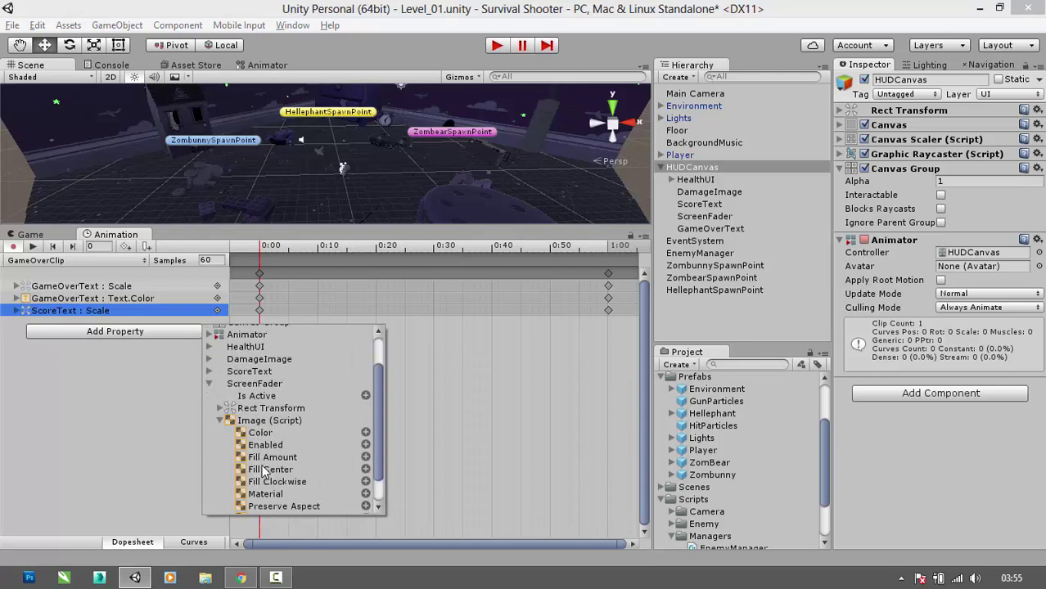
left_click(365, 432)
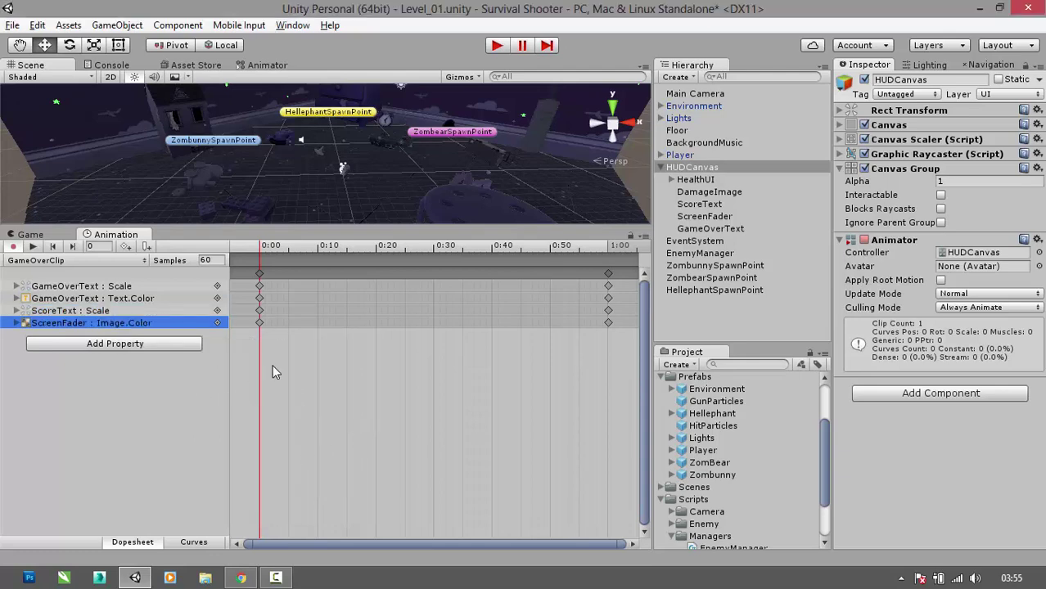
left_click(609, 273)
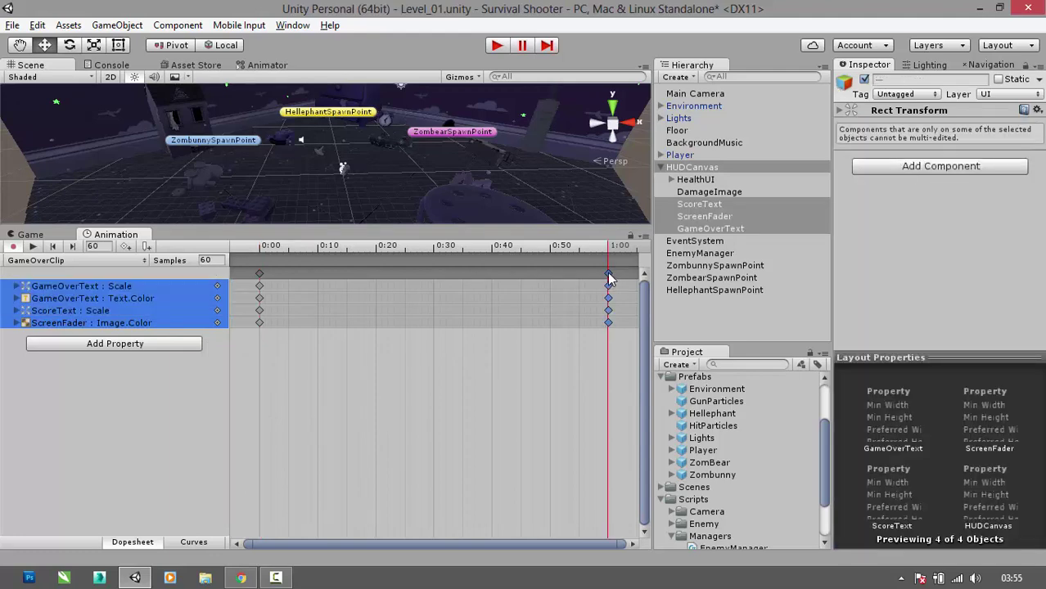
- Move all end keyframes from 1:00 to 0:30, set the playhead to 0:20, and select GameOverText Scale
left_click_drag(609, 278, 441, 297)
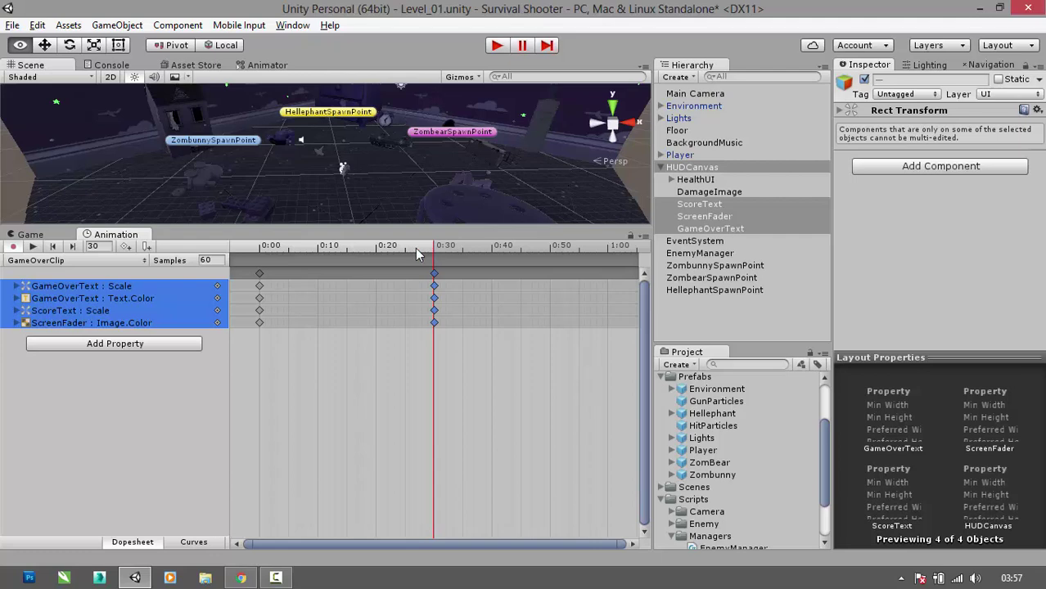
left_click_drag(415, 248, 373, 250)
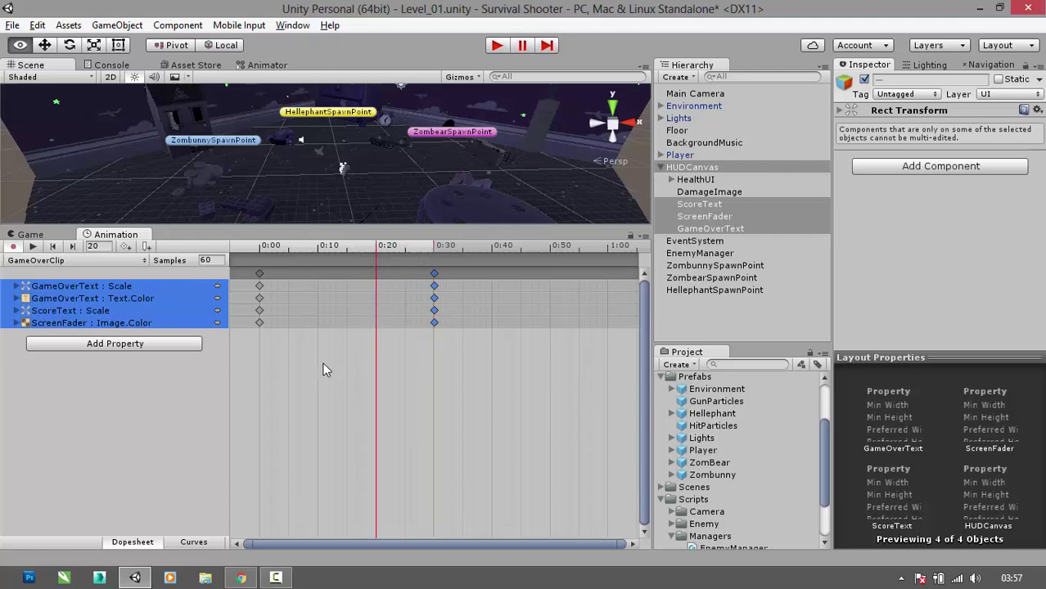
left_click(139, 286)
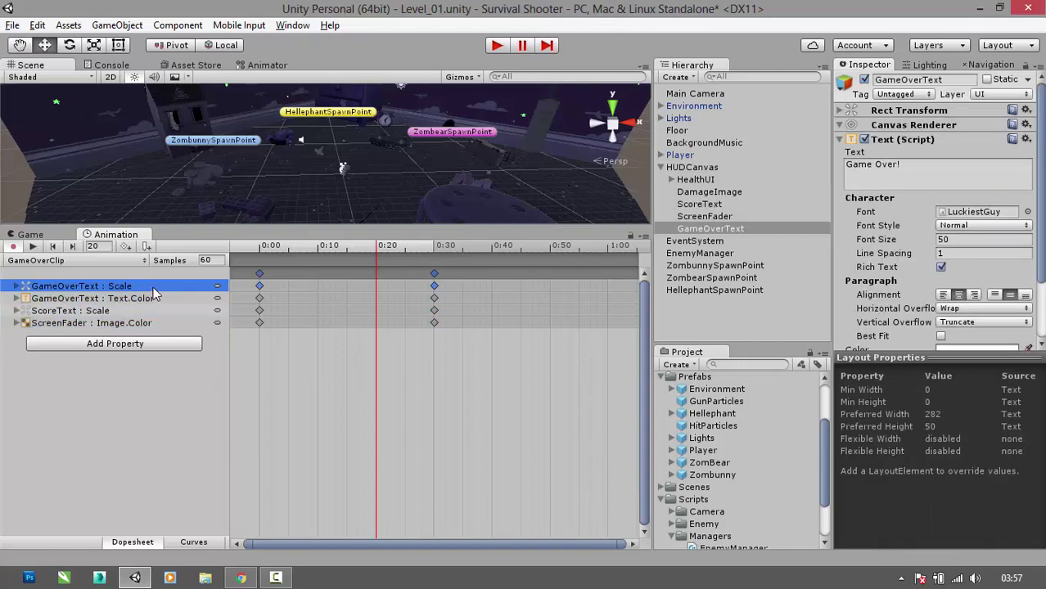
- Key GameOverText Scale at 0:20 and expand it into Scale.x, Scale.y and Scale.z tracks
left_click(125, 247)
left_click(17, 287)
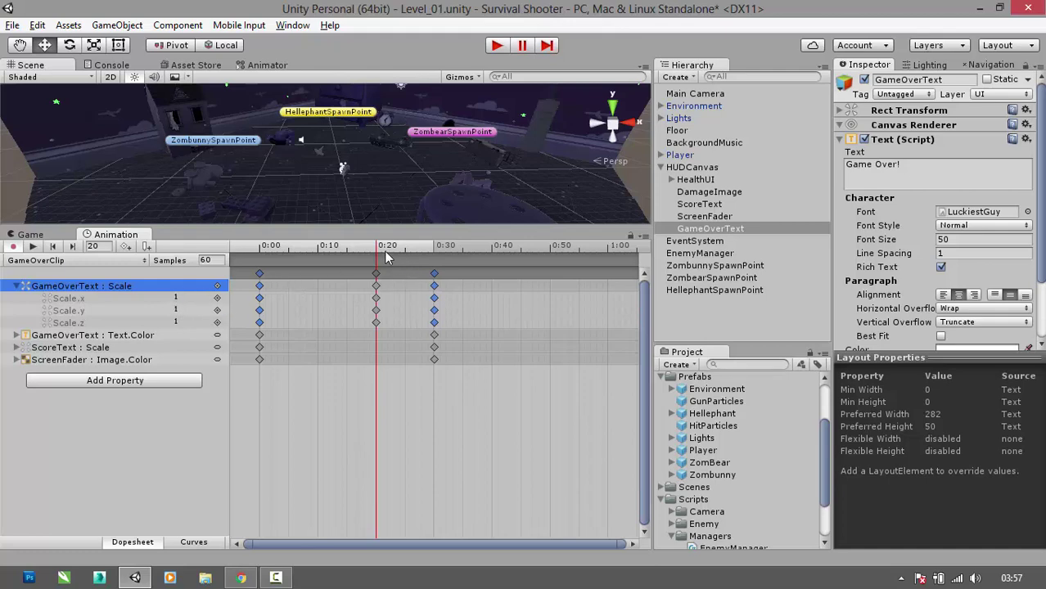
mouse_move(370, 252)
left_mouse_down()
mouse_move(259, 264)
mouse_move(371, 255)
mouse_move(377, 271)
left_mouse_up()
- Enter 0 for GameOverText Scale x, y and z at the 0:20 keyframe
left_click(177, 298)
type("0")
key("Tab")
type("0")
key("Tab")
type("0")
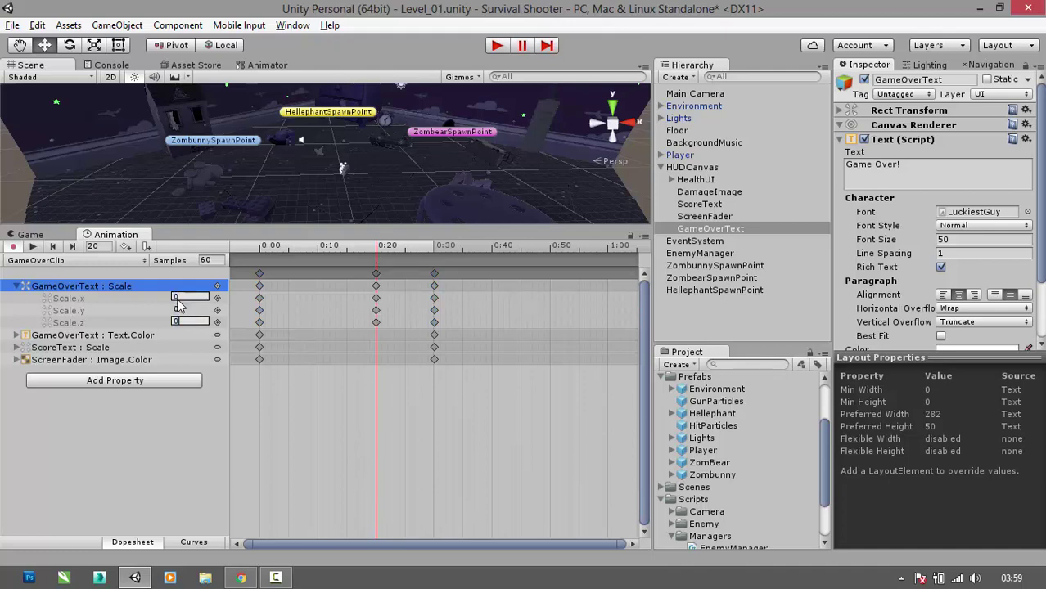
key("Return")
left_click(367, 255)
- Scrub the timeline to preview the scale animation, returning to the 0:20 keyframe
left_click_drag(366, 254, 416, 262)
scroll(396, 131, "up", 2)
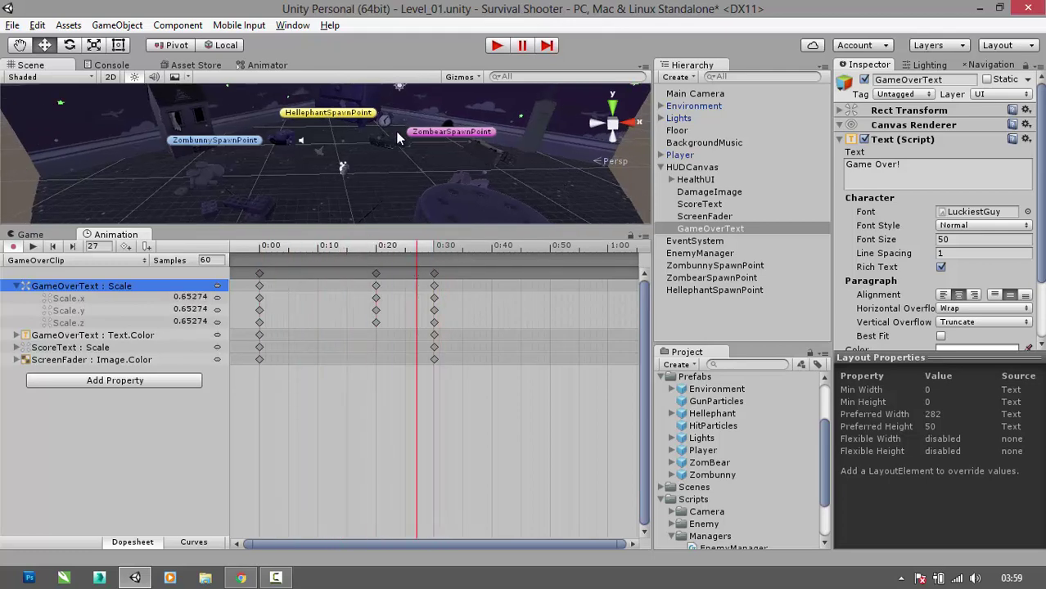
scroll(385, 133, "down", 3)
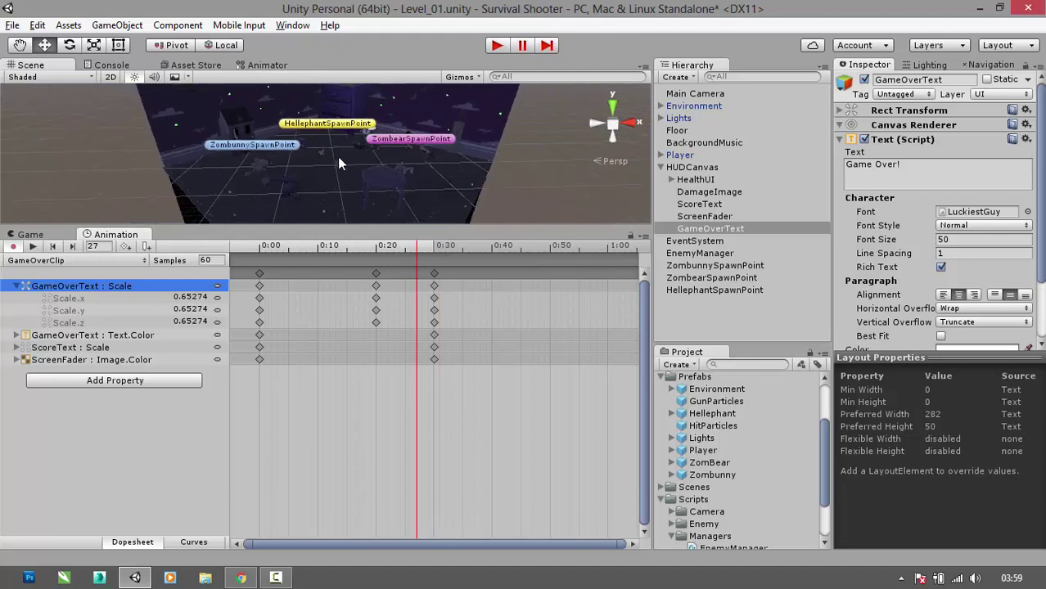
scroll(361, 168, "down", 5)
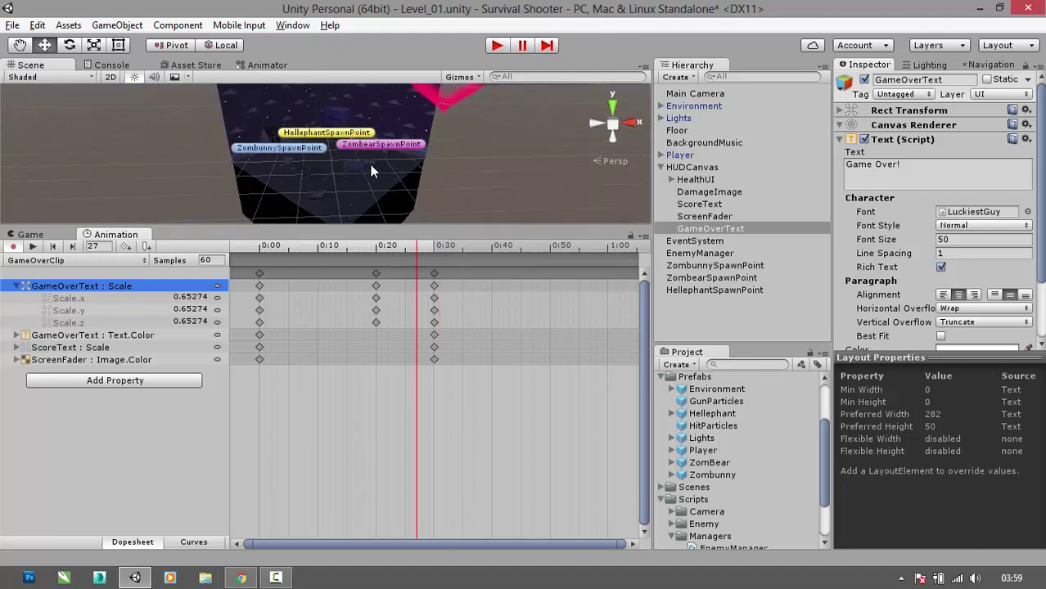
scroll(339, 165, "up", 5)
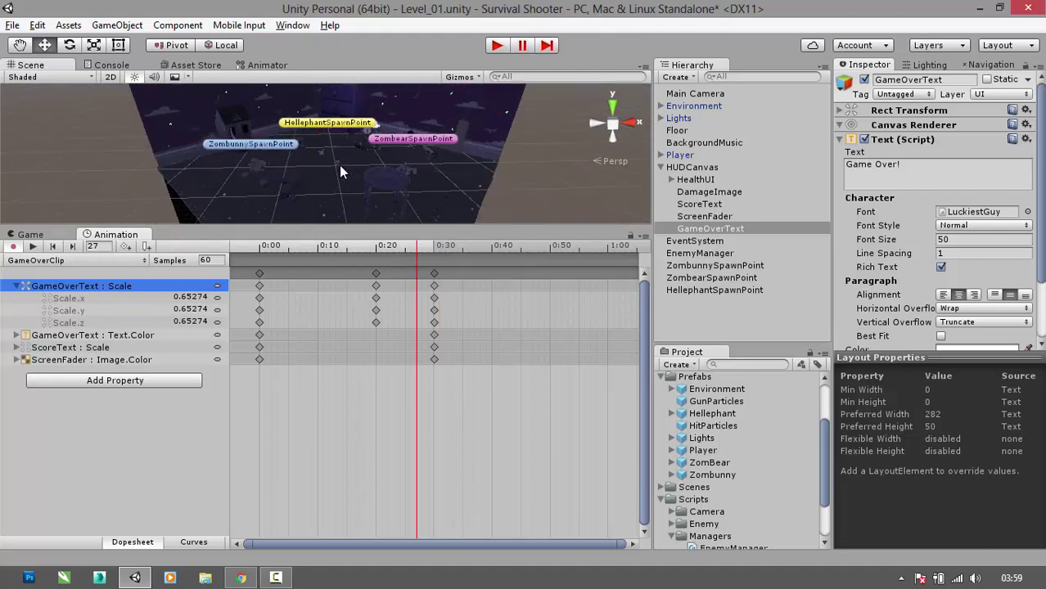
scroll(365, 197, "up", 2)
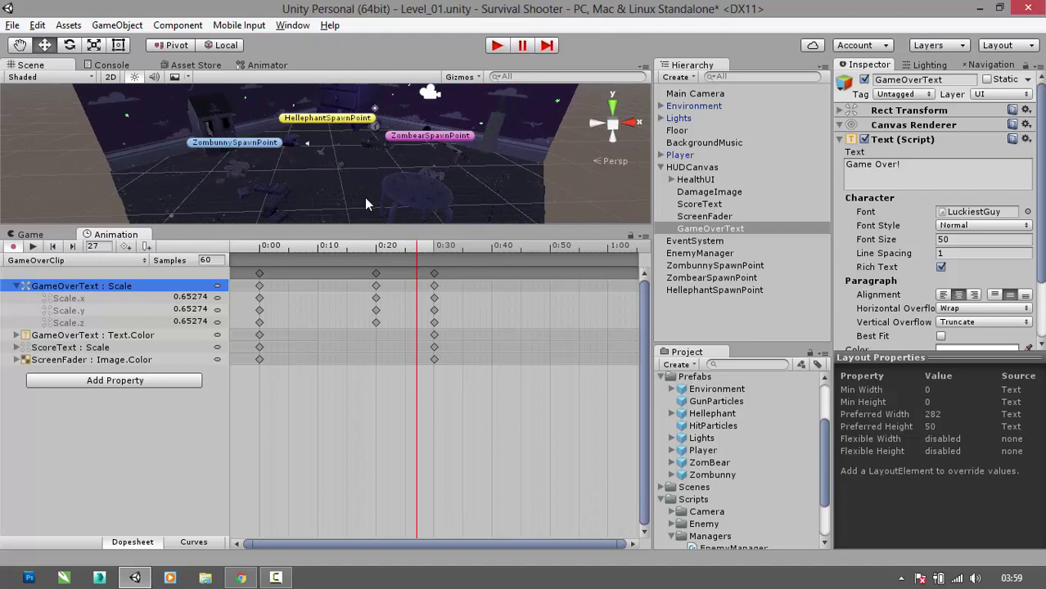
left_click(375, 251)
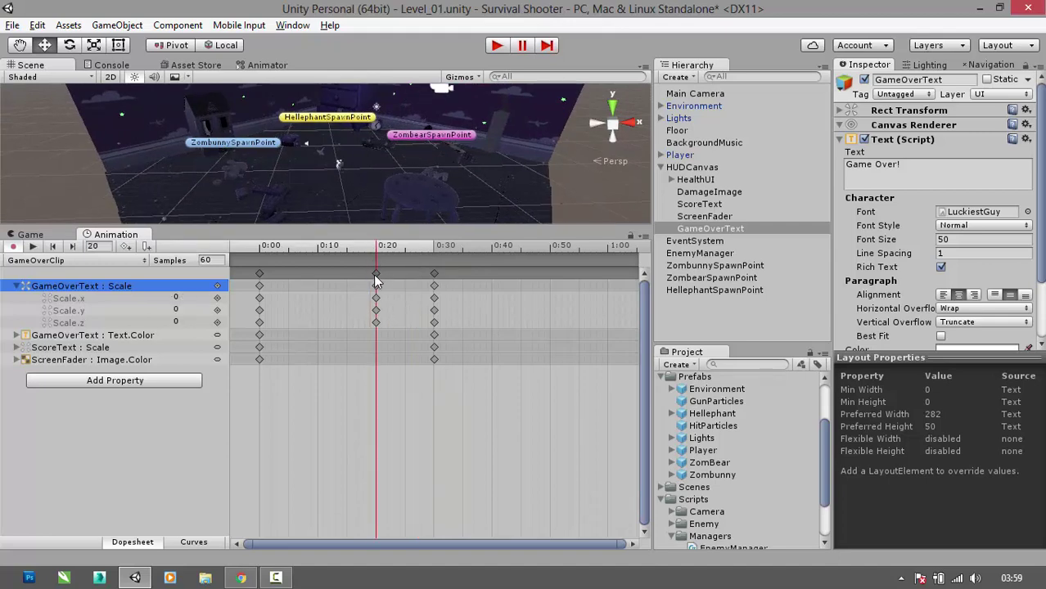
- Set GameOverText Scale x, y and z to 1 at 0:20 and preview the change
left_click(176, 298)
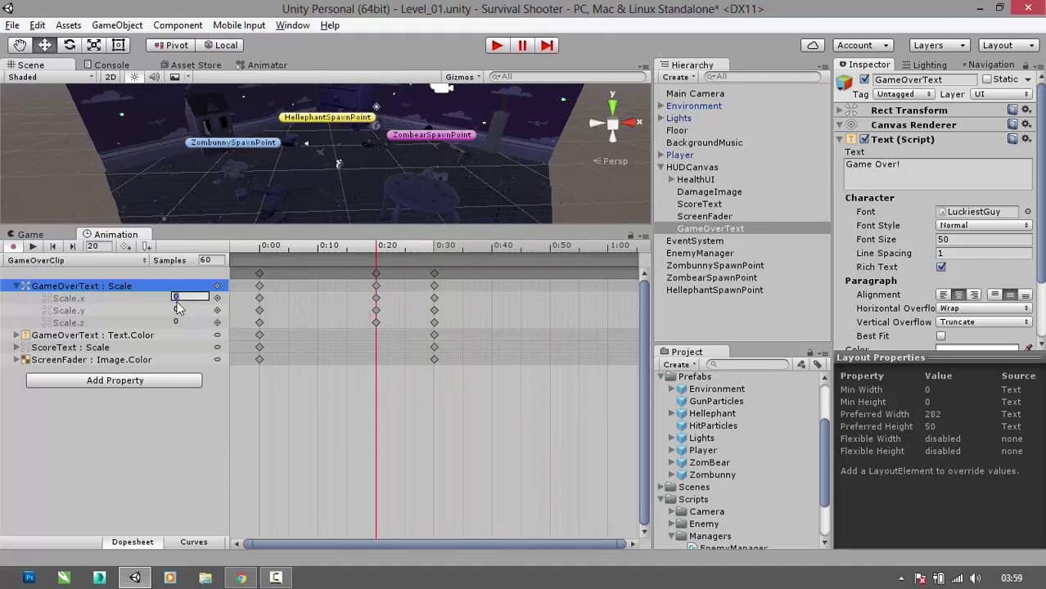
type("1")
key("Tab")
type("1")
key("Tab")
type("1")
left_click(305, 411)
mouse_move(377, 249)
left_mouse_down()
mouse_move(346, 243)
mouse_move(376, 246)
left_mouse_up()
- Re-enter 0 for Scale.x and Scale.y at 0:20, moving on to Scale.z
left_click(181, 296)
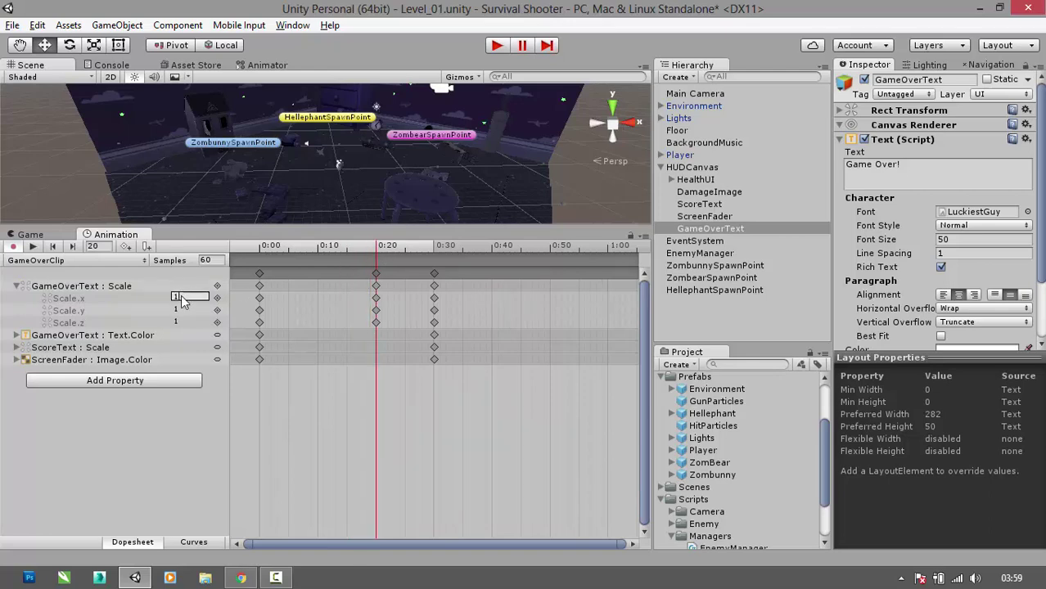
type("0")
key("Tab")
type("0")
key("Tab")
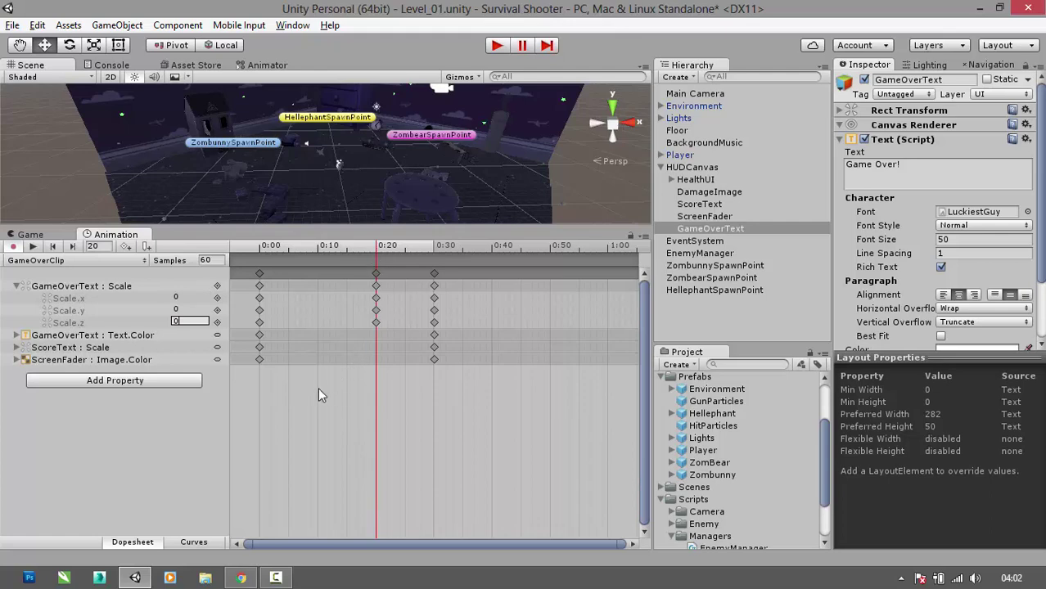
- Set the GameOverText Rect Transform Scale X, Y and Z to 1.2 at the 0:20 keyframe
key("Return")
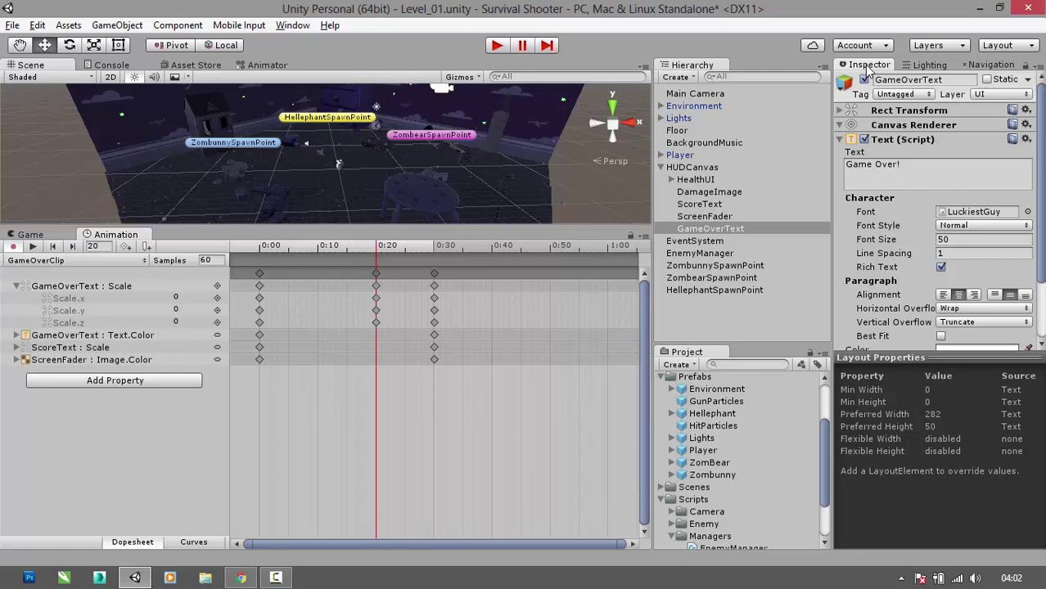
scroll(1038, 212, "down", 3)
scroll(1038, 220, "down", 2)
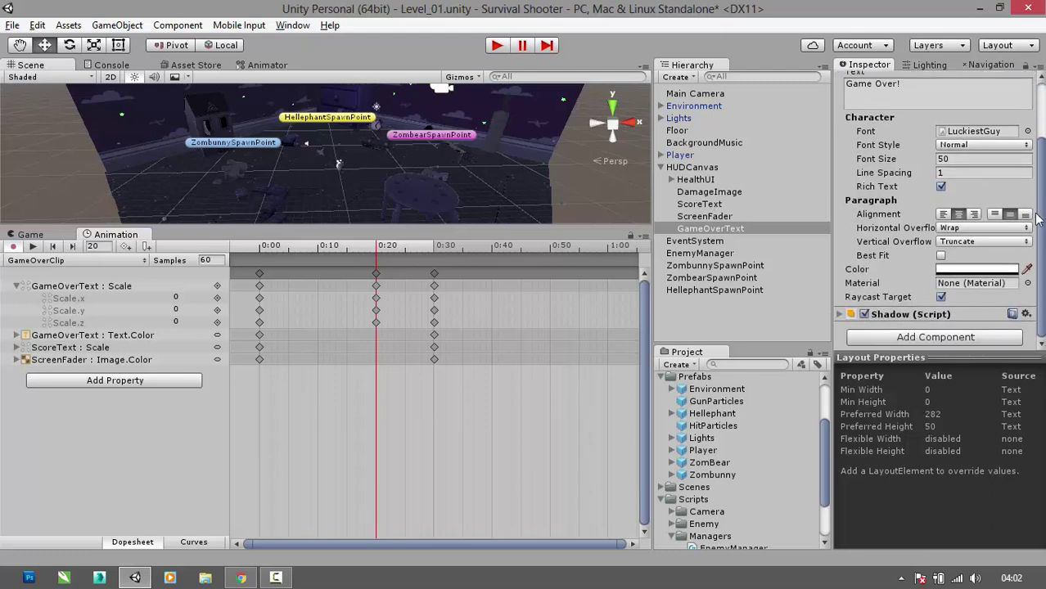
scroll(1034, 164, "up", 6)
left_click(839, 111)
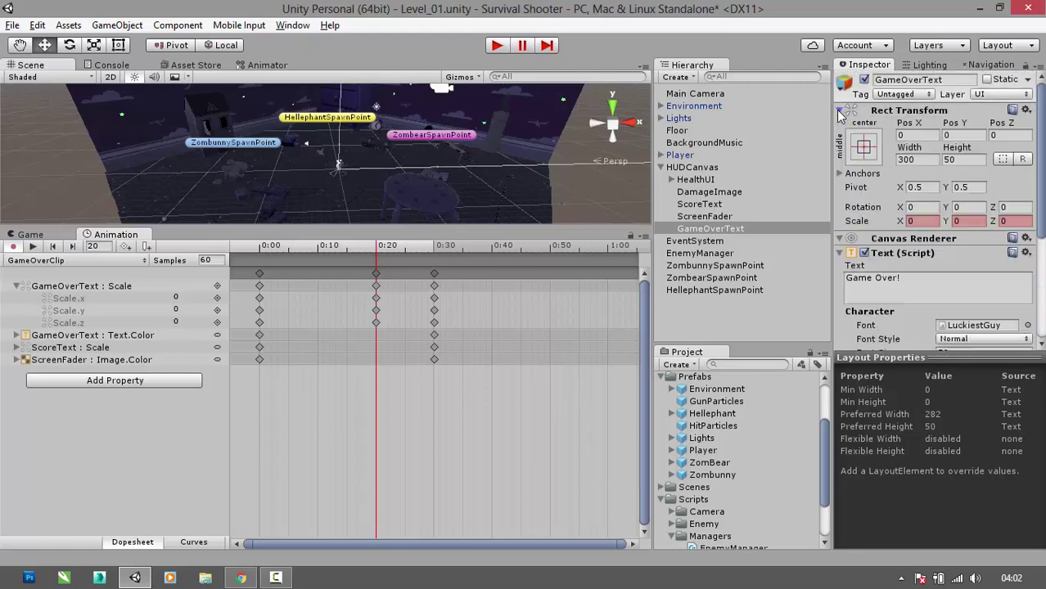
left_click(917, 221)
type("1.2")
key("Tab")
type("1.21")
key("BackSpace")
key("Tab")
type("1.2")
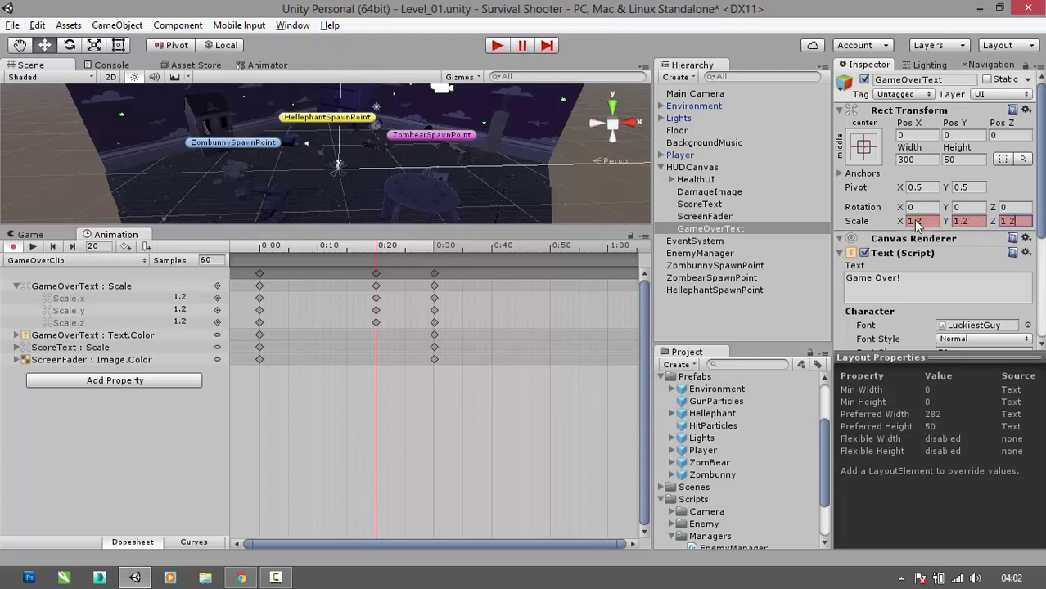
- Expand GameOverText Text.Color and set its alpha to 1 at the 0:30 keyframe
left_click(17, 287)
left_click(56, 300)
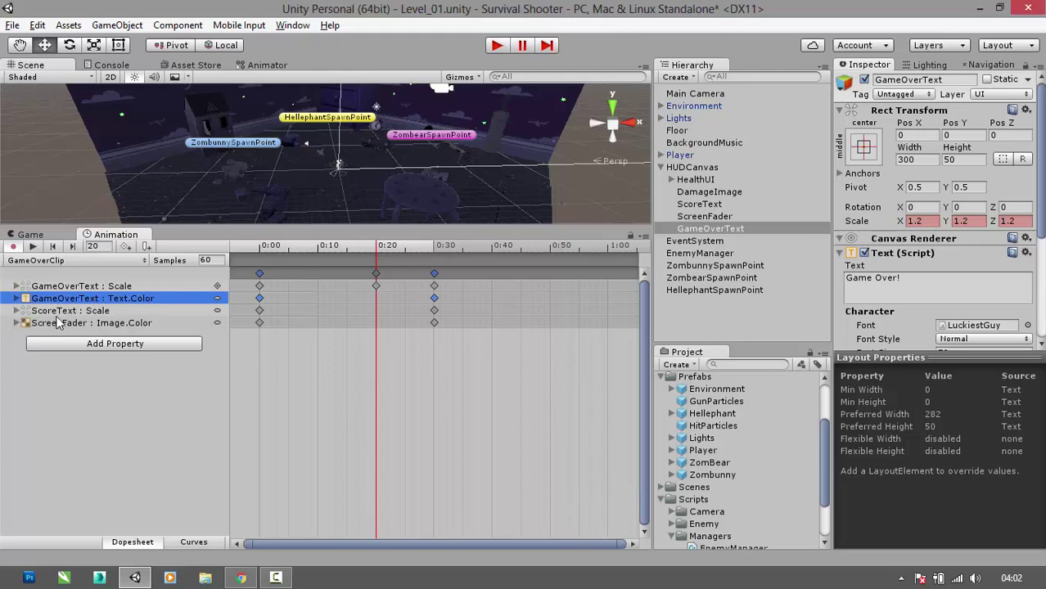
left_click(17, 299)
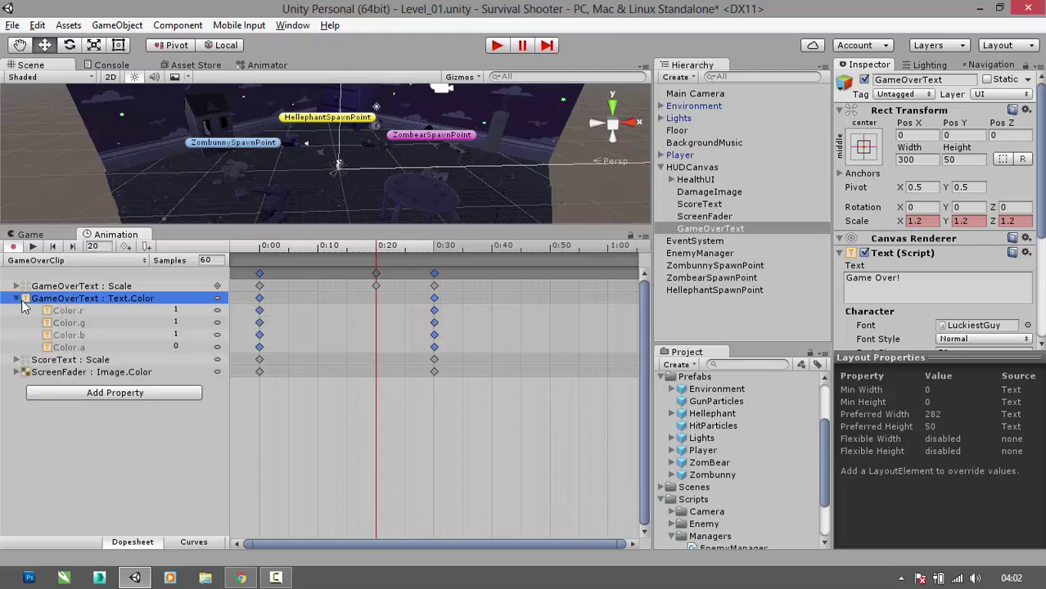
left_click_drag(378, 247, 436, 252)
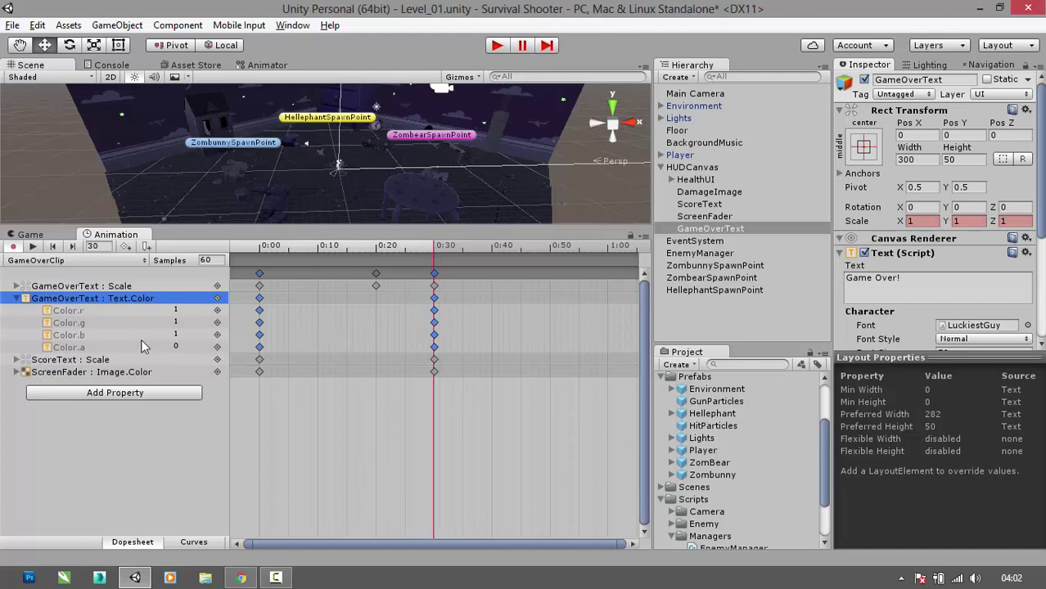
left_click(177, 346)
double_click(178, 346)
type("1")
left_click(176, 372)
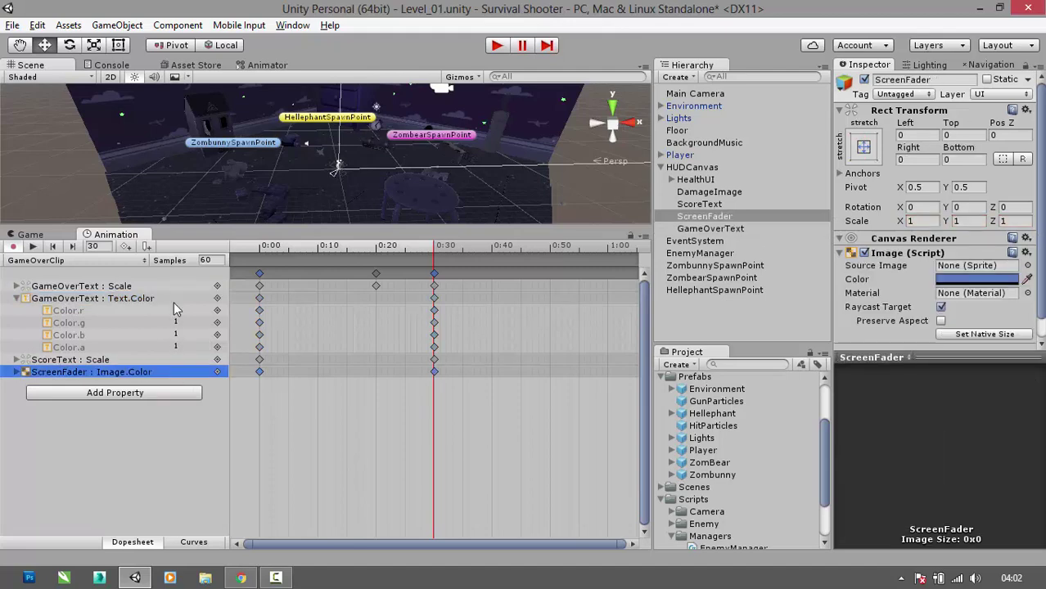
- Set the ScreenFader Image.Color alpha to 1 at the 0:30 keyframe
left_click(179, 345)
left_click(16, 373)
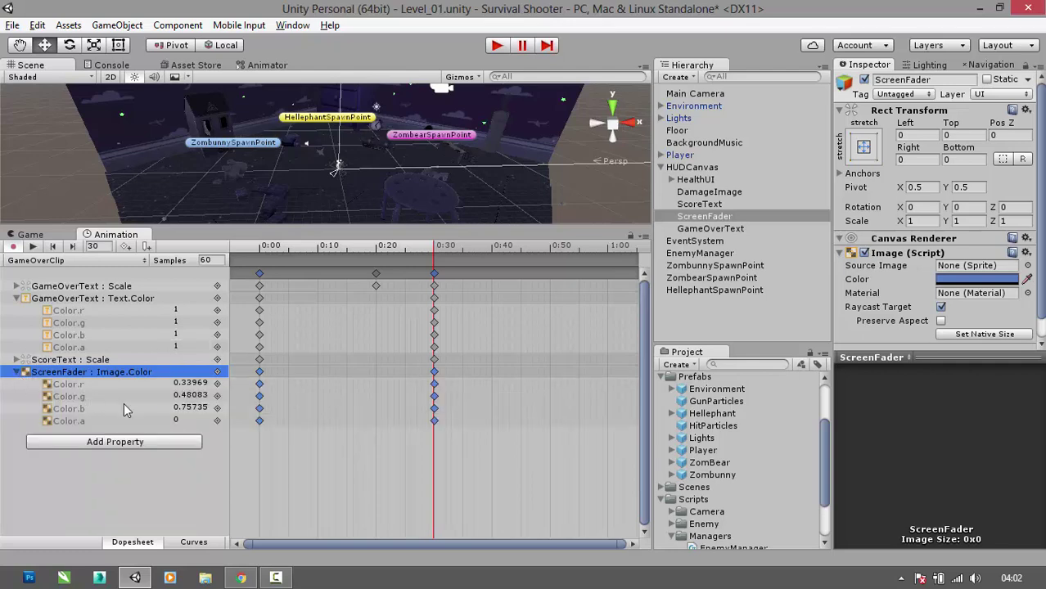
left_click(179, 420)
double_click(180, 420)
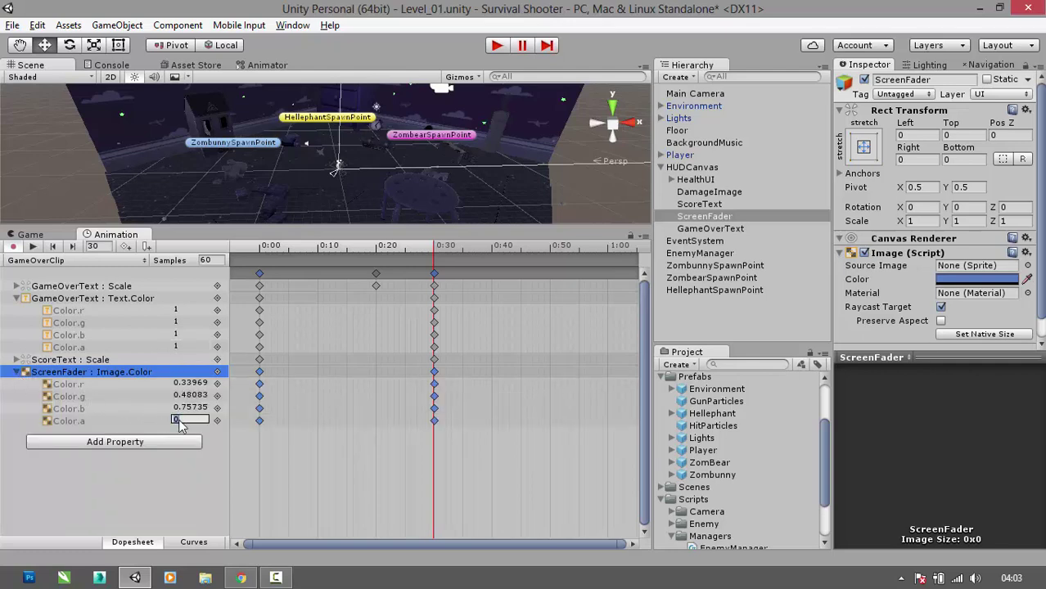
type("1")
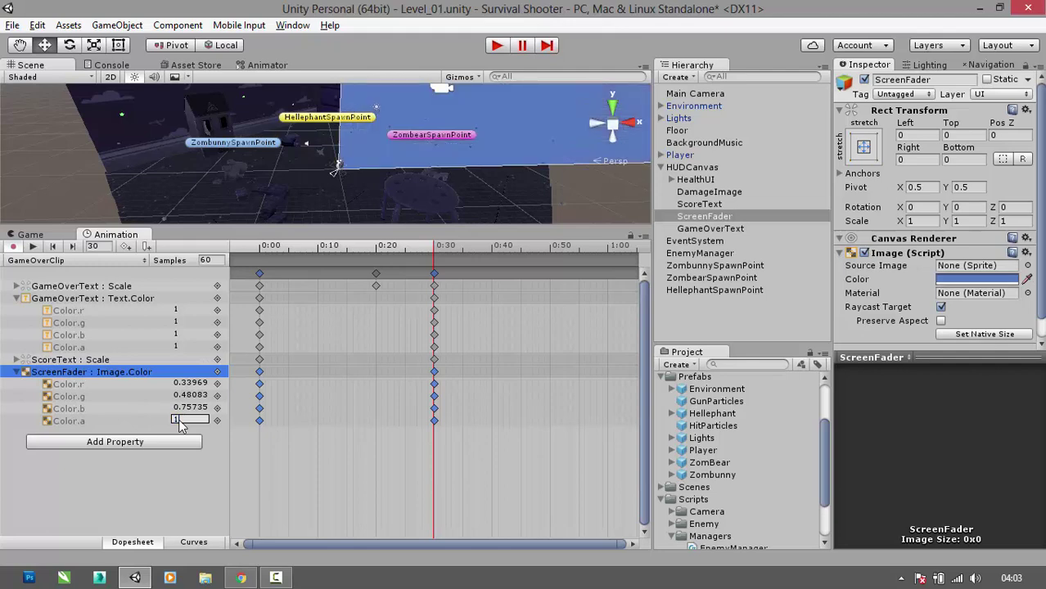
- Set the ScoreText Scale x, y and z to 0.8
left_click(16, 360)
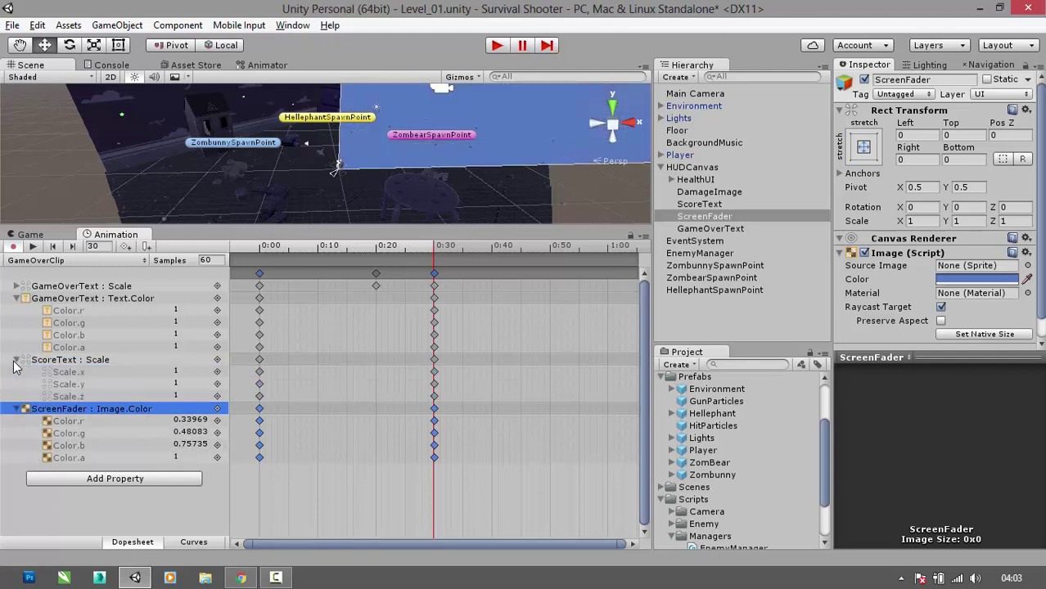
left_click(178, 371)
type("0.8")
key("Tab")
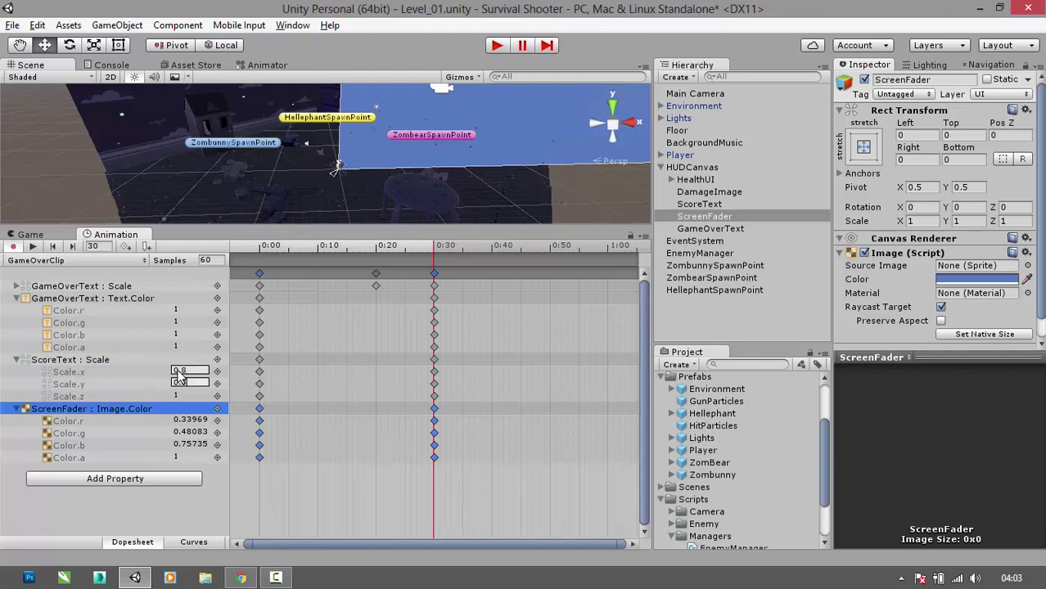
key("Tab")
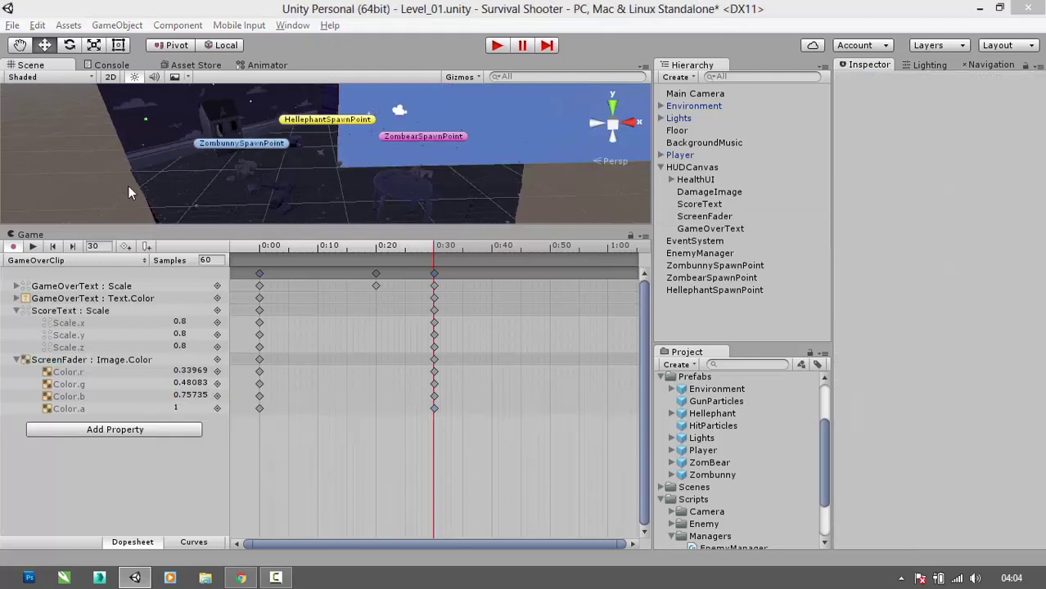
- Dock the Animation window above the Game view and play a preview of the Game Over fade
left_click_drag(128, 185, 103, 69)
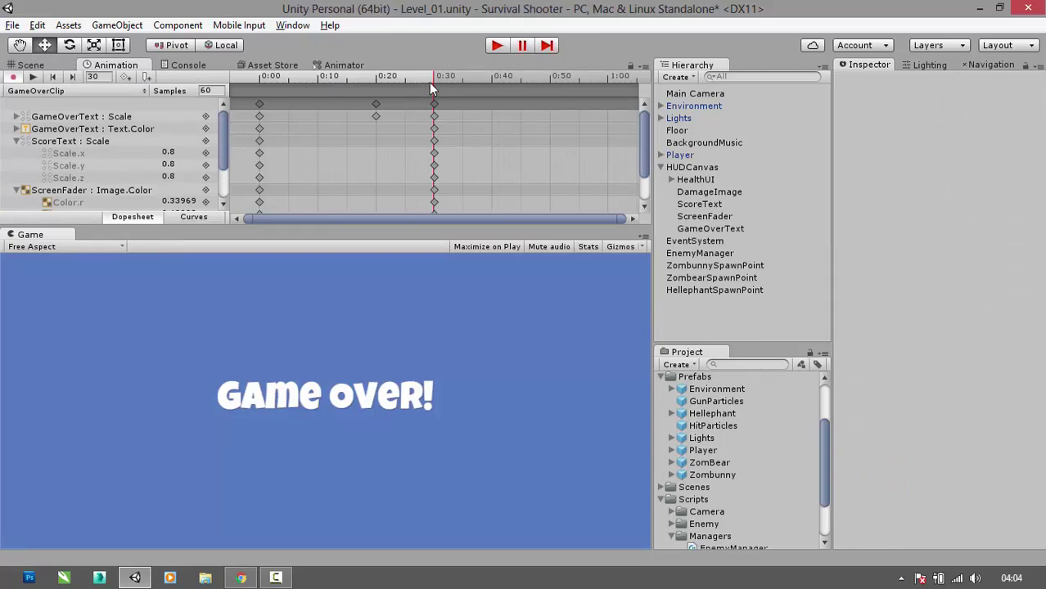
left_click_drag(389, 88, 433, 104)
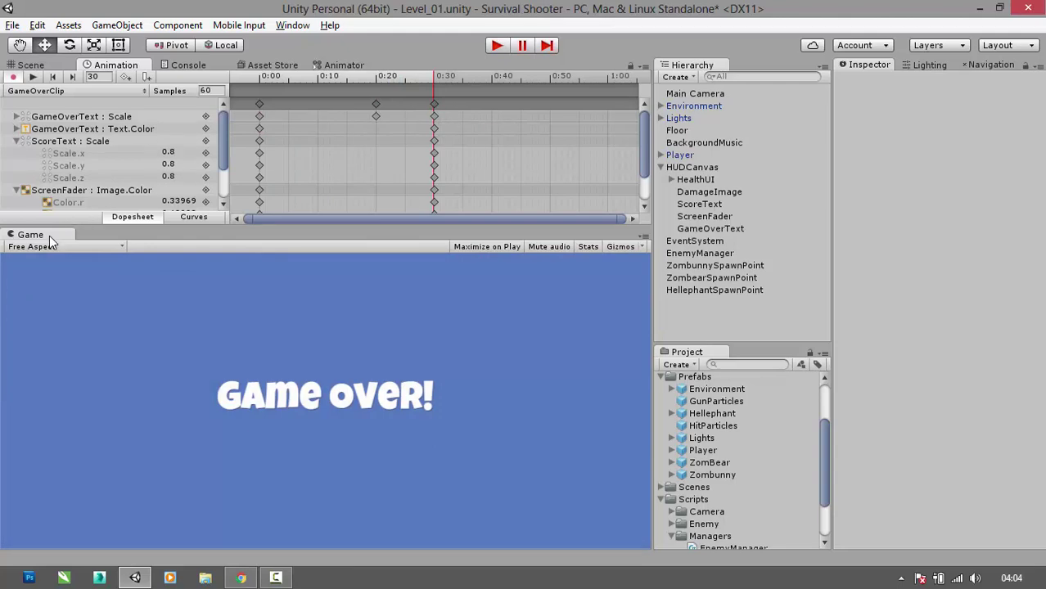
left_click(33, 78)
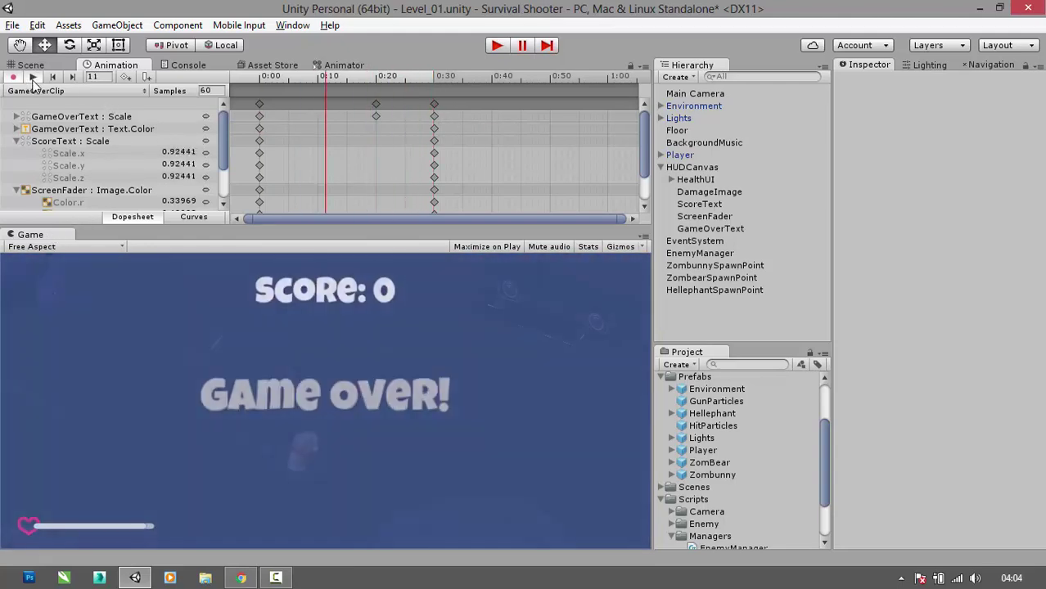
left_click(32, 78)
left_click_drag(366, 231, 366, 305)
- Drag all GameOverClip keyframes later so the animation starts at 1:30
left_click(260, 104)
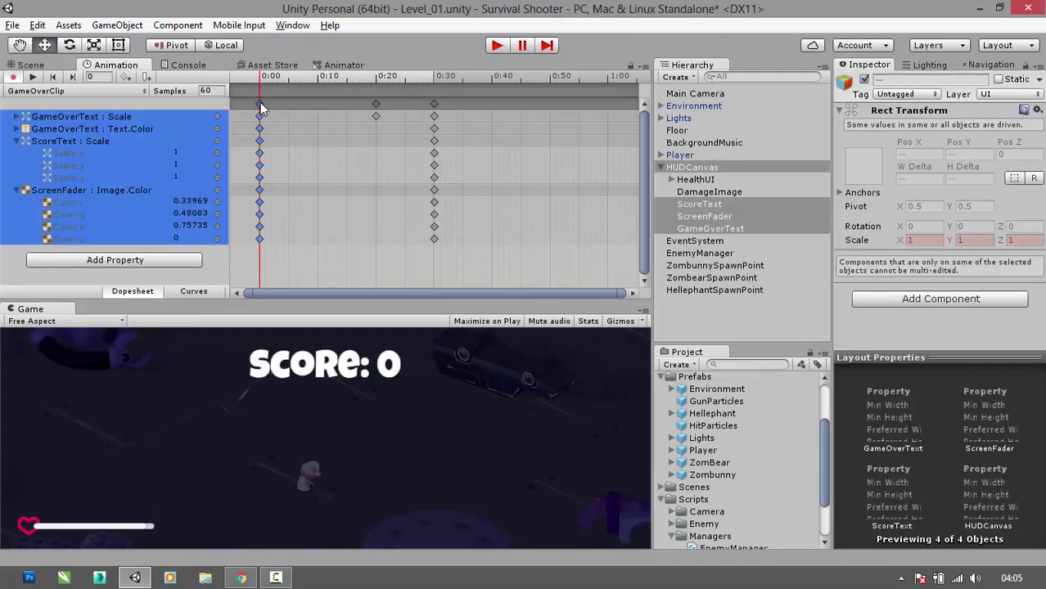
left_click(375, 104)
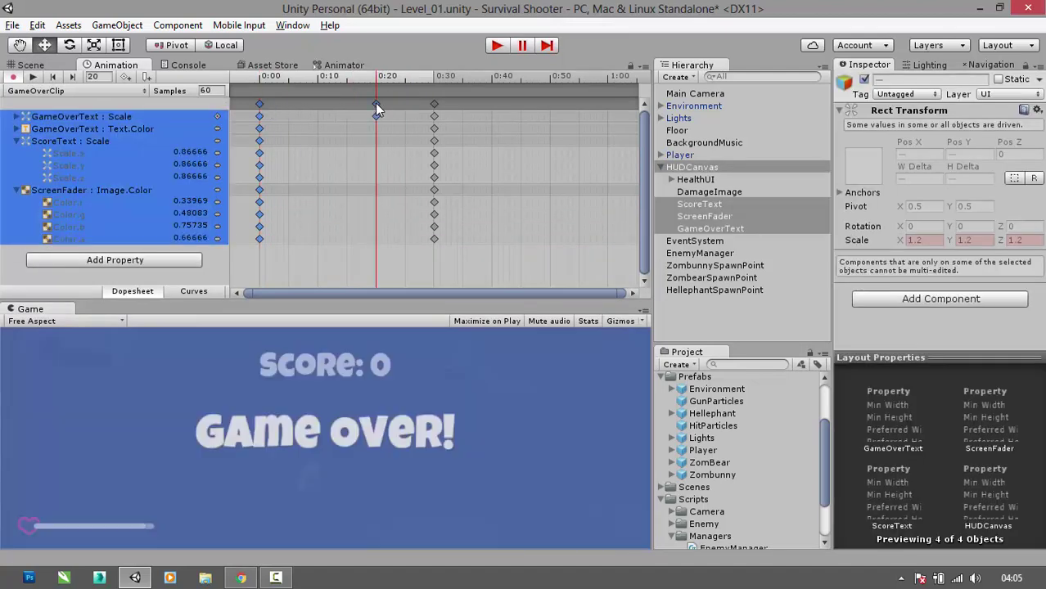
left_click(433, 104)
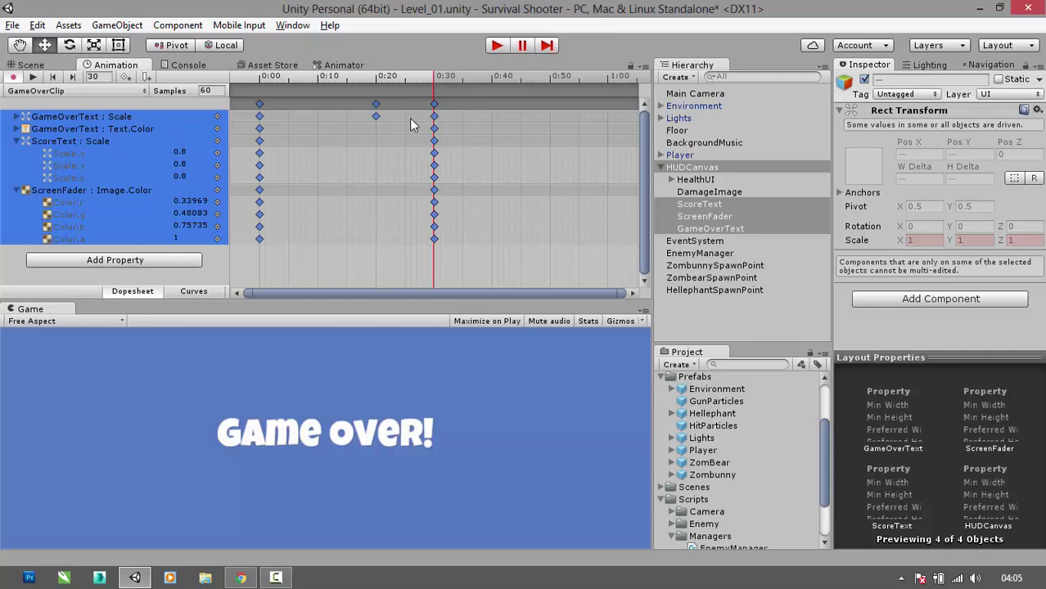
scroll(382, 147, "down", 5)
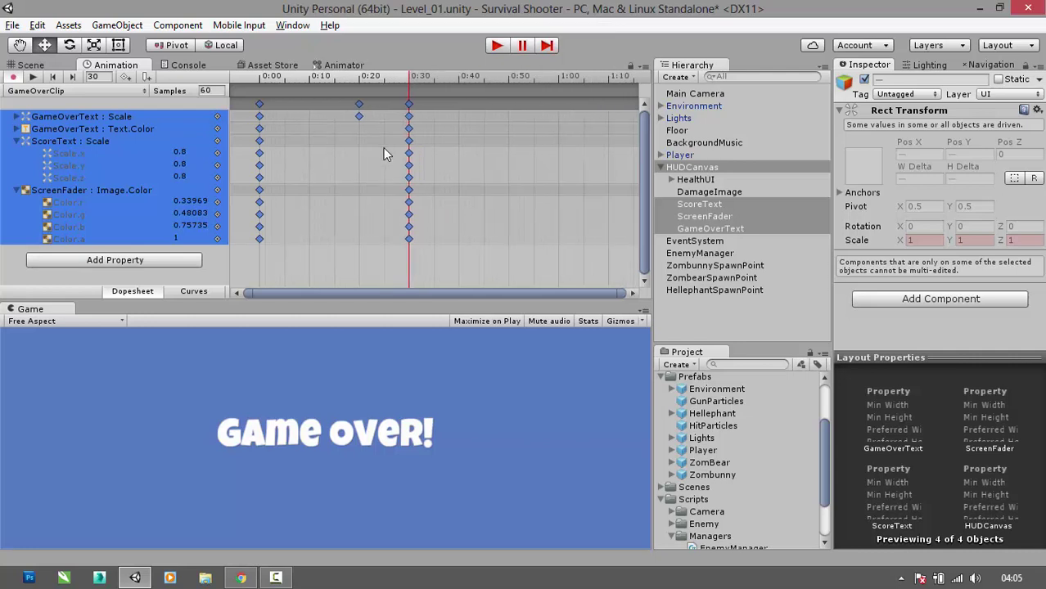
scroll(383, 147, "down", 3)
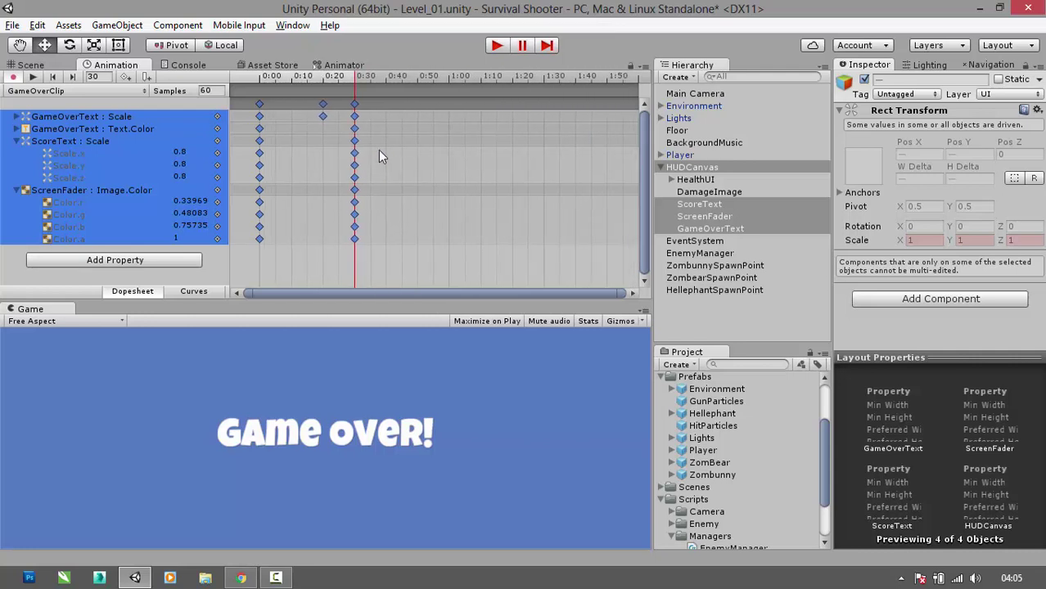
left_click(260, 107)
left_click_drag(259, 109, 536, 109)
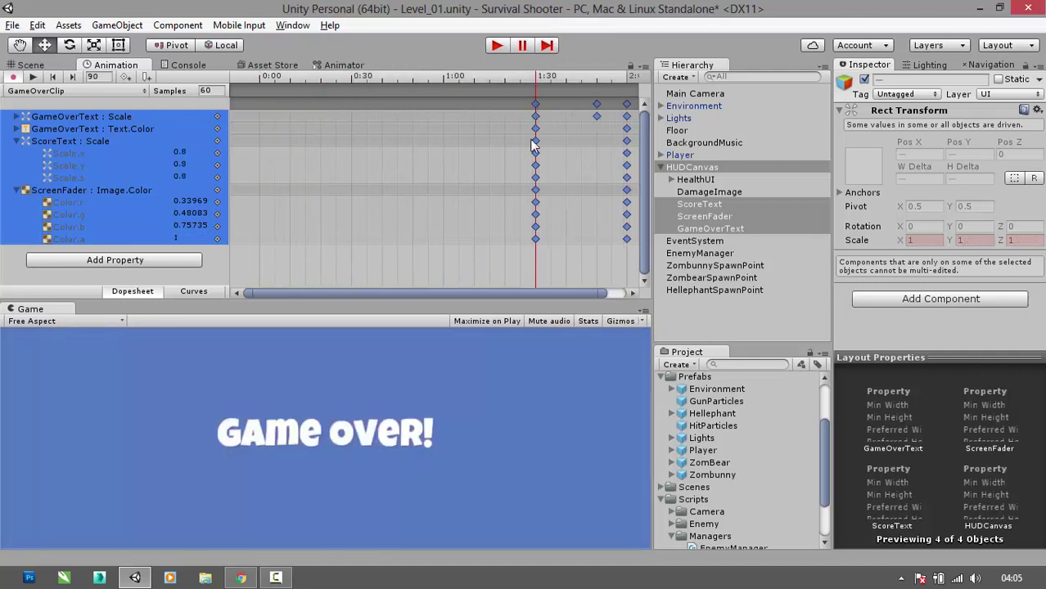
- Stop animation recording, collapse the tracks and return to the Scene view
left_click(13, 77)
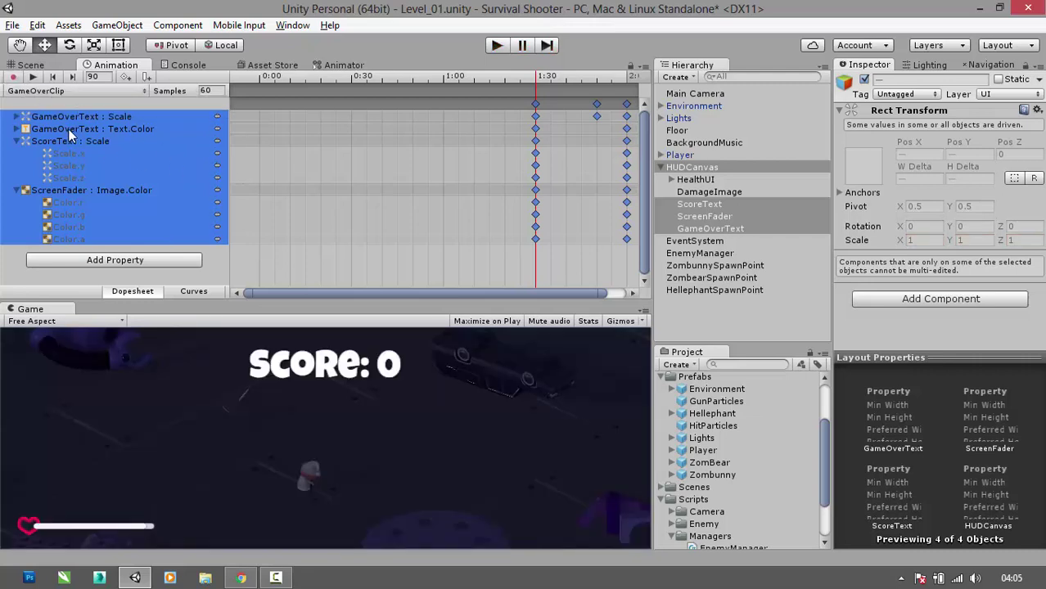
left_click(16, 141)
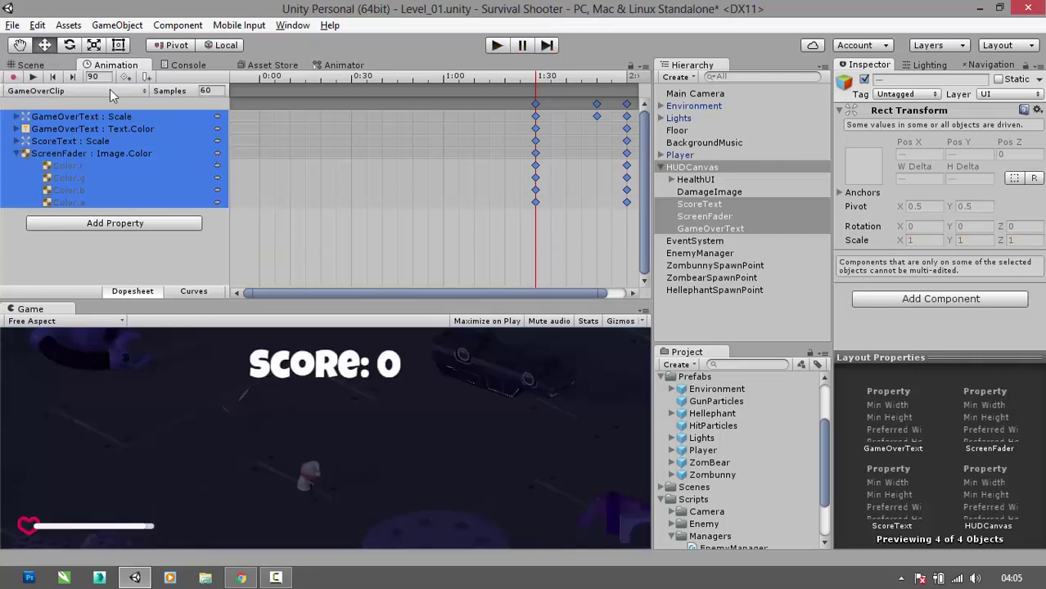
left_click(20, 156)
left_click(16, 153)
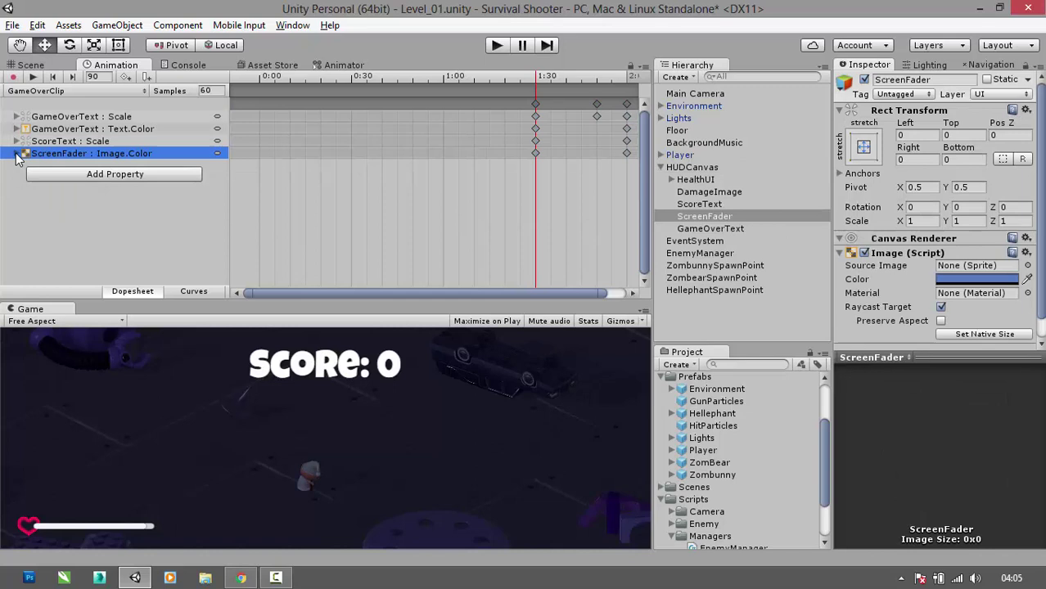
left_click(38, 64)
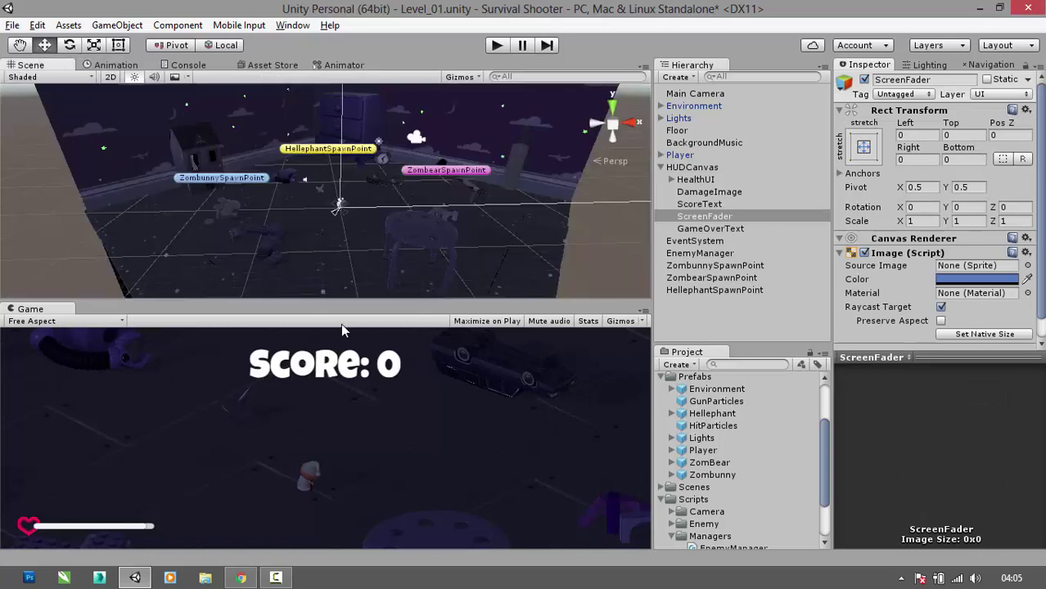
- In the Animation folder, select GameOverClip and uncheck Loop Time
scroll(354, 285, "up", 3)
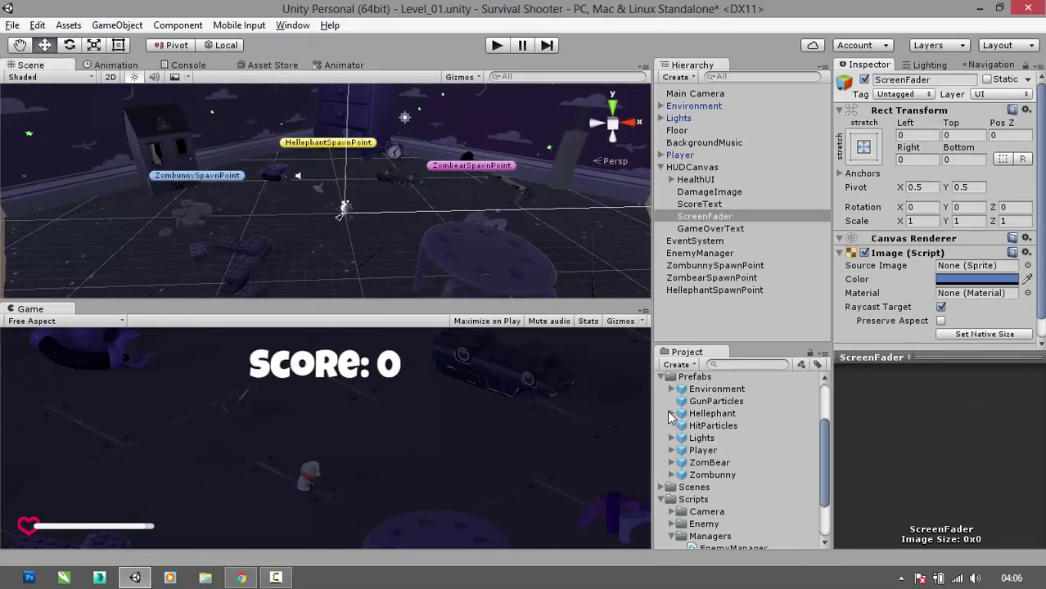
left_click(660, 376)
scroll(665, 414, "up", 3)
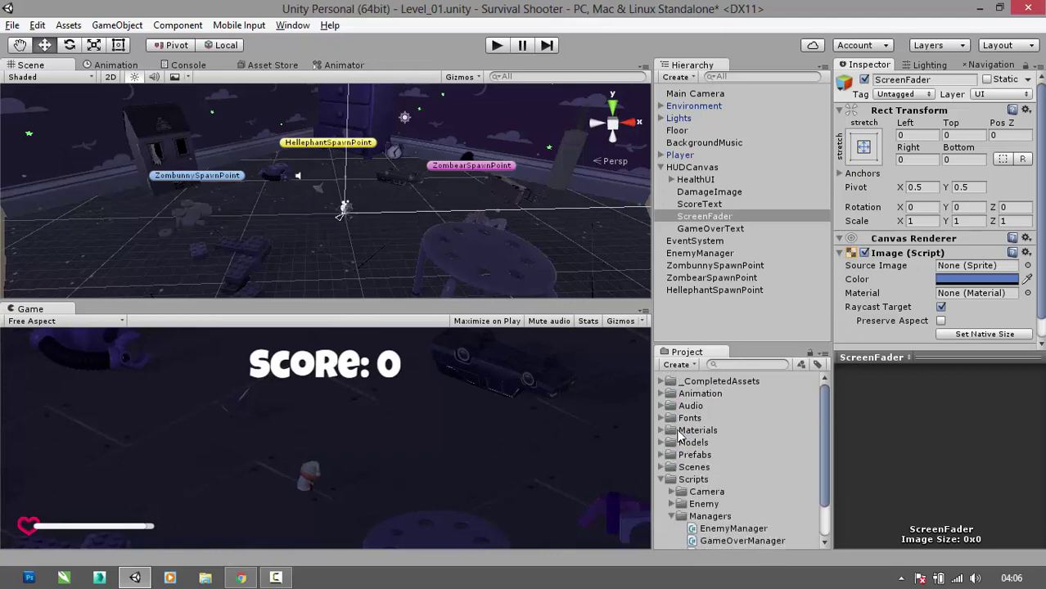
left_click(661, 394)
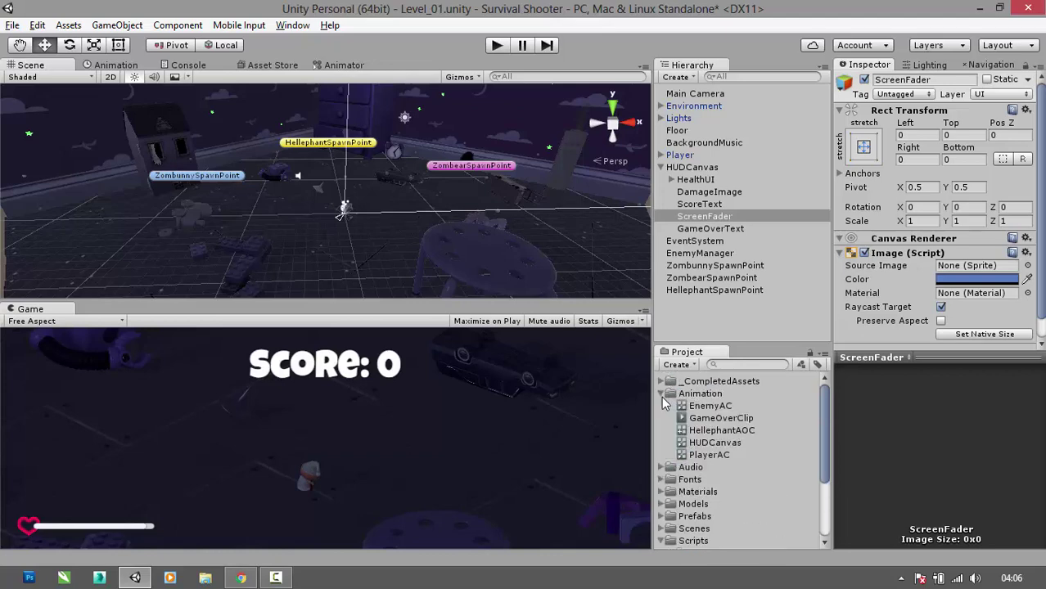
left_click(714, 418)
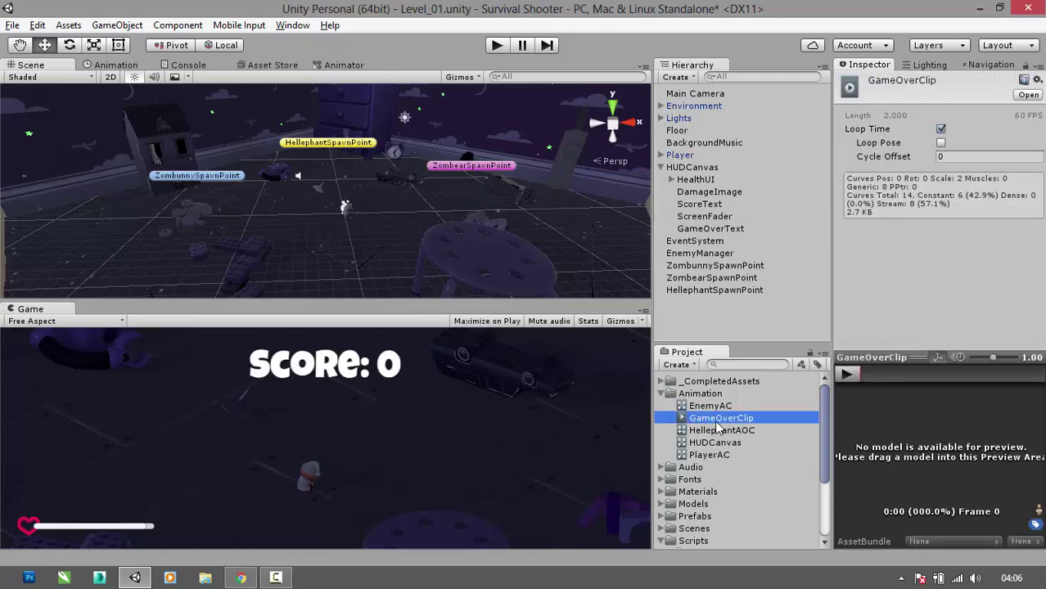
left_click(941, 128)
key("alt")
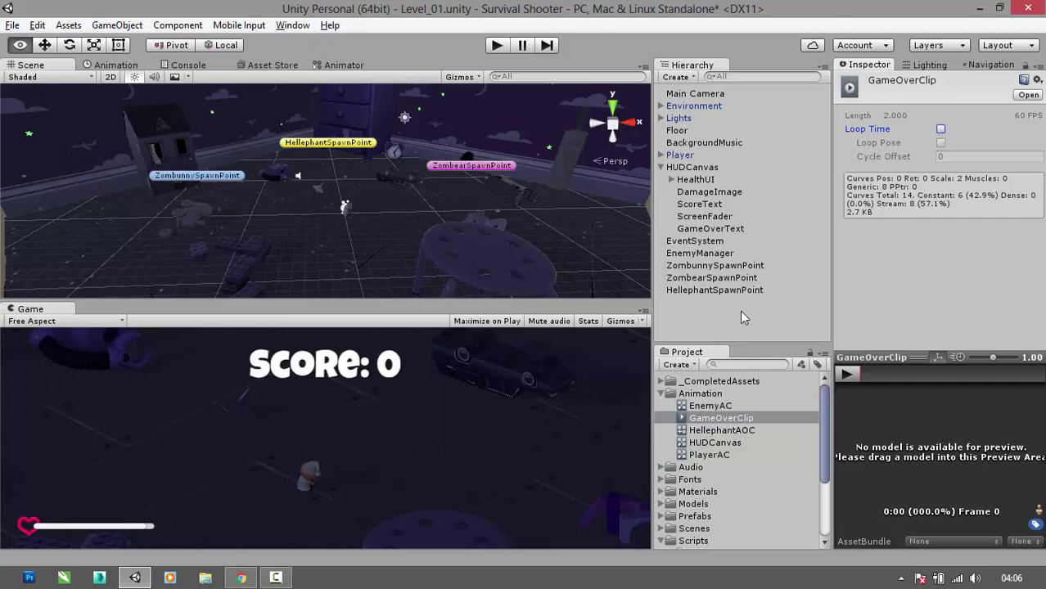
- Select HUDCanvas and locate its HUDCanvas Animator Controller asset
left_click(709, 168)
left_click(841, 111)
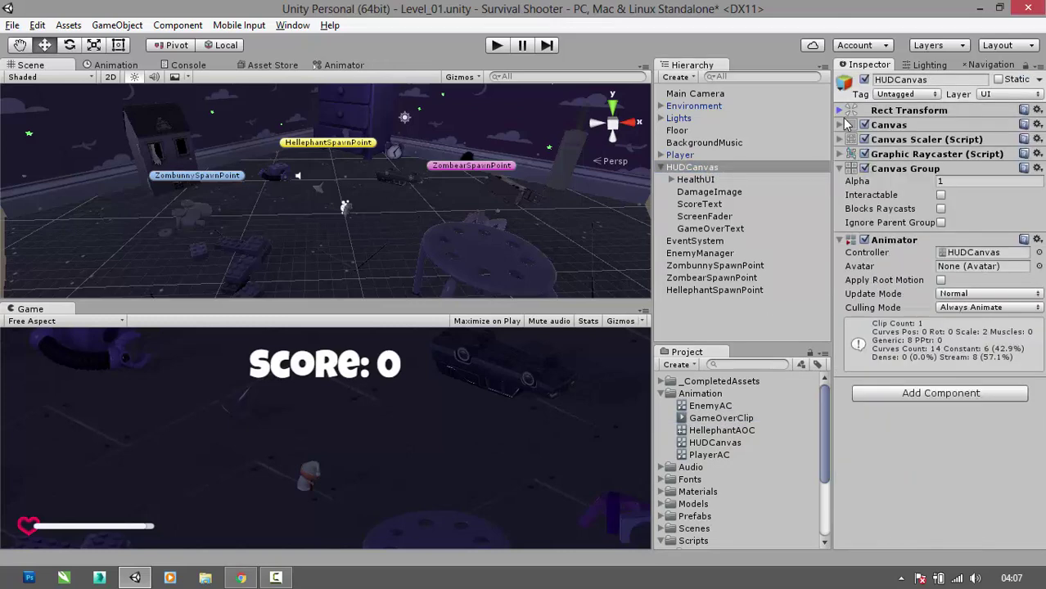
left_click(839, 170)
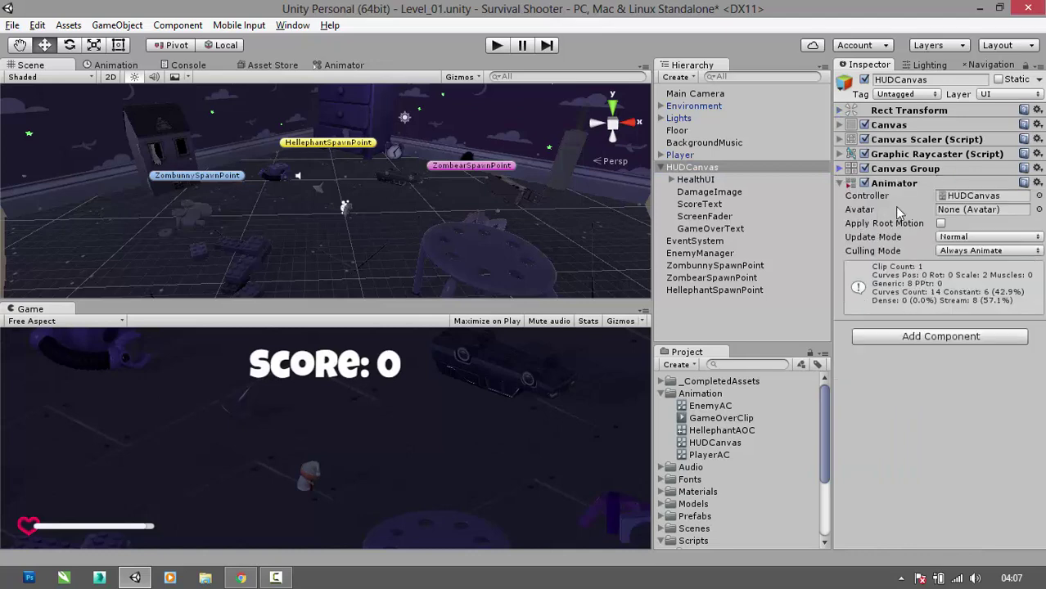
left_click(952, 200)
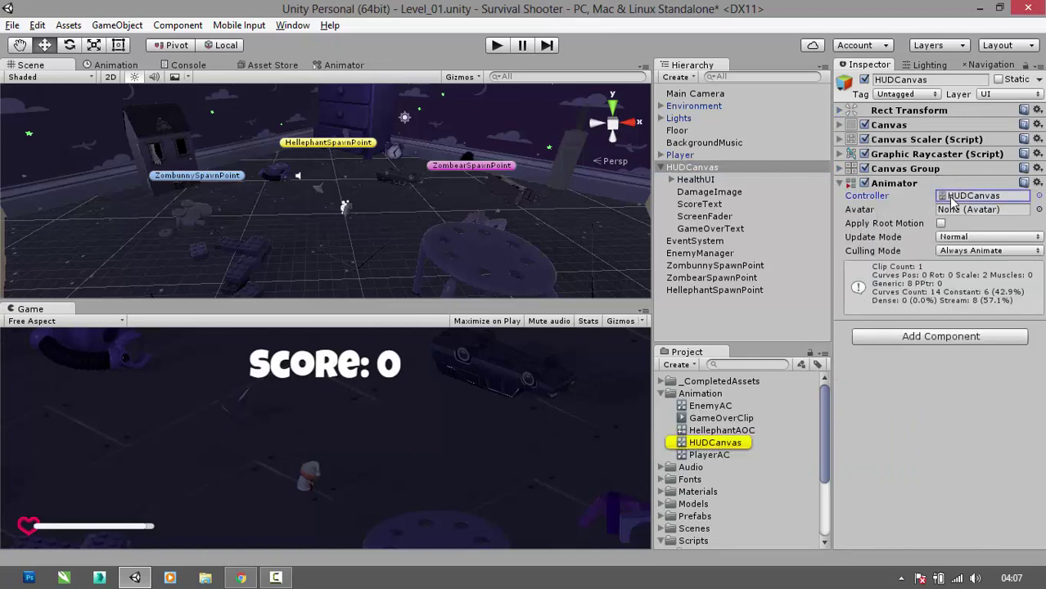
- In the HUDCanvas controller graph, create an empty state named Empty
double_click(686, 446)
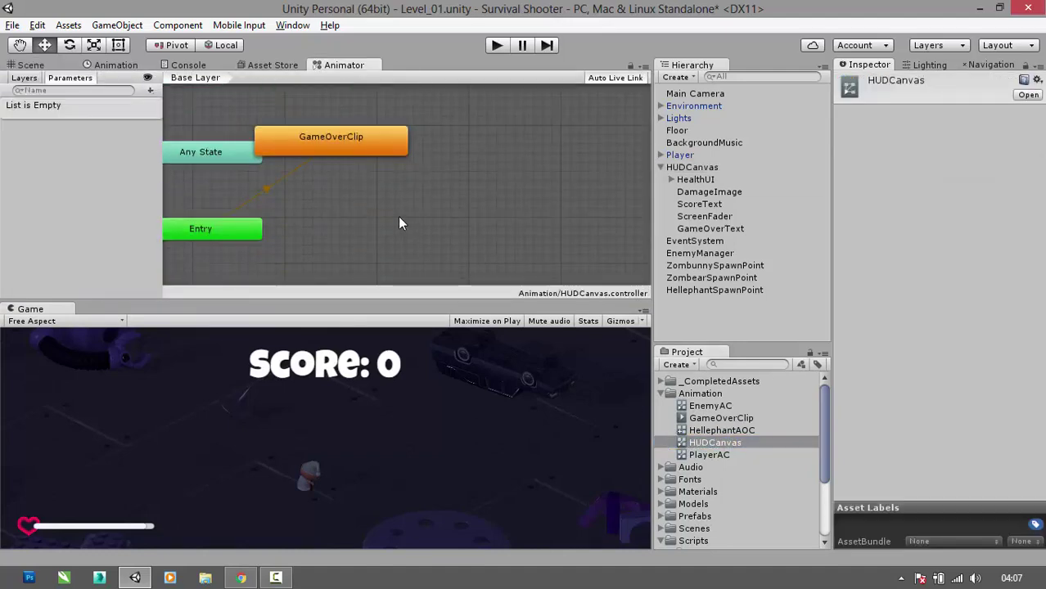
right_click(476, 228)
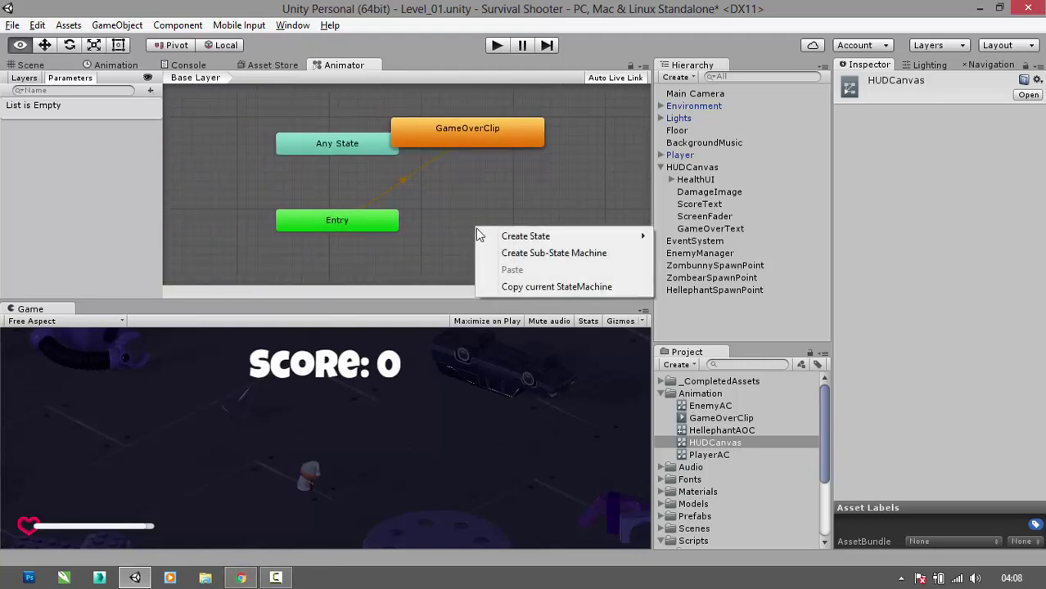
mouse_move(646, 236)
left_click(681, 236)
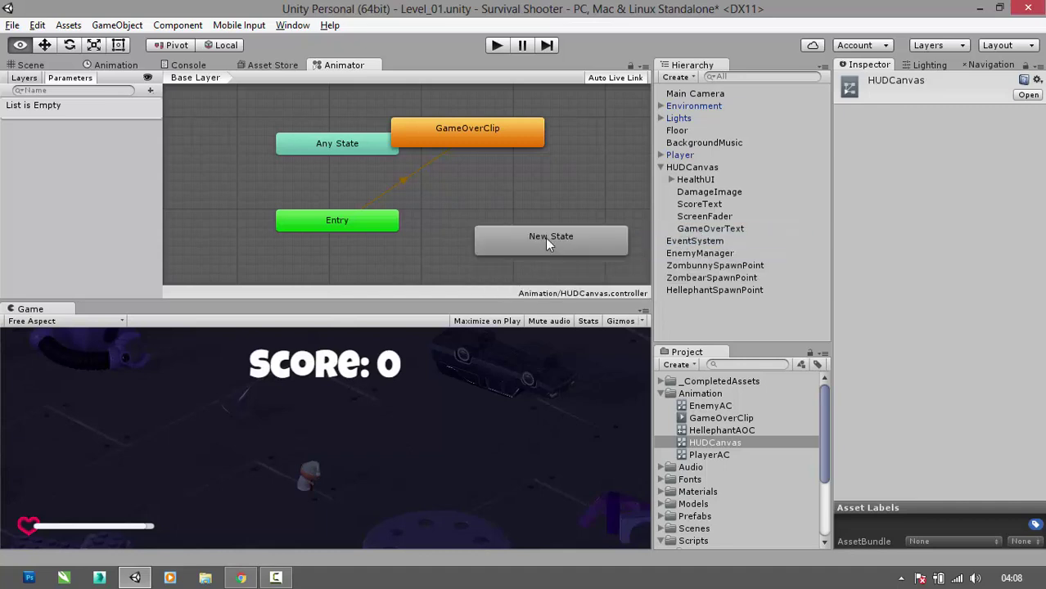
left_click_drag(545, 238, 516, 216)
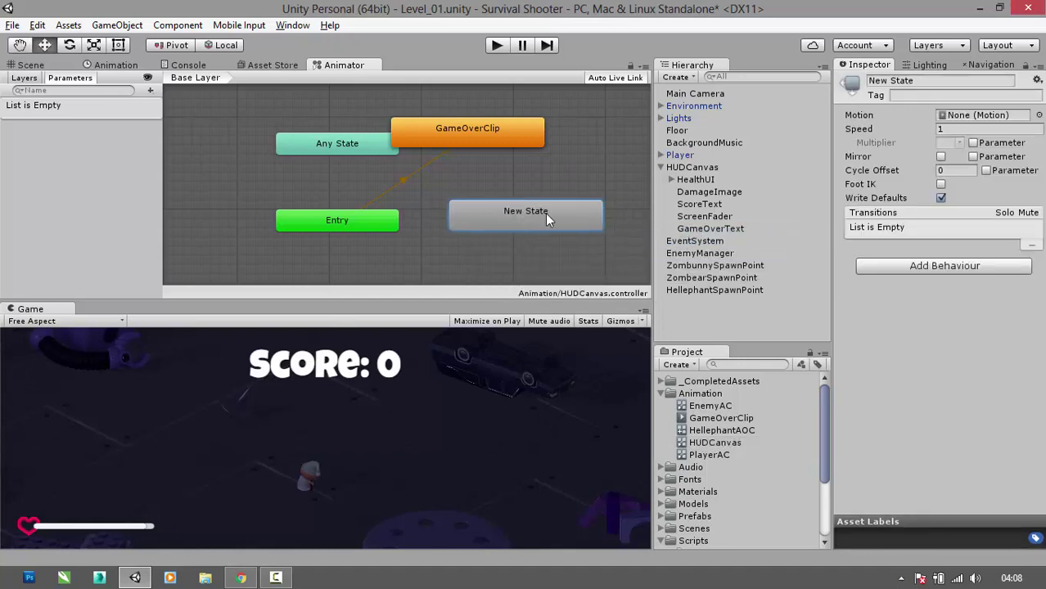
left_click(912, 80)
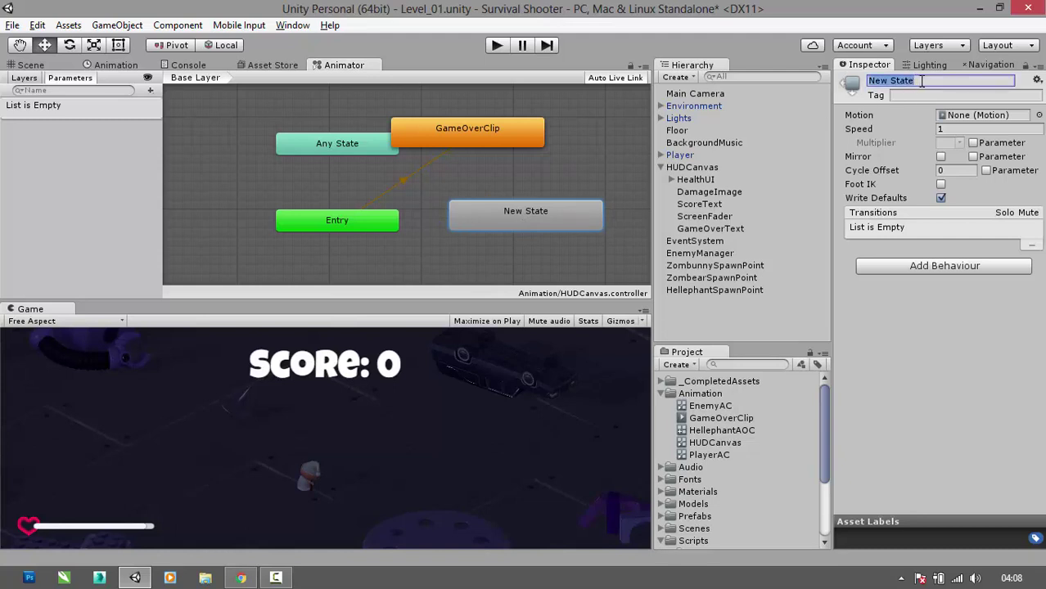
type("Empty")
key("Tab")
- Set Empty as the layer default state and add a transition from it to GameOverClip
middle_click_drag(598, 253, 462, 276)
left_click(461, 276)
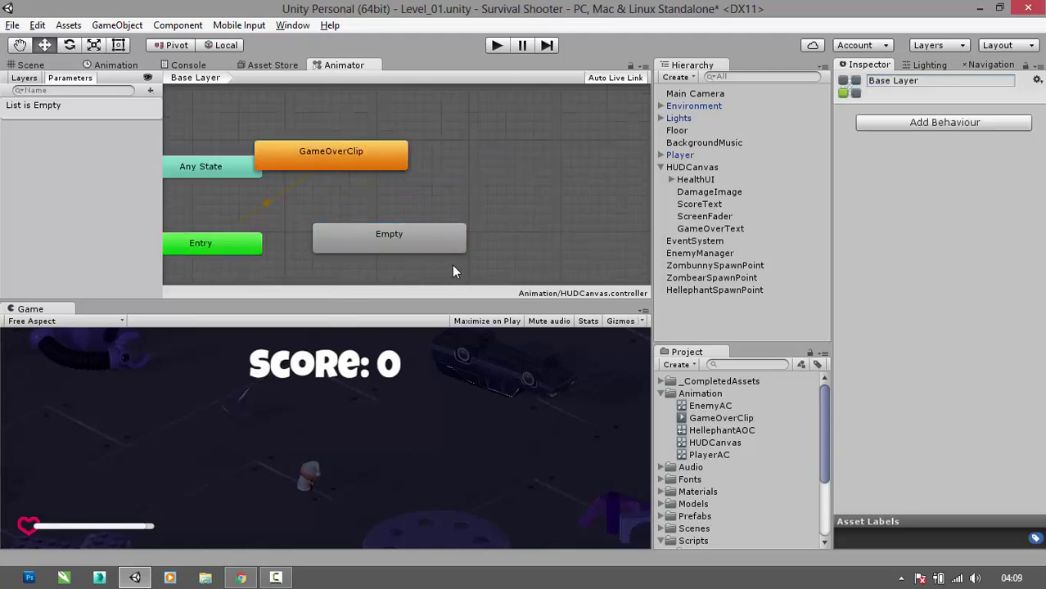
left_click(416, 245)
right_click(415, 245)
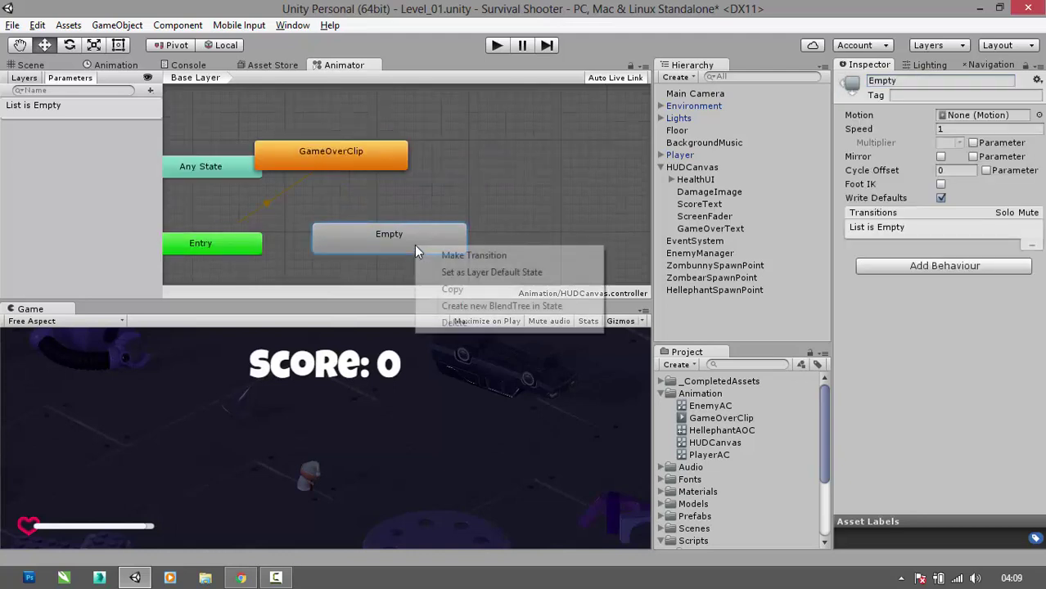
left_click(480, 274)
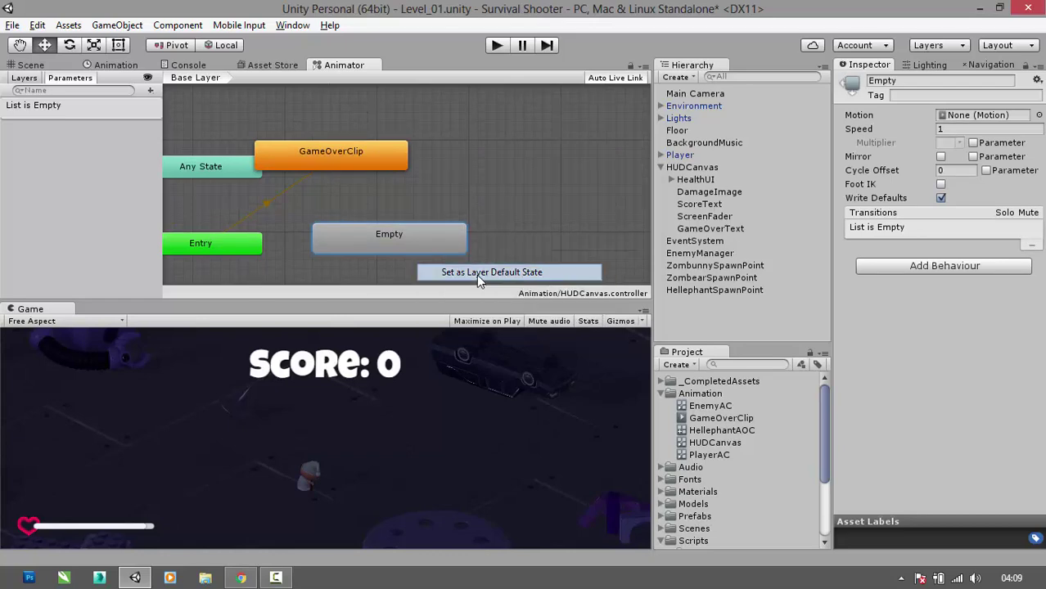
right_click(416, 241)
left_click(429, 251)
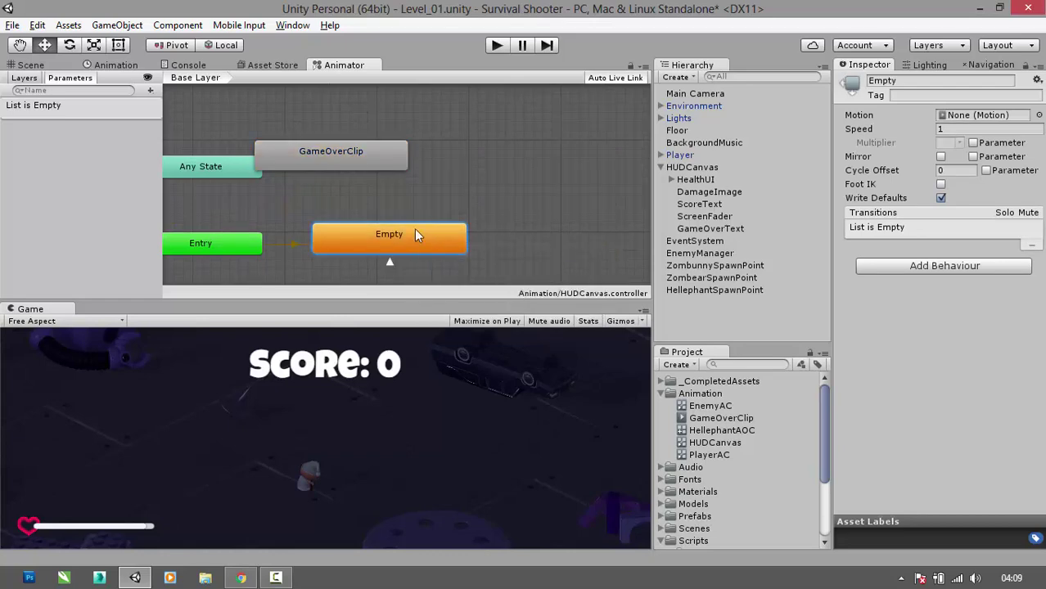
left_click(332, 155)
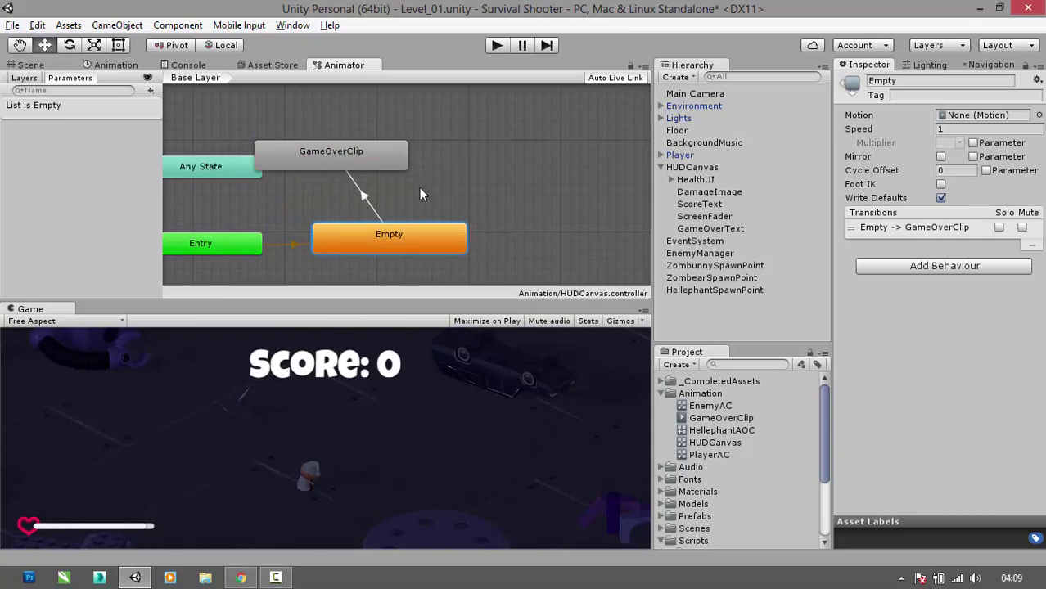
- Add a Trigger parameter named GameOver
left_click(509, 229)
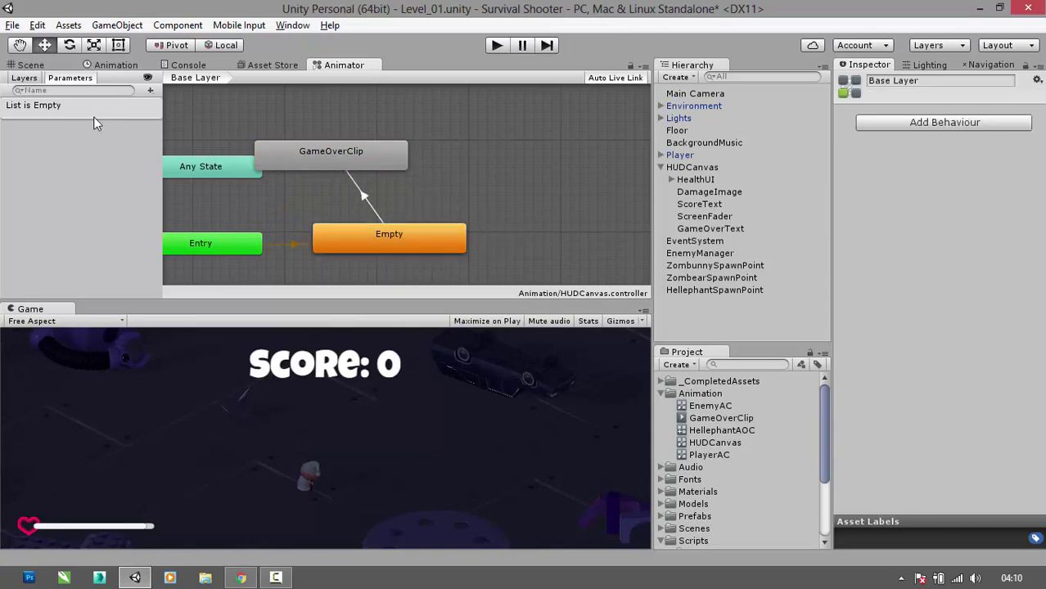
left_click(150, 90)
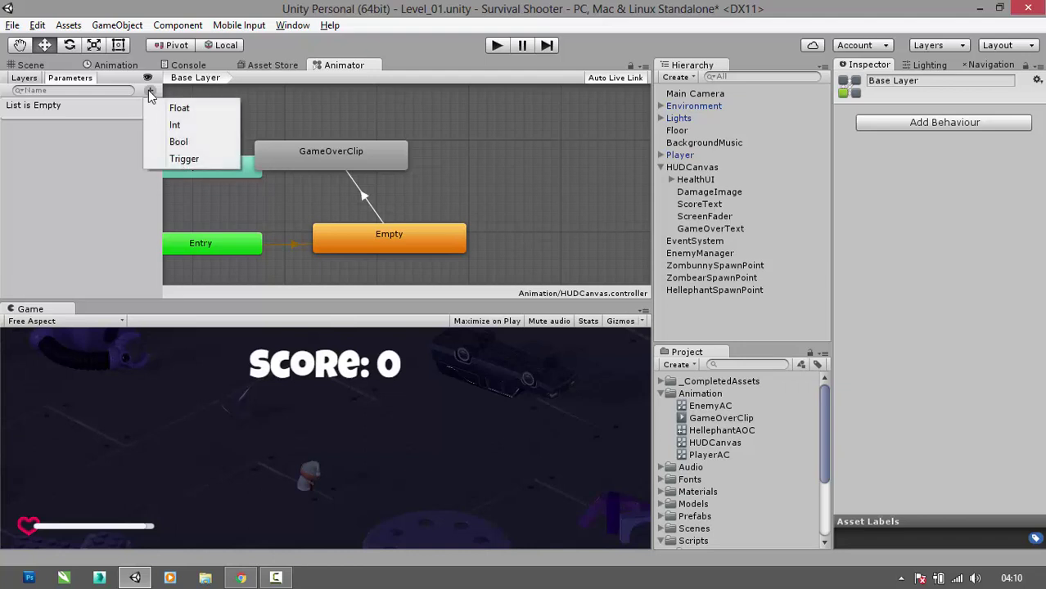
left_click(183, 159)
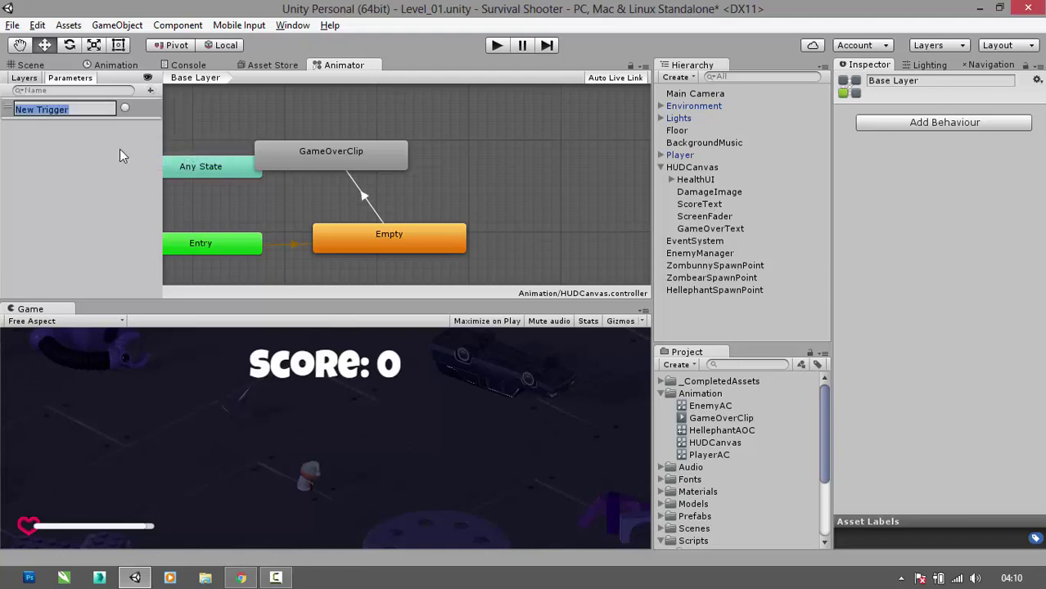
type("GameOver")
key("Return")
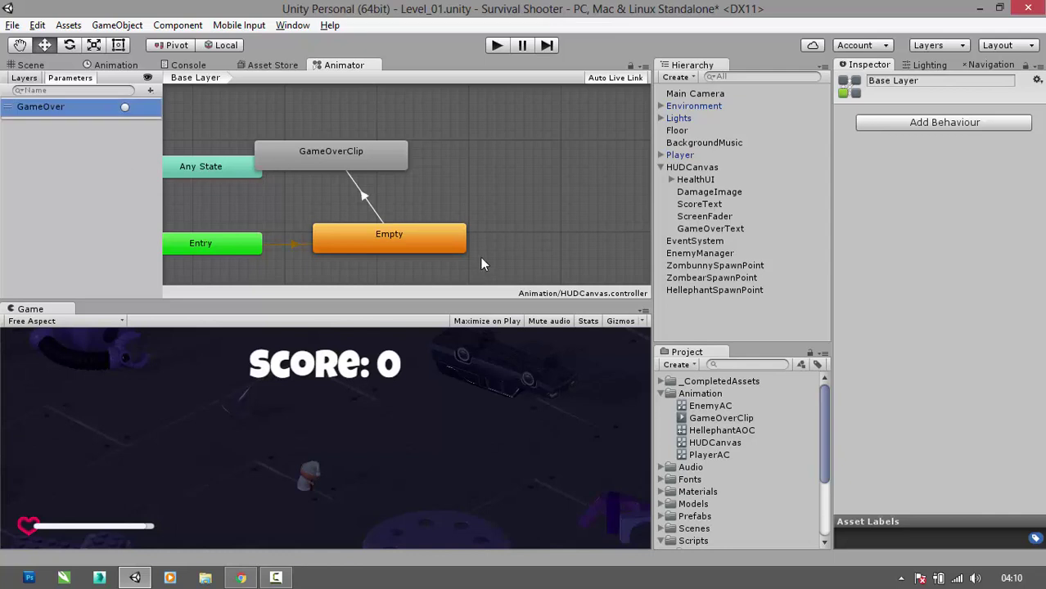
- Add a GameOver condition to the Empty-to-GameOverClip transition
left_click(361, 196)
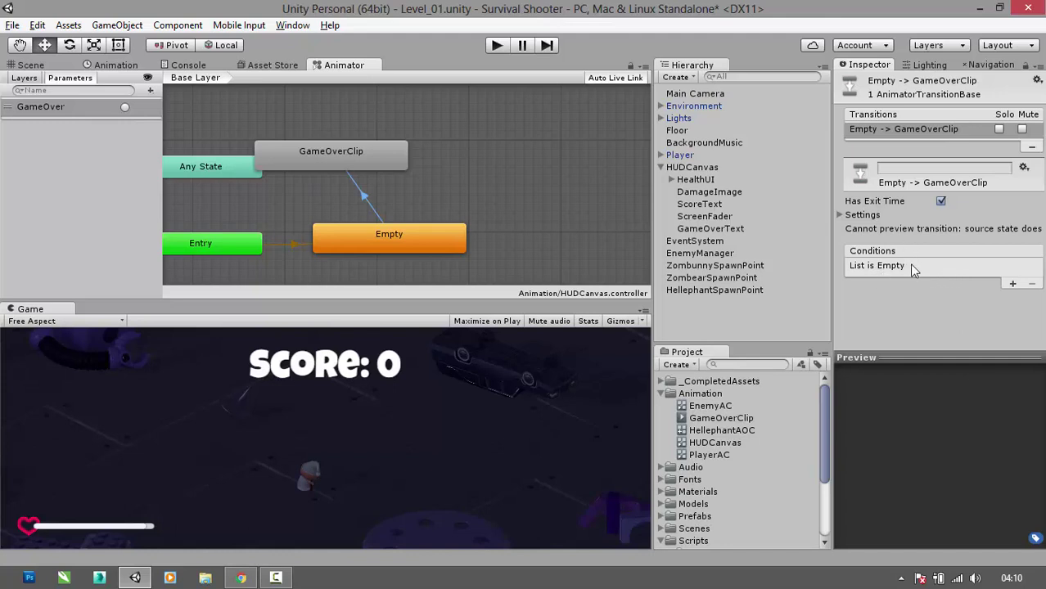
left_click(1013, 284)
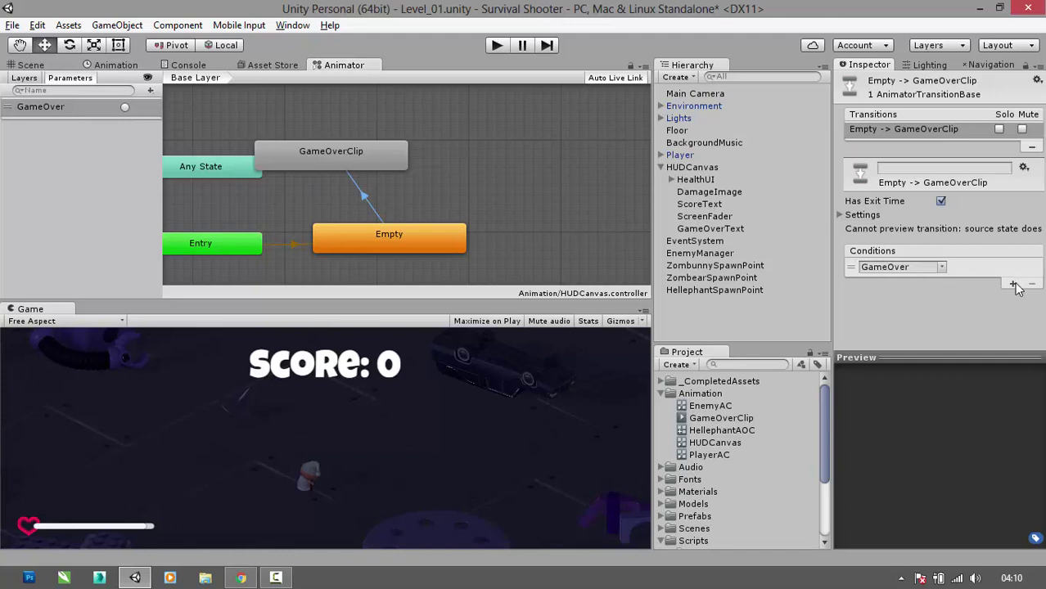
left_click(940, 268)
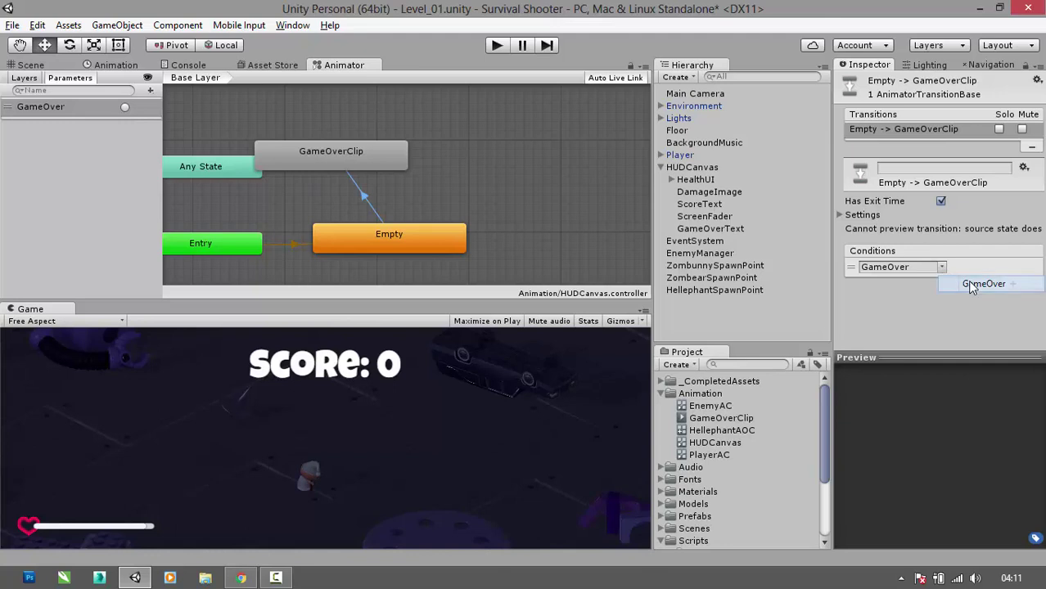
left_click(972, 284)
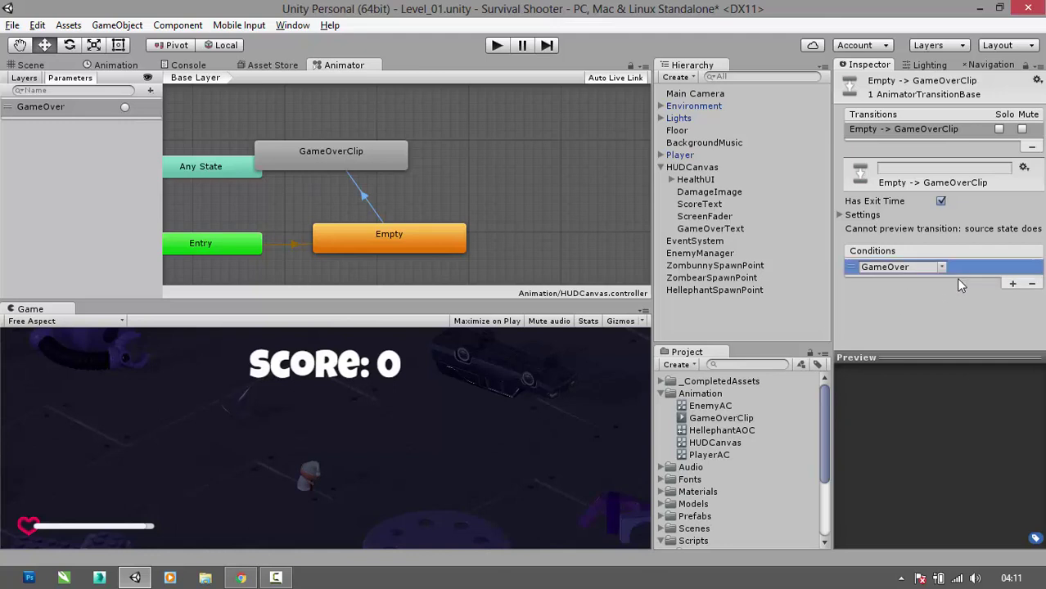
left_click(659, 394)
- Attach the GameOverManager script to HUDCanvas
left_click(660, 393)
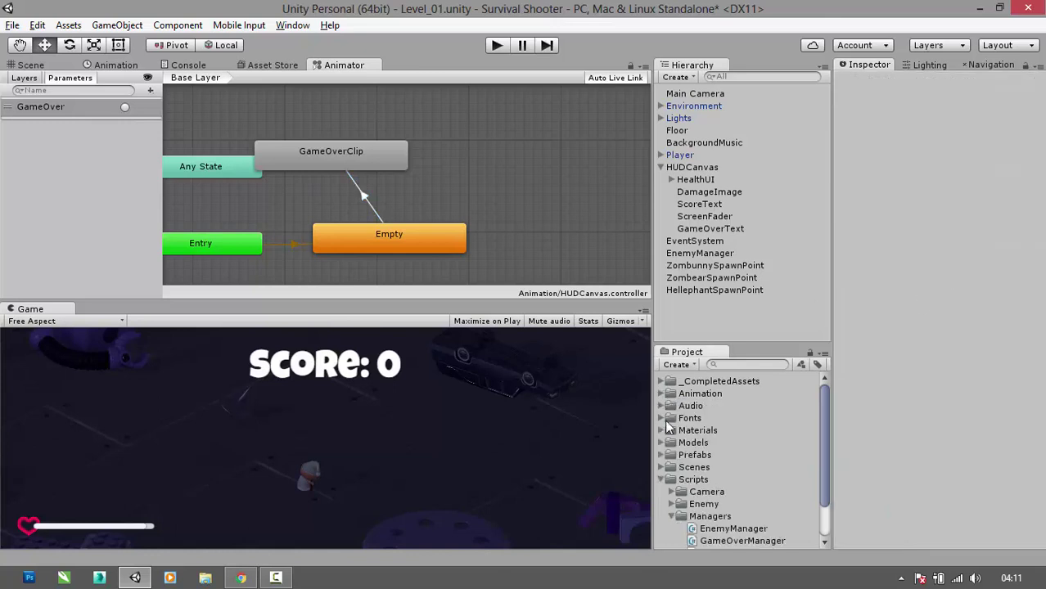
scroll(662, 453, "down", 2)
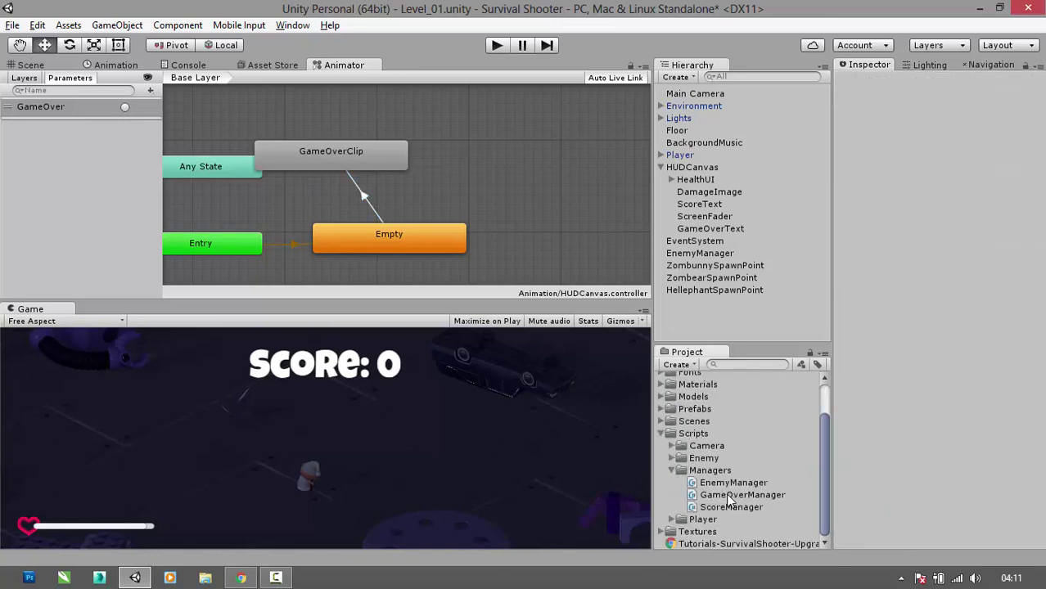
left_click_drag(728, 501, 694, 171)
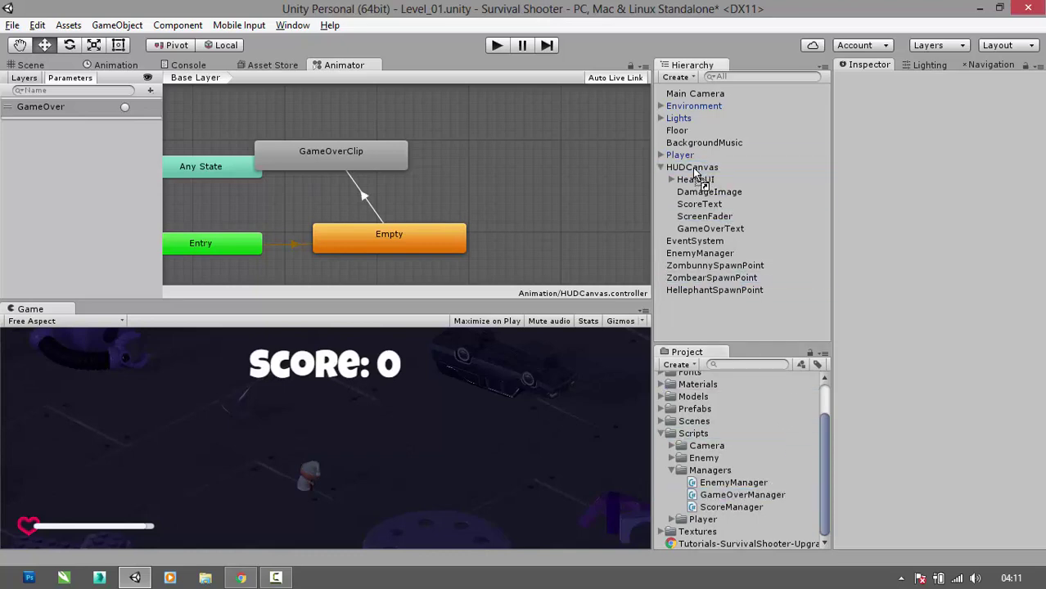
left_click(694, 170)
key("ctrl+1")
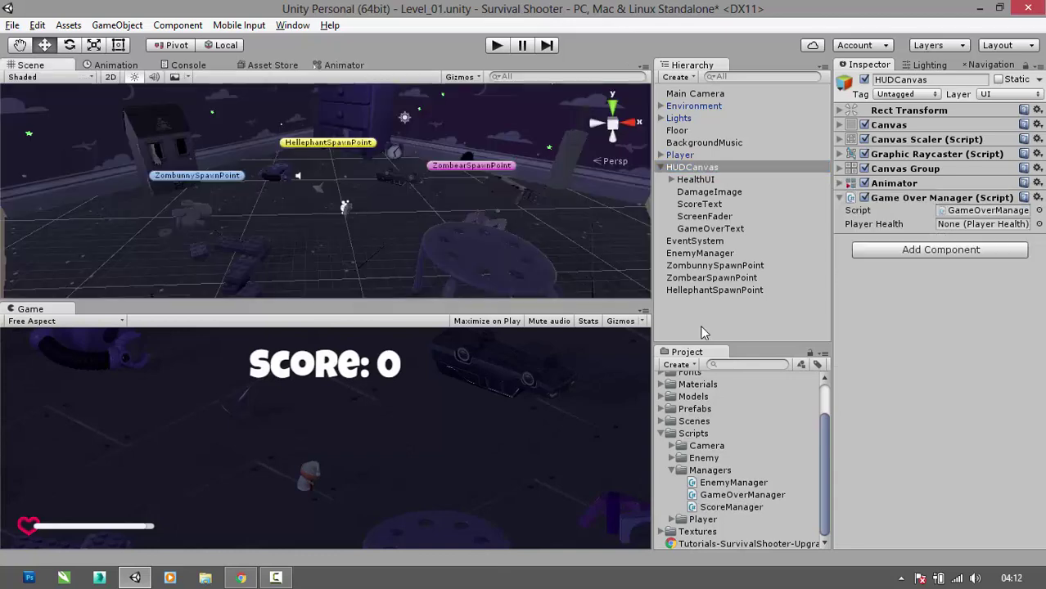
- Assign Player to the Game Over Manager's Player Health field and save the Level_01 scene
left_click(696, 169)
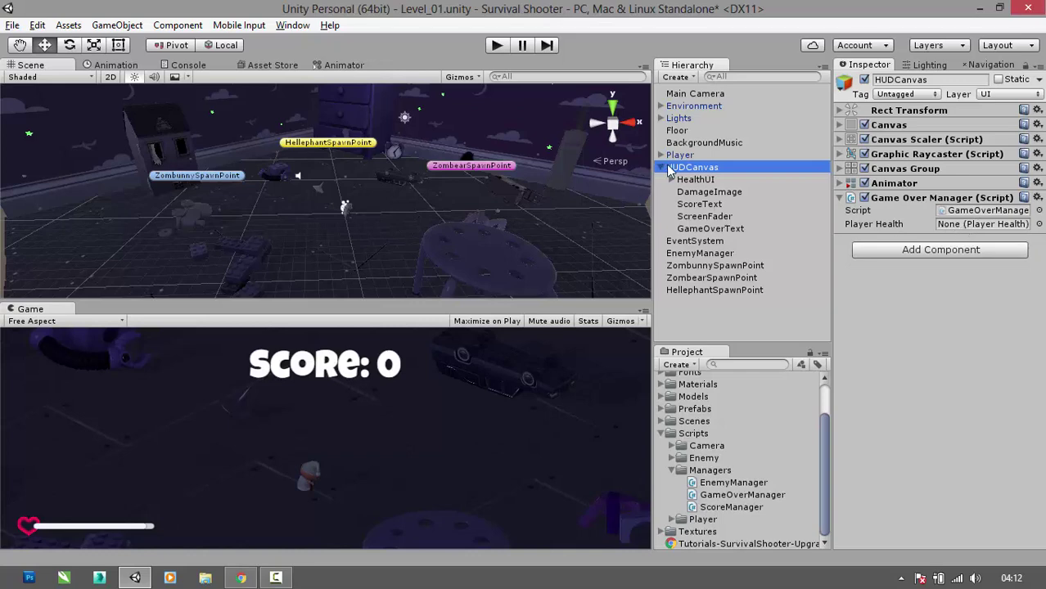
left_click(892, 207)
left_click_drag(970, 232, 970, 230)
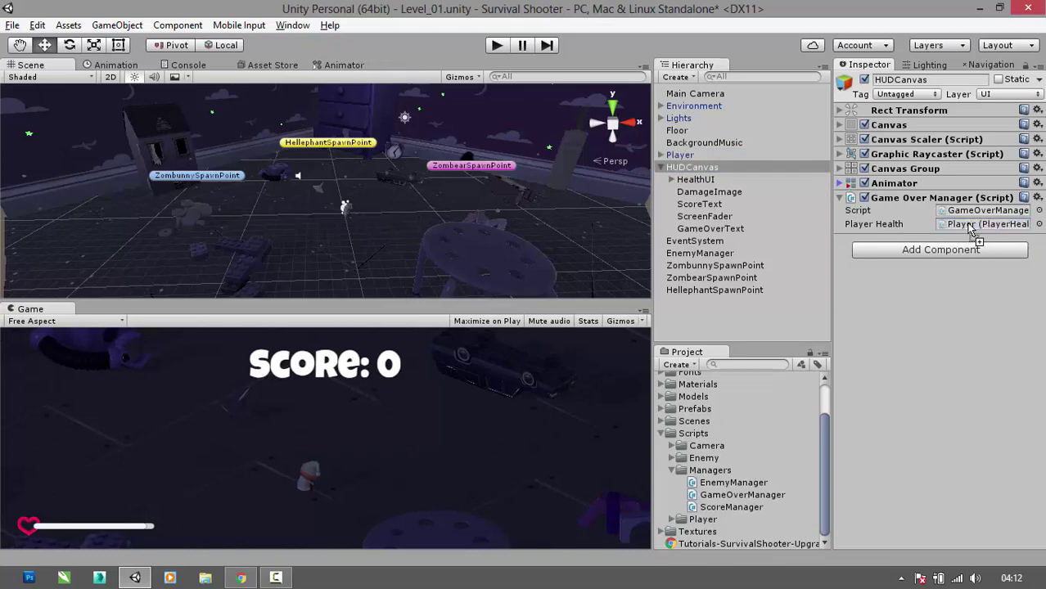
left_click(696, 321)
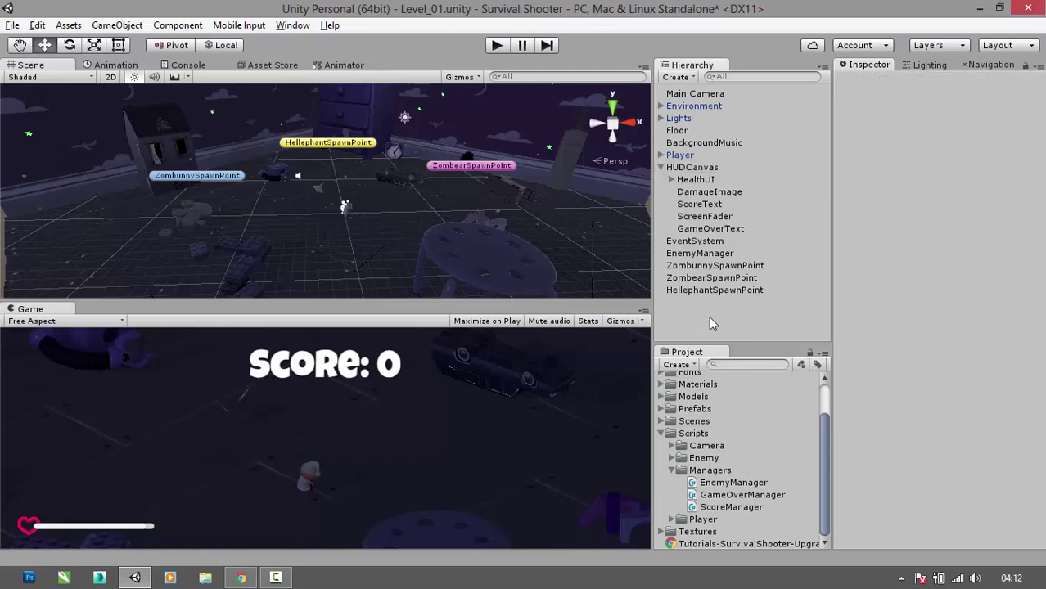
key("ctrl+s")
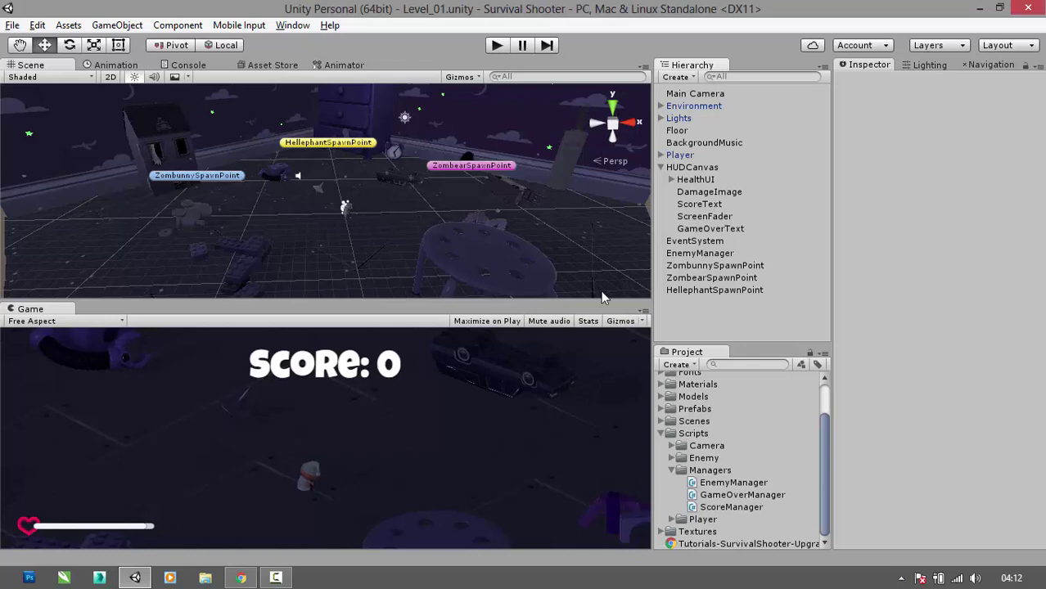
- Enlarge the game preview and lower the system sound volume
left_click_drag(557, 300, 564, 227)
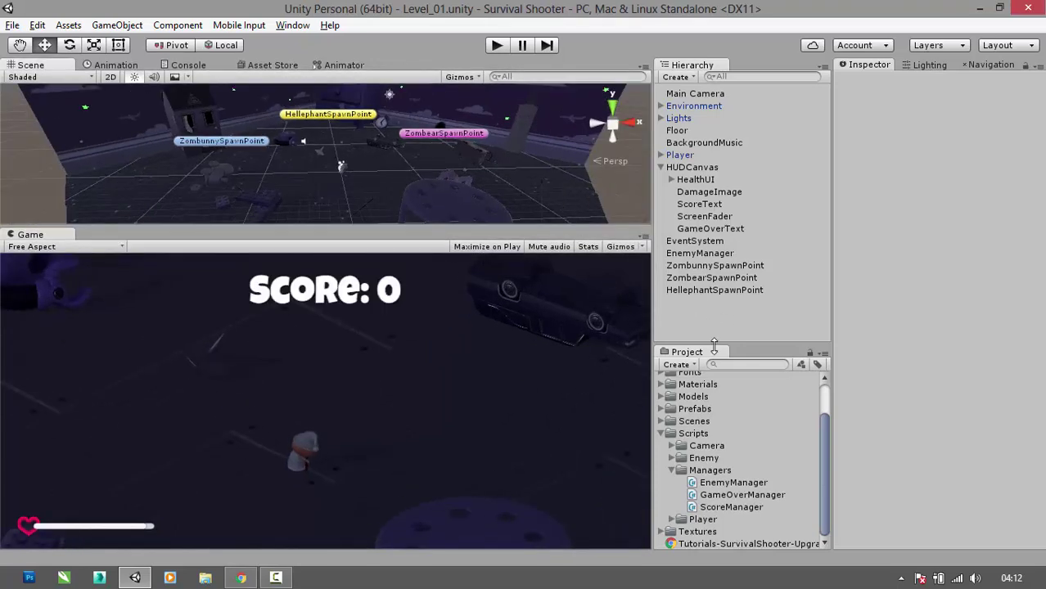
left_click(975, 578)
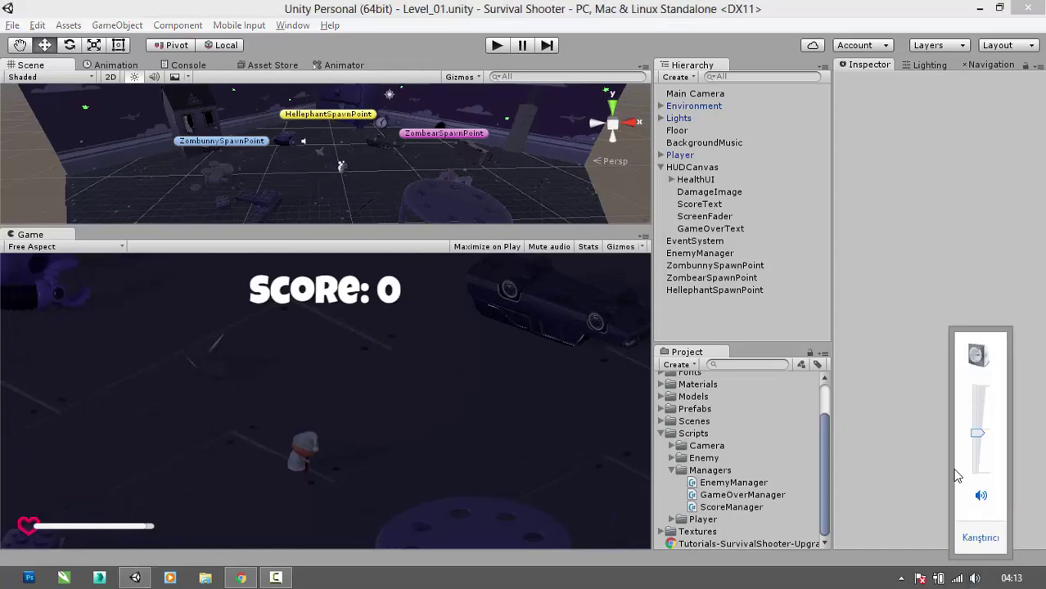
scroll(958, 476, "down", 6)
left_click(902, 401)
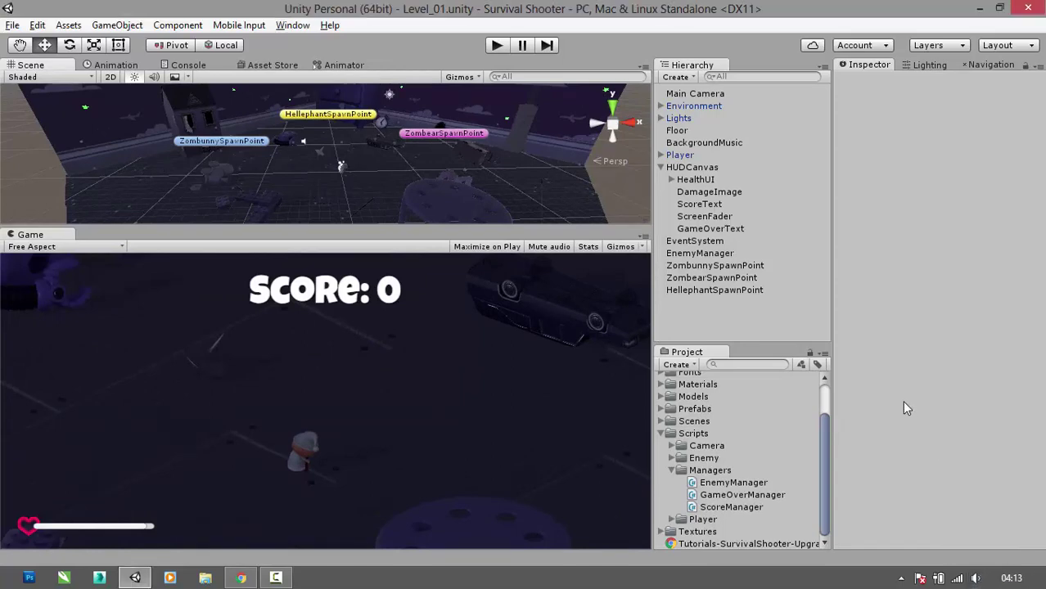
- Start Play mode and move around with WASD, shooting at approaching enemies
left_click(491, 49)
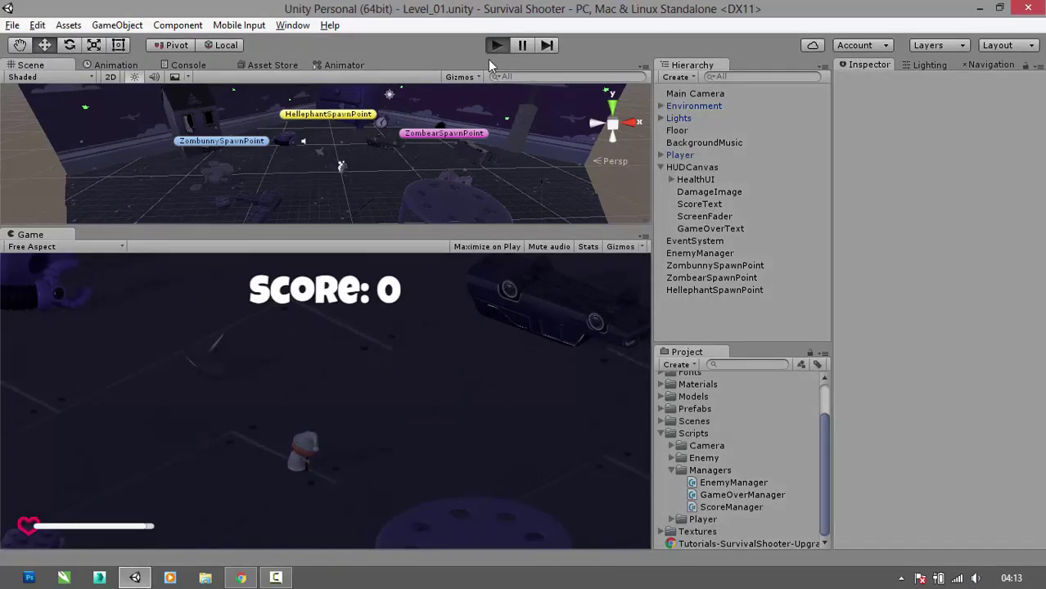
left_click(375, 347)
key("w")
key("w")
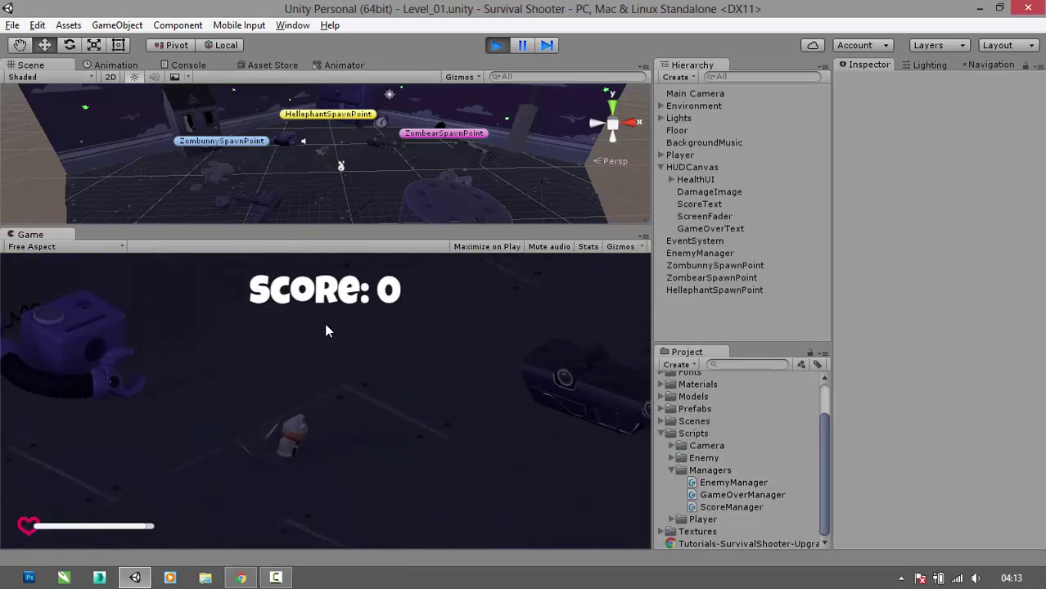
key("w")
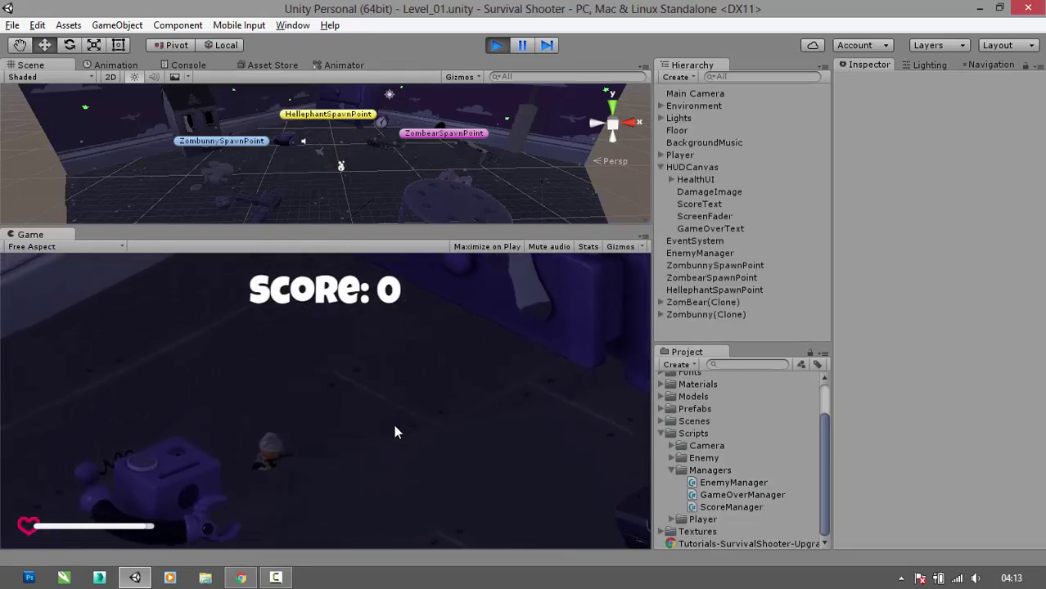
key("w")
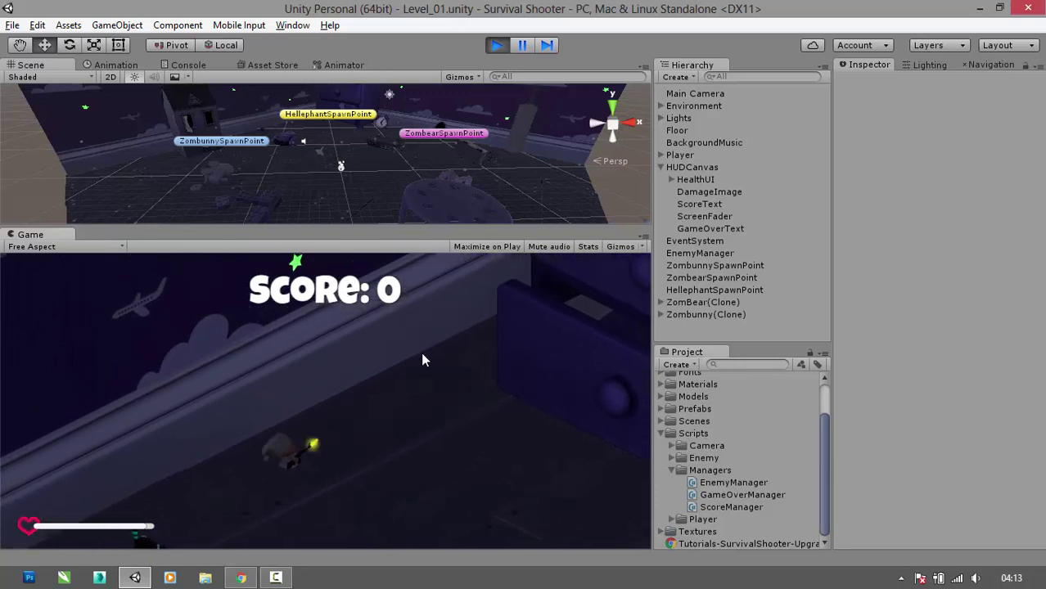
key("d")
left_click(482, 379)
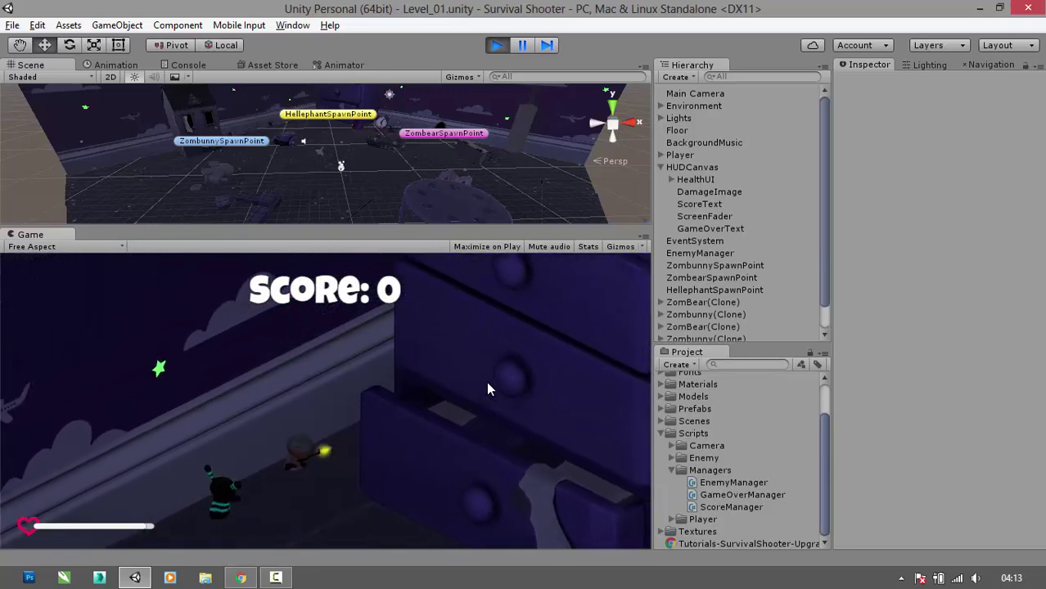
left_click(487, 381)
key("s")
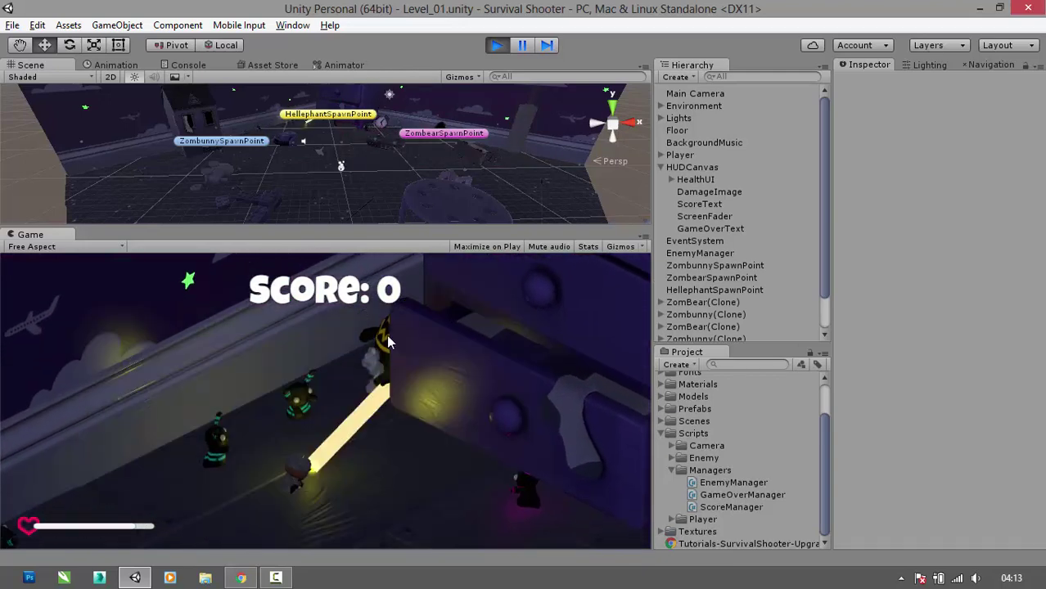
left_click(377, 336)
key("a")
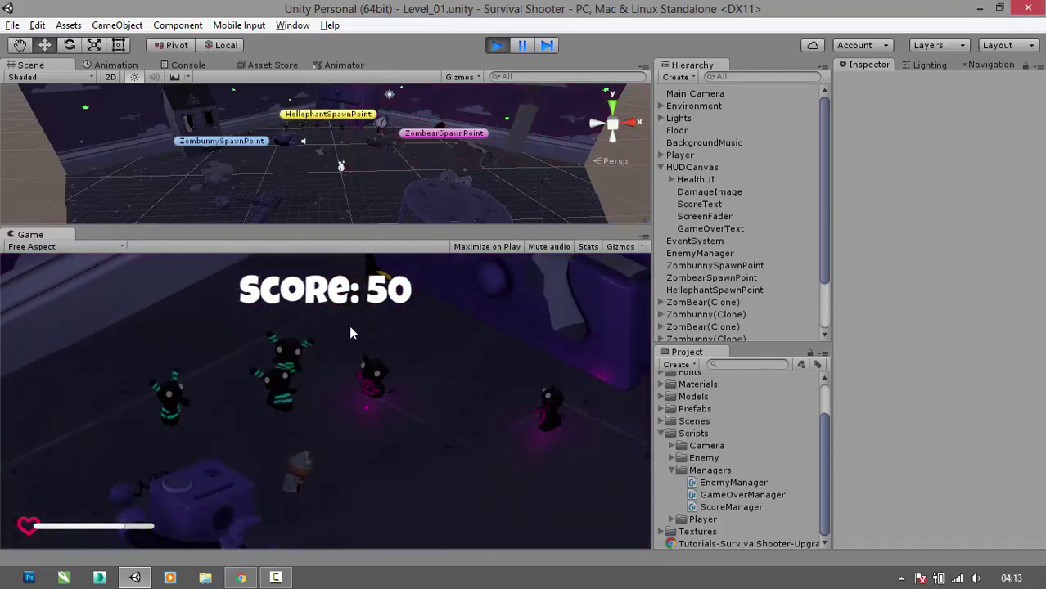
- Keep moving and shooting enemies until the score reaches 150
left_click(300, 362)
key("a")
left_click(301, 363)
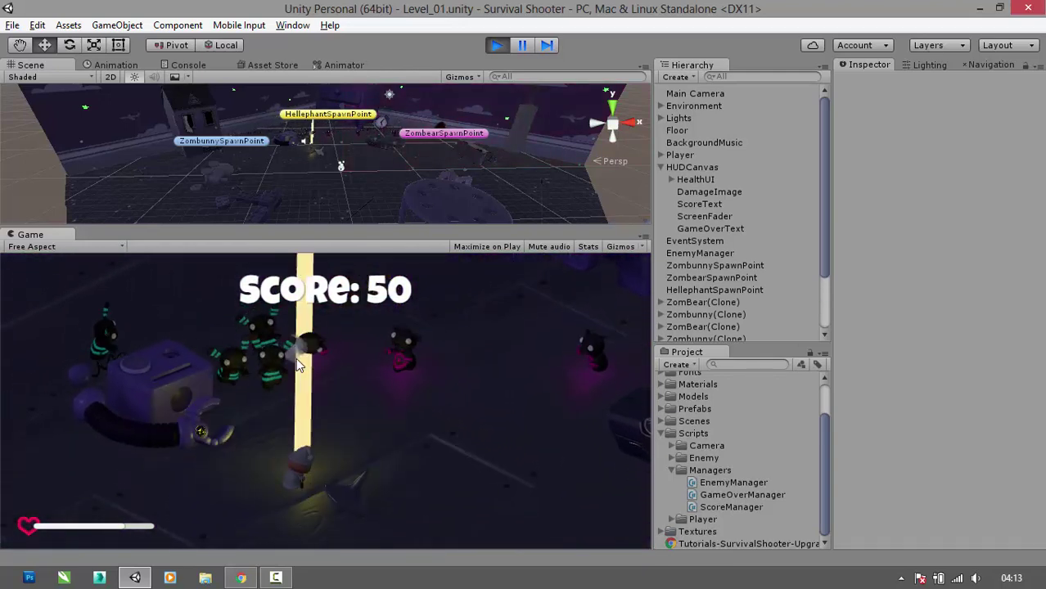
key("s")
left_click(323, 378)
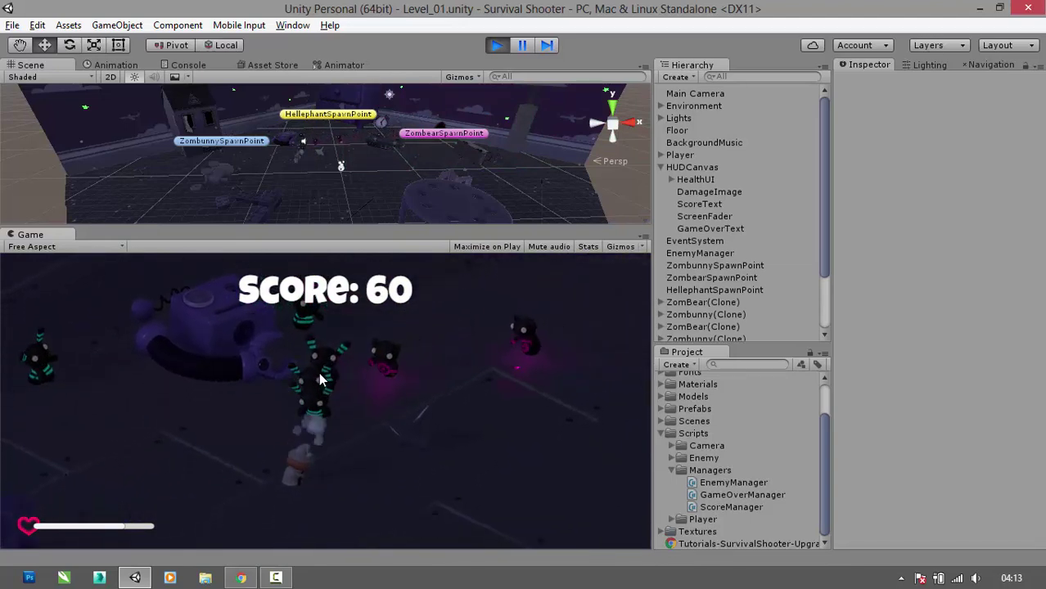
key("s")
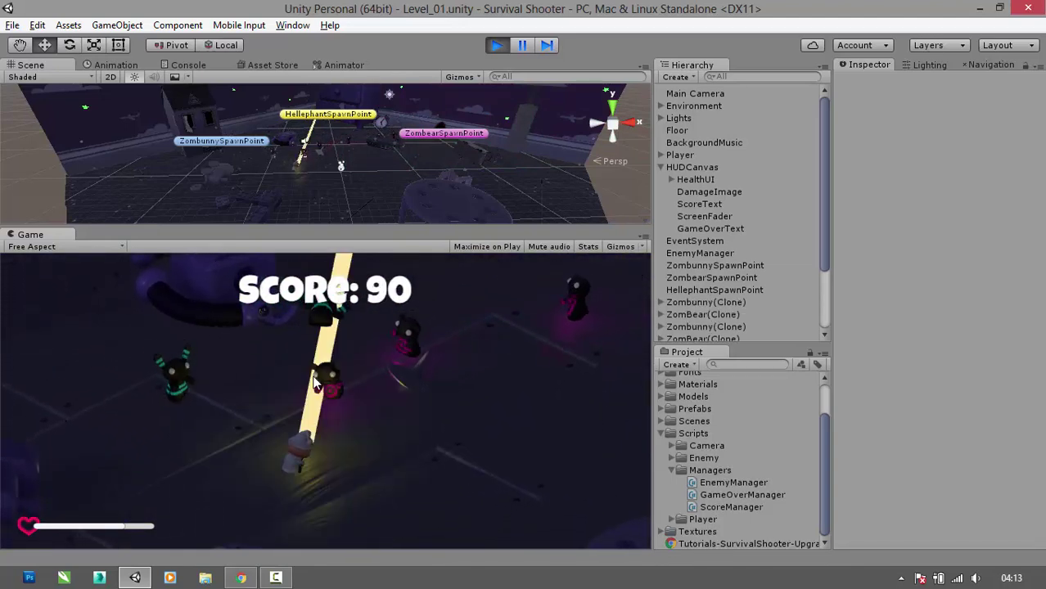
left_click(311, 378)
key("s")
left_click(301, 398)
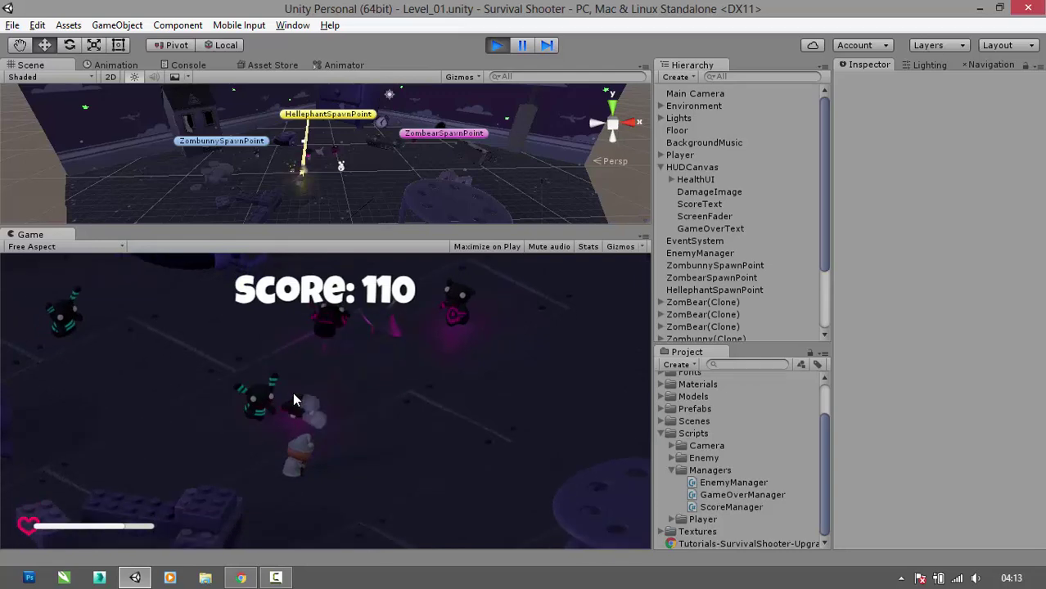
key("s")
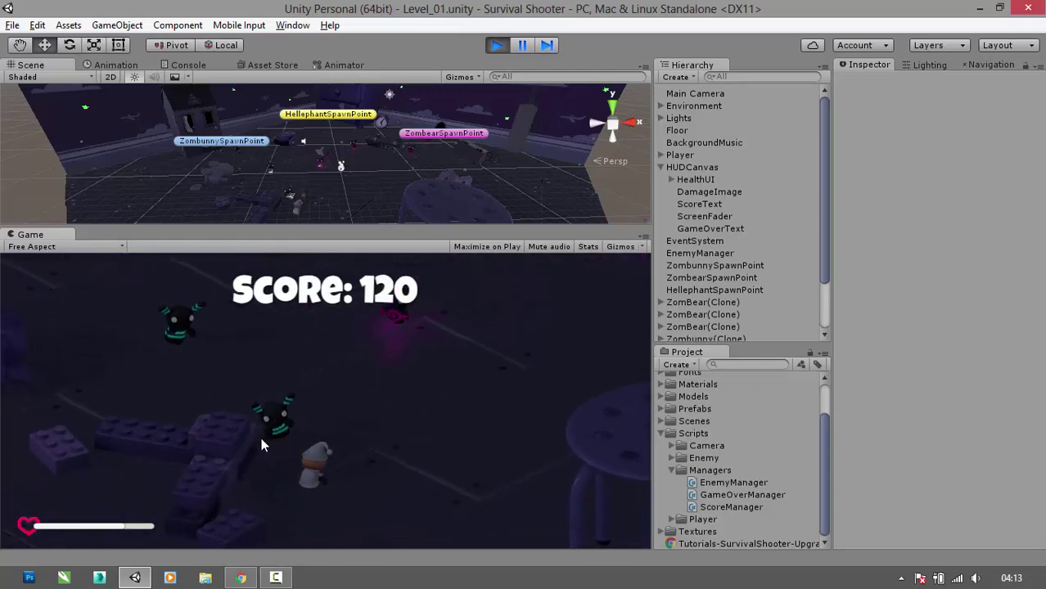
left_click(282, 426)
key("w")
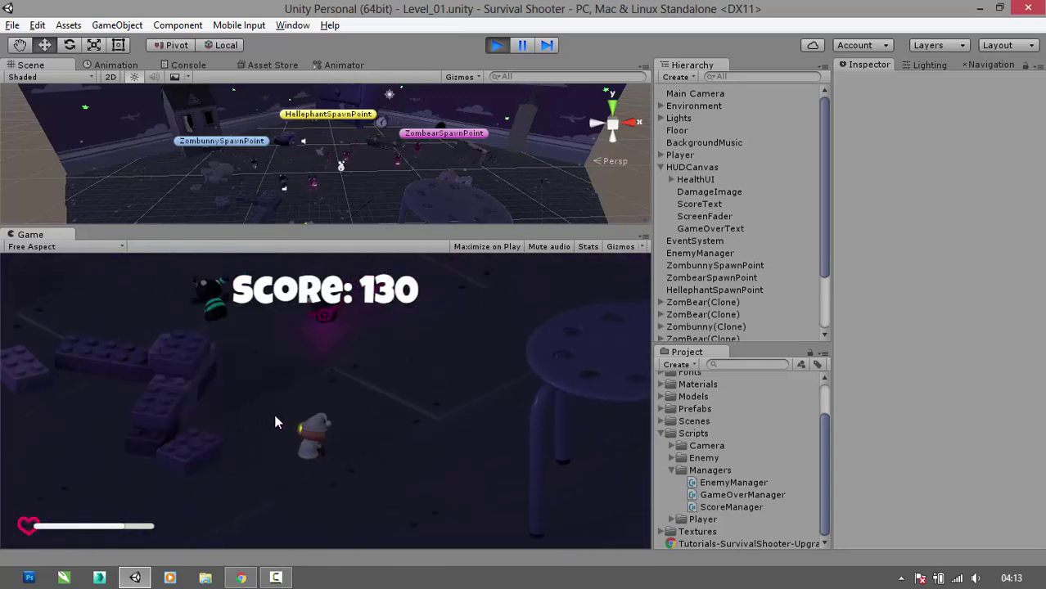
left_click(321, 412)
left_click(293, 412)
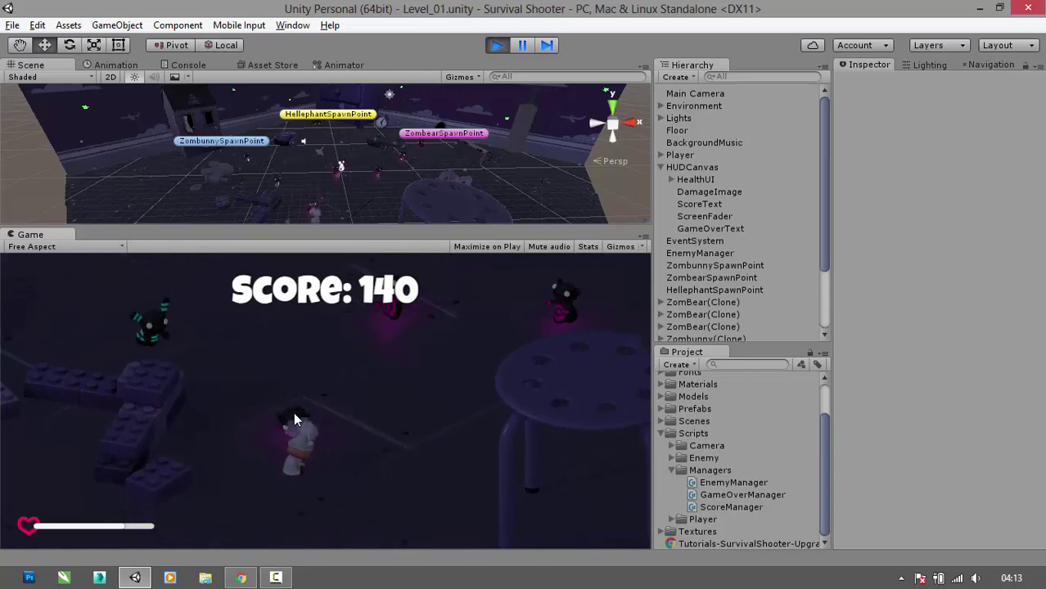
key("a")
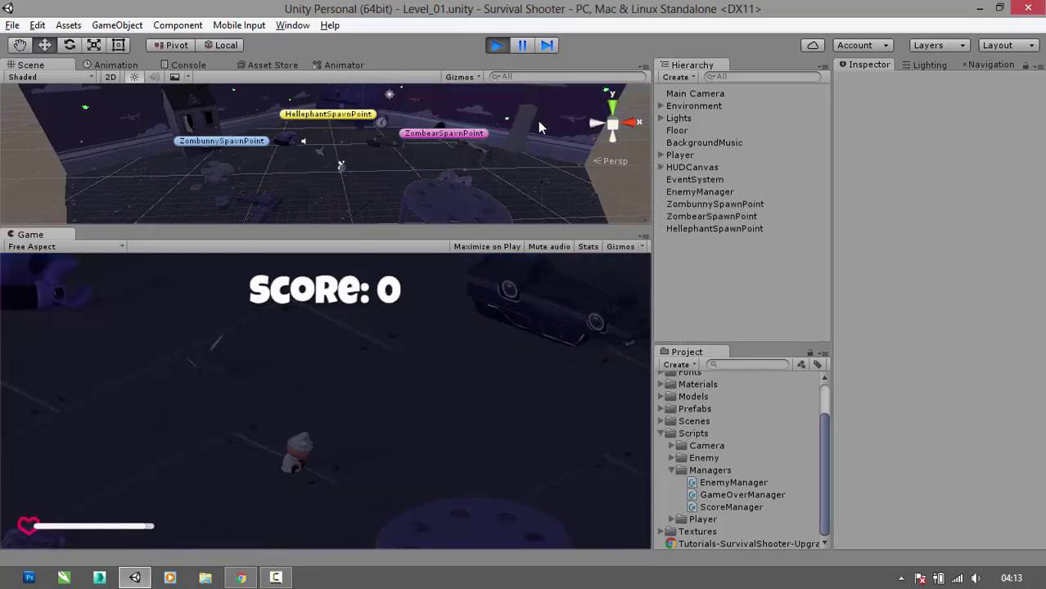
- Exit Play mode and fold away the HUDCanvas children in the Hierarchy
left_click(496, 46)
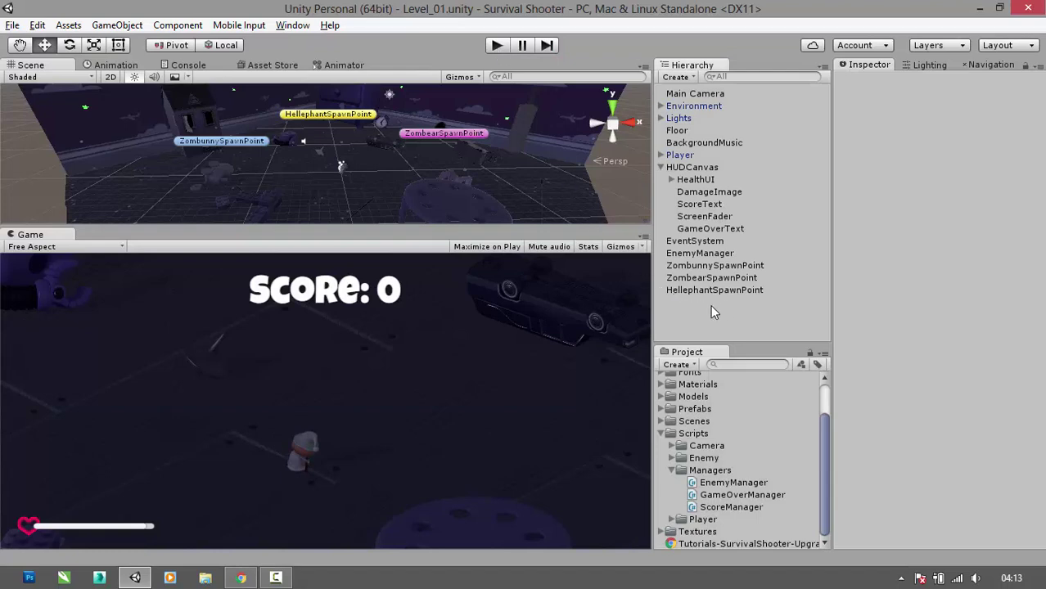
key("alt")
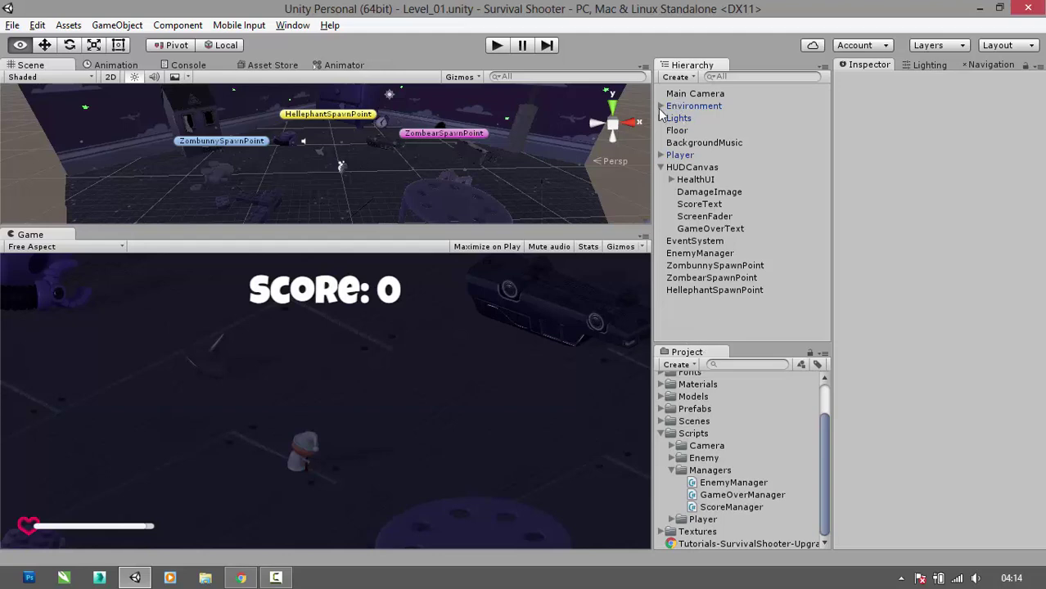
left_click(661, 167)
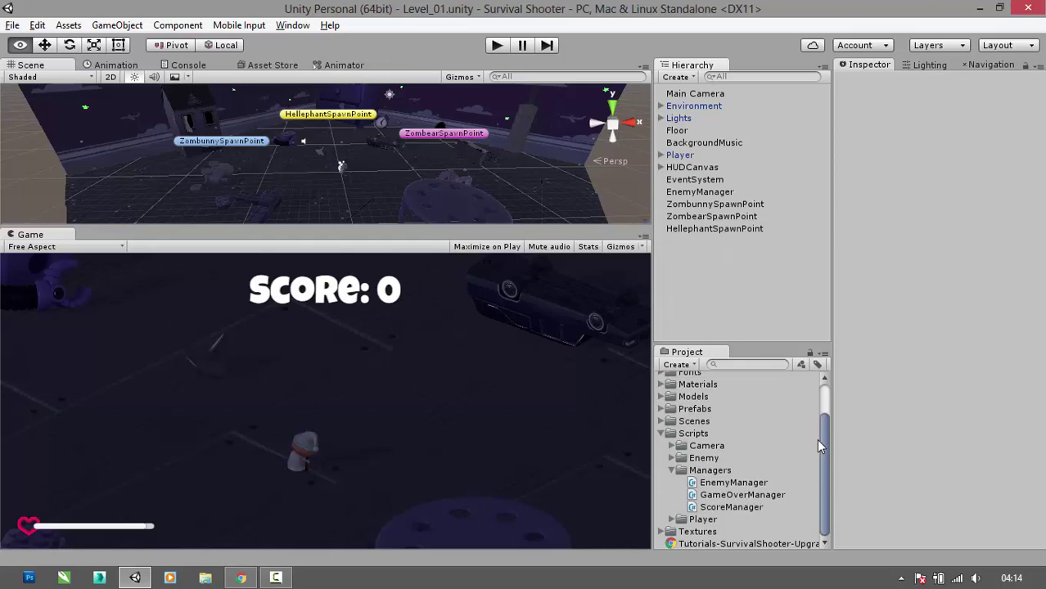
left_click_drag(819, 446, 824, 474)
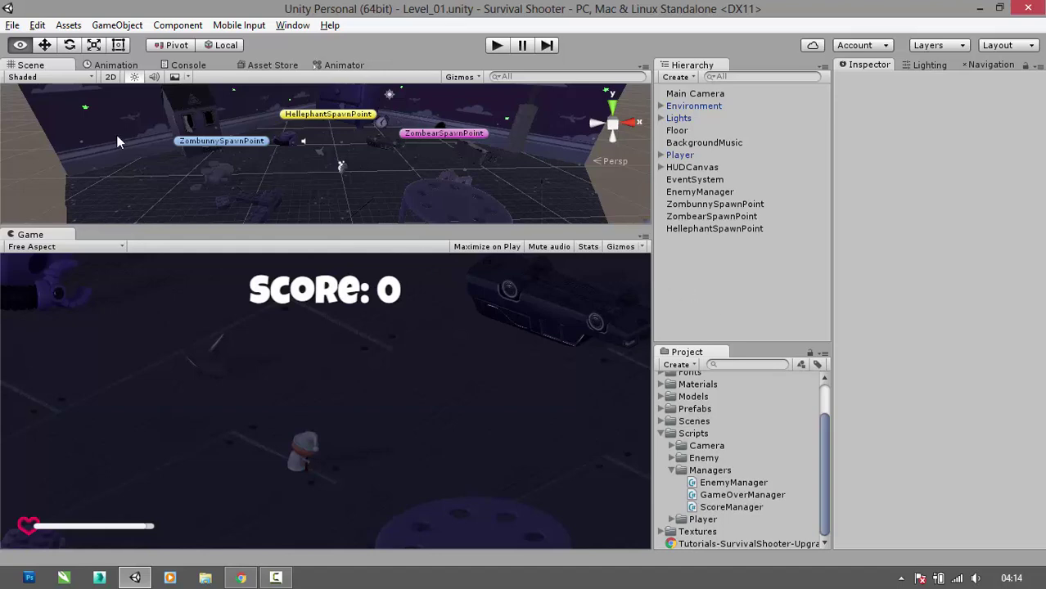
- Add the open scene Scenes/Level_01.unity to the Build Settings scene list
left_click(12, 25)
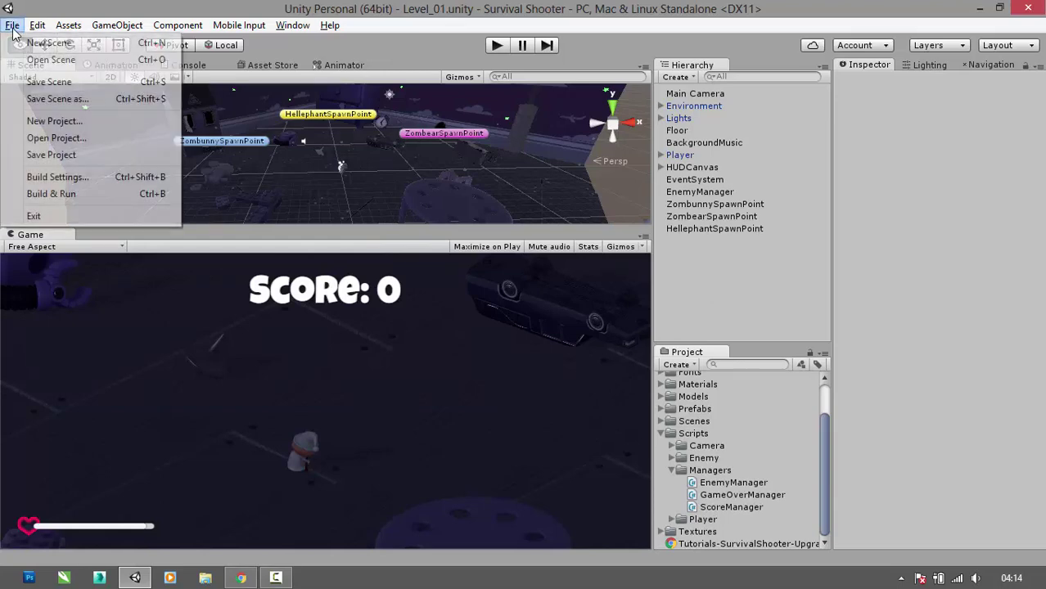
left_click(58, 177)
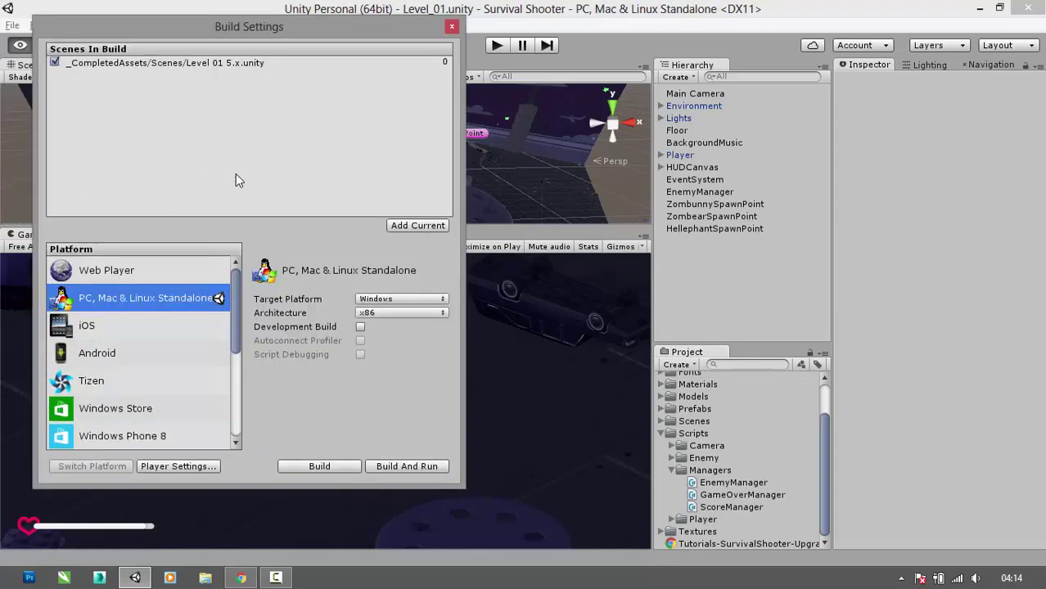
left_click(393, 226)
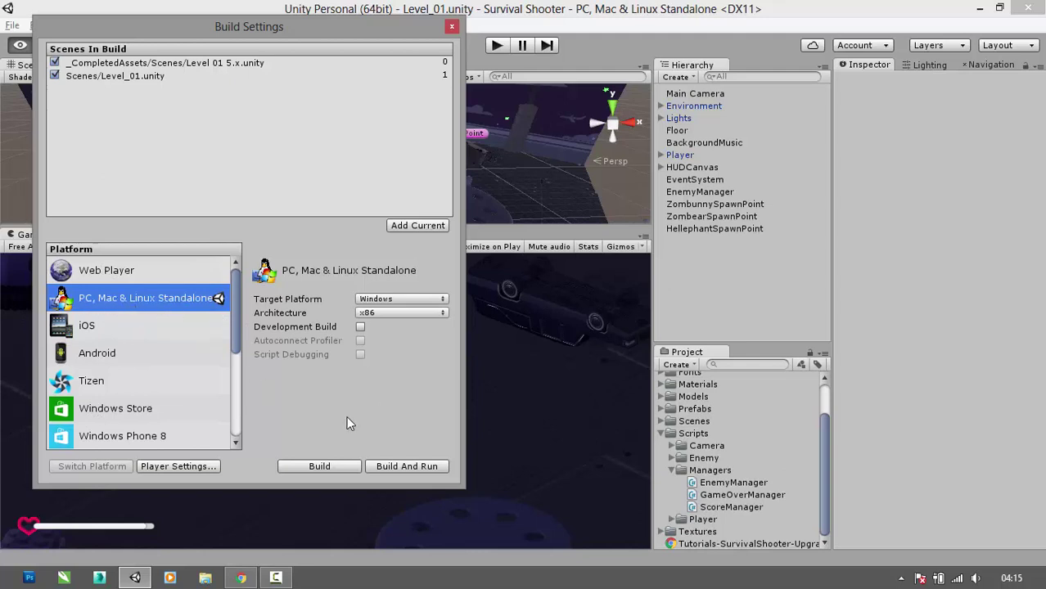
- Keep Windows as target platform with x86 architecture and start the build
left_click(433, 299)
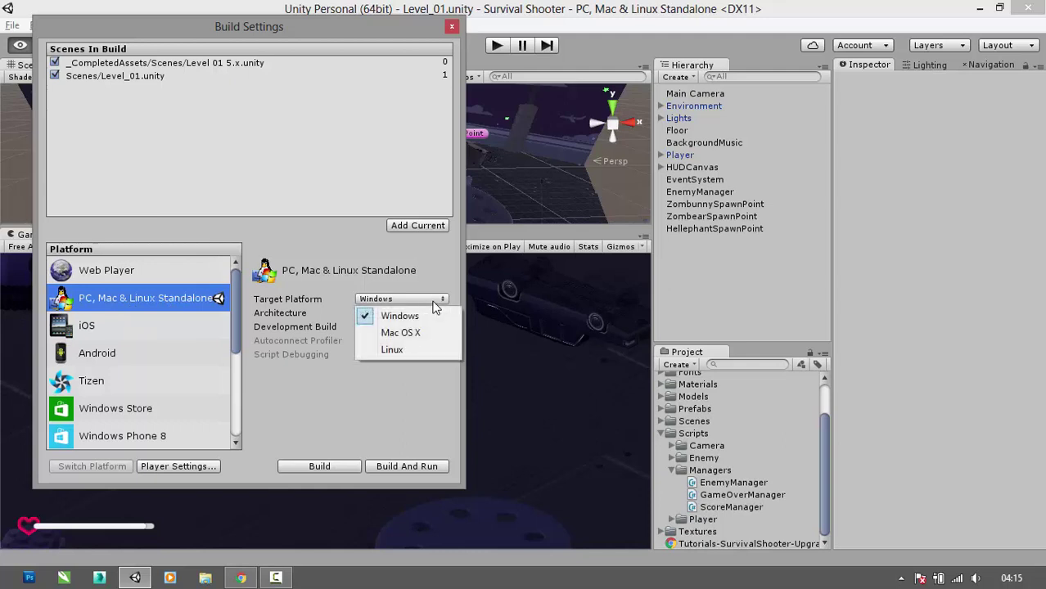
left_click(399, 318)
left_click(410, 313)
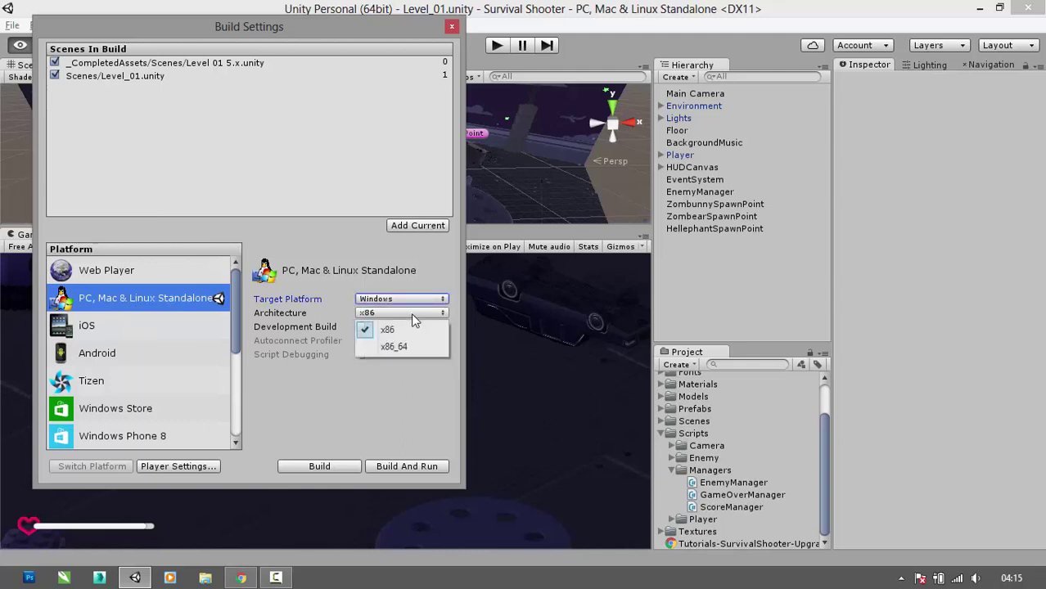
left_click(379, 385)
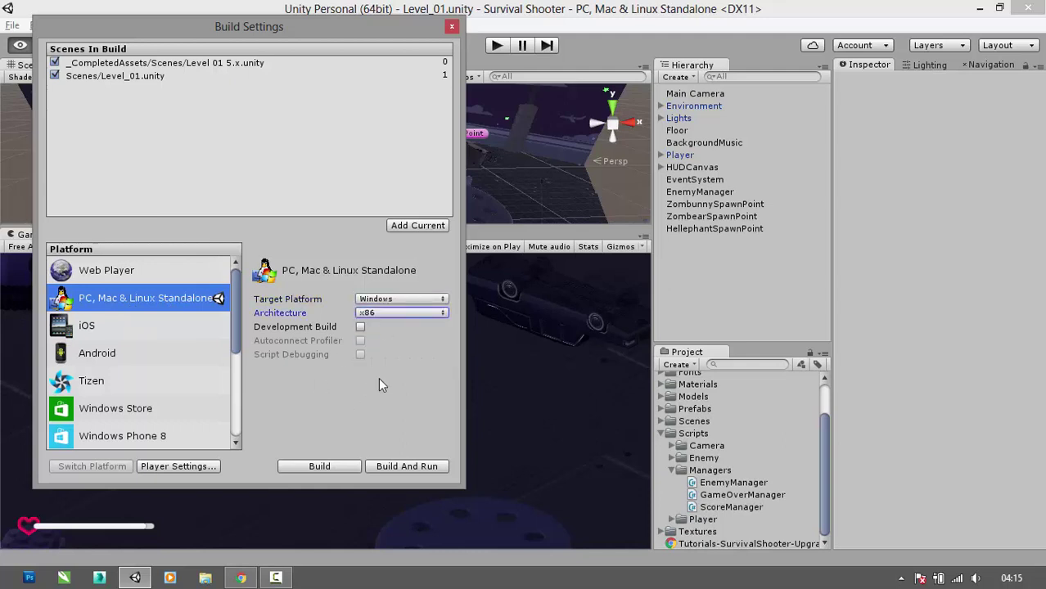
left_click(401, 299)
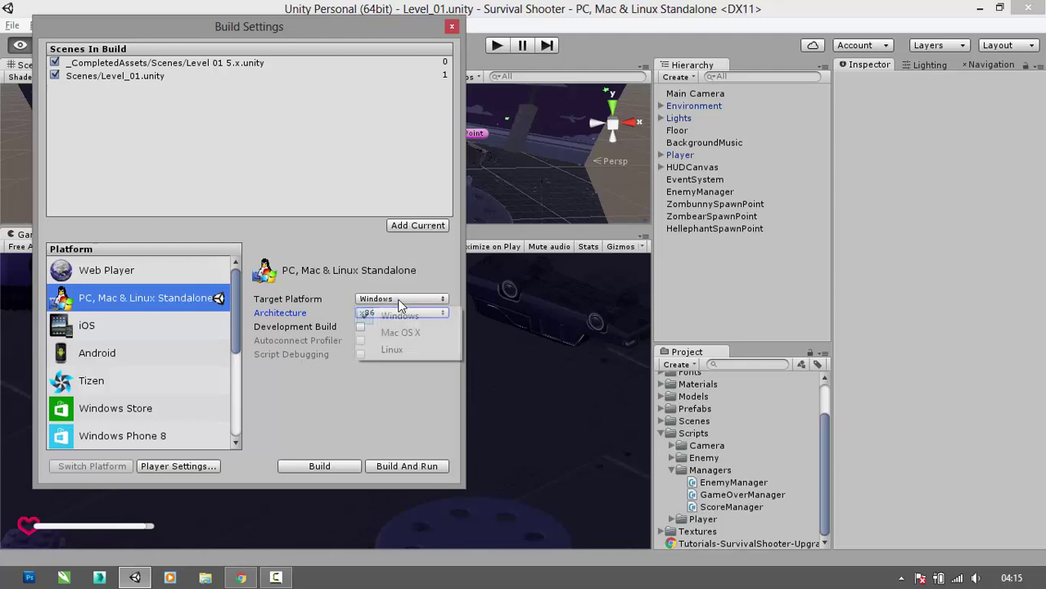
left_click(322, 417)
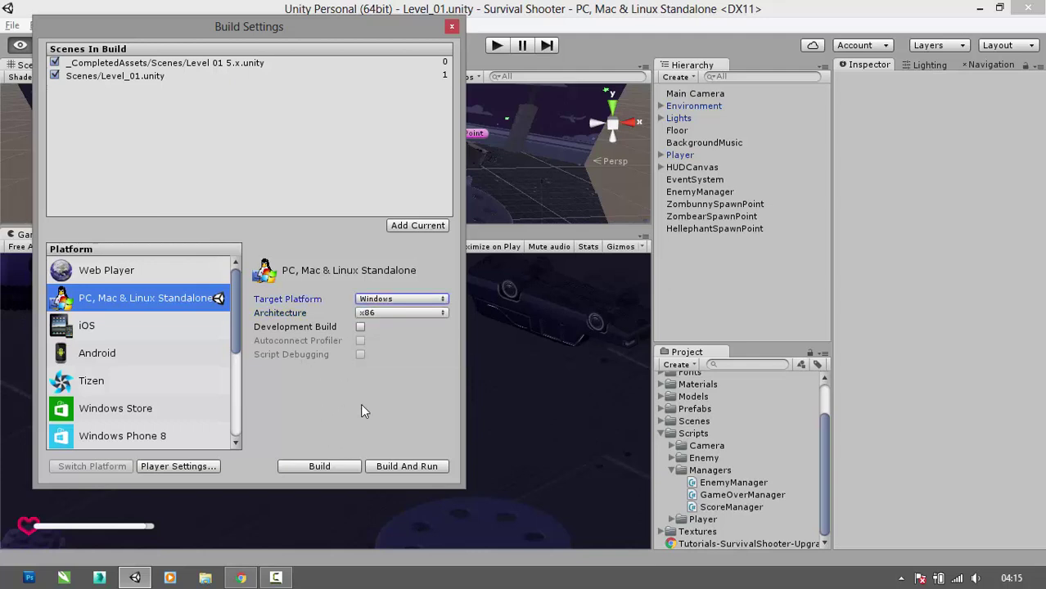
left_click(335, 467)
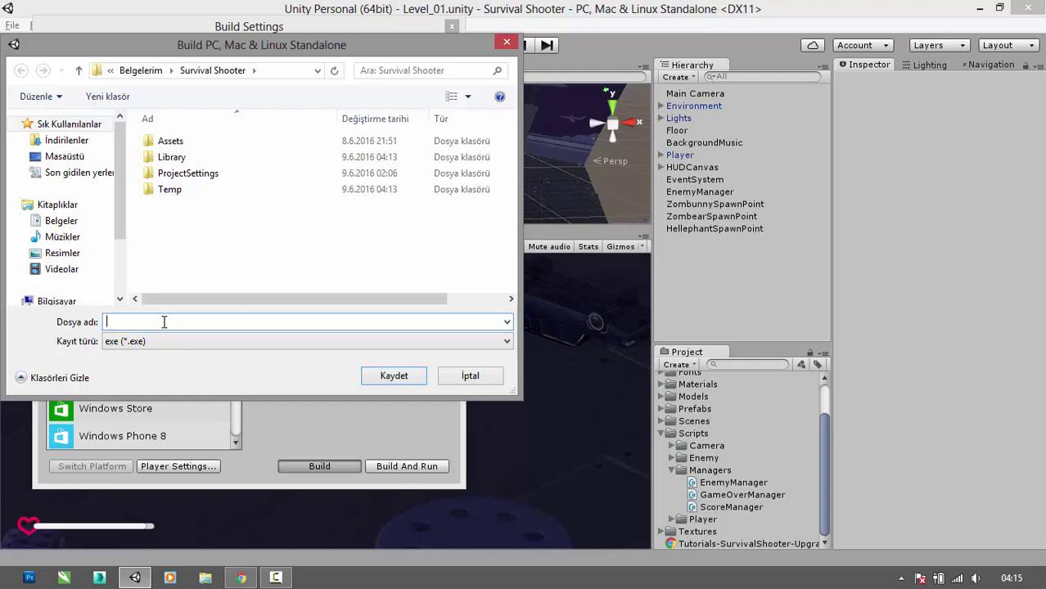
- Save the build as SurvivalShooter.exe in the Survival Shooter folder
type("Surv")
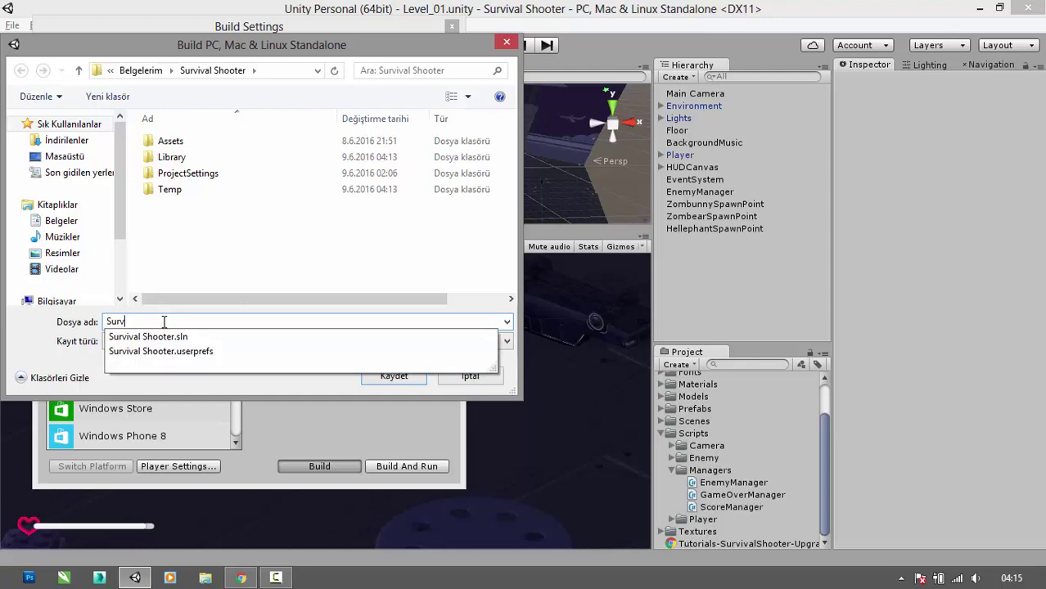
type("ivalShooter")
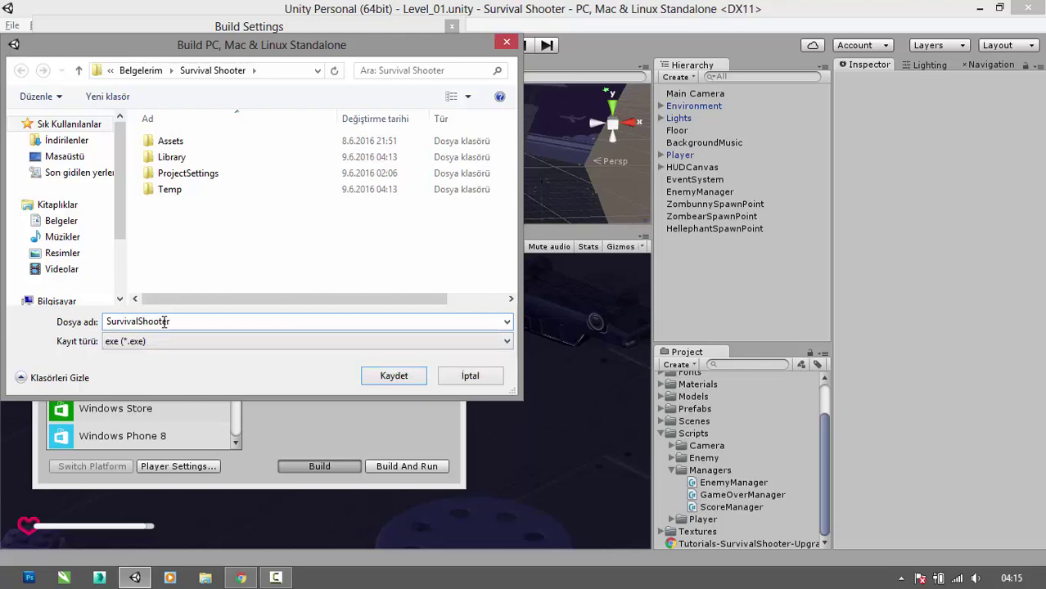
left_click(373, 380)
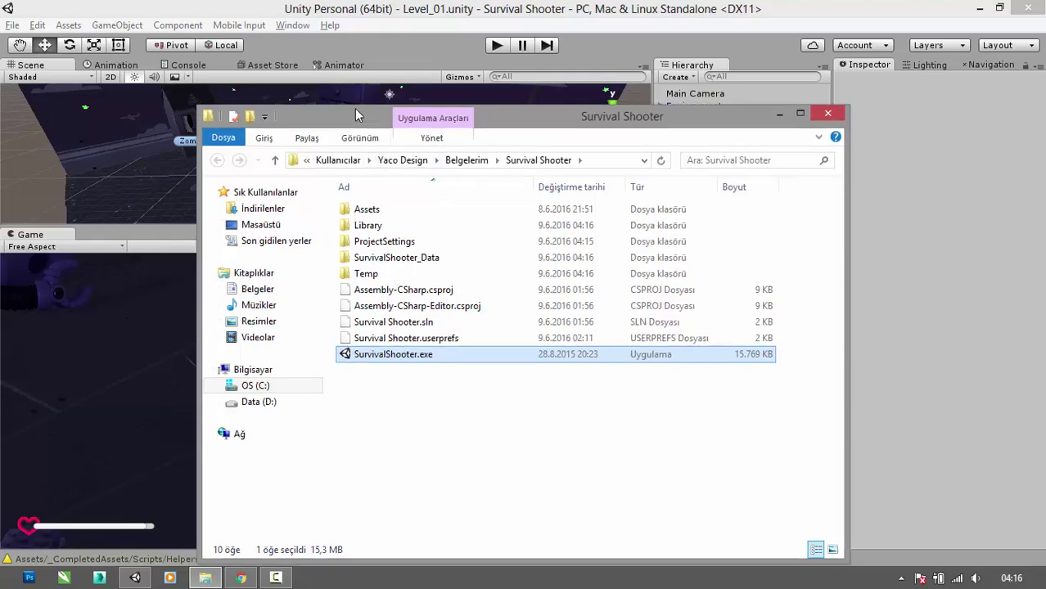
- Move the Explorer window aside and run SurvivalShooter.exe
left_click_drag(354, 113, 229, 85)
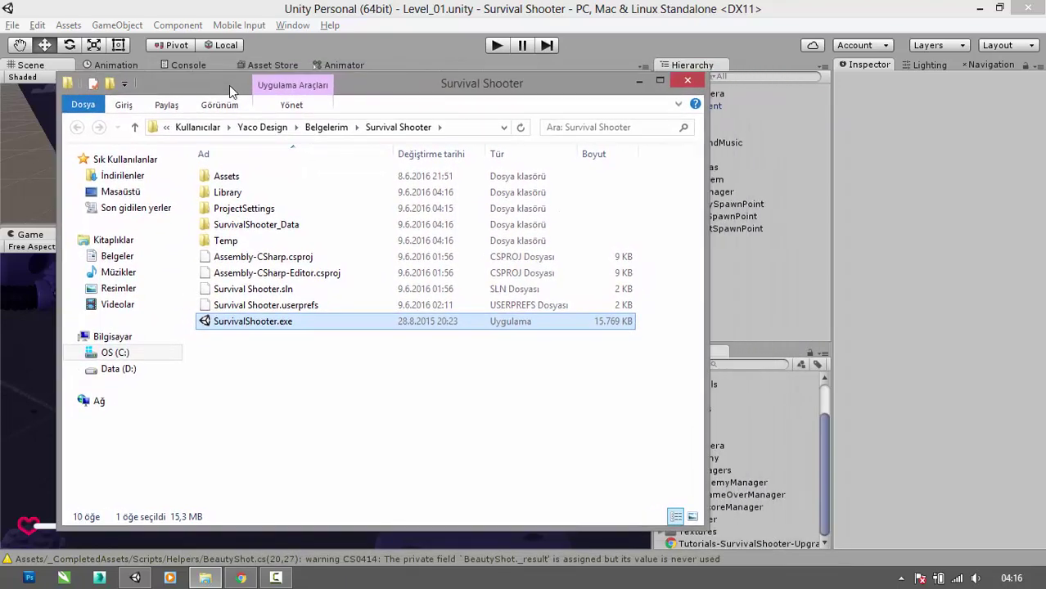
double_click(310, 324)
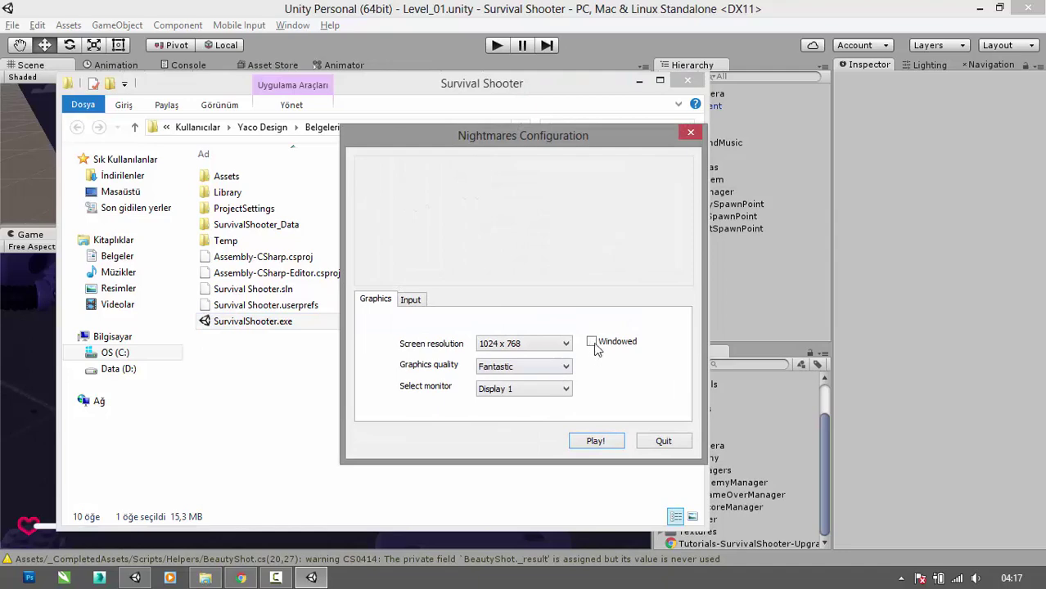
- Choose 1366 x 768 resolution in Nightmares Configuration and start playing
left_click(565, 343)
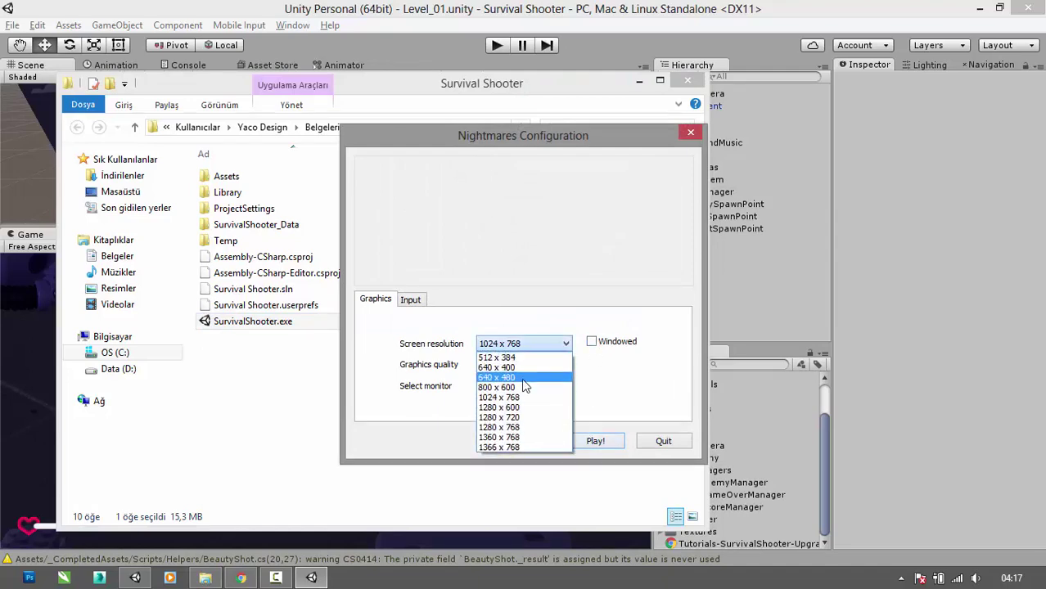
left_click(511, 448)
left_click(593, 441)
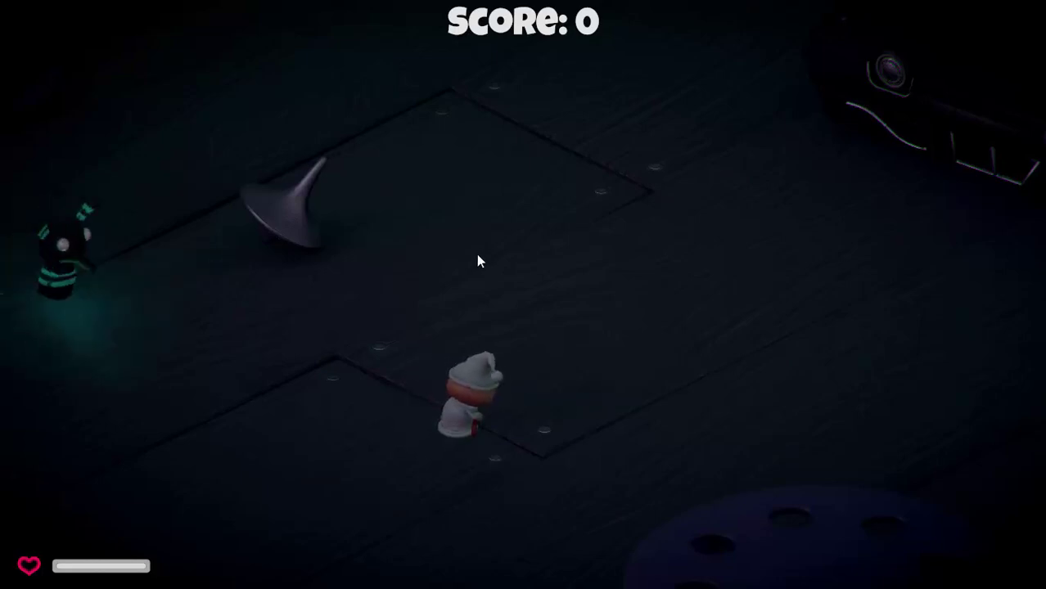
- Move with WASD and shoot down the bear, pink and striped enemies
key("d")
mouse_move(477, 254)
left_mouse_down()
mouse_move(139, 333)
mouse_move(159, 407)
mouse_move(196, 332)
left_mouse_up()
key("s")
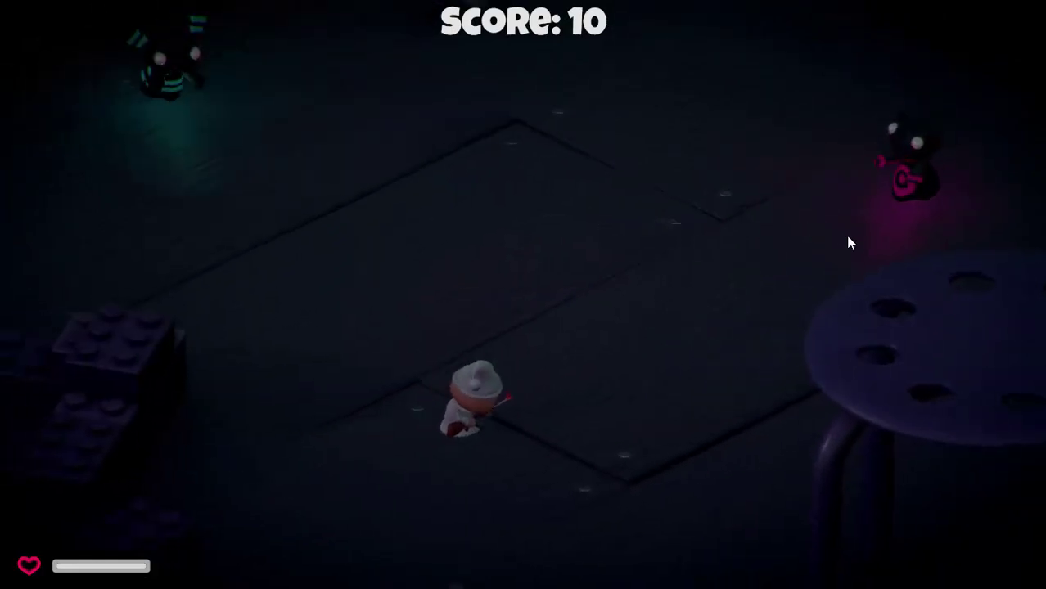
left_click_drag(848, 240, 815, 218)
key("s")
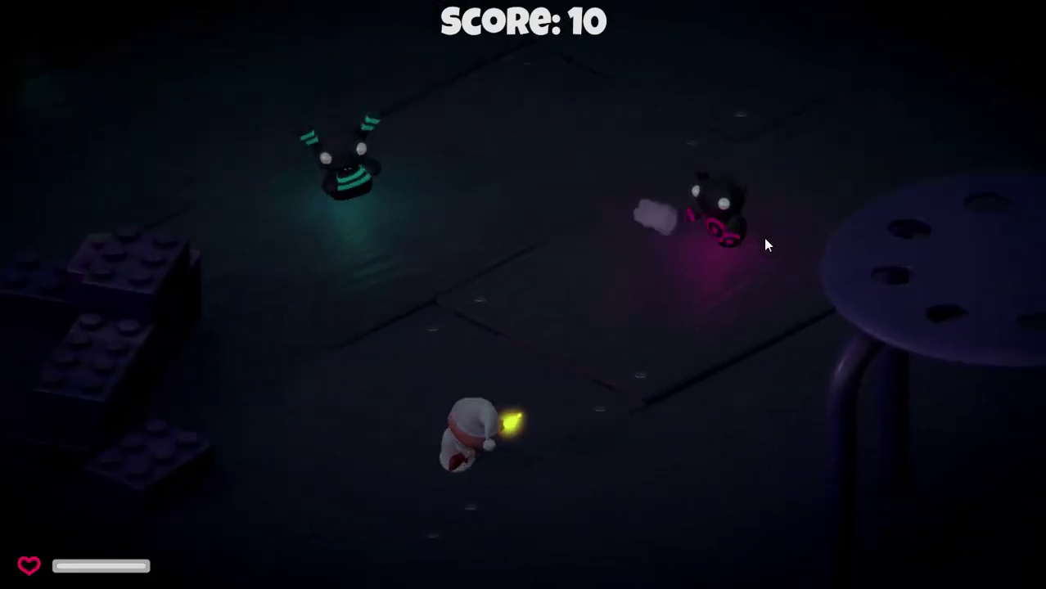
mouse_move(766, 241)
left_mouse_down()
mouse_move(684, 210)
mouse_move(491, 261)
mouse_move(352, 193)
mouse_move(654, 181)
mouse_move(817, 190)
left_mouse_up()
key("a")
left_click_drag(835, 209, 445, 205)
left_click_drag(382, 216, 728, 215)
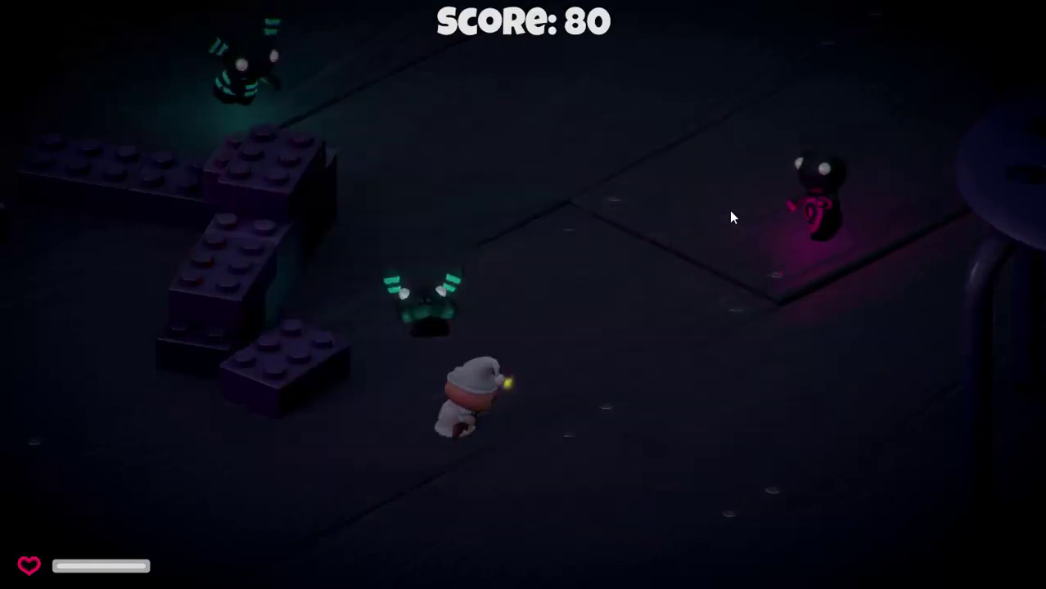
mouse_move(765, 254)
left_mouse_down()
mouse_move(375, 212)
mouse_move(794, 224)
mouse_move(278, 155)
mouse_move(338, 154)
mouse_move(677, 304)
mouse_move(693, 362)
mouse_move(654, 405)
mouse_move(591, 378)
mouse_move(567, 339)
left_mouse_up()
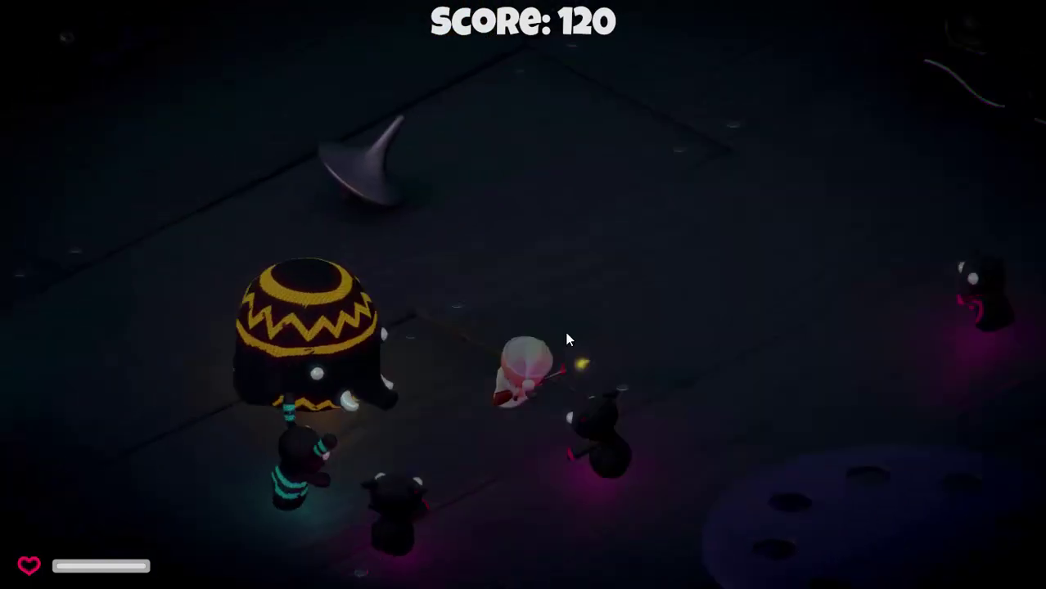
- Maneuver around the floor with WASD, staying away from the enemy swarm
key("w")
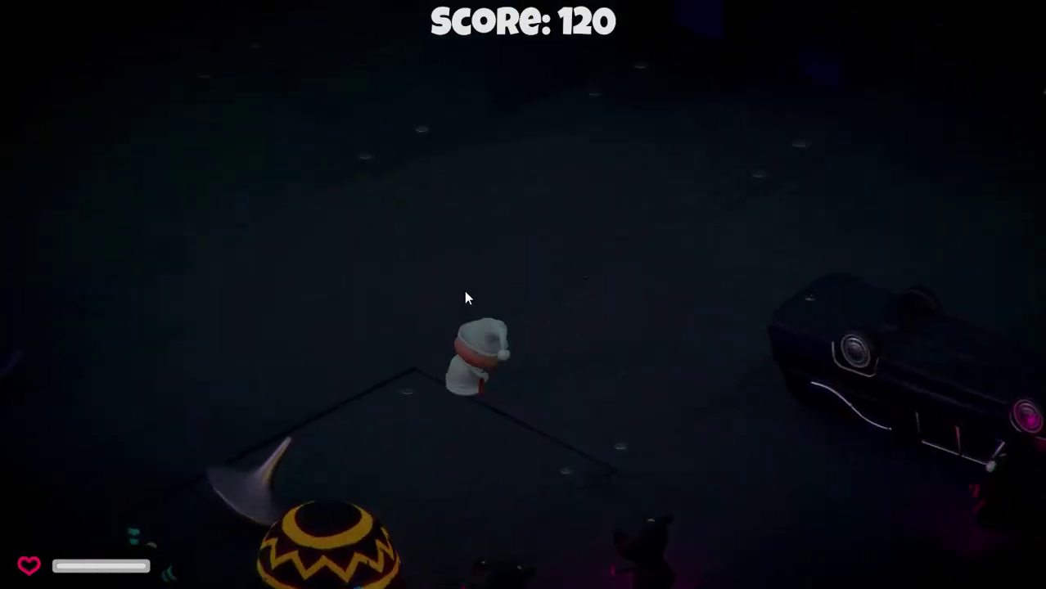
key("d")
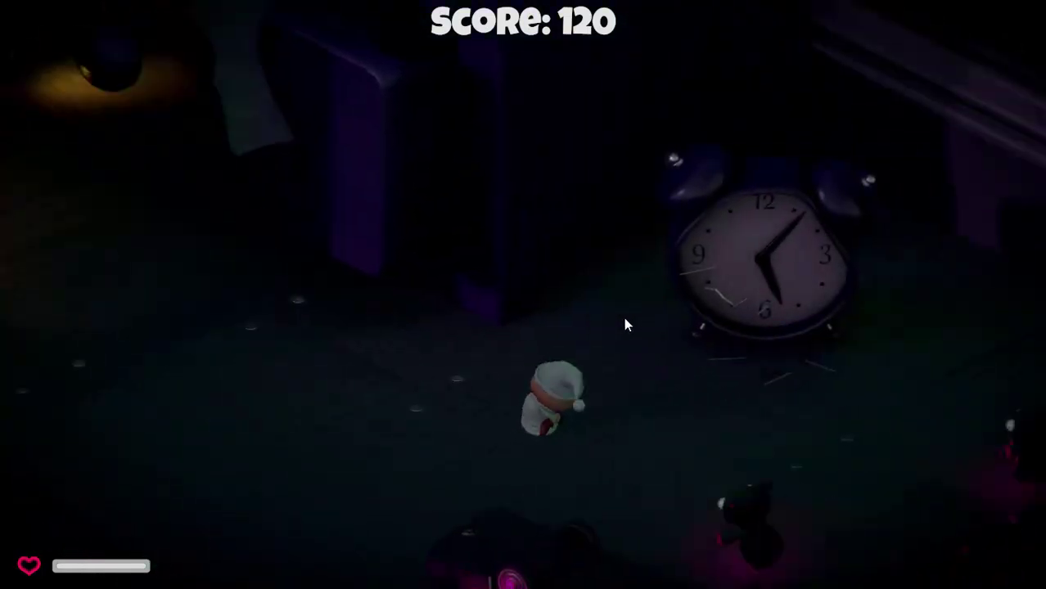
key("s")
key("d")
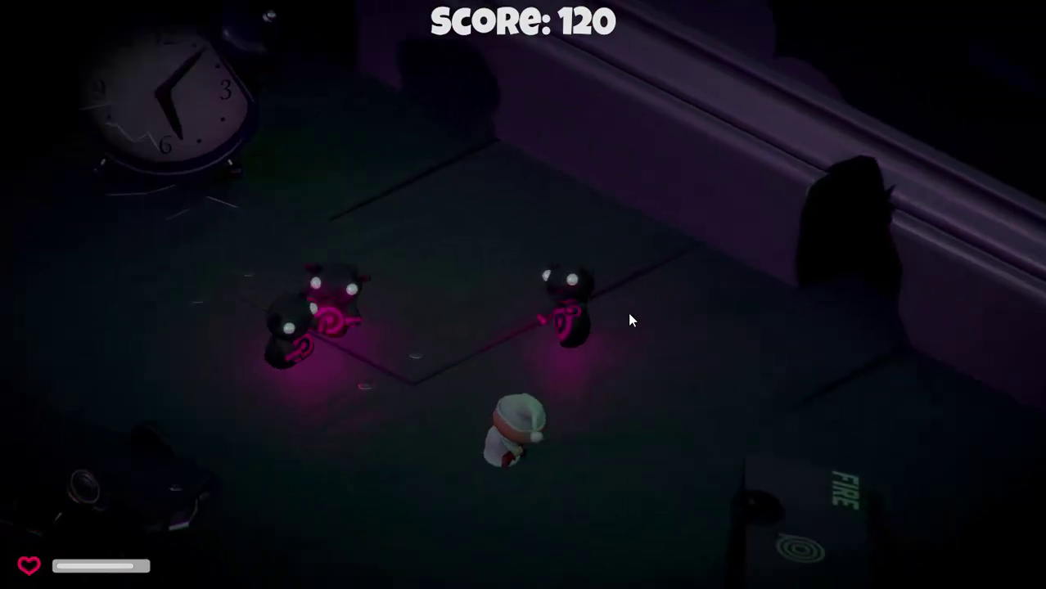
key("a")
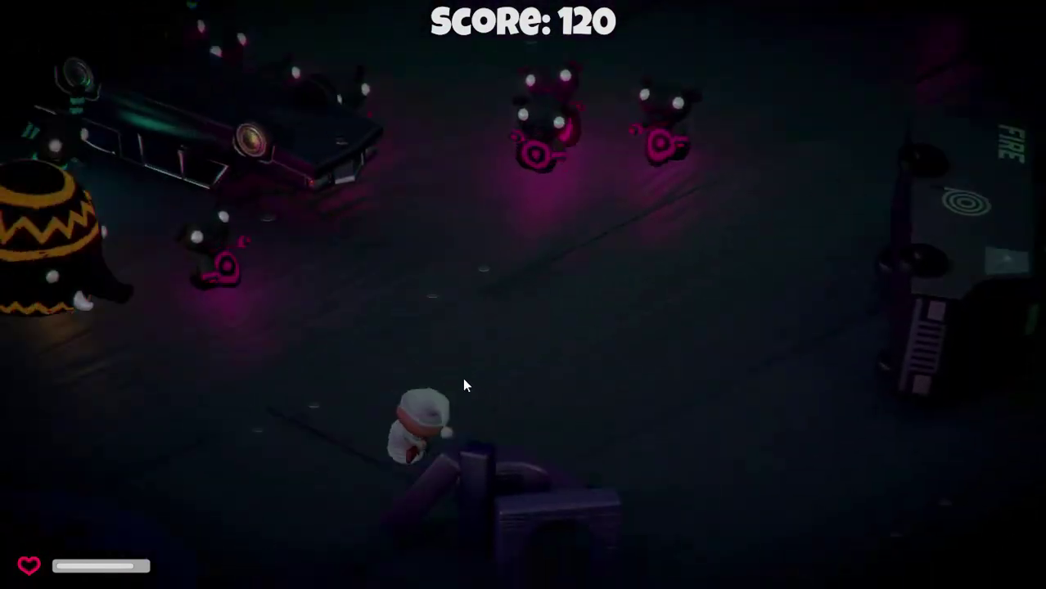
key("a")
key("w")
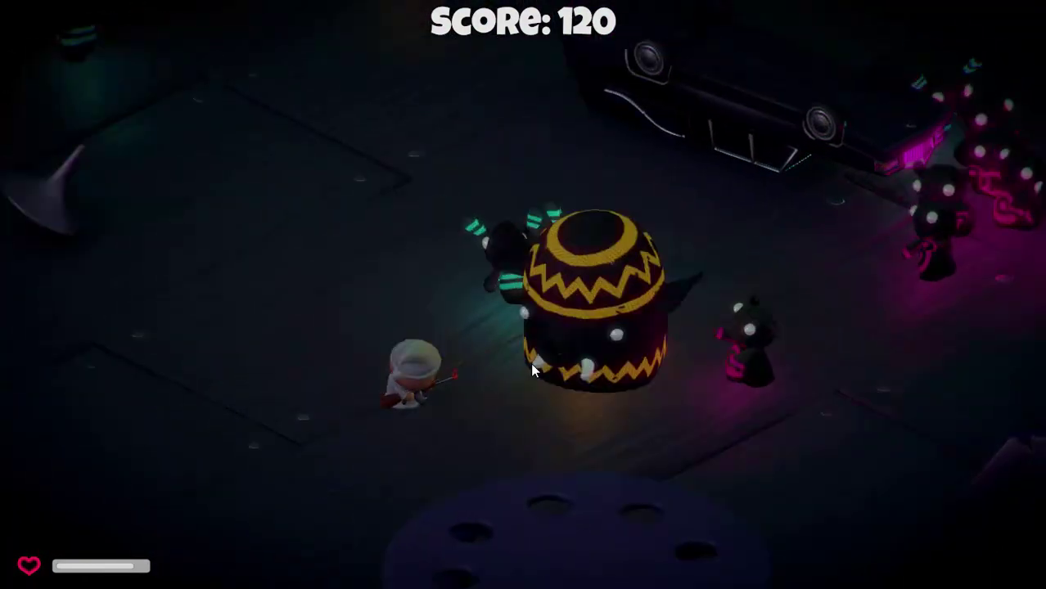
key("w")
key("d")
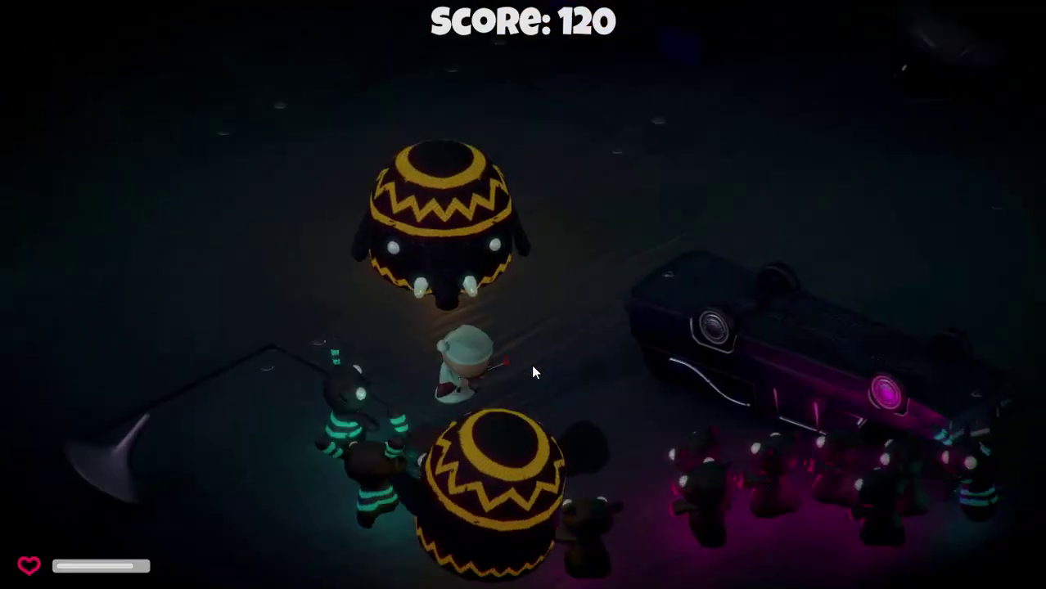
key("a")
key("a")
key("s")
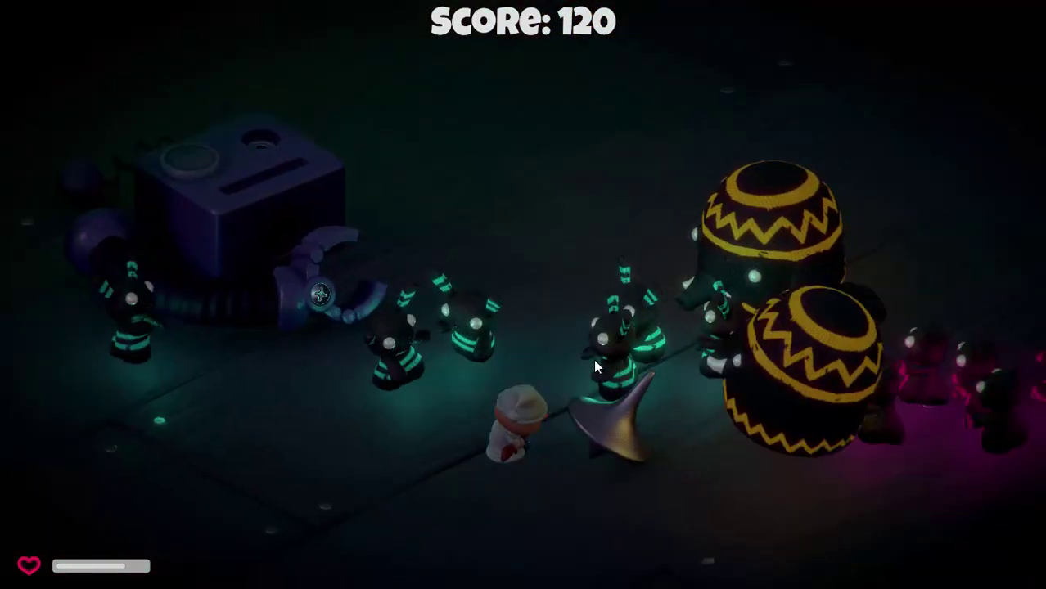
key("s")
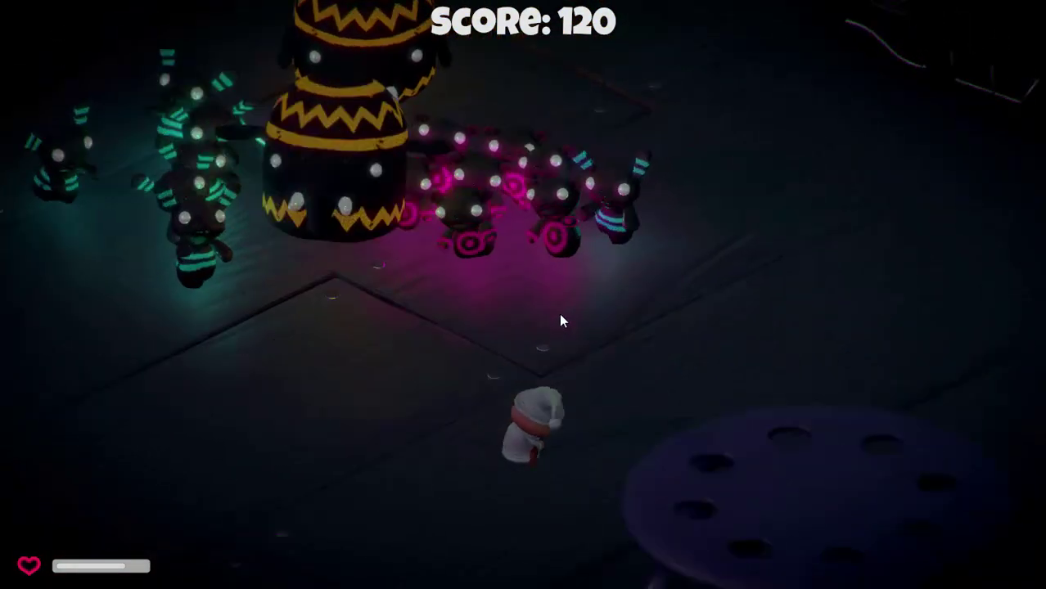
key("s")
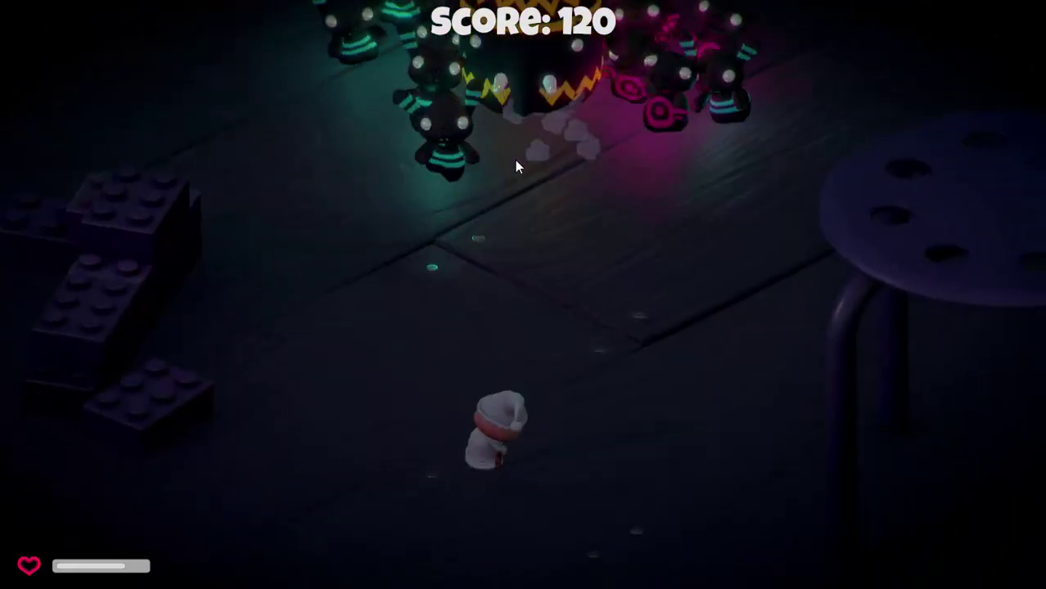
- Retreat downward while firing into the enemies crowding the player
left_click(491, 170)
key("s")
left_click(471, 178)
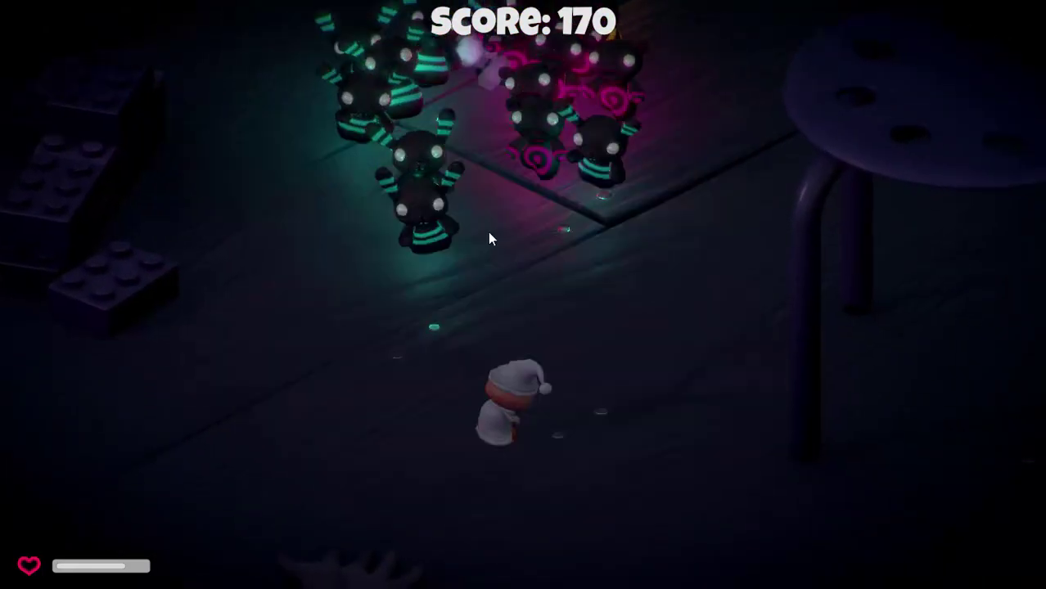
key("d")
left_click(464, 239)
key("s")
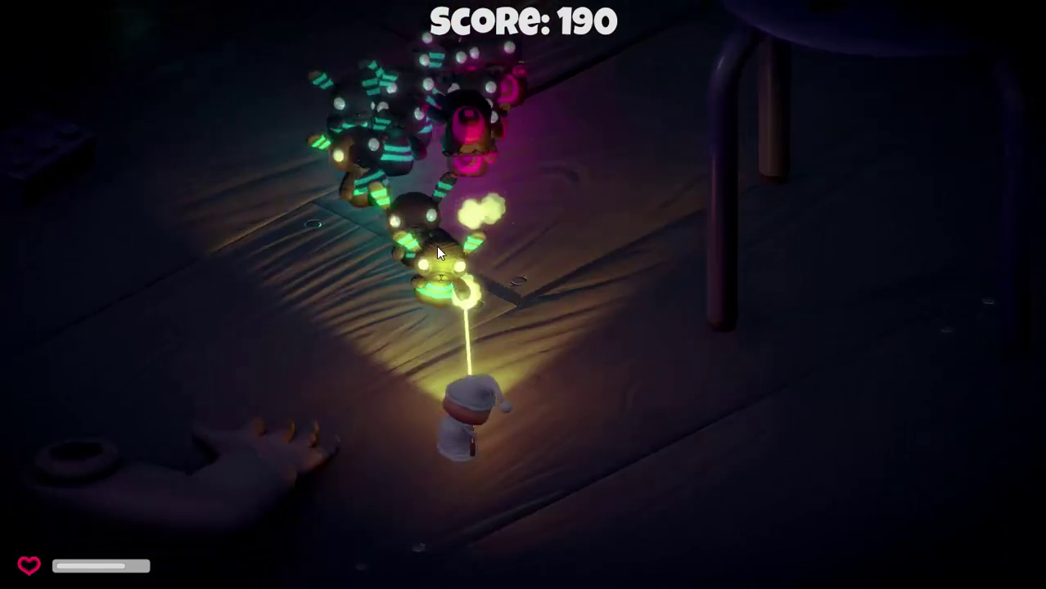
key("s")
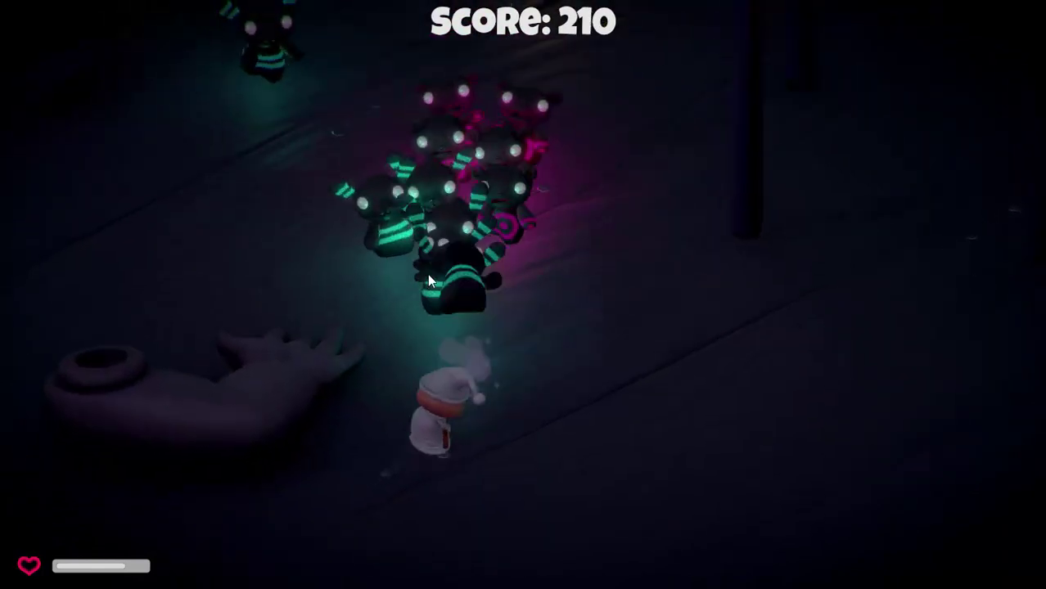
left_click(445, 268)
left_click(445, 265)
key("s")
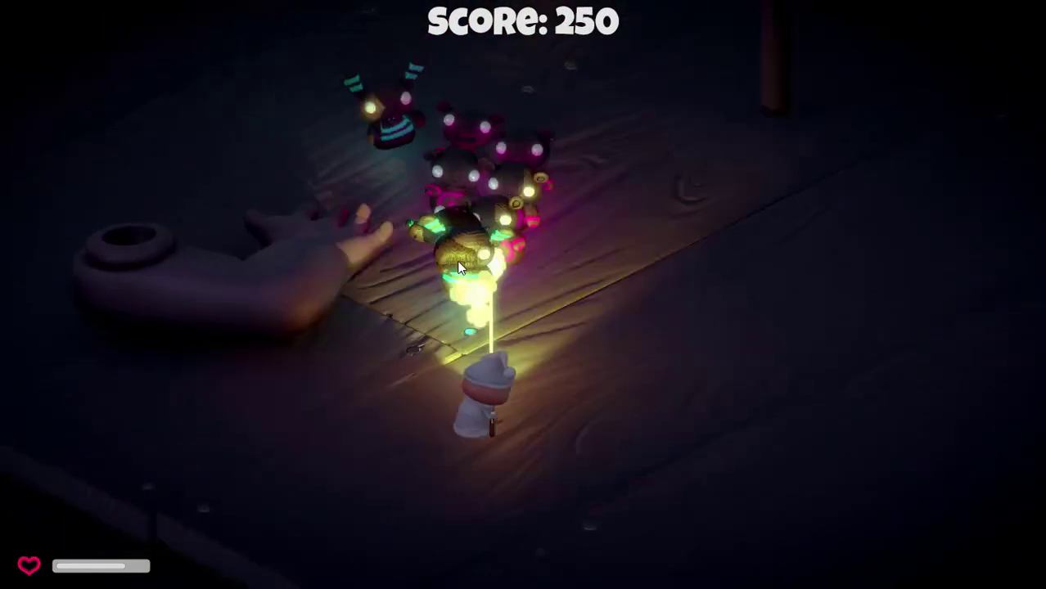
key("s")
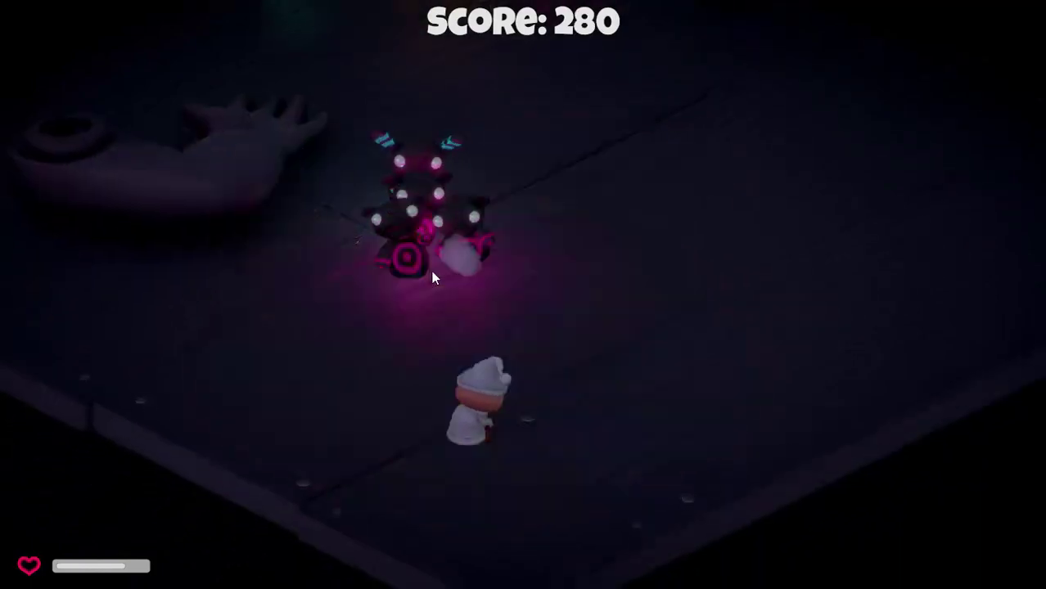
left_click(428, 270)
key("s")
- Keep shooting nearby enemies until Game Over at score 430, then pause with Escape
left_click(408, 286)
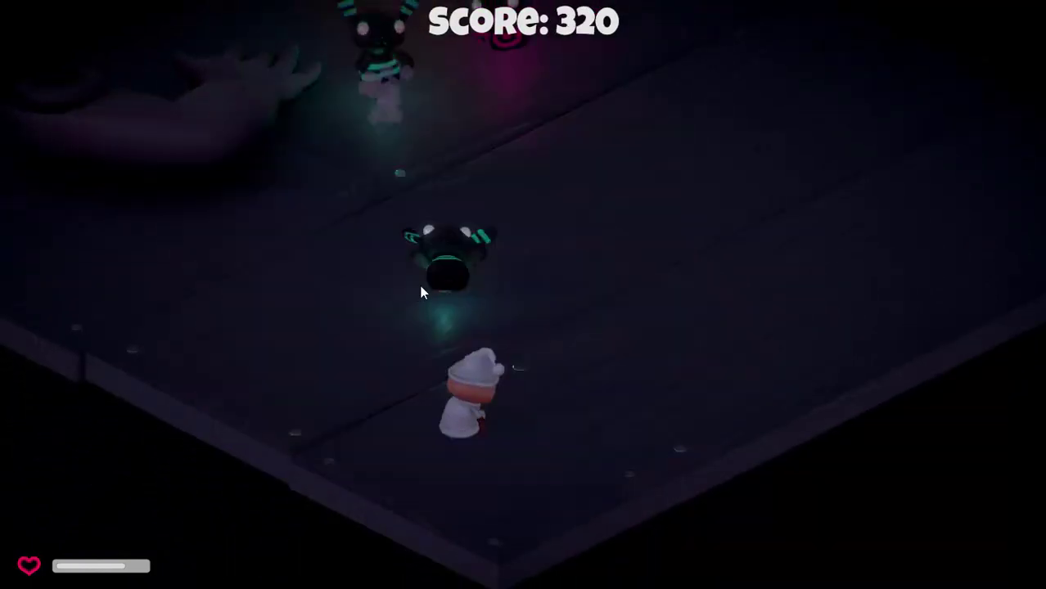
left_click(424, 279)
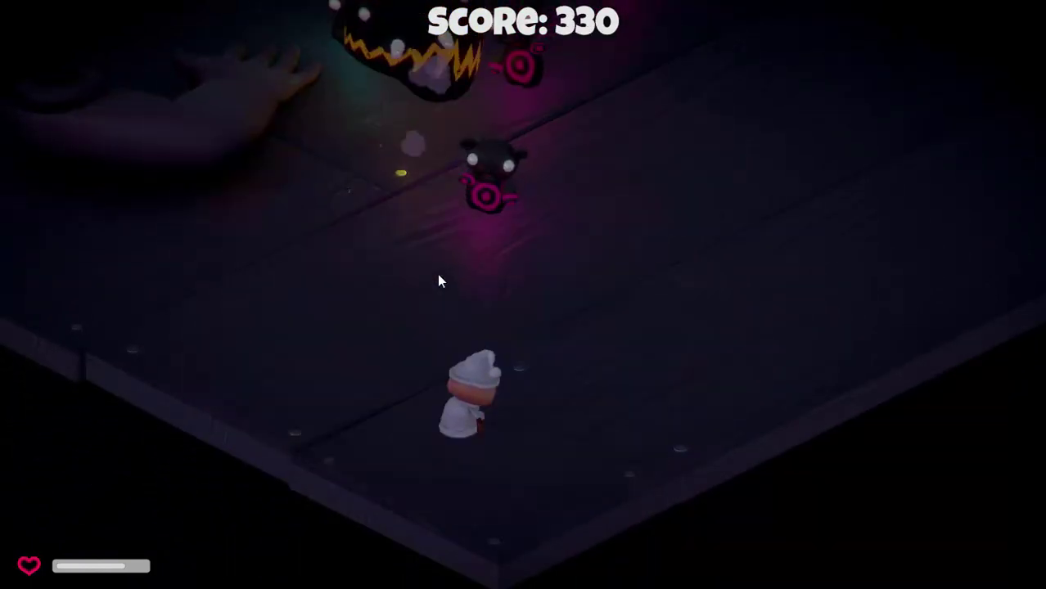
left_click(471, 274)
left_click(480, 278)
left_click(501, 274)
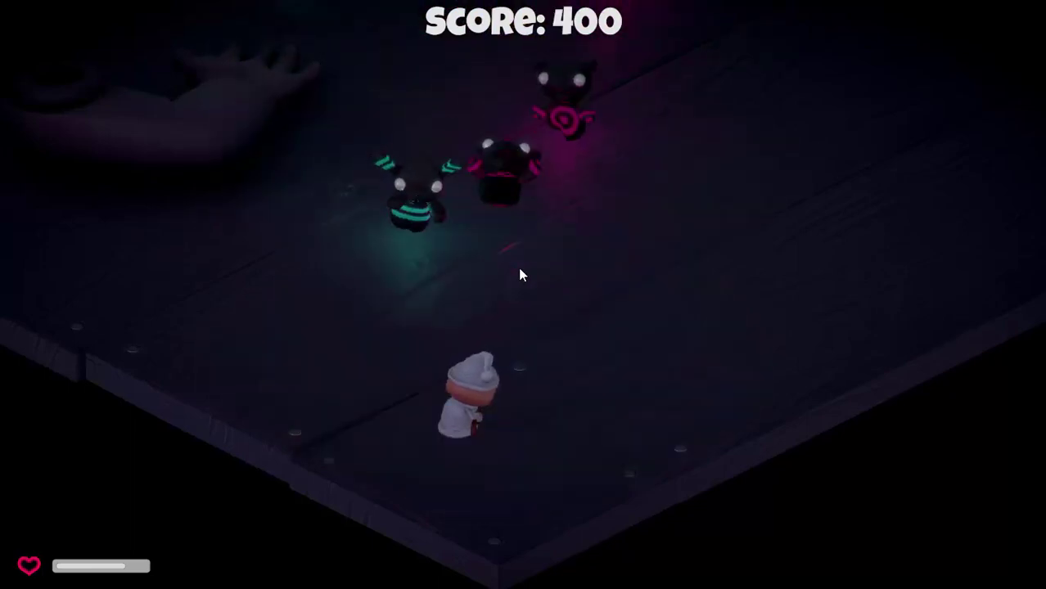
left_click(458, 282)
left_click(434, 283)
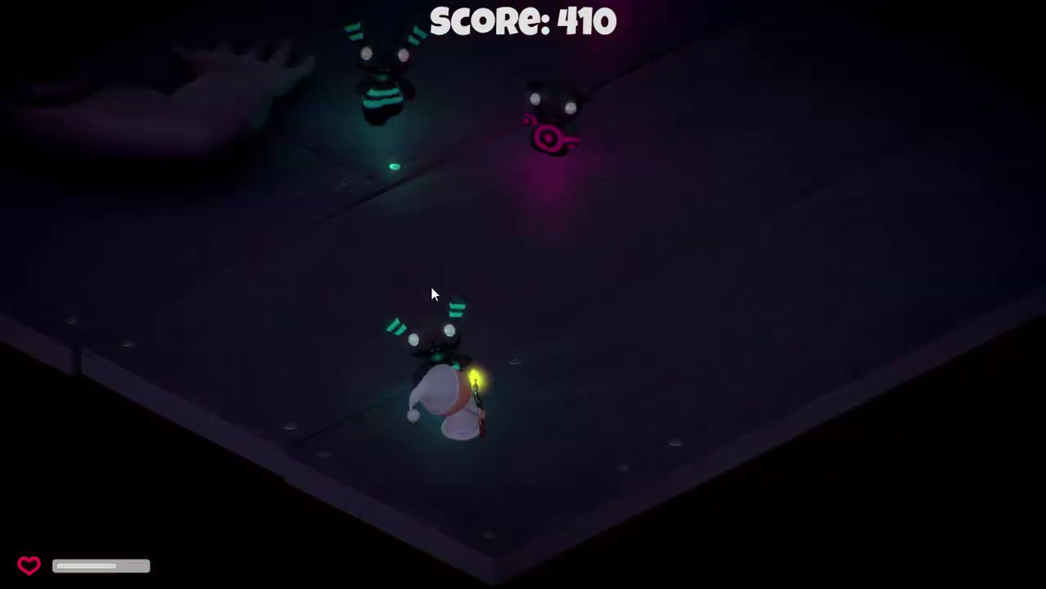
left_click(399, 314)
left_click(377, 324)
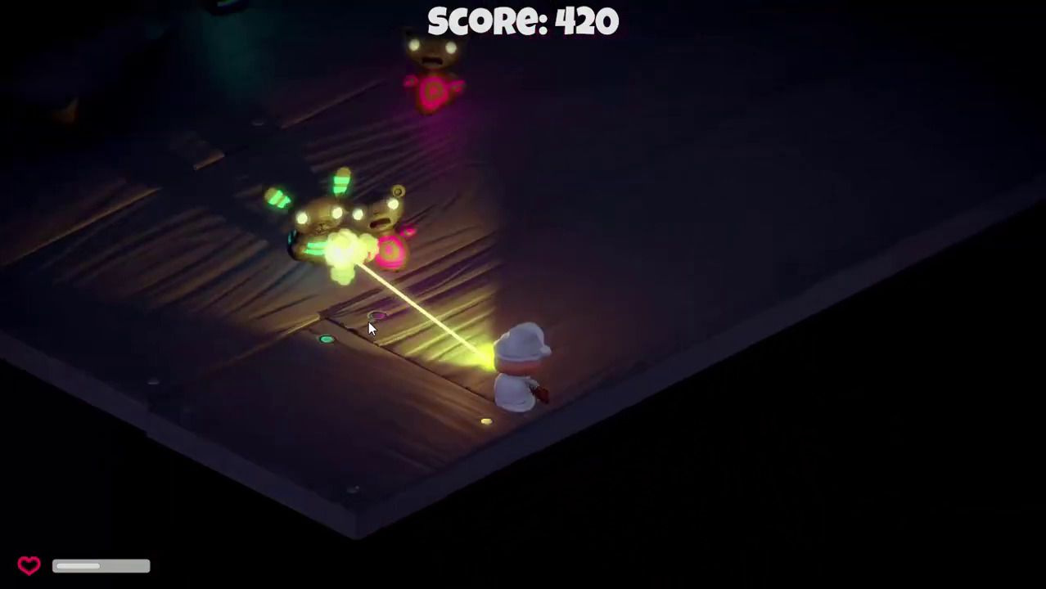
left_click(304, 377)
left_click(311, 379)
key("w")
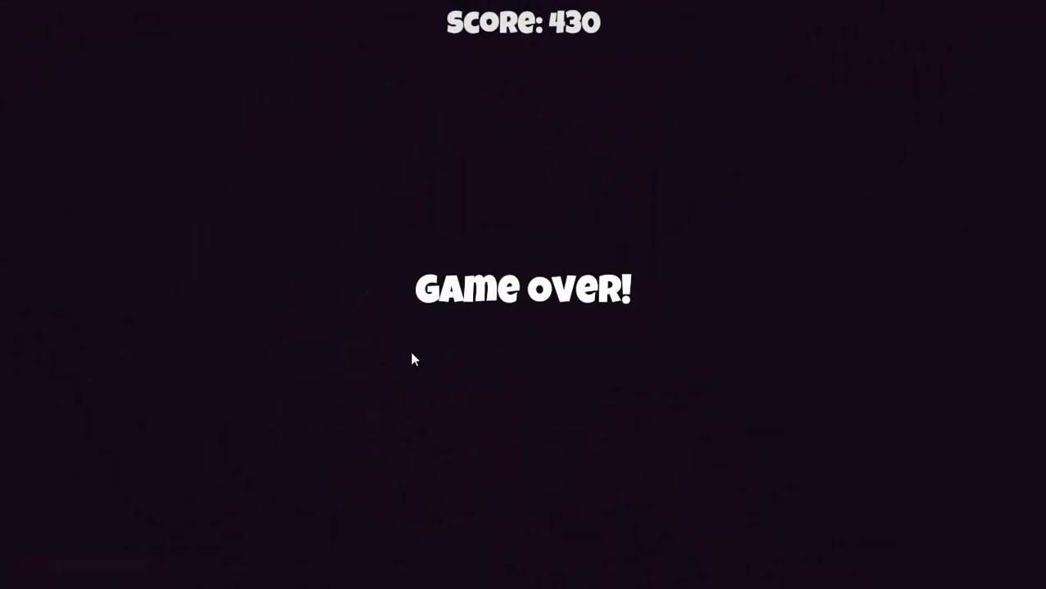
key("Escape")
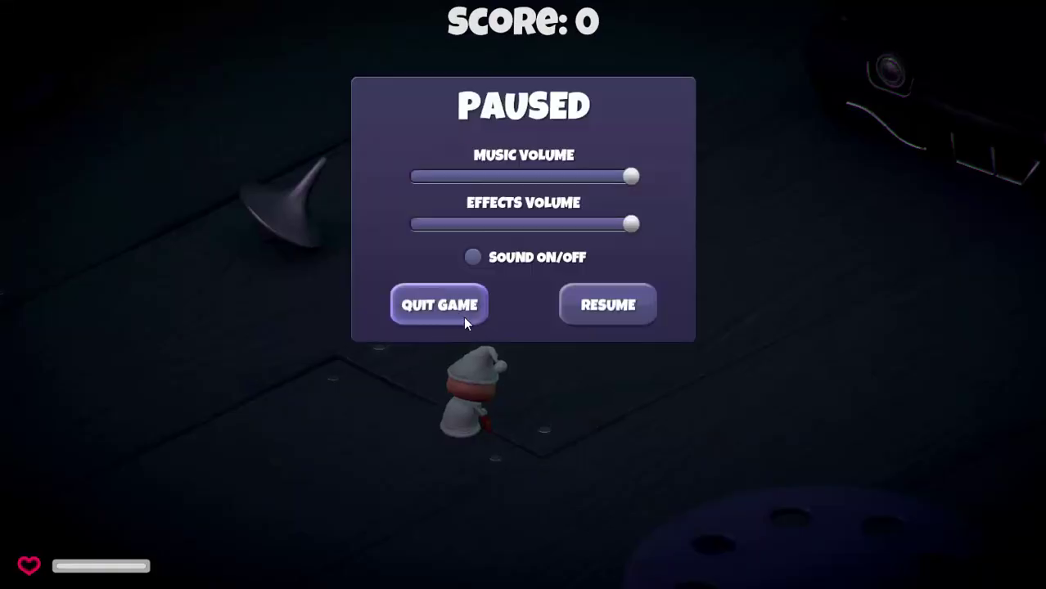